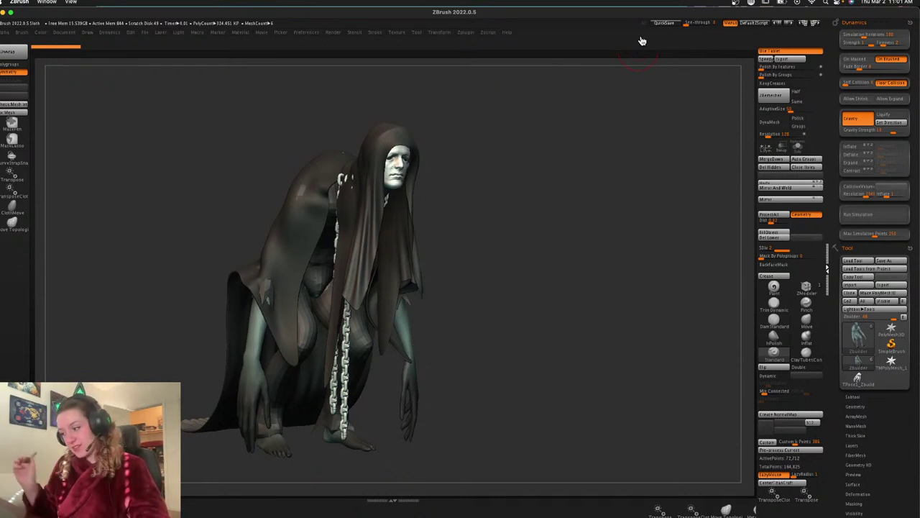
# Leave a canvas snapshot of the hooded figure in three-quarter view and place the live model beside it in front view
pyautogui.moveTo(536, 269)
pyautogui.mouseDown()
pyautogui.moveTo(543, 251)
pyautogui.moveTo(465, 238)
pyautogui.moveTo(518, 269)
pyautogui.moveTo(520, 287)
pyautogui.moveTo(509, 285)
pyautogui.mouseUp()
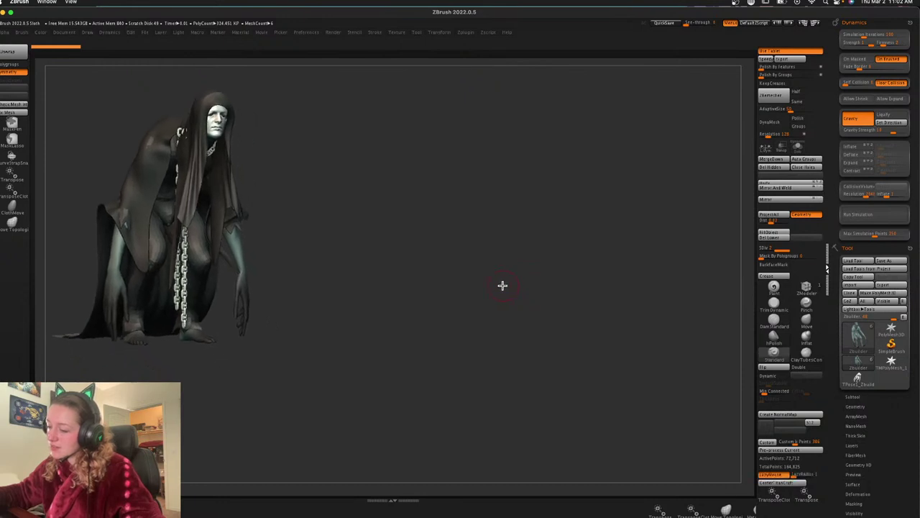
pyautogui.hotkey('shift', 's')
pyautogui.keyDown('alt'); pyautogui.moveTo(435, 265); pyautogui.dragTo(617, 343); pyautogui.keyUp('alt')
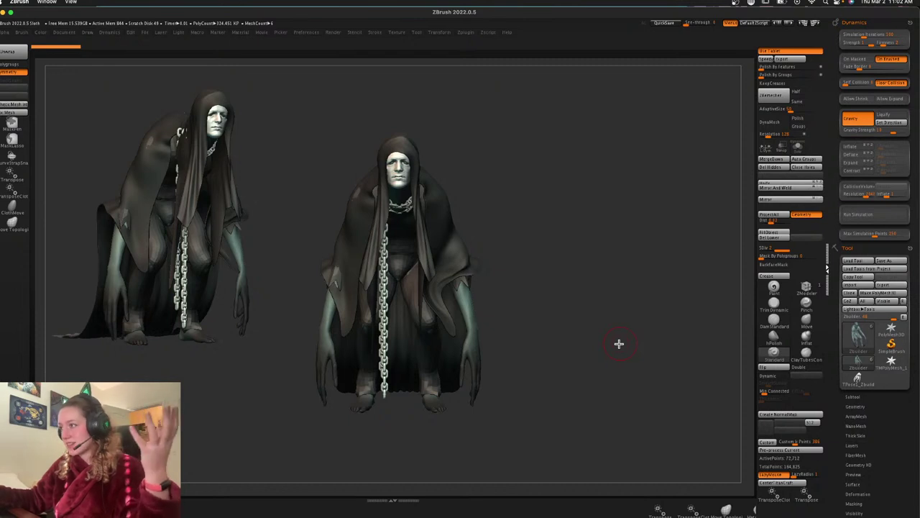
pyautogui.moveTo(621, 305); pyautogui.dragTo(624, 307)
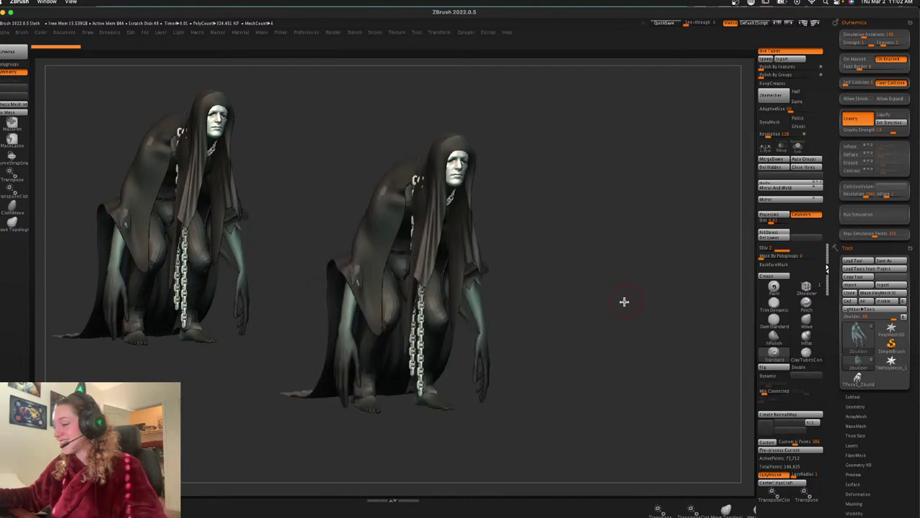
pyautogui.moveTo(620, 307); pyautogui.dragTo(613, 307)
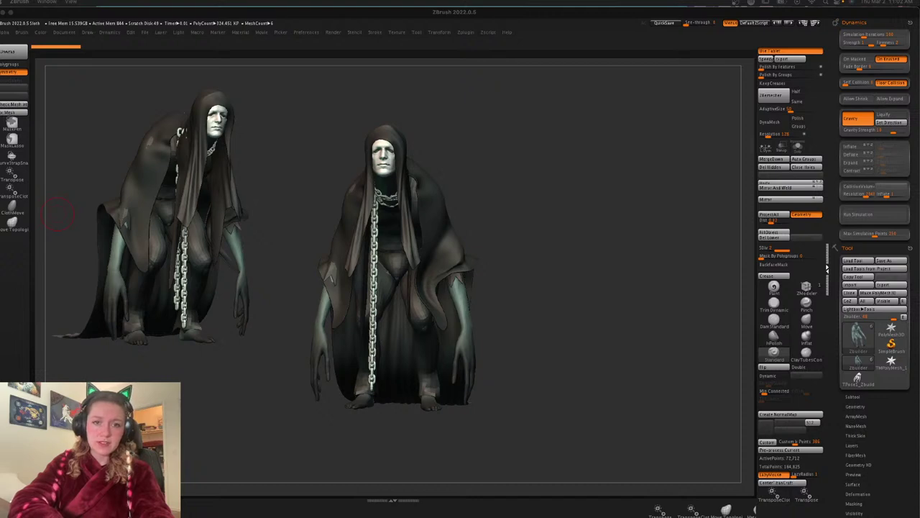
# Switch to Pinterest and look through the reference pins on the Sloth - 7 Deadly Sins board, including the lazy cat pin
pyautogui.press('super+Tab')
pyautogui.moveTo(213, 41); pyautogui.dragTo(235, 55)
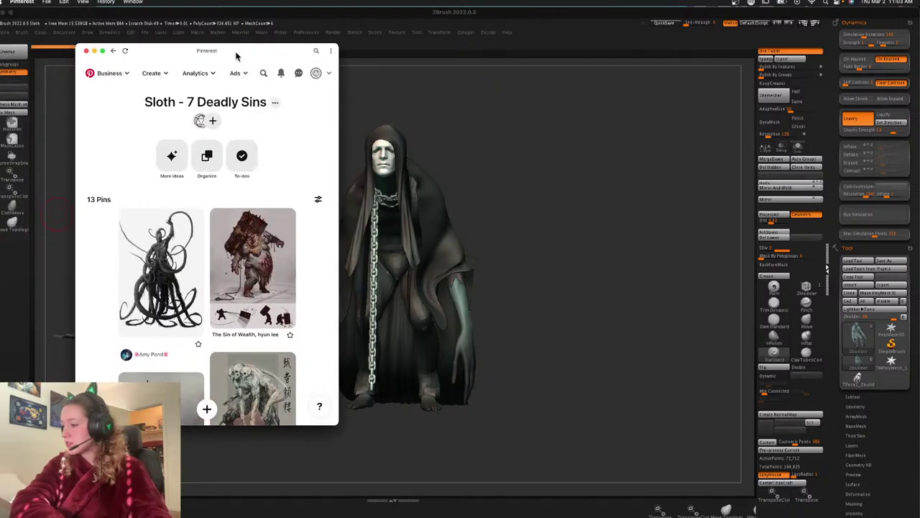
pyautogui.moveTo(337, 162); pyautogui.dragTo(683, 164)
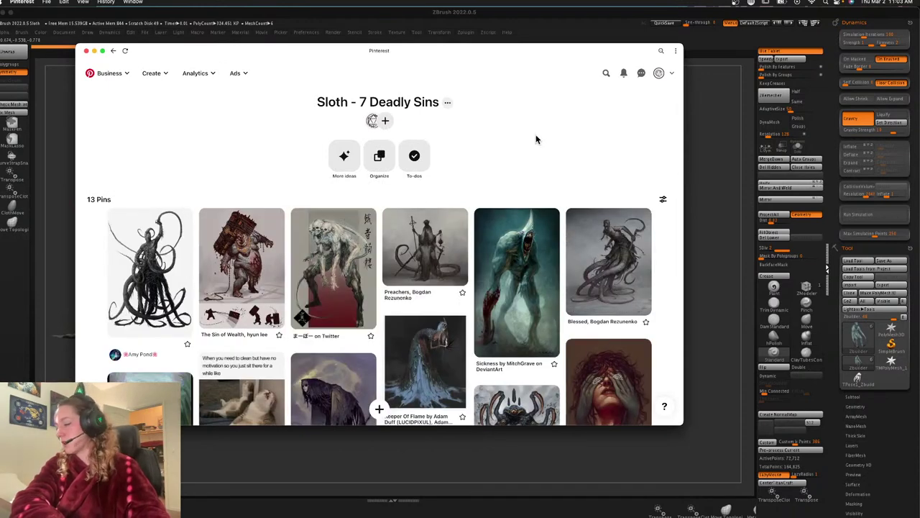
pyautogui.scroll(-2, 535, 139)
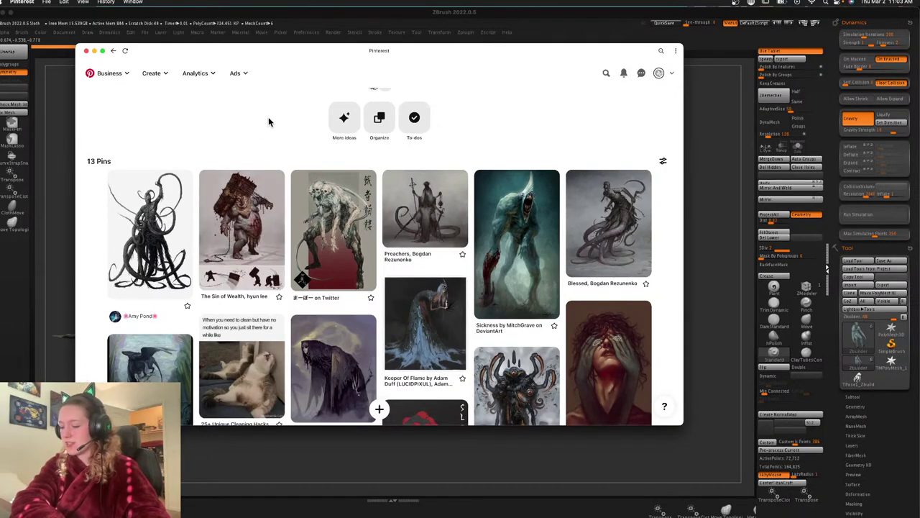
pyautogui.scroll(-3, 268, 116)
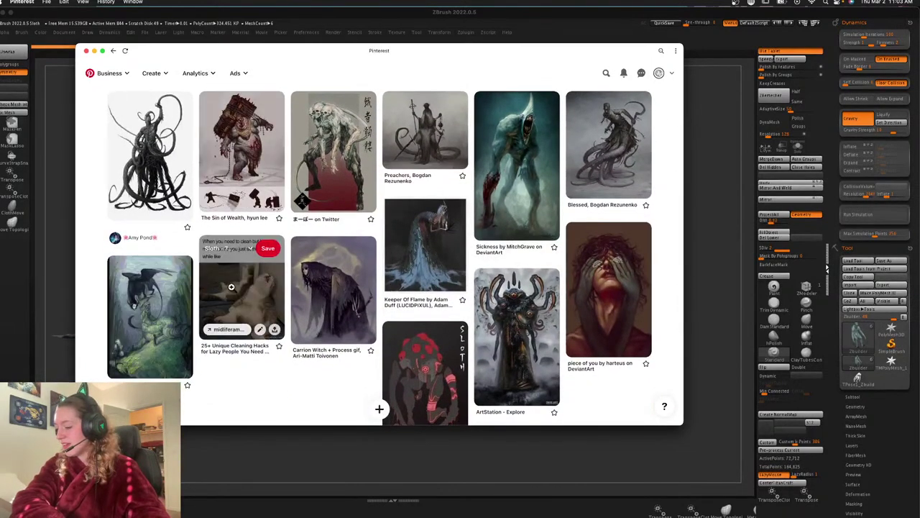
pyautogui.click(241, 295)
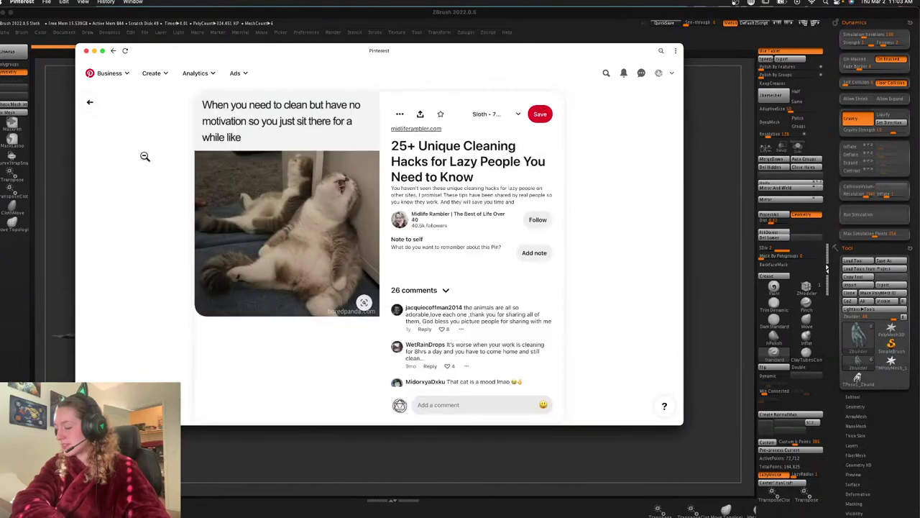
pyautogui.click(90, 102)
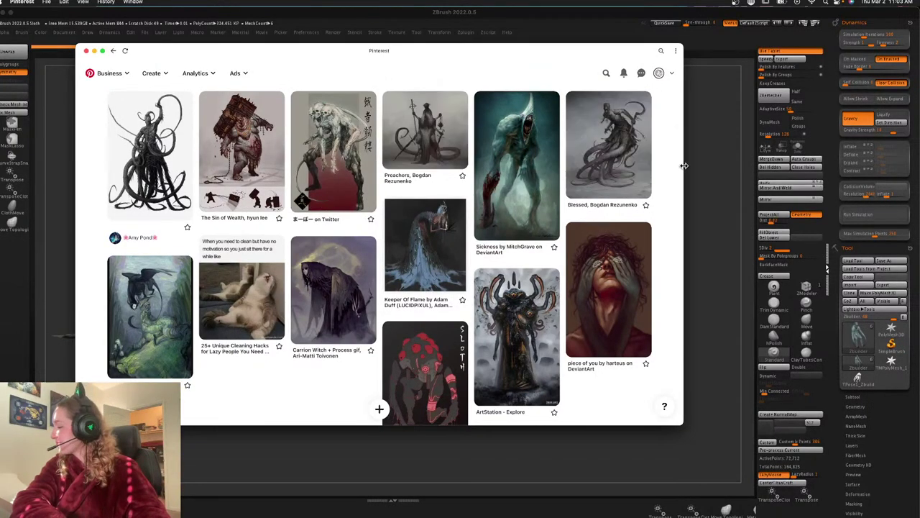
pyautogui.moveTo(683, 165); pyautogui.dragTo(676, 165)
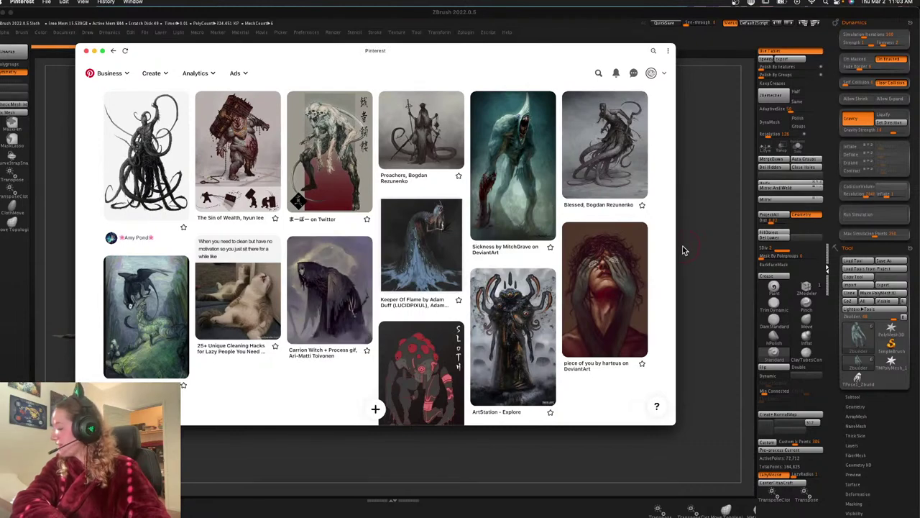
pyautogui.moveTo(672, 250); pyautogui.dragTo(406, 249)
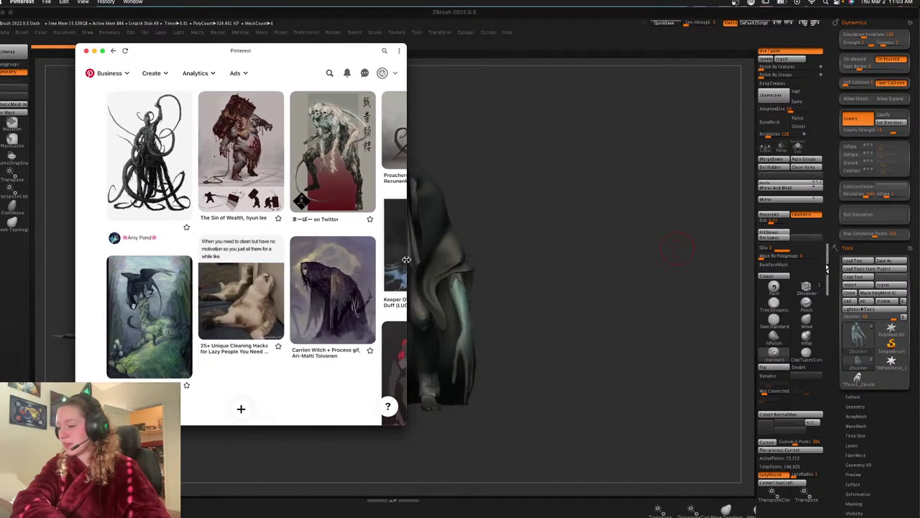
pyautogui.scroll(3, 300, 84)
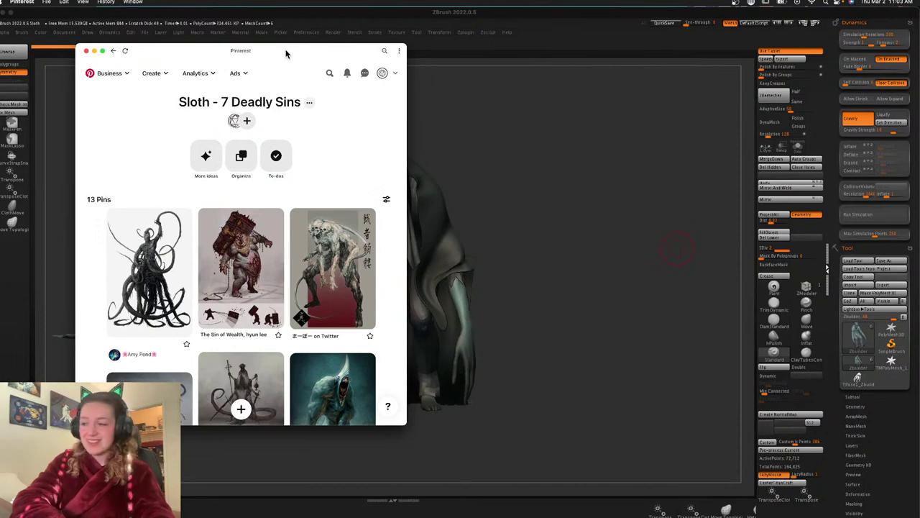
pyautogui.moveTo(285, 60); pyautogui.dragTo(0, 60)
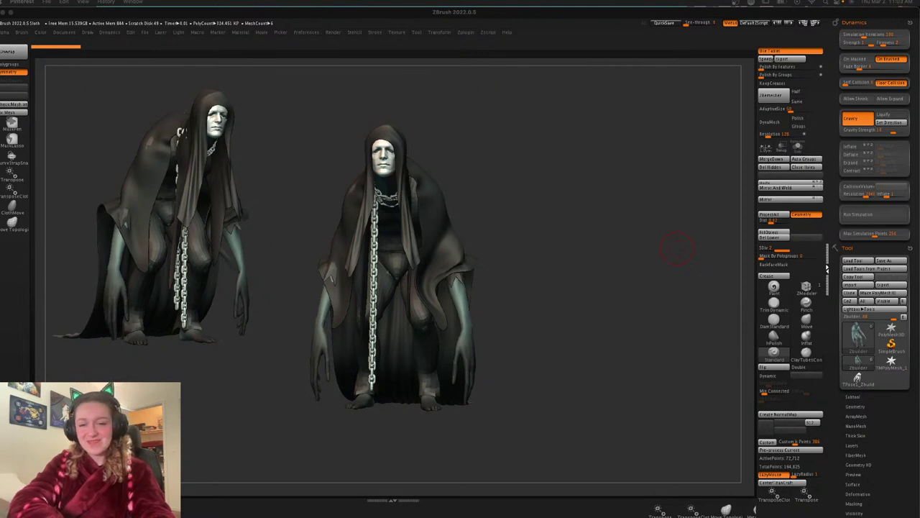
# Switch back to ZBrush and inspect the figure's wireframe and polygroups
pyautogui.click(555, 266)
pyautogui.hotkey('shift', 'f')
pyautogui.hotkey('shift', 'f')
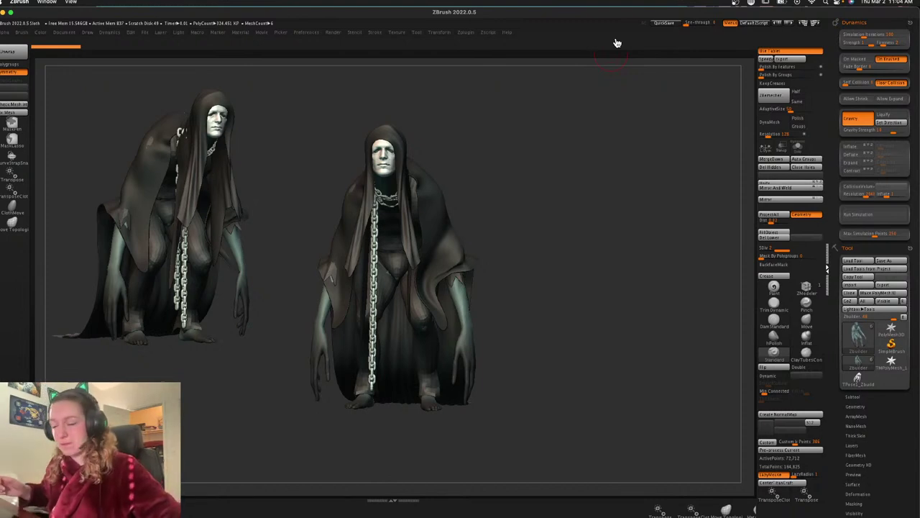
pyautogui.hotkey('shift', 'f')
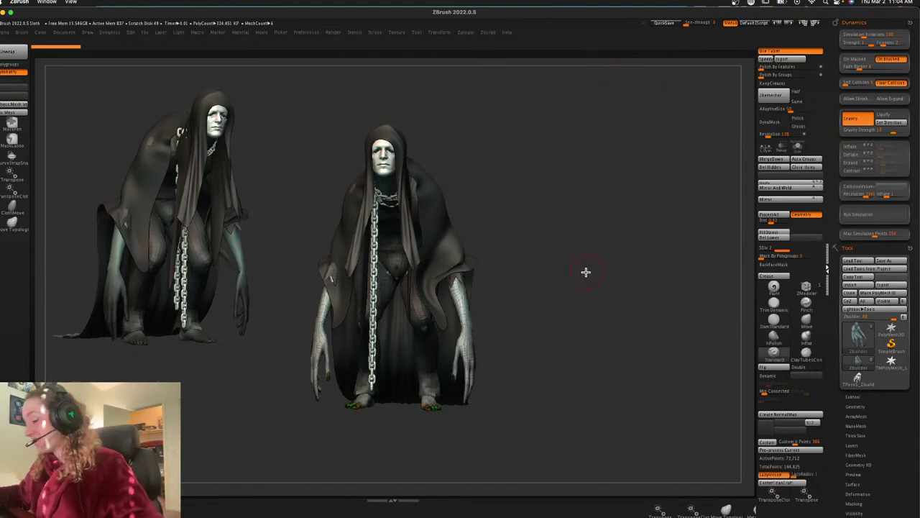
pyautogui.hotkey('shift', 'f')
pyautogui.press('space')
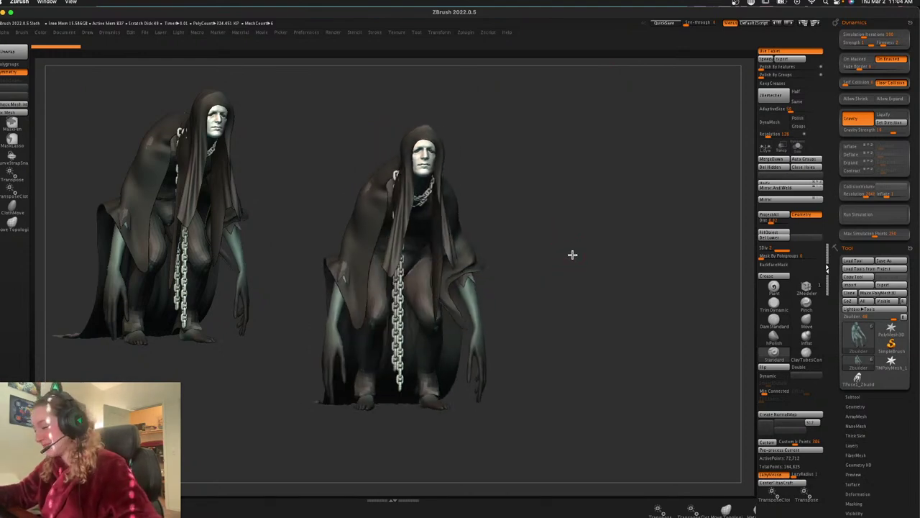
pyautogui.click(262, 33)
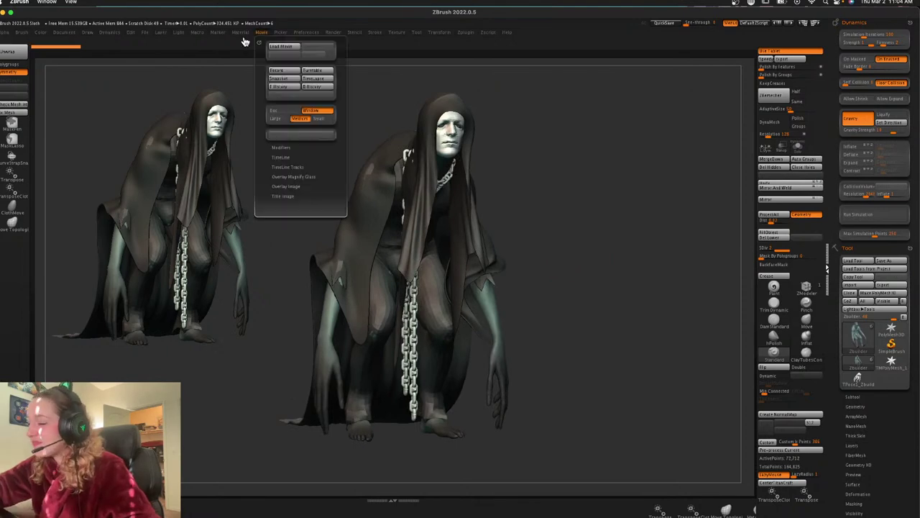
pyautogui.click(177, 34)
pyautogui.moveTo(202, 59); pyautogui.dragTo(199, 62)
pyautogui.click(243, 66)
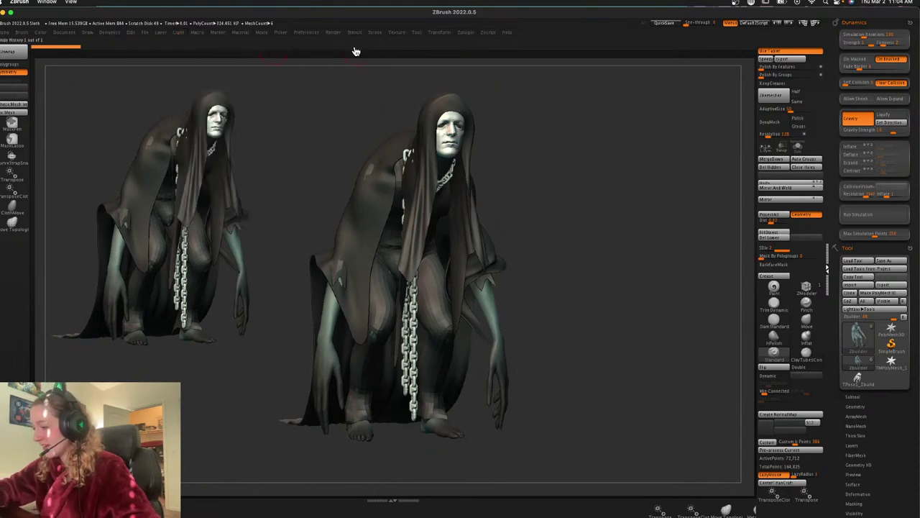
pyautogui.click(333, 32)
pyautogui.click(353, 259)
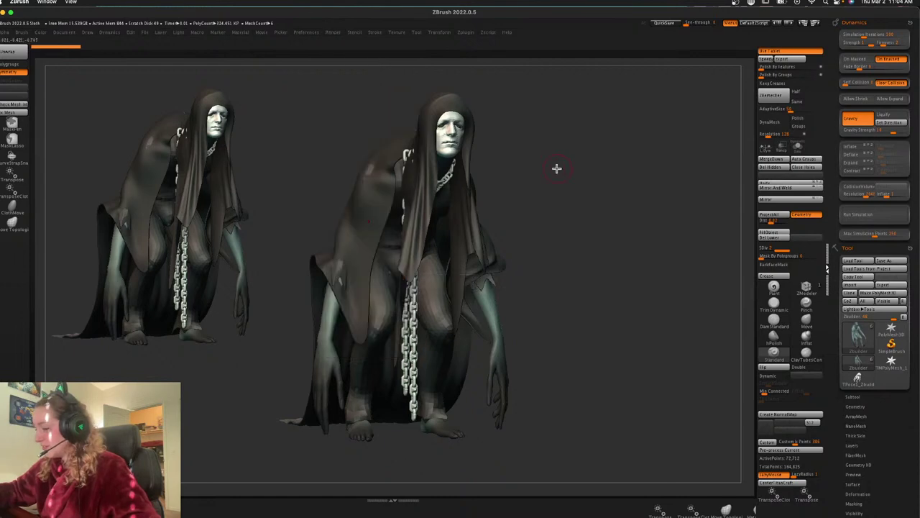
# Select the cloak and shorten its trailing hem by pulling it in toward the body, using the Move brush with symmetry
pyautogui.keyDown('shift'); pyautogui.moveTo(647, 239); pyautogui.dragTo(644, 240); pyautogui.keyUp('shift')
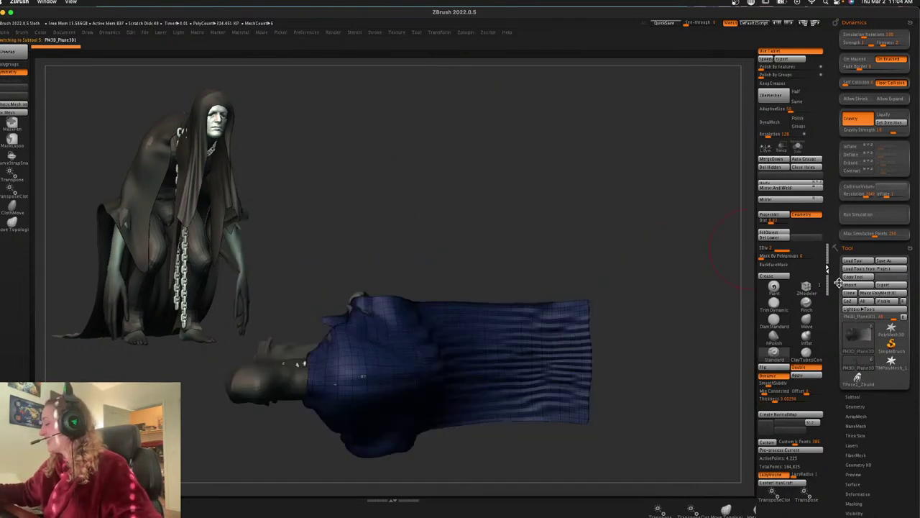
pyautogui.click(807, 323)
pyautogui.press('space')
pyautogui.moveTo(573, 306); pyautogui.dragTo(494, 302)
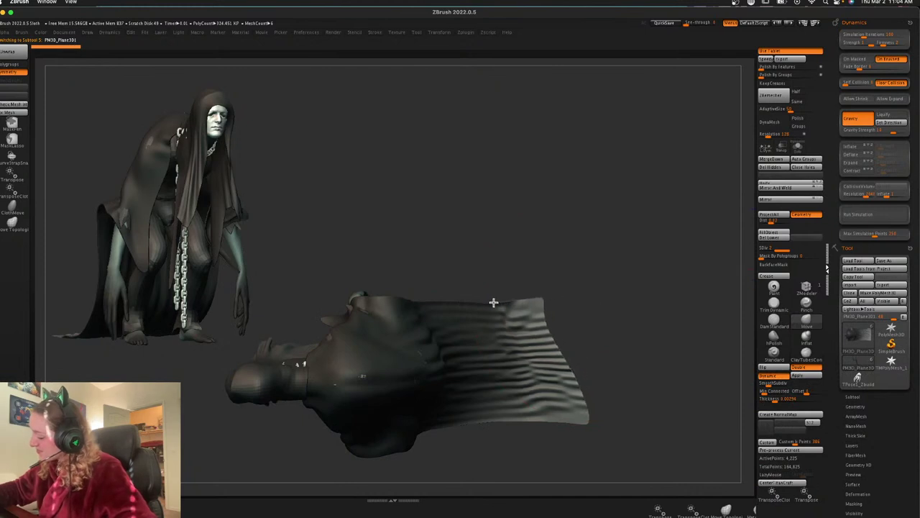
pyautogui.press('super+z')
pyautogui.press('x')
pyautogui.moveTo(581, 309); pyautogui.dragTo(533, 311)
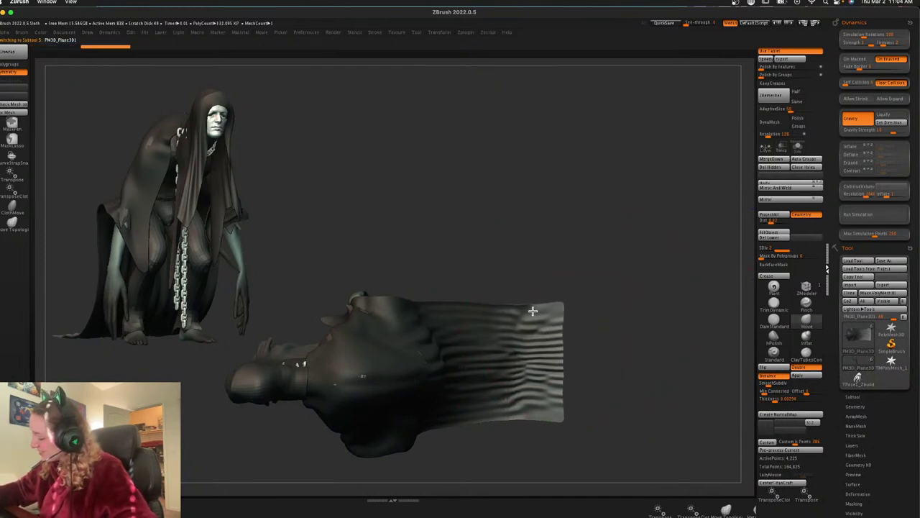
pyautogui.moveTo(647, 285); pyautogui.dragTo(635, 286)
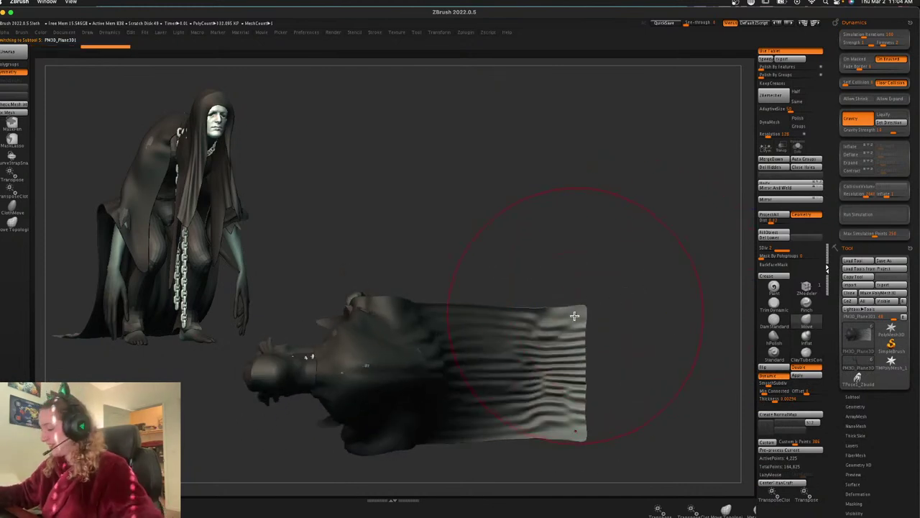
pyautogui.moveTo(574, 315); pyautogui.dragTo(519, 315)
pyautogui.moveTo(512, 353)
pyautogui.mouseDown()
pyautogui.moveTo(475, 359)
pyautogui.moveTo(487, 343)
pyautogui.mouseUp()
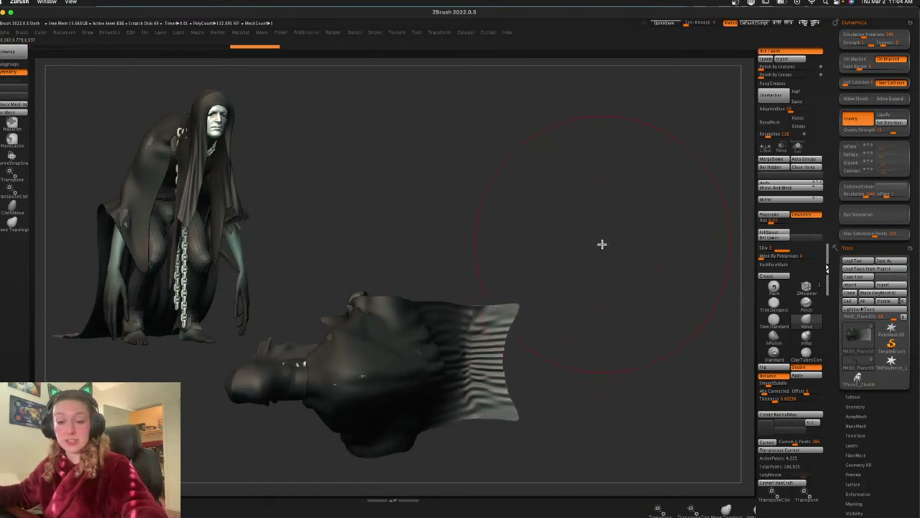
# Pull the cloak's trailing hem out into ragged, pointed strips with a smaller Move brush
pyautogui.moveTo(514, 310); pyautogui.dragTo(562, 298)
pyautogui.press('space')
pyautogui.hotkey('ctrl', 'z')
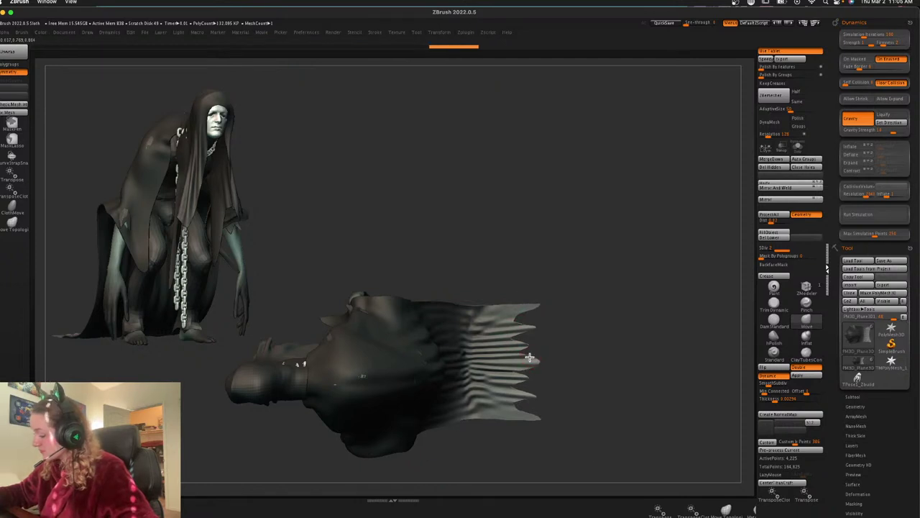
pyautogui.press('space')
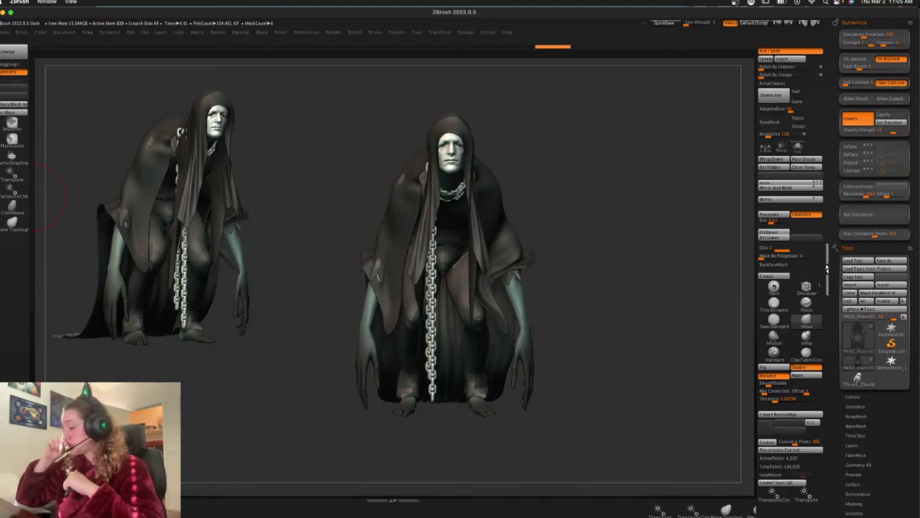
# Reduce the Move brush's draw size and hide the chain subtool Zbuilder1
pyautogui.press('space')
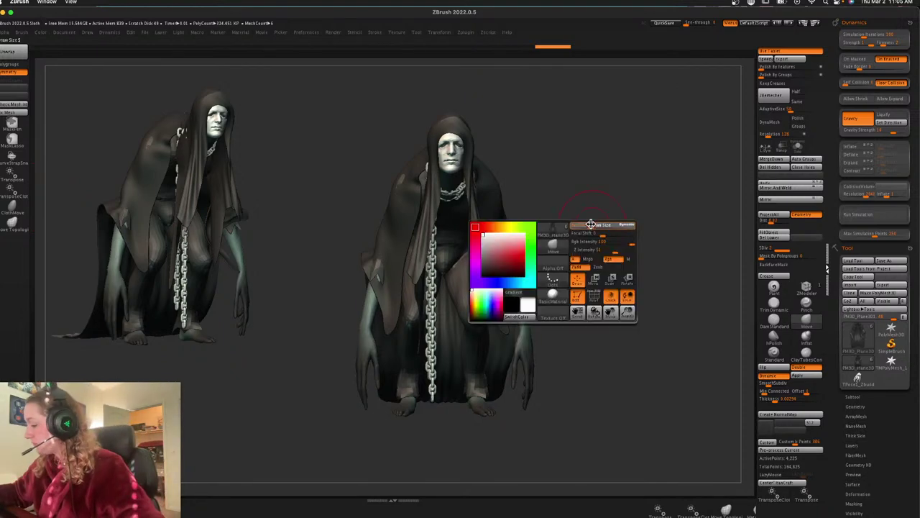
pyautogui.moveTo(592, 222); pyautogui.dragTo(583, 223)
pyautogui.hotkey('shift', 'f')
pyautogui.click(853, 396)
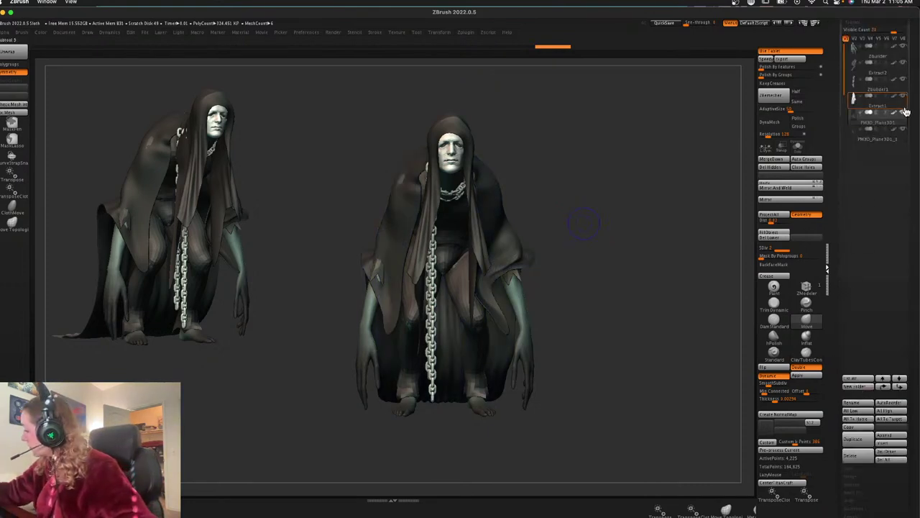
pyautogui.click(902, 133)
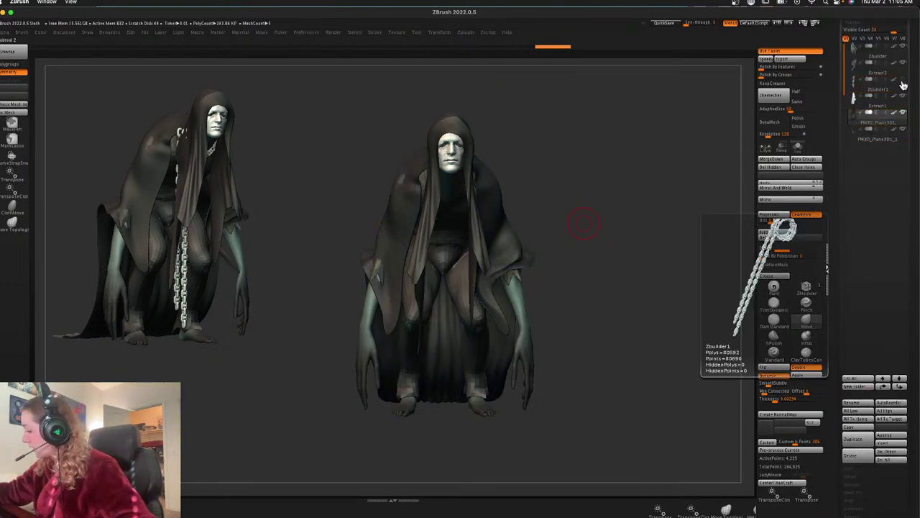
pyautogui.press('space')
pyautogui.hotkey('shift', 'f')
pyautogui.hotkey('shift', 'f')
pyautogui.moveTo(620, 239); pyautogui.dragTo(588, 243)
pyautogui.hotkey('ctrl', 'z')
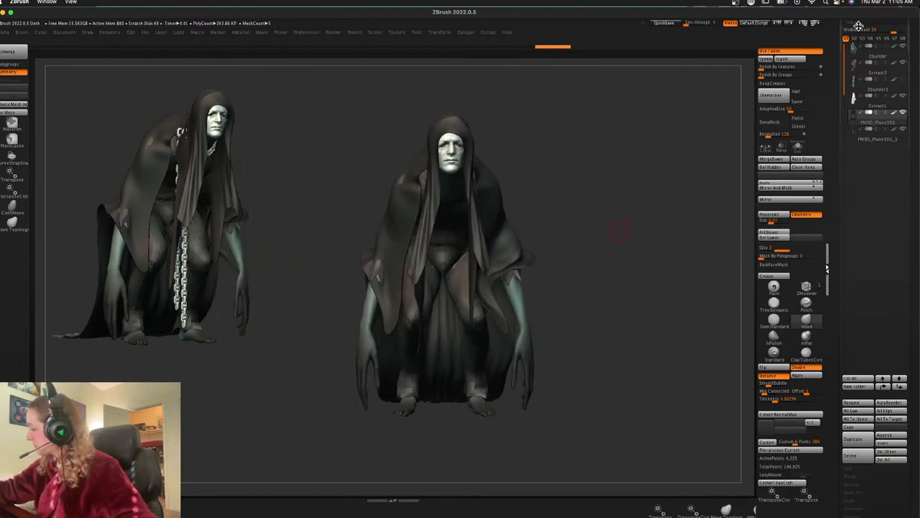
# Turn on Solo mode and inspect the body, clothing, chain, face mask and cloak subtools one at a time
pyautogui.click(872, 81)
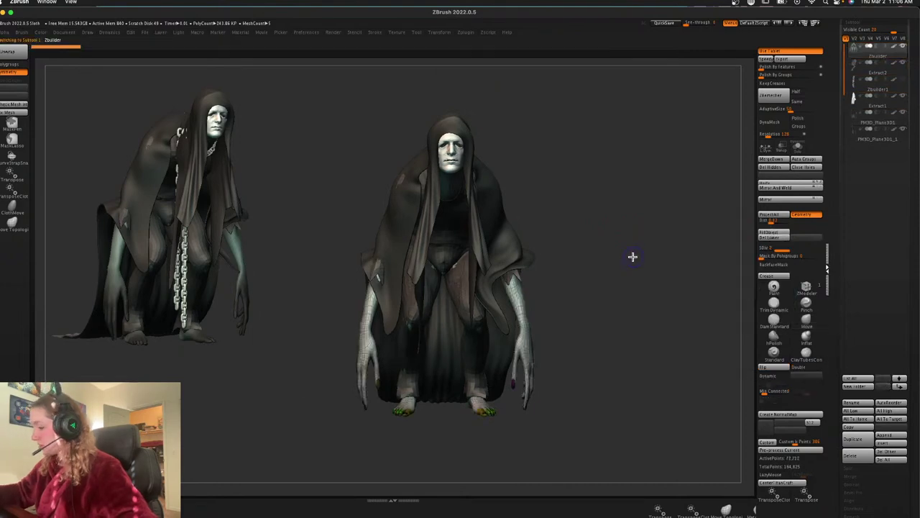
pyautogui.click(798, 148)
pyautogui.click(879, 70)
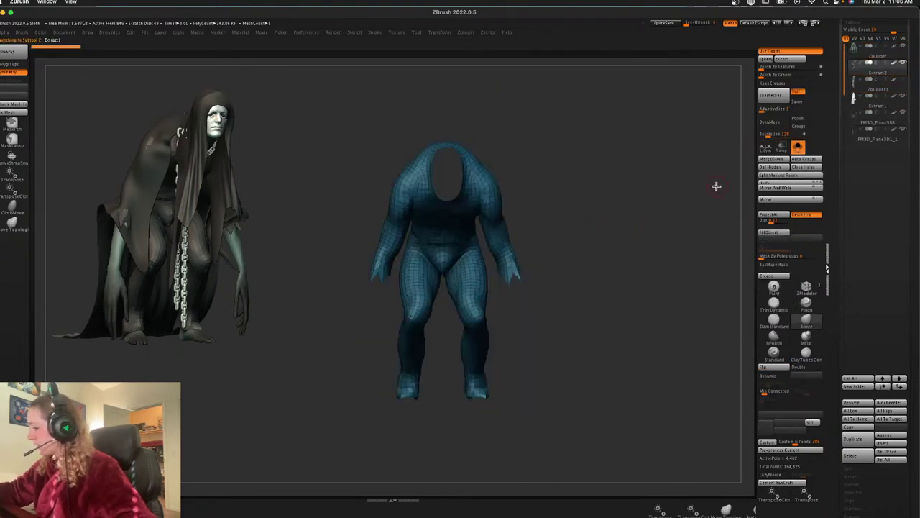
pyautogui.press('Down')
pyautogui.press('Down')
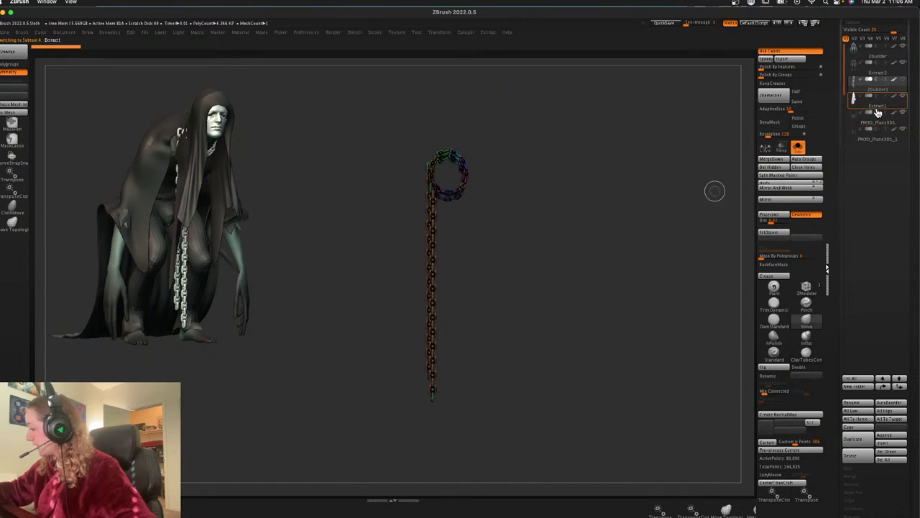
pyautogui.press('Down')
pyautogui.press('Down')
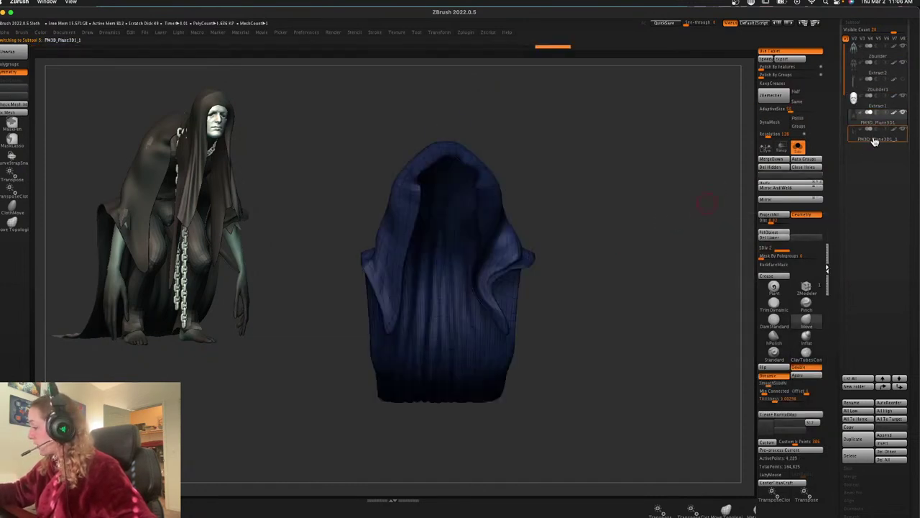
# Turn off Dynamic Subdiv on the cloak and hood subtools, and select the Zbuilder body with Solo mode off
pyautogui.click(768, 375)
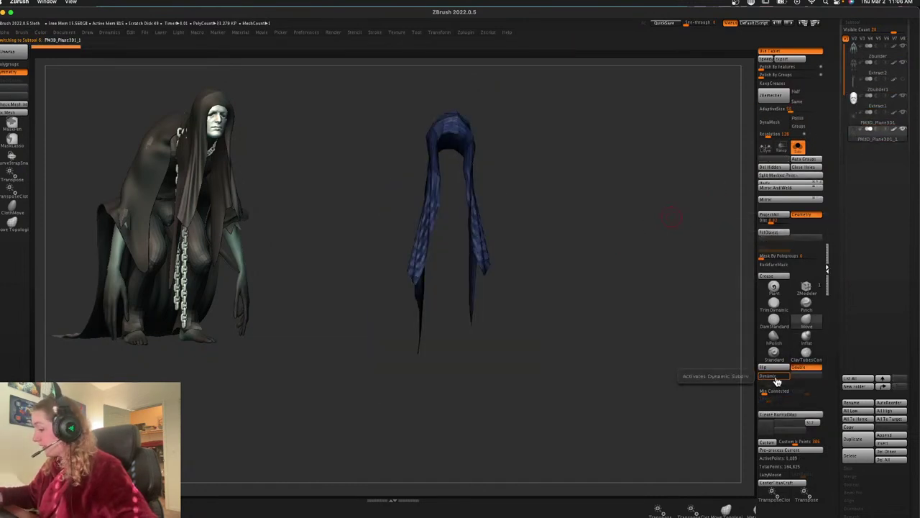
pyautogui.moveTo(730, 373); pyautogui.dragTo(635, 373)
pyautogui.click(879, 119)
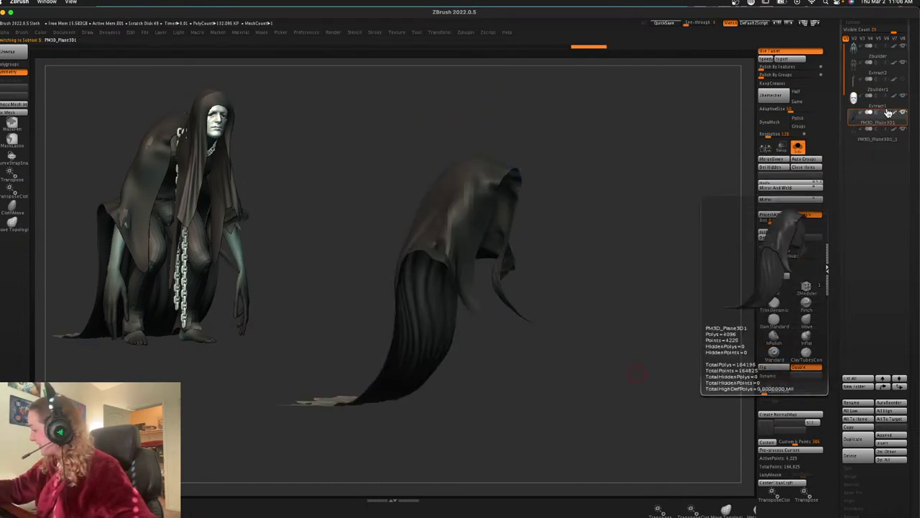
pyautogui.click(888, 92)
pyautogui.click(887, 88)
pyautogui.click(881, 69)
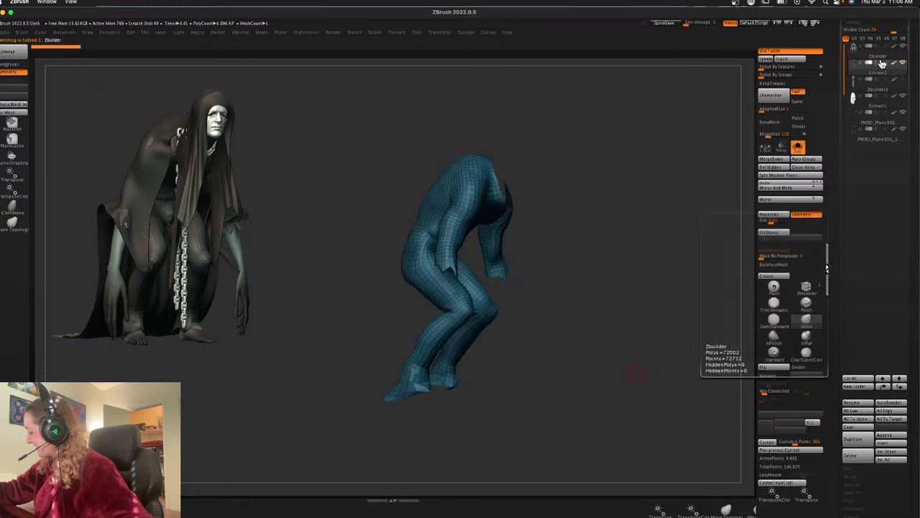
pyautogui.click(882, 53)
pyautogui.click(798, 147)
# Create a combined low-resolution TPoseMesh of the visible character subtools with Transpose Master
pyautogui.moveTo(667, 230); pyautogui.dragTo(604, 266)
pyautogui.click(449, 34)
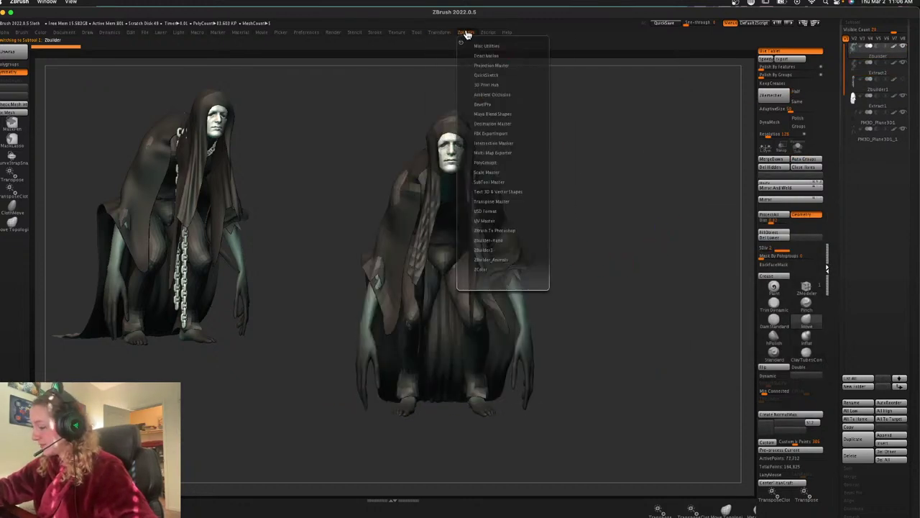
pyautogui.click(468, 33)
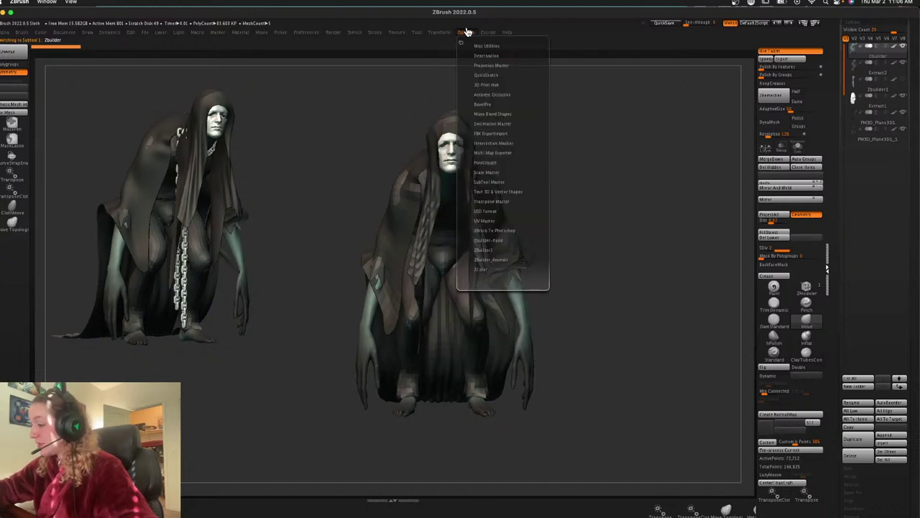
pyautogui.click(492, 202)
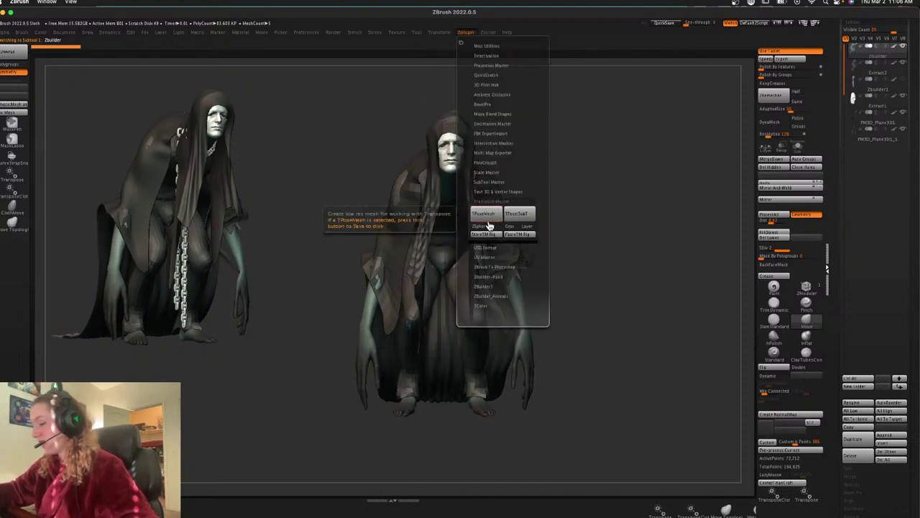
pyautogui.click(490, 217)
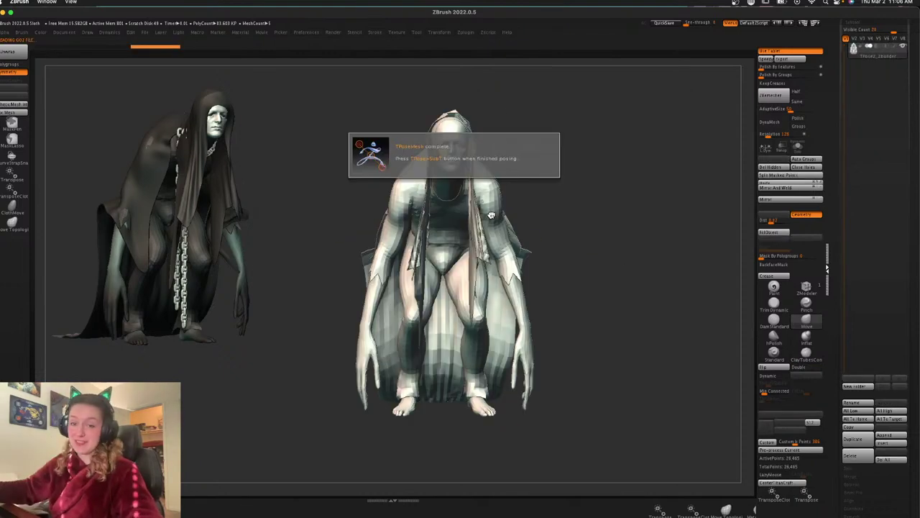
# Turn on double-sided display for the combined pose mesh and return to its subtool list
pyautogui.moveTo(628, 250); pyautogui.dragTo(619, 249)
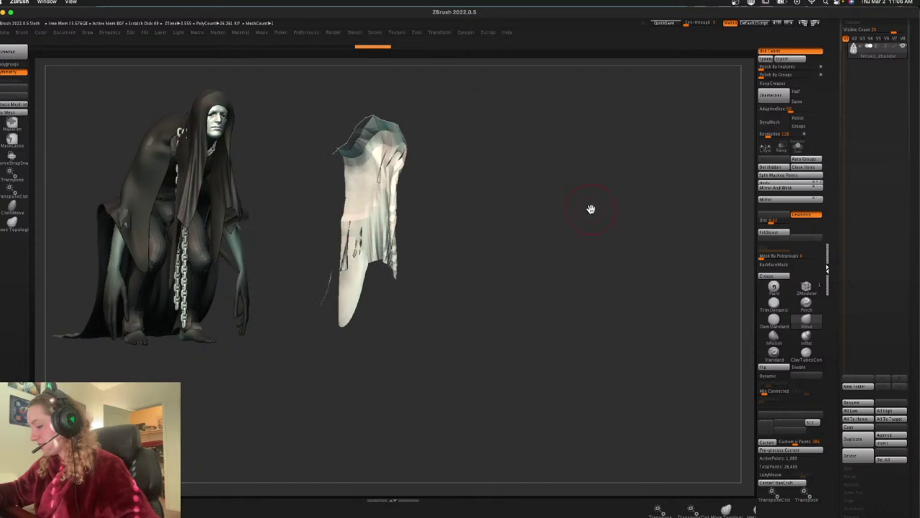
pyautogui.click(862, 24)
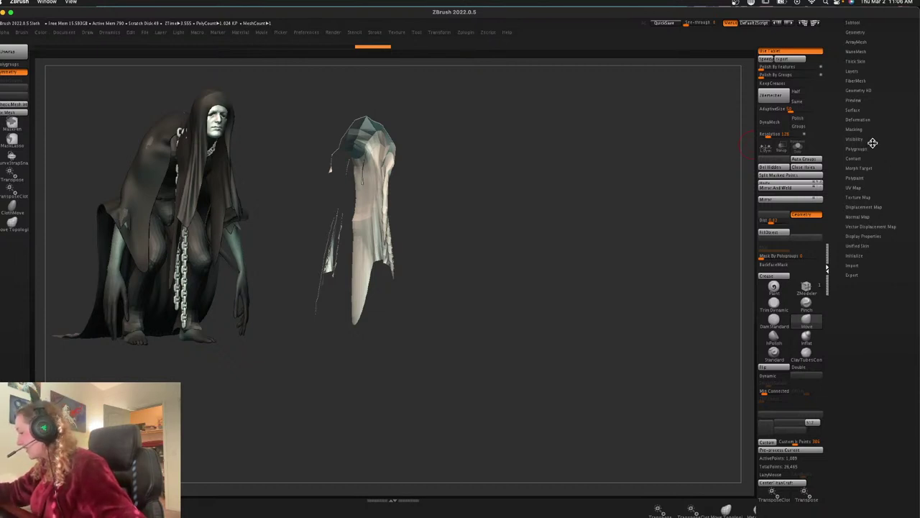
pyautogui.click(862, 110)
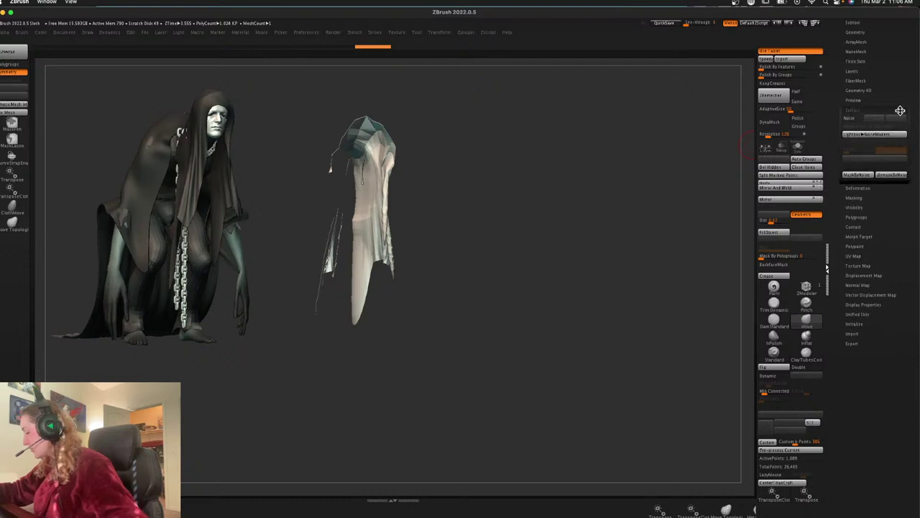
pyautogui.click(799, 368)
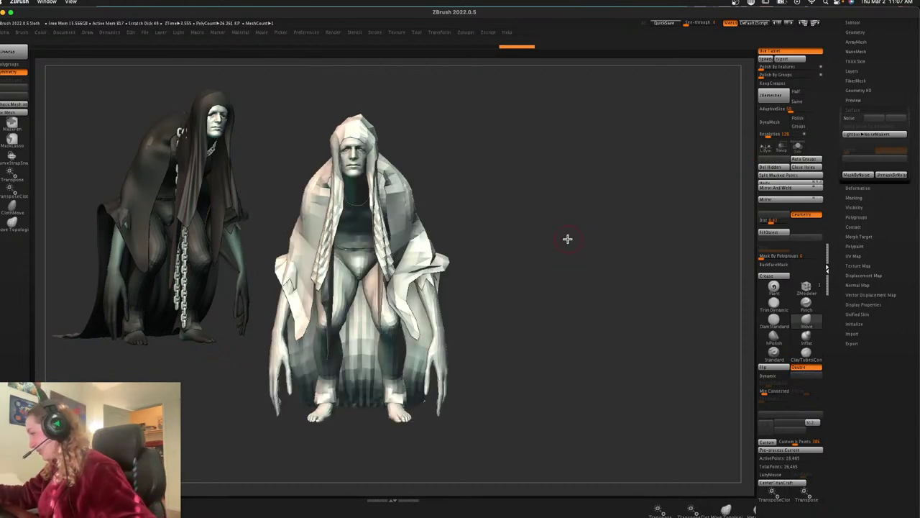
pyautogui.click(860, 100)
pyautogui.moveTo(884, 91); pyautogui.dragTo(888, 111)
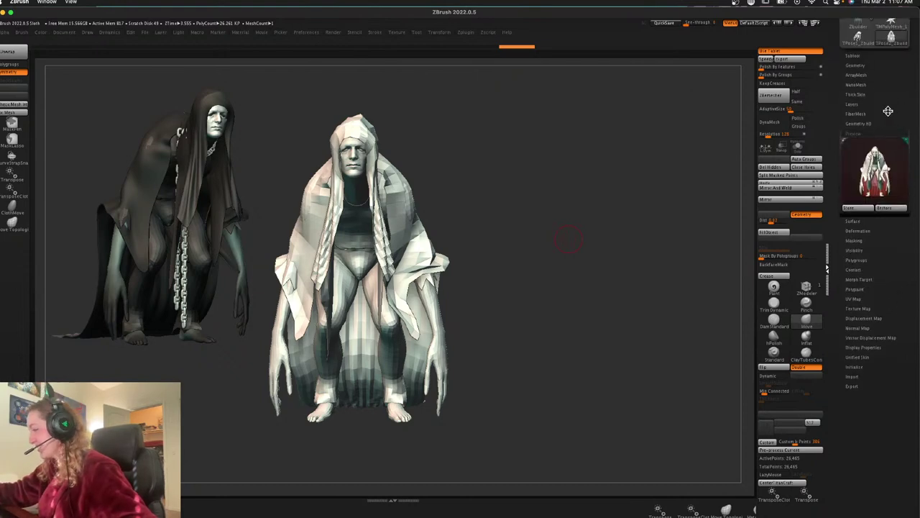
pyautogui.click(860, 61)
# Check the pose mesh's polygroups in PolyFrame view and hide the cloak and hood groups, leaving the body visible
pyautogui.keyDown('alt'); pyautogui.moveTo(543, 287); pyautogui.dragTo(577, 285); pyautogui.keyUp('alt')
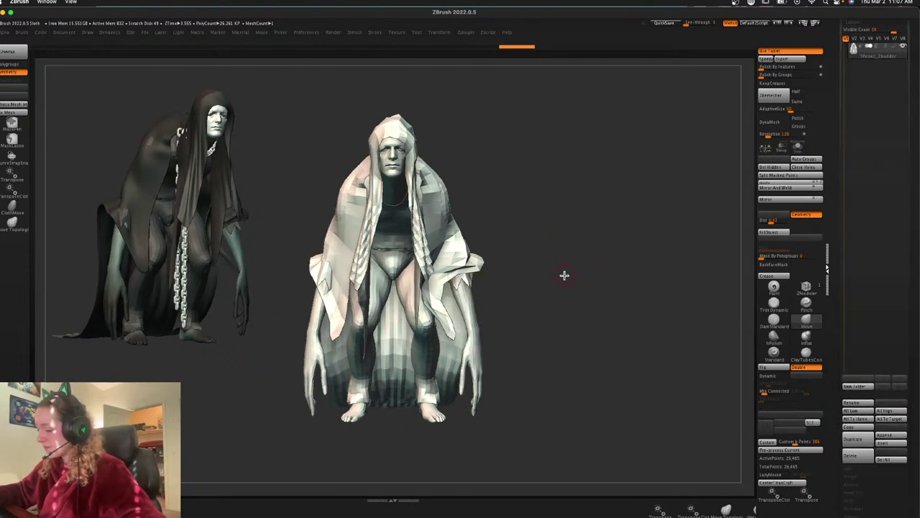
pyautogui.hotkey('shift', 'f')
pyautogui.hotkey('shift', 'f')
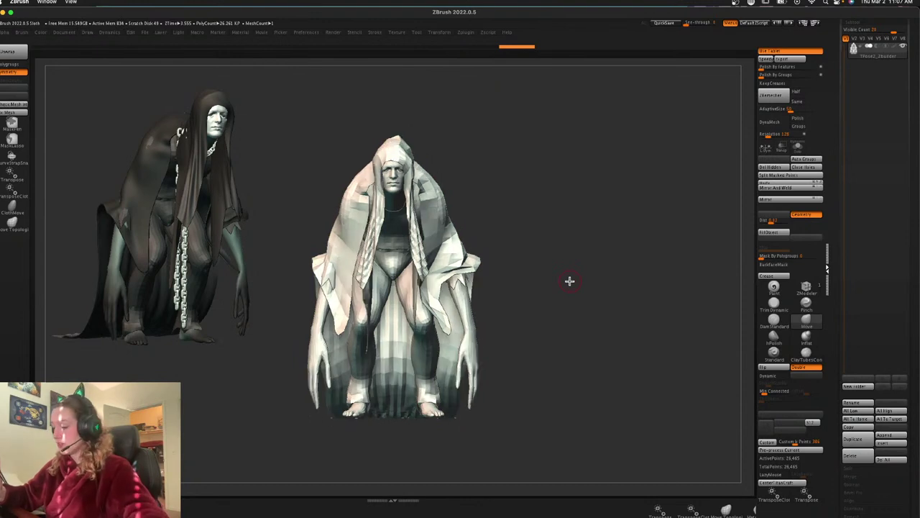
pyautogui.press('space')
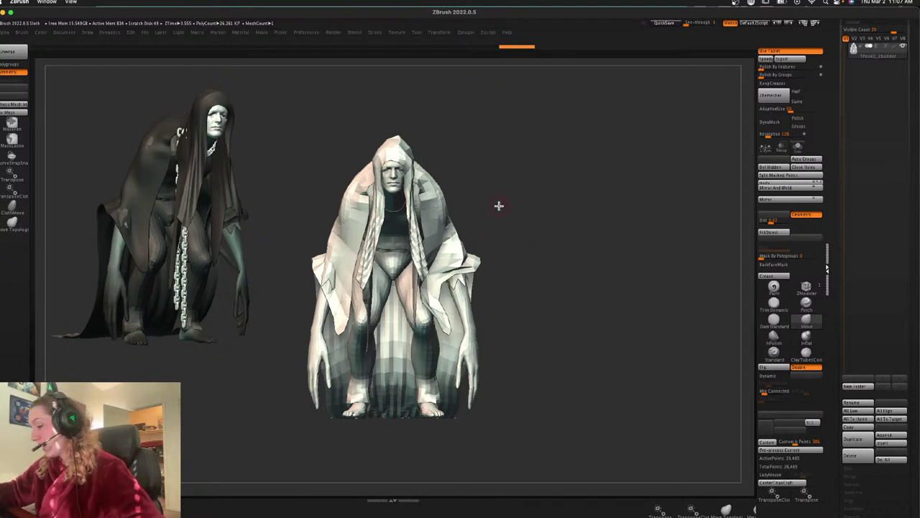
pyautogui.hotkey('shift', 'f')
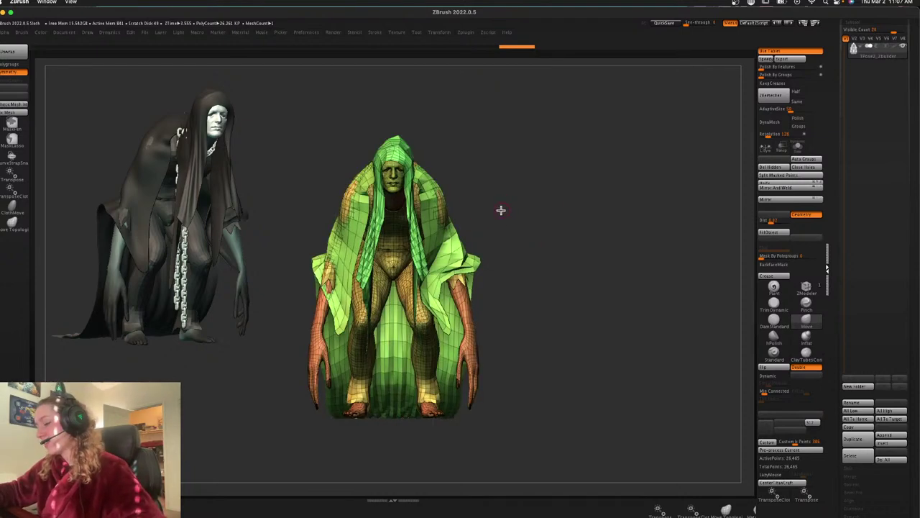
pyautogui.hotkey('shift', 'f')
pyautogui.keyDown('ctrl'); pyautogui.keyDown('shift'); pyautogui.click(461, 254); pyautogui.keyUp('shift'); pyautogui.keyUp('ctrl')
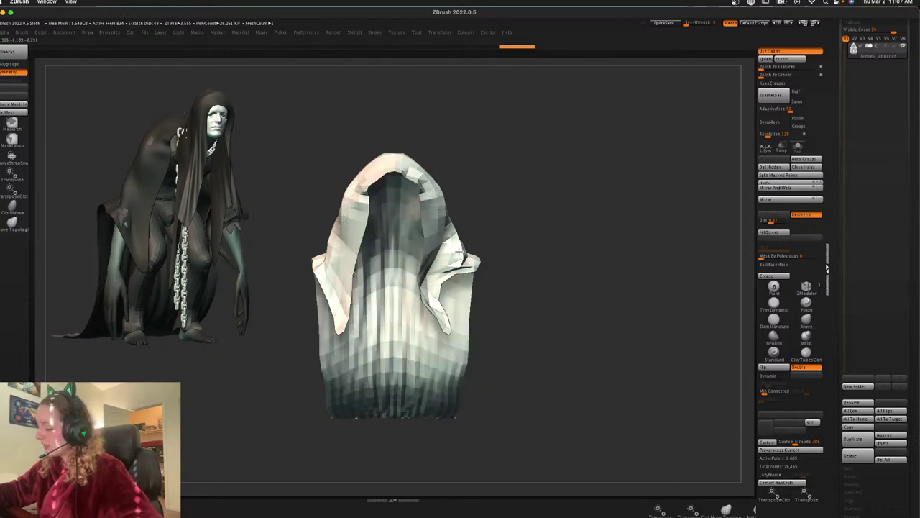
pyautogui.keyDown('ctrl'); pyautogui.keyDown('shift'); pyautogui.click(460, 254); pyautogui.keyUp('shift'); pyautogui.keyUp('ctrl')
pyautogui.keyDown('ctrl'); pyautogui.keyDown('shift'); pyautogui.click(417, 266); pyautogui.keyUp('shift'); pyautogui.keyUp('ctrl')
pyautogui.moveTo(525, 216); pyautogui.dragTo(513, 236)
pyautogui.keyDown('alt'); pyautogui.moveTo(512, 237); pyautogui.dragTo(555, 254); pyautogui.keyUp('alt')
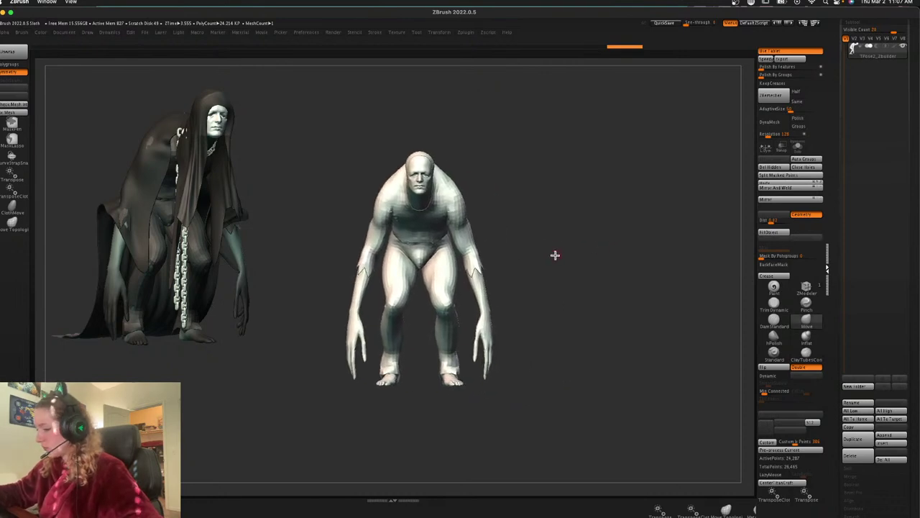
# Mask the character's right leg with MaskLasso, invert the mask and rotate the leg forward at the hip
pyautogui.click(12, 141)
pyautogui.click(132, 162)
pyautogui.keyDown('alt'); pyautogui.moveTo(579, 208); pyautogui.dragTo(527, 198); pyautogui.keyUp('alt')
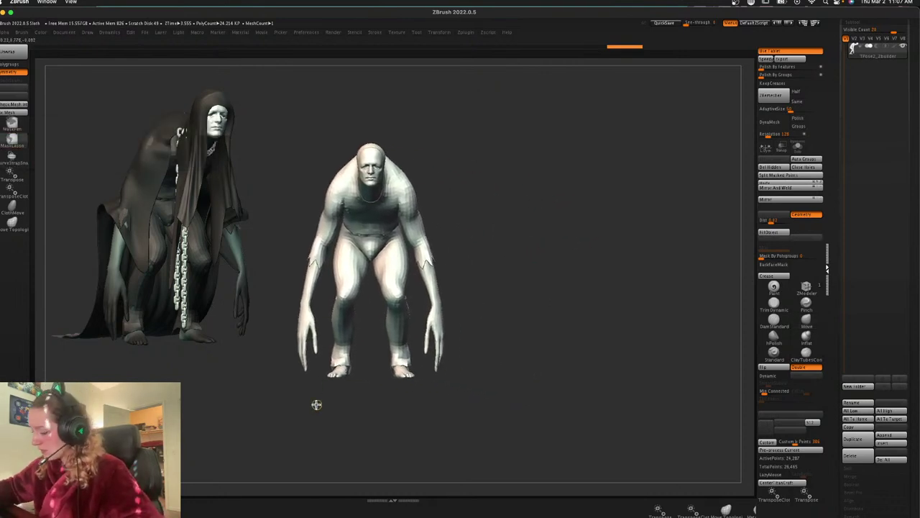
pyautogui.moveTo(327, 326)
pyautogui.keyDown('ctrl'); pyautogui.mouseDown()
pyautogui.moveTo(333, 249)
pyautogui.moveTo(361, 250)
pyautogui.moveTo(366, 390)
pyautogui.moveTo(356, 395)
pyautogui.mouseUp(); pyautogui.keyUp('ctrl')
pyautogui.keyDown('ctrl'); pyautogui.click(337, 331); pyautogui.keyUp('ctrl')
pyautogui.keyDown('shift'); pyautogui.moveTo(544, 292); pyautogui.dragTo(551, 295); pyautogui.keyUp('shift')
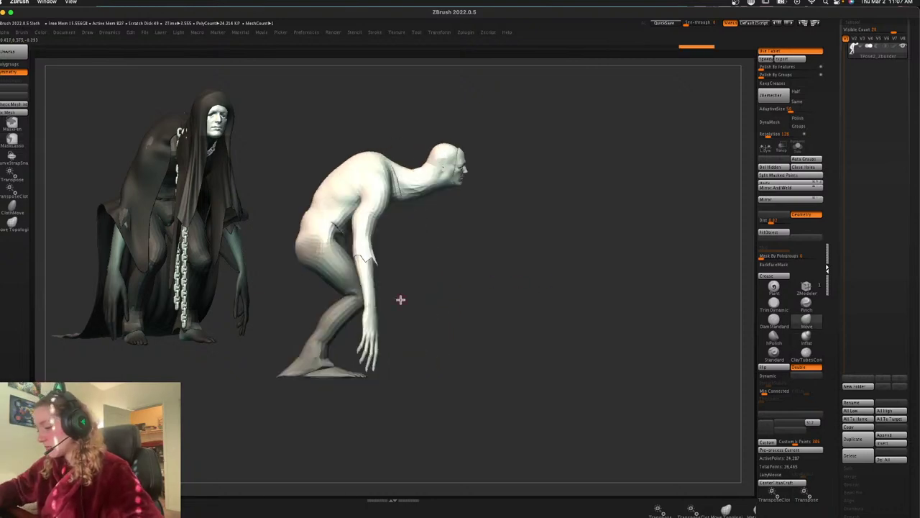
pyautogui.keyDown('ctrl'); pyautogui.click(504, 271); pyautogui.keyUp('ctrl')
pyautogui.press('w')
pyautogui.moveTo(361, 224)
pyautogui.keyDown('alt'); pyautogui.mouseDown()
pyautogui.moveTo(346, 207)
pyautogui.moveTo(358, 213)
pyautogui.mouseUp(); pyautogui.keyUp('alt')
pyautogui.press('q')
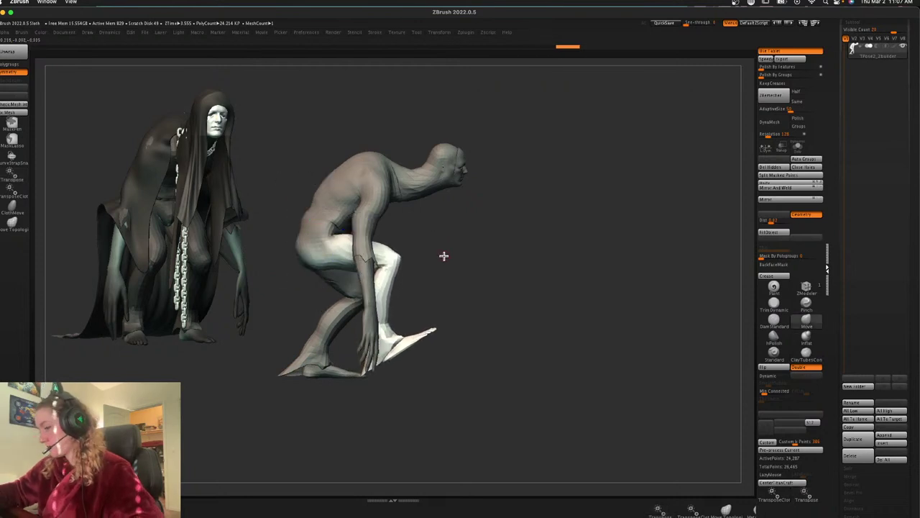
# Mask the right thigh as well and rotate the lower leg forward at the knee
pyautogui.moveTo(482, 130)
pyautogui.keyDown('ctrl'); pyautogui.mouseDown()
pyautogui.moveTo(432, 123)
pyautogui.moveTo(333, 267)
pyautogui.moveTo(454, 249)
pyautogui.moveTo(411, 245)
pyautogui.mouseUp(); pyautogui.keyUp('ctrl')
pyautogui.moveTo(429, 115)
pyautogui.keyDown('ctrl'); pyautogui.mouseDown()
pyautogui.moveTo(275, 213)
pyautogui.moveTo(420, 183)
pyautogui.moveTo(424, 173)
pyautogui.mouseUp(); pyautogui.keyUp('ctrl')
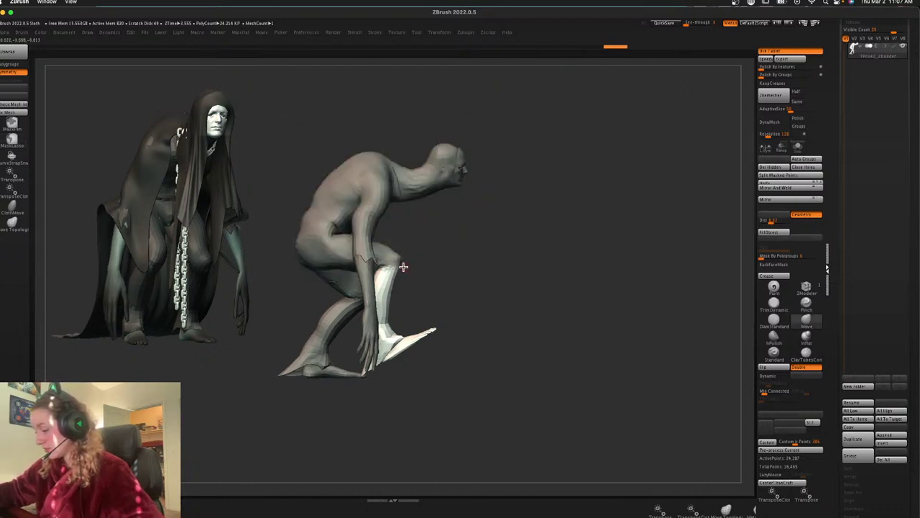
pyautogui.press('w')
pyautogui.keyDown('alt'); pyautogui.click(384, 267); pyautogui.keyUp('alt')
pyautogui.moveTo(422, 275); pyautogui.dragTo(427, 263)
pyautogui.press('q')
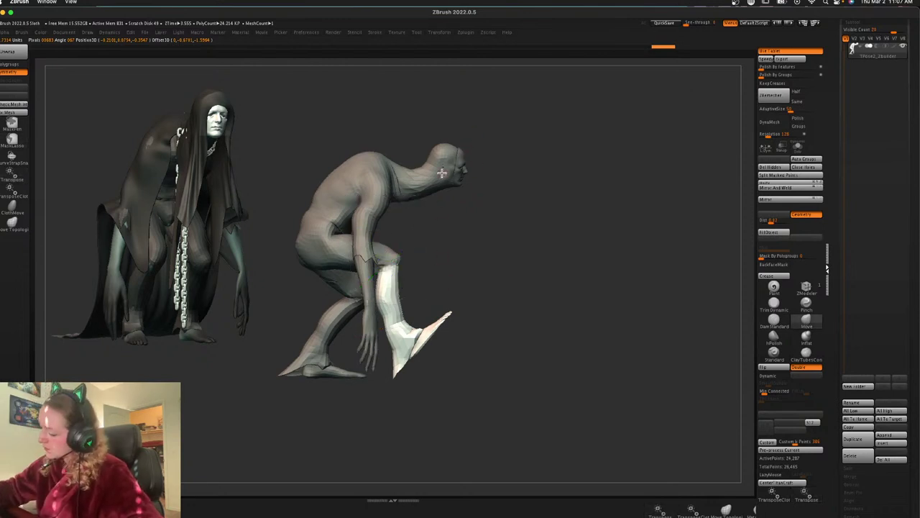
# Mask the right shin, rotate the foot flat toward the ground at the ankle and turn it outward about 10.5 degrees
pyautogui.moveTo(463, 131)
pyautogui.keyDown('ctrl'); pyautogui.mouseDown()
pyautogui.moveTo(327, 336)
pyautogui.moveTo(495, 271)
pyautogui.mouseUp(); pyautogui.keyUp('ctrl')
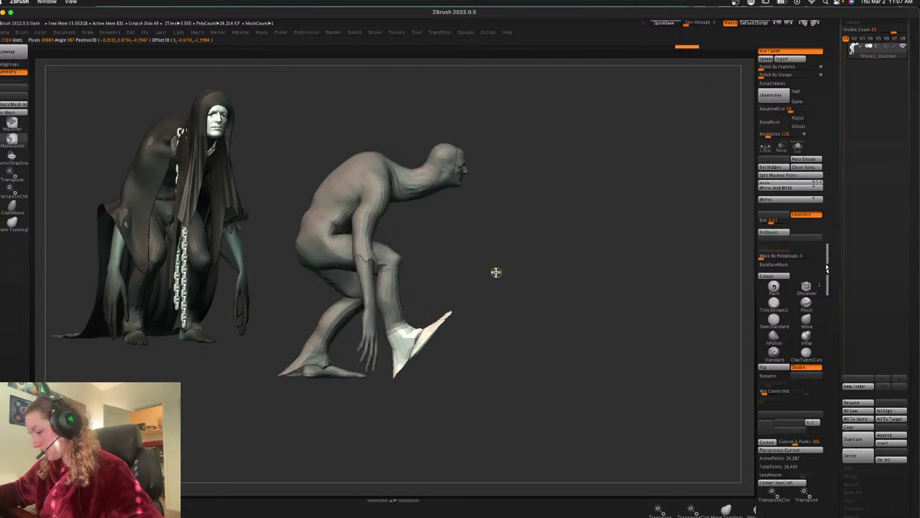
pyautogui.press('w')
pyautogui.keyDown('alt'); pyautogui.click(399, 330); pyautogui.keyUp('alt')
pyautogui.moveTo(435, 331)
pyautogui.mouseDown()
pyautogui.moveTo(422, 356)
pyautogui.moveTo(438, 332)
pyautogui.moveTo(453, 332)
pyautogui.moveTo(438, 335)
pyautogui.mouseUp()
pyautogui.keyDown('alt'); pyautogui.click(412, 264); pyautogui.keyUp('alt')
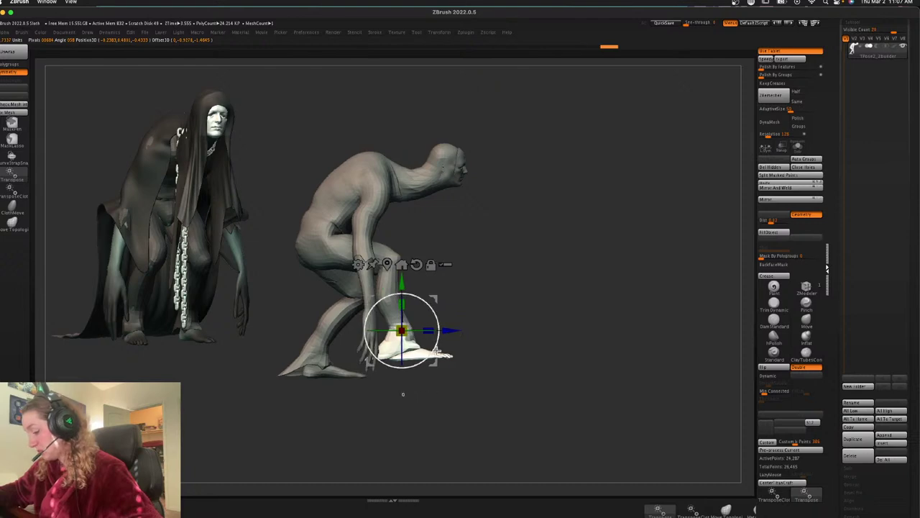
pyautogui.moveTo(626, 288); pyautogui.dragTo(571, 304)
pyautogui.moveTo(426, 332); pyautogui.dragTo(415, 333)
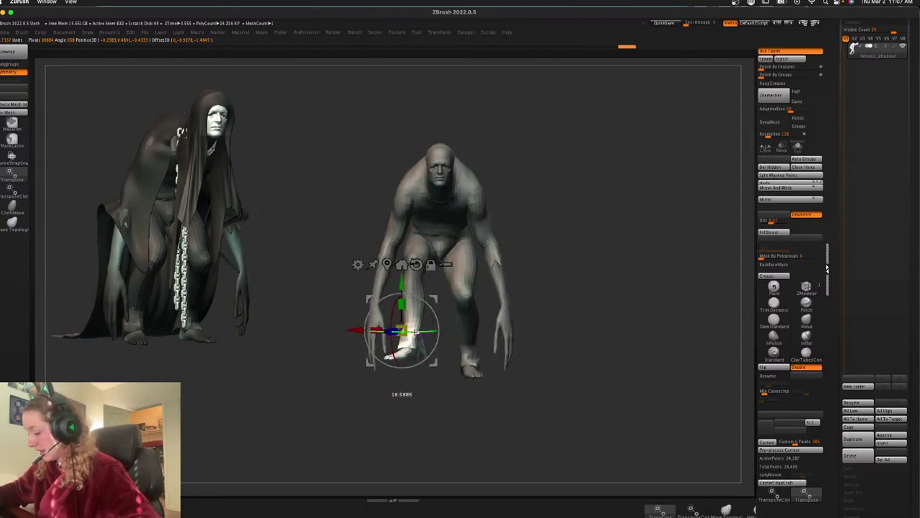
# Clear the mask and nudge the bent right knee and shin into shape with the Move brush
pyautogui.press('q')
pyautogui.moveTo(599, 274)
pyautogui.mouseDown()
pyautogui.moveTo(610, 274)
pyautogui.moveTo(573, 272)
pyautogui.mouseUp()
pyautogui.moveTo(398, 298); pyautogui.dragTo(408, 294)
pyautogui.moveTo(384, 252); pyautogui.dragTo(384, 245)
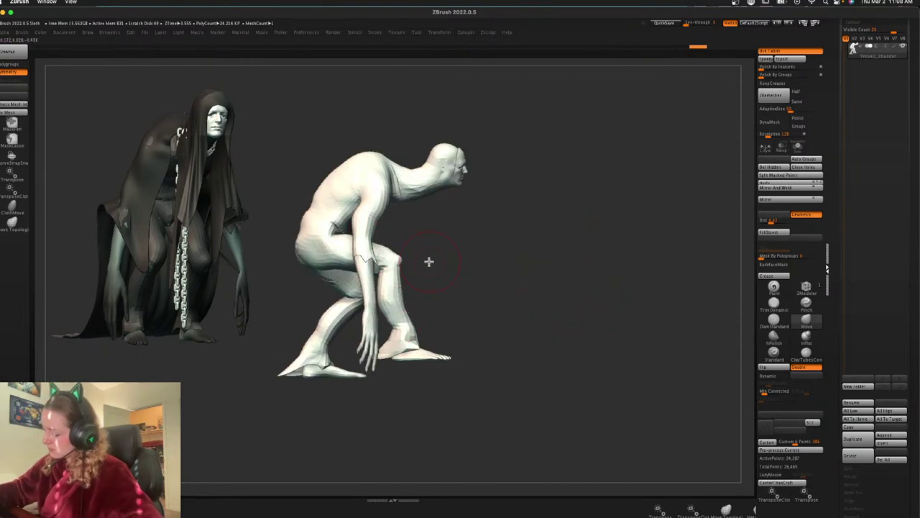
# Mask the character's left leg with MaskLasso and invert the mask so only that leg is editable
pyautogui.moveTo(608, 279); pyautogui.dragTo(592, 278)
pyautogui.rightClick(596, 273)
pyautogui.hotkey('shift', 'f')
pyautogui.hotkey('shift', 'f')
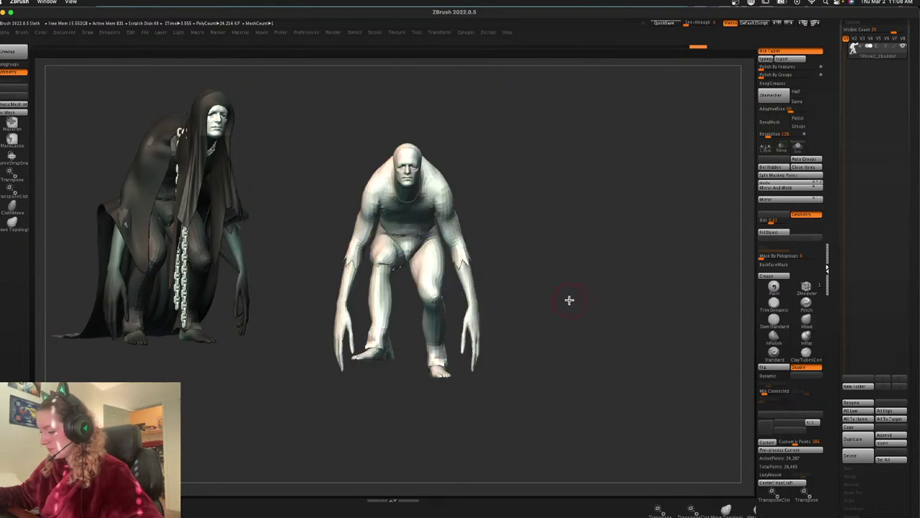
pyautogui.press('space')
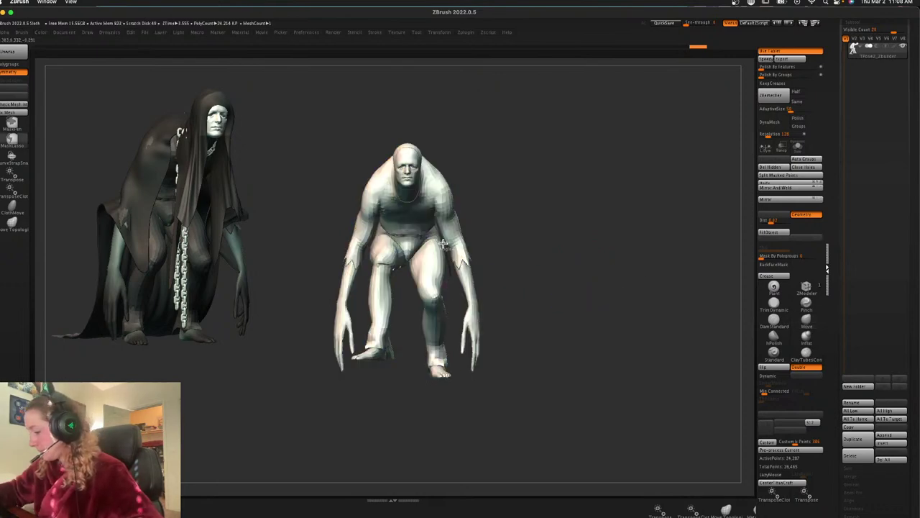
pyautogui.moveTo(452, 271)
pyautogui.keyDown('ctrl'); pyautogui.mouseDown()
pyautogui.moveTo(418, 246)
pyautogui.moveTo(411, 379)
pyautogui.moveTo(456, 392)
pyautogui.moveTo(459, 371)
pyautogui.mouseUp(); pyautogui.keyUp('ctrl')
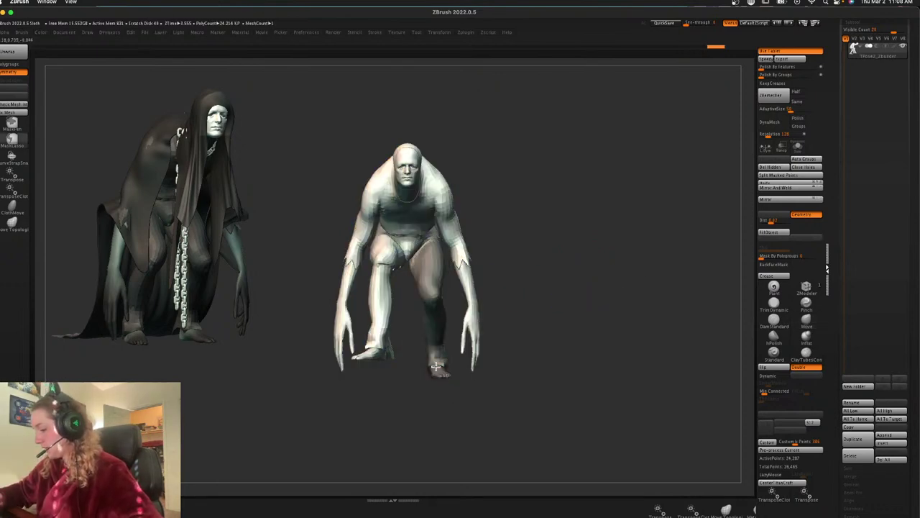
pyautogui.keyDown('ctrl'); pyautogui.click(559, 292); pyautogui.keyUp('ctrl')
# Position the gizmo at the left hip joint and rotate the unmasked left leg backward
pyautogui.press('w')
pyautogui.keyDown('alt'); pyautogui.click(431, 248); pyautogui.keyUp('alt')
pyautogui.keyDown('alt'); pyautogui.click(450, 190); pyautogui.keyUp('alt')
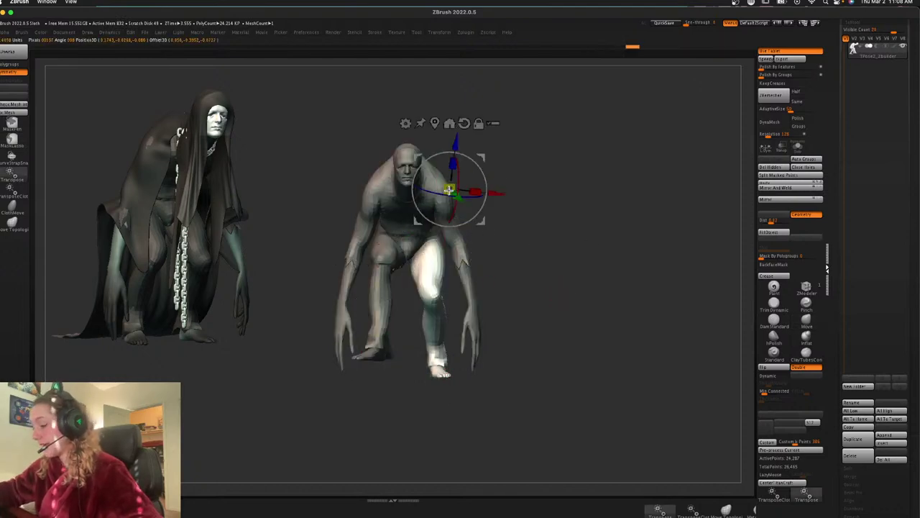
pyautogui.keyDown('alt'); pyautogui.click(465, 124); pyautogui.keyUp('alt')
pyautogui.keyDown('alt'); pyautogui.moveTo(482, 156); pyautogui.dragTo(458, 222); pyautogui.keyUp('alt')
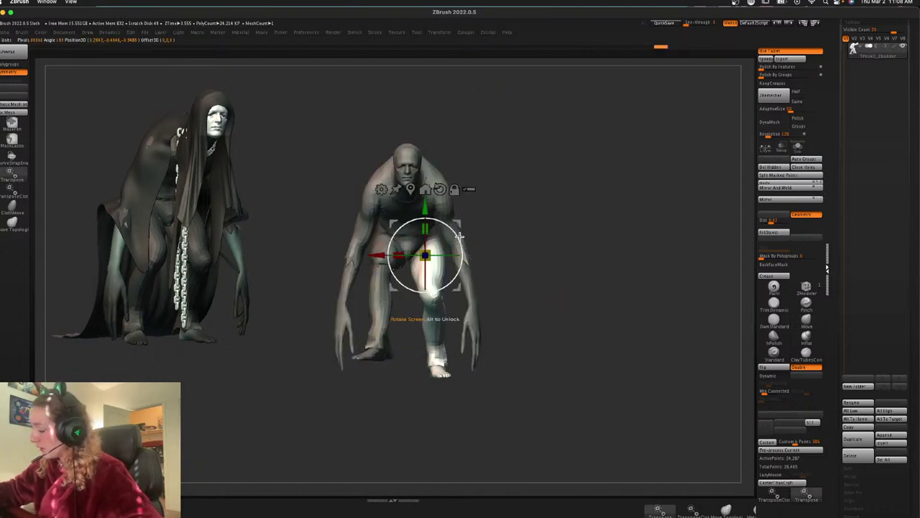
pyautogui.moveTo(516, 223); pyautogui.dragTo(482, 277)
pyautogui.moveTo(372, 235)
pyautogui.keyDown('alt'); pyautogui.mouseDown()
pyautogui.moveTo(433, 236)
pyautogui.moveTo(435, 227)
pyautogui.mouseUp(); pyautogui.keyUp('alt')
pyautogui.press('q')
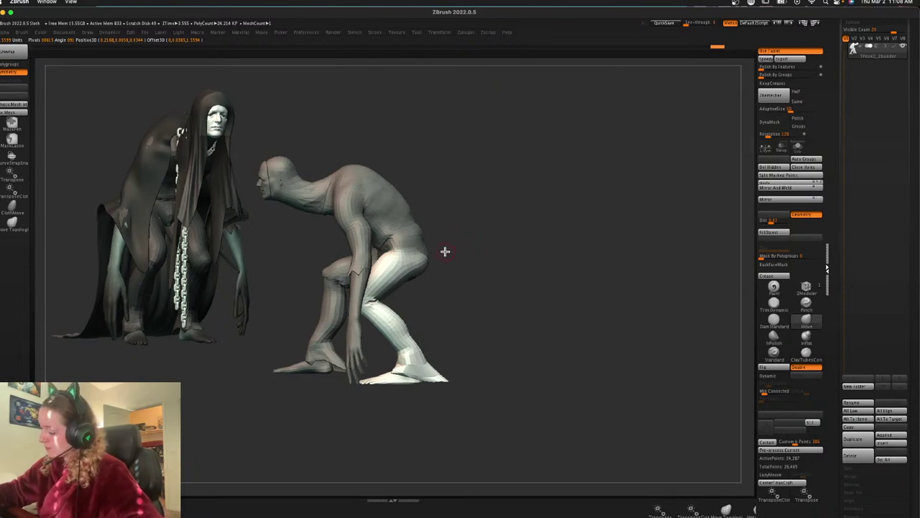
pyautogui.press('w')
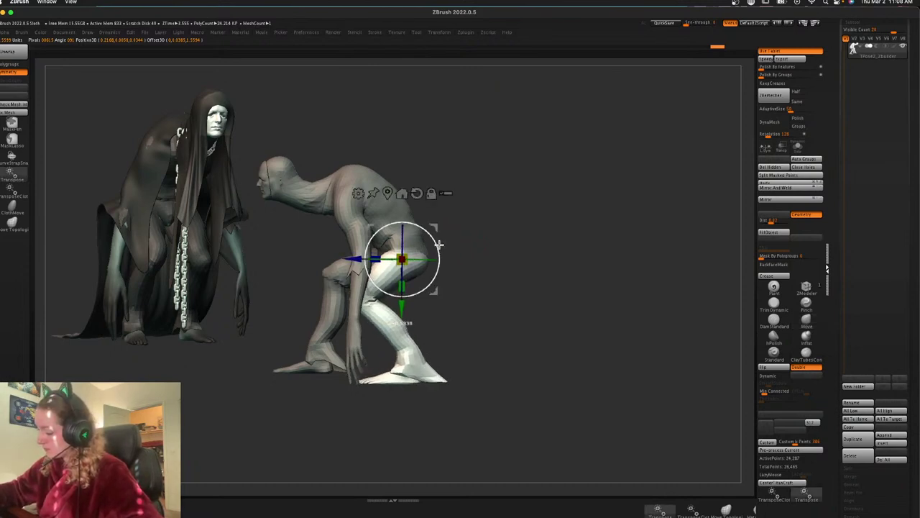
pyautogui.moveTo(439, 244); pyautogui.dragTo(434, 245)
pyautogui.press('q')
pyautogui.press('w')
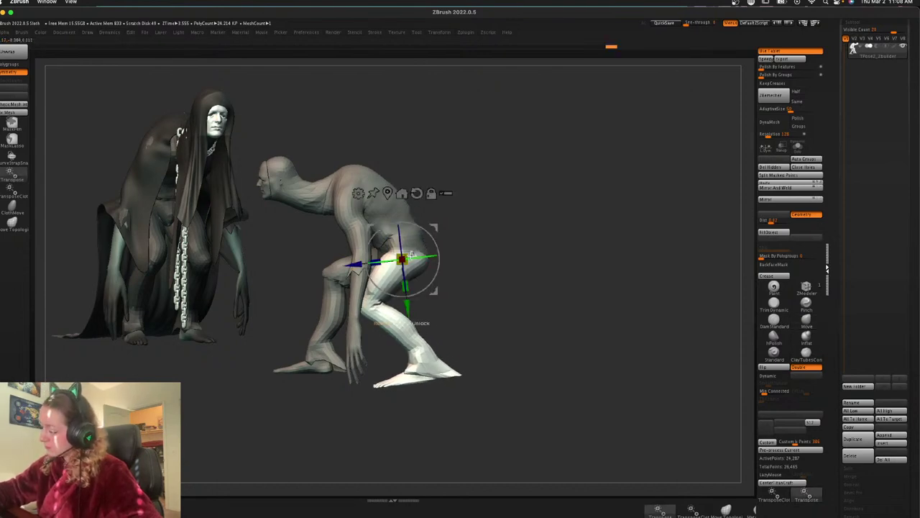
# Mask the left thigh as well and rotate the lower leg backward at the knee
pyautogui.press('q')
pyautogui.moveTo(437, 160)
pyautogui.keyDown('ctrl'); pyautogui.mouseDown()
pyautogui.moveTo(310, 290)
pyautogui.moveTo(426, 289)
pyautogui.mouseUp(); pyautogui.keyUp('ctrl')
pyautogui.press('w')
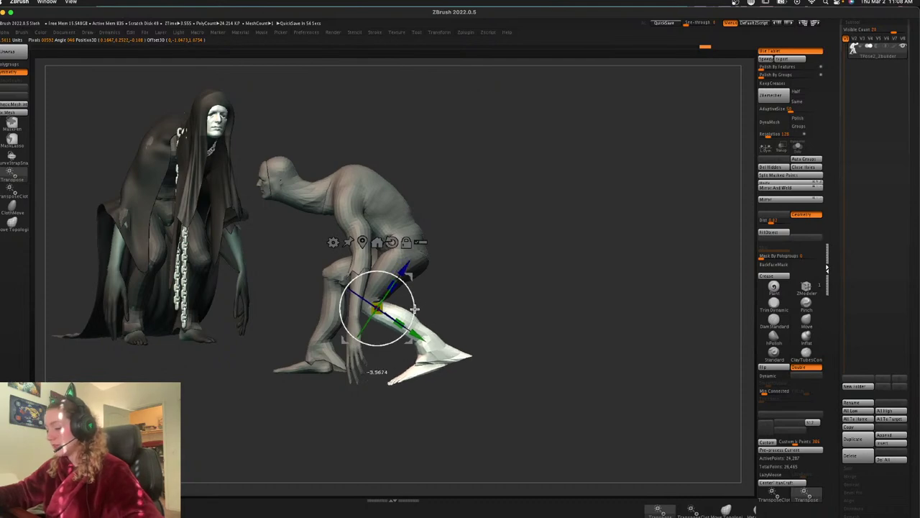
# Mask the left shin, rotate the foot flat about 19 degrees at the ankle and clear the mask
pyautogui.press('q')
pyautogui.moveTo(455, 180)
pyautogui.keyDown('ctrl'); pyautogui.mouseDown()
pyautogui.moveTo(326, 309)
pyautogui.moveTo(531, 322)
pyautogui.mouseUp(); pyautogui.keyUp('ctrl')
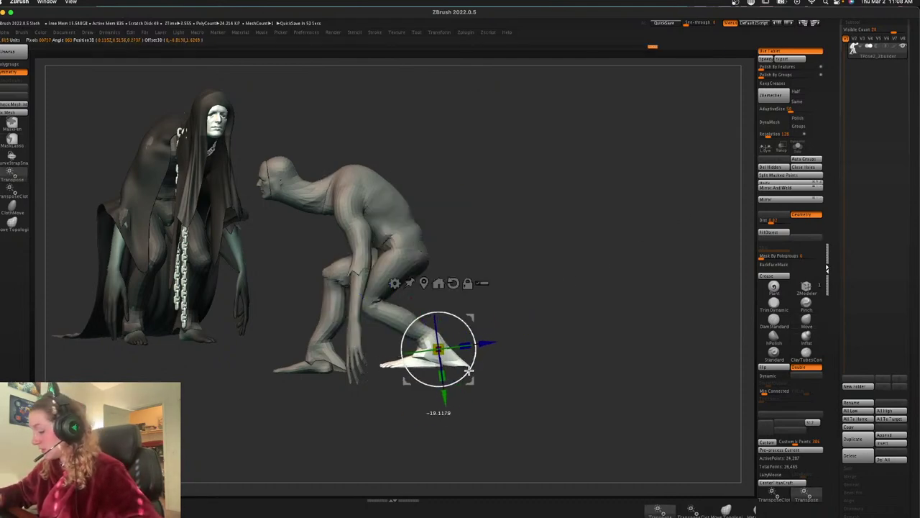
pyautogui.click(423, 289)
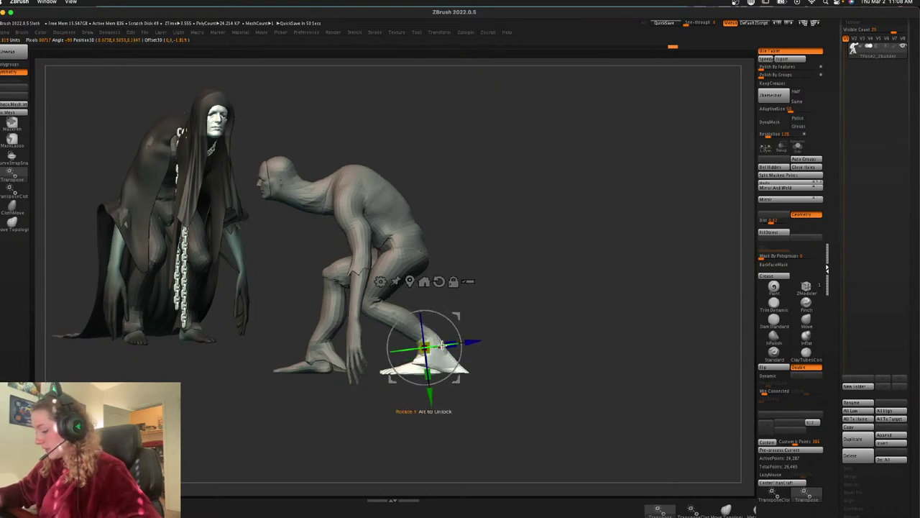
pyautogui.keyDown('shift'); pyautogui.moveTo(543, 313); pyautogui.dragTo(544, 330); pyautogui.keyUp('shift')
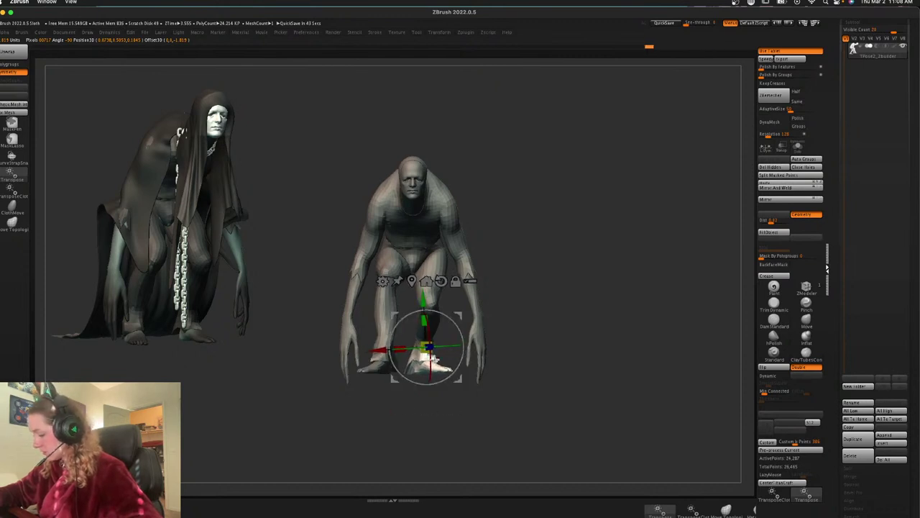
pyautogui.press('q')
pyautogui.moveTo(585, 304)
pyautogui.keyDown('ctrl'); pyautogui.mouseDown()
pyautogui.moveTo(577, 292)
pyautogui.moveTo(604, 292)
pyautogui.moveTo(575, 292)
pyautogui.mouseUp(); pyautogui.keyUp('ctrl')
pyautogui.hotkey('shift', 'f')
pyautogui.hotkey('shift', 'f')
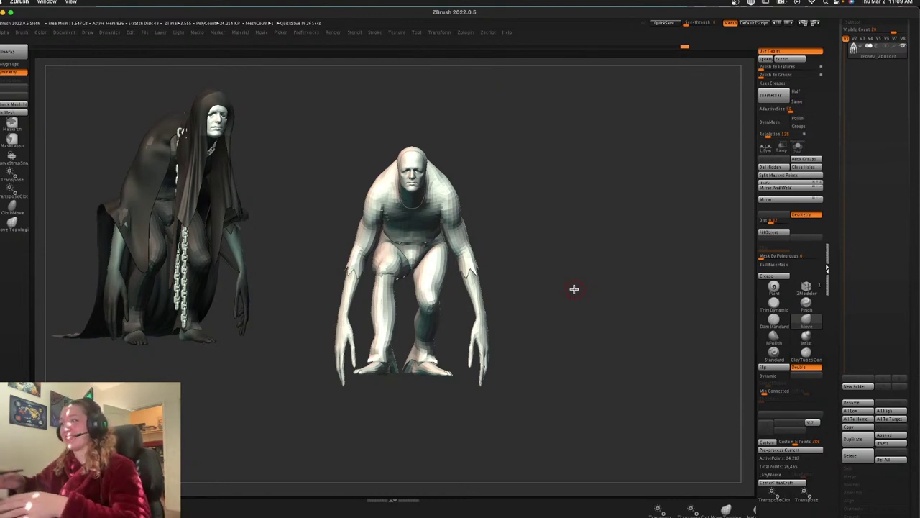
# Mask the character's left arm with MaskLasso and invert the mask so only that arm is editable
pyautogui.moveTo(554, 254); pyautogui.dragTo(556, 251)
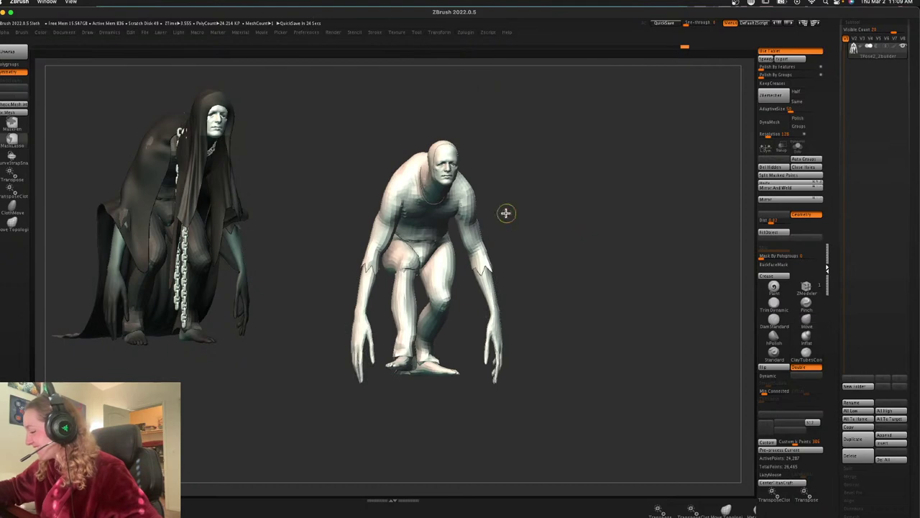
pyautogui.moveTo(506, 215)
pyautogui.keyDown('ctrl'); pyautogui.mouseDown()
pyautogui.moveTo(468, 166)
pyautogui.moveTo(453, 213)
pyautogui.moveTo(480, 365)
pyautogui.moveTo(528, 427)
pyautogui.mouseUp(); pyautogui.keyUp('ctrl')
pyautogui.moveTo(665, 277); pyautogui.dragTo(579, 270)
pyautogui.keyDown('ctrl'); pyautogui.click(640, 263); pyautogui.keyUp('ctrl')
pyautogui.keyDown('alt'); pyautogui.moveTo(663, 259); pyautogui.dragTo(510, 281); pyautogui.keyUp('alt')
# Position the gizmo at the left shoulder and swing the whole left arm forward
pyautogui.press('w')
pyautogui.moveTo(353, 215); pyautogui.dragTo(486, 98)
pyautogui.moveTo(392, 214); pyautogui.dragTo(384, 235)
pyautogui.keyDown('alt'); pyautogui.moveTo(541, 226); pyautogui.dragTo(569, 232); pyautogui.keyUp('alt')
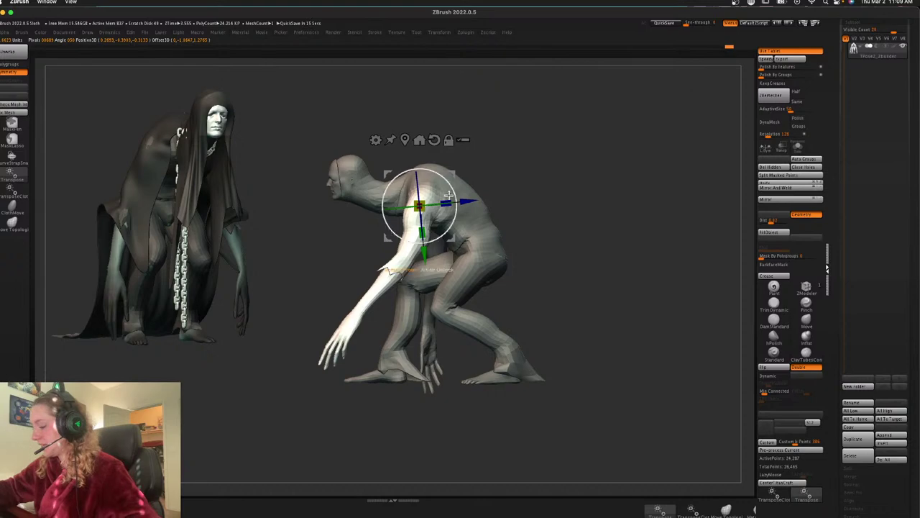
pyautogui.moveTo(452, 190); pyautogui.dragTo(455, 195)
pyautogui.press('q')
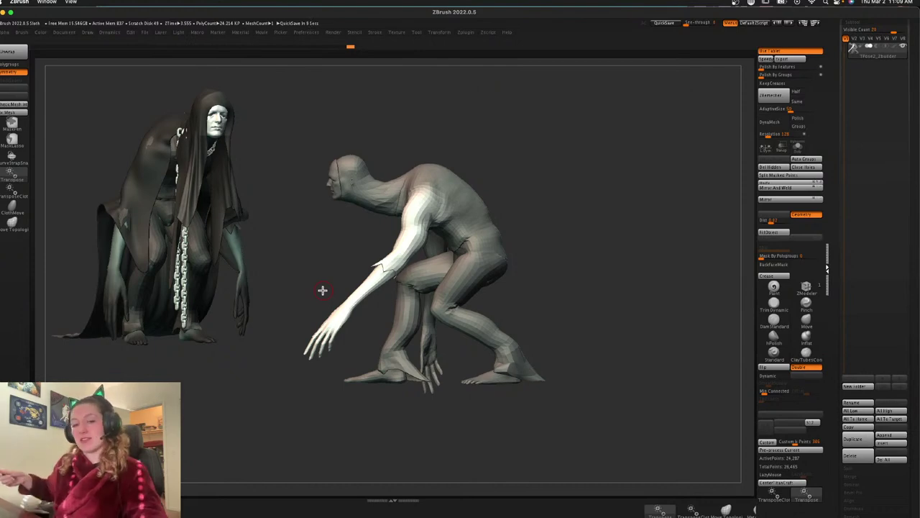
pyautogui.moveTo(536, 219); pyautogui.dragTo(526, 225)
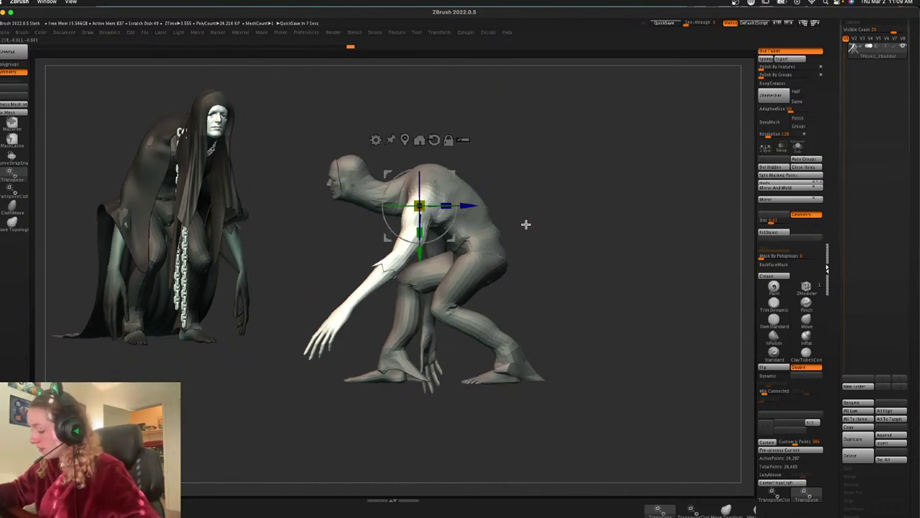
# Mask the left upper arm, move the pivot to the elbow and rotate the forearm inward
pyautogui.press('q')
pyautogui.moveTo(473, 144)
pyautogui.keyDown('ctrl'); pyautogui.mouseDown()
pyautogui.moveTo(362, 224)
pyautogui.moveTo(428, 266)
pyautogui.moveTo(403, 294)
pyautogui.mouseUp(); pyautogui.keyUp('ctrl')
pyautogui.press('w')
pyautogui.keyDown('alt'); pyautogui.click(528, 103); pyautogui.keyUp('alt')
pyautogui.moveTo(565, 214)
pyautogui.mouseDown()
pyautogui.moveTo(563, 247)
pyautogui.moveTo(487, 274)
pyautogui.moveTo(575, 226)
pyautogui.mouseUp()
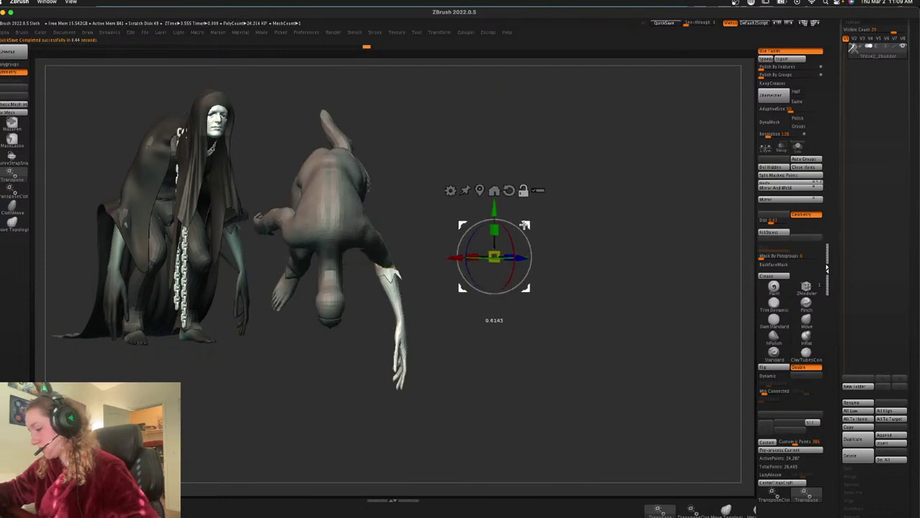
pyautogui.moveTo(430, 238); pyautogui.dragTo(435, 223)
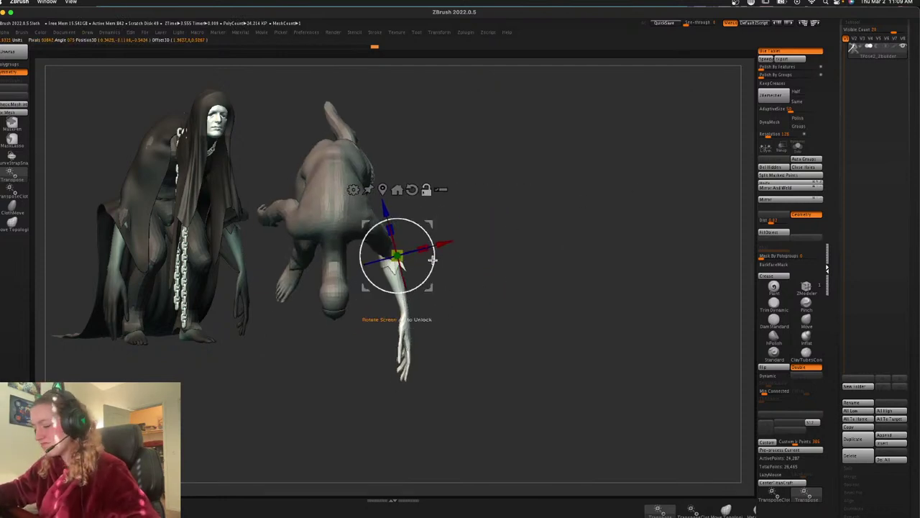
pyautogui.moveTo(434, 263)
pyautogui.mouseDown()
pyautogui.moveTo(408, 283)
pyautogui.moveTo(416, 273)
pyautogui.moveTo(402, 276)
pyautogui.mouseUp()
# Refine the left forearm's rotation at the elbow from side and front so it reaches across the bent legs
pyautogui.press('q')
pyautogui.moveTo(517, 245)
pyautogui.keyDown('shift'); pyautogui.mouseDown()
pyautogui.moveTo(522, 234)
pyautogui.moveTo(534, 244)
pyautogui.mouseUp(); pyautogui.keyUp('shift')
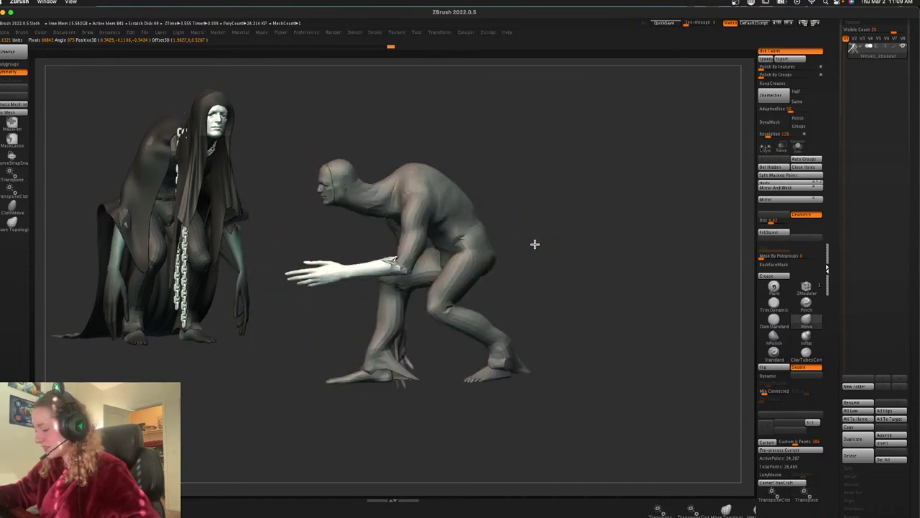
pyautogui.press('w')
pyautogui.moveTo(425, 247)
pyautogui.mouseDown()
pyautogui.moveTo(421, 223)
pyautogui.moveTo(428, 233)
pyautogui.mouseUp()
pyautogui.press('q')
pyautogui.moveTo(553, 244)
pyautogui.keyDown('shift'); pyautogui.mouseDown()
pyautogui.moveTo(611, 236)
pyautogui.moveTo(554, 265)
pyautogui.mouseUp(); pyautogui.keyUp('shift')
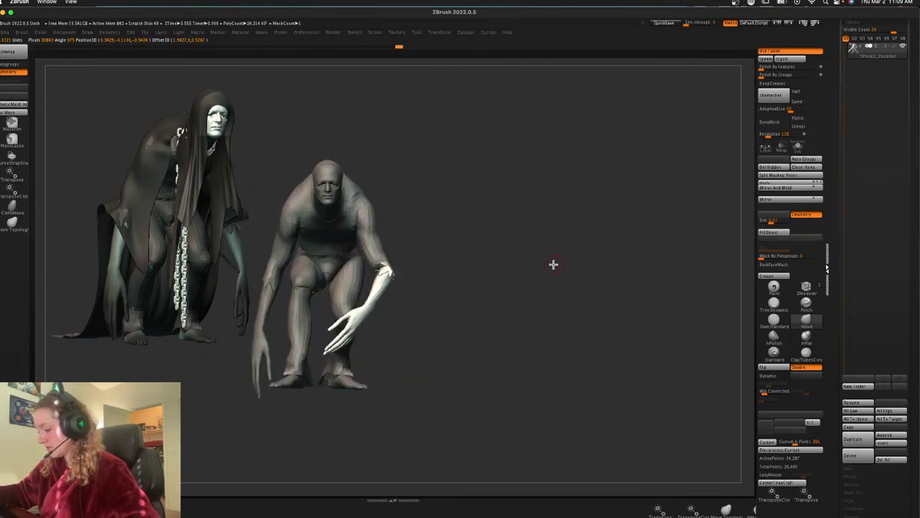
pyautogui.press('w')
pyautogui.press('q')
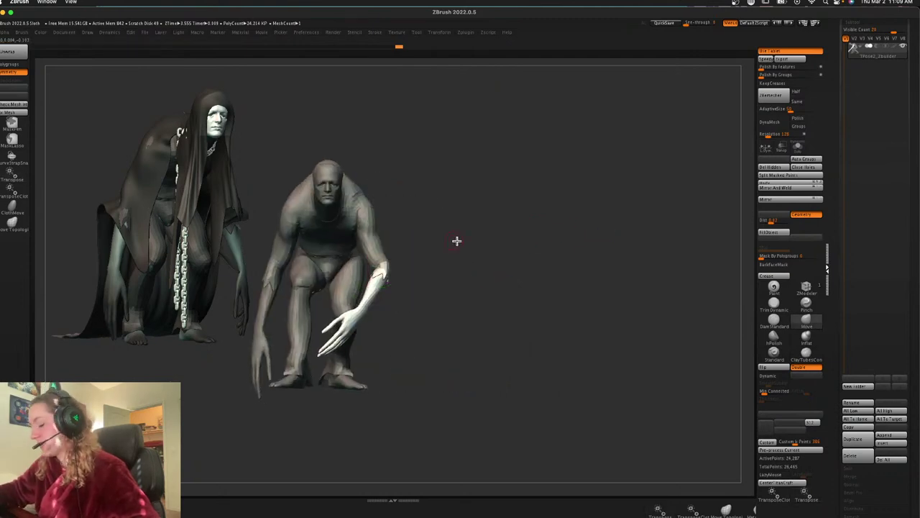
# Isolate the character's right arm with an inverted lasso mask and rotate it backward at the shoulder
pyautogui.moveTo(543, 237); pyautogui.dragTo(640, 252)
pyautogui.moveTo(331, 413)
pyautogui.keyDown('ctrl'); pyautogui.mouseDown()
pyautogui.moveTo(369, 177)
pyautogui.moveTo(407, 200)
pyautogui.mouseUp(); pyautogui.keyUp('ctrl')
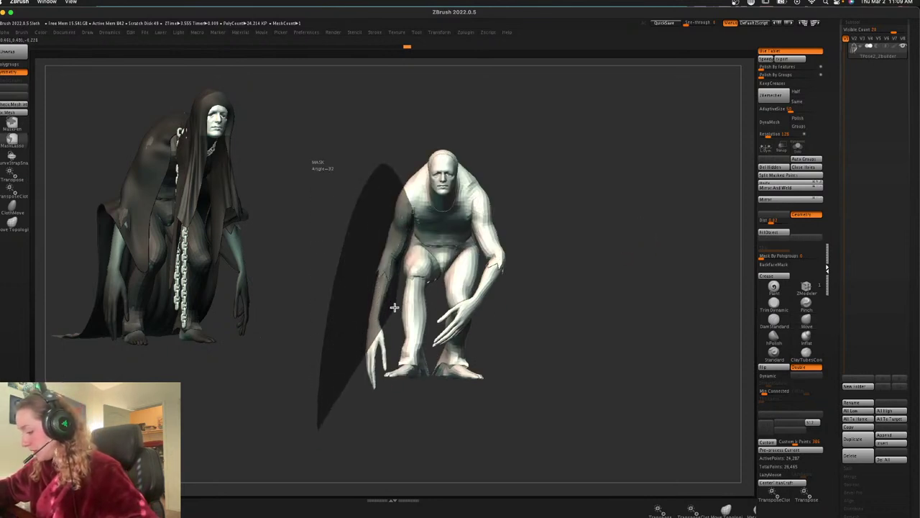
pyautogui.moveTo(394, 308)
pyautogui.keyDown('ctrl'); pyautogui.mouseDown()
pyautogui.moveTo(349, 376)
pyautogui.moveTo(379, 321)
pyautogui.mouseUp(); pyautogui.keyUp('ctrl')
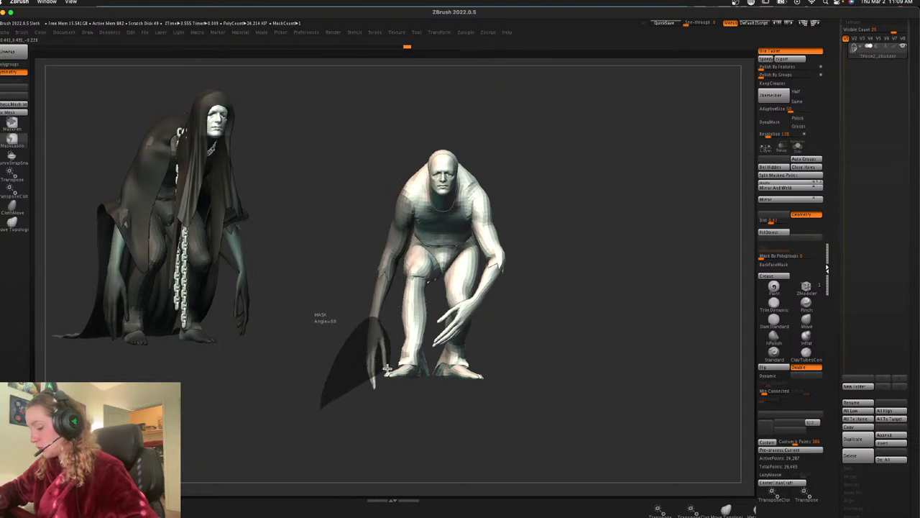
pyautogui.moveTo(387, 369)
pyautogui.keyDown('ctrl'); pyautogui.mouseDown()
pyautogui.moveTo(385, 381)
pyautogui.moveTo(410, 395)
pyautogui.mouseUp(); pyautogui.keyUp('ctrl')
pyautogui.moveTo(412, 405)
pyautogui.mouseDown()
pyautogui.moveTo(487, 395)
pyautogui.moveTo(452, 309)
pyautogui.moveTo(433, 409)
pyautogui.moveTo(590, 285)
pyautogui.moveTo(430, 272)
pyautogui.moveTo(618, 242)
pyautogui.moveTo(611, 238)
pyautogui.mouseUp()
pyautogui.press('w')
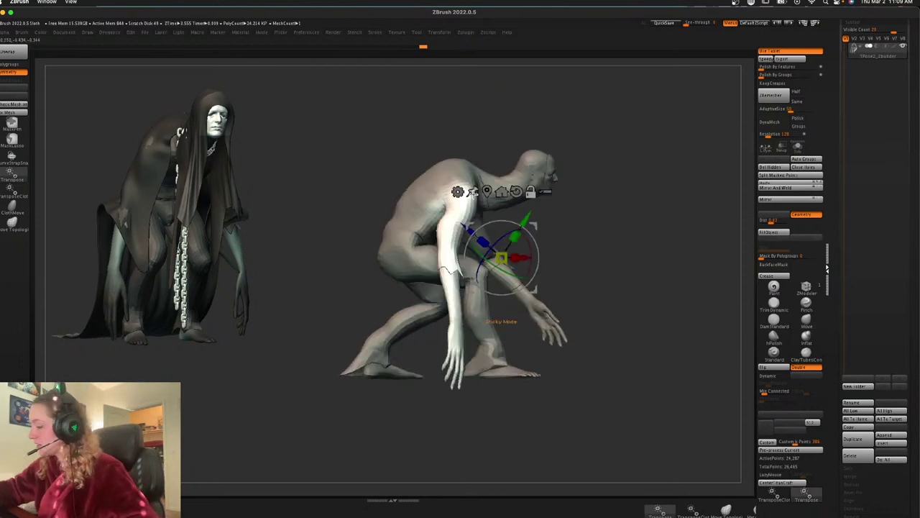
pyautogui.moveTo(533, 227)
pyautogui.keyDown('alt'); pyautogui.mouseDown()
pyautogui.moveTo(489, 175)
pyautogui.moveTo(485, 203)
pyautogui.moveTo(491, 188)
pyautogui.mouseUp(); pyautogui.keyUp('alt')
# Try to mask the right upper arm and rotate the forearm backward at the elbow
pyautogui.press('q')
pyautogui.moveTo(576, 147)
pyautogui.keyDown('ctrl'); pyautogui.mouseDown()
pyautogui.moveTo(404, 144)
pyautogui.moveTo(495, 309)
pyautogui.mouseUp(); pyautogui.keyUp('ctrl')
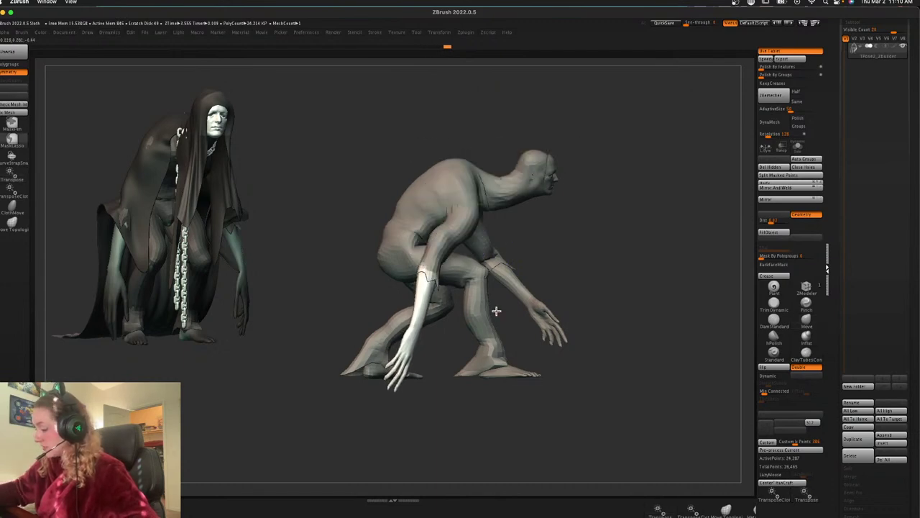
pyautogui.press('w')
pyautogui.moveTo(463, 281); pyautogui.dragTo(452, 297)
pyautogui.moveTo(459, 241); pyautogui.dragTo(460, 250)
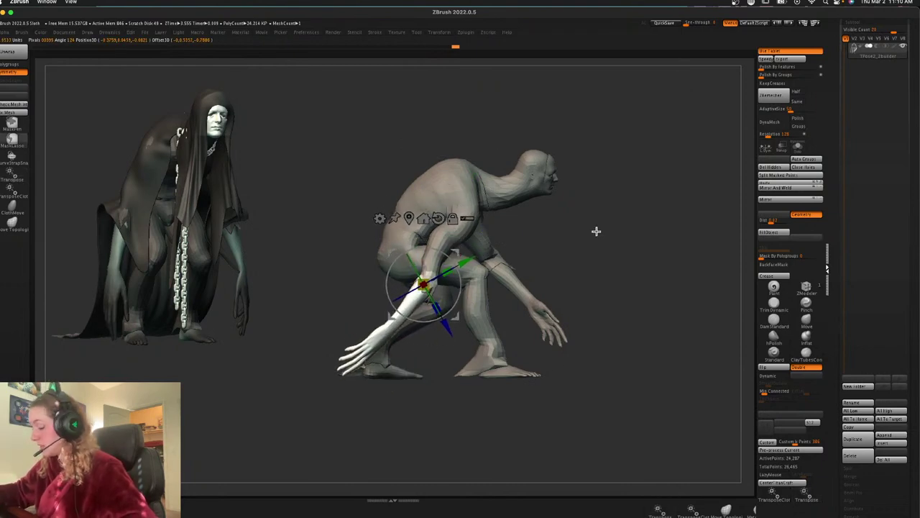
pyautogui.hotkey('ctrl', 'z')
pyautogui.press('q')
# Rotate the whole right arm slightly forward at the shoulder
pyautogui.press('w')
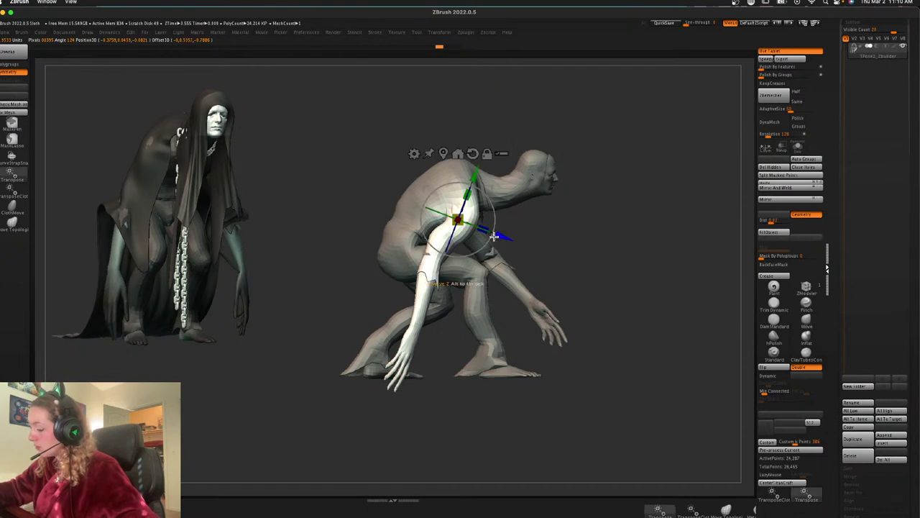
pyautogui.moveTo(538, 128)
pyautogui.keyDown('ctrl'); pyautogui.mouseDown()
pyautogui.moveTo(471, 135)
pyautogui.moveTo(472, 208)
pyautogui.moveTo(489, 193)
pyautogui.mouseUp(); pyautogui.keyUp('ctrl')
pyautogui.moveTo(491, 187); pyautogui.dragTo(501, 191)
# Mask the right upper arm and rotate the forearm backward at the elbow
pyautogui.press('q')
pyautogui.keyDown('ctrl'); pyautogui.moveTo(568, 146); pyautogui.dragTo(417, 174); pyautogui.keyUp('ctrl')
pyautogui.press('w')
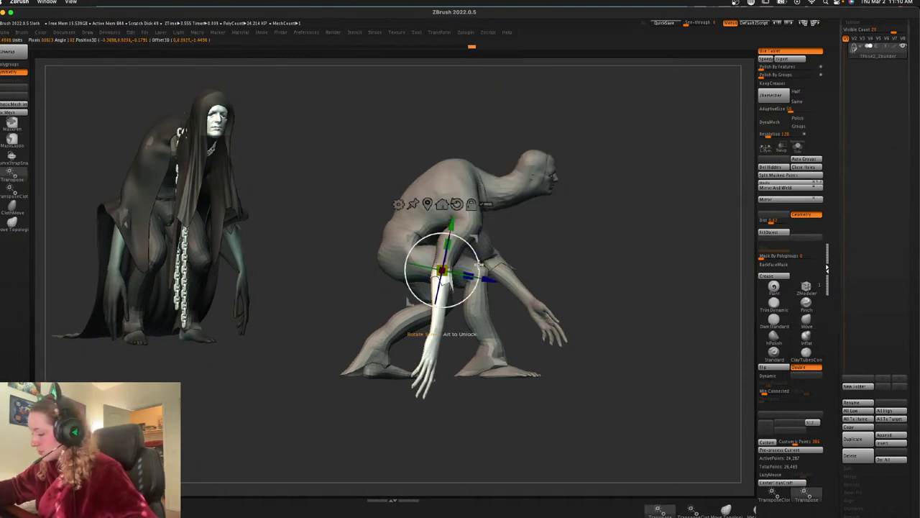
pyautogui.moveTo(480, 264)
pyautogui.mouseDown()
pyautogui.moveTo(477, 242)
pyautogui.moveTo(476, 255)
pyautogui.mouseUp()
pyautogui.press('q')
# Mask the character's right hand and invert the mask so only the hand is editable
pyautogui.moveTo(698, 260)
pyautogui.mouseDown()
pyautogui.moveTo(645, 259)
pyautogui.moveTo(667, 258)
pyautogui.mouseUp()
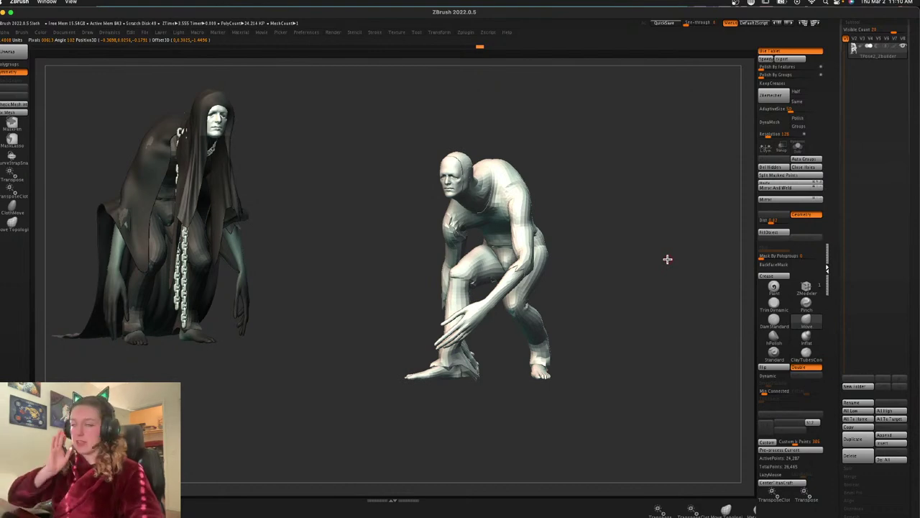
pyautogui.moveTo(610, 263); pyautogui.dragTo(632, 274)
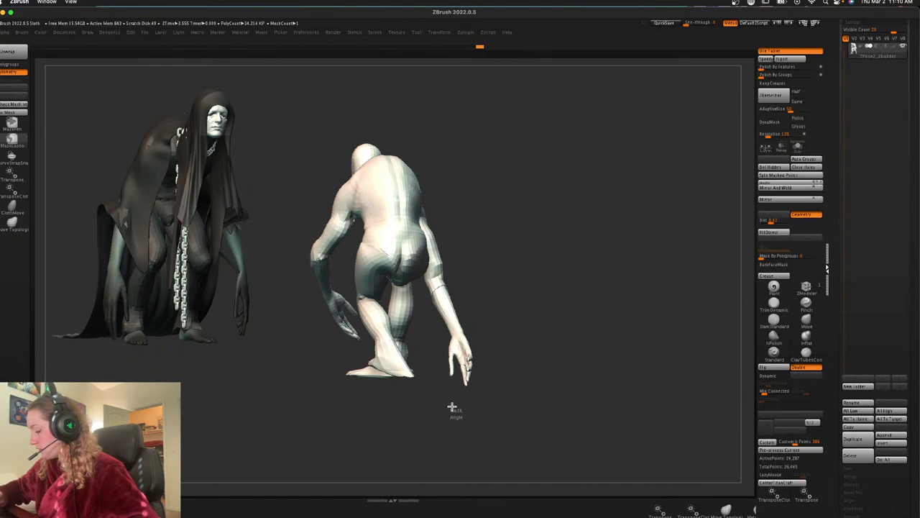
pyautogui.keyDown('ctrl'); pyautogui.moveTo(425, 336); pyautogui.dragTo(502, 337); pyautogui.keyUp('ctrl')
pyautogui.moveTo(548, 318); pyautogui.dragTo(631, 300)
pyautogui.keyDown('ctrl'); pyautogui.click(631, 300); pyautogui.keyUp('ctrl')
# Place the gizmo at the right wrist, rotate the hand backward and shift it slightly into place
pyautogui.press('w')
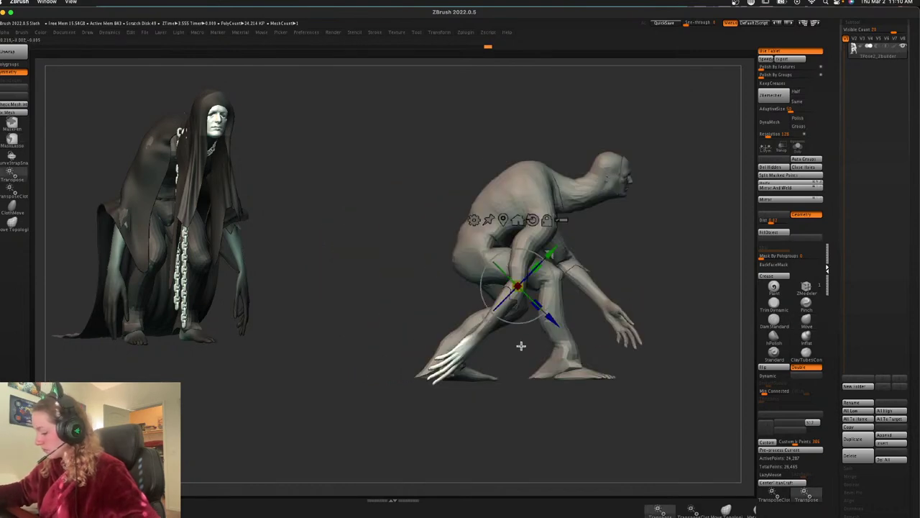
pyautogui.keyDown('alt'); pyautogui.click(471, 347); pyautogui.keyUp('alt')
pyautogui.moveTo(508, 338); pyautogui.dragTo(509, 350)
pyautogui.moveTo(505, 313); pyautogui.dragTo(505, 325)
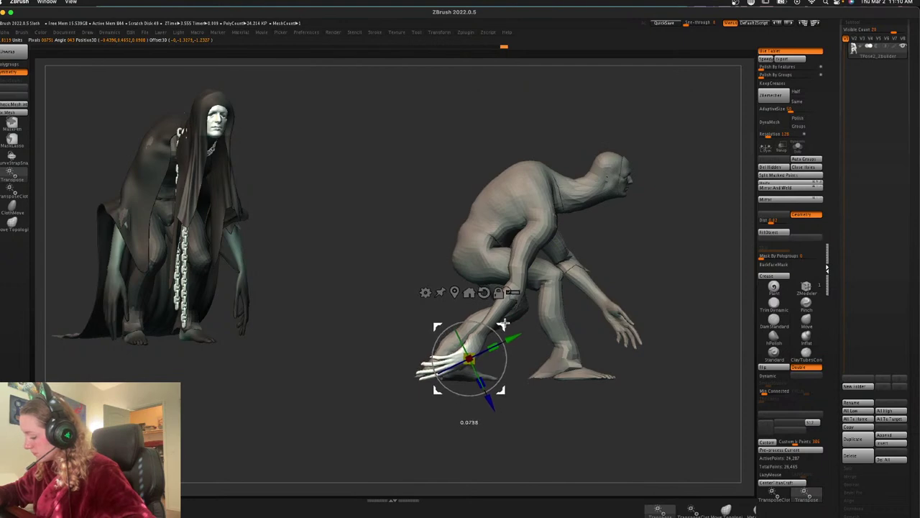
# Clear the mask and nudge the right forearm into shape with the Move brush
pyautogui.press('q')
pyautogui.keyDown('alt'); pyautogui.moveTo(660, 268); pyautogui.dragTo(614, 260); pyautogui.keyUp('alt')
pyautogui.keyDown('ctrl'); pyautogui.moveTo(614, 260); pyautogui.dragTo(619, 263); pyautogui.keyUp('ctrl')
pyautogui.moveTo(402, 348)
pyautogui.mouseDown()
pyautogui.moveTo(392, 345)
pyautogui.moveTo(427, 335)
pyautogui.moveTo(422, 329)
pyautogui.mouseUp()
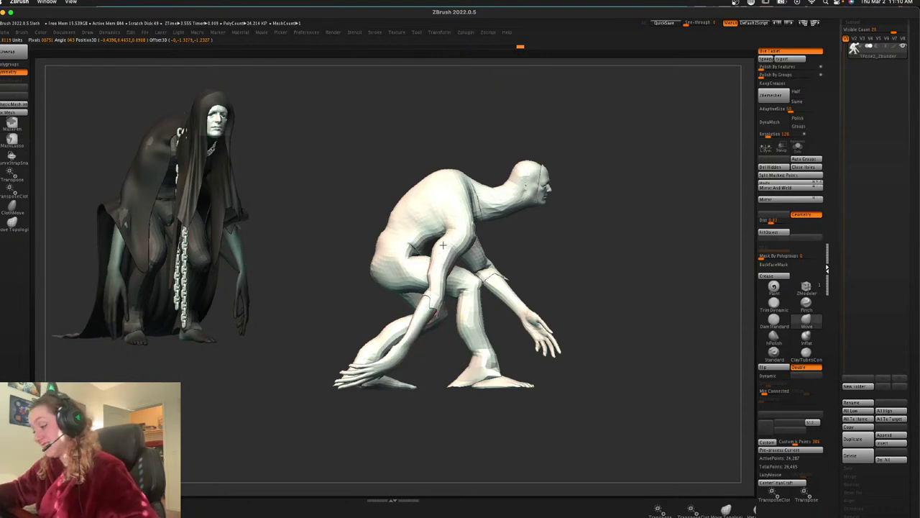
# Isolate the right hand with a mask again and twist it at the wrist from behind
pyautogui.moveTo(573, 269)
pyautogui.mouseDown()
pyautogui.moveTo(623, 286)
pyautogui.moveTo(608, 287)
pyautogui.moveTo(561, 420)
pyautogui.mouseUp()
pyautogui.hotkey('shift', 'f')
pyautogui.hotkey('shift', 'f')
pyautogui.moveTo(598, 360)
pyautogui.mouseDown()
pyautogui.moveTo(632, 352)
pyautogui.moveTo(624, 353)
pyautogui.mouseUp()
pyautogui.press('w')
pyautogui.click(567, 302)
pyautogui.moveTo(621, 313); pyautogui.dragTo(573, 315)
pyautogui.click(581, 302)
pyautogui.moveTo(546, 356)
pyautogui.mouseDown()
pyautogui.moveTo(541, 328)
pyautogui.moveTo(573, 370)
pyautogui.mouseUp()
# Adjust the right hand's rotation at the wrist from the side with the gizmo
pyautogui.press('q')
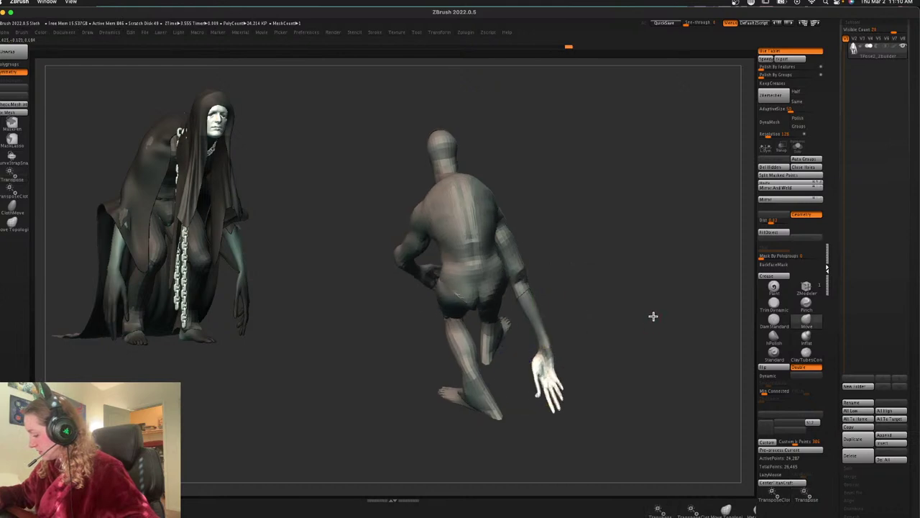
pyautogui.moveTo(653, 316); pyautogui.dragTo(554, 288)
pyautogui.moveTo(605, 422)
pyautogui.keyDown('alt'); pyautogui.mouseDown()
pyautogui.moveTo(645, 420)
pyautogui.moveTo(494, 412)
pyautogui.mouseUp(); pyautogui.keyUp('alt')
pyautogui.press('w')
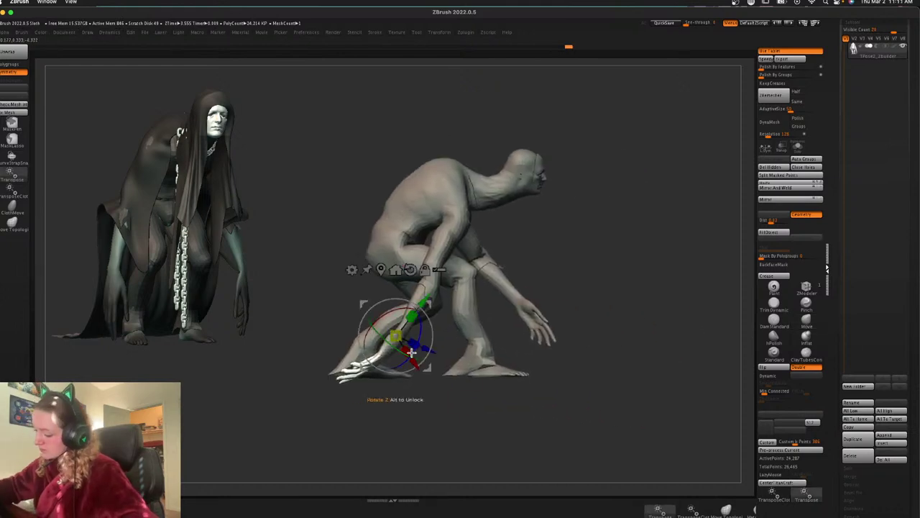
pyautogui.keyDown('alt'); pyautogui.click(411, 270); pyautogui.keyUp('alt')
pyautogui.moveTo(426, 314); pyautogui.dragTo(434, 327)
pyautogui.press('q')
# Enlarge the Move brush and pull the cloak outward at its trailing hem and over the back
pyautogui.moveTo(576, 295)
pyautogui.mouseDown()
pyautogui.moveTo(629, 293)
pyautogui.moveTo(583, 281)
pyautogui.moveTo(602, 288)
pyautogui.moveTo(655, 276)
pyautogui.mouseUp()
pyautogui.press('space')
pyautogui.press('space')
pyautogui.press('space')
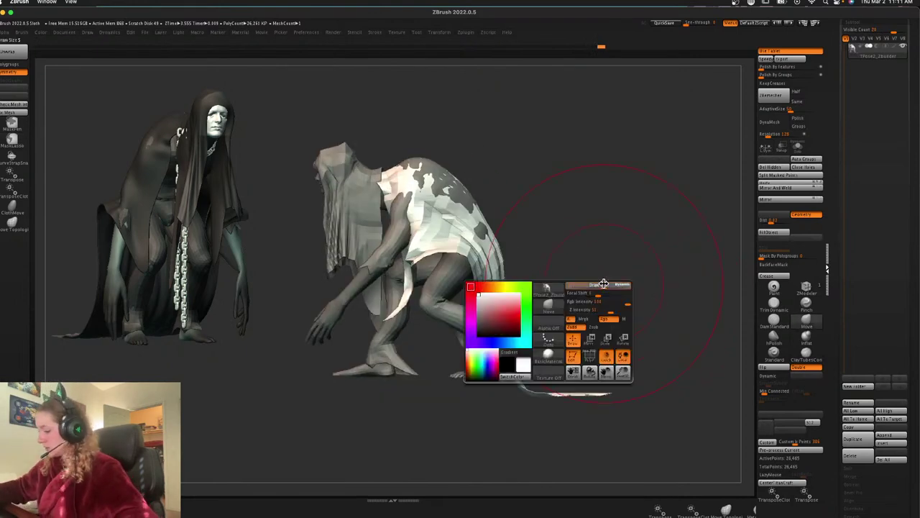
pyautogui.moveTo(534, 372)
pyautogui.mouseDown()
pyautogui.moveTo(536, 384)
pyautogui.moveTo(540, 363)
pyautogui.moveTo(614, 345)
pyautogui.moveTo(606, 374)
pyautogui.moveTo(582, 361)
pyautogui.moveTo(594, 374)
pyautogui.moveTo(547, 361)
pyautogui.mouseUp()
pyautogui.moveTo(468, 198); pyautogui.dragTo(456, 169)
# Pull the cloak's side over the torso and stretch its front edge down to the ground
pyautogui.moveTo(405, 217)
pyautogui.mouseDown()
pyautogui.moveTo(425, 230)
pyautogui.moveTo(401, 223)
pyautogui.moveTo(467, 223)
pyautogui.mouseUp()
pyautogui.moveTo(430, 263); pyautogui.dragTo(433, 276)
pyautogui.moveTo(581, 262)
pyautogui.mouseDown()
pyautogui.moveTo(595, 262)
pyautogui.moveTo(571, 257)
pyautogui.mouseUp()
pyautogui.moveTo(400, 314); pyautogui.dragTo(413, 436)
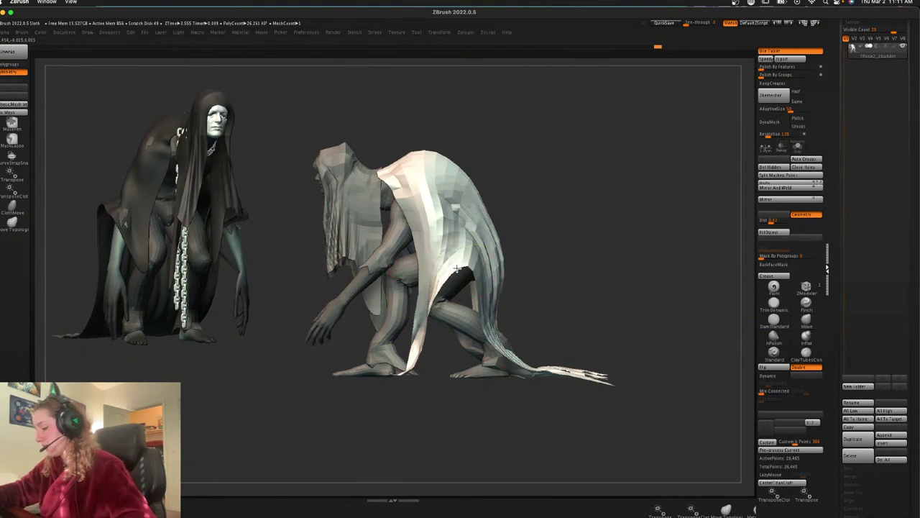
# Smooth and reshape the cloak's side edge above the bent back leg
pyautogui.moveTo(536, 266); pyautogui.dragTo(563, 269)
pyautogui.keyDown('shift'); pyautogui.moveTo(448, 293); pyautogui.dragTo(445, 306); pyautogui.keyUp('shift')
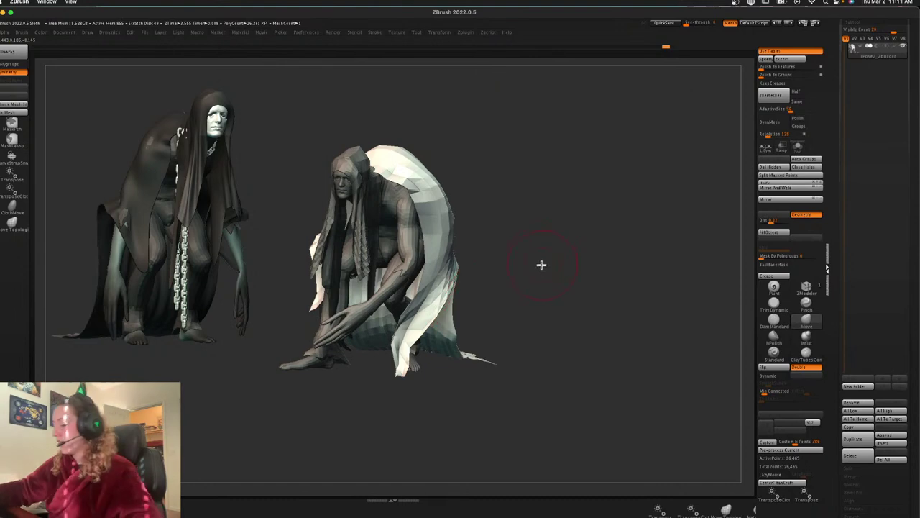
pyautogui.keyDown('shift'); pyautogui.moveTo(541, 265); pyautogui.dragTo(540, 267); pyautogui.keyUp('shift')
pyautogui.moveTo(472, 284); pyautogui.dragTo(469, 274)
pyautogui.hotkey('ctrl', 'z')
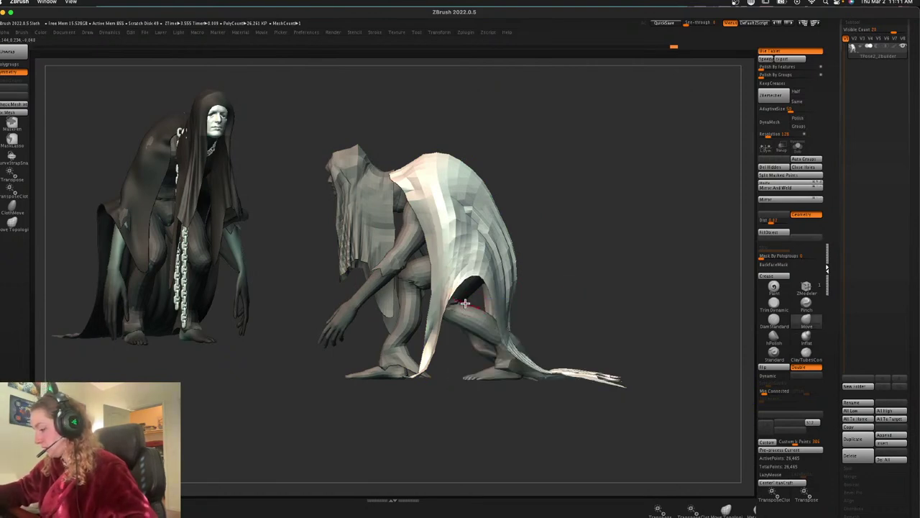
# Enlarge the Move brush and pull the cloak's side forward over the shoulder and upper arm
pyautogui.click(18, 33)
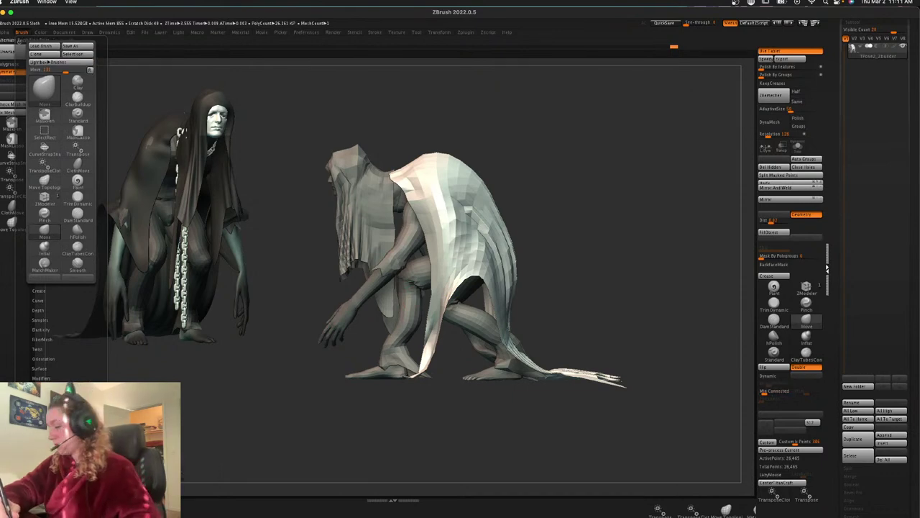
pyautogui.moveTo(596, 233)
pyautogui.mouseDown(button='right')
pyautogui.moveTo(612, 233)
pyautogui.moveTo(604, 228)
pyautogui.mouseUp(button='right')
pyautogui.moveTo(403, 238); pyautogui.dragTo(396, 240)
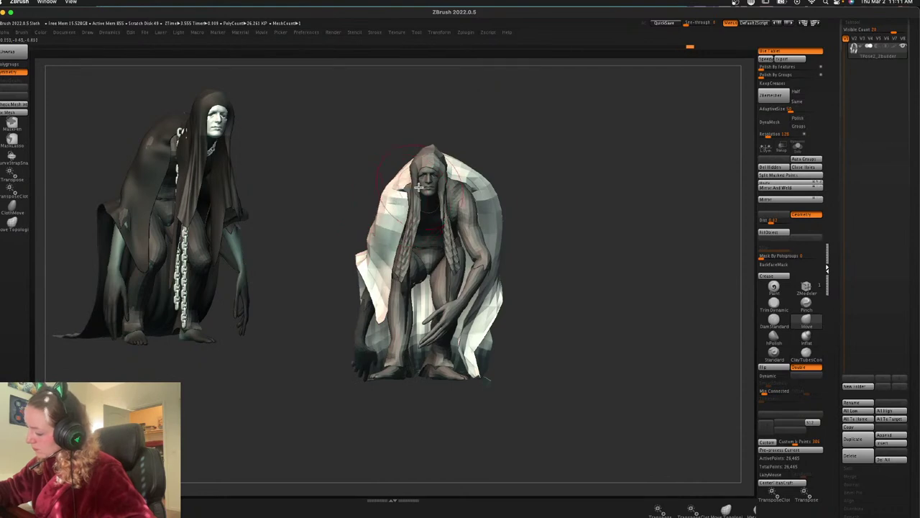
pyautogui.press('space')
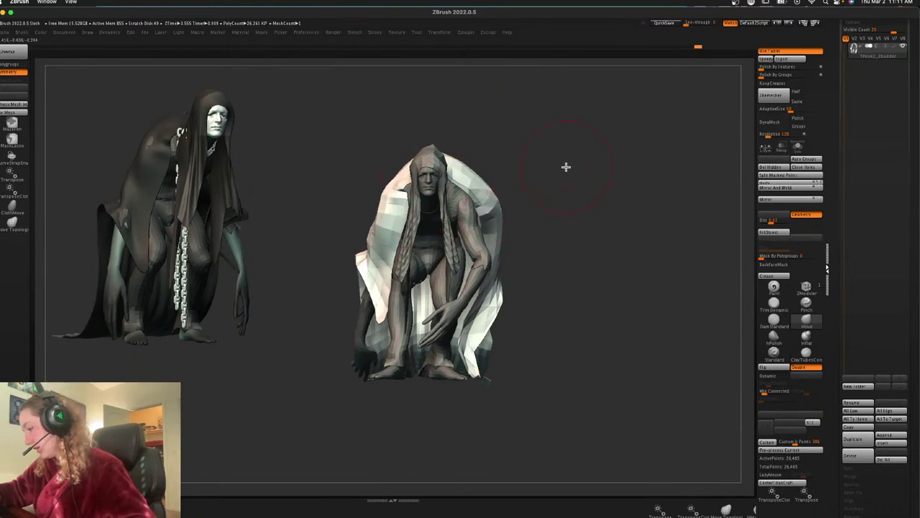
pyautogui.moveTo(565, 166); pyautogui.dragTo(481, 206)
pyautogui.moveTo(628, 159); pyautogui.dragTo(634, 153)
pyautogui.moveTo(488, 239)
pyautogui.mouseDown()
pyautogui.moveTo(476, 250)
pyautogui.moveTo(487, 280)
pyautogui.mouseUp()
pyautogui.moveTo(517, 239); pyautogui.dragTo(505, 234)
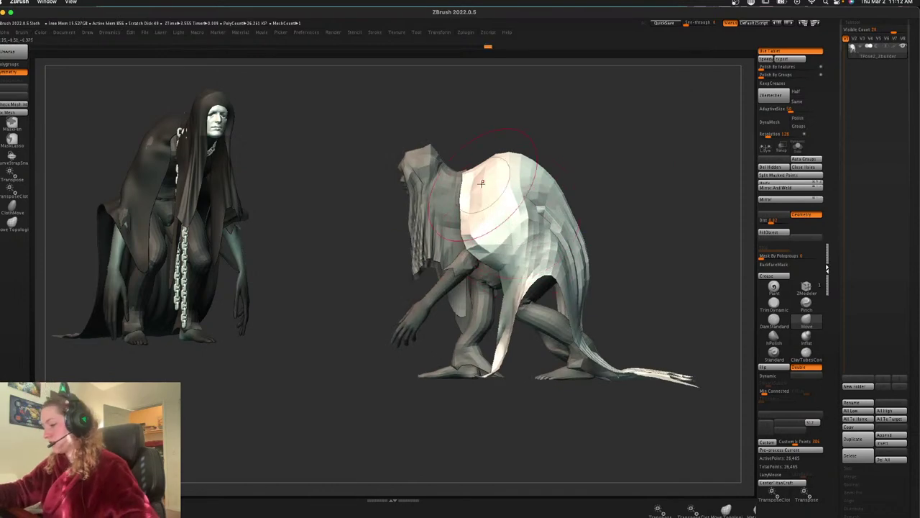
pyautogui.moveTo(476, 172)
pyautogui.mouseDown()
pyautogui.moveTo(471, 152)
pyautogui.moveTo(454, 187)
pyautogui.mouseUp()
pyautogui.moveTo(512, 270)
pyautogui.keyDown('alt'); pyautogui.mouseDown()
pyautogui.moveTo(578, 462)
pyautogui.moveTo(454, 156)
pyautogui.moveTo(636, 486)
pyautogui.mouseUp(); pyautogui.keyUp('alt')
pyautogui.hotkey('ctrl', 'shift', 'z')
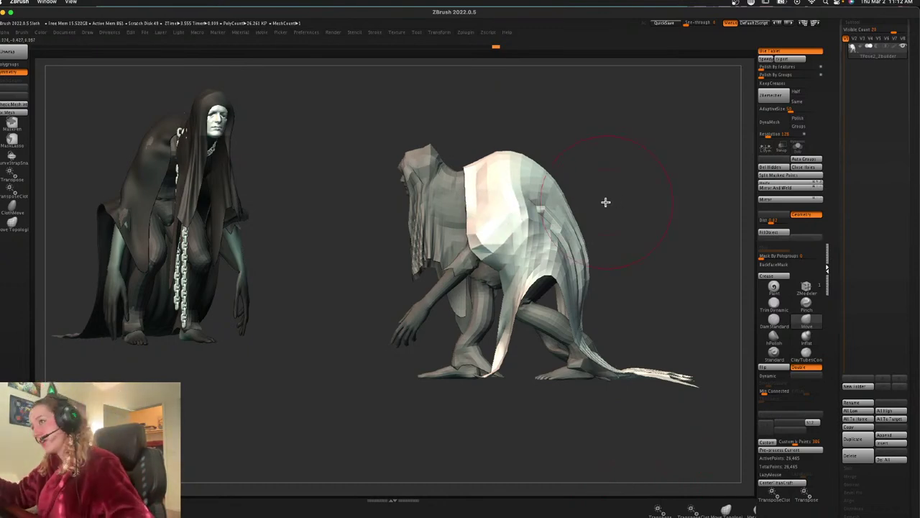
# Clear the mask from the whole figure and check its polygroups with the polyframe display
pyautogui.moveTo(605, 202); pyautogui.dragTo(455, 248)
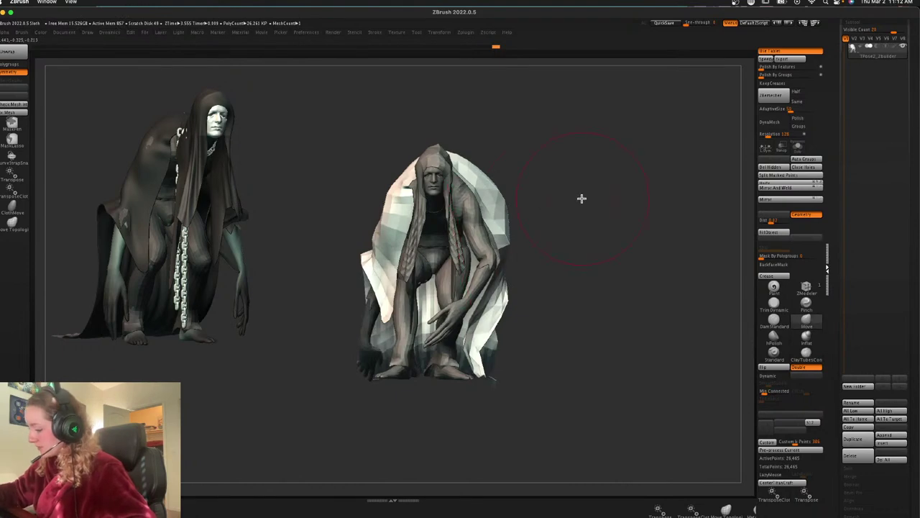
pyautogui.keyDown('ctrl'); pyautogui.moveTo(582, 198); pyautogui.dragTo(580, 213); pyautogui.keyUp('ctrl')
pyautogui.keyDown('ctrl'); pyautogui.keyDown('shift'); pyautogui.click(495, 208); pyautogui.keyUp('shift'); pyautogui.keyUp('ctrl')
pyautogui.keyDown('ctrl'); pyautogui.click(550, 189); pyautogui.keyUp('ctrl')
pyautogui.keyDown('ctrl'); pyautogui.keyDown('shift'); pyautogui.click(550, 190); pyautogui.keyUp('shift'); pyautogui.keyUp('ctrl')
pyautogui.keyDown('ctrl'); pyautogui.click(547, 190); pyautogui.keyUp('ctrl')
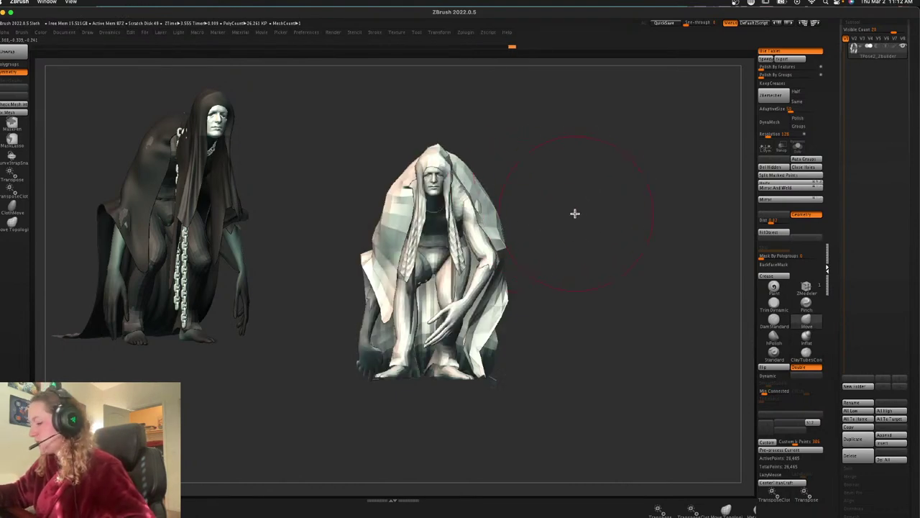
pyautogui.hotkey('shift', 'f')
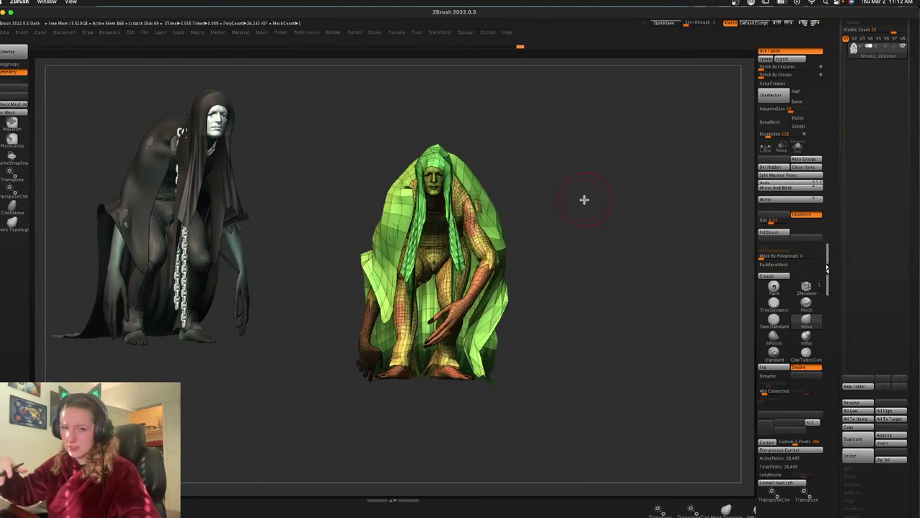
pyautogui.hotkey('shift', 'f')
# Reset and centre the gizmo on the unmasked figure, and try turning the whole figure to a three-quarter angle
pyautogui.moveTo(596, 255)
pyautogui.mouseDown()
pyautogui.moveTo(610, 257)
pyautogui.moveTo(594, 257)
pyautogui.mouseUp()
pyautogui.press('w')
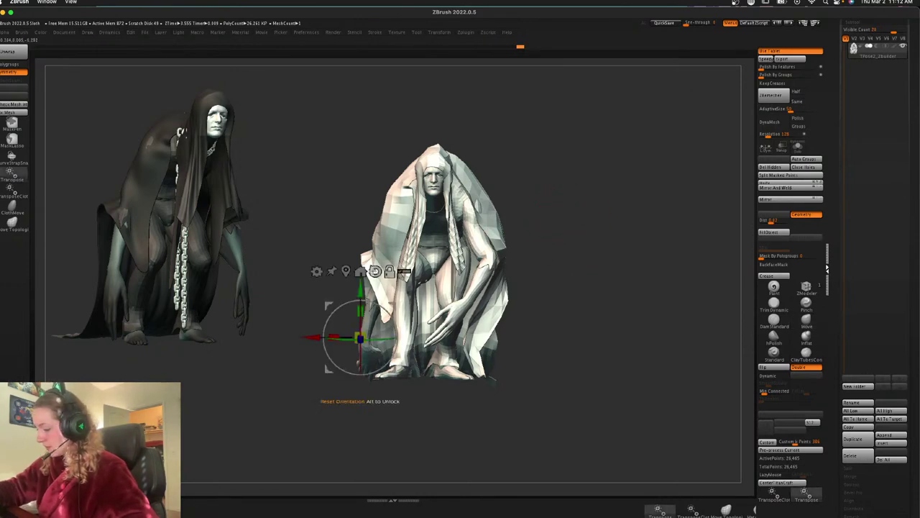
pyautogui.click(406, 271)
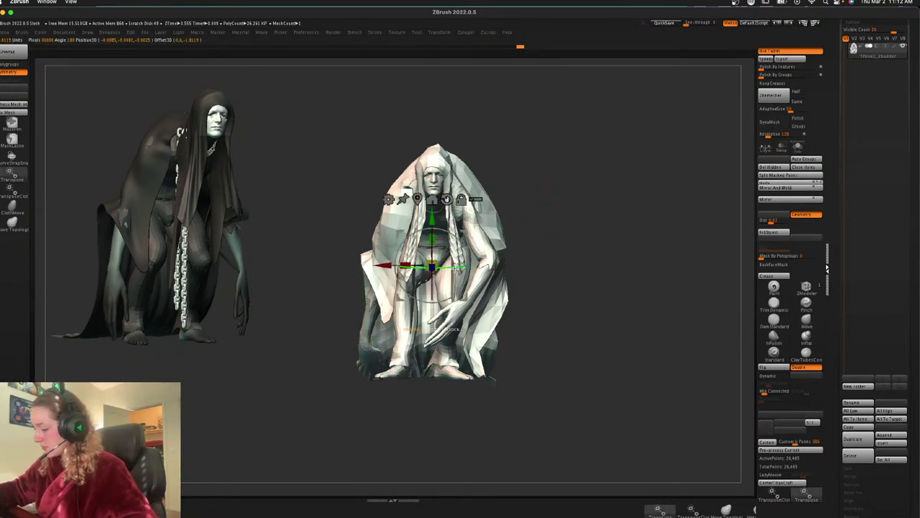
pyautogui.moveTo(453, 266); pyautogui.dragTo(373, 266, button='right')
pyautogui.moveTo(443, 265)
pyautogui.mouseDown()
pyautogui.moveTo(460, 266)
pyautogui.moveTo(396, 297)
pyautogui.mouseUp()
pyautogui.moveTo(475, 266); pyautogui.dragTo(474, 266)
pyautogui.press('q')
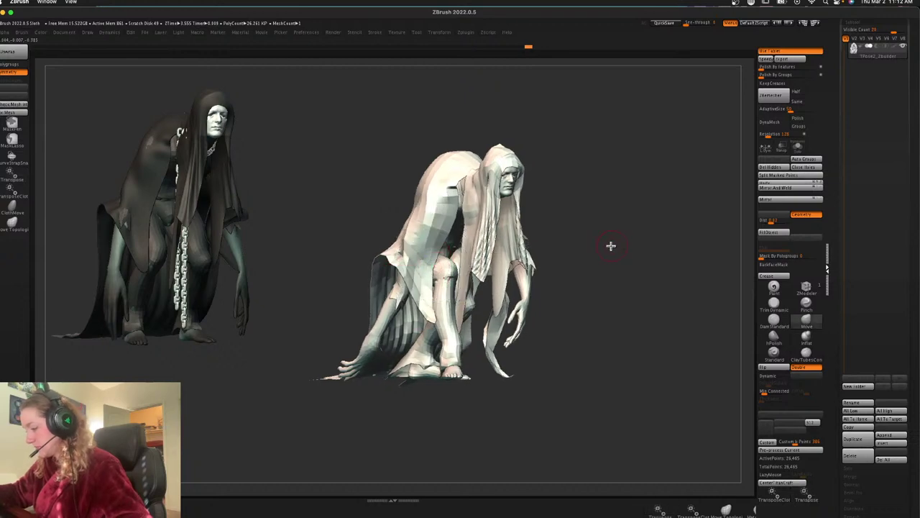
# Turn on perspective and undo the whole-figure rotation
pyautogui.press('p')
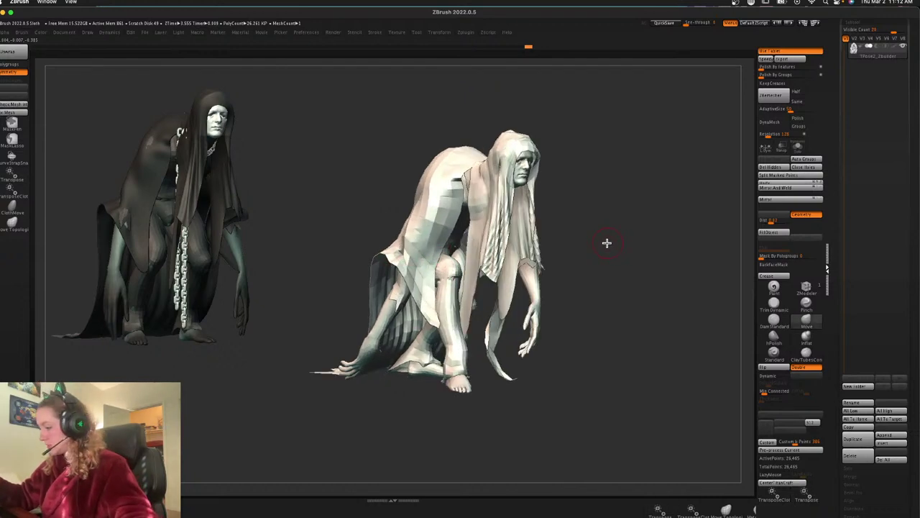
pyautogui.hotkey('ctrl', 'z')
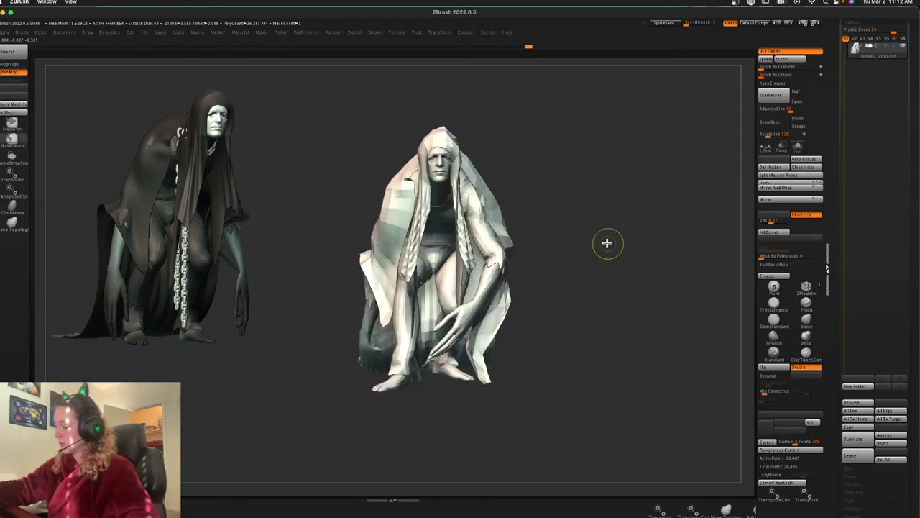
pyautogui.press('w')
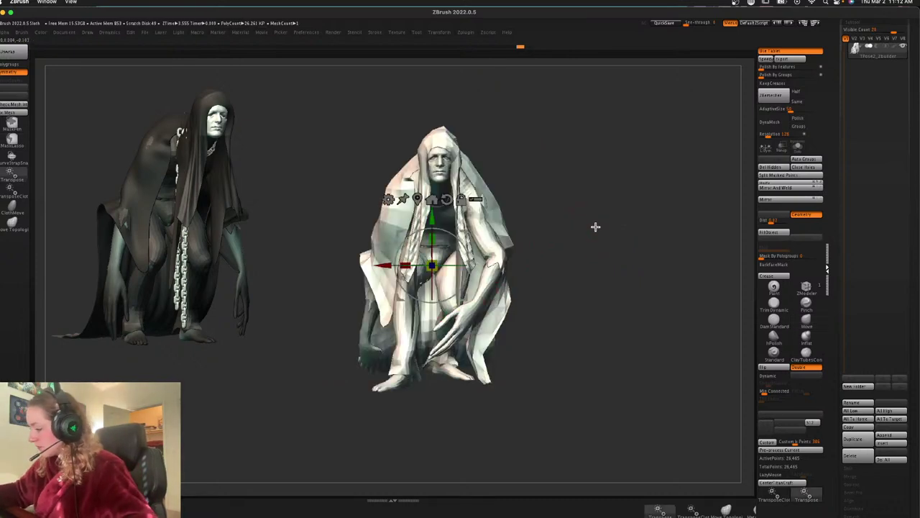
pyautogui.press('q')
# Isolate the hood to check its polygroup, bring back the other parts and hide only the cloak
pyautogui.moveTo(596, 234); pyautogui.dragTo(579, 239)
pyautogui.keyDown('shift'); pyautogui.moveTo(555, 197); pyautogui.dragTo(552, 188); pyautogui.keyUp('shift')
pyautogui.keyDown('ctrl'); pyautogui.keyDown('shift'); pyautogui.click(440, 148); pyautogui.keyUp('shift'); pyautogui.keyUp('ctrl')
pyautogui.keyDown('ctrl'); pyautogui.click(573, 218); pyautogui.keyUp('ctrl')
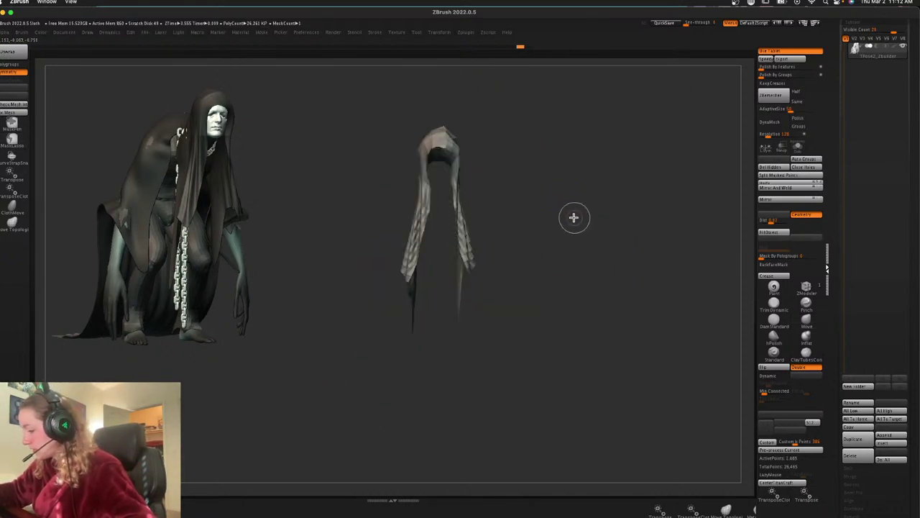
pyautogui.keyDown('ctrl'); pyautogui.keyDown('shift'); pyautogui.click(567, 234); pyautogui.keyUp('shift'); pyautogui.keyUp('ctrl')
pyautogui.moveTo(593, 225)
pyautogui.keyDown('shift'); pyautogui.mouseDown()
pyautogui.moveTo(596, 199)
pyautogui.moveTo(464, 194)
pyautogui.moveTo(399, 161)
pyautogui.moveTo(573, 144)
pyautogui.mouseUp(); pyautogui.keyUp('shift')
pyautogui.keyDown('ctrl'); pyautogui.keyDown('shift'); pyautogui.click(371, 253); pyautogui.keyUp('shift'); pyautogui.keyUp('ctrl')
pyautogui.keyDown('ctrl'); pyautogui.keyDown('shift'); pyautogui.click(369, 253); pyautogui.keyUp('shift'); pyautogui.keyUp('ctrl')
# Mask the head, hair and hood from the side, and invert the mask so that the body is protected
pyautogui.moveTo(579, 148)
pyautogui.keyDown('ctrl'); pyautogui.mouseDown()
pyautogui.moveTo(500, 131)
pyautogui.moveTo(451, 266)
pyautogui.moveTo(481, 209)
pyautogui.mouseUp(); pyautogui.keyUp('ctrl')
pyautogui.moveTo(544, 138)
pyautogui.keyDown('ctrl'); pyautogui.mouseDown()
pyautogui.moveTo(403, 174)
pyautogui.moveTo(475, 210)
pyautogui.mouseUp(); pyautogui.keyUp('ctrl')
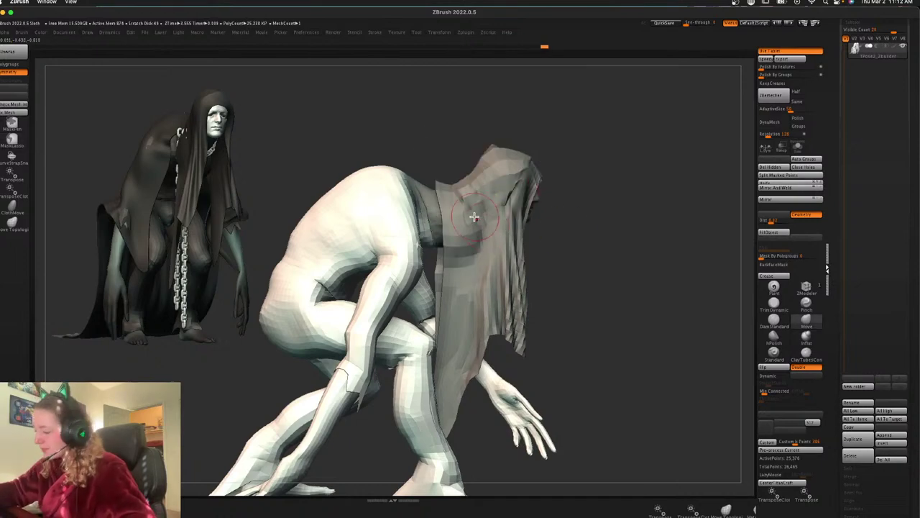
pyautogui.keyDown('ctrl'); pyautogui.click(529, 200); pyautogui.keyUp('ctrl')
pyautogui.keyDown('ctrl'); pyautogui.click(627, 215); pyautogui.keyUp('ctrl')
pyautogui.moveTo(627, 214)
pyautogui.mouseDown()
pyautogui.moveTo(650, 220)
pyautogui.moveTo(618, 243)
pyautogui.mouseUp()
# Place the gizmo at the base of the neck and rotate the head and hood toward the character's right from above
pyautogui.press('w')
pyautogui.keyDown('alt'); pyautogui.click(447, 243); pyautogui.keyUp('alt')
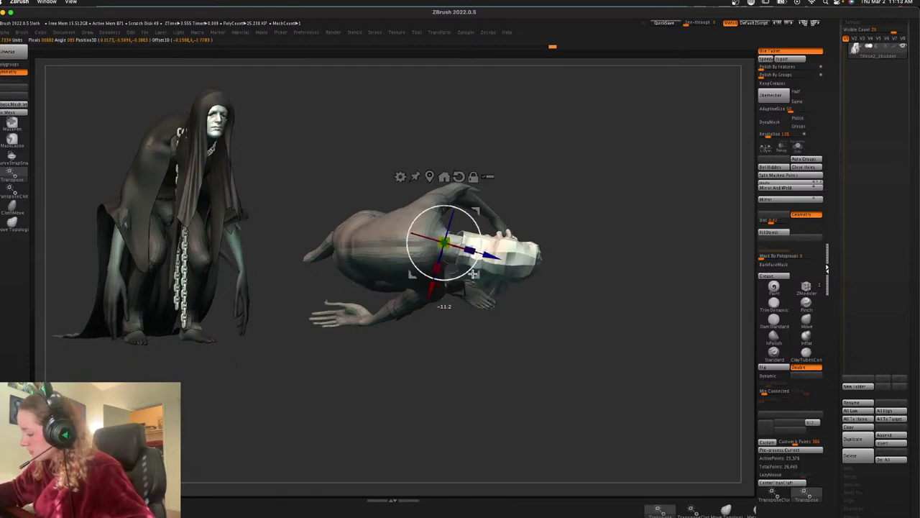
pyautogui.moveTo(479, 187)
pyautogui.keyDown('ctrl'); pyautogui.mouseDown()
pyautogui.moveTo(480, 213)
pyautogui.moveTo(412, 263)
pyautogui.mouseUp(); pyautogui.keyUp('ctrl')
pyautogui.keyDown('ctrl'); pyautogui.click(469, 255); pyautogui.keyUp('ctrl')
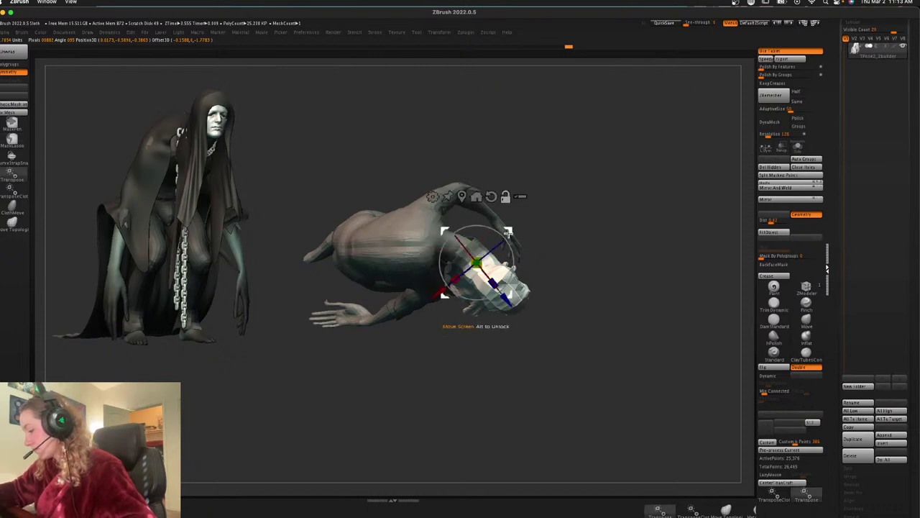
pyautogui.moveTo(513, 261); pyautogui.dragTo(512, 253)
# Extend the mask over the neck and rotate the head about 7° further around the vertical axis
pyautogui.keyDown('ctrl'); pyautogui.moveTo(513, 189); pyautogui.dragTo(521, 223); pyautogui.keyUp('ctrl')
pyautogui.press('q')
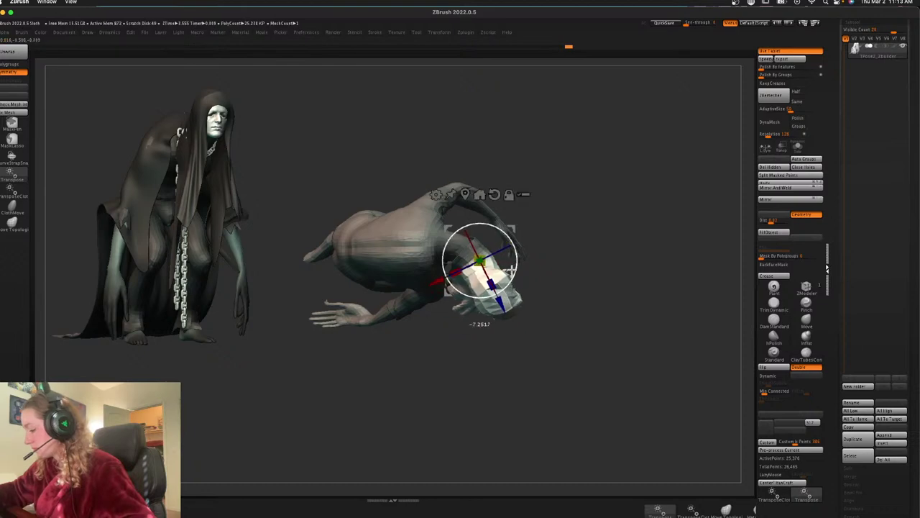
pyautogui.hotkey('ctrl', 'z')
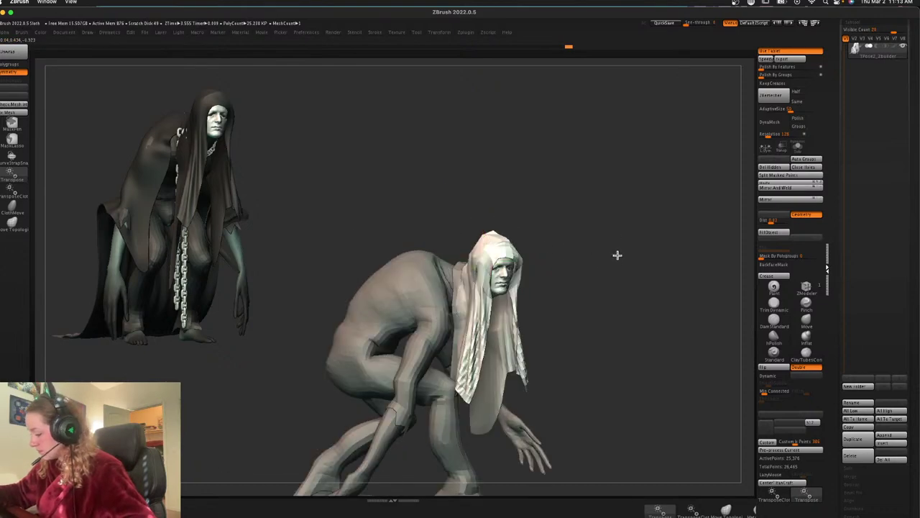
pyautogui.hotkey('ctrl', 'z')
pyautogui.hotkey('ctrl', 'z')
pyautogui.moveTo(618, 259); pyautogui.dragTo(627, 259)
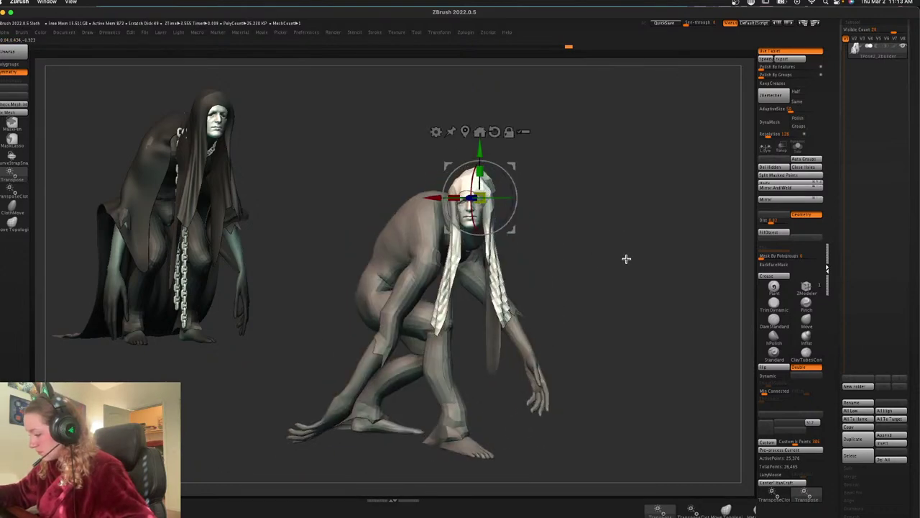
# Show the full figure again and mask everything except the face inside the hood
pyautogui.moveTo(581, 234)
pyautogui.mouseDown()
pyautogui.moveTo(577, 217)
pyautogui.moveTo(504, 216)
pyautogui.moveTo(516, 207)
pyautogui.moveTo(559, 220)
pyautogui.mouseUp()
pyautogui.press('q')
pyautogui.keyDown('ctrl'); pyautogui.keyDown('shift'); pyautogui.click(525, 208); pyautogui.keyUp('shift'); pyautogui.keyUp('ctrl')
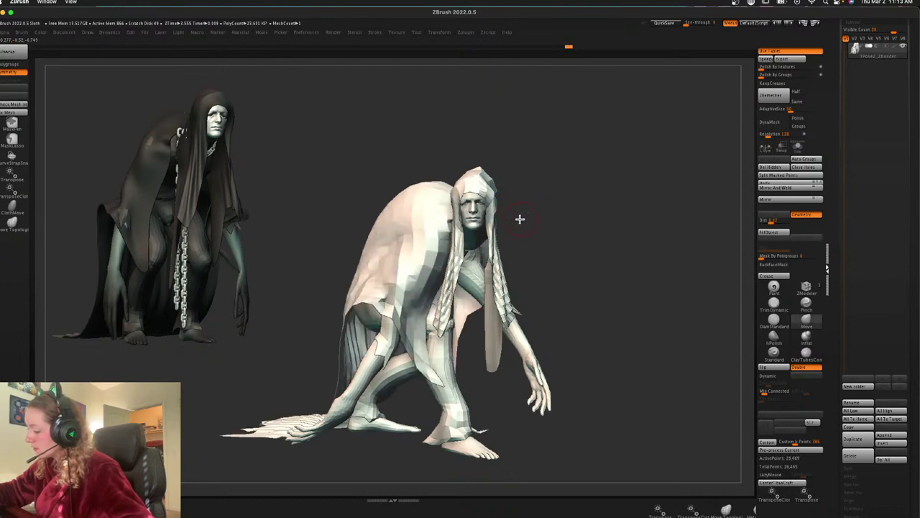
pyautogui.keyDown('ctrl'); pyautogui.keyDown('shift'); pyautogui.click(477, 212); pyautogui.keyUp('shift'); pyautogui.keyUp('ctrl')
pyautogui.keyDown('ctrl'); pyautogui.click(522, 204); pyautogui.keyUp('ctrl')
pyautogui.keyDown('ctrl'); pyautogui.keyDown('shift'); pyautogui.click(514, 209); pyautogui.keyUp('shift'); pyautogui.keyUp('ctrl')
pyautogui.hotkey('ctrl', 'z')
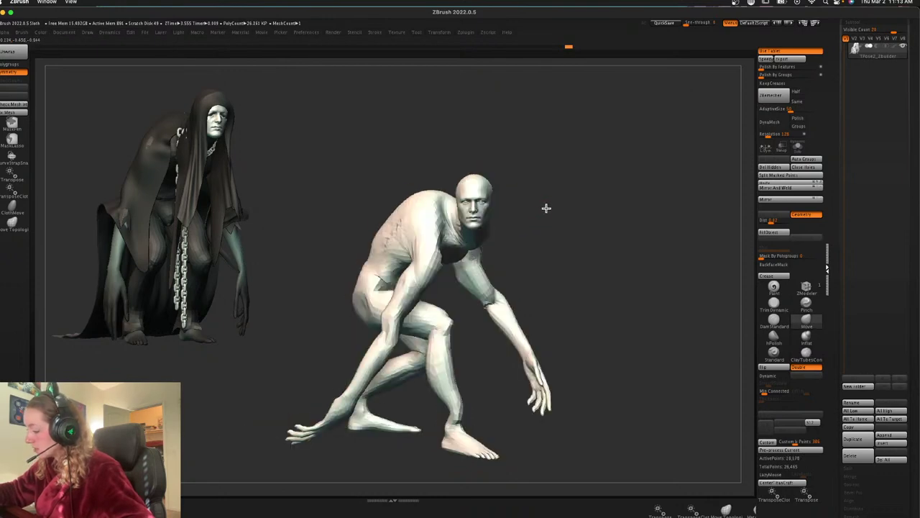
pyautogui.hotkey('ctrl', 'z')
pyautogui.hotkey('ctrl', 'z')
pyautogui.hotkey('ctrl', 'z')
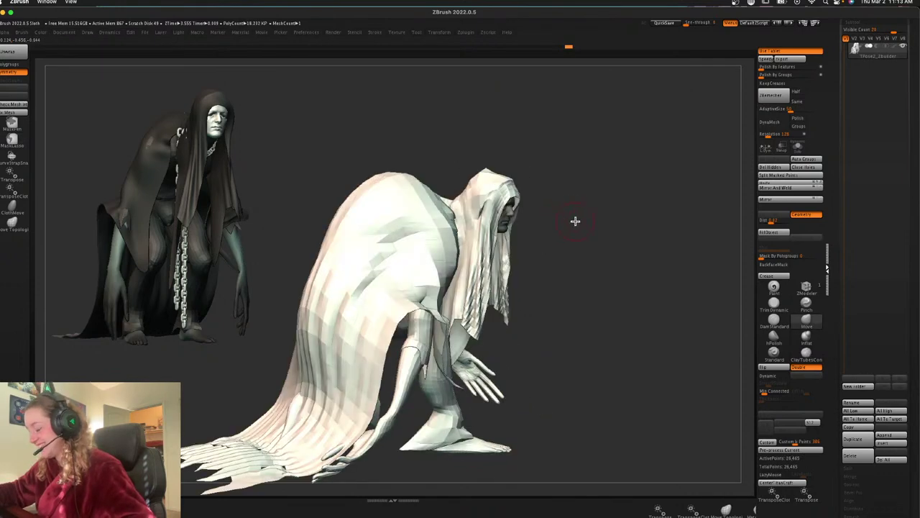
pyautogui.hotkey('ctrl', 'z')
pyautogui.hotkey('ctrl', 'z')
pyautogui.hotkey('ctrl', 'z')
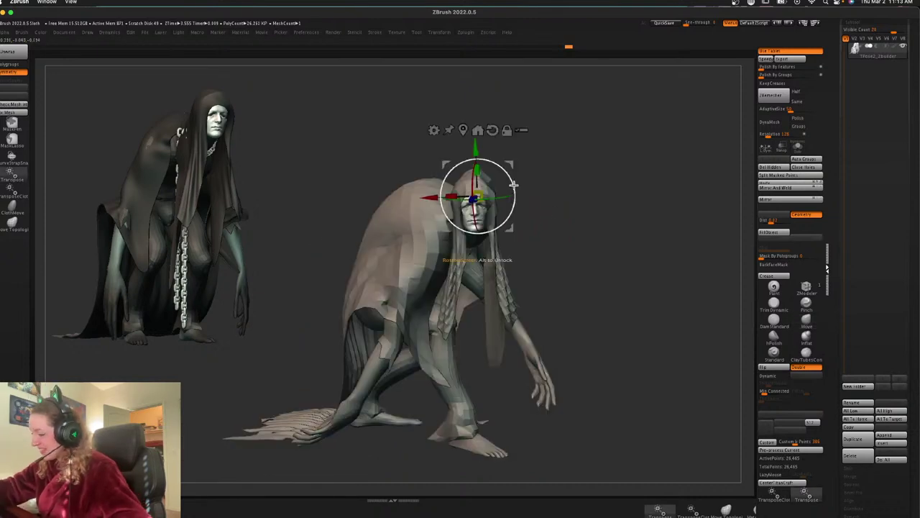
# Centre the gizmo on the unmasked face and nudge the face forward inside the hood
pyautogui.click(465, 133)
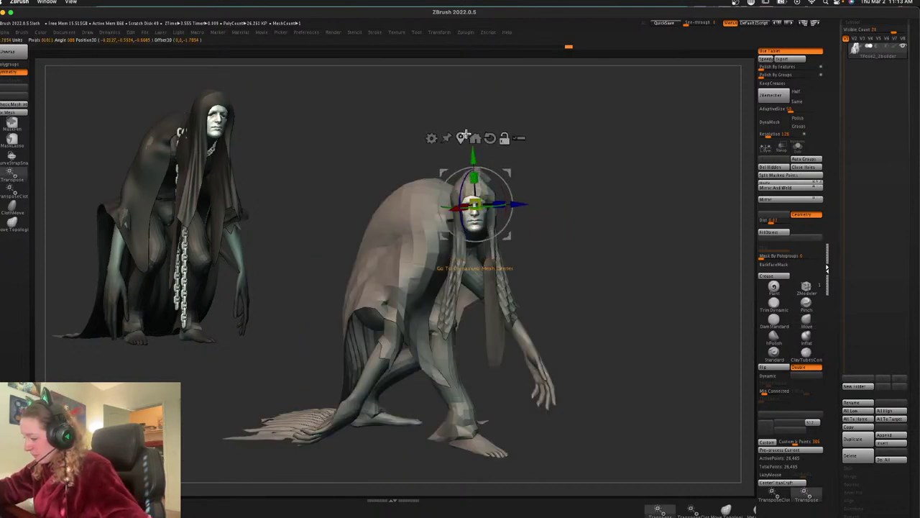
pyautogui.moveTo(532, 198); pyautogui.dragTo(562, 169)
pyautogui.keyDown('alt'); pyautogui.moveTo(476, 205); pyautogui.dragTo(464, 216); pyautogui.keyUp('alt')
pyautogui.hotkey('ctrl', 'z')
pyautogui.hotkey('ctrl', 'z')
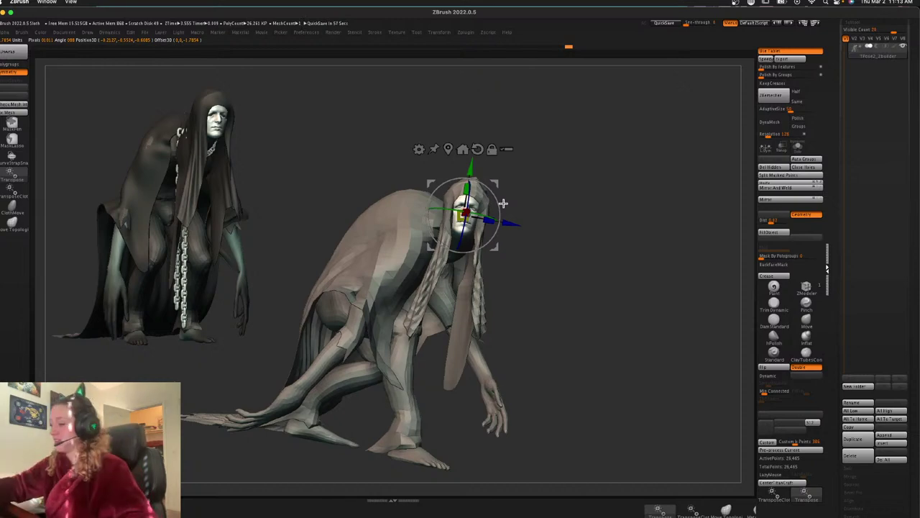
pyautogui.moveTo(540, 206); pyautogui.dragTo(531, 211)
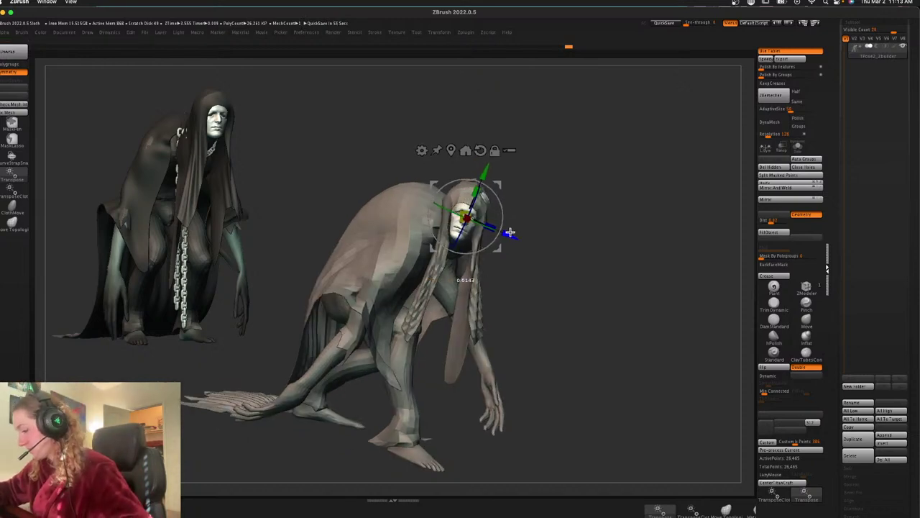
pyautogui.hotkey('ctrl', 'z')
pyautogui.hotkey('ctrl', 'z')
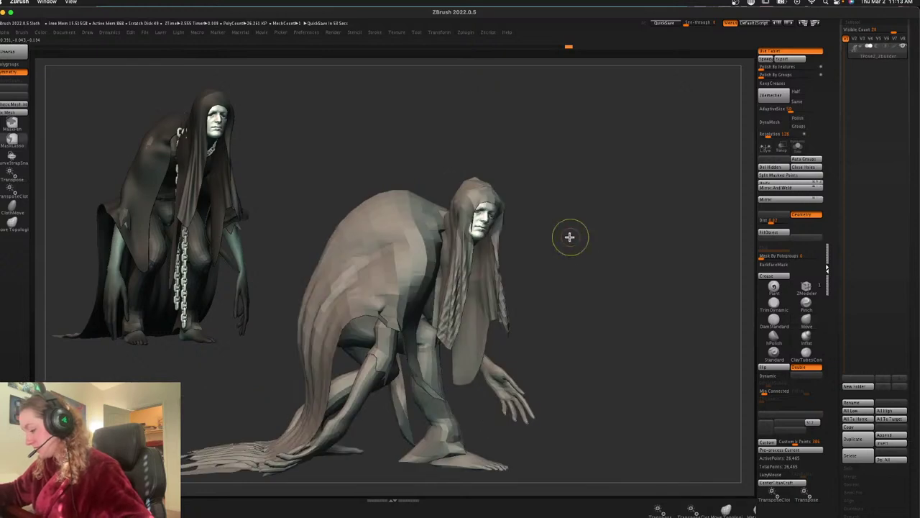
# Clear the mask, centre the gizmo on the figure and turn the whole figure about 46° around its vertical axis
pyautogui.hotkey('ctrl', 'z')
pyautogui.hotkey('ctrl', 'z')
pyautogui.hotkey('ctrl', 'z')
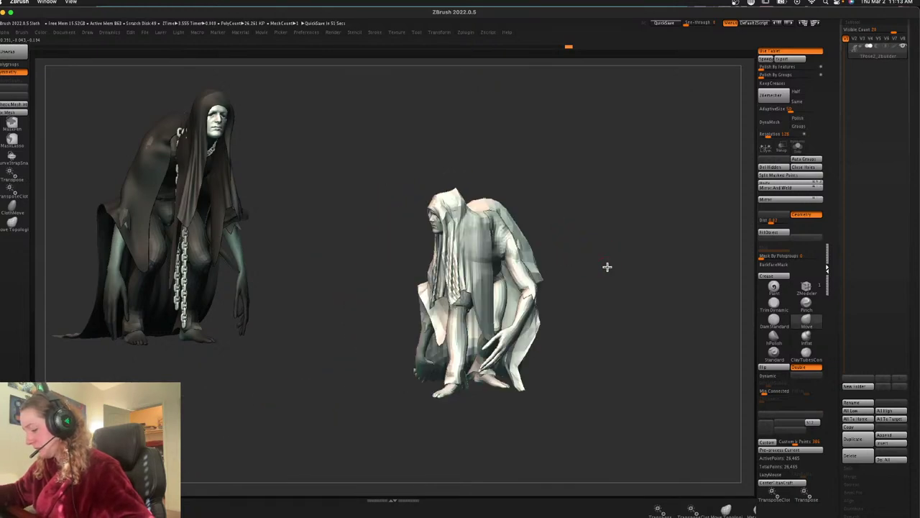
pyautogui.hotkey('ctrl', 'z')
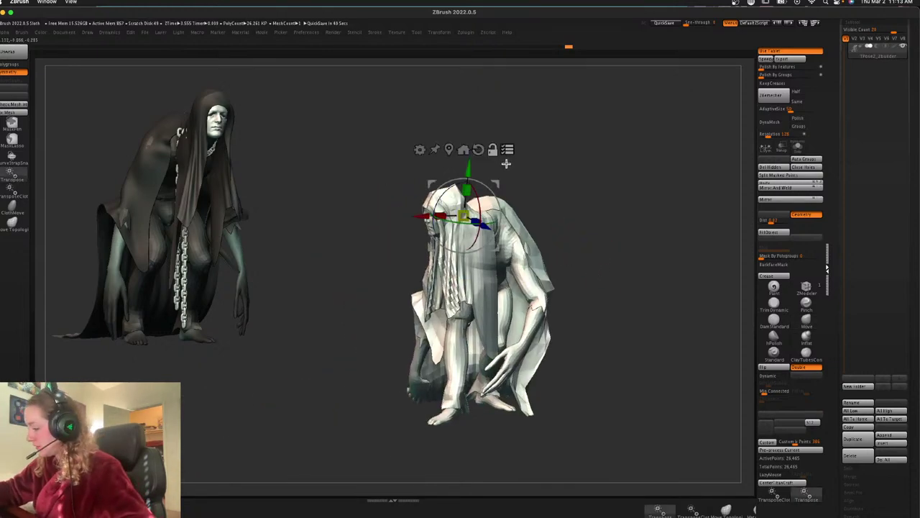
pyautogui.click(476, 150)
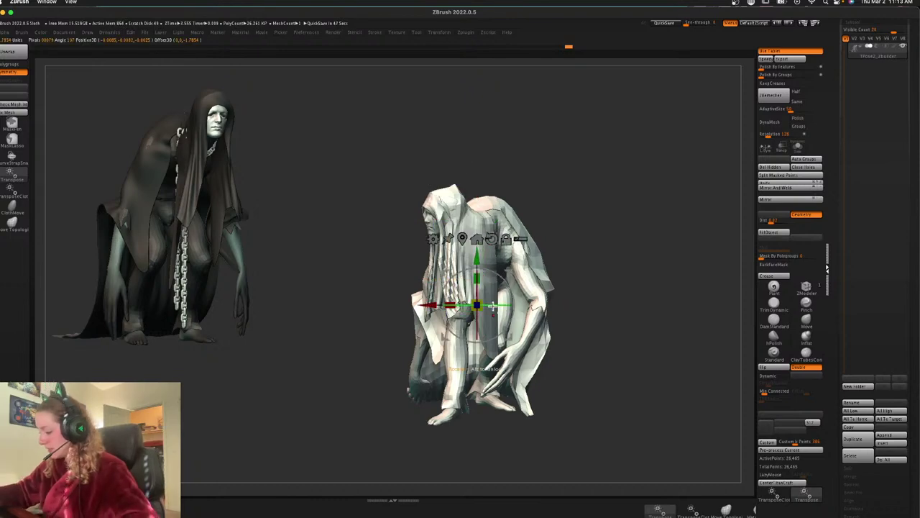
pyautogui.moveTo(492, 304); pyautogui.dragTo(525, 304)
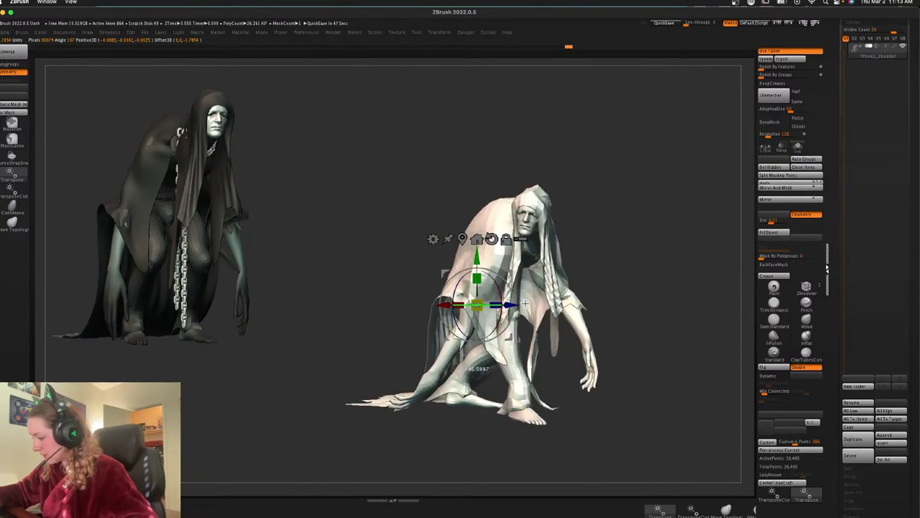
# Reset the gizmo's orientation and turn the whole crouching figure slightly around its vertical axis
pyautogui.press('q')
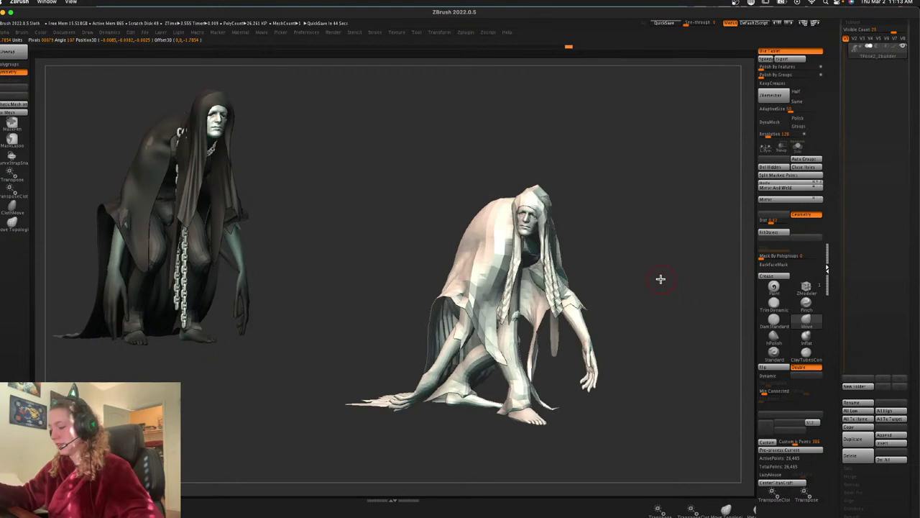
pyautogui.keyDown('alt'); pyautogui.moveTo(653, 283); pyautogui.dragTo(629, 296); pyautogui.keyUp('alt')
pyautogui.press('w')
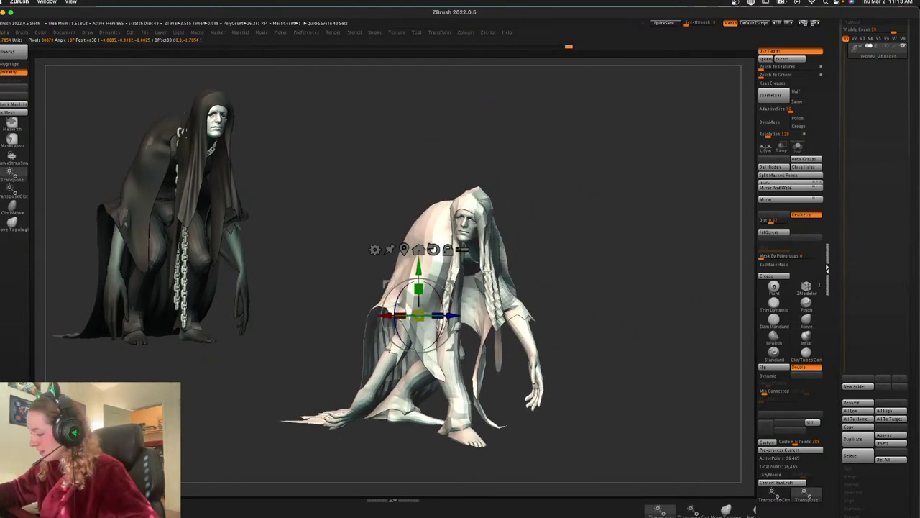
pyautogui.keyDown('alt'); pyautogui.click(434, 250); pyautogui.keyUp('alt')
pyautogui.press('q')
pyautogui.press('w')
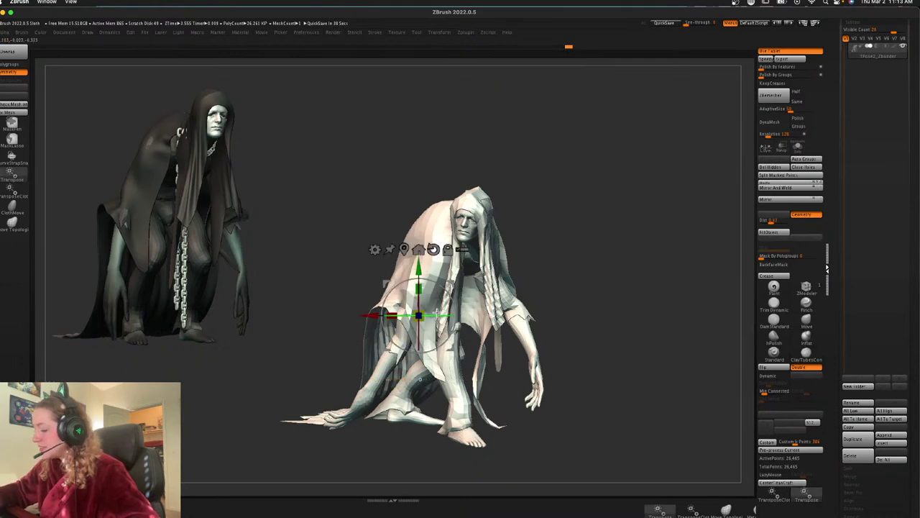
pyautogui.moveTo(430, 316)
pyautogui.mouseDown()
pyautogui.moveTo(447, 315)
pyautogui.moveTo(439, 315)
pyautogui.mouseUp()
pyautogui.press('q')
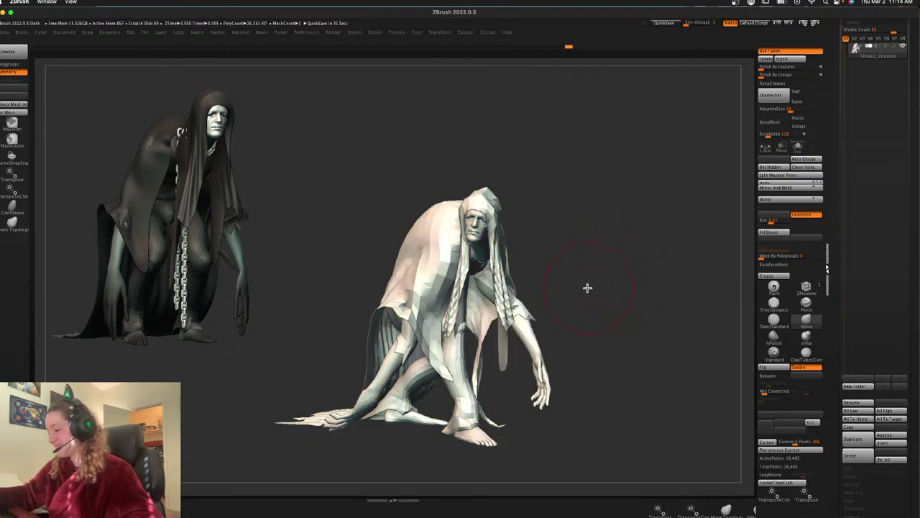
# Hide the cloak, lasso-mask the forearm and hand of the arm nearest the front foot, and invert the mask
pyautogui.press('space')
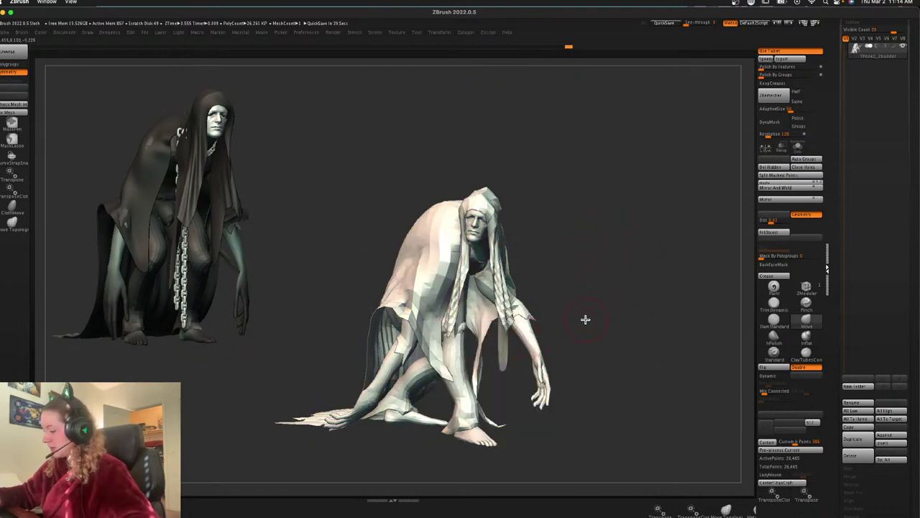
pyautogui.moveTo(627, 315); pyautogui.dragTo(585, 295)
pyautogui.keyDown('ctrl'); pyautogui.keyDown('shift'); pyautogui.click(455, 276); pyautogui.keyUp('shift'); pyautogui.keyUp('ctrl')
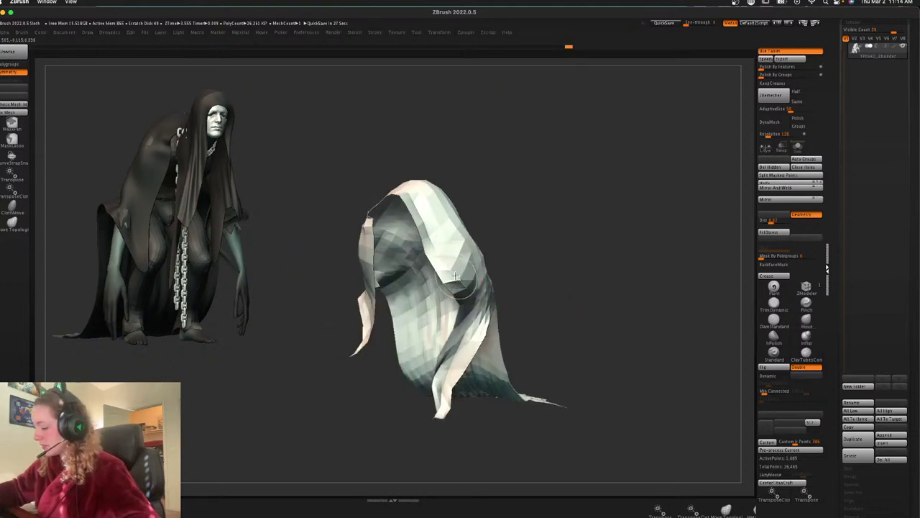
pyautogui.keyDown('ctrl'); pyautogui.keyDown('shift'); pyautogui.click(455, 276); pyautogui.keyUp('shift'); pyautogui.keyUp('ctrl')
pyautogui.moveTo(496, 276); pyautogui.dragTo(523, 285)
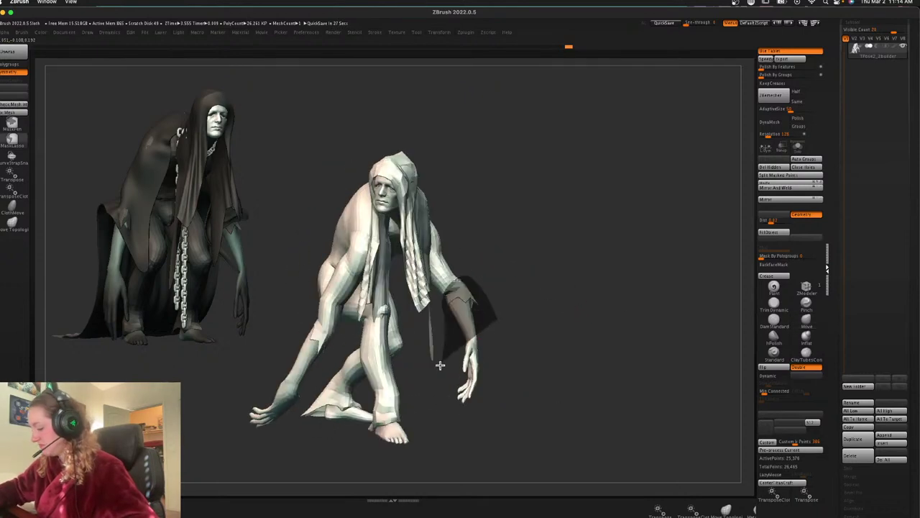
pyautogui.keyDown('ctrl'); pyautogui.moveTo(440, 365); pyautogui.dragTo(503, 381); pyautogui.keyUp('ctrl')
pyautogui.moveTo(657, 309)
pyautogui.mouseDown()
pyautogui.moveTo(628, 309)
pyautogui.moveTo(655, 312)
pyautogui.mouseUp()
pyautogui.keyDown('ctrl'); pyautogui.click(672, 309); pyautogui.keyUp('ctrl')
pyautogui.press('w')
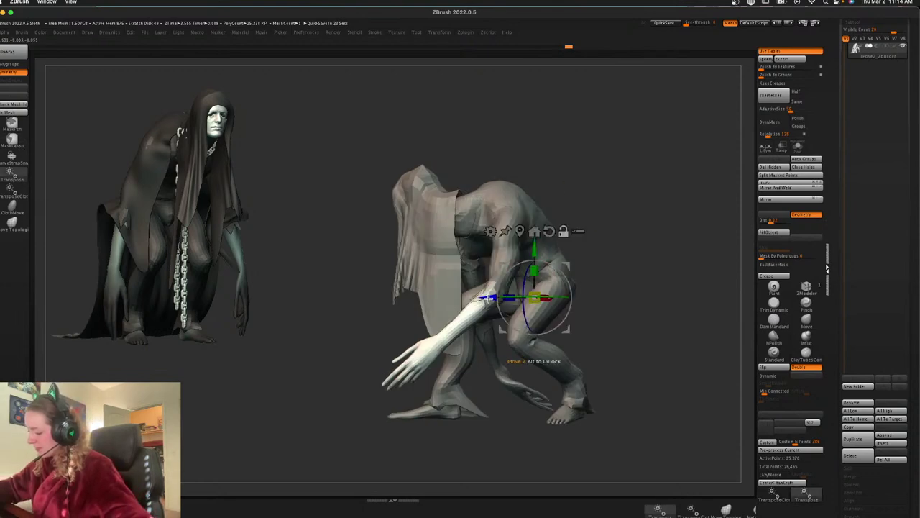
# Place the gizmo at the unmasked arm's elbow and swing the forearm down toward the ground
pyautogui.keyDown('alt'); pyautogui.moveTo(489, 297); pyautogui.dragTo(627, 139); pyautogui.keyUp('alt')
pyautogui.moveTo(516, 306); pyautogui.dragTo(515, 291)
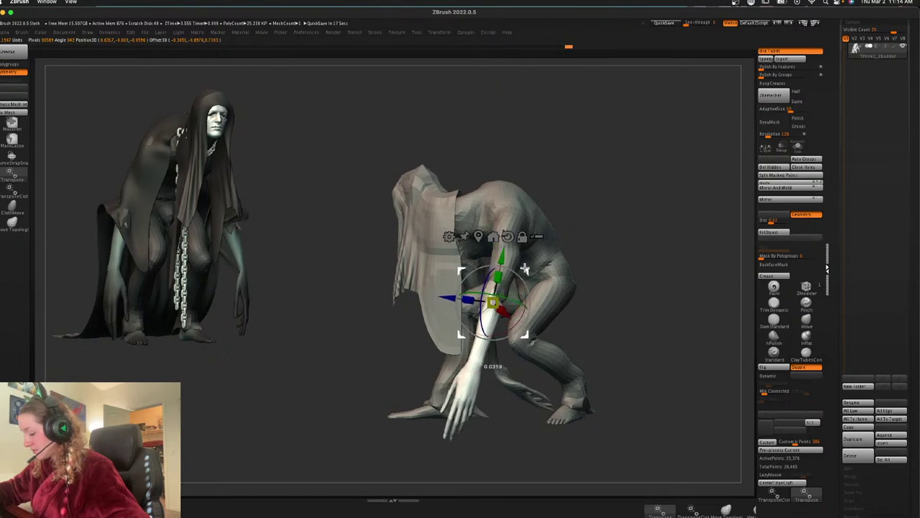
pyautogui.press('q')
pyautogui.moveTo(614, 264)
pyautogui.mouseDown()
pyautogui.moveTo(621, 275)
pyautogui.moveTo(595, 297)
pyautogui.mouseUp()
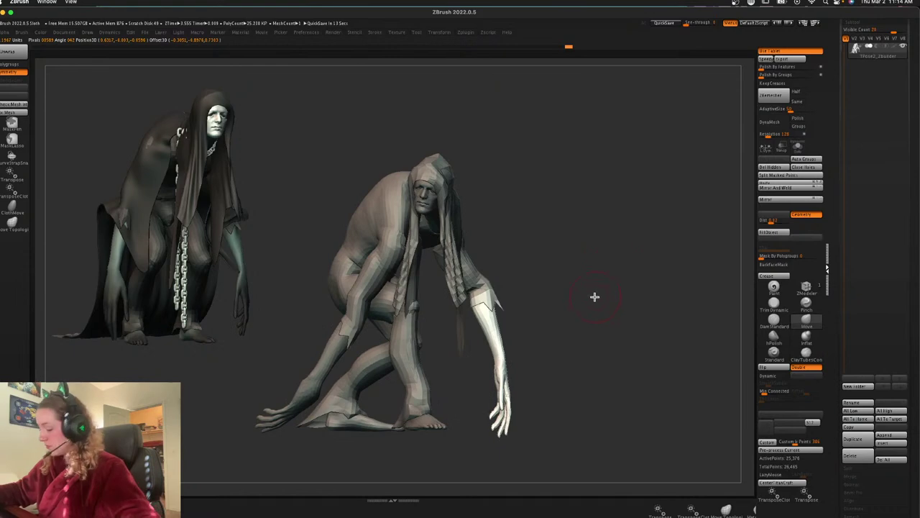
# Align the gizmo with the elbow in the front view and rotate the forearm inward beside the front foot
pyautogui.press('w')
pyautogui.keyDown('alt'); pyautogui.moveTo(509, 283); pyautogui.dragTo(565, 277); pyautogui.keyUp('alt')
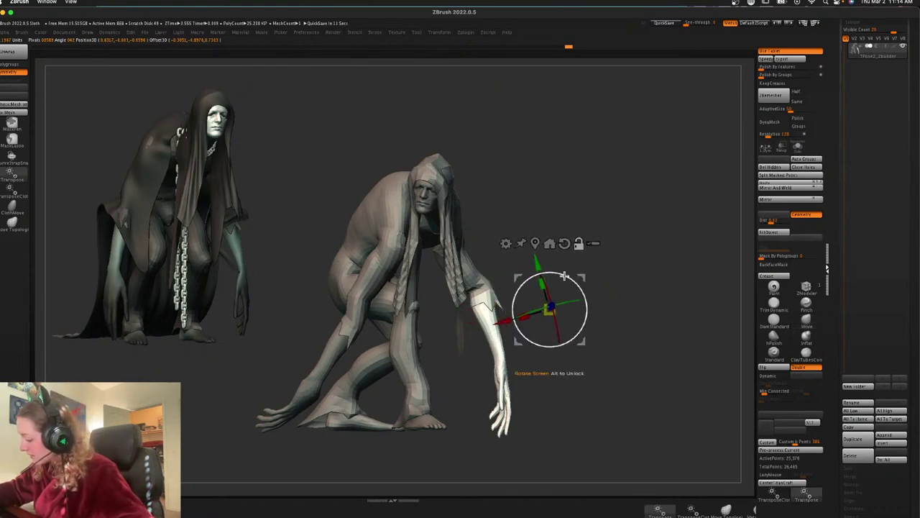
pyautogui.keyDown('alt'); pyautogui.moveTo(482, 291); pyautogui.dragTo(748, 286); pyautogui.keyUp('alt')
pyautogui.moveTo(518, 282)
pyautogui.mouseDown()
pyautogui.moveTo(515, 289)
pyautogui.moveTo(513, 261)
pyautogui.moveTo(518, 276)
pyautogui.moveTo(518, 262)
pyautogui.moveTo(457, 413)
pyautogui.moveTo(494, 412)
pyautogui.moveTo(577, 505)
pyautogui.mouseUp()
# Leave only the hand unmasked, bend it flat onto the ground, and bring back the unmasked figure with its cloak
pyautogui.press('q')
pyautogui.press('w')
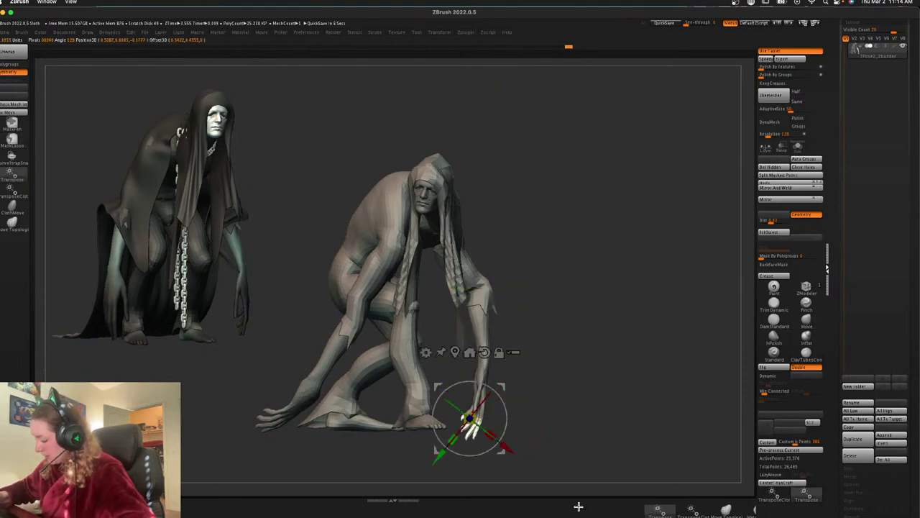
pyautogui.moveTo(506, 417)
pyautogui.mouseDown()
pyautogui.moveTo(501, 437)
pyautogui.moveTo(474, 406)
pyautogui.moveTo(461, 421)
pyautogui.mouseUp()
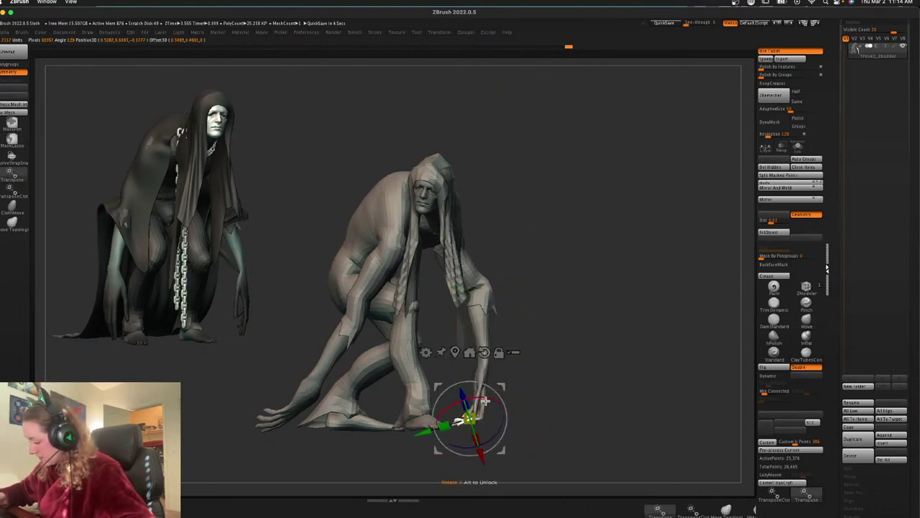
pyautogui.press('q')
pyautogui.moveTo(640, 375)
pyautogui.mouseDown()
pyautogui.moveTo(576, 365)
pyautogui.moveTo(593, 360)
pyautogui.moveTo(597, 343)
pyautogui.mouseUp()
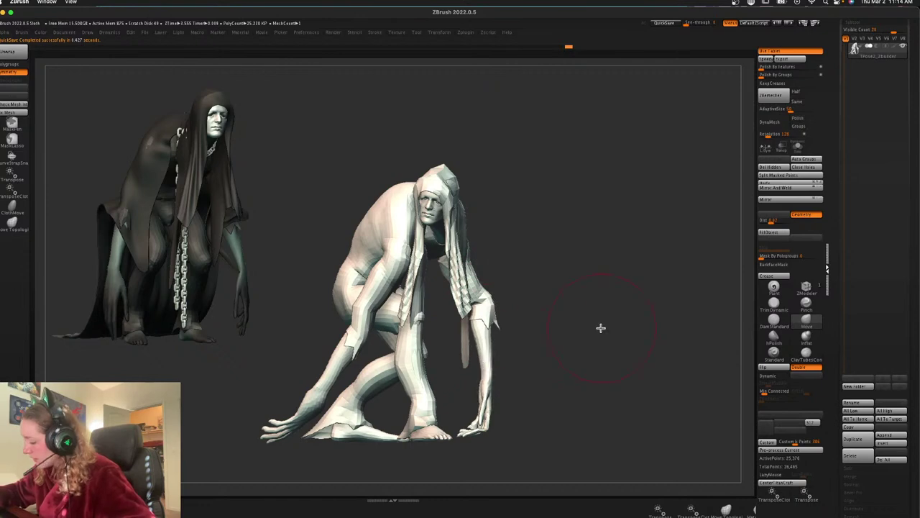
pyautogui.moveTo(601, 327); pyautogui.dragTo(627, 300)
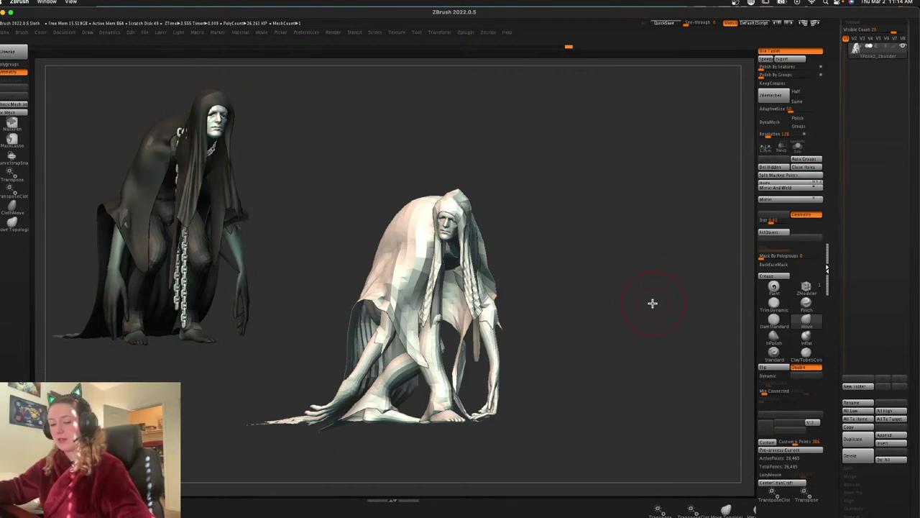
# Check the figure's polygroups in wireframe and transfer the Transpose Master pose back to the original subtools
pyautogui.moveTo(652, 303); pyautogui.dragTo(557, 235)
pyautogui.press('space')
pyautogui.hotkey('shift', 'f')
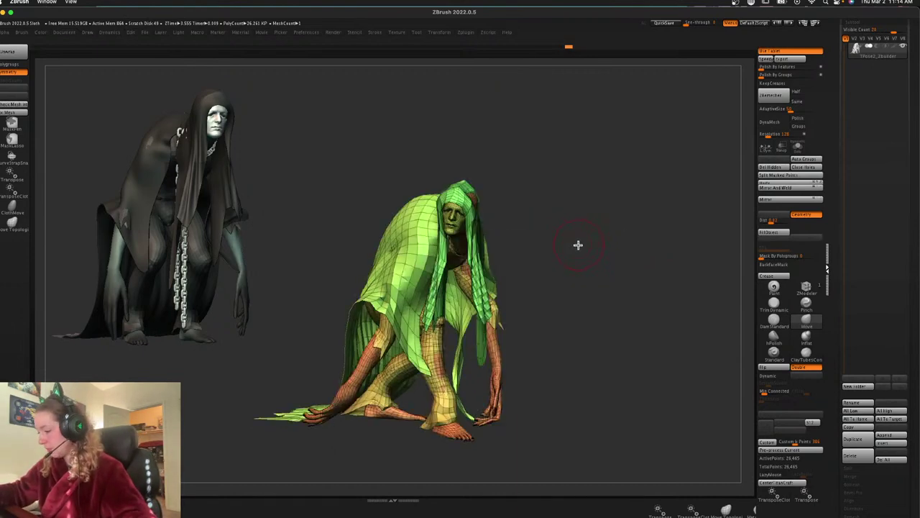
pyautogui.hotkey('shift', 'f')
pyautogui.press('space')
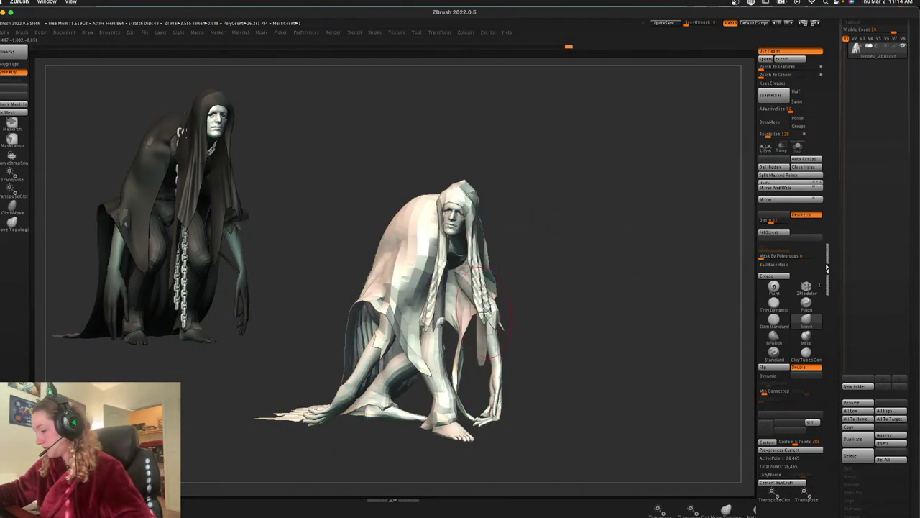
pyautogui.click(466, 33)
pyautogui.click(524, 222)
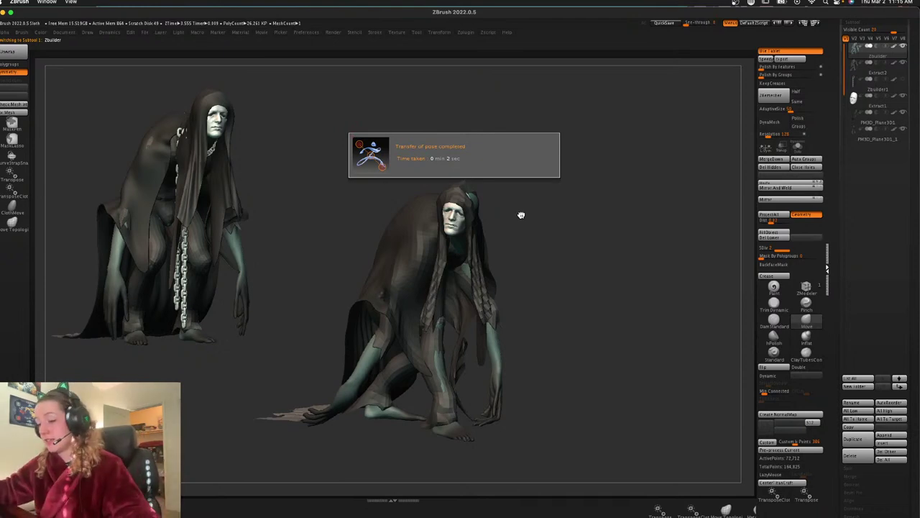
# Select the hanging hood cloth subtool PM3D_Plane3D1_1 and enable Dynamic Subdivision on it
pyautogui.press('space')
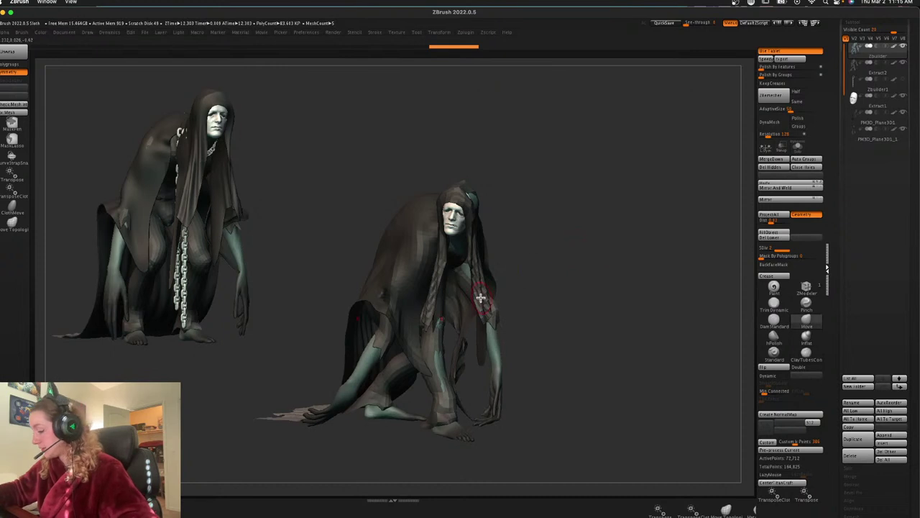
pyautogui.keyDown('alt'); pyautogui.click(481, 297); pyautogui.keyUp('alt')
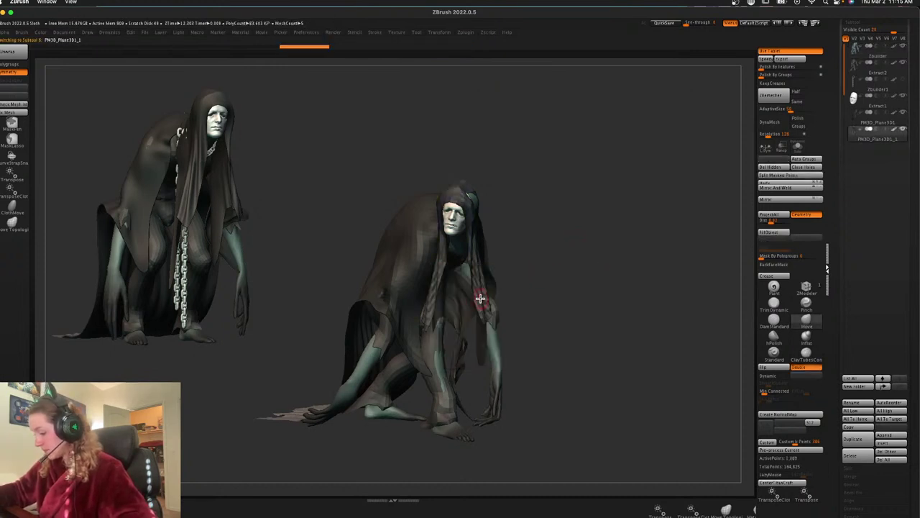
pyautogui.keyDown('ctrl'); pyautogui.moveTo(584, 249); pyautogui.dragTo(584, 259, button='right'); pyautogui.keyUp('ctrl')
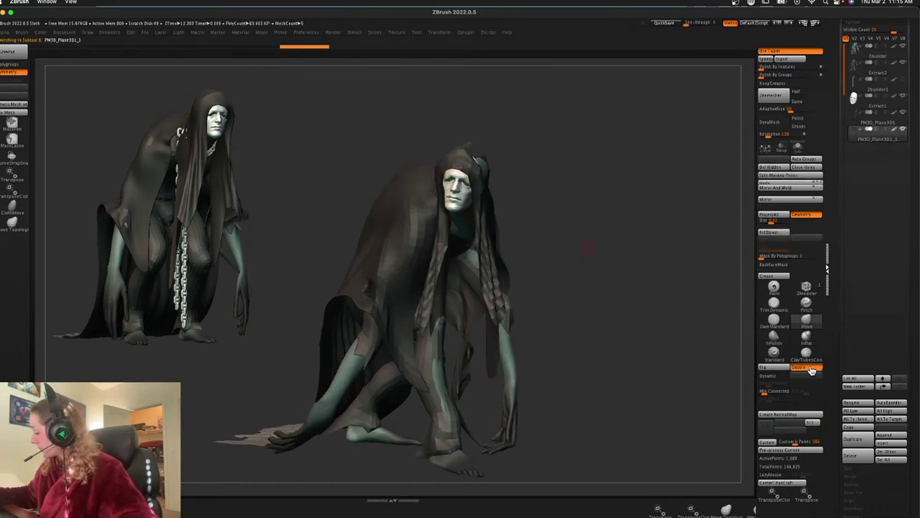
pyautogui.click(768, 375)
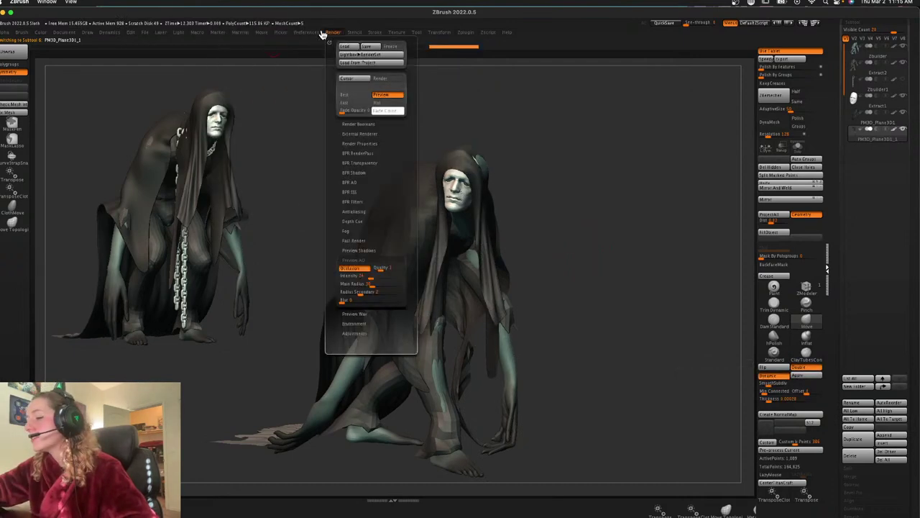
pyautogui.click(180, 34)
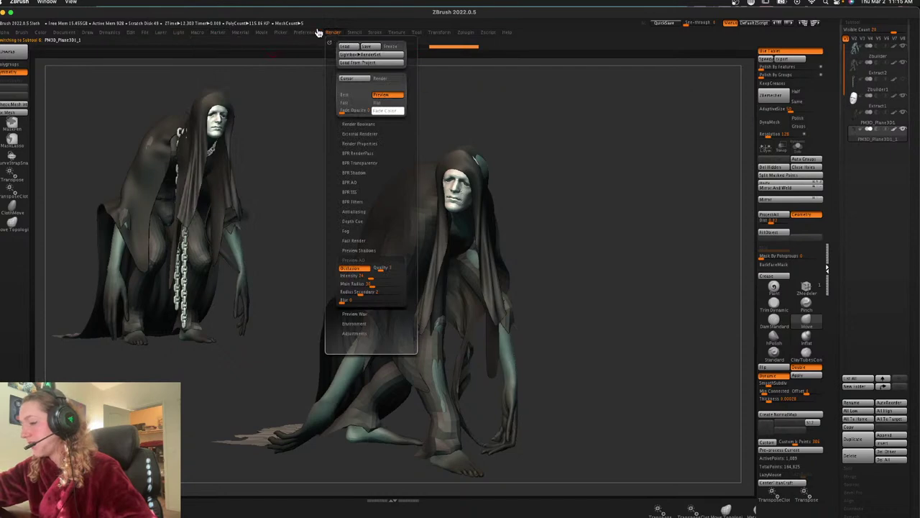
pyautogui.click(184, 33)
pyautogui.click(203, 112)
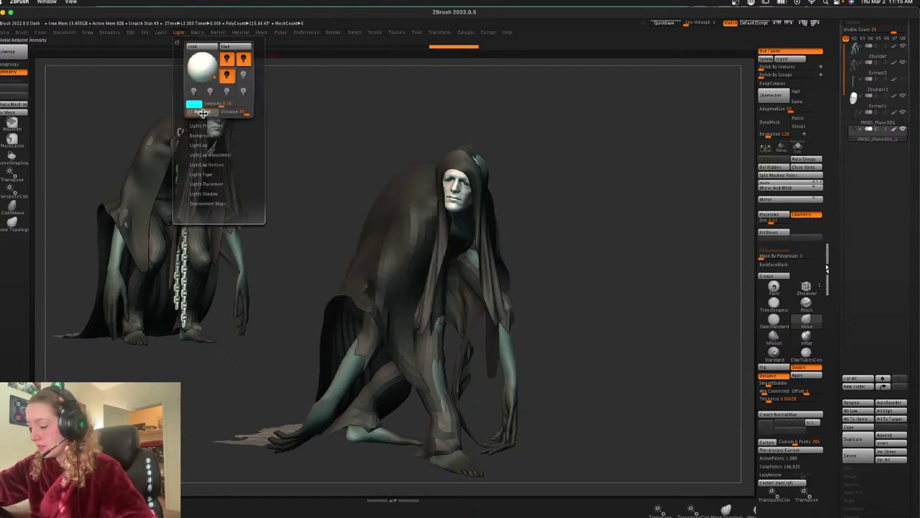
pyautogui.rightClick(621, 206)
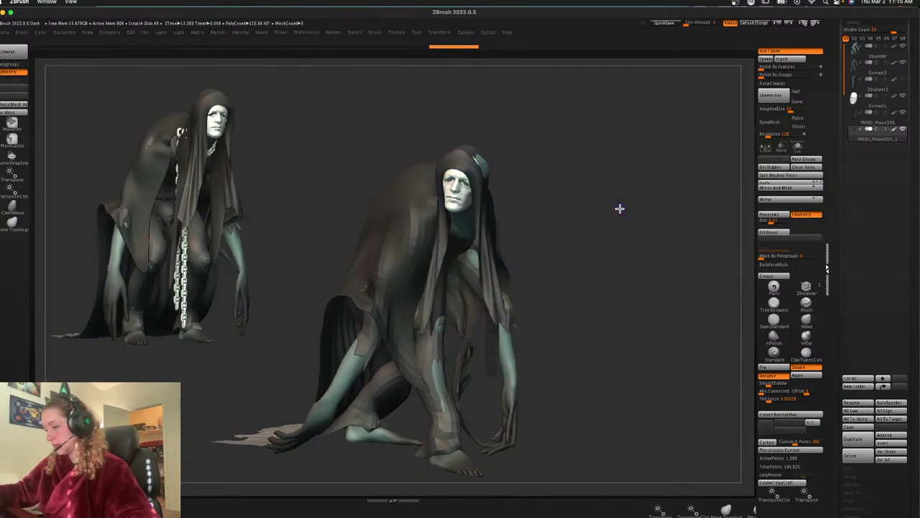
# Try out beige-toned MatCap materials on the figure
pyautogui.press('space')
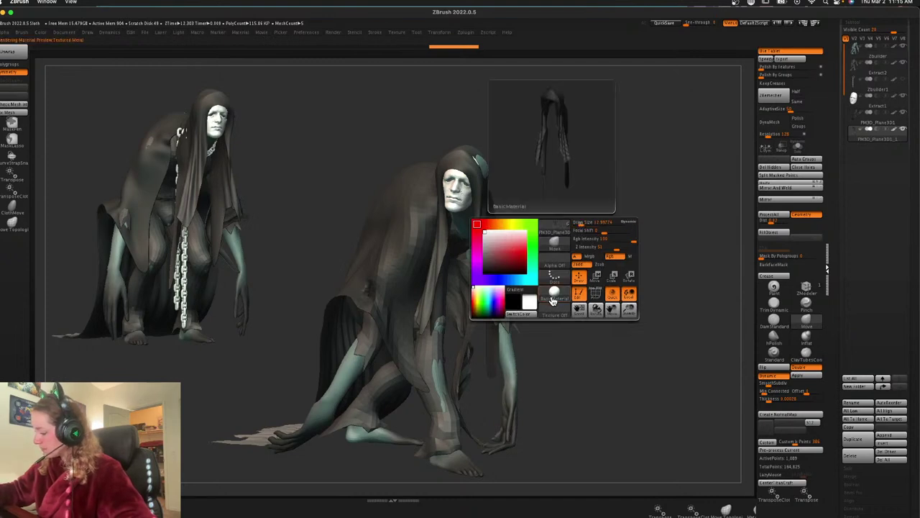
pyautogui.press('space')
pyautogui.click(424, 375)
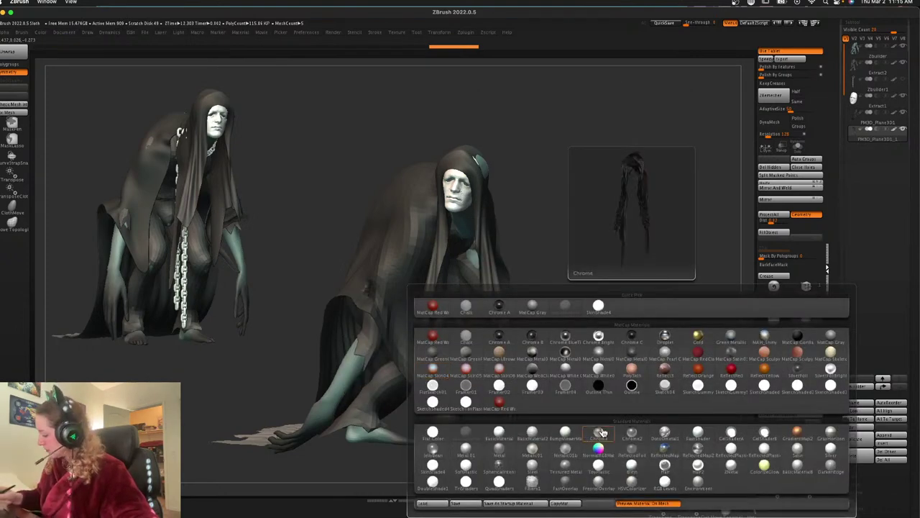
pyautogui.click(830, 352)
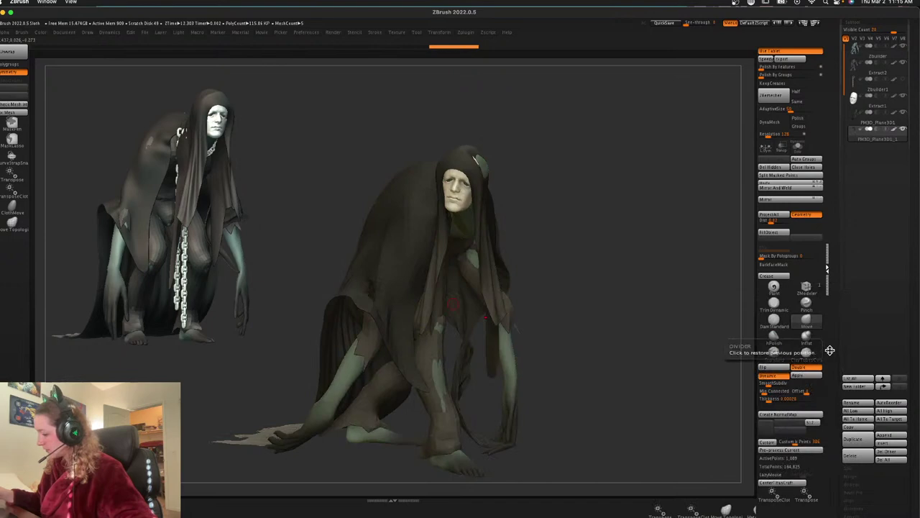
pyautogui.press('space')
pyautogui.click(596, 400)
pyautogui.click(456, 335)
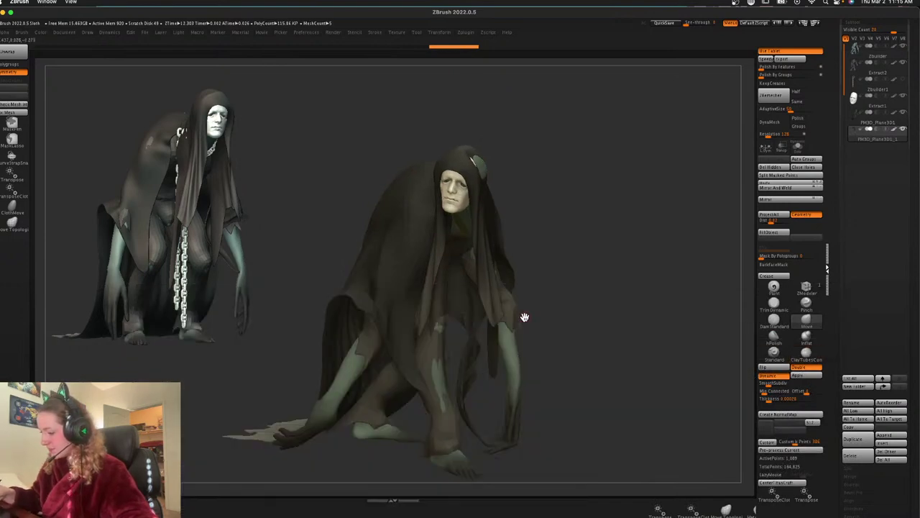
# Try a very dark material and a neutral grey one on the figure
pyautogui.press('space')
pyautogui.click(636, 375)
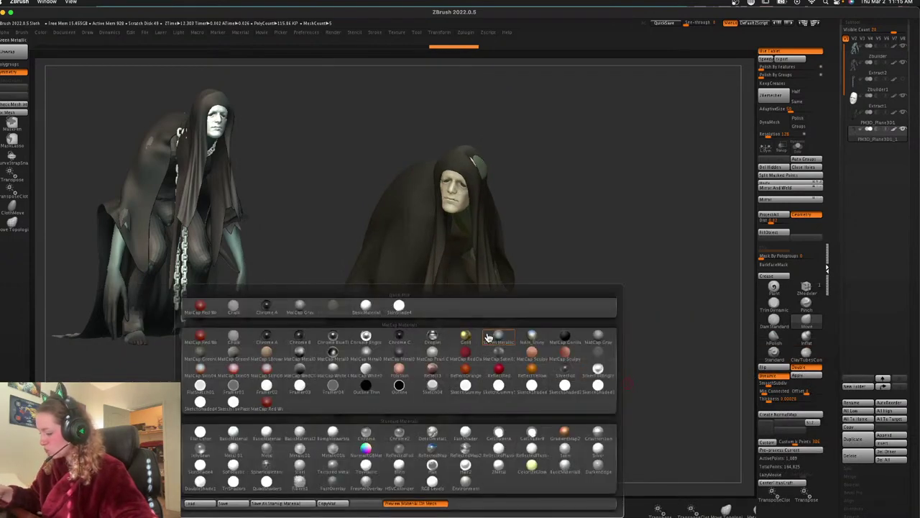
pyautogui.click(432, 352)
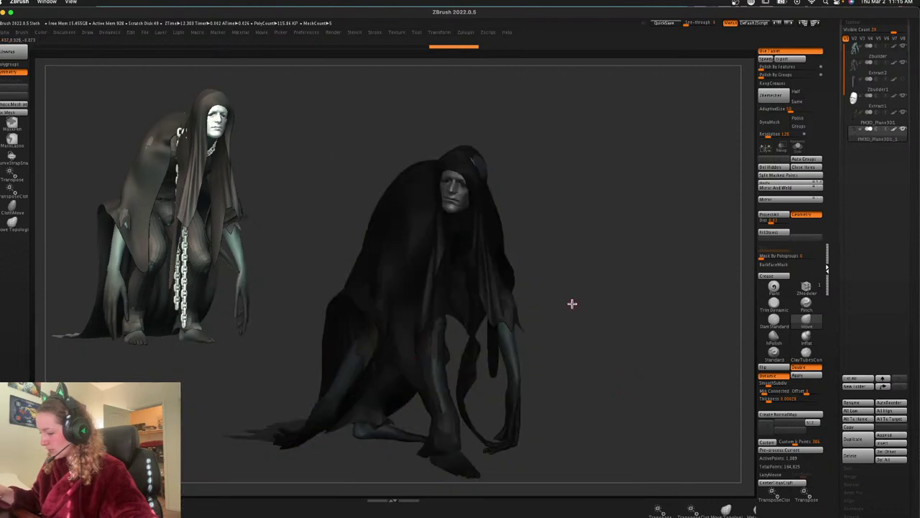
pyautogui.press('space')
pyautogui.click(563, 370)
pyautogui.click(293, 371)
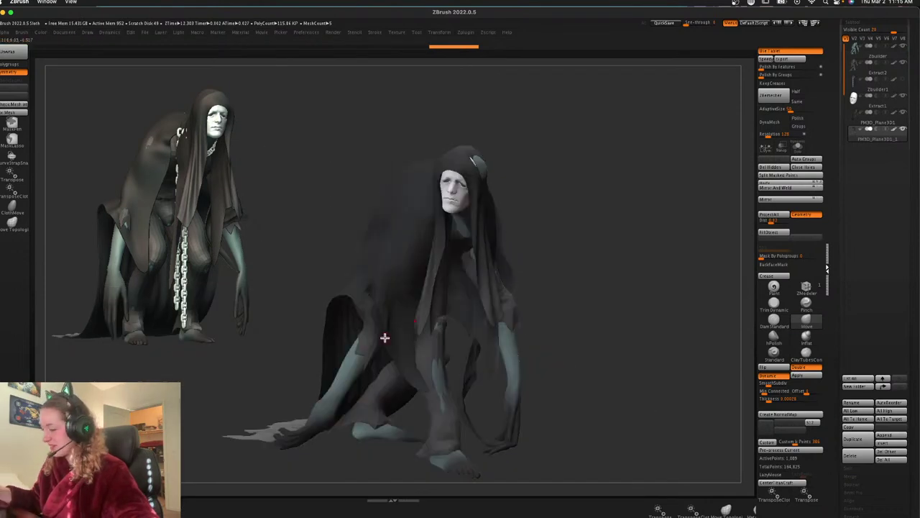
# Return the figure to the standard material it had before the material tests
pyautogui.press('space')
pyautogui.click(600, 387)
pyautogui.click(200, 436)
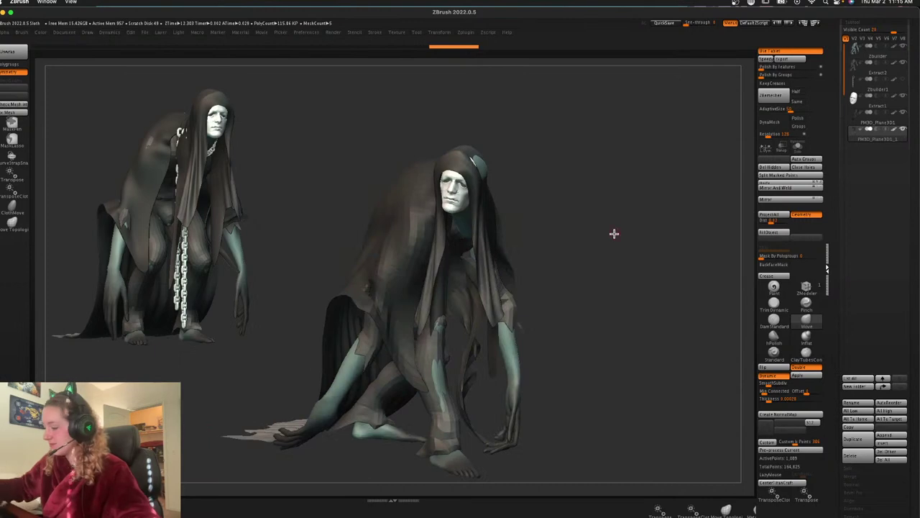
# Increase the occlusion intensity of the preview ambient occlusion in the render settings
pyautogui.click(334, 34)
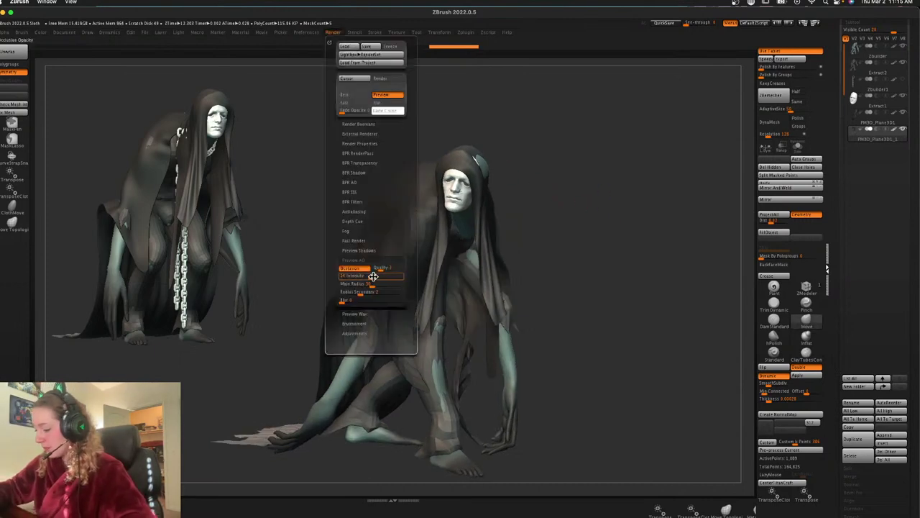
pyautogui.moveTo(373, 276); pyautogui.dragTo(380, 275)
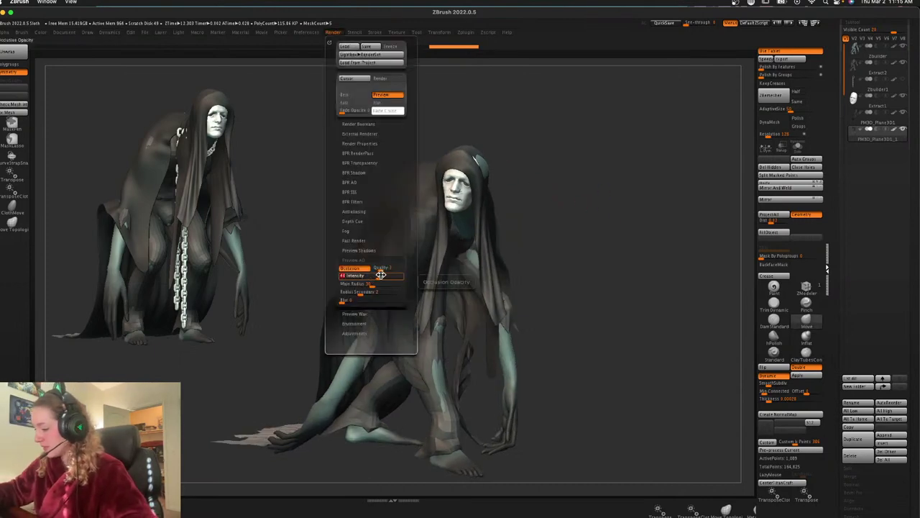
pyautogui.hotkey('shift', 'f')
pyautogui.hotkey('shift', 'f')
pyautogui.moveTo(600, 247); pyautogui.dragTo(595, 243)
pyautogui.rightClick(595, 243)
pyautogui.rightClick(549, 221)
pyautogui.hotkey('shift', 'f')
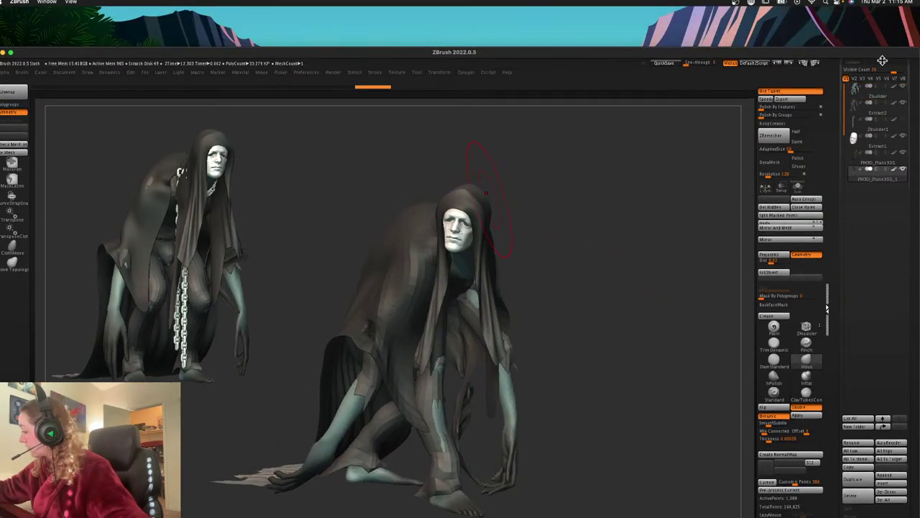
# Bring up the cloth dynamics settings and lower the gravity strength to 3
pyautogui.moveTo(882, 53); pyautogui.dragTo(885, 250)
pyautogui.click(863, 148)
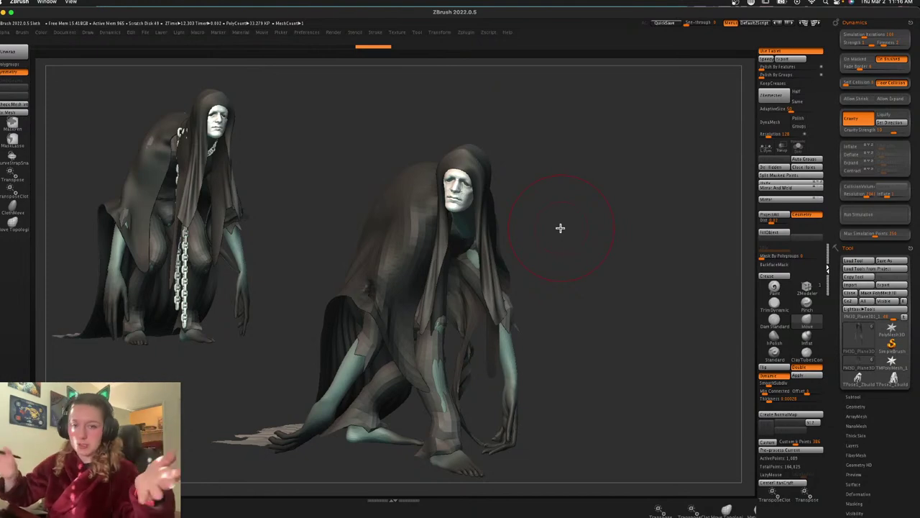
pyautogui.hotkey('shift', 'f')
pyautogui.hotkey('shift', 'f')
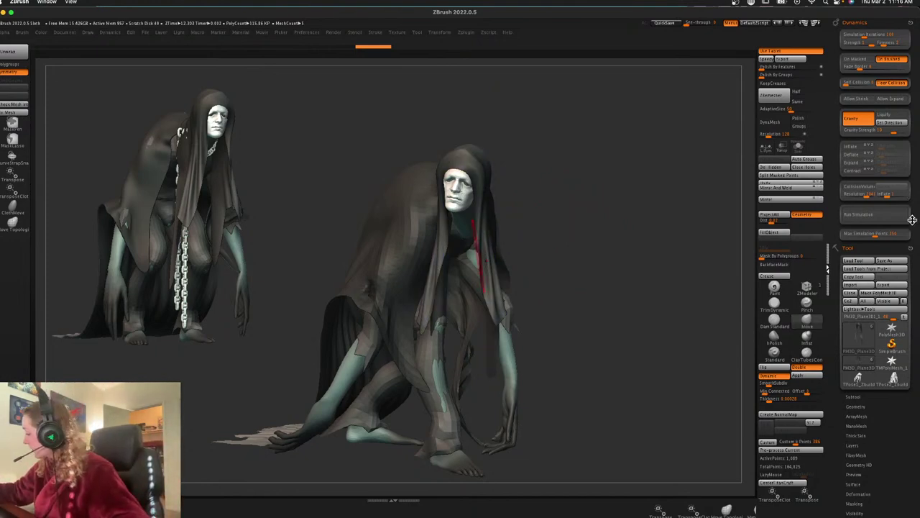
pyautogui.hotkey('shift', 'f')
pyautogui.hotkey('shift', 'f')
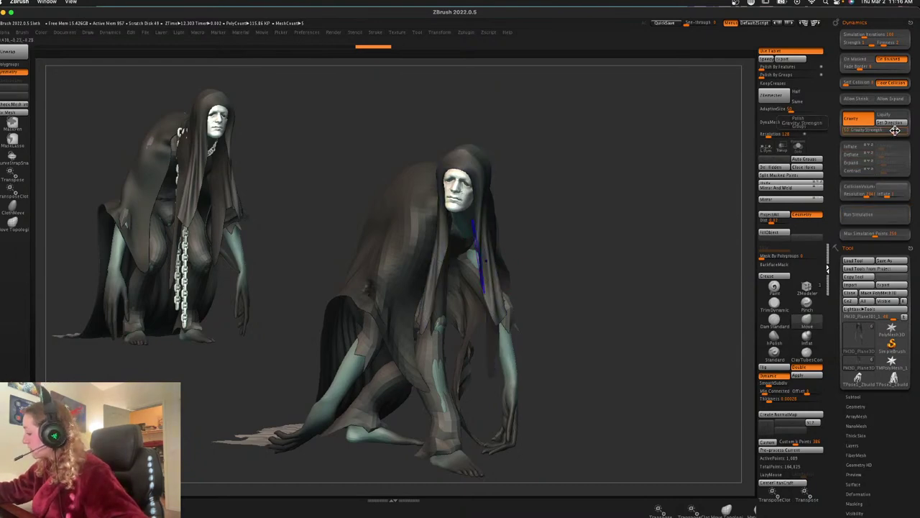
pyautogui.click(874, 130)
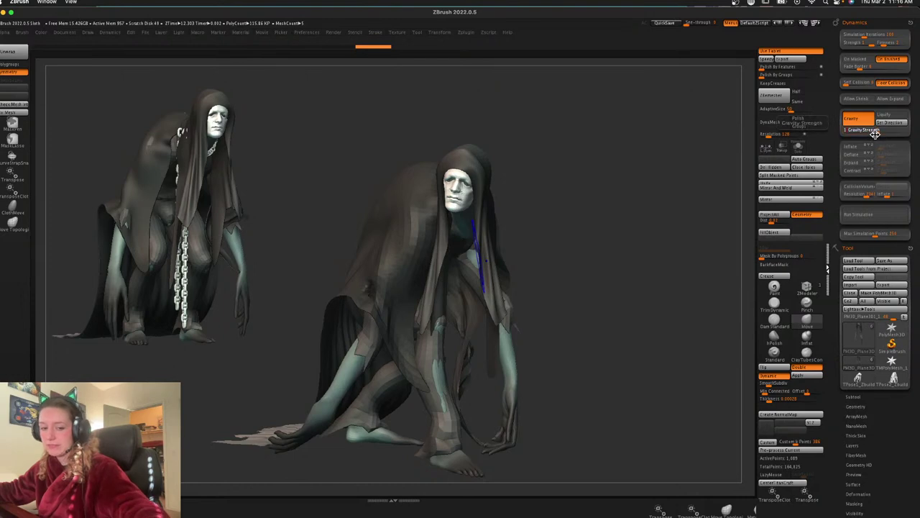
pyautogui.moveTo(879, 132); pyautogui.dragTo(895, 132)
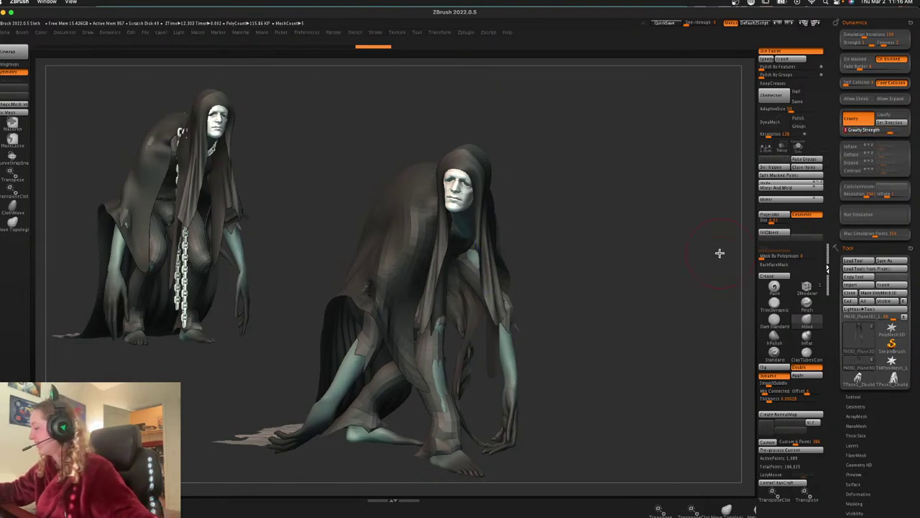
# Enable the collision volume for the hood cloth and run the cloth simulation on it
pyautogui.hotkey('shift', 'f')
pyautogui.hotkey('shift', 'f')
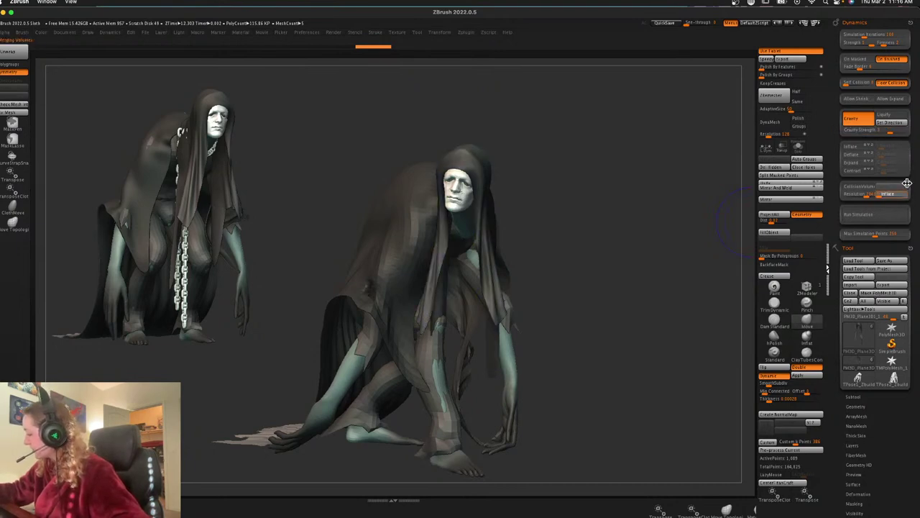
pyautogui.hotkey('shift', 'f')
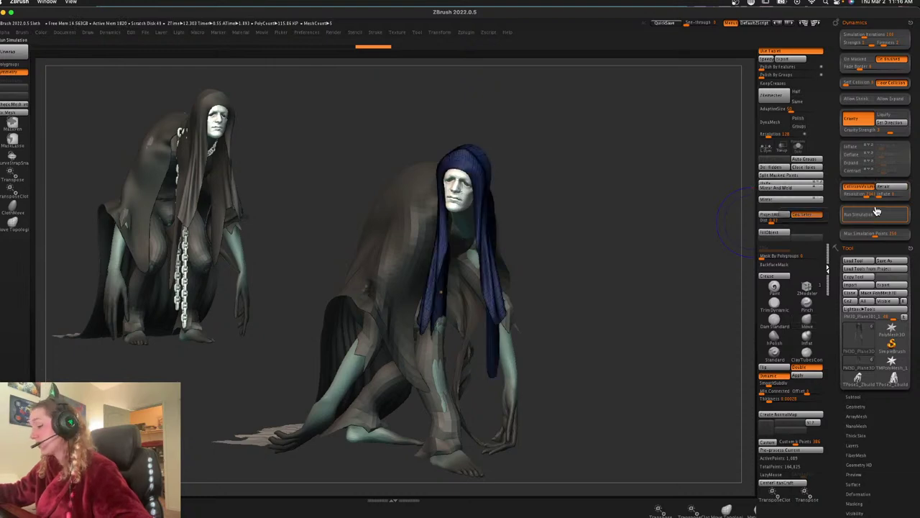
pyautogui.click(859, 216)
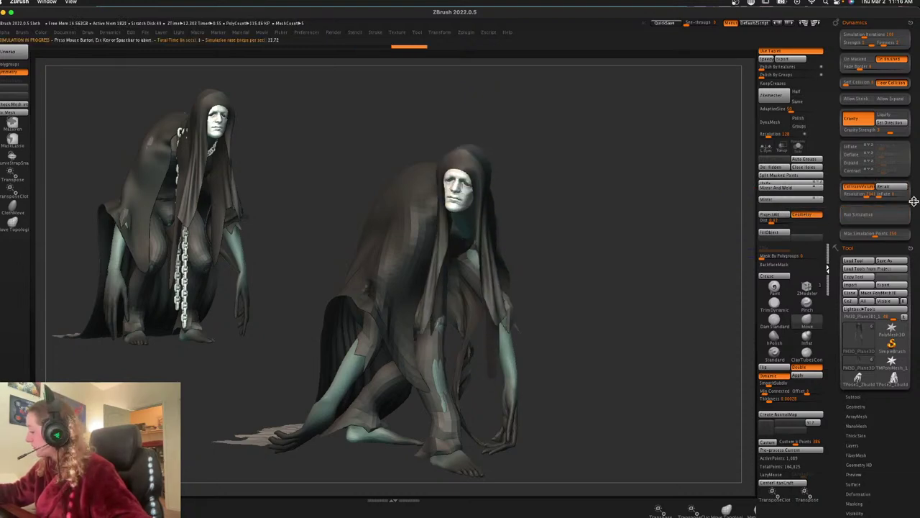
# Place the TransposeCloth gizmo on the hood cloth below the face and shift the cloth upward
pyautogui.click(20, 194)
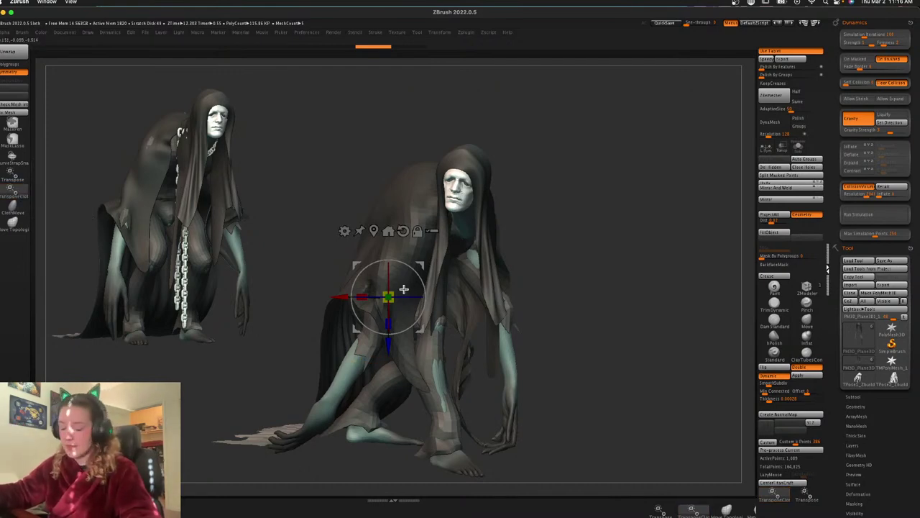
pyautogui.keyDown('alt'); pyautogui.click(450, 230); pyautogui.keyUp('alt')
pyautogui.moveTo(453, 273); pyautogui.dragTo(449, 236)
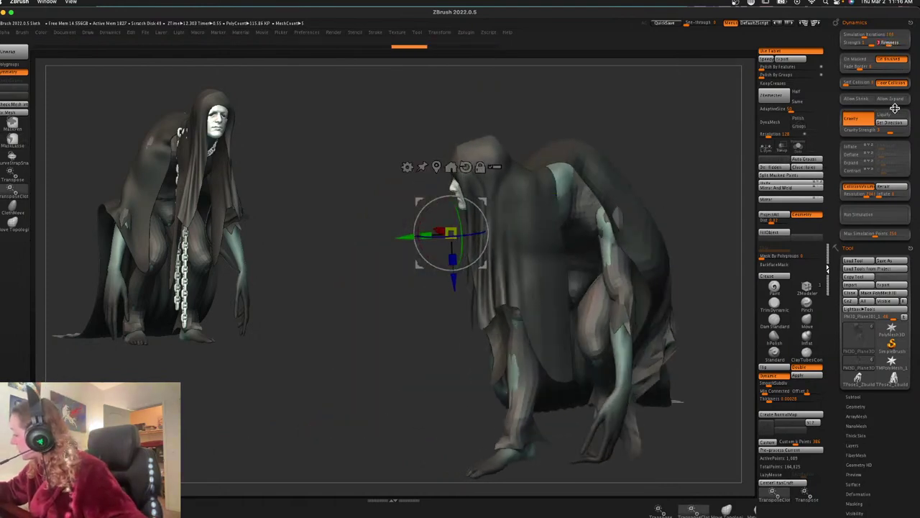
# Set self collision to 2, reset the gizmo orientation and nudge the hood cloth with TransposeCloth
pyautogui.click(863, 82)
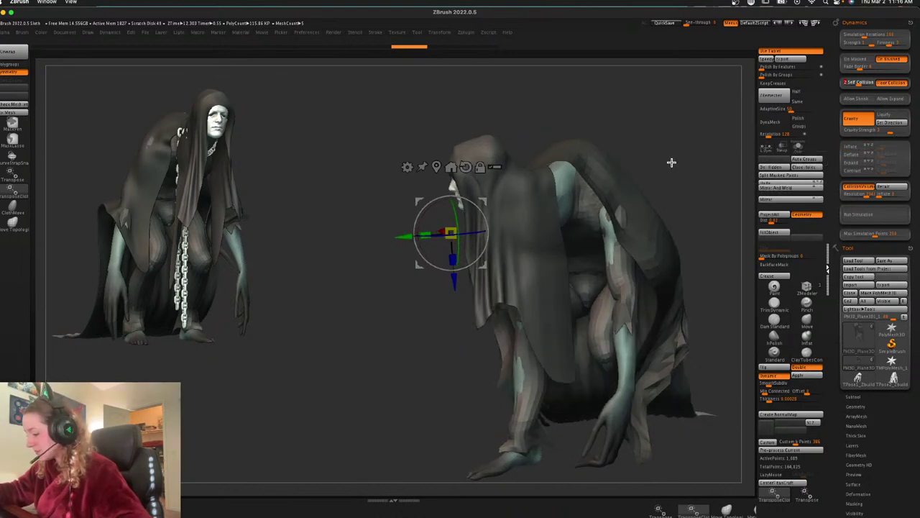
pyautogui.click(467, 167)
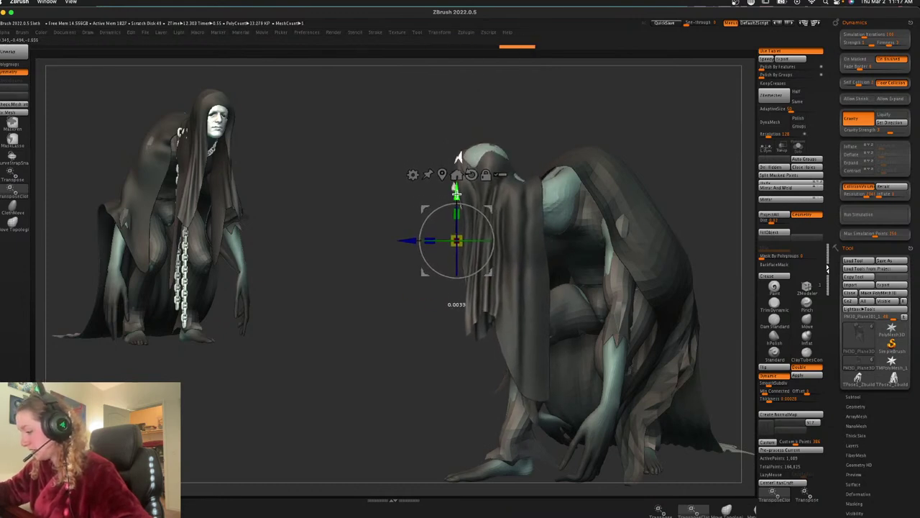
pyautogui.press('q')
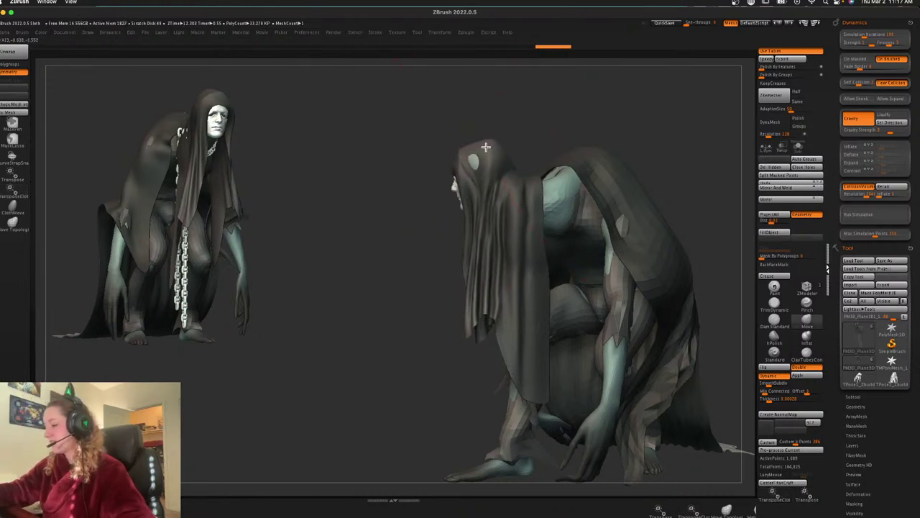
# Reshape the hood with the Move brush so the cloth covers the top and side of the head
pyautogui.moveTo(637, 147); pyautogui.dragTo(621, 165, button='right')
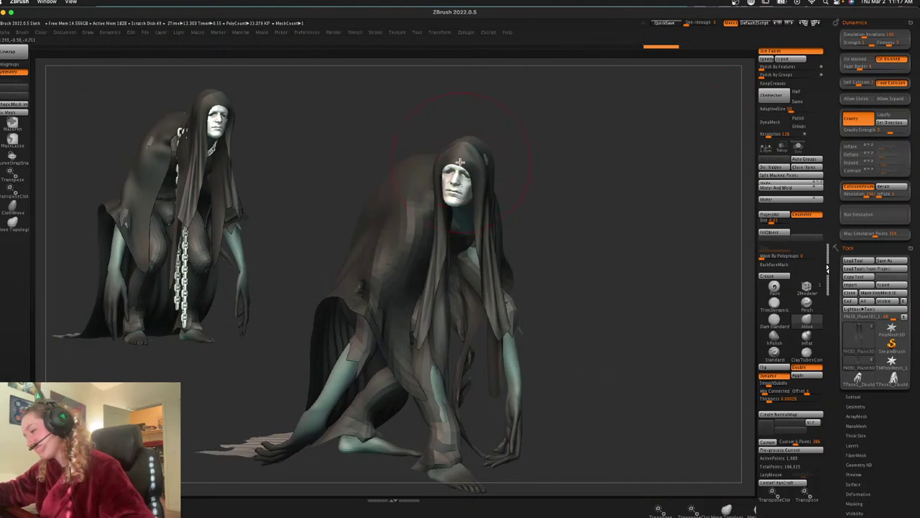
pyautogui.press('space')
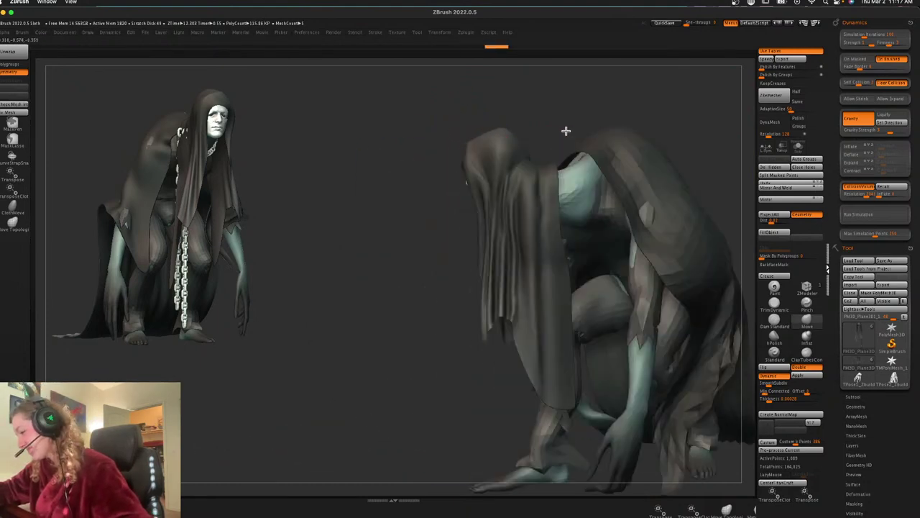
pyautogui.moveTo(561, 186); pyautogui.dragTo(602, 168)
pyautogui.moveTo(565, 193); pyautogui.dragTo(567, 217)
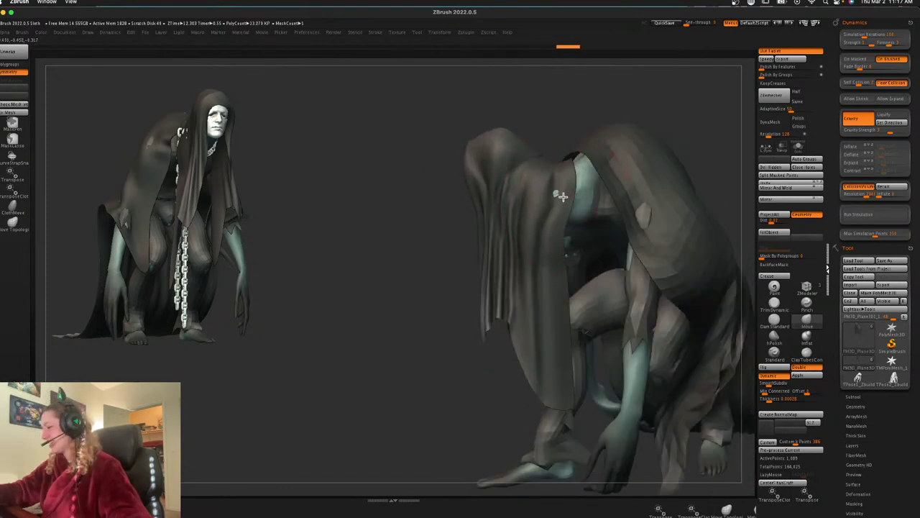
pyautogui.moveTo(714, 124); pyautogui.dragTo(696, 171)
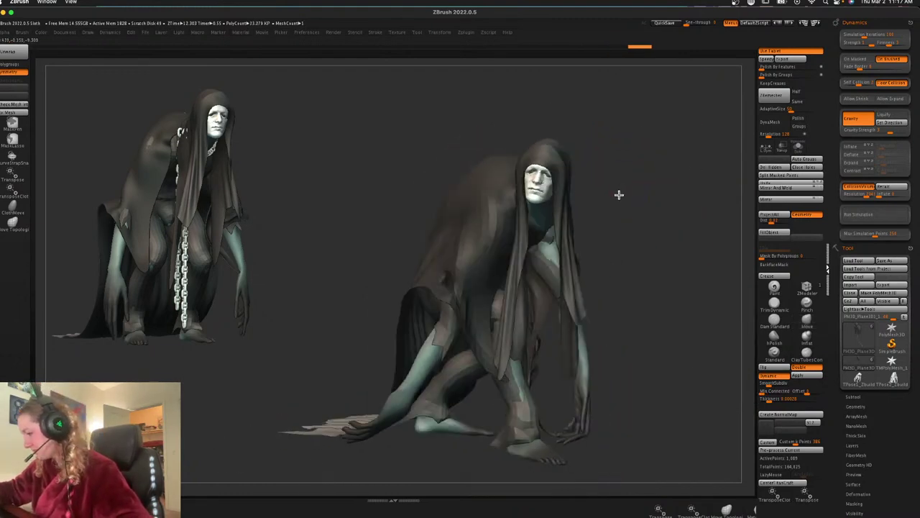
# Adjust the hood's edge beside the neck with ghost transparency on, and turn the transparency off again
pyautogui.click(782, 146)
pyautogui.keyDown('alt'); pyautogui.moveTo(664, 203); pyautogui.dragTo(678, 219); pyautogui.keyUp('alt')
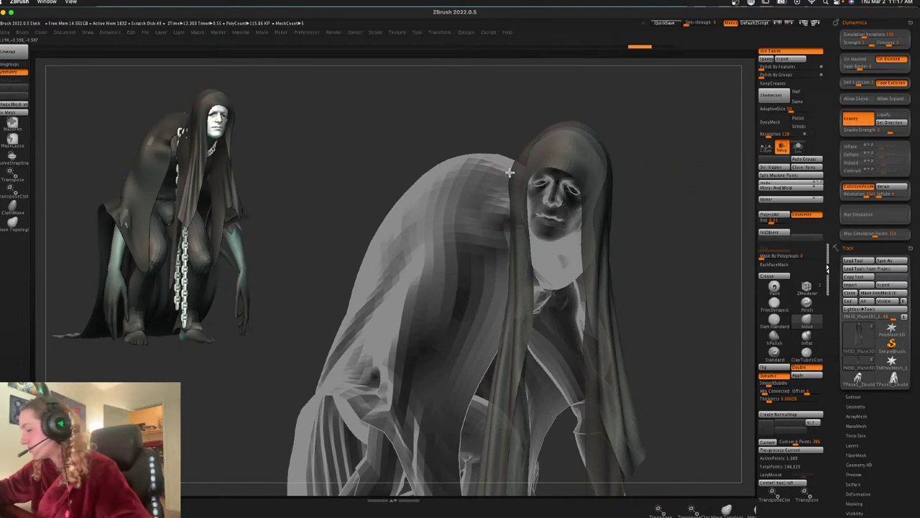
pyautogui.moveTo(510, 172)
pyautogui.mouseDown()
pyautogui.moveTo(526, 177)
pyautogui.moveTo(510, 177)
pyautogui.moveTo(521, 197)
pyautogui.mouseUp()
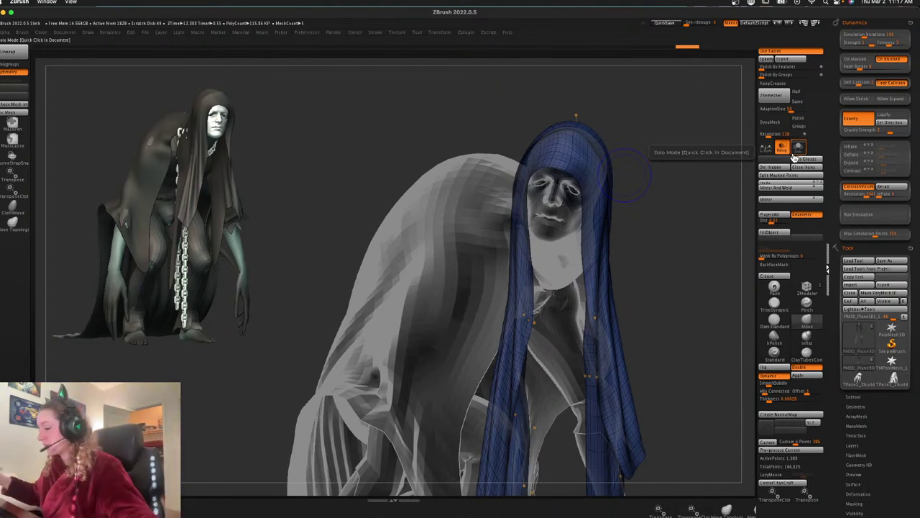
pyautogui.click(783, 148)
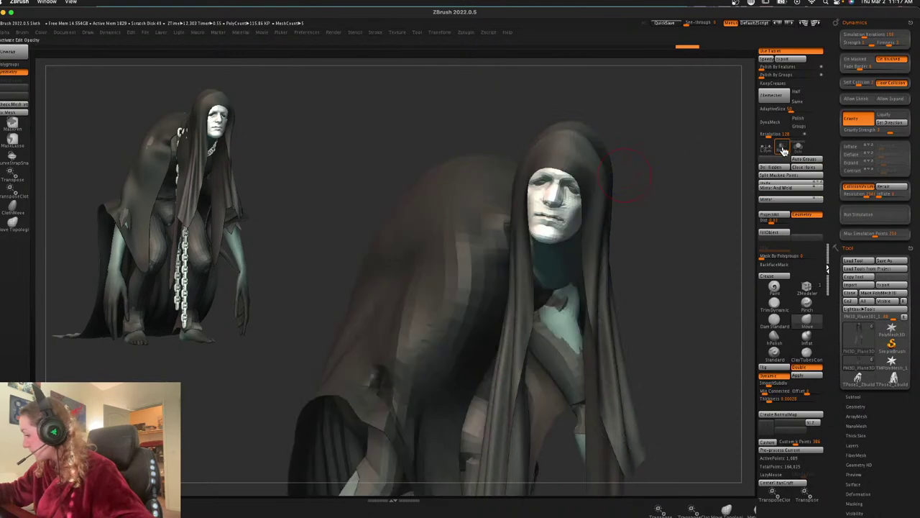
# Reshape the long hanging hood strand in front of the chest with the Move brush
pyautogui.hotkey('shift', 'f')
pyautogui.hotkey('shift', 'f')
pyautogui.moveTo(674, 214); pyautogui.dragTo(652, 236)
pyautogui.moveTo(573, 288)
pyautogui.mouseDown()
pyautogui.moveTo(557, 294)
pyautogui.moveTo(550, 329)
pyautogui.mouseUp()
pyautogui.press('space')
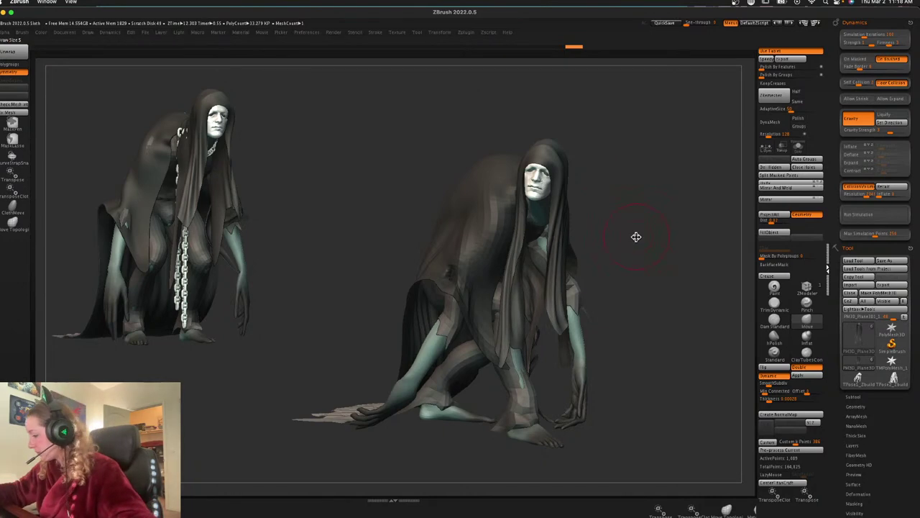
# Select the cape subtool PM3D_Plane3D1 and enable Dynamic Subdivision on it
pyautogui.keyDown('alt'); pyautogui.click(478, 309); pyautogui.keyUp('alt')
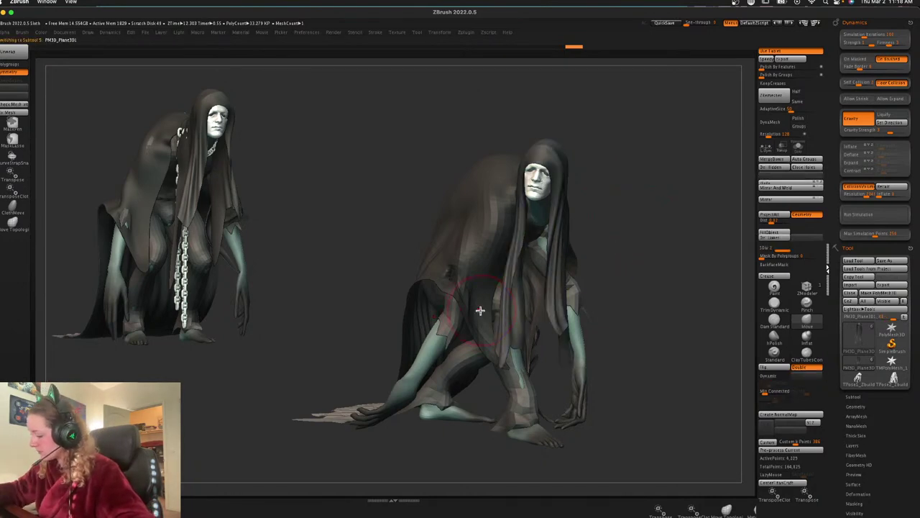
pyautogui.click(782, 377)
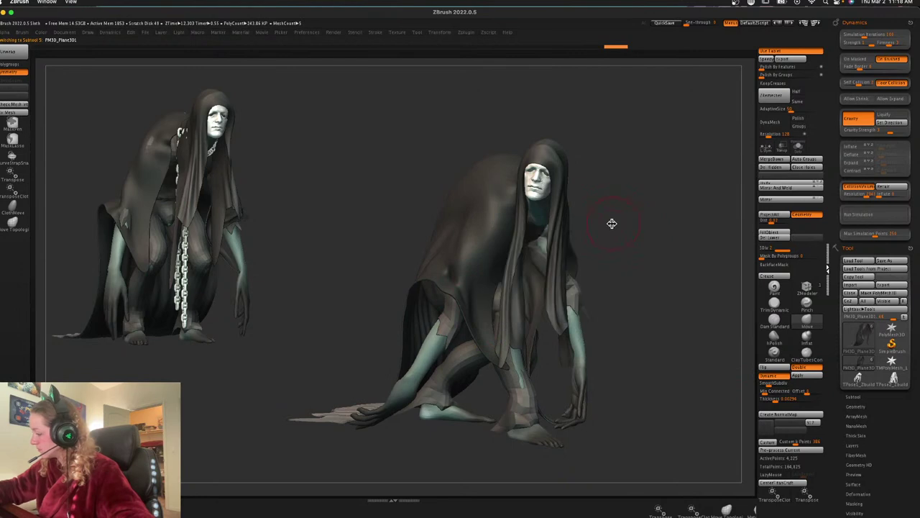
pyautogui.hotkey('shift', 'f')
pyautogui.hotkey('shift', 'f')
# Move the gizmo to the cape's unmasked mesh center and try pulling the cape downward with TransposeCloth
pyautogui.press('w')
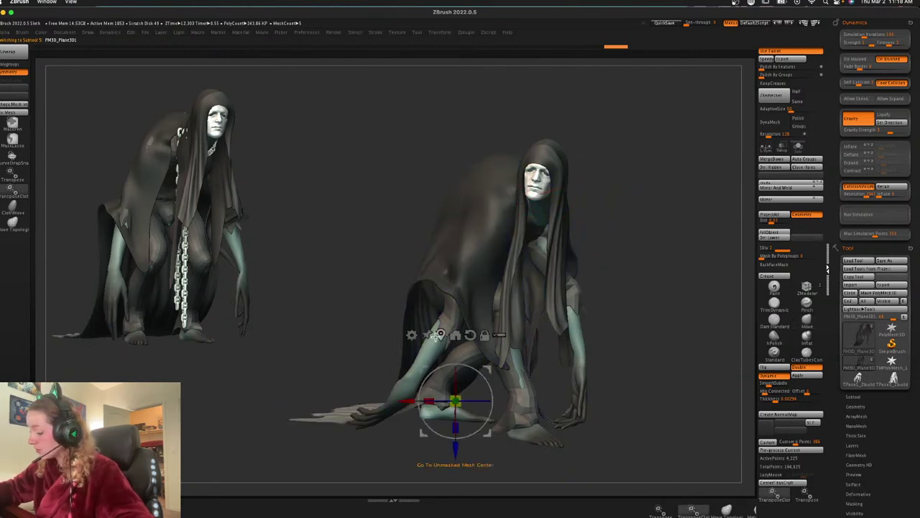
pyautogui.click(441, 334)
pyautogui.moveTo(450, 388); pyautogui.dragTo(453, 400)
pyautogui.press('q')
pyautogui.moveTo(620, 262); pyautogui.dragTo(644, 264)
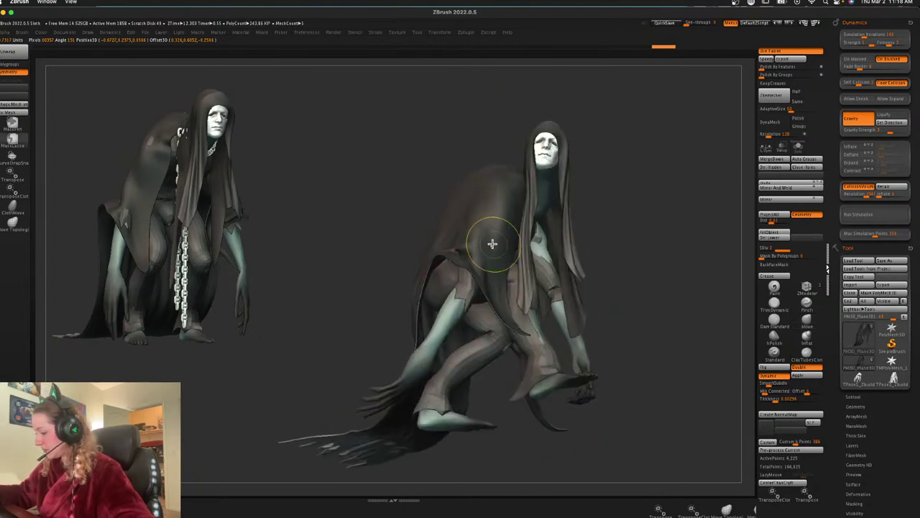
# Show and hide the chain subtool in the subtool list, and reduce the visible subtool count to 13
pyautogui.click(854, 396)
pyautogui.scroll(2, 900, 125)
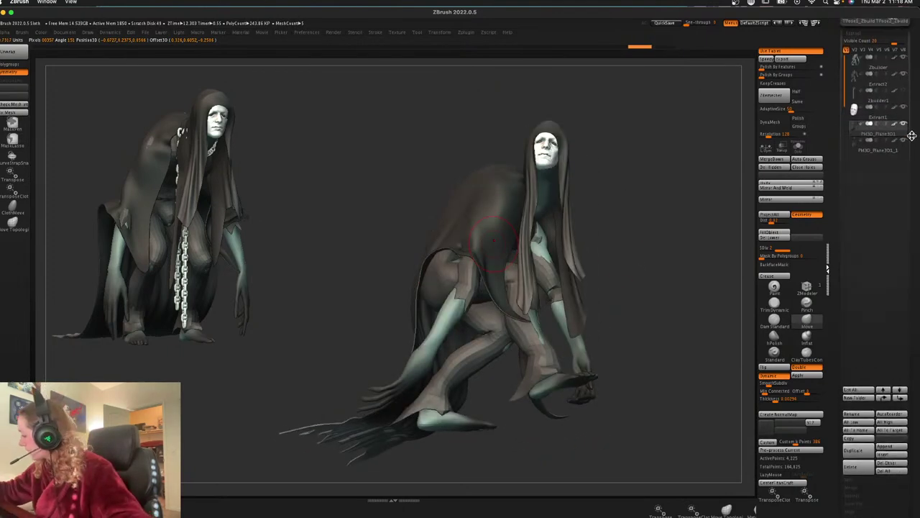
pyautogui.moveTo(723, 220); pyautogui.dragTo(690, 246)
pyautogui.click(903, 113)
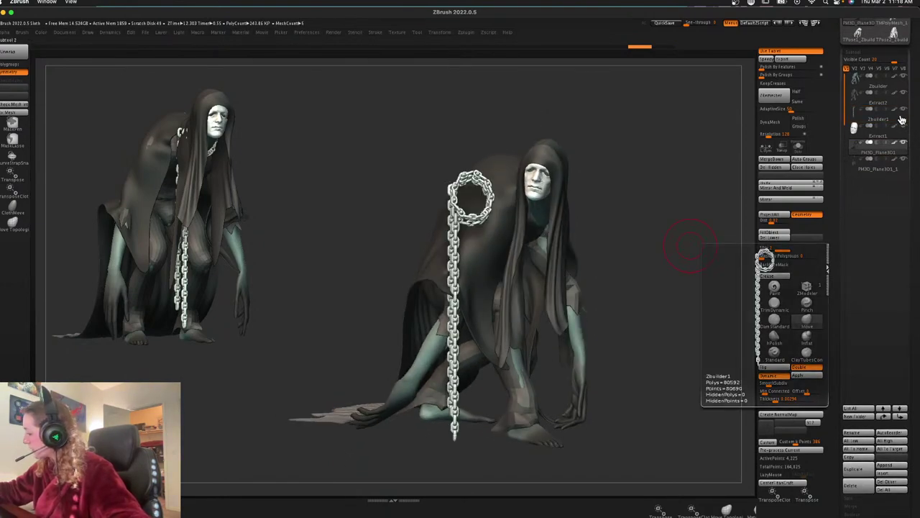
pyautogui.click(903, 113)
pyautogui.moveTo(911, 123); pyautogui.dragTo(910, 161)
pyautogui.moveTo(883, 99); pyautogui.dragTo(878, 98)
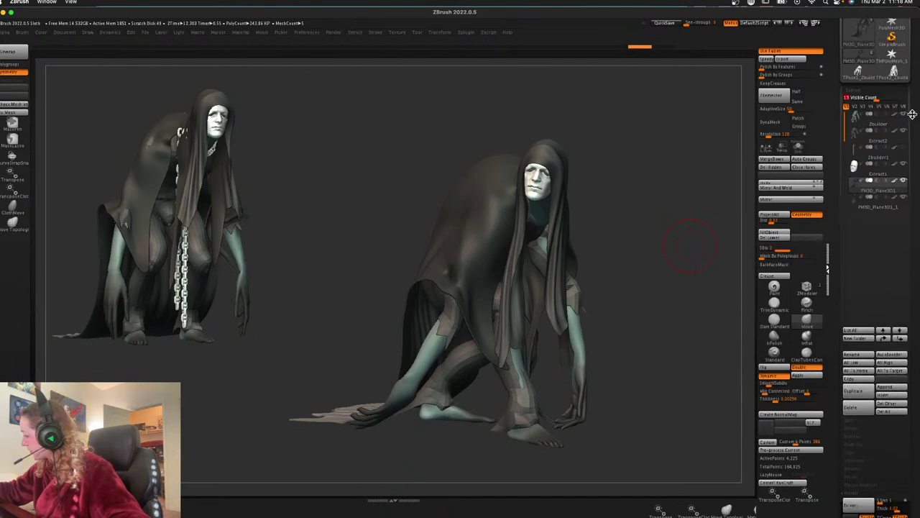
# Recalculate the collision volume in the Dynamics settings
pyautogui.scroll(15, 899, 179)
pyautogui.click(898, 188)
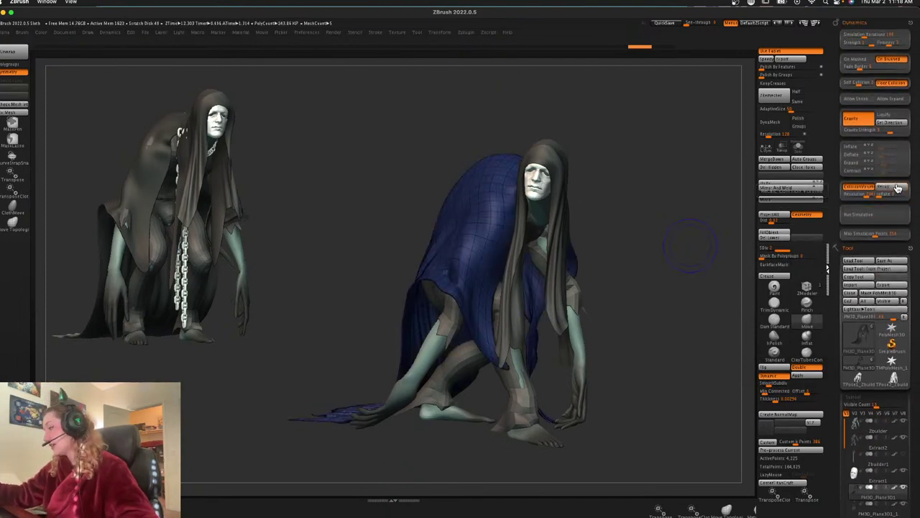
pyautogui.hotkey('shift', 'f')
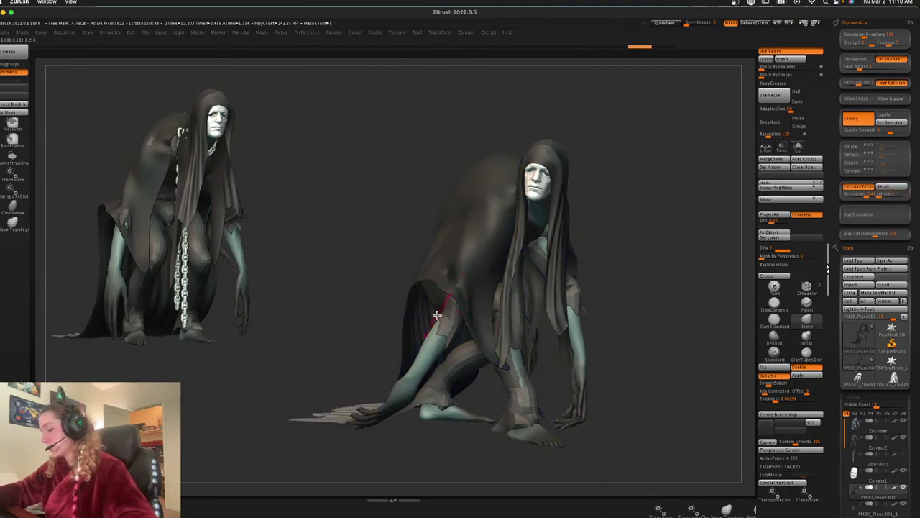
# Try pulling the cape downward with the TransposeCloth gizmo, and undo the pull
pyautogui.press('w')
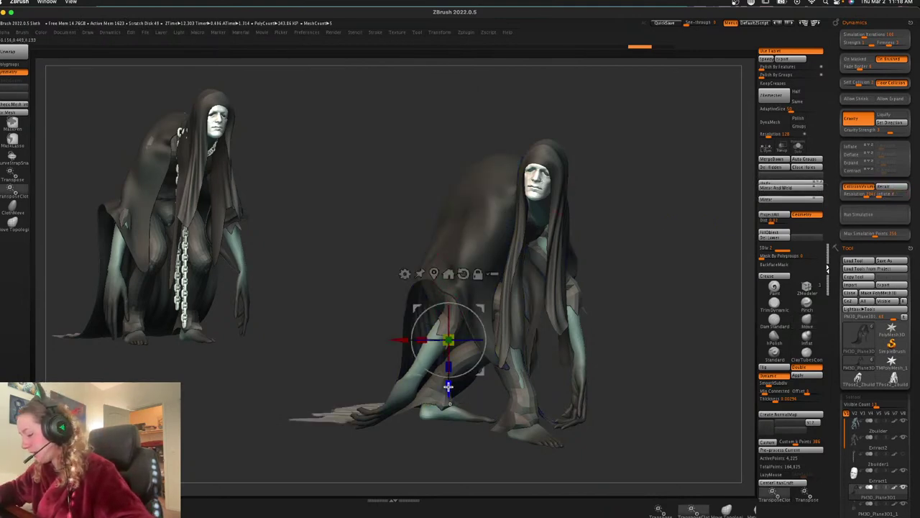
pyautogui.moveTo(448, 384); pyautogui.dragTo(450, 405)
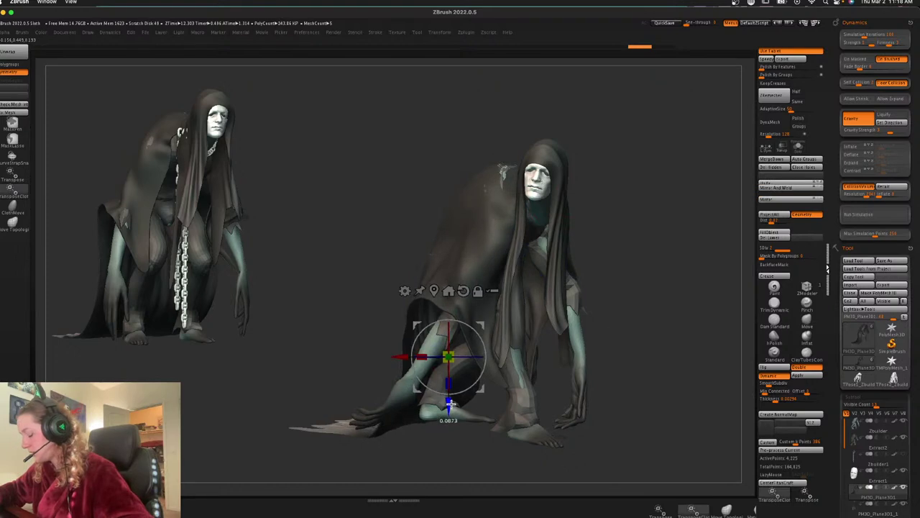
pyautogui.hotkey('ctrl', 'z')
# Reset the gizmo's orientation and reposition it at the middle of the cape
pyautogui.moveTo(661, 248); pyautogui.dragTo(643, 251)
pyautogui.keyDown('alt'); pyautogui.click(463, 274); pyautogui.keyUp('alt')
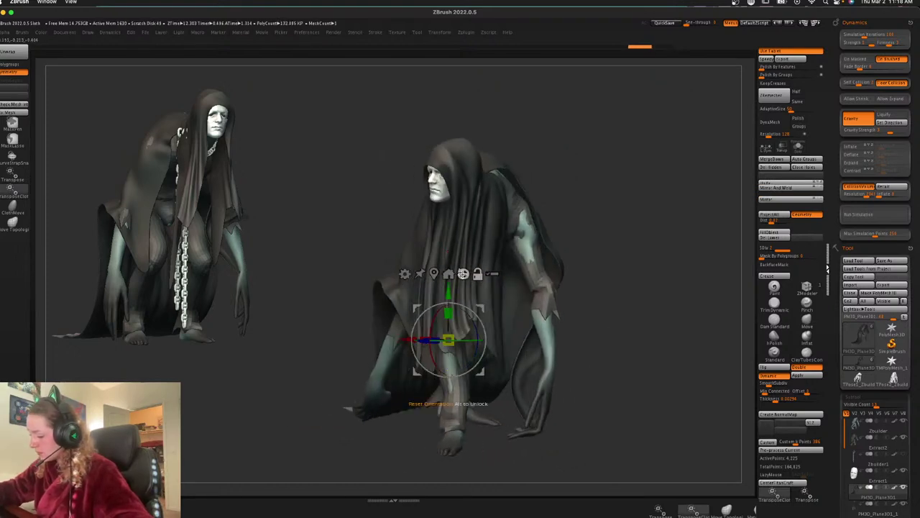
pyautogui.keyDown('alt'); pyautogui.moveTo(481, 308); pyautogui.dragTo(503, 221); pyautogui.keyUp('alt')
pyautogui.keyDown('alt'); pyautogui.moveTo(486, 251); pyautogui.dragTo(510, 246); pyautogui.keyUp('alt')
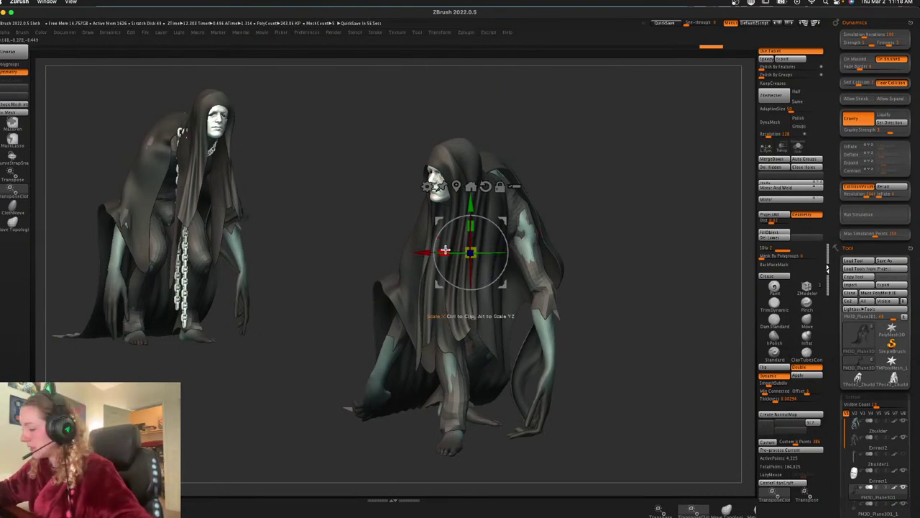
# Scale the cape inward along X and pull it down about 0.05 with TransposeCloth
pyautogui.moveTo(445, 250); pyautogui.dragTo(460, 249)
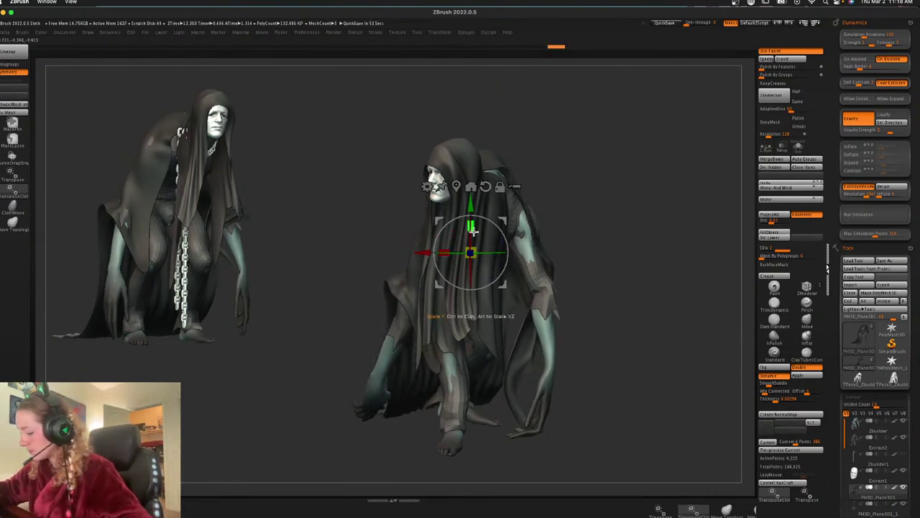
pyautogui.moveTo(470, 209); pyautogui.dragTo(470, 219)
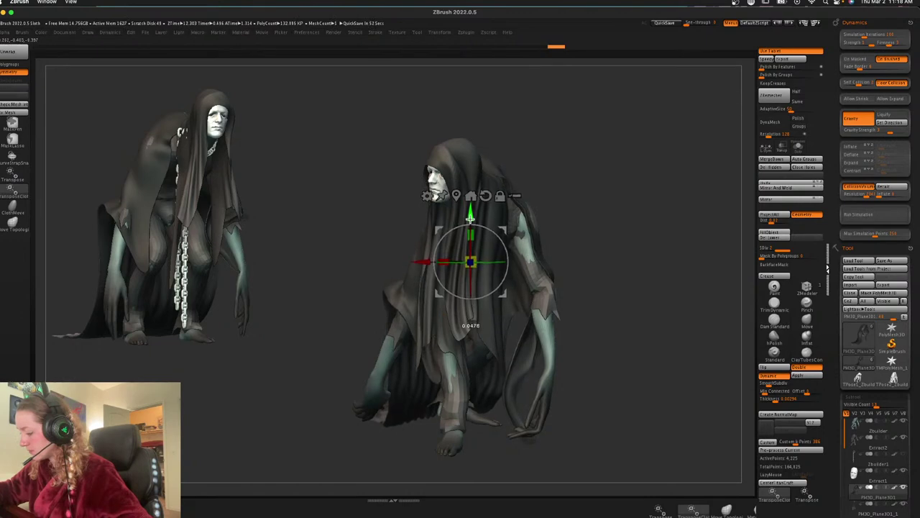
pyautogui.moveTo(639, 242); pyautogui.dragTo(670, 248)
# Switch to the Move brush and adjust the cape's edge beside the arm
pyautogui.press('space')
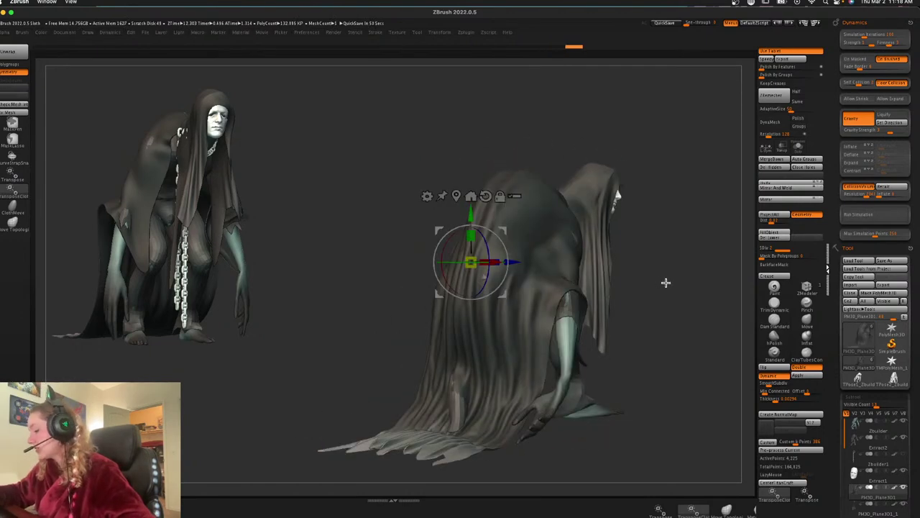
pyautogui.moveTo(665, 282); pyautogui.dragTo(657, 280)
pyautogui.press('b')
pyautogui.press('m')
pyautogui.press('v')
pyautogui.press('space')
pyautogui.moveTo(551, 293)
pyautogui.mouseDown()
pyautogui.moveTo(555, 285)
pyautogui.moveTo(556, 296)
pyautogui.mouseUp()
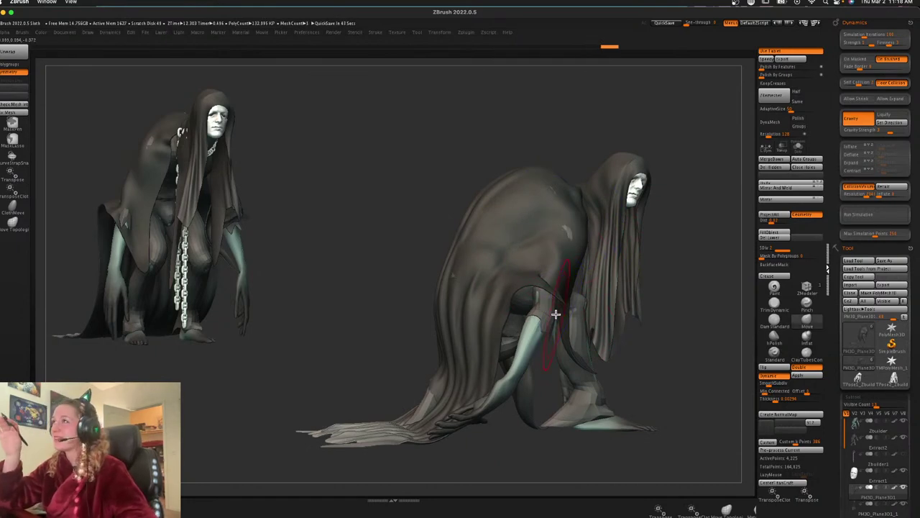
# Pull the cape's front edge down over the upper arm with the Move brush
pyautogui.moveTo(683, 264); pyautogui.dragTo(707, 214)
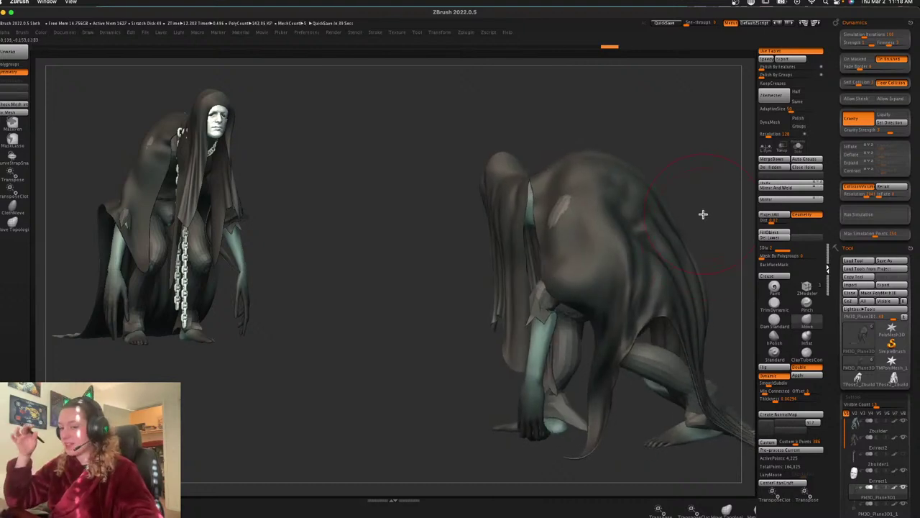
pyautogui.moveTo(703, 213); pyautogui.dragTo(668, 217)
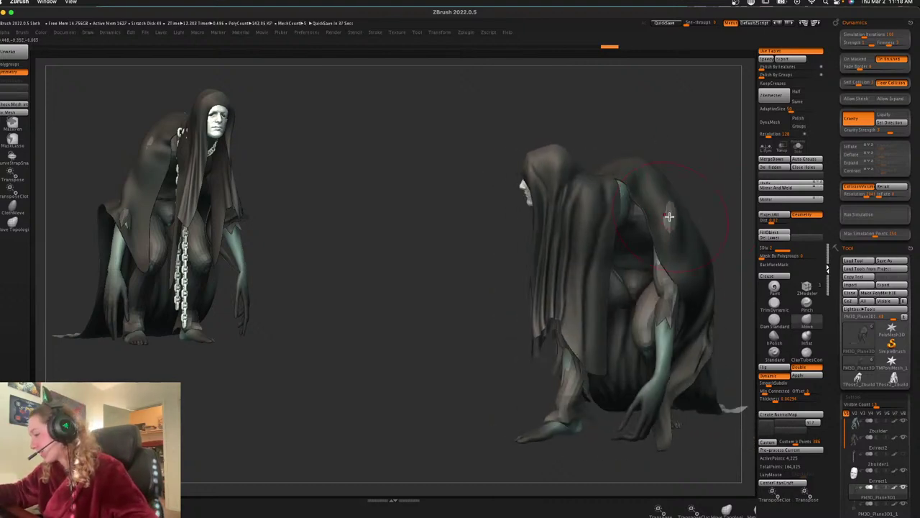
pyautogui.moveTo(700, 166); pyautogui.dragTo(540, 228)
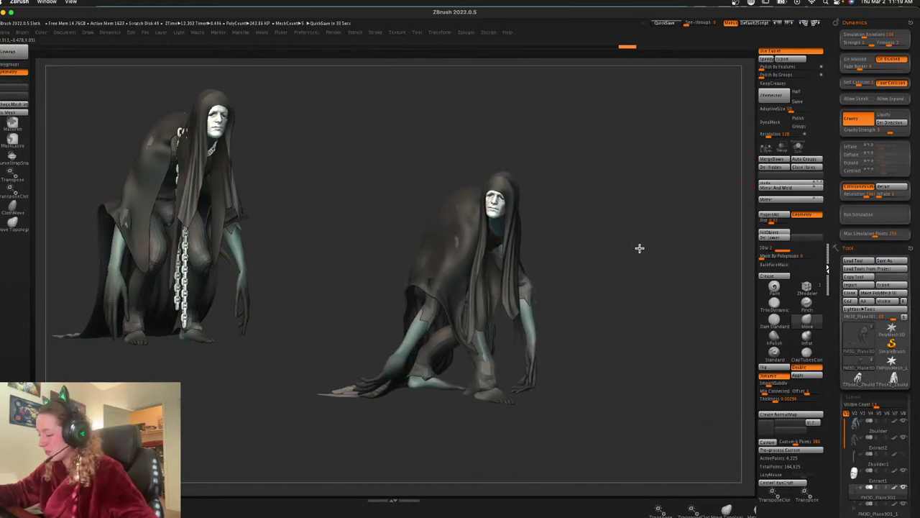
pyautogui.keyDown('alt'); pyautogui.moveTo(639, 249); pyautogui.dragTo(617, 239); pyautogui.keyUp('alt')
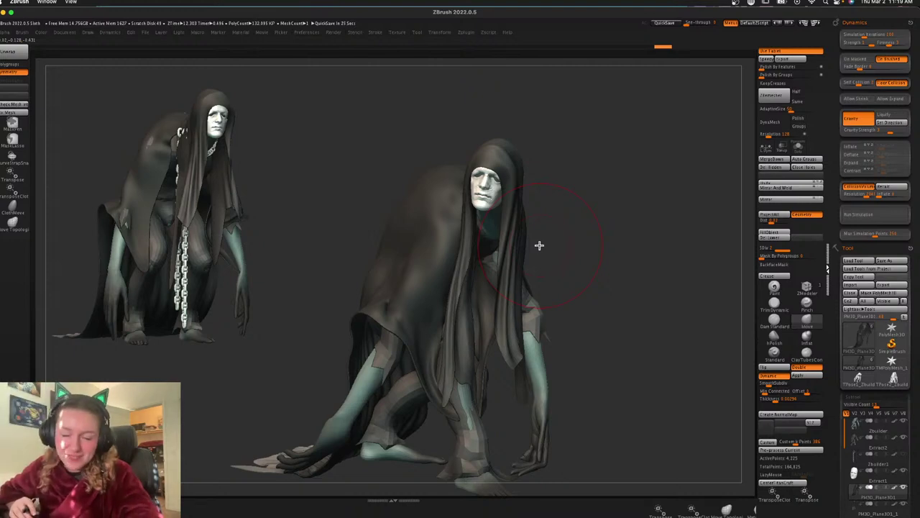
pyautogui.hotkey('shift', 'f')
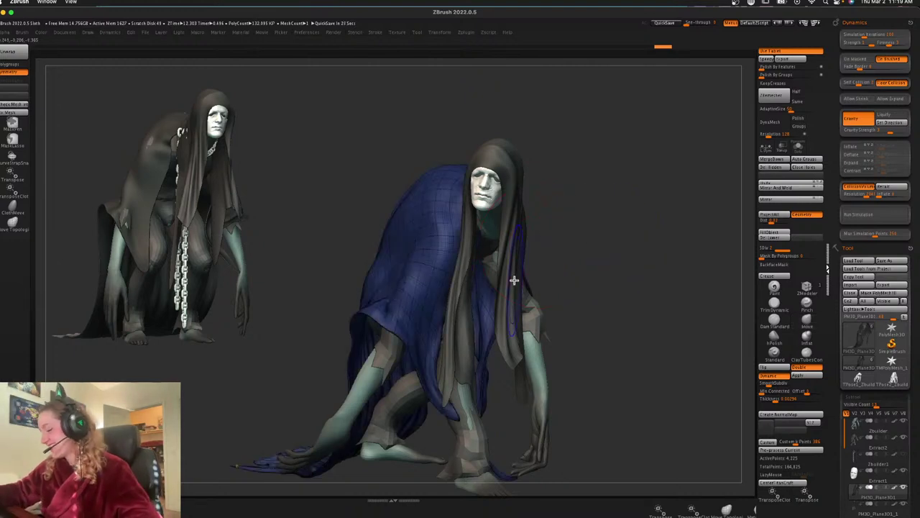
pyautogui.hotkey('shift', 'f')
pyautogui.moveTo(391, 307)
pyautogui.mouseDown()
pyautogui.moveTo(396, 318)
pyautogui.moveTo(360, 308)
pyautogui.moveTo(387, 347)
pyautogui.moveTo(396, 324)
pyautogui.moveTo(396, 337)
pyautogui.mouseUp()
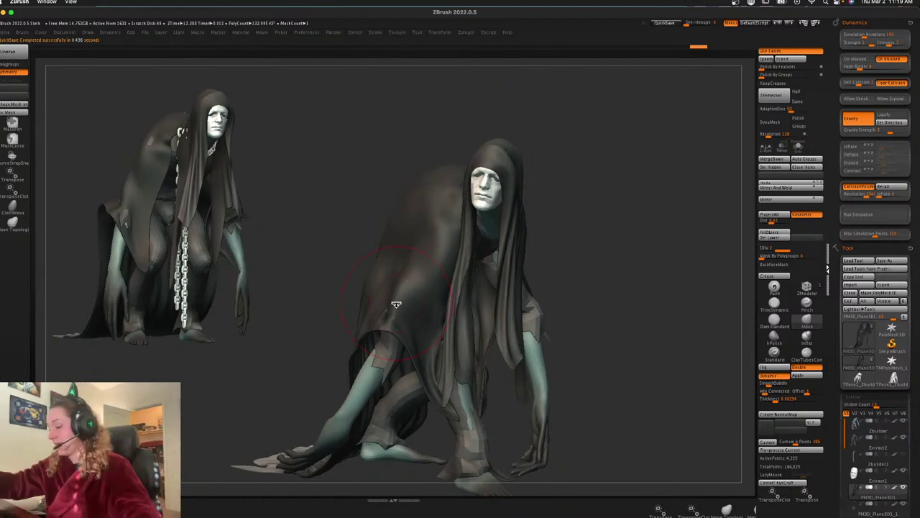
# Select the clothing subtool Extract2 and enable Dynamic Subdivision on it
pyautogui.keyDown('alt'); pyautogui.moveTo(598, 246); pyautogui.dragTo(596, 240); pyautogui.keyUp('alt')
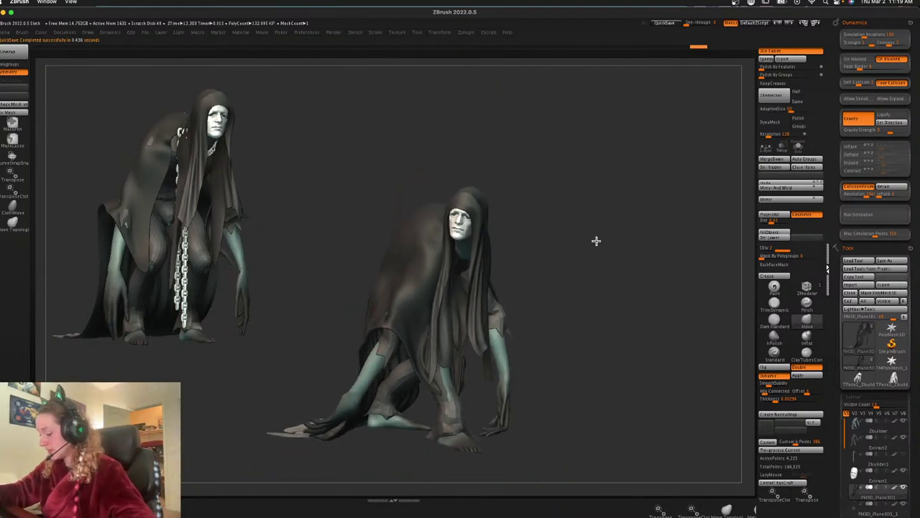
pyautogui.keyDown('alt'); pyautogui.click(458, 409); pyautogui.keyUp('alt')
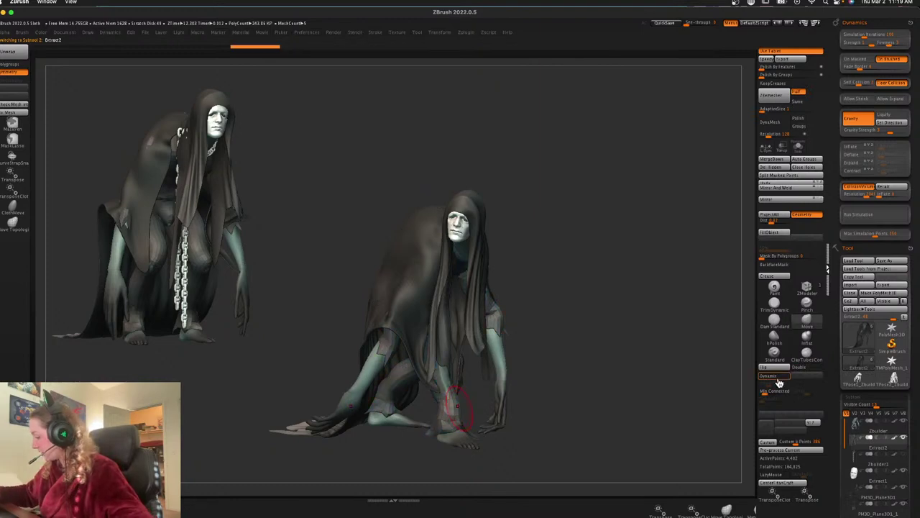
pyautogui.click(778, 378)
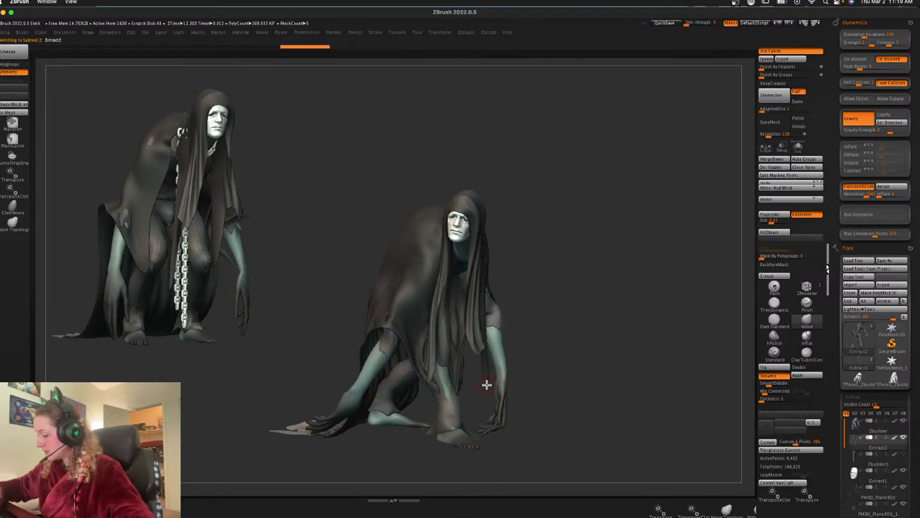
pyautogui.keyDown('alt'); pyautogui.click(487, 384); pyautogui.keyUp('alt')
# Isolate the Extract2 subtool to examine its smoothed shape, and check the full figure with all subtools shown
pyautogui.click(798, 147)
pyautogui.moveTo(588, 319); pyautogui.dragTo(611, 315)
pyautogui.click(798, 147)
pyautogui.moveTo(651, 281); pyautogui.dragTo(651, 281)
pyautogui.moveTo(491, 244); pyautogui.dragTo(489, 231)
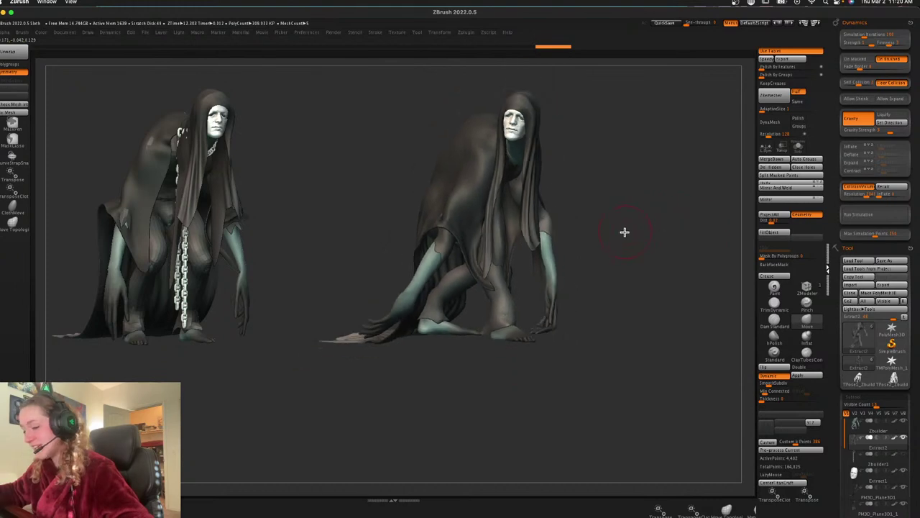
pyautogui.press('space')
pyautogui.press('space')
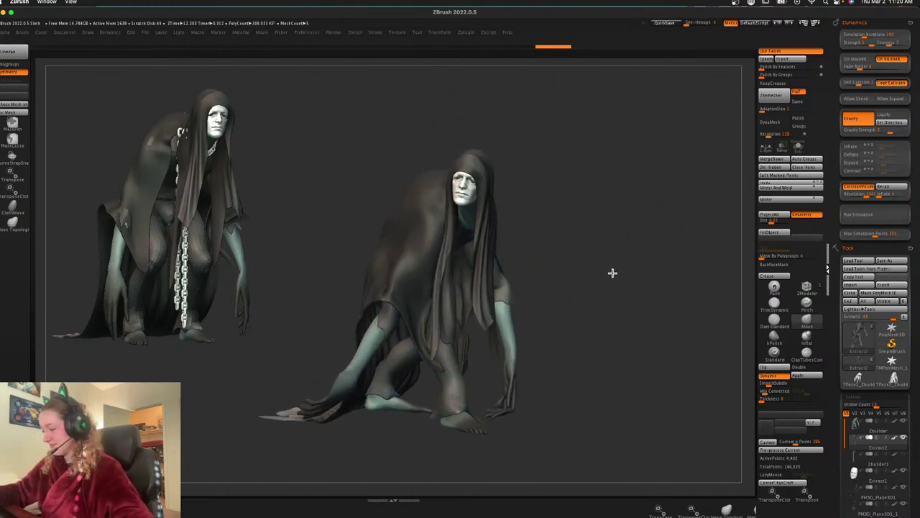
pyautogui.moveTo(615, 272); pyautogui.dragTo(580, 276)
# Select the cape subtool PM3D_Plane3D1, turn off its Dynamic Subdivision, and isolate it with Solo
pyautogui.keyDown('alt'); pyautogui.click(412, 302); pyautogui.keyUp('alt')
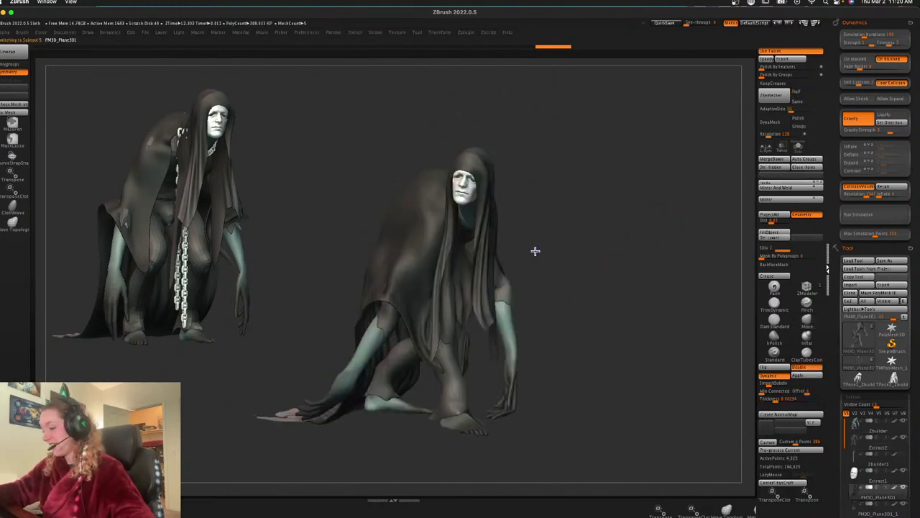
pyautogui.hotkey('shift', 'f')
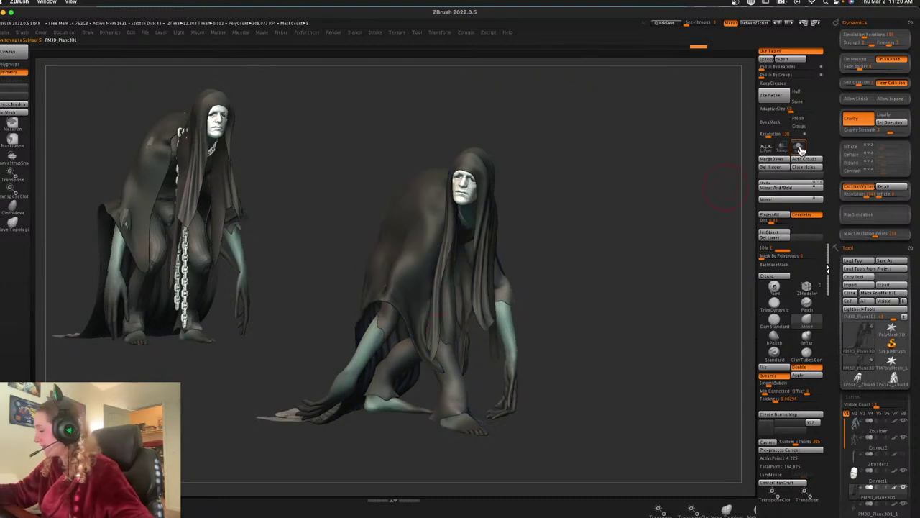
pyautogui.click(800, 148)
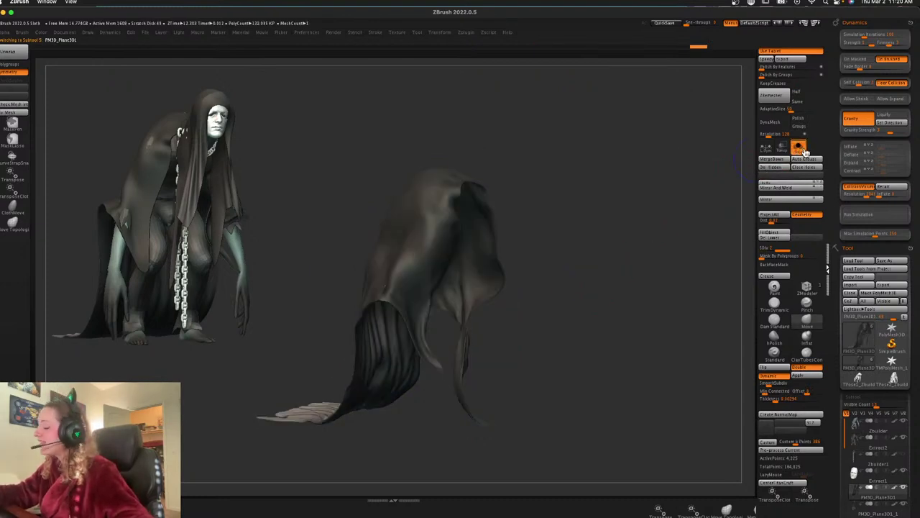
pyautogui.click(803, 150)
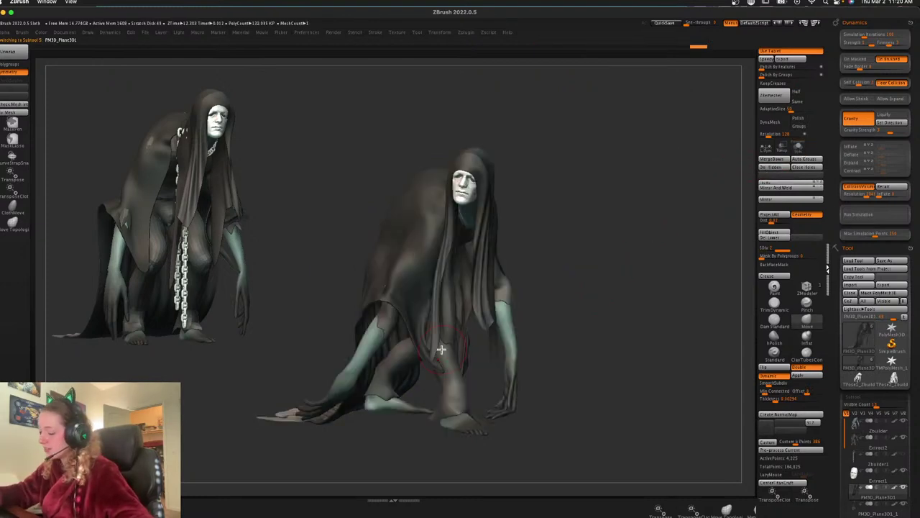
pyautogui.click(781, 376)
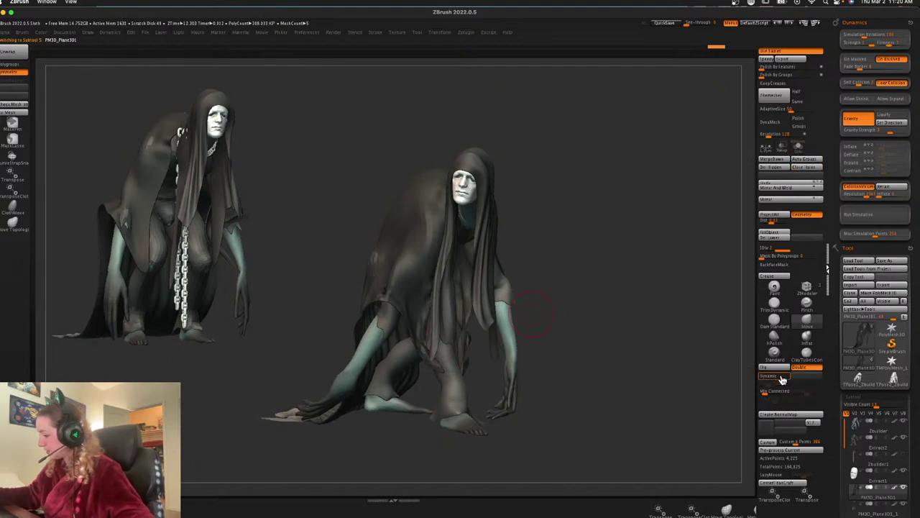
pyautogui.click(798, 148)
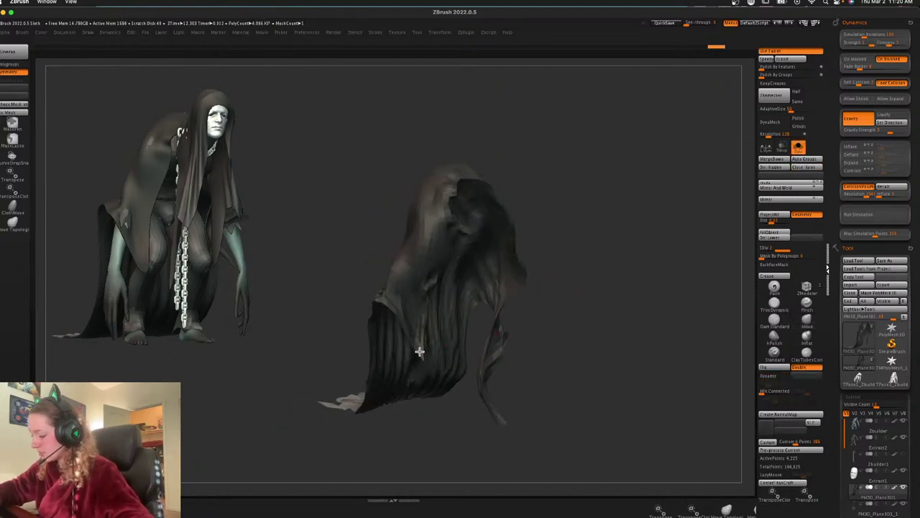
# Pull the cape's hanging front corner up and inward with the Move brush, and show all subtools again
pyautogui.moveTo(418, 346); pyautogui.dragTo(403, 314)
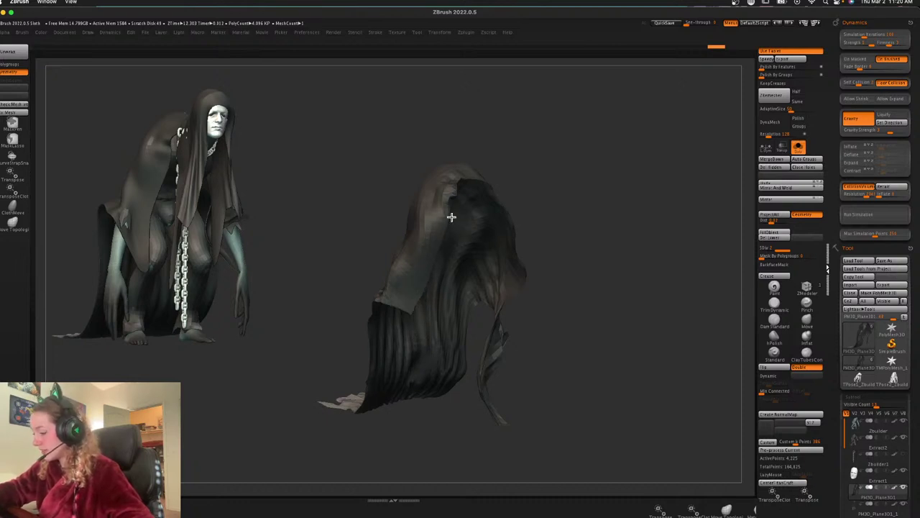
pyautogui.press('b')
pyautogui.press('m')
pyautogui.press('v')
pyautogui.moveTo(401, 265)
pyautogui.mouseDown()
pyautogui.moveTo(386, 279)
pyautogui.moveTo(427, 243)
pyautogui.moveTo(430, 260)
pyautogui.mouseUp()
pyautogui.click(805, 158)
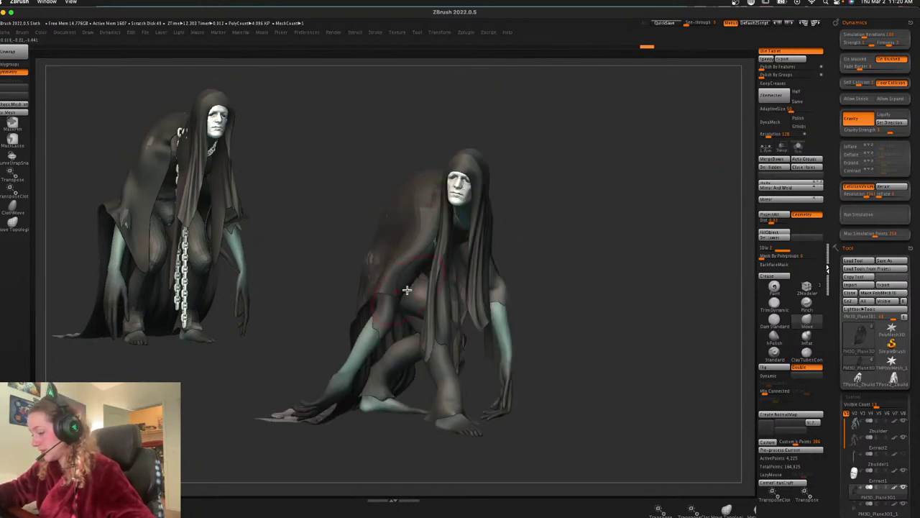
# Move the cape's front edge down over the upper arm, adjust its shoulder area, and re-enable Dynamic Subdivision
pyautogui.moveTo(395, 294); pyautogui.dragTo(380, 339)
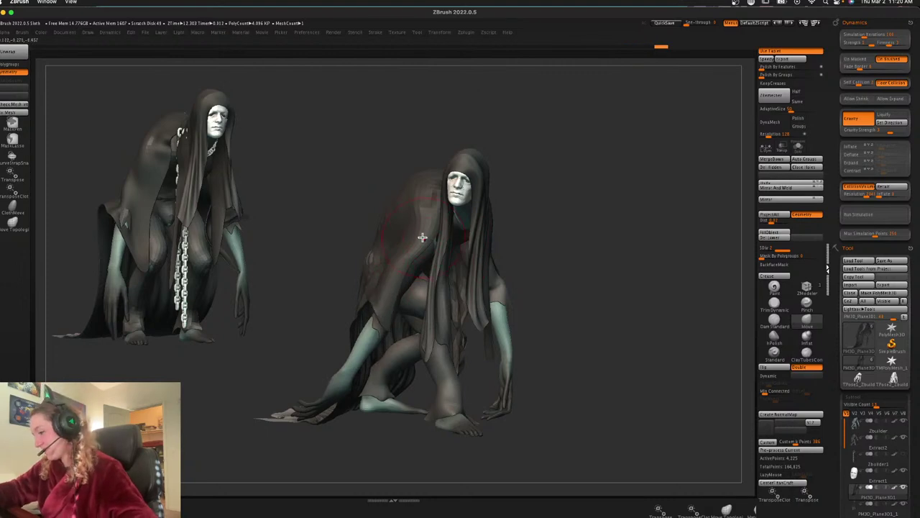
pyautogui.moveTo(422, 237); pyautogui.dragTo(398, 224)
pyautogui.moveTo(402, 296); pyautogui.dragTo(399, 336)
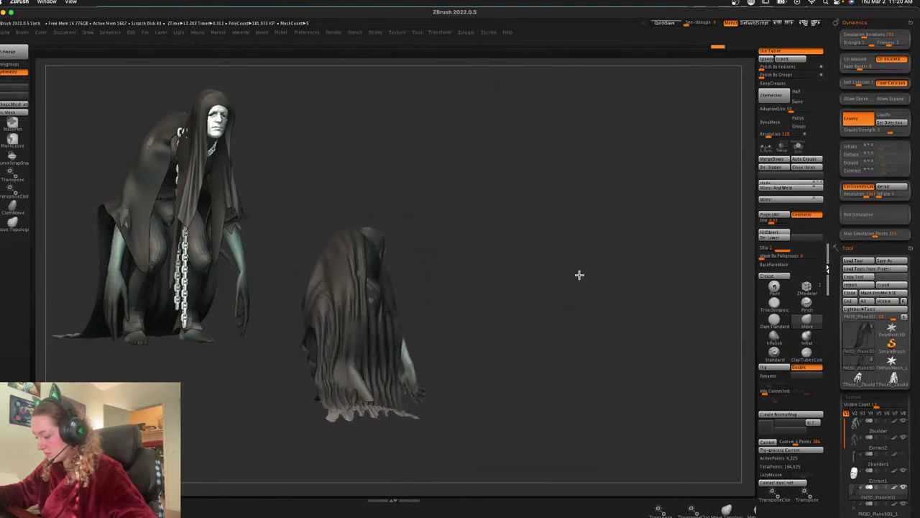
pyautogui.click(775, 374)
# Reshape the cape's trailing hem on the ground with the Move brush, undoing the first stroke
pyautogui.press('space')
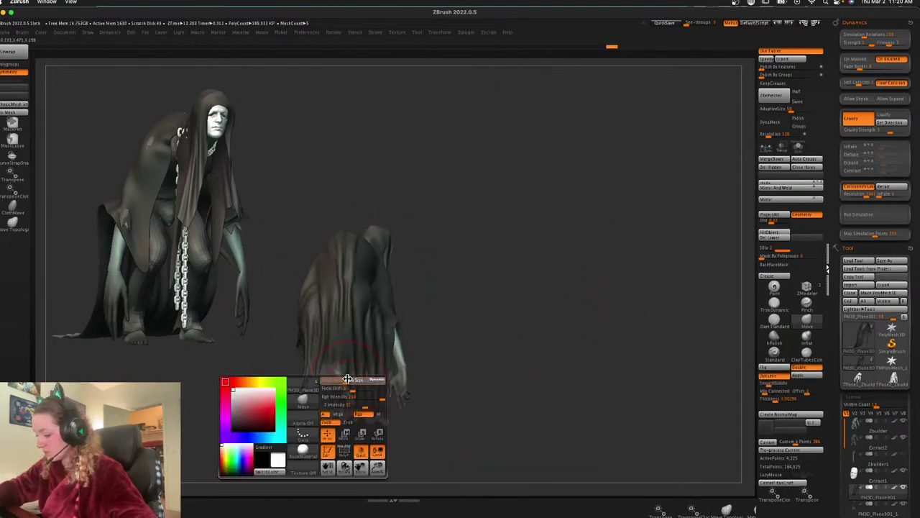
pyautogui.moveTo(455, 314); pyautogui.dragTo(417, 347)
pyautogui.press('super+z')
pyautogui.moveTo(384, 372)
pyautogui.mouseDown()
pyautogui.moveTo(323, 410)
pyautogui.moveTo(370, 403)
pyautogui.mouseUp()
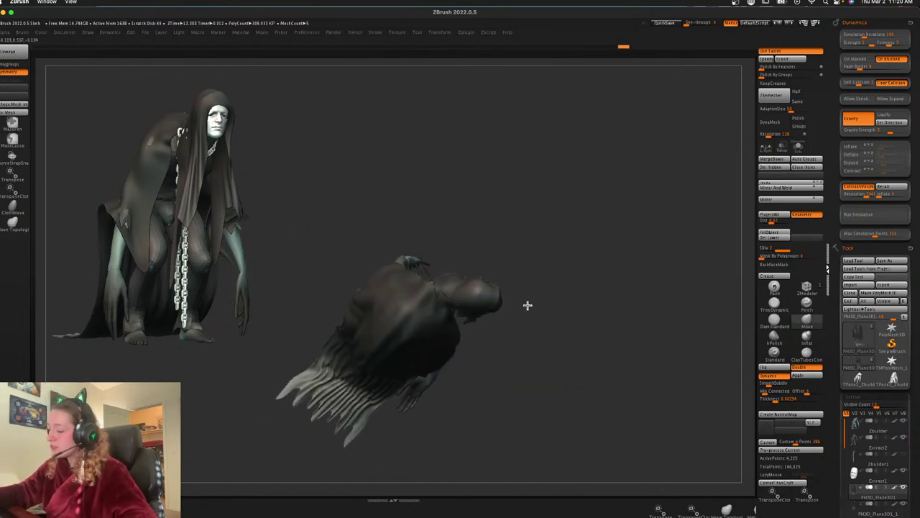
pyautogui.press('space')
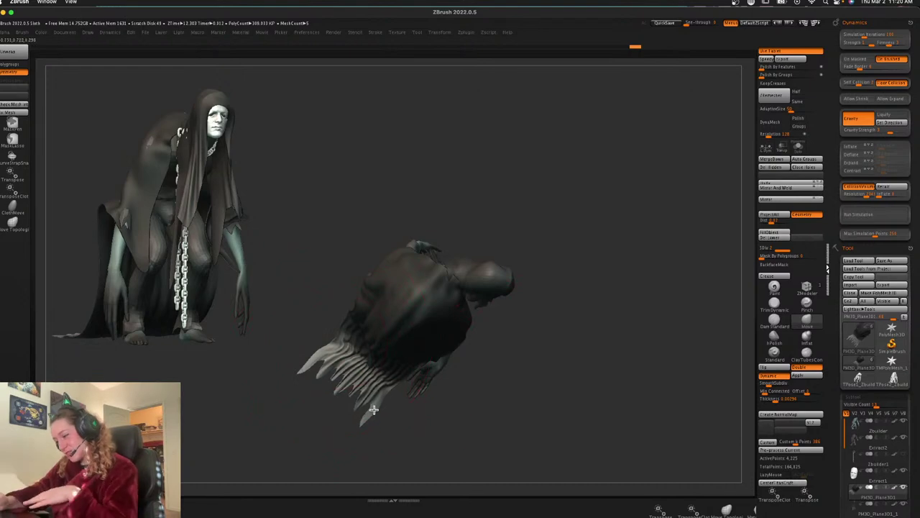
# Adjust the cape's front edge beside the shoulder with the Move brush
pyautogui.moveTo(623, 252)
pyautogui.mouseDown()
pyautogui.moveTo(623, 238)
pyautogui.moveTo(614, 283)
pyautogui.moveTo(604, 273)
pyautogui.mouseUp()
pyautogui.press('space')
pyautogui.moveTo(417, 268); pyautogui.dragTo(434, 271)
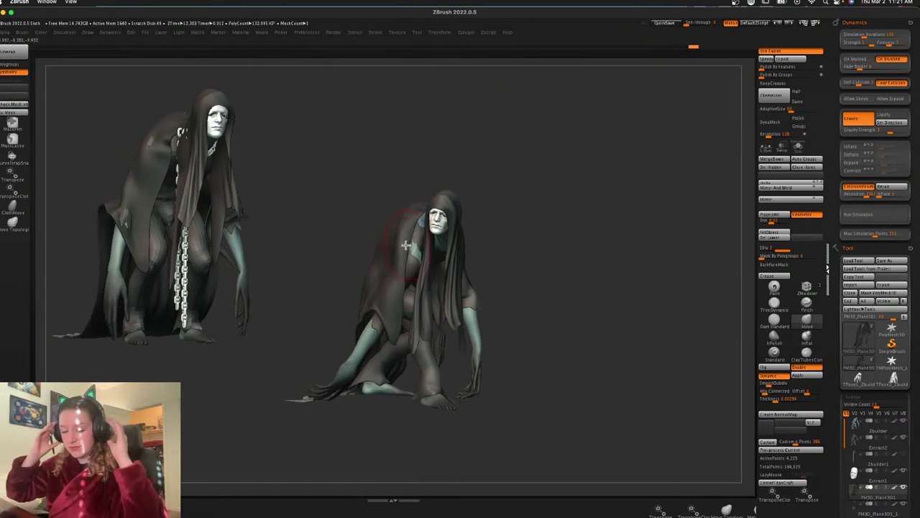
# Isolate the cape, deepen its front folds with the TransposeCloth gizmo, and show all subtools again
pyautogui.hotkey('shift', 'f')
pyautogui.hotkey('shift', 'f')
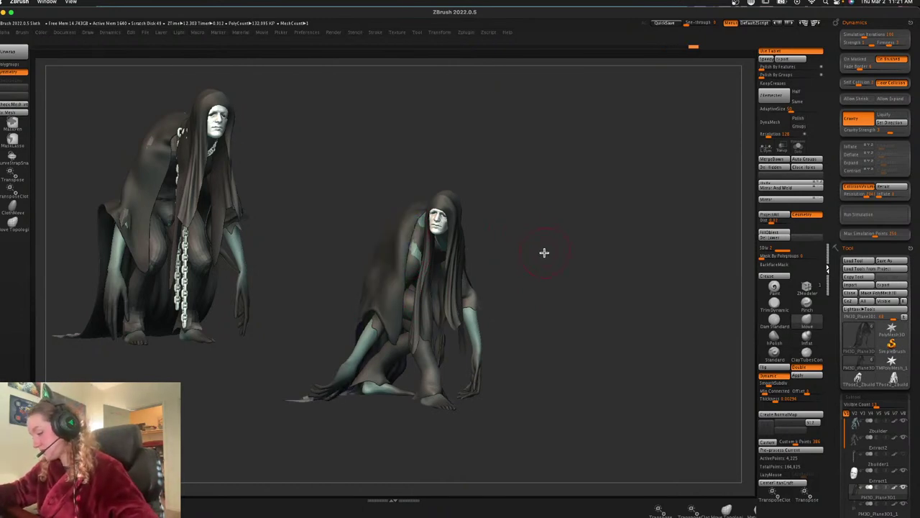
pyautogui.press('w')
pyautogui.press('q')
pyautogui.moveTo(545, 254)
pyautogui.mouseDown()
pyautogui.moveTo(552, 263)
pyautogui.moveTo(475, 271)
pyautogui.mouseUp()
pyautogui.click(798, 146)
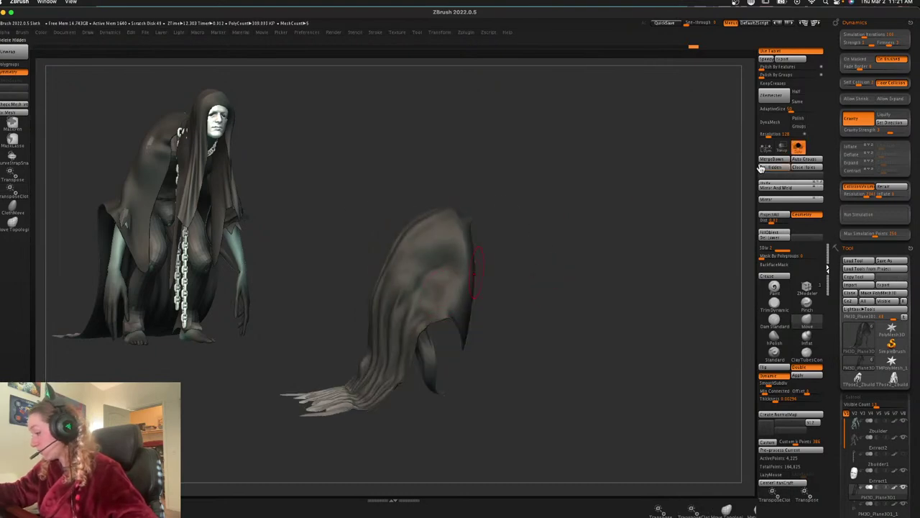
pyautogui.moveTo(536, 279)
pyautogui.mouseDown()
pyautogui.moveTo(505, 286)
pyautogui.moveTo(467, 212)
pyautogui.mouseUp()
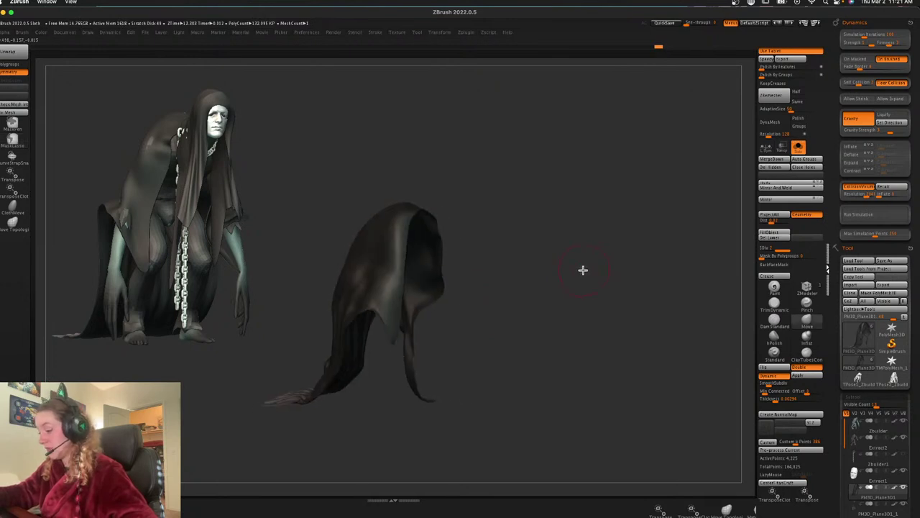
pyautogui.press('w')
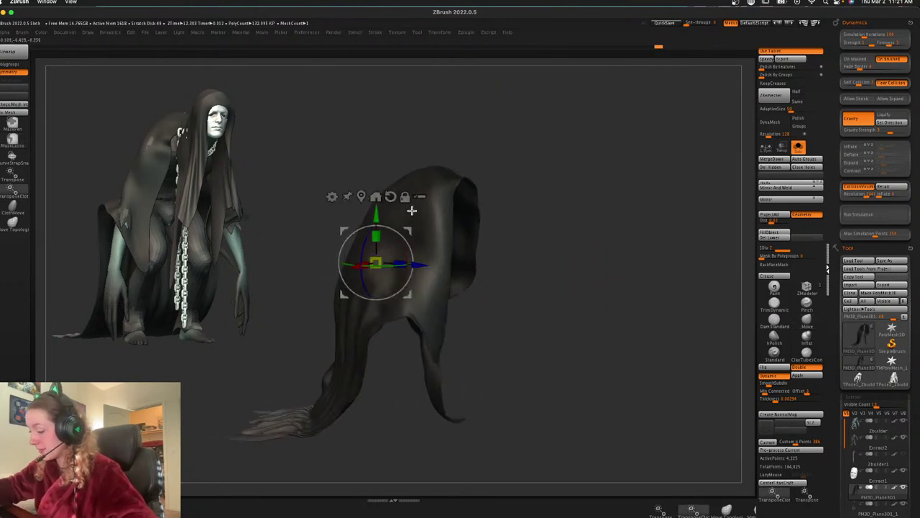
pyautogui.keyDown('alt'); pyautogui.click(426, 284); pyautogui.keyUp('alt')
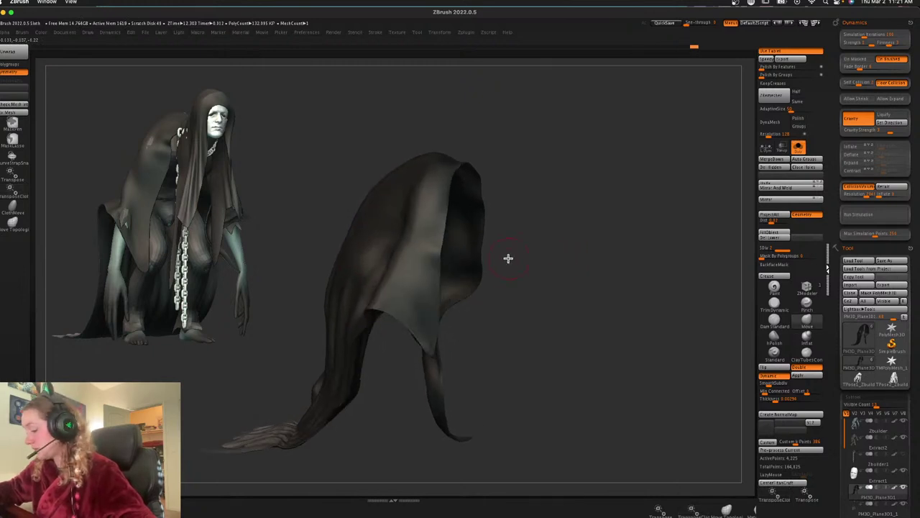
pyautogui.keyDown('alt'); pyautogui.moveTo(445, 280); pyautogui.dragTo(440, 279); pyautogui.keyUp('alt')
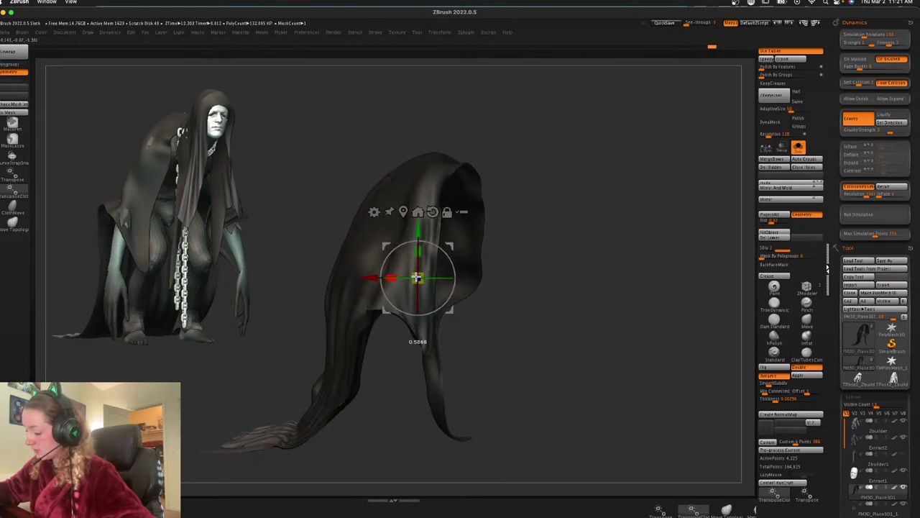
pyautogui.moveTo(415, 238); pyautogui.dragTo(414, 245)
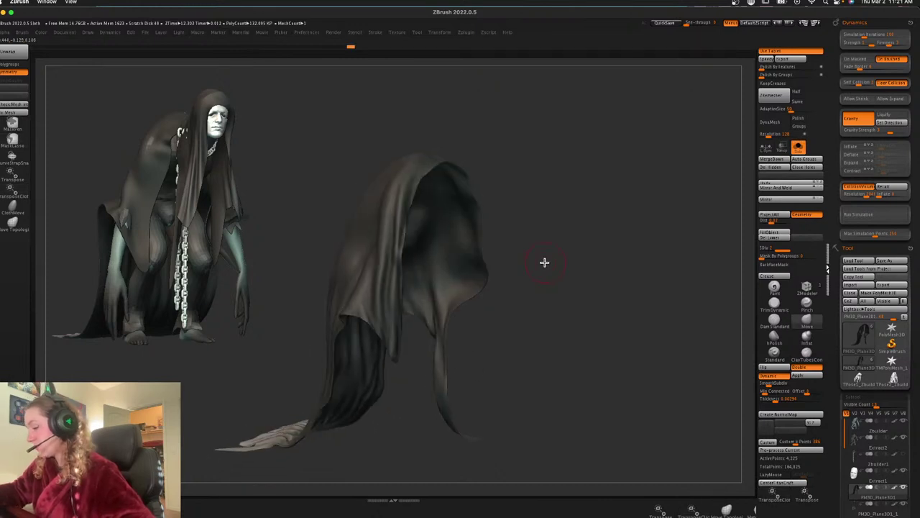
pyautogui.click(799, 149)
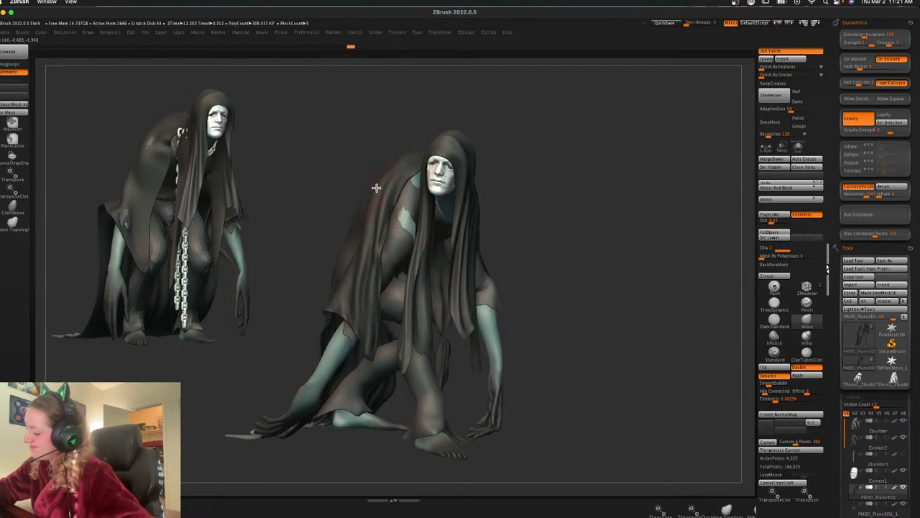
# Nudge the cape over the shoulder with the Move brush and smooth the folds across its back
pyautogui.keyDown('ctrl'); pyautogui.moveTo(263, 194); pyautogui.dragTo(432, 301); pyautogui.keyUp('ctrl')
pyautogui.hotkey('ctrl', 'z')
pyautogui.moveTo(375, 239)
pyautogui.mouseDown()
pyautogui.moveTo(386, 241)
pyautogui.moveTo(390, 226)
pyautogui.mouseUp()
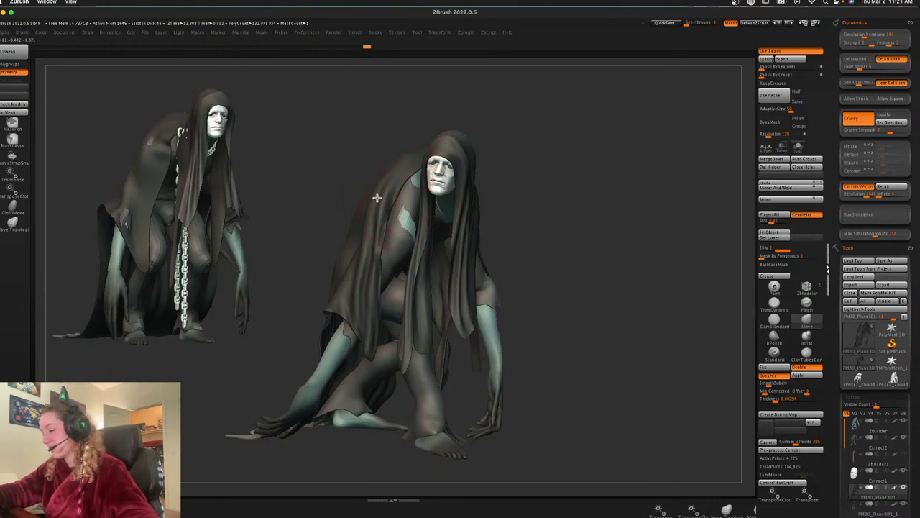
pyautogui.press('space')
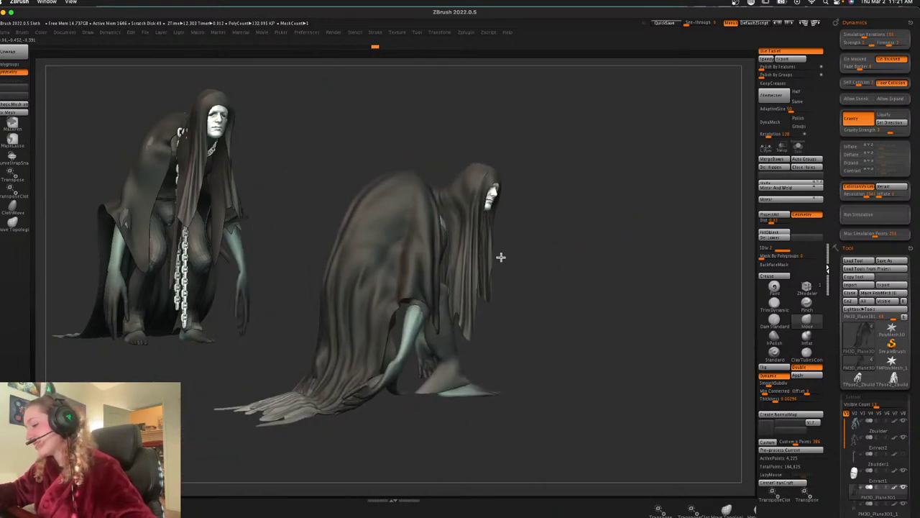
pyautogui.moveTo(501, 257); pyautogui.dragTo(502, 259)
pyautogui.keyDown('shift'); pyautogui.moveTo(407, 235); pyautogui.dragTo(417, 184); pyautogui.keyUp('shift')
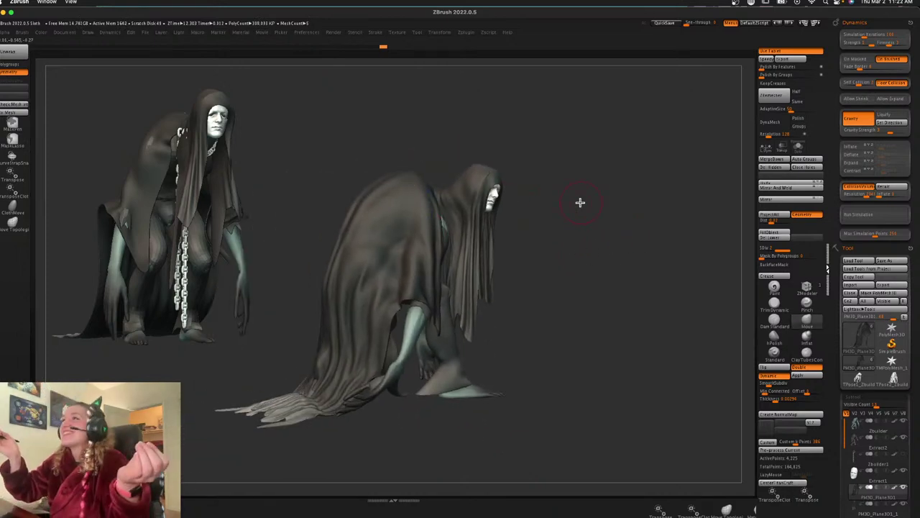
pyautogui.moveTo(580, 202); pyautogui.dragTo(575, 288)
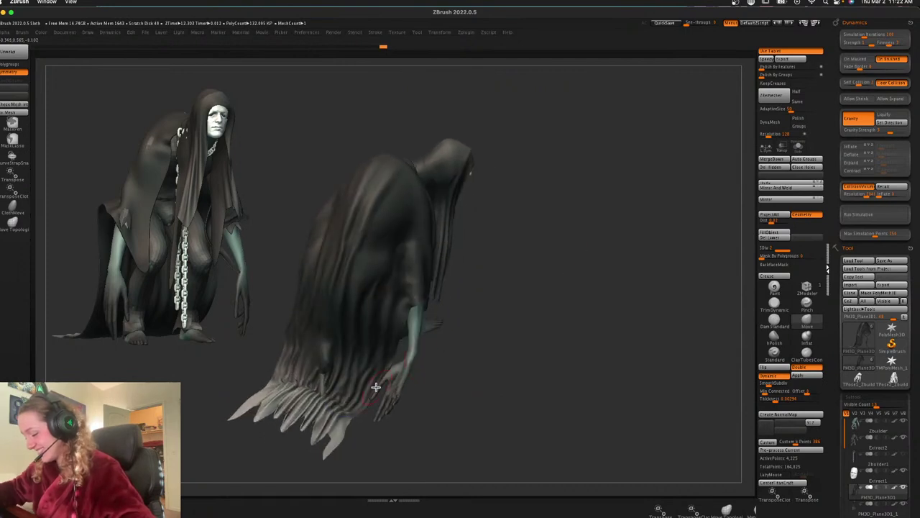
pyautogui.keyDown('shift'); pyautogui.moveTo(295, 381); pyautogui.dragTo(337, 394); pyautogui.keyUp('shift')
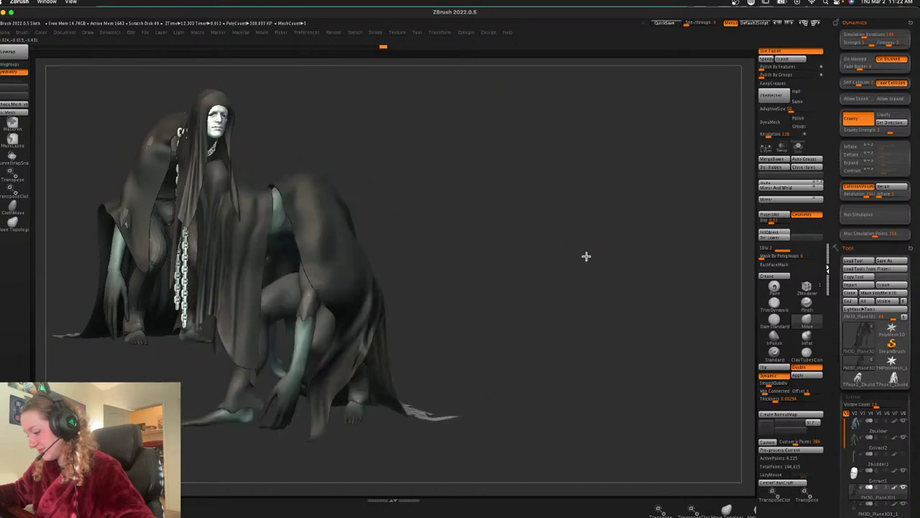
# Isolate the cape, lasso-mask its lower front corner, invert the mask, and form folds in its side with the TransposeCloth gizmo
pyautogui.click(798, 148)
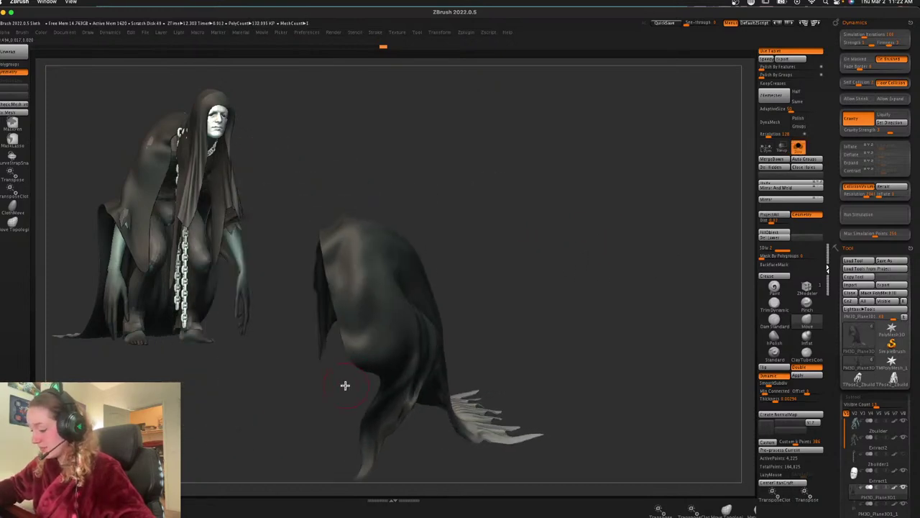
pyautogui.moveTo(518, 227); pyautogui.dragTo(517, 237)
pyautogui.moveTo(556, 277)
pyautogui.keyDown('alt'); pyautogui.mouseDown()
pyautogui.moveTo(602, 118)
pyautogui.moveTo(507, 191)
pyautogui.mouseUp(); pyautogui.keyUp('alt')
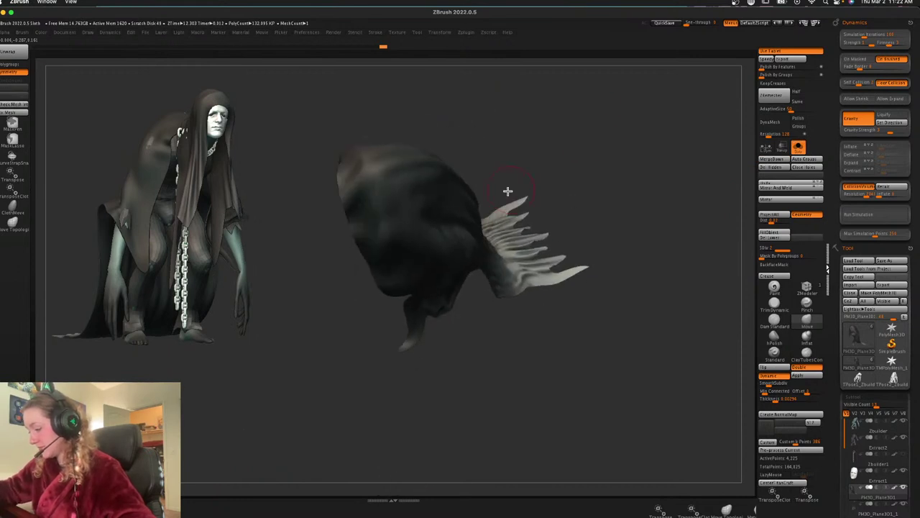
pyautogui.moveTo(341, 307)
pyautogui.keyDown('ctrl'); pyautogui.mouseDown()
pyautogui.moveTo(340, 198)
pyautogui.moveTo(405, 223)
pyautogui.moveTo(379, 310)
pyautogui.mouseUp(); pyautogui.keyUp('ctrl')
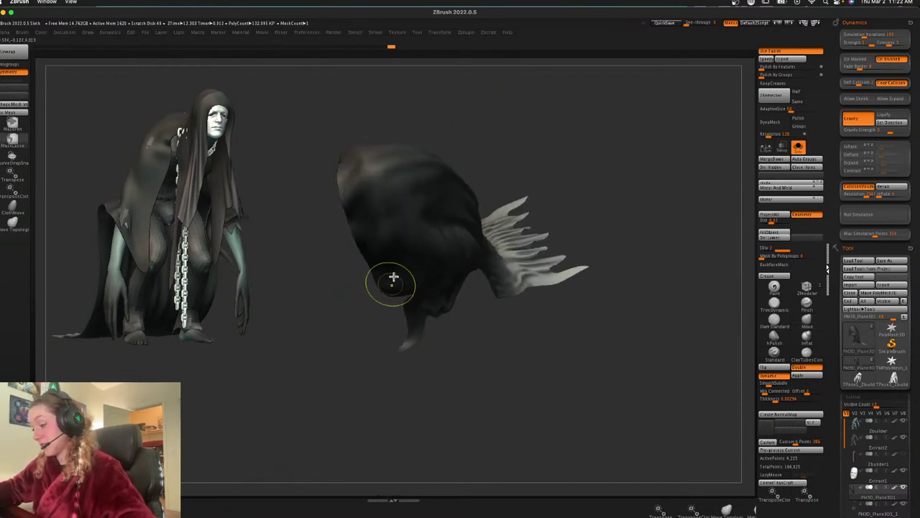
pyautogui.moveTo(589, 234)
pyautogui.mouseDown()
pyautogui.moveTo(587, 172)
pyautogui.moveTo(610, 179)
pyautogui.moveTo(603, 222)
pyautogui.mouseUp()
pyautogui.keyDown('ctrl'); pyautogui.click(587, 172); pyautogui.keyUp('ctrl')
pyautogui.press('w')
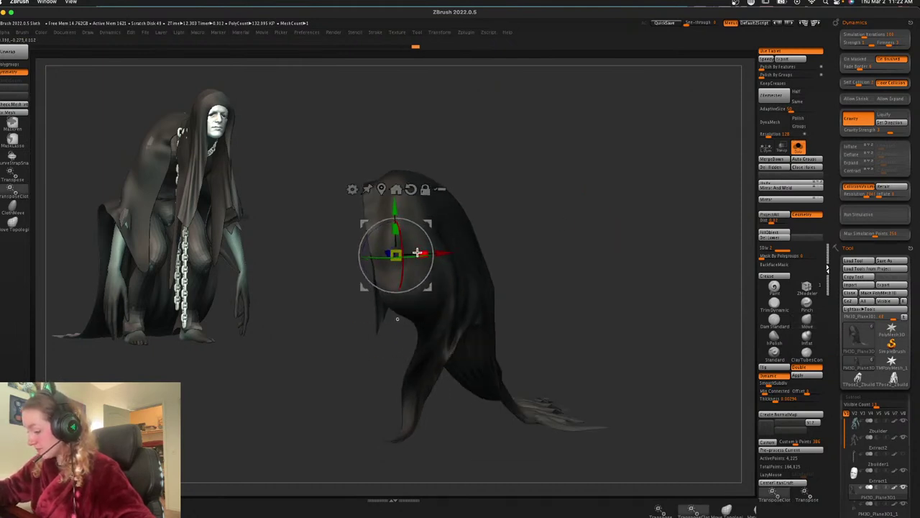
pyautogui.press('q')
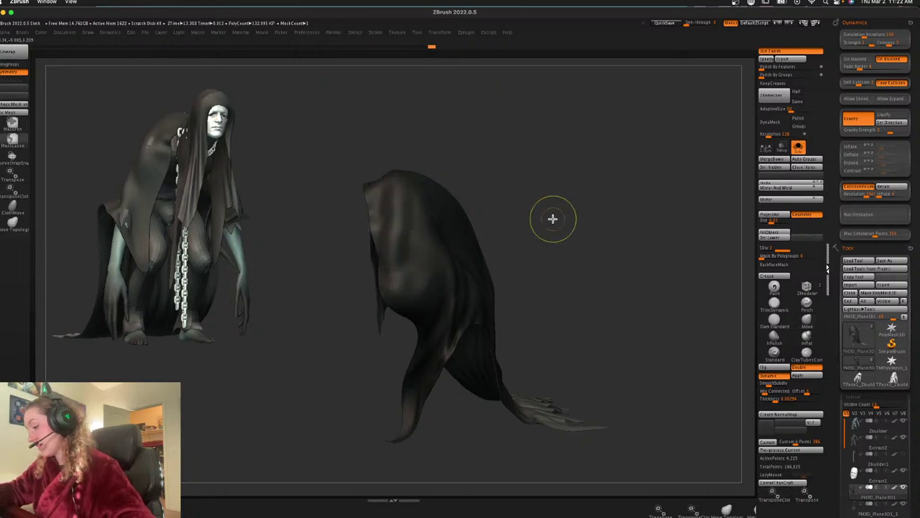
# Remask the cape's front hem area, rework the side folds with the TransposeCloth gizmo, and show all subtools with Dynamic Subdivision on
pyautogui.moveTo(553, 219)
pyautogui.keyDown('ctrl'); pyautogui.mouseDown()
pyautogui.moveTo(559, 215)
pyautogui.moveTo(555, 235)
pyautogui.mouseUp(); pyautogui.keyUp('ctrl')
pyautogui.moveTo(316, 335)
pyautogui.keyDown('ctrl'); pyautogui.mouseDown()
pyautogui.moveTo(359, 238)
pyautogui.moveTo(404, 317)
pyautogui.mouseUp(); pyautogui.keyUp('ctrl')
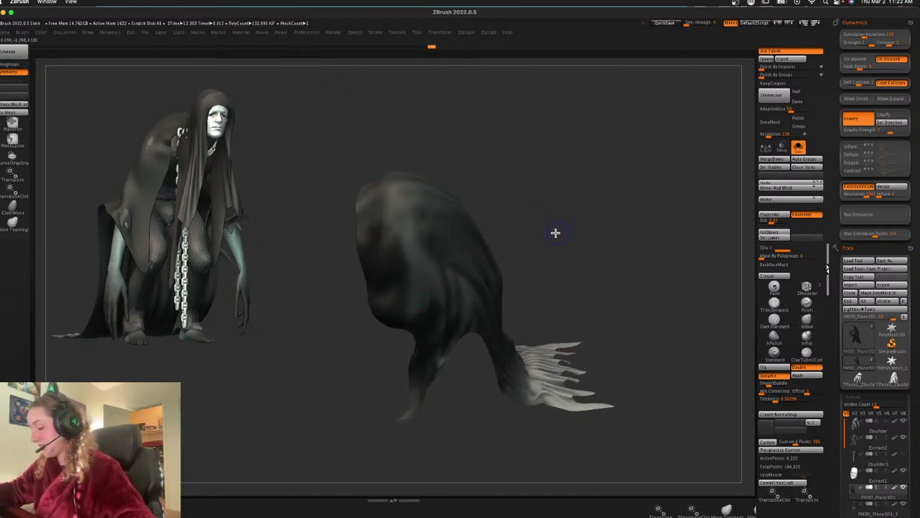
pyautogui.hotkey('shift', 'f')
pyautogui.moveTo(555, 233); pyautogui.dragTo(569, 215)
pyautogui.hotkey('shift', 'f')
pyautogui.keyDown('ctrl'); pyautogui.click(581, 207); pyautogui.keyUp('ctrl')
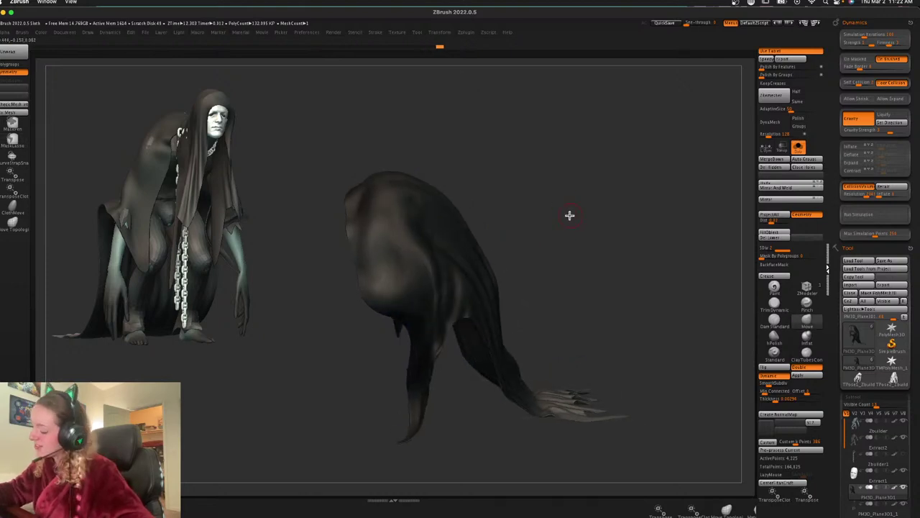
pyautogui.press('w')
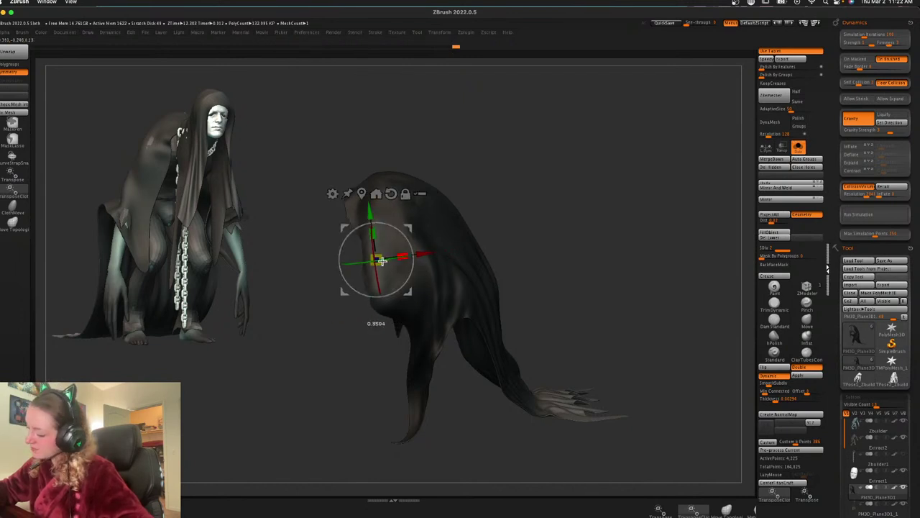
pyautogui.press('q')
pyautogui.moveTo(551, 210)
pyautogui.mouseDown()
pyautogui.moveTo(565, 212)
pyautogui.moveTo(557, 213)
pyautogui.mouseUp()
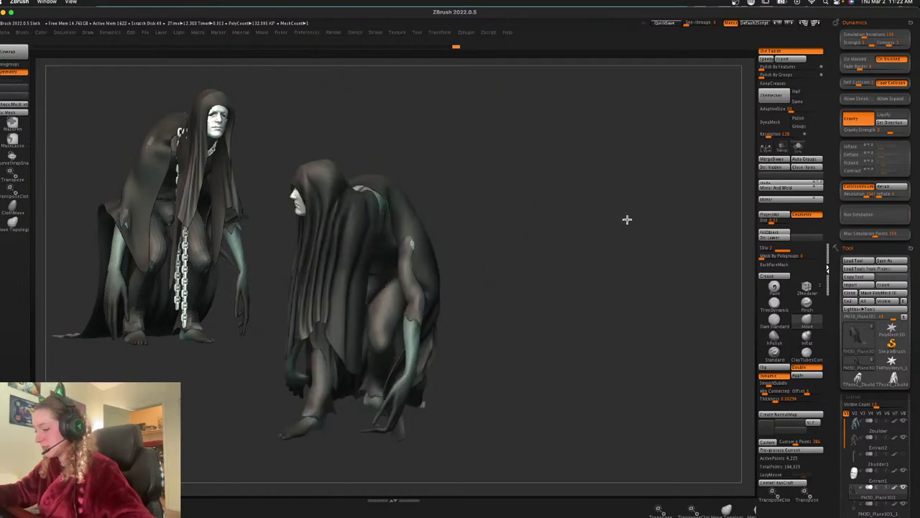
pyautogui.click(781, 378)
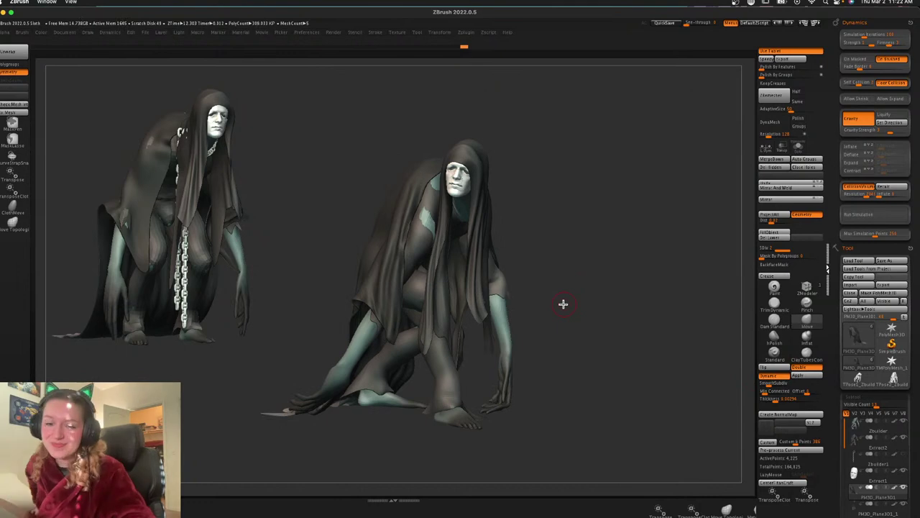
# Examine the polyframe of the cape and the Extract2 clothing layer around the shoulder, ending with the cape selected
pyautogui.hotkey('shift', 'f')
pyautogui.hotkey('shift', 'f')
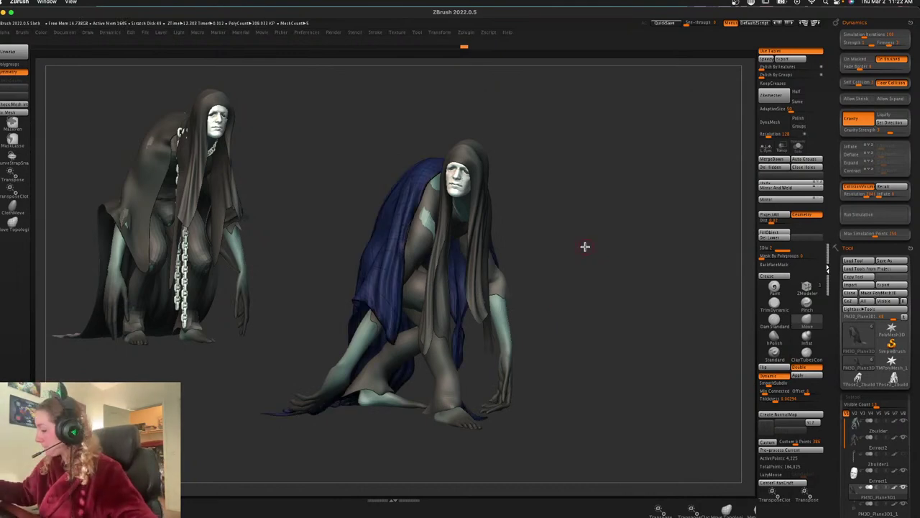
pyautogui.keyDown('alt'); pyautogui.click(428, 234); pyautogui.keyUp('alt')
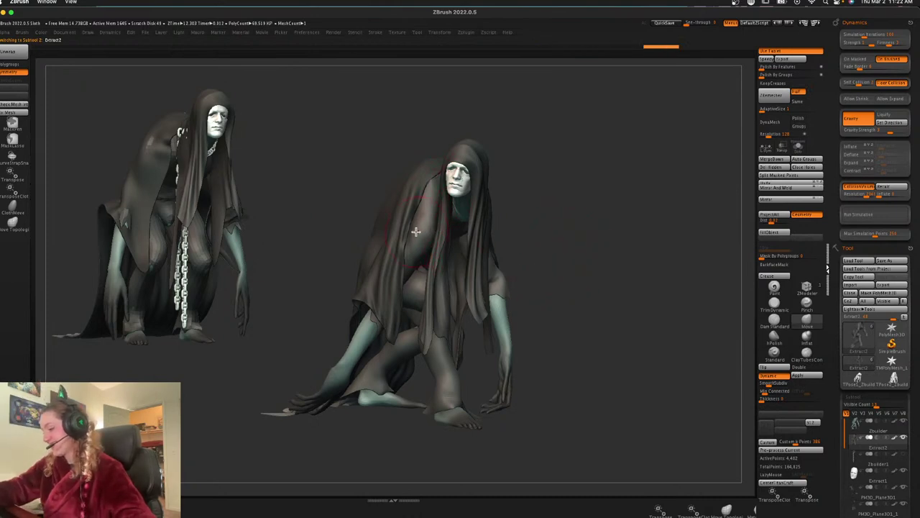
pyautogui.hotkey('shift', 'f')
pyautogui.hotkey('shift', 'f')
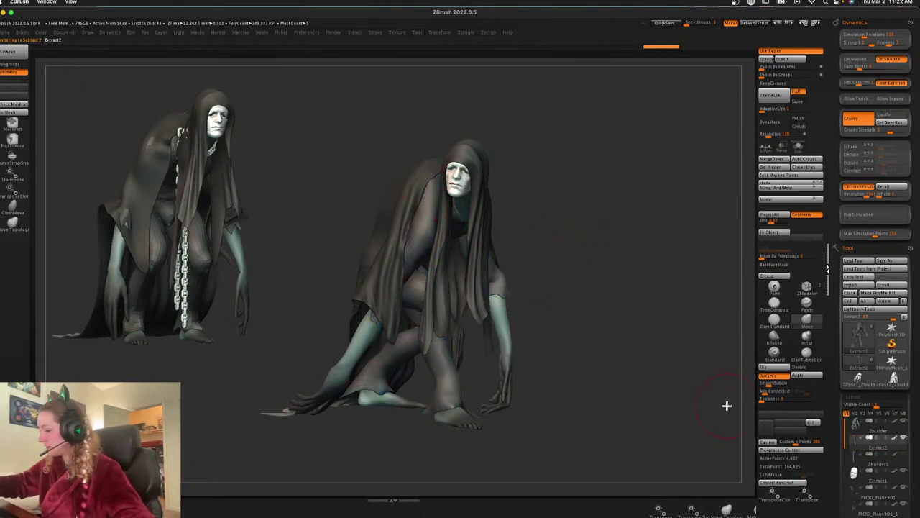
pyautogui.press('space')
pyautogui.moveTo(500, 160); pyautogui.dragTo(561, 162)
pyautogui.press('space')
pyautogui.hotkey('shift', 'f')
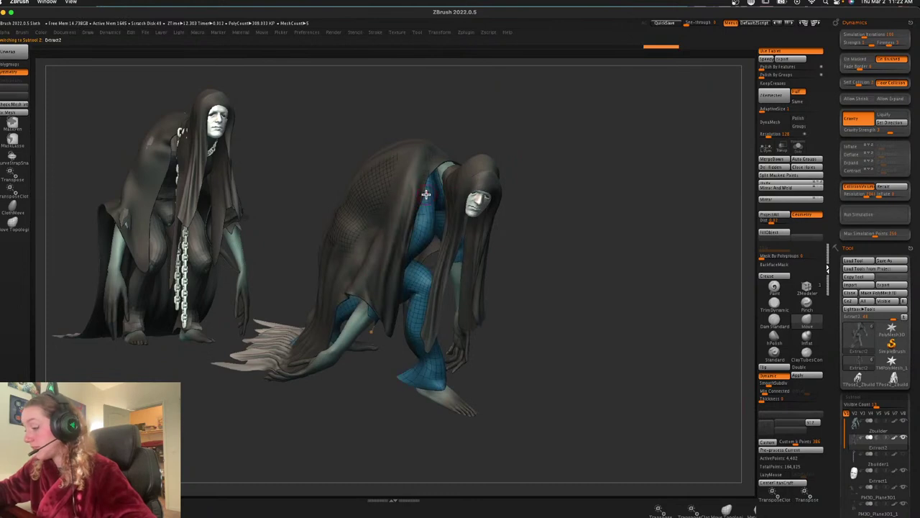
pyautogui.hotkey('shift', 'f')
pyautogui.keyDown('alt'); pyautogui.click(425, 187); pyautogui.keyUp('alt')
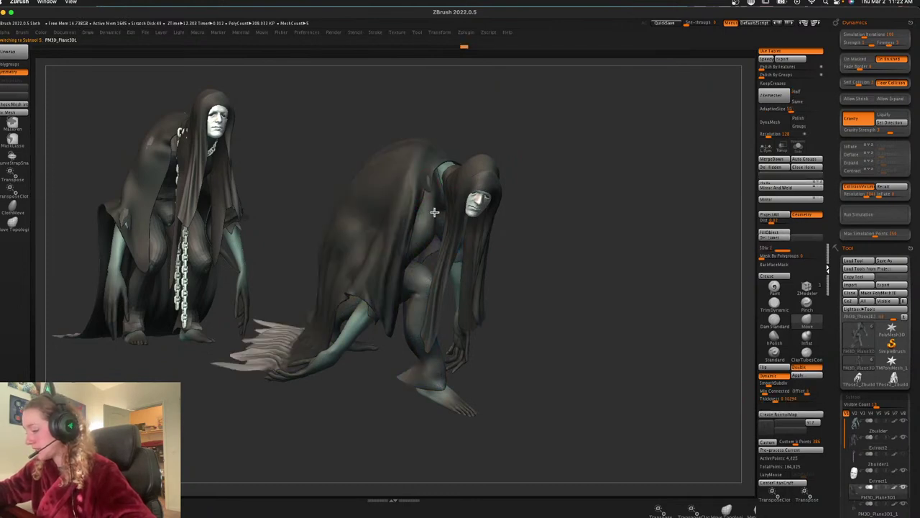
pyautogui.hotkey('shift', 'f')
pyautogui.hotkey('shift', 'f')
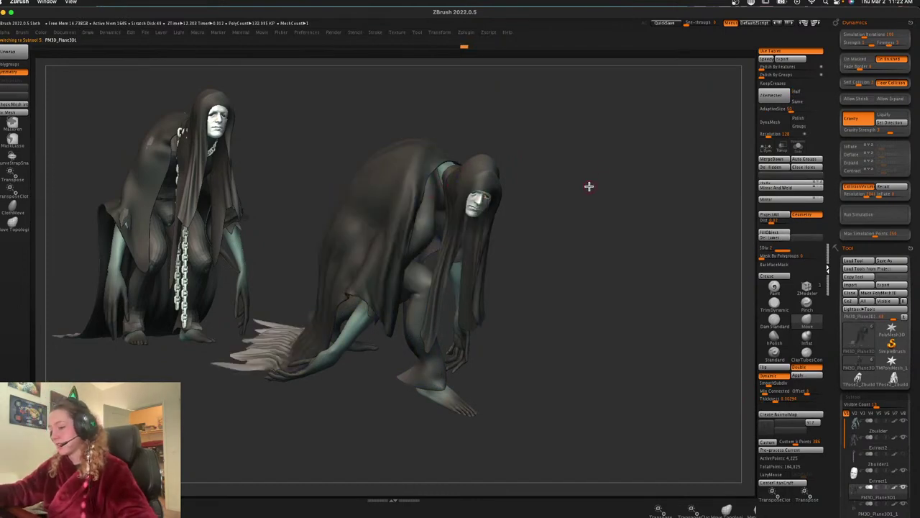
pyautogui.moveTo(590, 186); pyautogui.dragTo(590, 195)
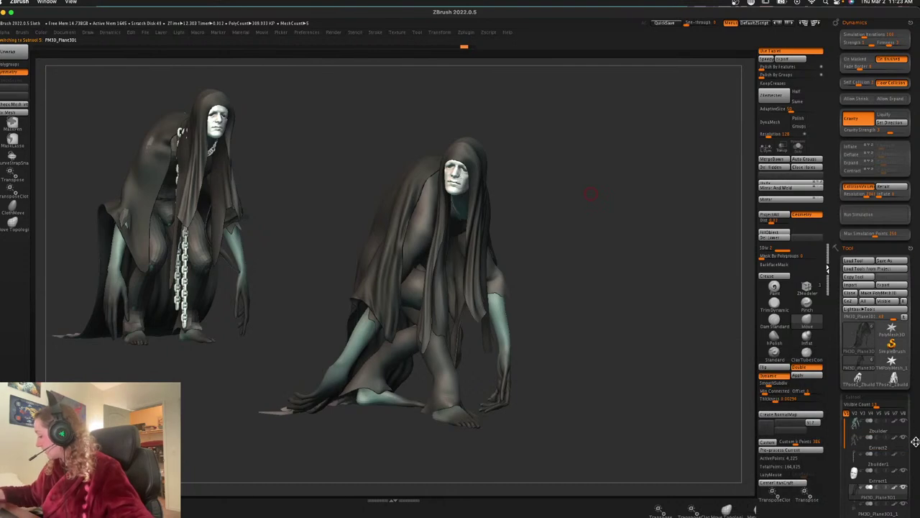
# Select the chain subtool and move it sideways with the gizmo so its loop sits around the character's neck
pyautogui.moveTo(909, 438); pyautogui.dragTo(909, 302)
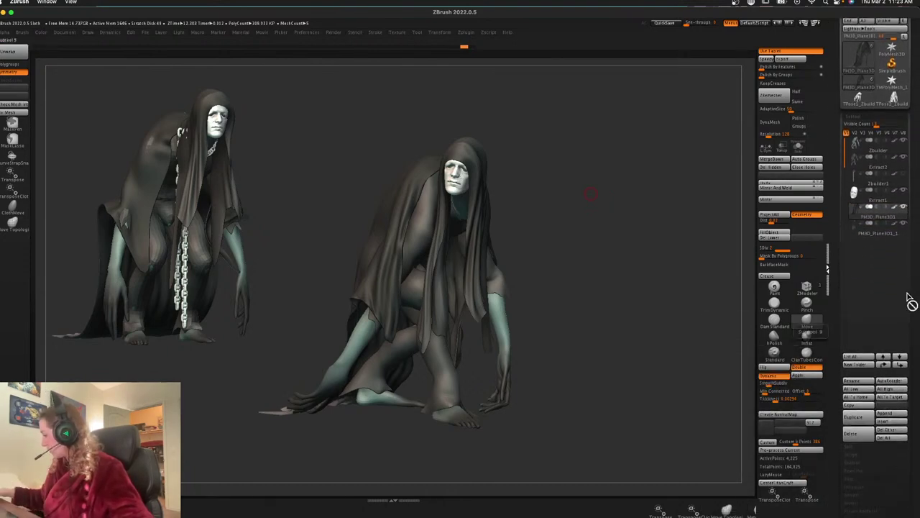
pyautogui.click(878, 230)
pyautogui.click(878, 184)
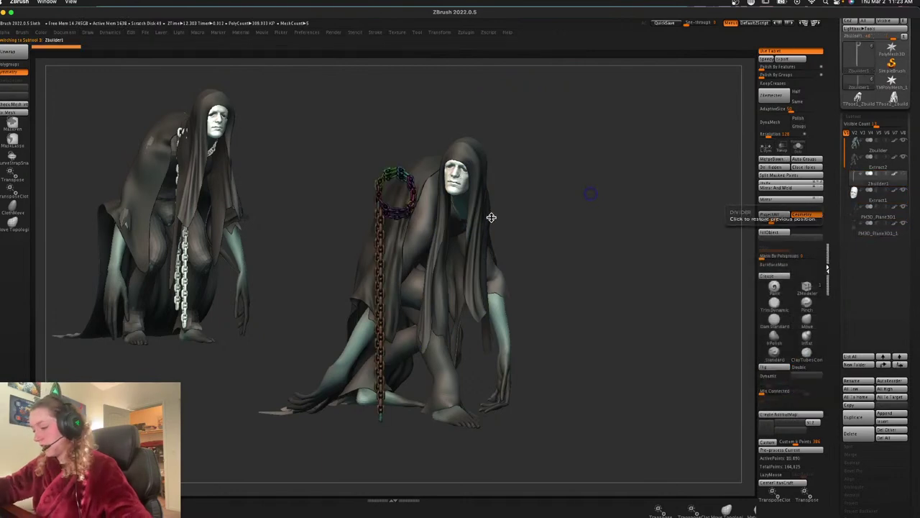
pyautogui.press('w')
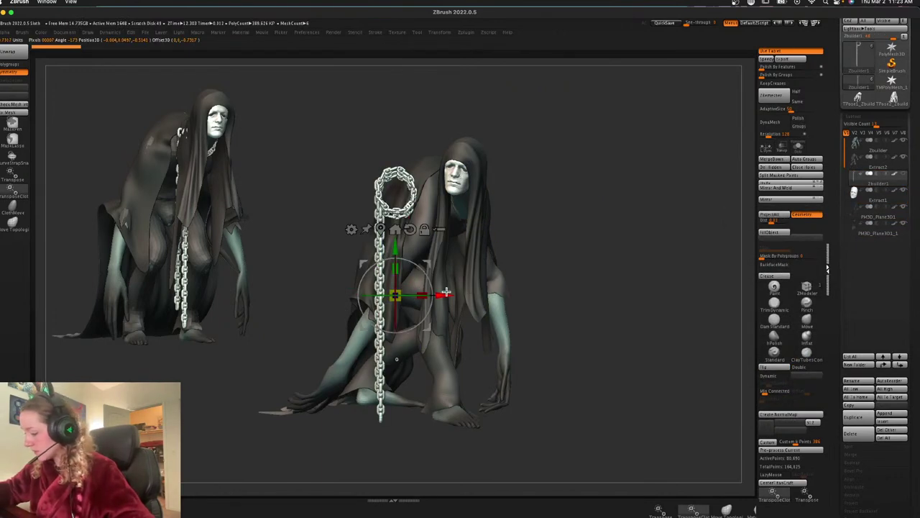
pyautogui.moveTo(457, 295); pyautogui.dragTo(466, 304)
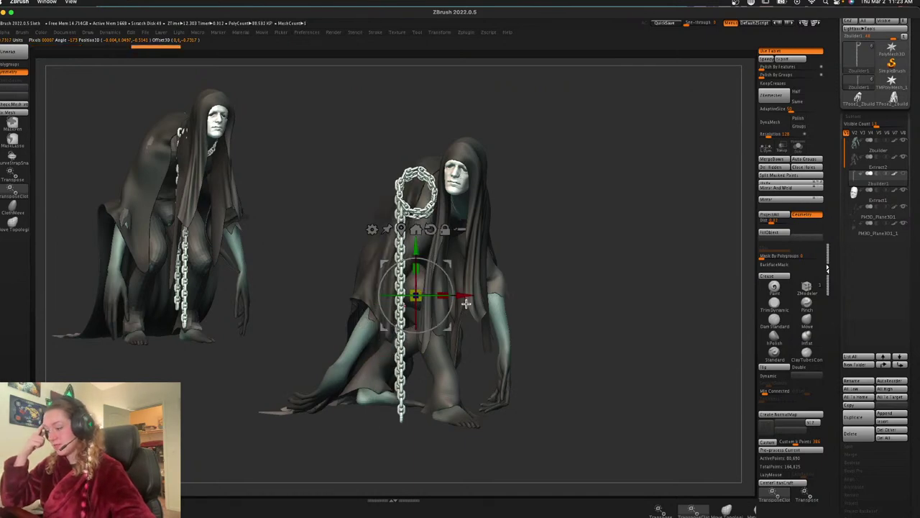
pyautogui.moveTo(466, 304); pyautogui.dragTo(496, 294)
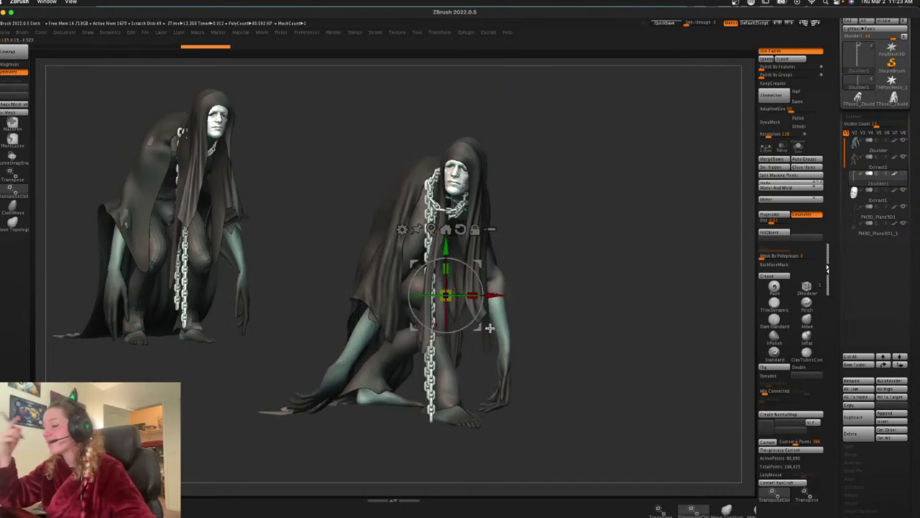
# Undo the last chain move and reposition the chain with the gizmo, looping it around the neck and hanging it down the front
pyautogui.hotkey('ctrl', 'z')
pyautogui.hotkey('ctrl', 'z')
pyautogui.click(799, 148)
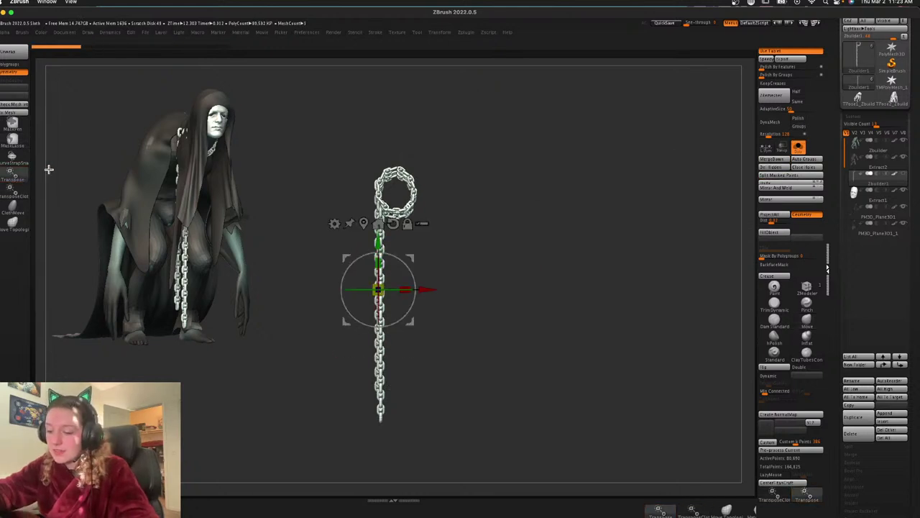
pyautogui.click(799, 149)
pyautogui.moveTo(433, 290); pyautogui.dragTo(494, 298)
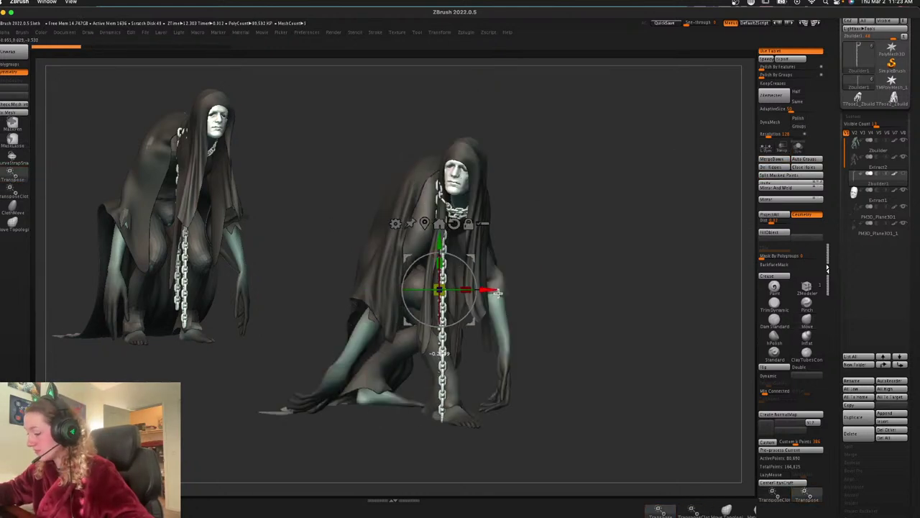
pyautogui.moveTo(439, 242); pyautogui.dragTo(439, 236)
pyautogui.moveTo(489, 284); pyautogui.dragTo(473, 290)
pyautogui.keyDown('alt'); pyautogui.click(458, 220); pyautogui.keyUp('alt')
pyautogui.keyDown('alt'); pyautogui.click(444, 220); pyautogui.keyUp('alt')
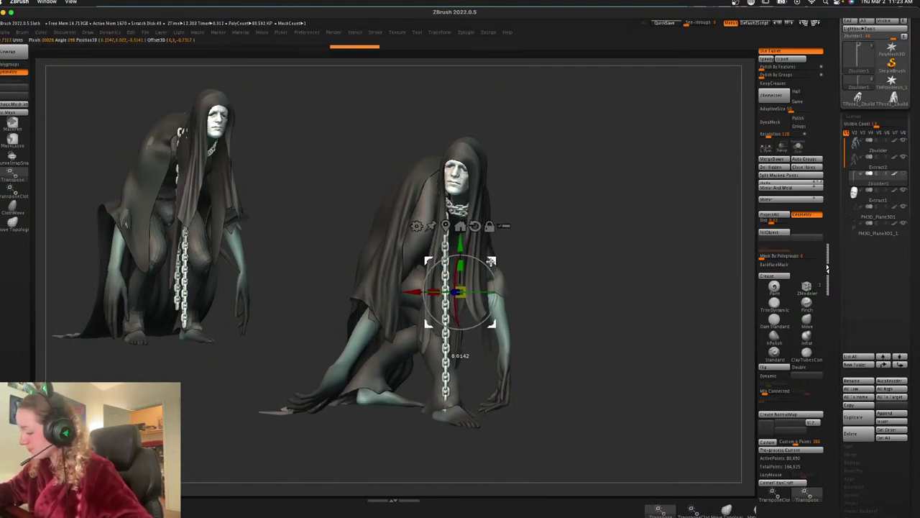
# Raise the chain slightly with the gizmo and check from the front and side how its loop sits under the hood
pyautogui.moveTo(580, 232)
pyautogui.mouseDown()
pyautogui.moveTo(566, 245)
pyautogui.moveTo(581, 232)
pyautogui.moveTo(569, 226)
pyautogui.mouseUp()
pyautogui.moveTo(478, 255); pyautogui.dragTo(483, 254)
pyautogui.press('q')
pyautogui.moveTo(565, 229)
pyautogui.mouseDown()
pyautogui.moveTo(578, 230)
pyautogui.moveTo(563, 240)
pyautogui.mouseUp()
pyautogui.press('space')
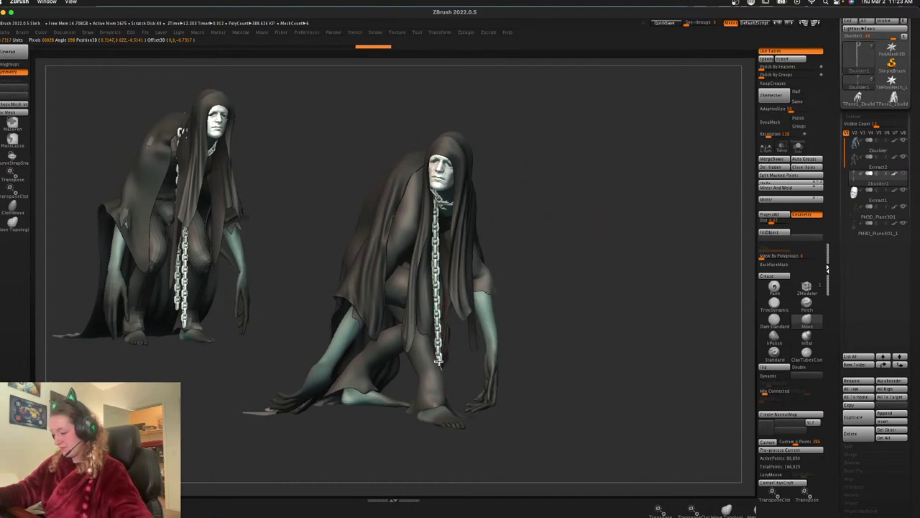
pyautogui.moveTo(580, 271); pyautogui.dragTo(441, 255)
pyautogui.rightClick(539, 216)
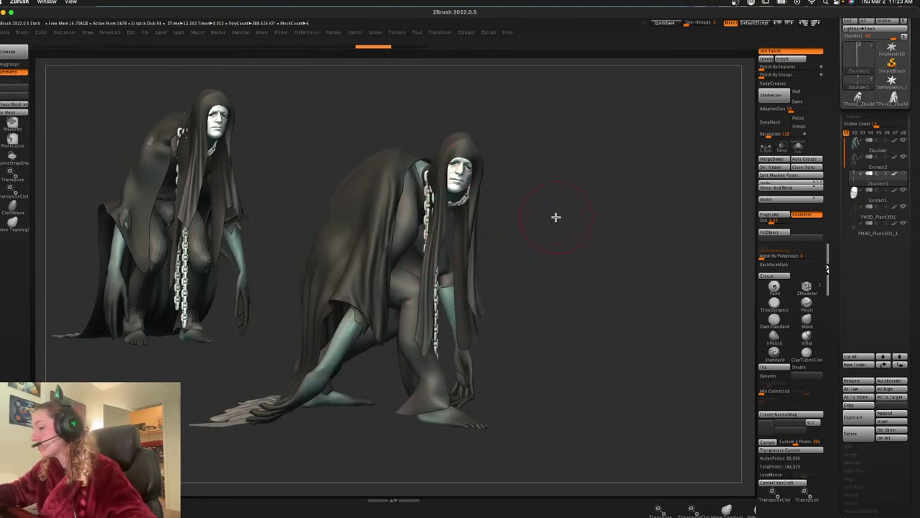
pyautogui.moveTo(566, 216); pyautogui.dragTo(556, 210, button='right')
# Try to push the chain back into the body with the gizmo and fit its loop around the neck with the Move brush
pyautogui.press('w')
pyautogui.click(433, 220)
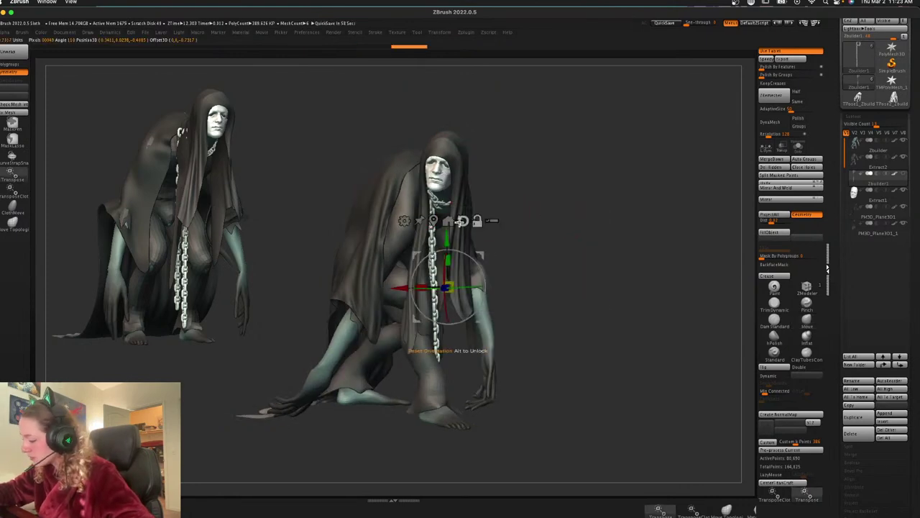
pyautogui.moveTo(448, 287)
pyautogui.mouseDown()
pyautogui.moveTo(468, 271)
pyautogui.moveTo(394, 291)
pyautogui.moveTo(417, 280)
pyautogui.mouseUp()
pyautogui.press('super+z')
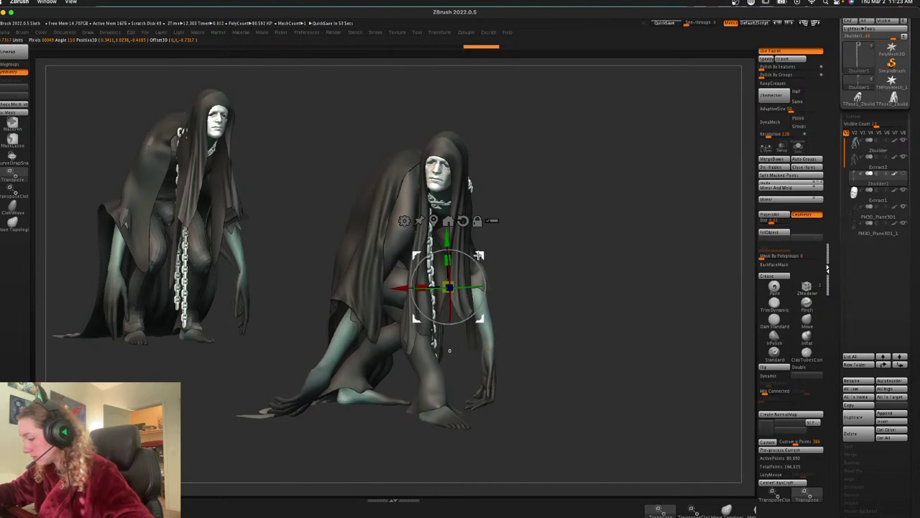
pyautogui.press('q')
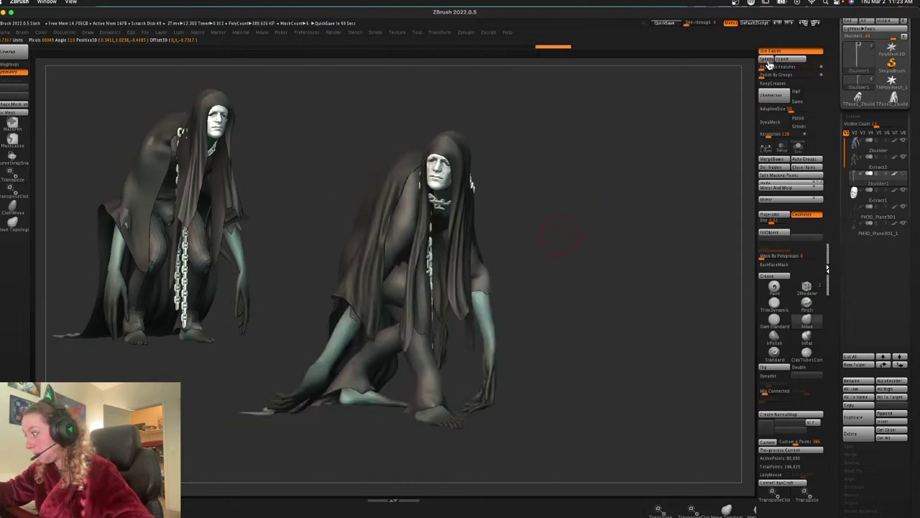
pyautogui.rightClick(540, 261)
pyautogui.moveTo(522, 214); pyautogui.dragTo(506, 209)
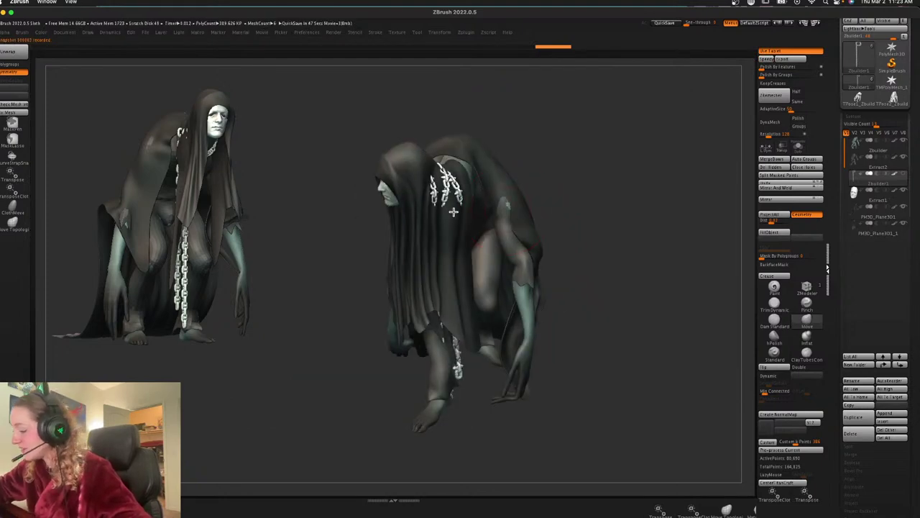
pyautogui.moveTo(447, 180); pyautogui.dragTo(454, 180)
pyautogui.moveTo(600, 154)
pyautogui.mouseDown()
pyautogui.moveTo(629, 156)
pyautogui.moveTo(633, 168)
pyautogui.mouseUp()
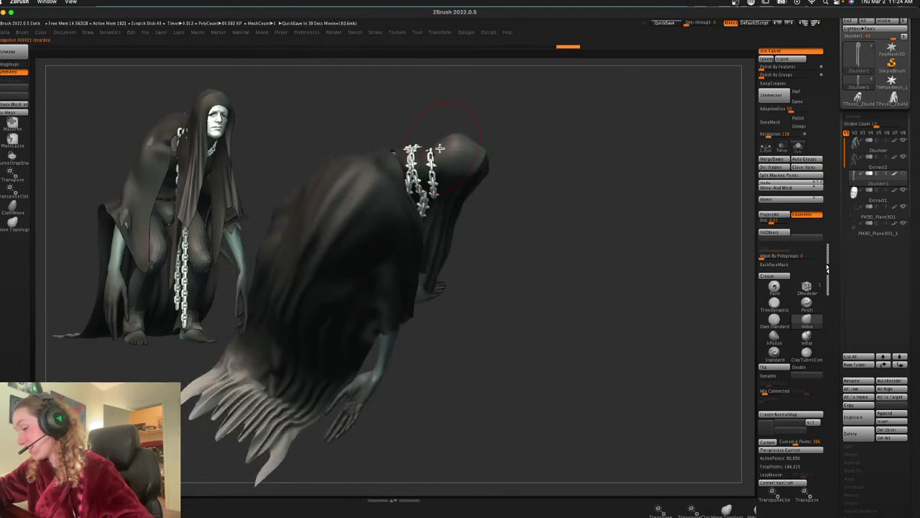
pyautogui.moveTo(440, 148); pyautogui.dragTo(436, 154)
pyautogui.moveTo(577, 174)
pyautogui.mouseDown()
pyautogui.moveTo(577, 160)
pyautogui.moveTo(527, 179)
pyautogui.moveTo(501, 216)
pyautogui.moveTo(577, 183)
pyautogui.moveTo(567, 186)
pyautogui.mouseUp()
# Reselect the chain subtool and undo its last move and Move-brush edits
pyautogui.keyDown('alt'); pyautogui.click(456, 230); pyautogui.keyUp('alt')
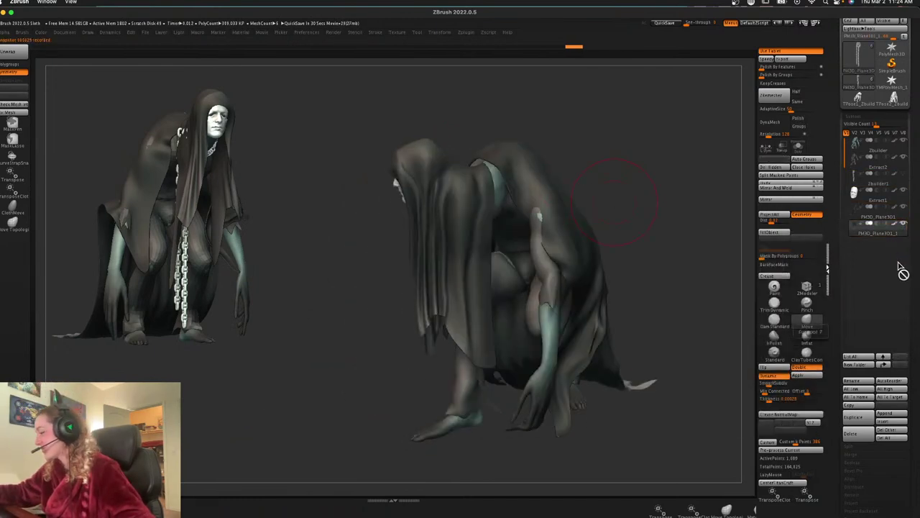
pyautogui.click(903, 178)
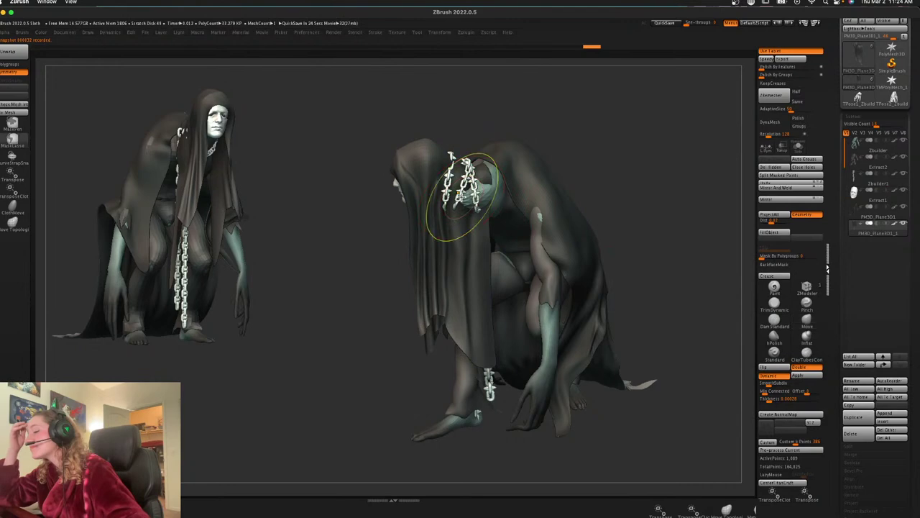
pyautogui.keyDown('alt'); pyautogui.click(478, 196); pyautogui.keyUp('alt')
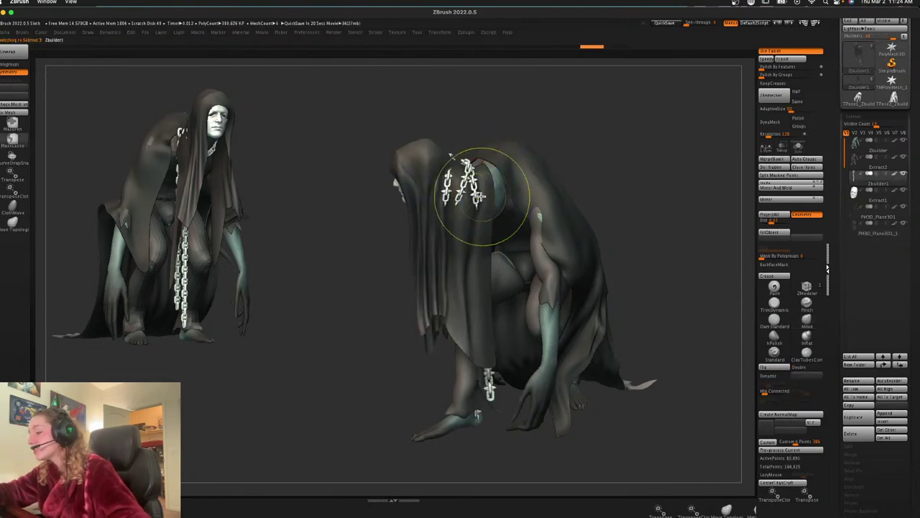
pyautogui.hotkey('ctrl', 'z')
pyautogui.hotkey('ctrl', 'z')
pyautogui.hotkey('ctrl', 'z')
pyautogui.hotkey('ctrl', 'z')
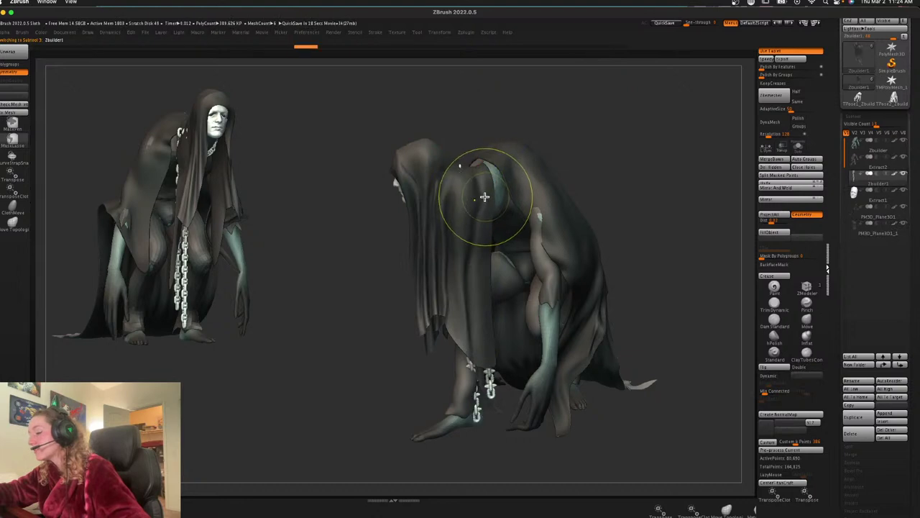
pyautogui.hotkey('ctrl', 'z')
pyautogui.moveTo(616, 156); pyautogui.dragTo(597, 160)
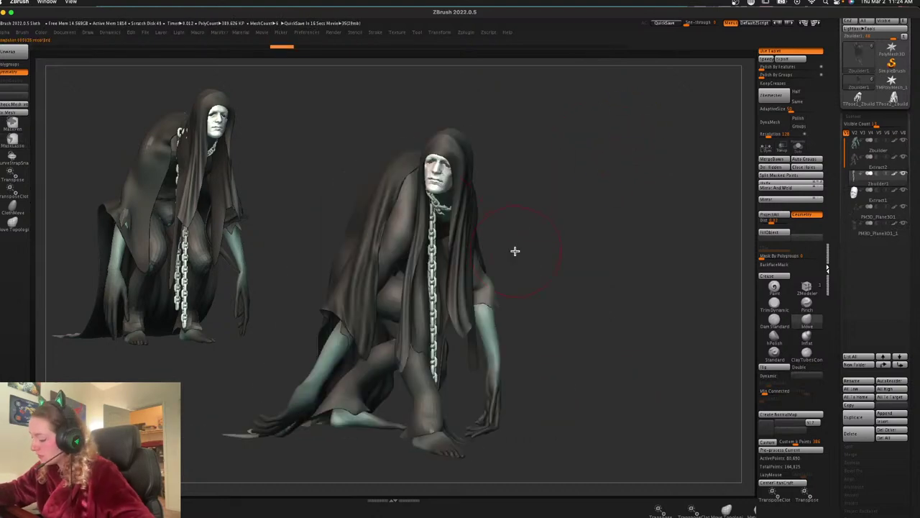
pyautogui.keyDown('ctrl'); pyautogui.click(560, 257); pyautogui.keyUp('ctrl')
pyautogui.keyDown('ctrl'); pyautogui.click(572, 260); pyautogui.keyUp('ctrl')
pyautogui.moveTo(575, 259); pyautogui.dragTo(576, 252)
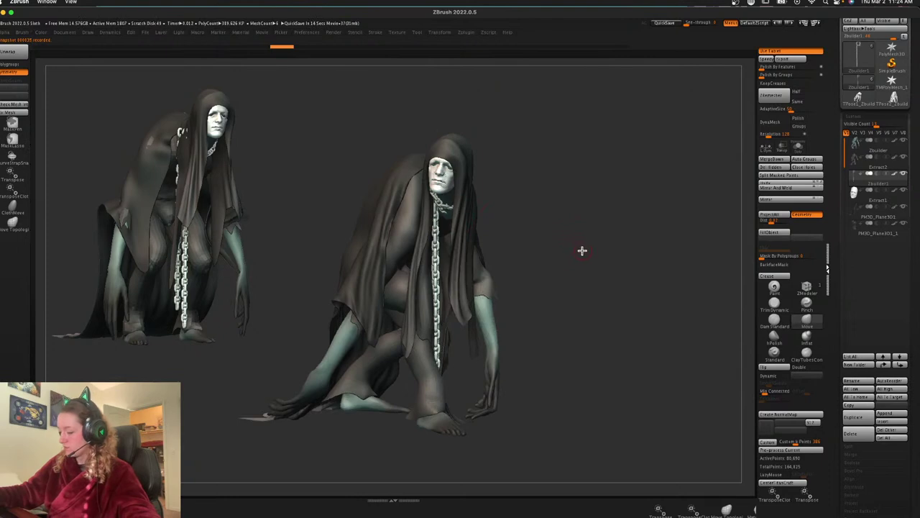
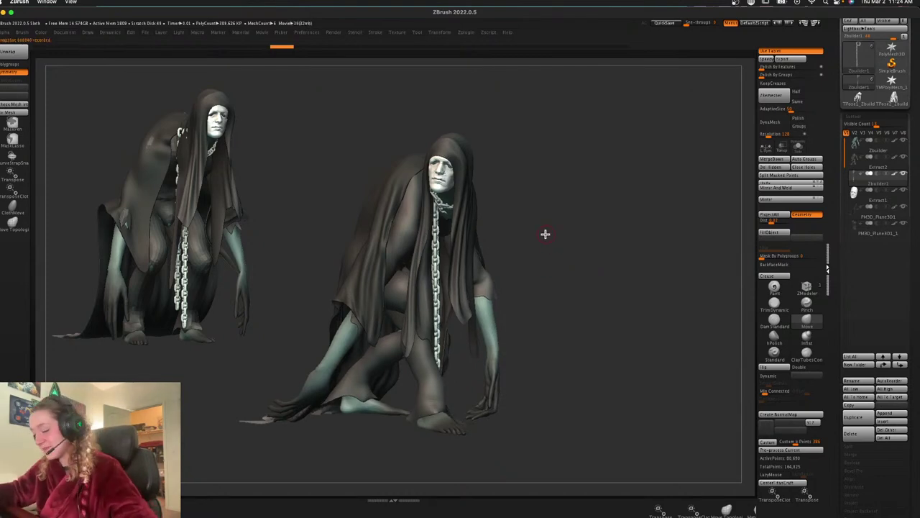
# Append a Cone3D primitive as a new subtool to the character
pyautogui.press('space')
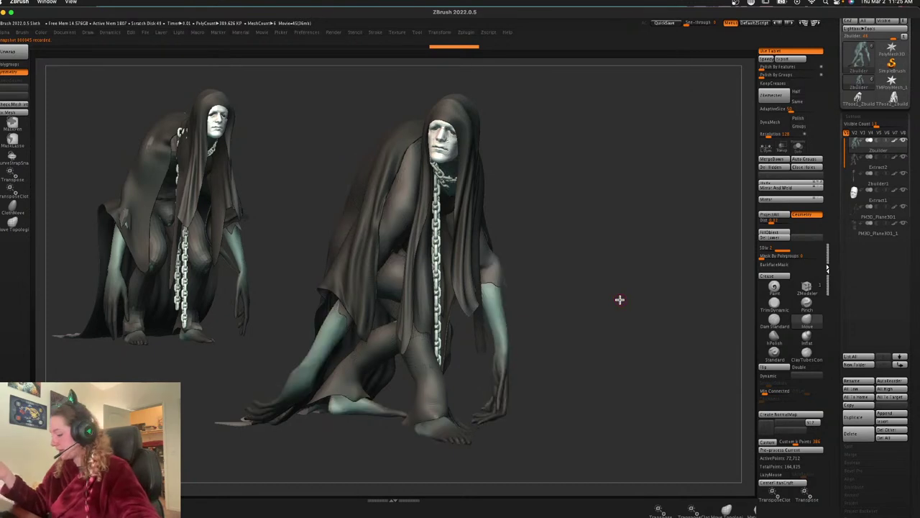
pyautogui.click(889, 412)
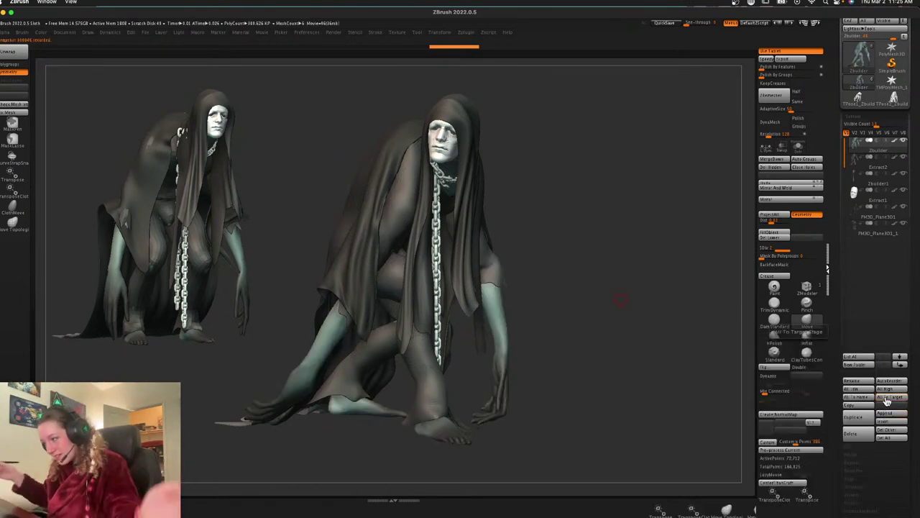
pyautogui.click(890, 413)
pyautogui.click(685, 386)
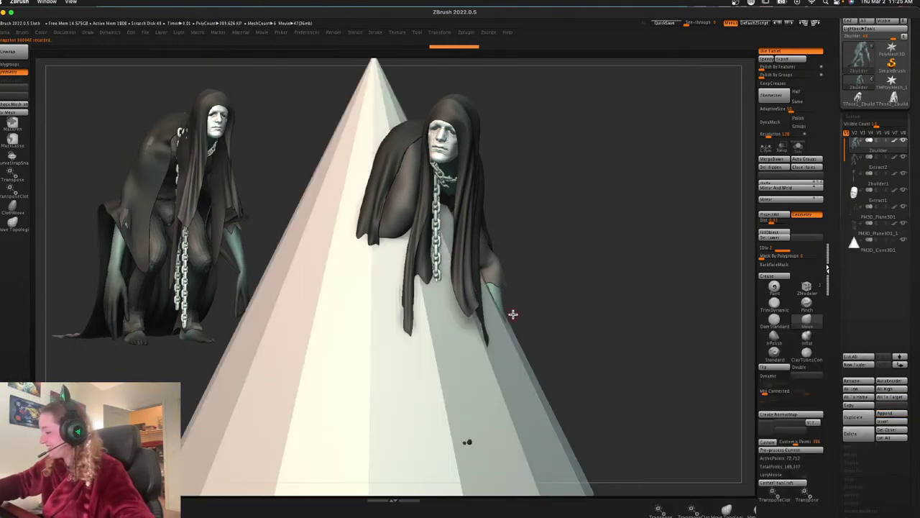
# Select the cone, scale it into a narrow upright spike beside the character, and shorten it with the gizmo
pyautogui.keyDown('alt'); pyautogui.click(442, 328); pyautogui.keyUp('alt')
pyautogui.press('f')
pyautogui.press('w')
pyautogui.moveTo(393, 257); pyautogui.dragTo(302, 403)
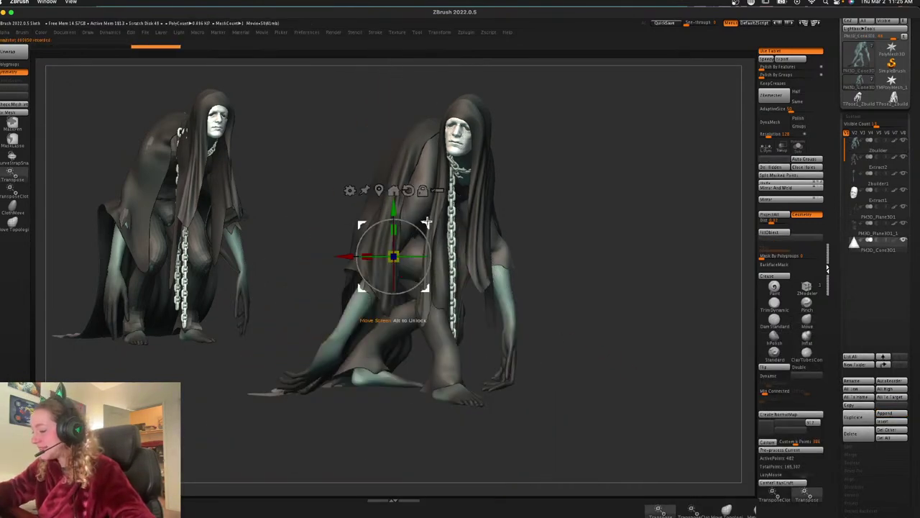
pyautogui.moveTo(427, 222); pyautogui.dragTo(529, 248)
pyautogui.moveTo(461, 268); pyautogui.dragTo(473, 193)
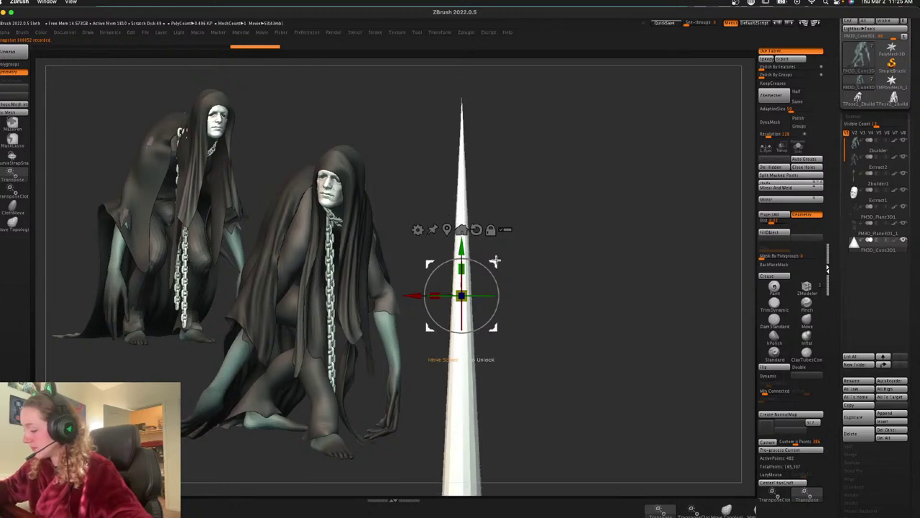
pyautogui.moveTo(461, 269); pyautogui.dragTo(462, 278)
pyautogui.press('q')
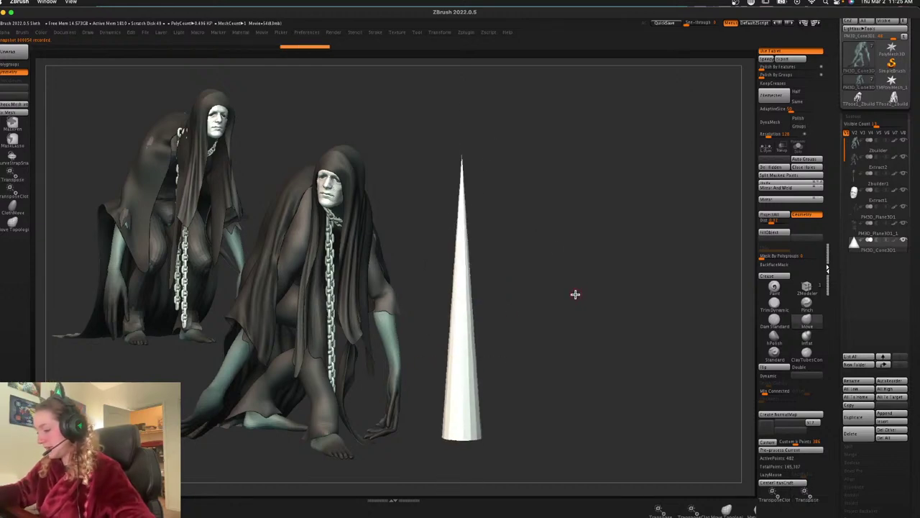
# Pick a pale bone-yellow colour, fill the cone with it, and make the cone slightly thicker
pyautogui.press('space')
pyautogui.click(461, 258)
pyautogui.click(454, 279)
pyautogui.click(448, 275)
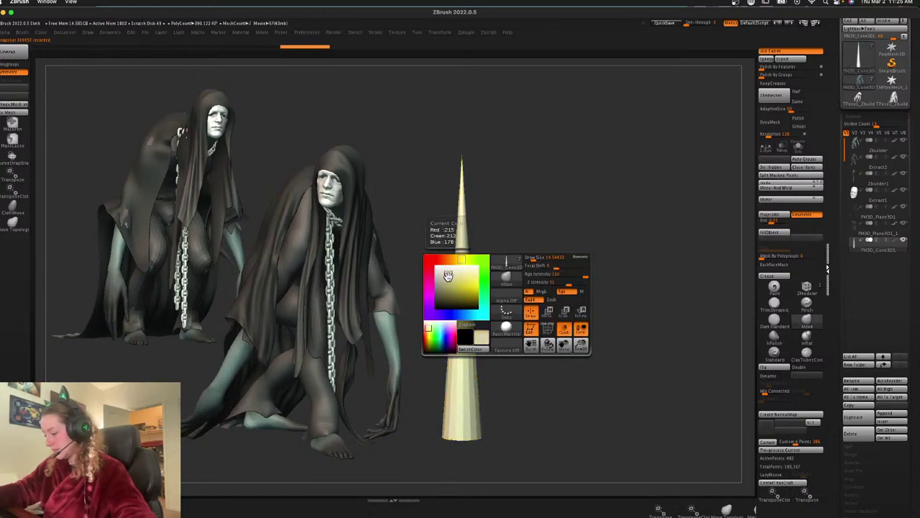
pyautogui.click(775, 232)
pyautogui.press('w')
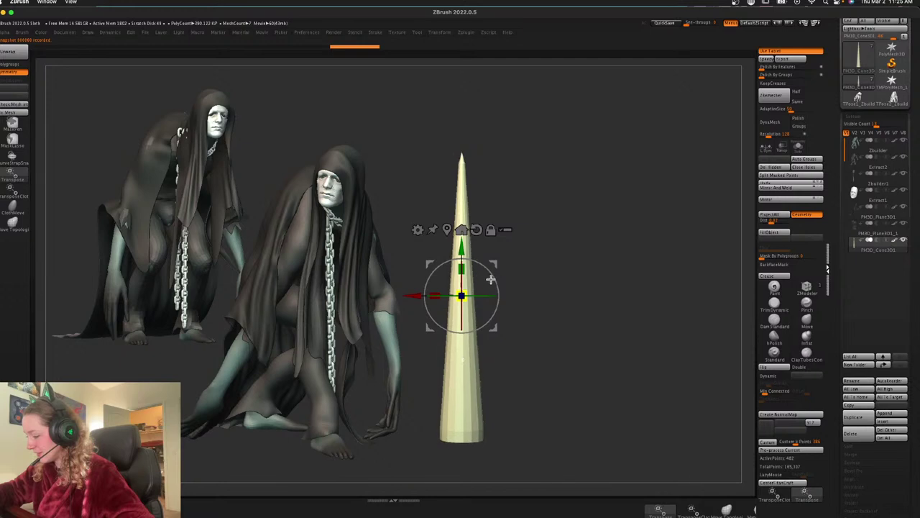
pyautogui.press('q')
# Duplicate the cone subtool, bend the copy into a curved horn with the Bend Arc deformer, and accept the deformation
pyautogui.moveTo(585, 267)
pyautogui.mouseDown()
pyautogui.moveTo(603, 249)
pyautogui.moveTo(594, 266)
pyautogui.mouseUp()
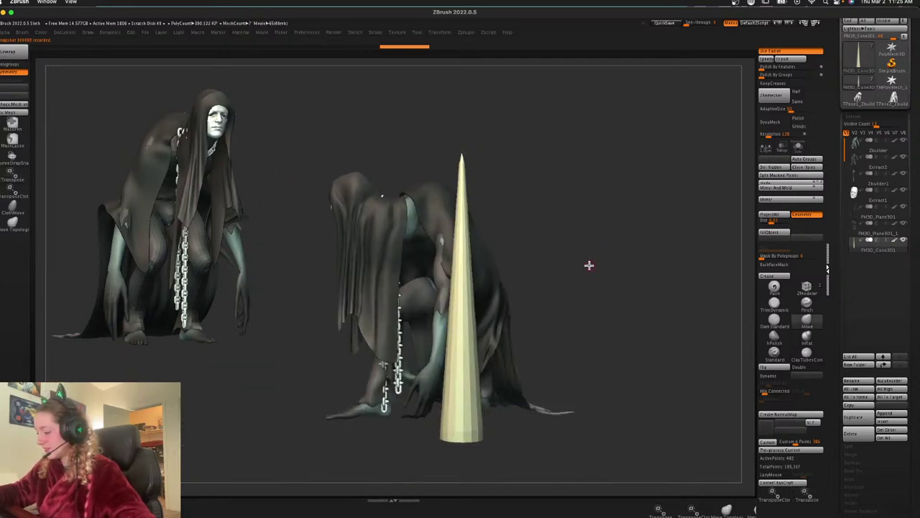
pyautogui.hotkey('ctrl', 'shift', 'd')
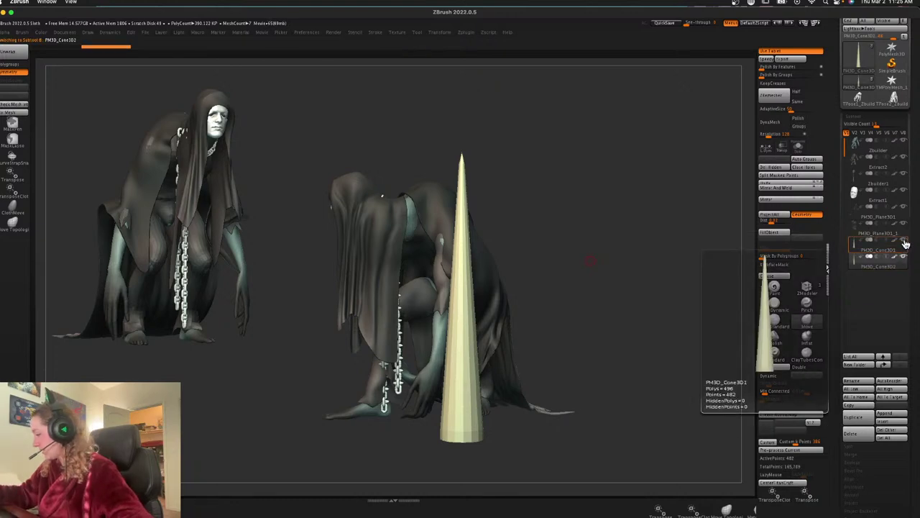
pyautogui.press('w')
pyautogui.click(421, 231)
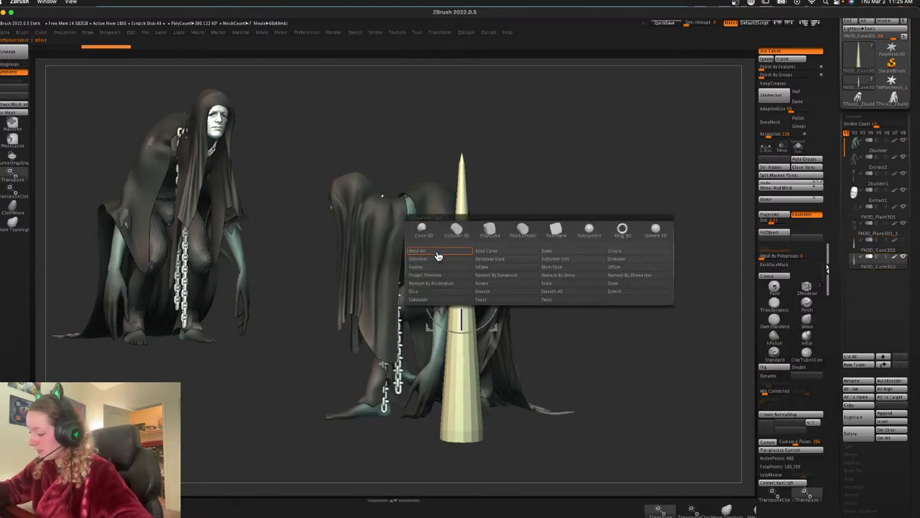
pyautogui.click(437, 256)
pyautogui.moveTo(445, 294); pyautogui.dragTo(407, 309)
pyautogui.click(419, 230)
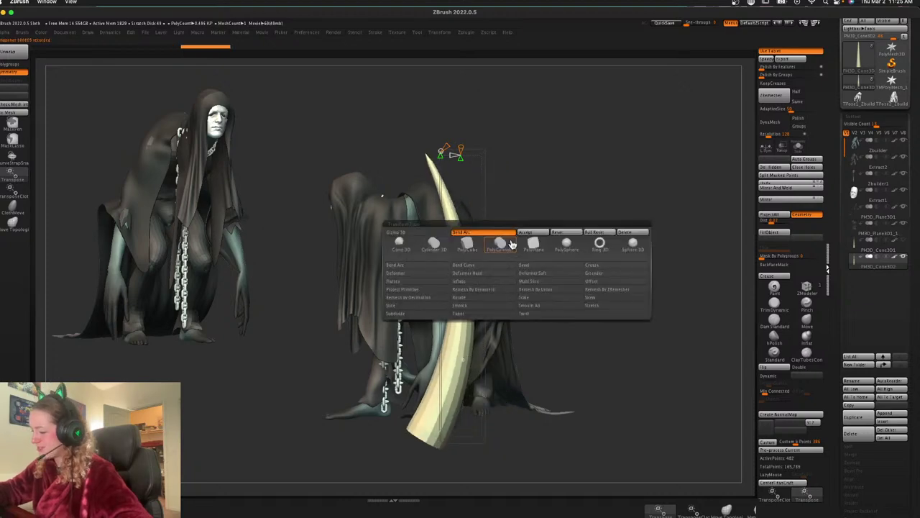
pyautogui.click(532, 236)
# Move the curved horn onto the character's upper back with the gizmo, its base in the cape and its tip pointing up
pyautogui.press('q')
pyautogui.moveTo(619, 246); pyautogui.dragTo(341, 165)
pyautogui.moveTo(530, 220); pyautogui.dragTo(635, 315)
pyautogui.moveTo(426, 290); pyautogui.dragTo(405, 315)
pyautogui.moveTo(436, 242); pyautogui.dragTo(462, 177)
pyautogui.moveTo(594, 199); pyautogui.dragTo(581, 198)
pyautogui.moveTo(483, 191); pyautogui.dragTo(484, 184)
pyautogui.press('q')
pyautogui.moveTo(616, 220)
pyautogui.mouseDown()
pyautogui.moveTo(639, 209)
pyautogui.moveTo(652, 232)
pyautogui.mouseUp()
pyautogui.press('space')
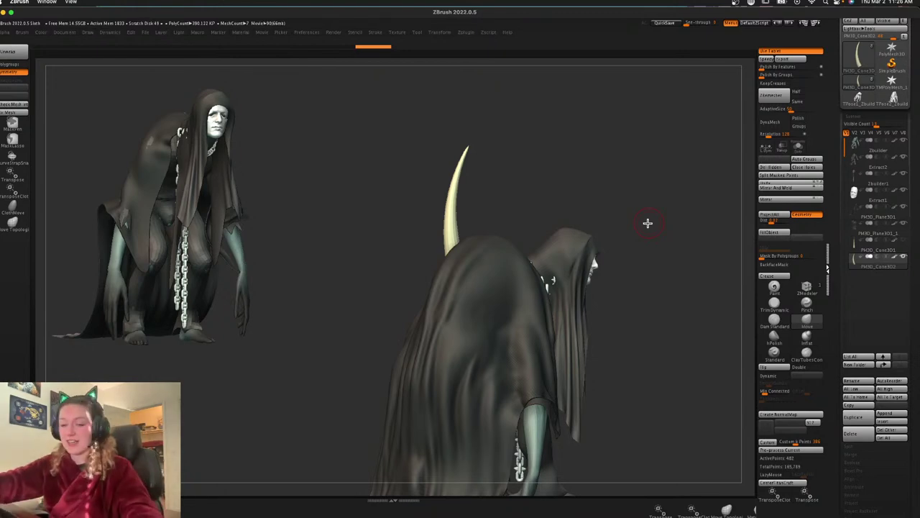
# Centre the gizmo on the horn and raise the horn along the spine between the shoulders, judging it from behind
pyautogui.moveTo(671, 189); pyautogui.dragTo(577, 219)
pyautogui.press('w')
pyautogui.click(436, 156)
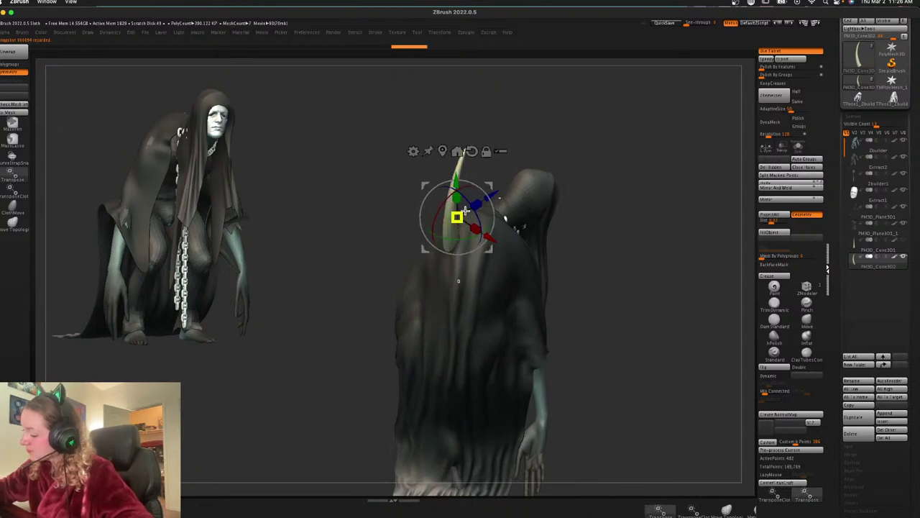
pyautogui.moveTo(675, 201)
pyautogui.mouseDown()
pyautogui.moveTo(691, 218)
pyautogui.moveTo(681, 209)
pyautogui.mouseUp()
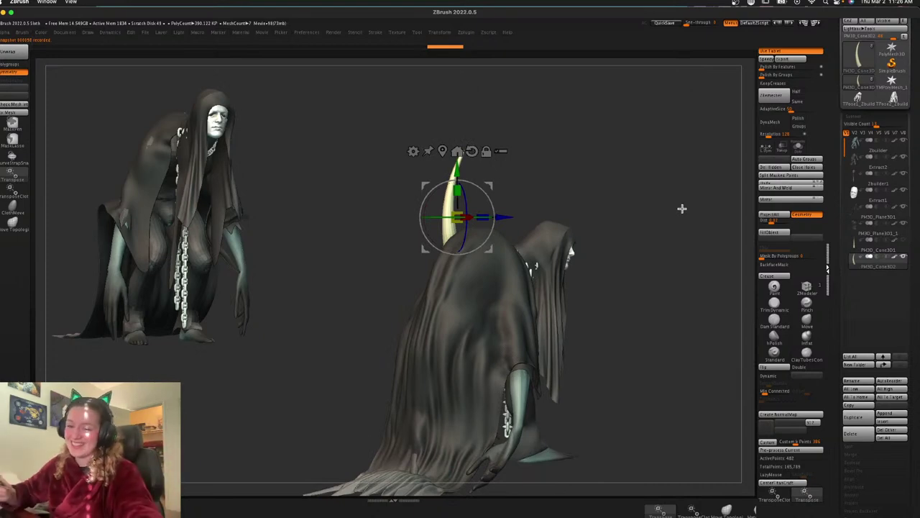
pyautogui.moveTo(639, 262); pyautogui.dragTo(641, 268)
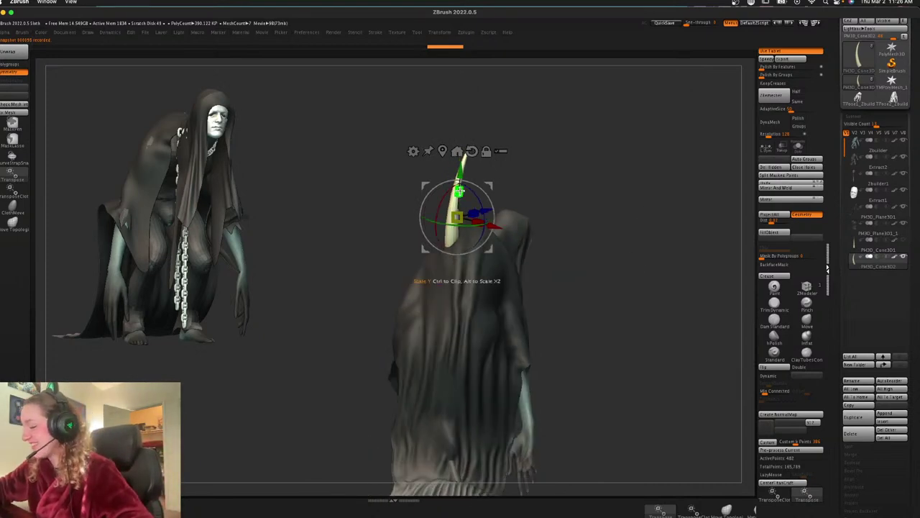
pyautogui.moveTo(460, 191)
pyautogui.mouseDown()
pyautogui.moveTo(461, 199)
pyautogui.moveTo(462, 147)
pyautogui.mouseUp()
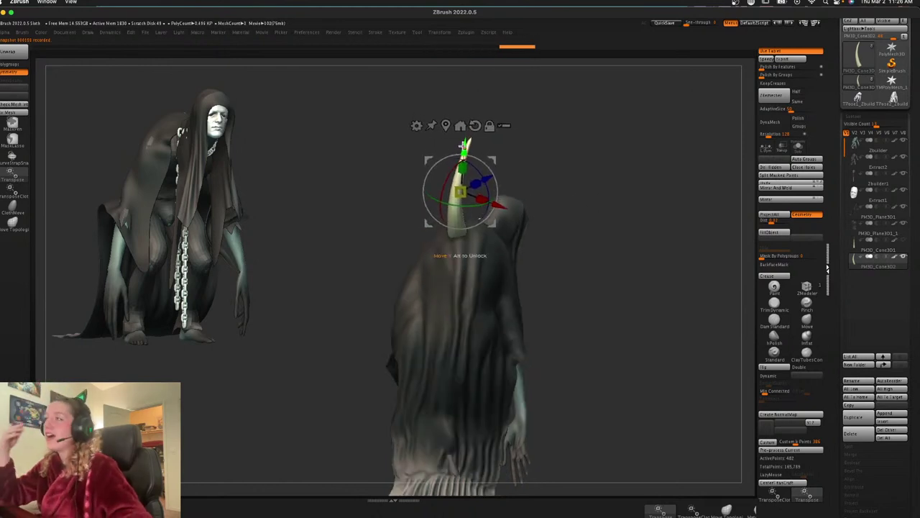
pyautogui.press('q')
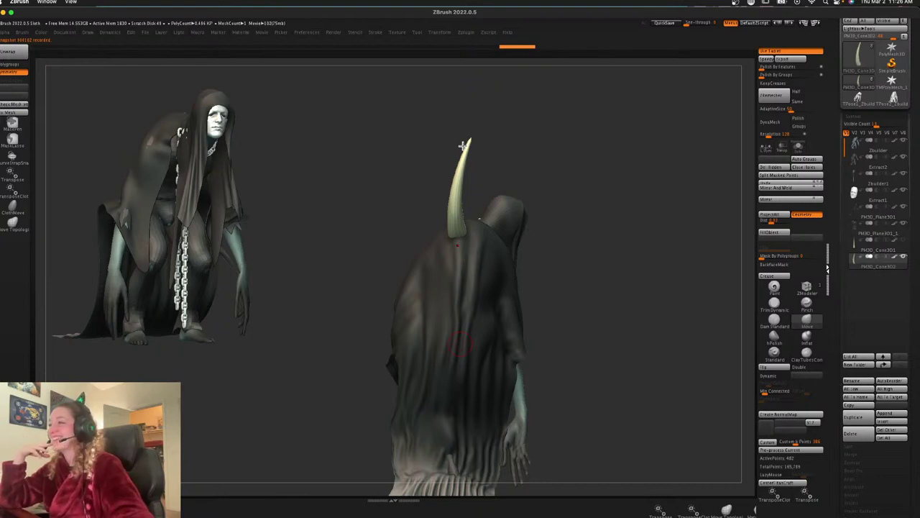
# Nudge the horn on the upper back and duplicate it with the gizmo as a second spike nearer the hood
pyautogui.press('w')
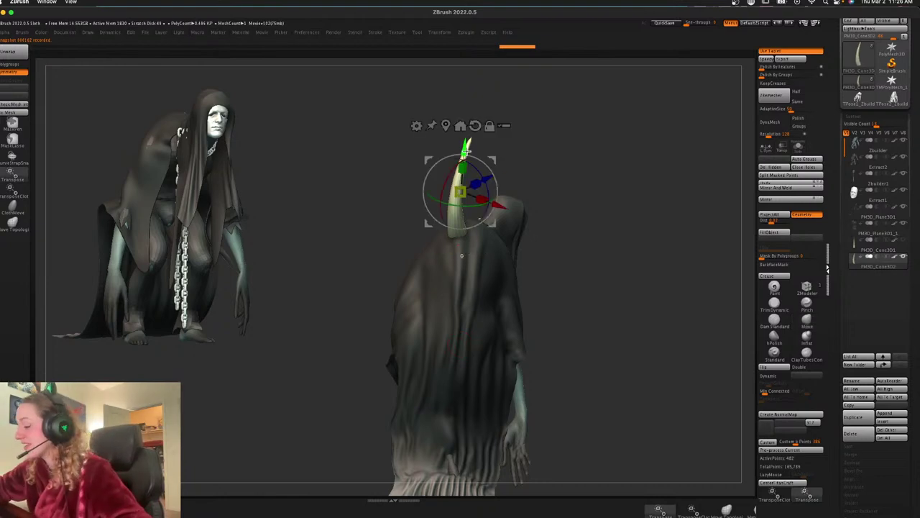
pyautogui.moveTo(464, 149)
pyautogui.mouseDown()
pyautogui.moveTo(466, 139)
pyautogui.moveTo(465, 148)
pyautogui.mouseUp()
pyautogui.press('q')
pyautogui.moveTo(701, 172); pyautogui.dragTo(647, 175)
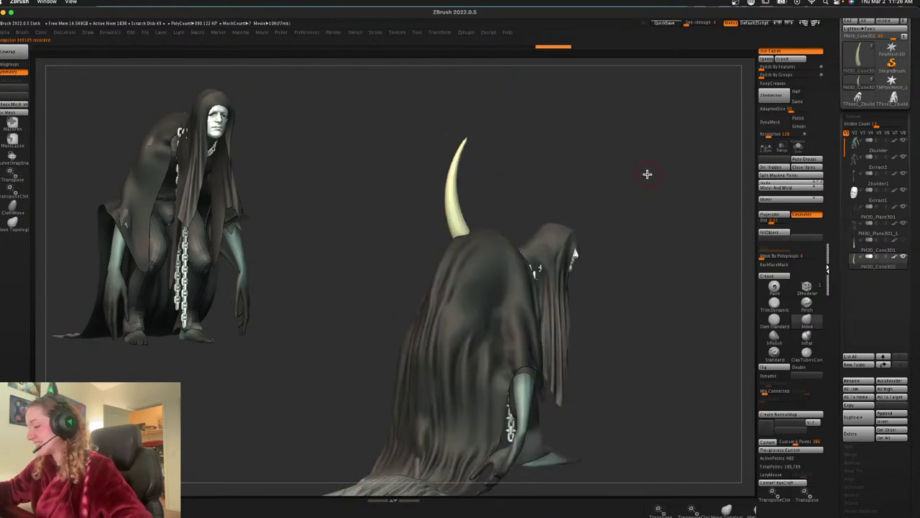
pyautogui.press('w')
pyautogui.moveTo(495, 178); pyautogui.dragTo(529, 181)
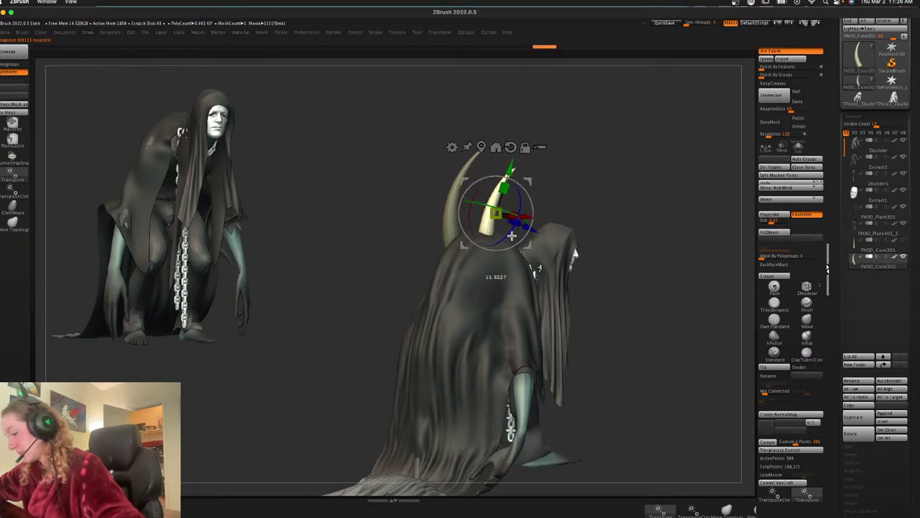
# Duplicate a third spike onto the right shoulder and a fourth onto the middle of the back, angling both upward
pyautogui.press('q')
pyautogui.moveTo(611, 216)
pyautogui.mouseDown()
pyautogui.moveTo(663, 220)
pyautogui.moveTo(647, 232)
pyautogui.mouseUp()
pyautogui.keyDown('ctrl'); pyautogui.moveTo(529, 185); pyautogui.dragTo(536, 221); pyautogui.keyUp('ctrl')
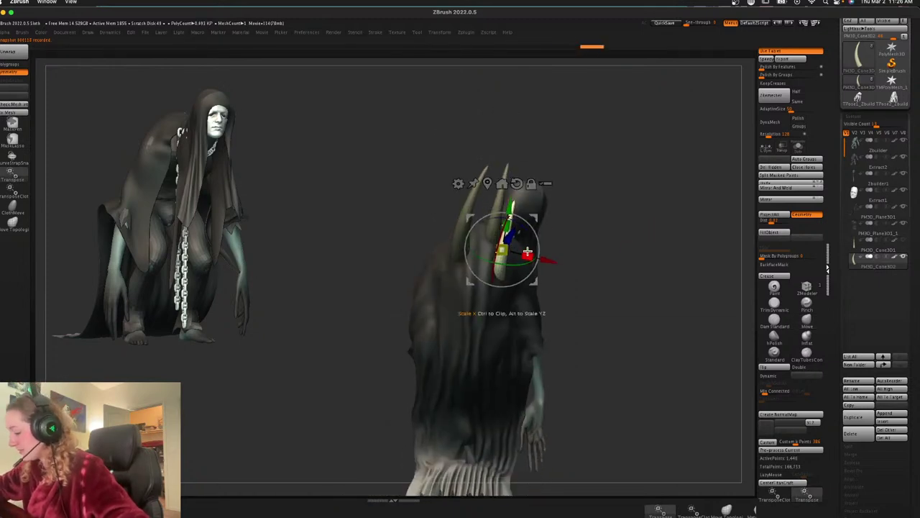
pyautogui.moveTo(538, 259); pyautogui.dragTo(506, 273)
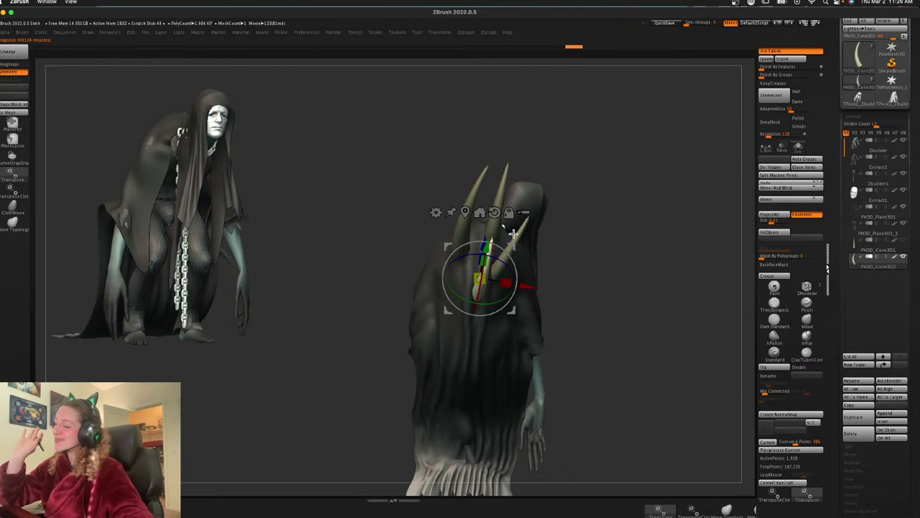
pyautogui.moveTo(512, 247); pyautogui.dragTo(467, 234)
# Duplicate a fifth spike onto the left side of the spine, lower than the existing spikes
pyautogui.press('q')
pyautogui.moveTo(669, 206)
pyautogui.mouseDown()
pyautogui.moveTo(666, 193)
pyautogui.moveTo(680, 216)
pyautogui.moveTo(653, 226)
pyautogui.mouseUp()
pyautogui.press('w')
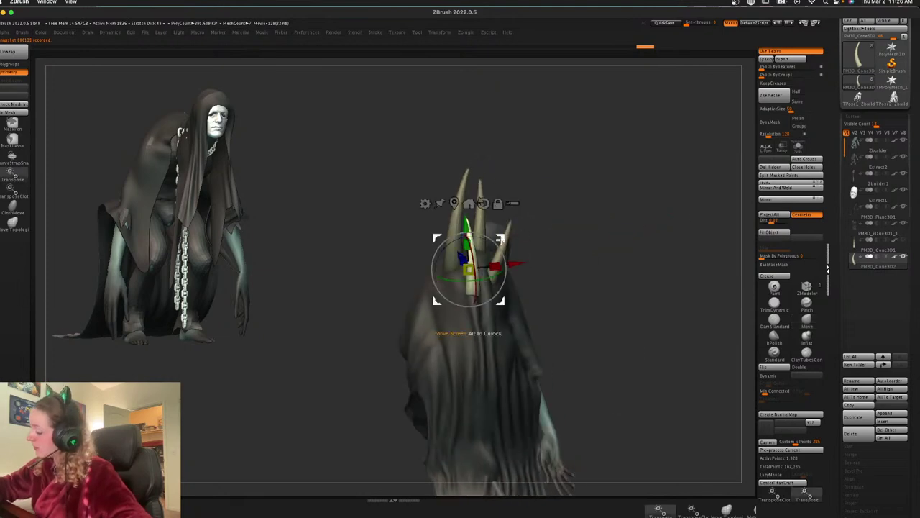
pyautogui.moveTo(468, 269); pyautogui.dragTo(454, 286)
pyautogui.moveTo(422, 256); pyautogui.dragTo(424, 274)
pyautogui.moveTo(468, 315); pyautogui.dragTo(473, 289)
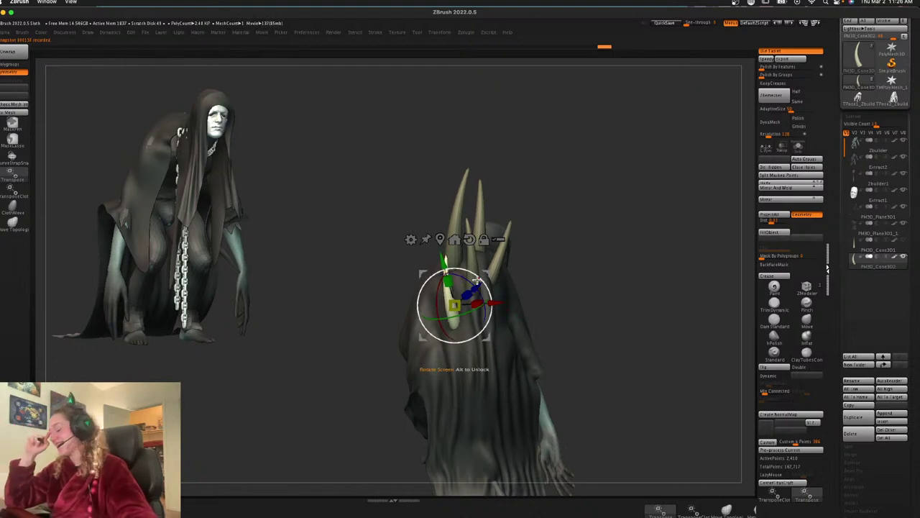
# Rotate and shift the spike left of the spine so its base sits in the cape and it leans outward
pyautogui.moveTo(486, 274); pyautogui.dragTo(479, 269)
pyautogui.moveTo(464, 308); pyautogui.dragTo(456, 309)
pyautogui.moveTo(604, 236); pyautogui.dragTo(594, 242)
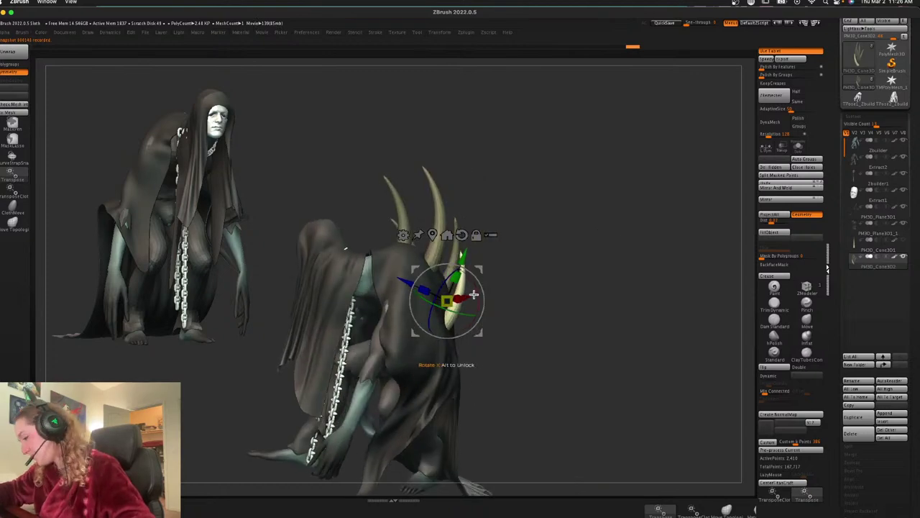
pyautogui.moveTo(472, 272); pyautogui.dragTo(479, 280)
pyautogui.press('q')
pyautogui.moveTo(611, 273); pyautogui.dragTo(584, 295)
pyautogui.rightClick(579, 306)
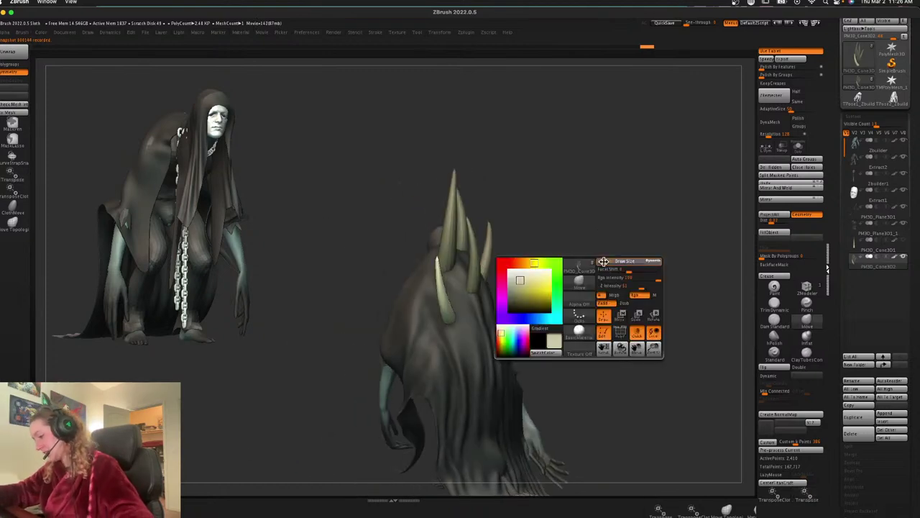
# Duplicate a sixth spike onto the centre of the back below the others and rotate it to follow the spine
pyautogui.press('w')
pyautogui.keyDown('ctrl'); pyautogui.moveTo(483, 270); pyautogui.dragTo(515, 298); pyautogui.keyUp('ctrl')
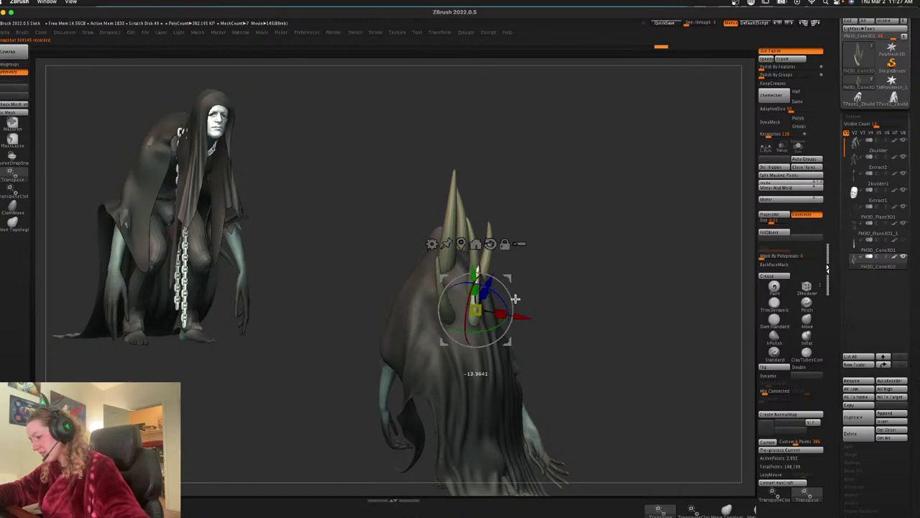
pyautogui.moveTo(469, 321); pyautogui.dragTo(506, 325)
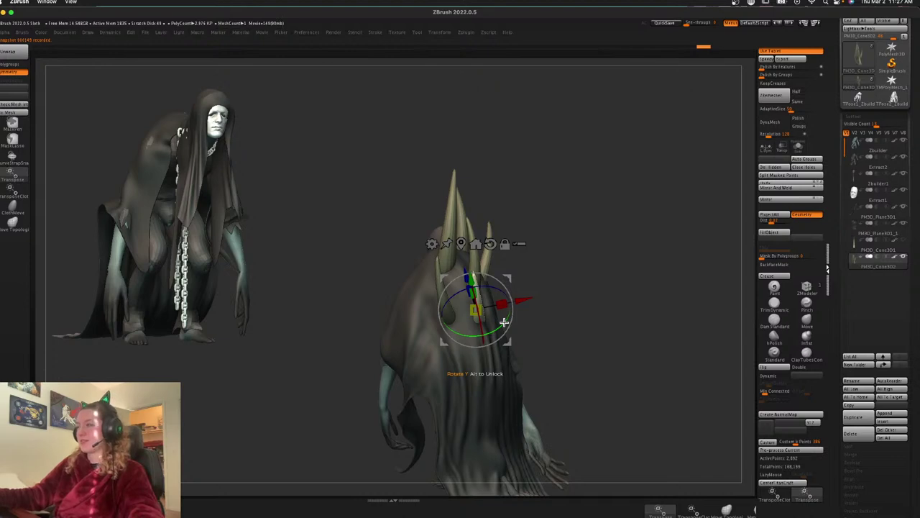
pyautogui.keyDown('alt'); pyautogui.moveTo(504, 322); pyautogui.dragTo(501, 283); pyautogui.keyUp('alt')
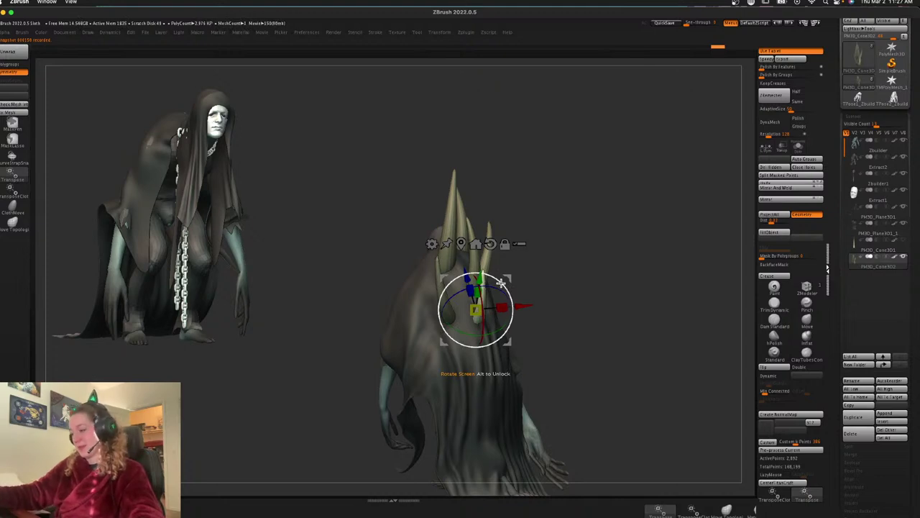
pyautogui.moveTo(467, 278); pyautogui.dragTo(485, 338)
# Duplicate a seventh spike onto the right side of the back and rotate it to curve outward
pyautogui.press('q')
pyautogui.moveTo(647, 250)
pyautogui.mouseDown()
pyautogui.moveTo(608, 254)
pyautogui.moveTo(708, 235)
pyautogui.moveTo(624, 244)
pyautogui.mouseUp()
pyautogui.press('w')
pyautogui.keyDown('ctrl'); pyautogui.moveTo(510, 326); pyautogui.dragTo(546, 328); pyautogui.keyUp('ctrl')
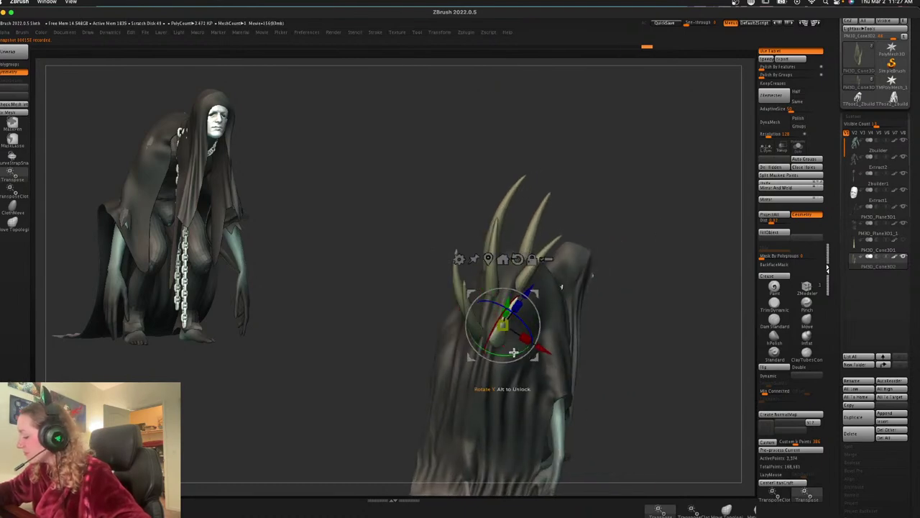
pyautogui.hotkey('ctrl', 'z')
pyautogui.hotkey('ctrl', 'z')
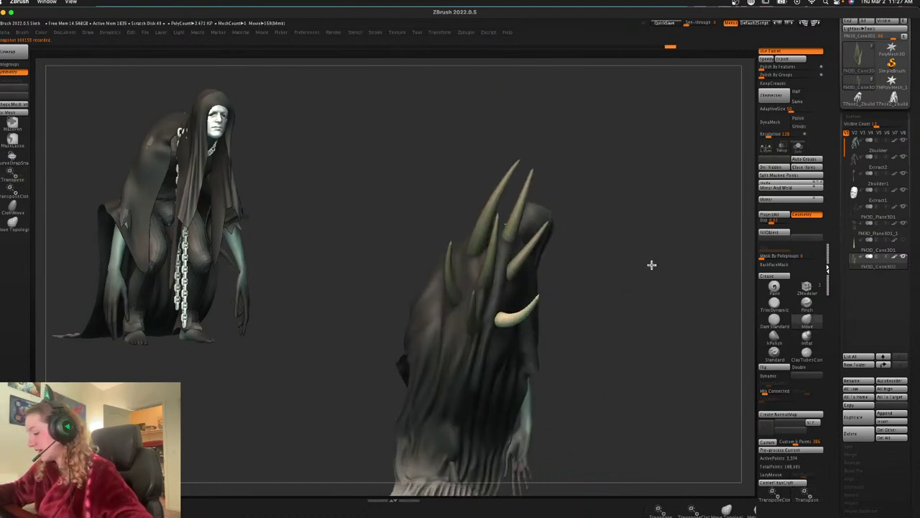
# Duplicate an eighth spike and place it low on the left side of the back, curving upward
pyautogui.hotkey('ctrl', 'z')
pyautogui.hotkey('ctrl', 'z')
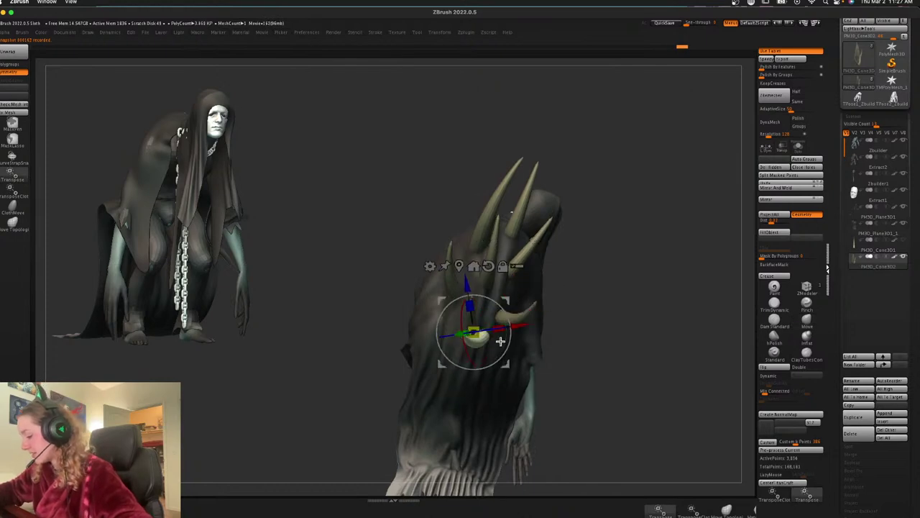
pyautogui.hotkey('ctrl', 'z')
pyautogui.hotkey('ctrl', 'z')
pyautogui.hotkey('ctrl', 'z')
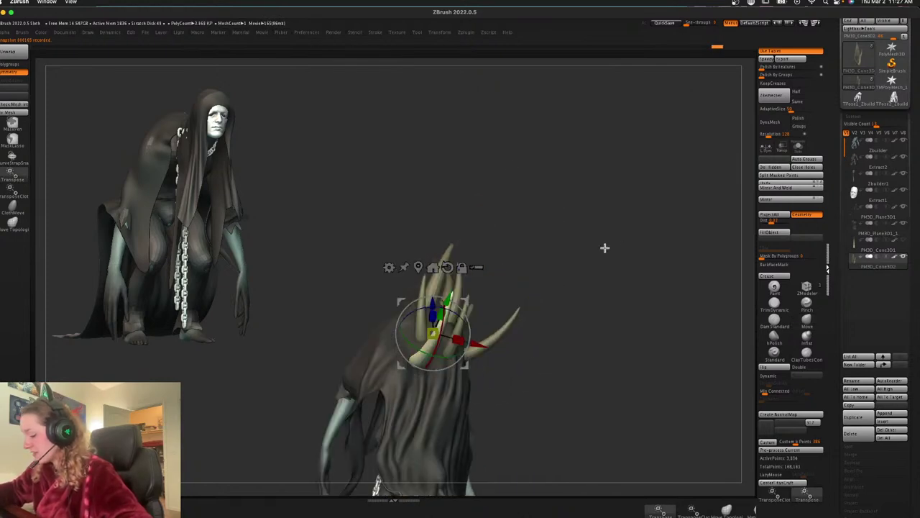
pyautogui.hotkey('ctrl', 'z')
pyautogui.hotkey('ctrl', 'z')
pyautogui.hotkey('ctrl', 'z')
pyautogui.hotkey('ctrl', 'z')
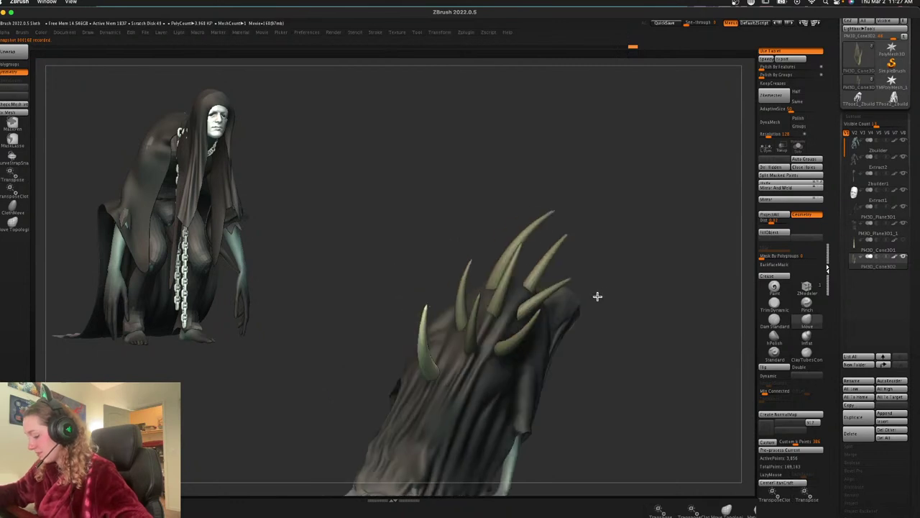
# Reposition and tilt the lower-left spike against the cape, and clear the mask from the other spikes
pyautogui.moveTo(462, 314); pyautogui.dragTo(476, 314)
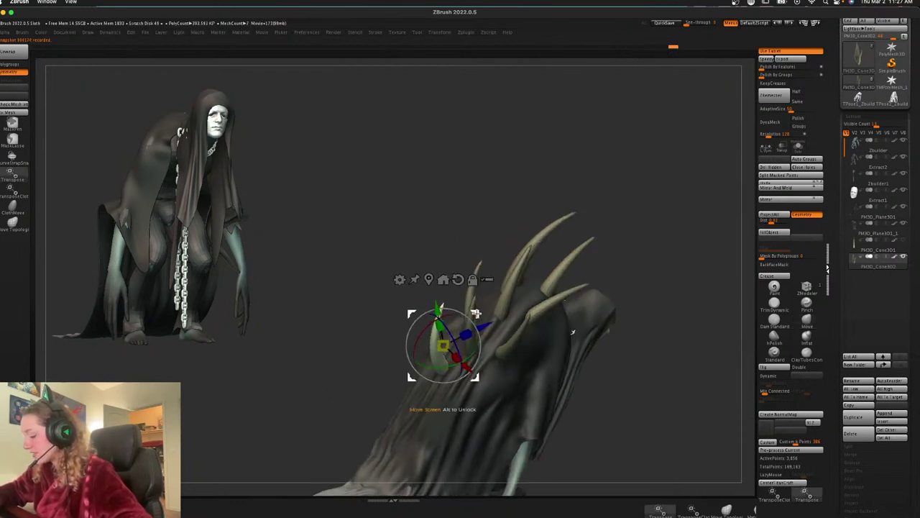
pyautogui.moveTo(660, 286); pyautogui.dragTo(621, 319)
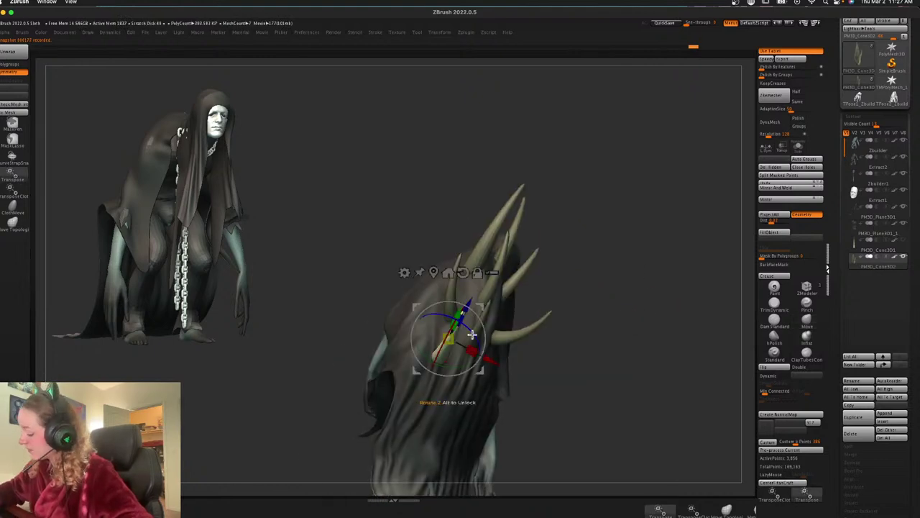
pyautogui.moveTo(472, 335); pyautogui.dragTo(468, 308)
pyautogui.press('q')
pyautogui.keyDown('ctrl'); pyautogui.moveTo(639, 285); pyautogui.dragTo(680, 277); pyautogui.keyUp('ctrl')
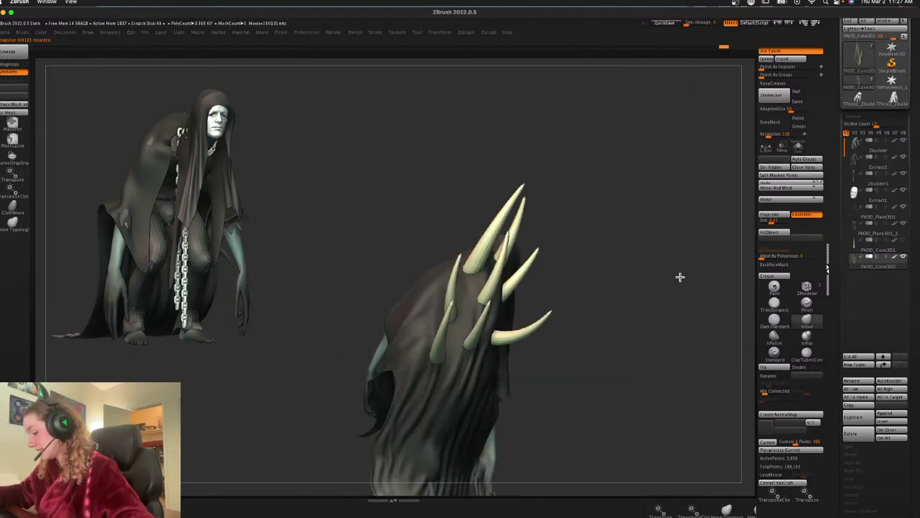
# Undo the spike copies back to the single horn and redo them to compare the two versions
pyautogui.hotkey('ctrl', 'z')
pyautogui.hotkey('ctrl', 'z')
pyautogui.hotkey('ctrl', 'z')
pyautogui.hotkey('ctrl', 'z')
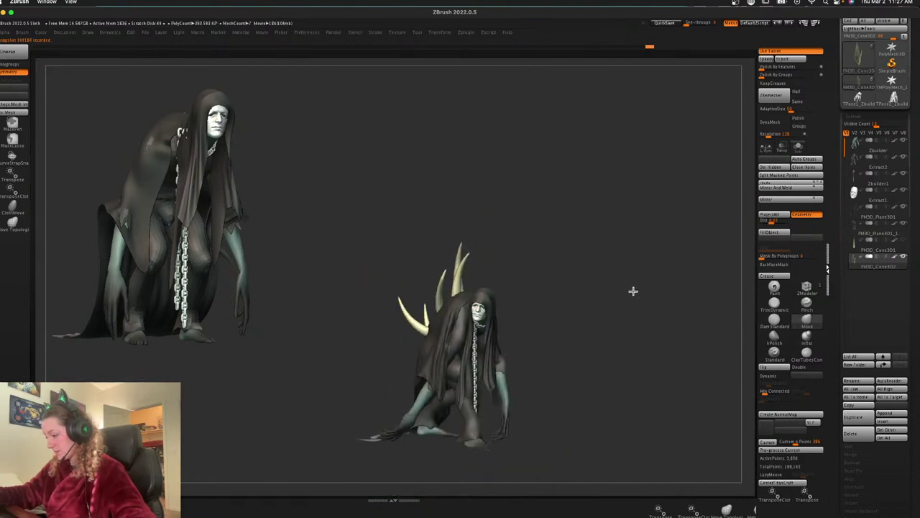
pyautogui.hotkey('ctrl', 'z')
pyautogui.hotkey('ctrl', 'z')
pyautogui.hotkey('ctrl', 'z')
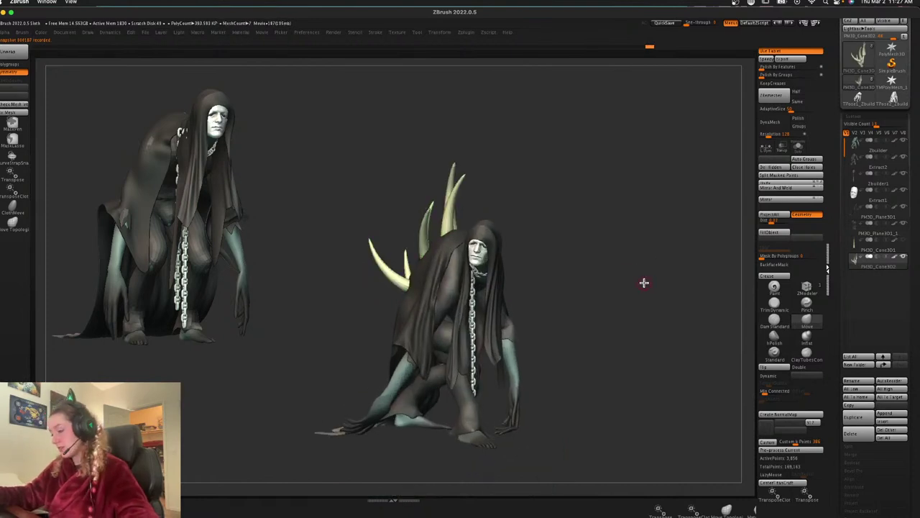
pyautogui.hotkey('ctrl', 'z')
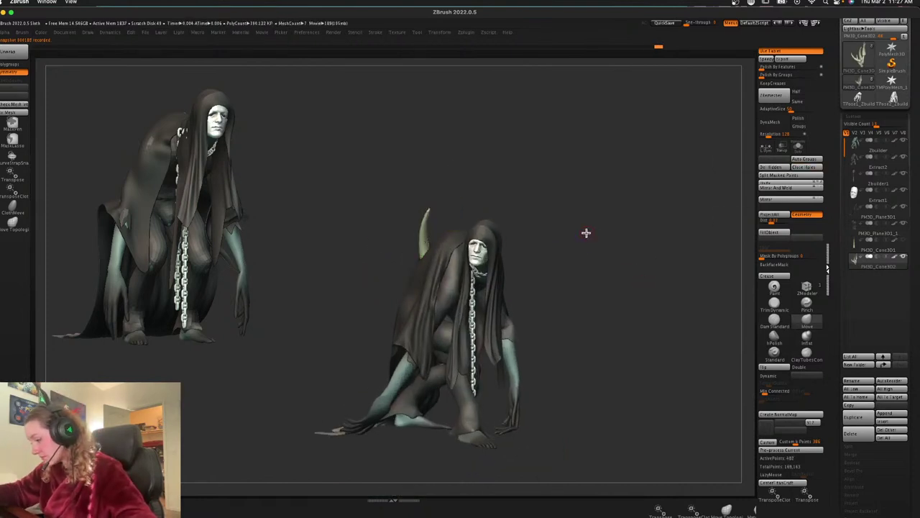
pyautogui.hotkey('ctrl', 'shift', 'z')
pyautogui.hotkey('ctrl', 'shift', 'z')
pyautogui.hotkey('ctrl', 'shift', 'z')
pyautogui.hotkey('ctrl', 'shift', 'z')
# Adjust the outward-curving spike on the right side of the back, and duplicate and rotate a ninth spike from it
pyautogui.press('w')
pyautogui.moveTo(612, 271)
pyautogui.mouseDown()
pyautogui.moveTo(606, 246)
pyautogui.moveTo(568, 237)
pyautogui.mouseUp()
pyautogui.keyDown('alt'); pyautogui.click(415, 190); pyautogui.keyUp('alt')
pyautogui.hotkey('ctrl', 'z')
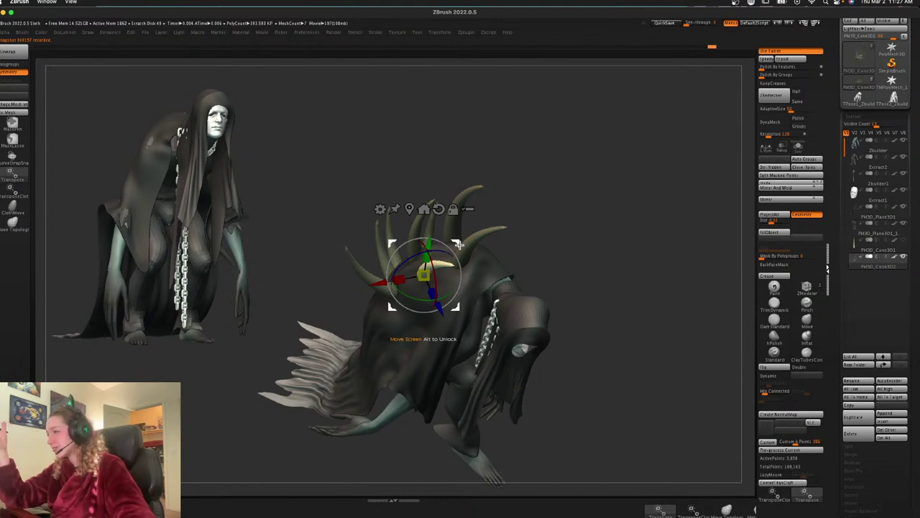
pyautogui.hotkey('ctrl', 'z')
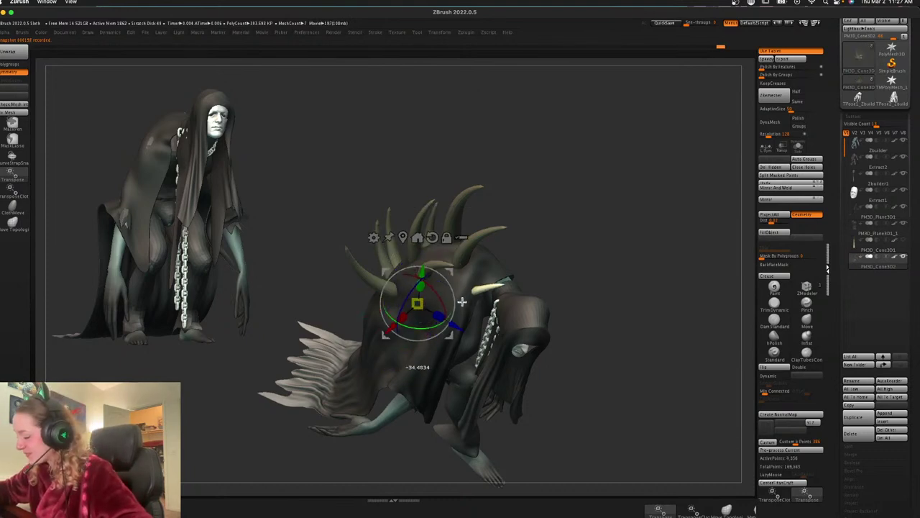
pyautogui.moveTo(460, 277); pyautogui.dragTo(445, 304)
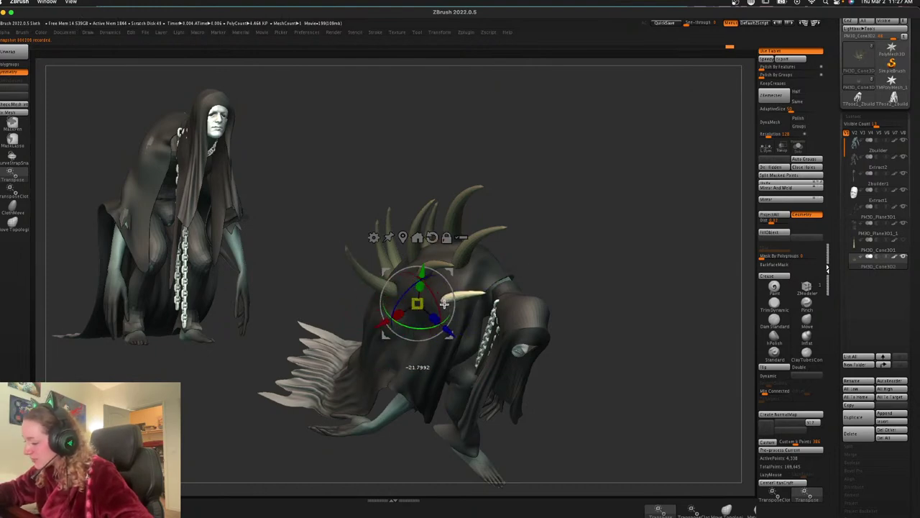
# Isolate the spikes, set the gizmo at the base of the newest spike, and show the whole figure again
pyautogui.click(801, 151)
pyautogui.moveTo(563, 240); pyautogui.dragTo(500, 271)
pyautogui.keyDown('alt'); pyautogui.click(403, 238); pyautogui.keyUp('alt')
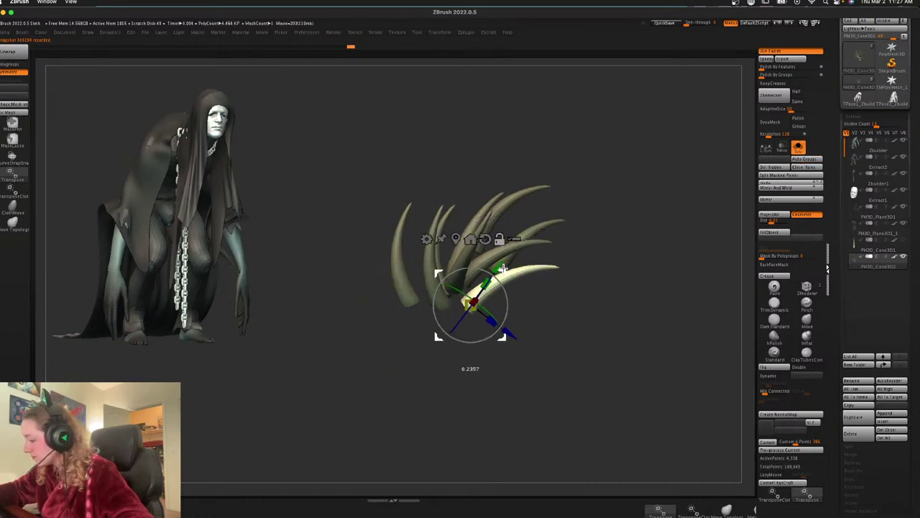
pyautogui.click(799, 151)
# Move the newest spike down to the lower back and rotate it until it curves upward out of the cape
pyautogui.moveTo(654, 245); pyautogui.dragTo(601, 264)
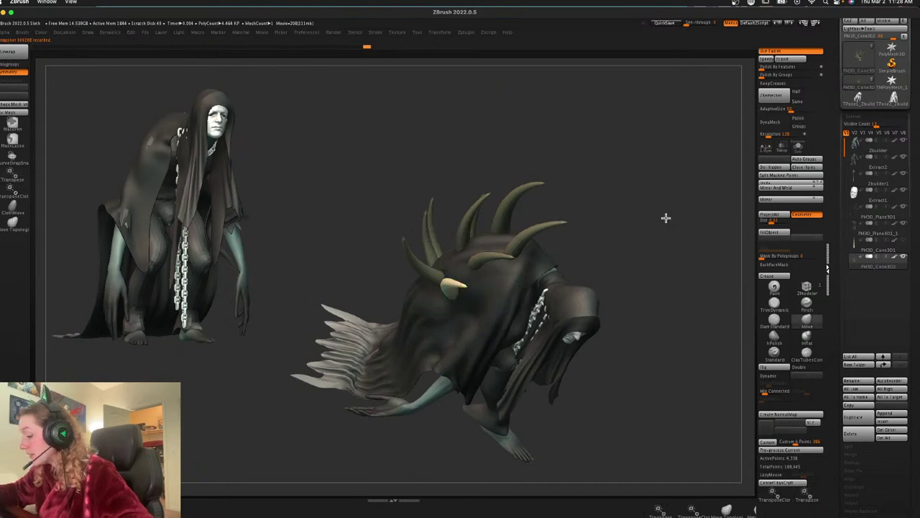
pyautogui.moveTo(665, 216); pyautogui.dragTo(590, 239)
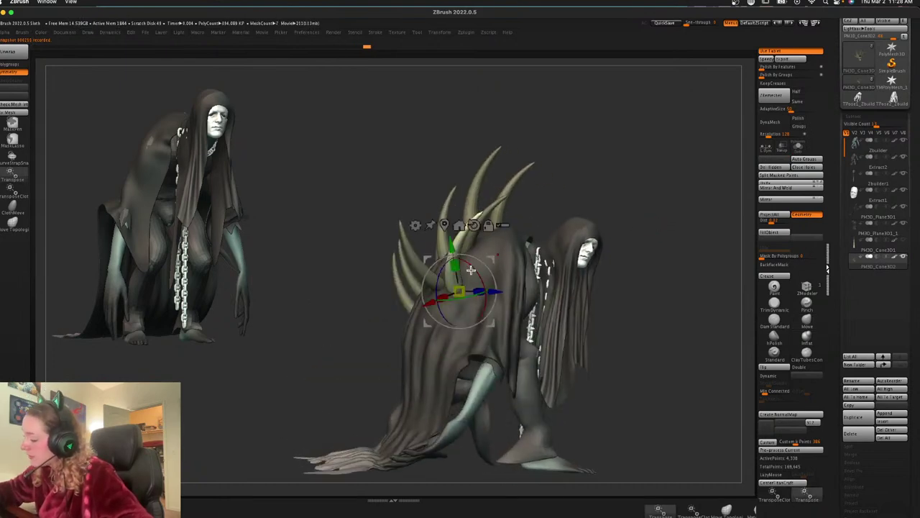
pyautogui.moveTo(606, 195); pyautogui.dragTo(453, 297)
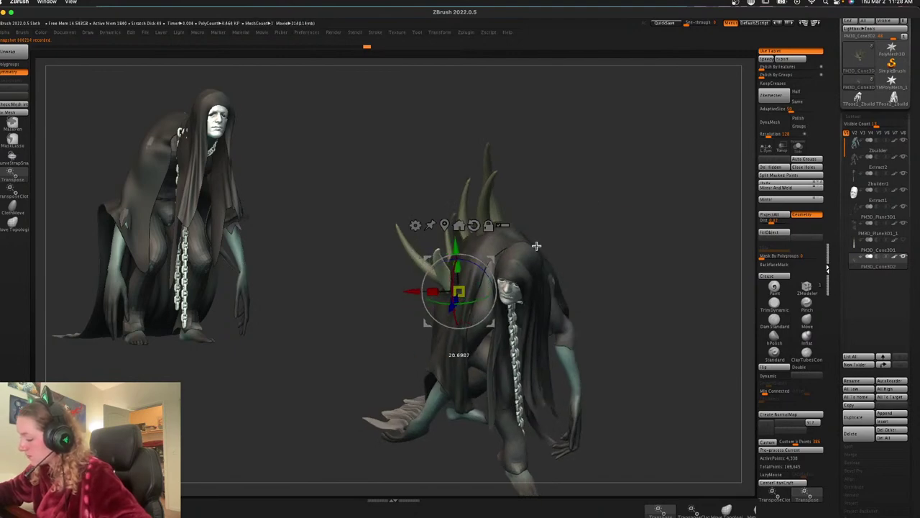
pyautogui.moveTo(537, 246); pyautogui.dragTo(655, 209)
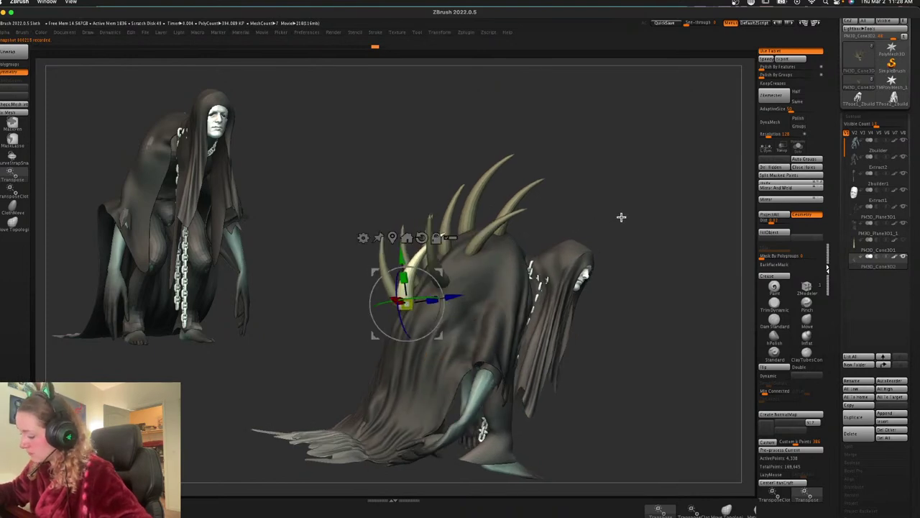
pyautogui.moveTo(621, 213); pyautogui.dragTo(423, 314)
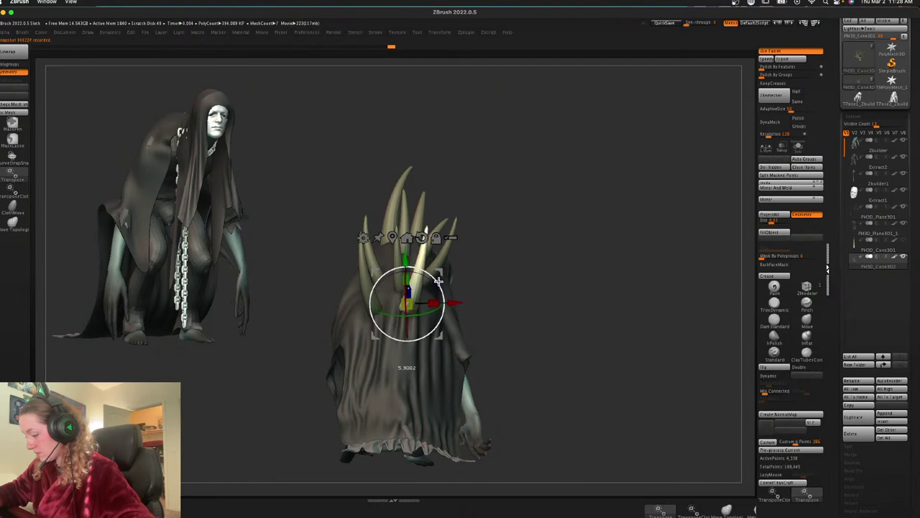
pyautogui.moveTo(464, 277); pyautogui.dragTo(527, 264)
pyautogui.moveTo(437, 286); pyautogui.dragTo(422, 297)
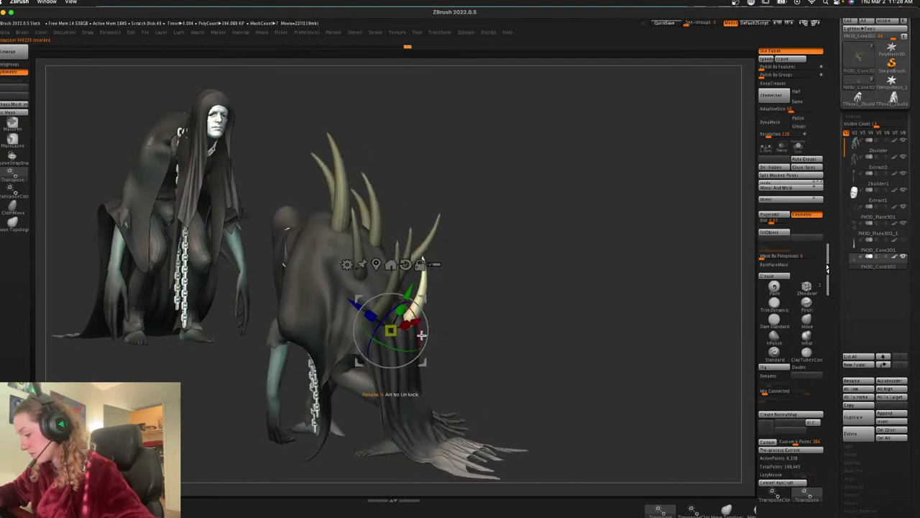
# Duplicate a tenth spike onto the lower right of the back, lean it outward, and check the arrangement from the side
pyautogui.press('q')
pyautogui.moveTo(607, 261); pyautogui.dragTo(647, 256)
pyautogui.moveTo(379, 338); pyautogui.dragTo(379, 340)
pyautogui.moveTo(629, 254); pyautogui.dragTo(649, 261)
pyautogui.moveTo(417, 299); pyautogui.dragTo(446, 284)
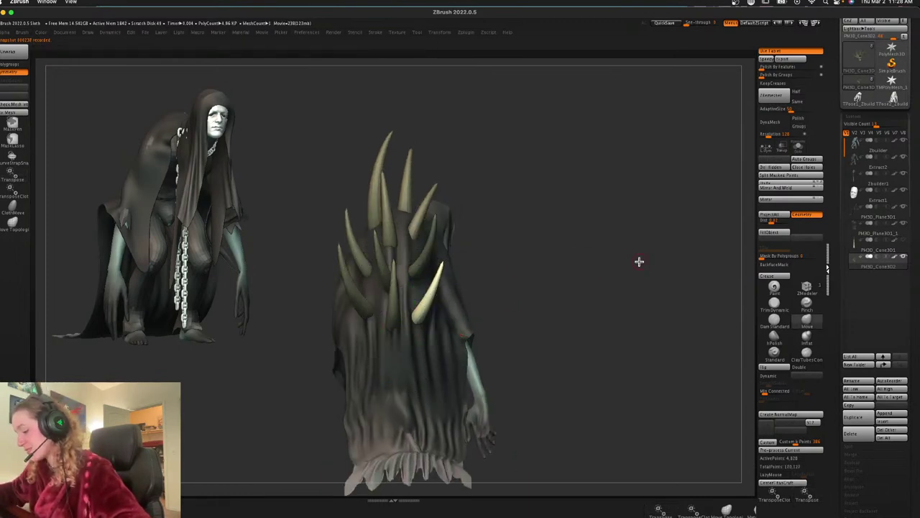
pyautogui.moveTo(639, 261)
pyautogui.mouseDown()
pyautogui.moveTo(623, 263)
pyautogui.moveTo(635, 263)
pyautogui.moveTo(629, 256)
pyautogui.moveTo(635, 269)
pyautogui.mouseUp()
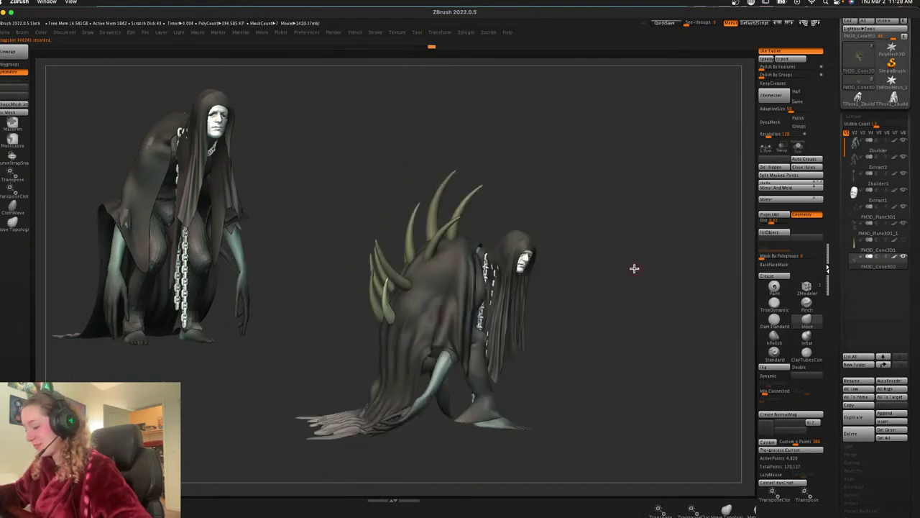
# Duplicate more spikes across the middle and upper back, rotating them to lean away from the cape
pyautogui.press('w')
pyautogui.keyDown('ctrl'); pyautogui.moveTo(435, 298); pyautogui.dragTo(473, 245); pyautogui.keyUp('ctrl')
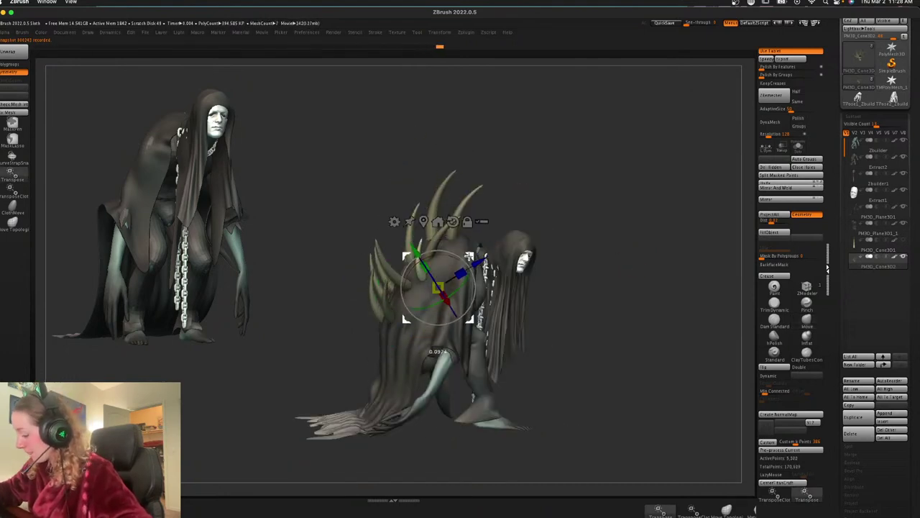
pyautogui.moveTo(630, 228)
pyautogui.mouseDown()
pyautogui.moveTo(619, 227)
pyautogui.moveTo(627, 225)
pyautogui.mouseUp()
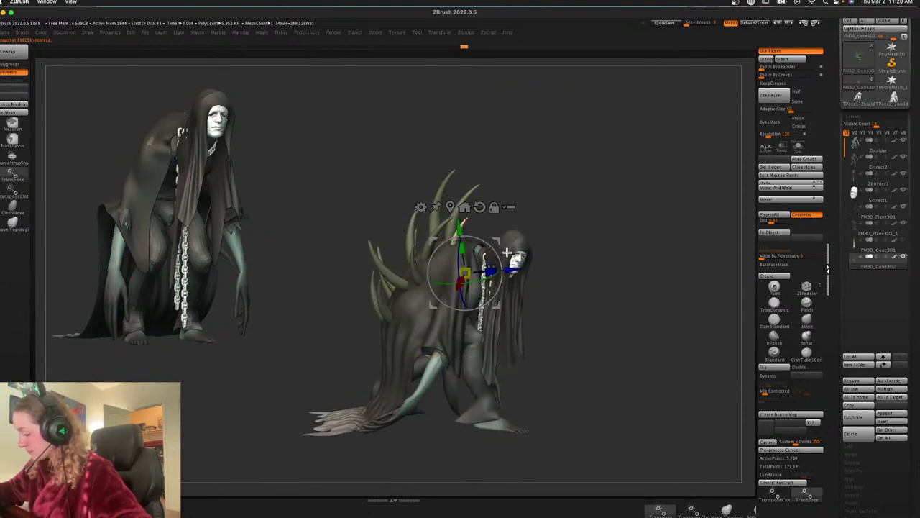
pyautogui.moveTo(568, 214); pyautogui.dragTo(566, 228)
pyautogui.moveTo(497, 241); pyautogui.dragTo(512, 232)
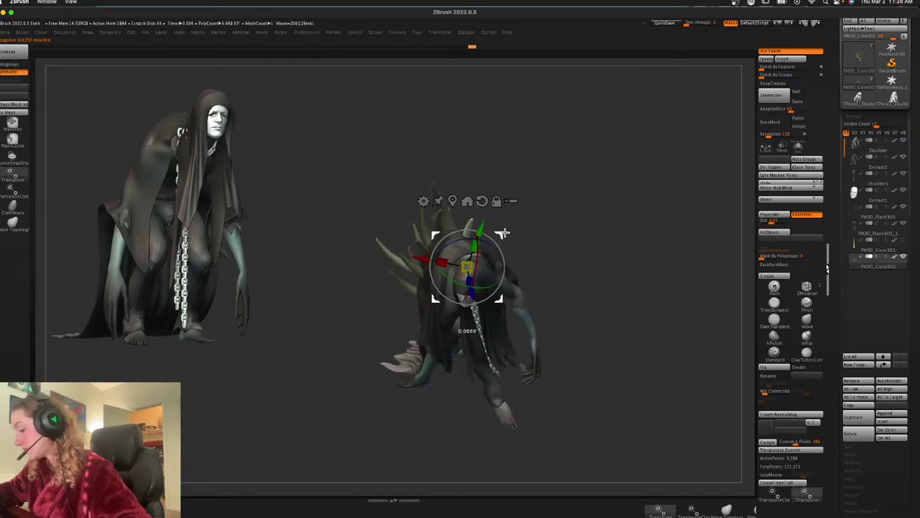
# Fill the gaps on the upper back and behind the shoulders with further duplicated spikes, adjusting their position and angle
pyautogui.moveTo(523, 235); pyautogui.dragTo(493, 239)
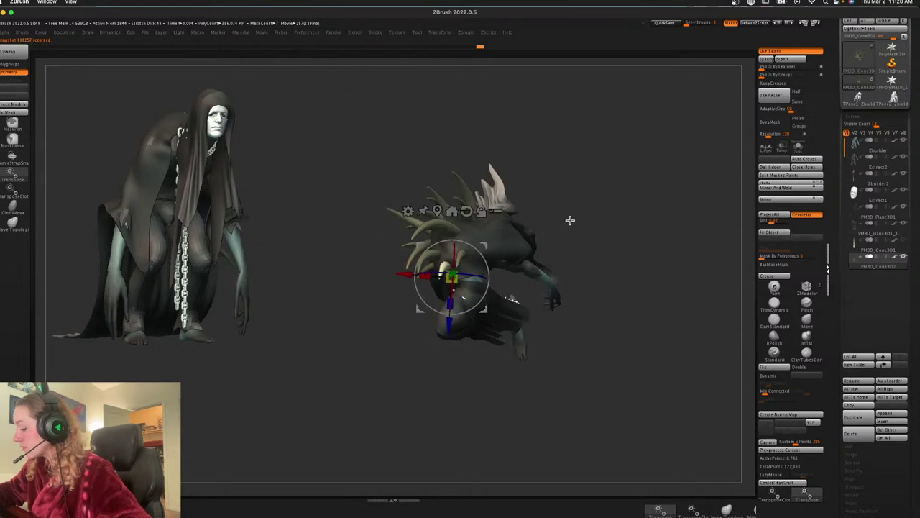
pyautogui.moveTo(569, 220); pyautogui.dragTo(504, 230)
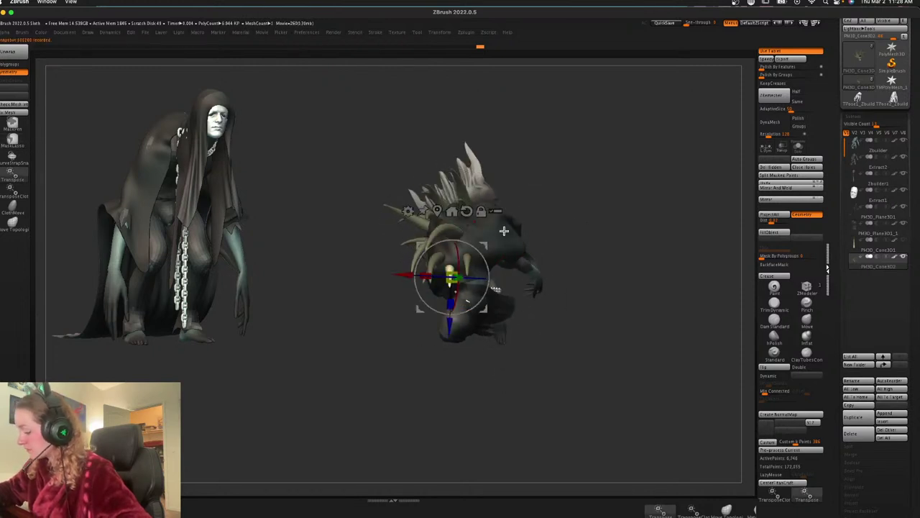
pyautogui.moveTo(605, 197); pyautogui.dragTo(589, 238)
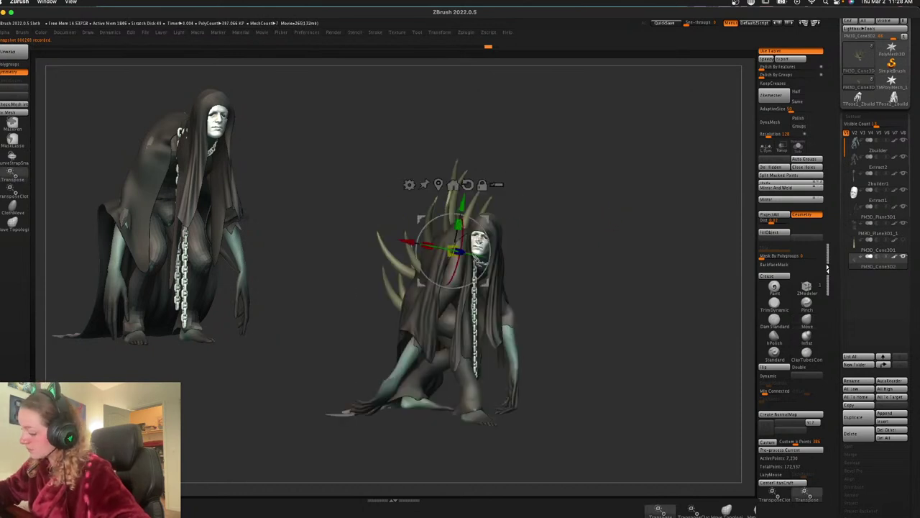
pyautogui.moveTo(526, 227); pyautogui.dragTo(491, 221)
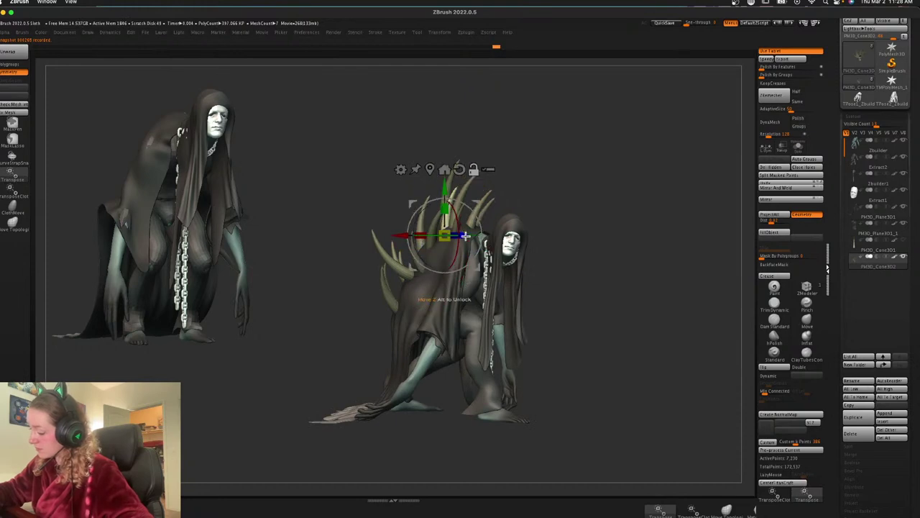
pyautogui.moveTo(478, 208); pyautogui.dragTo(489, 213)
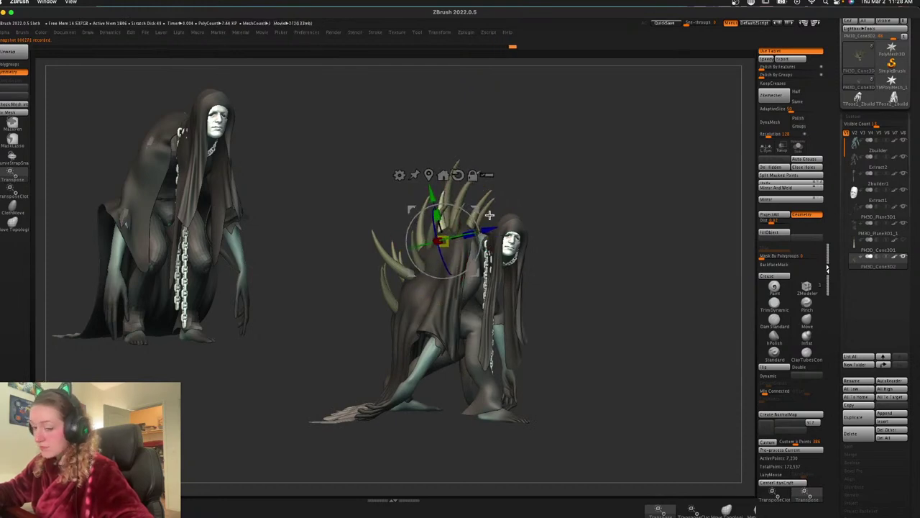
# Clear the mask from the spikes and check the full arrangement from the front, briefly showing the polygroup colours
pyautogui.press('q')
pyautogui.moveTo(623, 220)
pyautogui.keyDown('ctrl'); pyautogui.mouseDown()
pyautogui.moveTo(628, 236)
pyautogui.moveTo(612, 244)
pyautogui.moveTo(617, 269)
pyautogui.mouseUp(); pyautogui.keyUp('ctrl')
pyautogui.press('space')
pyautogui.hotkey('shift', 'f')
pyautogui.hotkey('shift', 'f')
pyautogui.press('space')
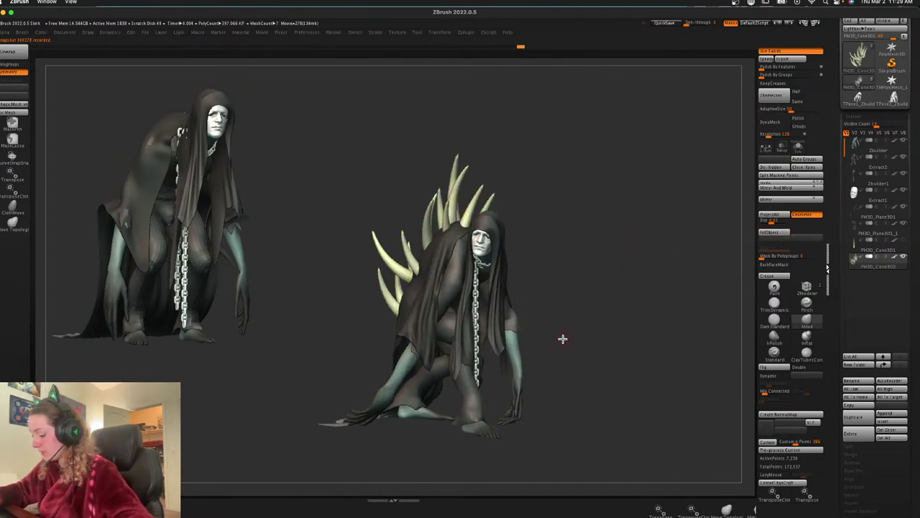
pyautogui.moveTo(563, 339); pyautogui.dragTo(614, 283)
pyautogui.hotkey('shift', 'f')
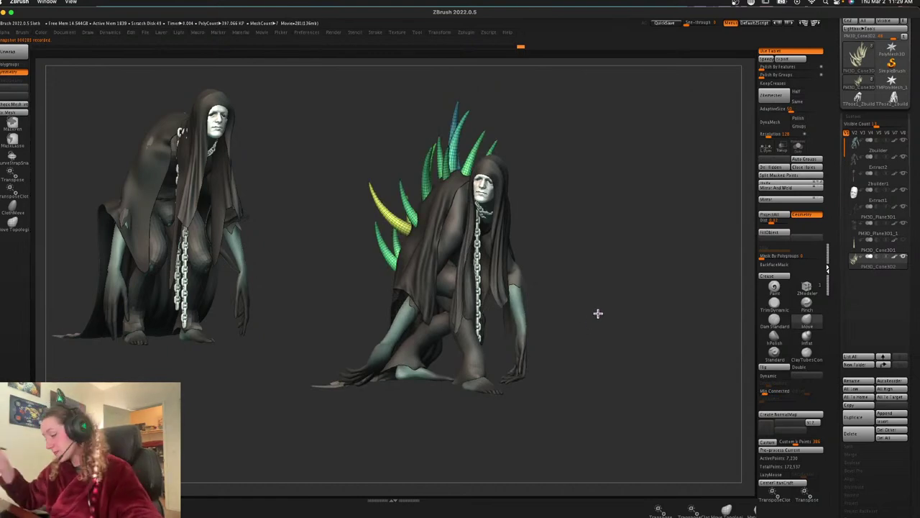
pyautogui.moveTo(587, 274); pyautogui.dragTo(683, 285)
# Isolate the body mesh, check its polygroups, and duplicate it as a separate subtool
pyautogui.keyDown('alt'); pyautogui.click(419, 332); pyautogui.keyUp('alt')
pyautogui.click(798, 148)
pyautogui.hotkey('shift', 'f')
pyautogui.hotkey('shift', 'f')
pyautogui.hotkey('shift', 'f')
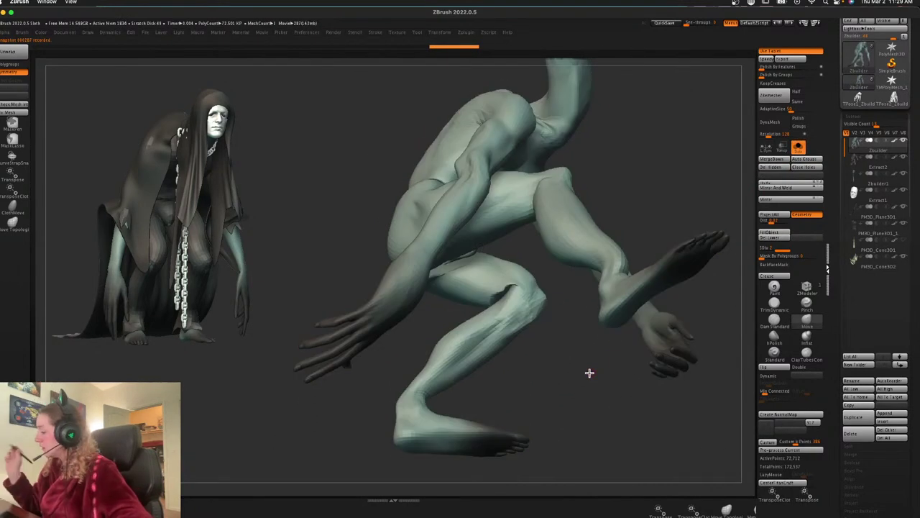
pyautogui.hotkey('ctrl', 'shift', 'd')
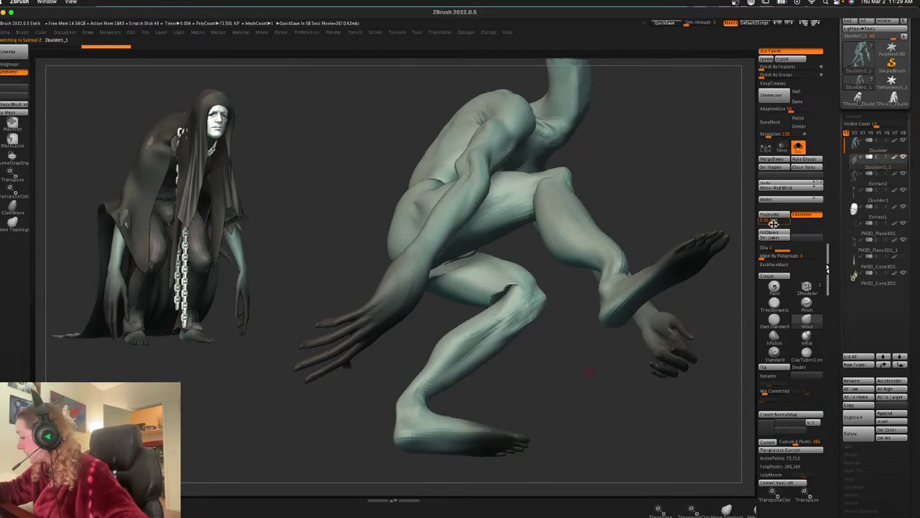
pyautogui.hotkey('shift', 'f')
pyautogui.hotkey('shift', 'f')
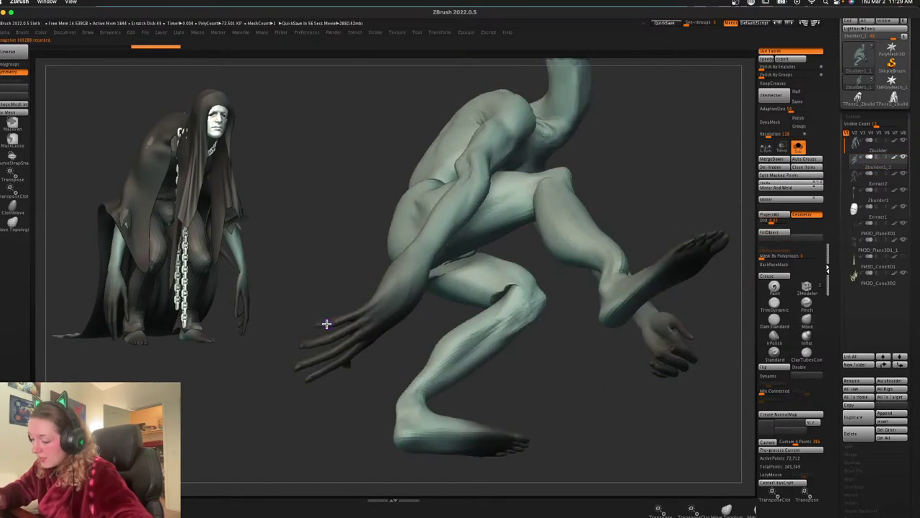
# Reduce the body copy to its fingertip and toe-tip pieces, removing the rest of the body, the eyes and the mouth parts
pyautogui.keyDown('ctrl'); pyautogui.keyDown('shift'); pyautogui.click(339, 319); pyautogui.keyUp('shift'); pyautogui.keyUp('ctrl')
pyautogui.click(775, 166)
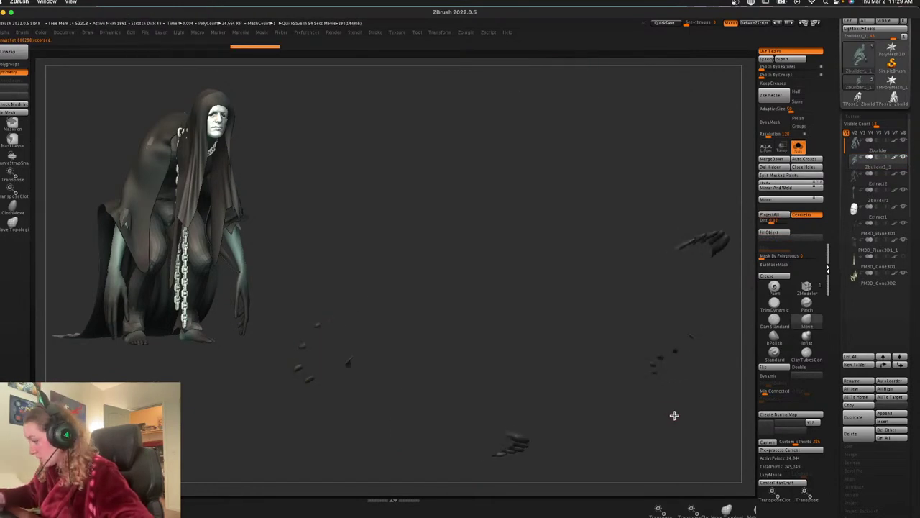
pyautogui.moveTo(674, 415); pyautogui.dragTo(668, 388)
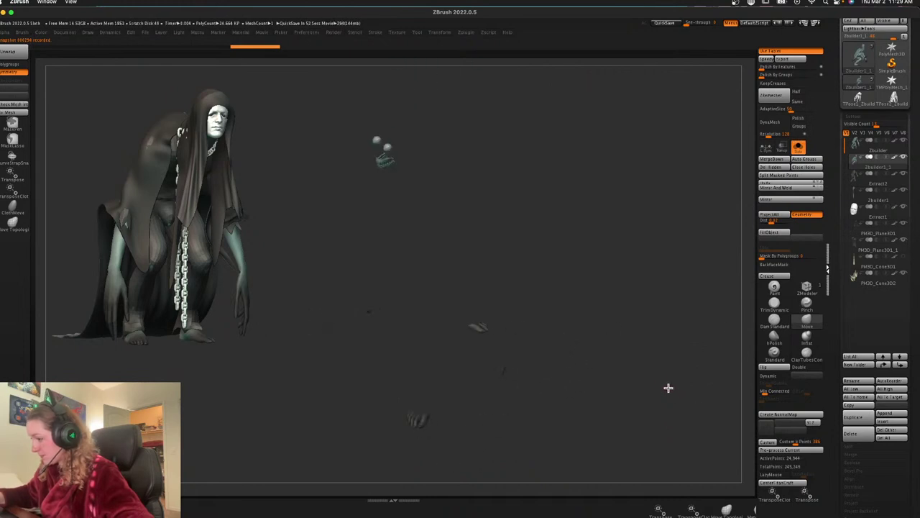
pyautogui.moveTo(601, 296); pyautogui.dragTo(599, 282)
pyautogui.keyDown('ctrl'); pyautogui.keyDown('shift'); pyautogui.click(556, 128); pyautogui.keyUp('shift'); pyautogui.keyUp('ctrl')
pyautogui.keyDown('ctrl'); pyautogui.keyDown('shift'); pyautogui.click(542, 123); pyautogui.keyUp('shift'); pyautogui.keyUp('ctrl')
pyautogui.moveTo(562, 128)
pyautogui.keyDown('ctrl'); pyautogui.keyDown('shift'); pyautogui.mouseDown()
pyautogui.moveTo(597, 138)
pyautogui.moveTo(554, 166)
pyautogui.moveTo(566, 146)
pyautogui.moveTo(553, 139)
pyautogui.mouseUp(); pyautogui.keyUp('shift'); pyautogui.keyUp('ctrl')
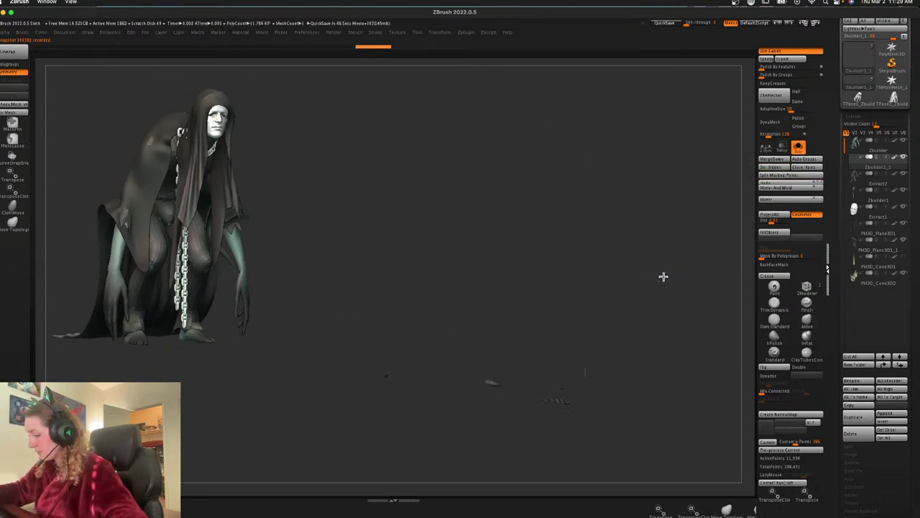
# Show the whole figure again and fill the finger and toe pieces with the bone colour
pyautogui.click(798, 147)
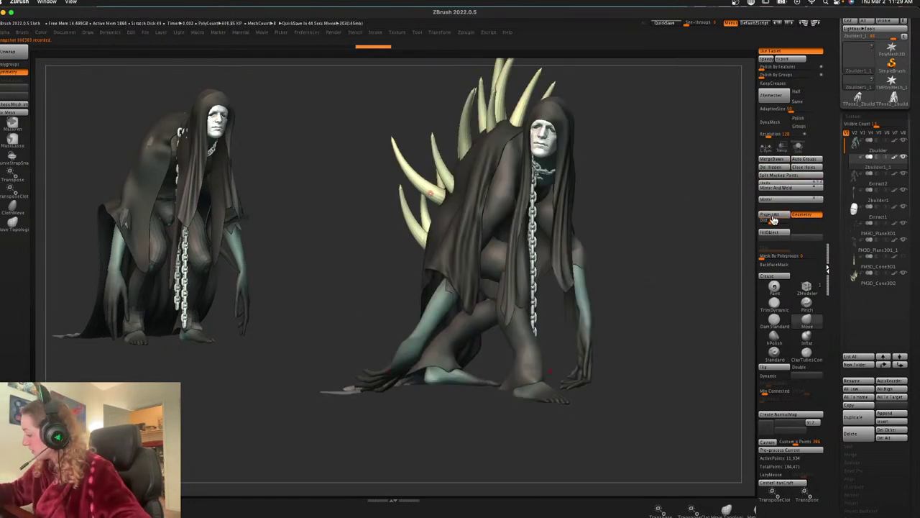
pyautogui.press('w')
pyautogui.click(405, 295)
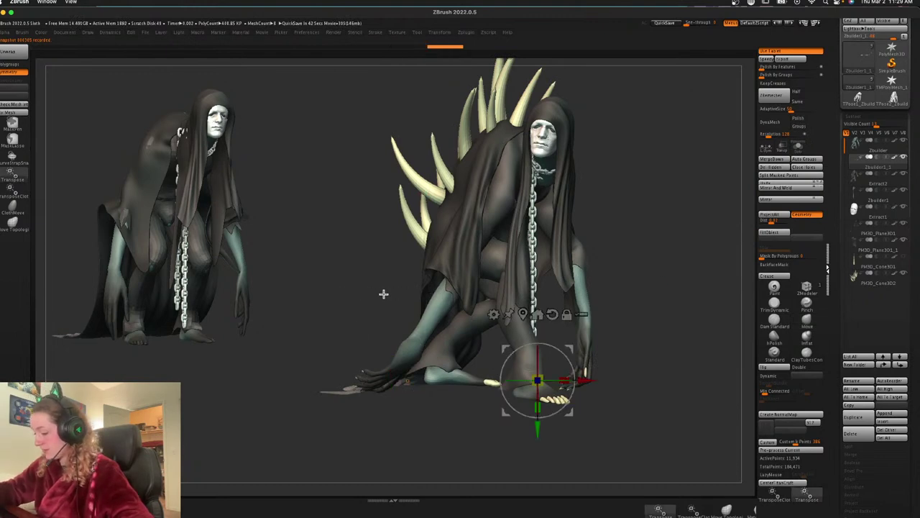
pyautogui.press('q')
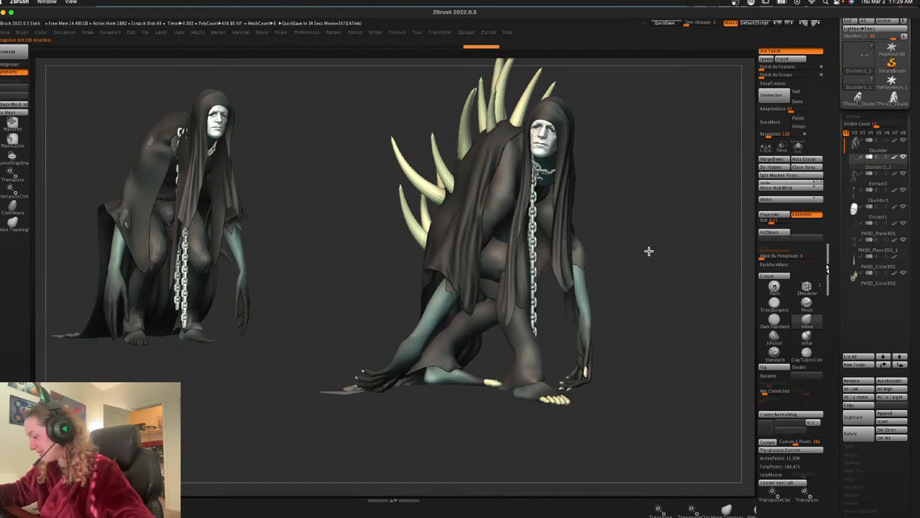
# Isolate the finger and toe pieces and give each separate part its own polygroup with Auto Groups
pyautogui.moveTo(650, 251); pyautogui.dragTo(609, 249)
pyautogui.rightClick(623, 260)
pyautogui.hotkey('shift', 'f')
pyautogui.click(798, 148)
pyautogui.hotkey('shift', 'f')
pyautogui.rightClick(605, 250)
pyautogui.hotkey('shift', 'f')
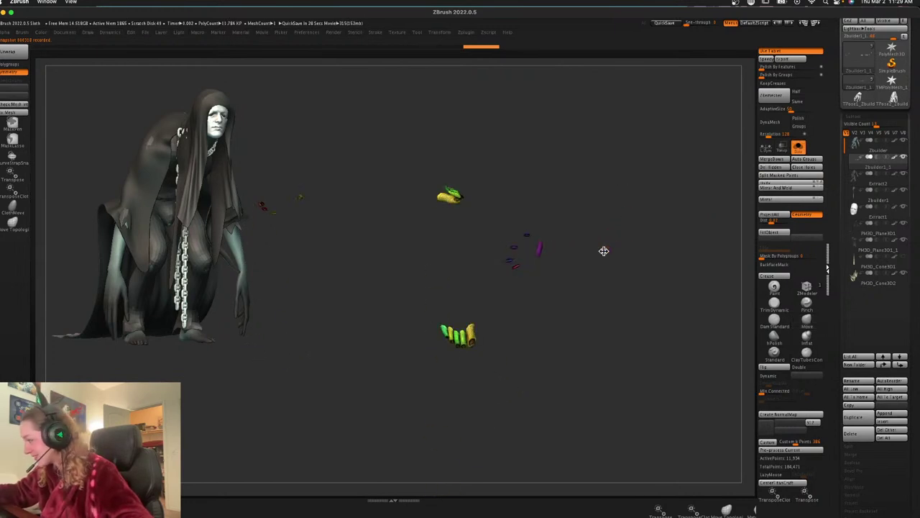
pyautogui.click(809, 161)
pyautogui.hotkey('shift', 'f')
# Hide the skin parts of the fingers and toes and delete them, leaving only the nails
pyautogui.keyDown('ctrl'); pyautogui.keyDown('shift'); pyautogui.click(471, 333); pyautogui.keyUp('shift'); pyautogui.keyUp('ctrl')
pyautogui.keyDown('ctrl'); pyautogui.keyDown('shift'); pyautogui.click(471, 332); pyautogui.keyUp('shift'); pyautogui.keyUp('ctrl')
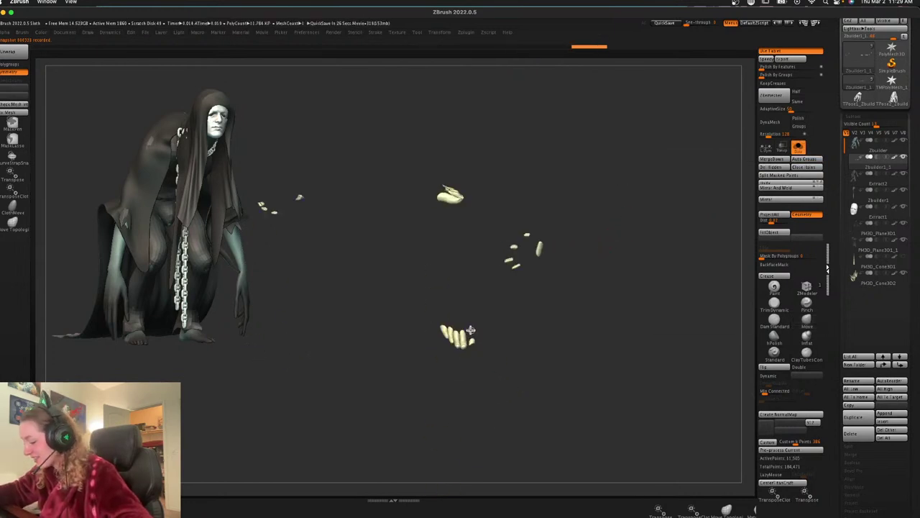
pyautogui.keyDown('ctrl'); pyautogui.keyDown('shift'); pyautogui.click(456, 336); pyautogui.keyUp('shift'); pyautogui.keyUp('ctrl')
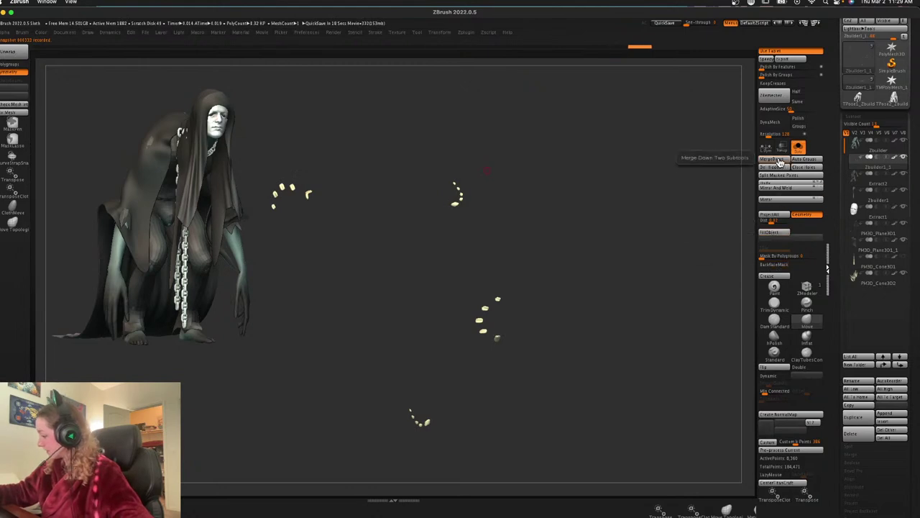
pyautogui.click(777, 166)
# Show the whole figure and check how the nails sit on the hands and feet, trying the transform gizmo on them
pyautogui.click(798, 147)
pyautogui.moveTo(659, 257)
pyautogui.mouseDown()
pyautogui.moveTo(659, 244)
pyautogui.moveTo(658, 265)
pyautogui.mouseUp()
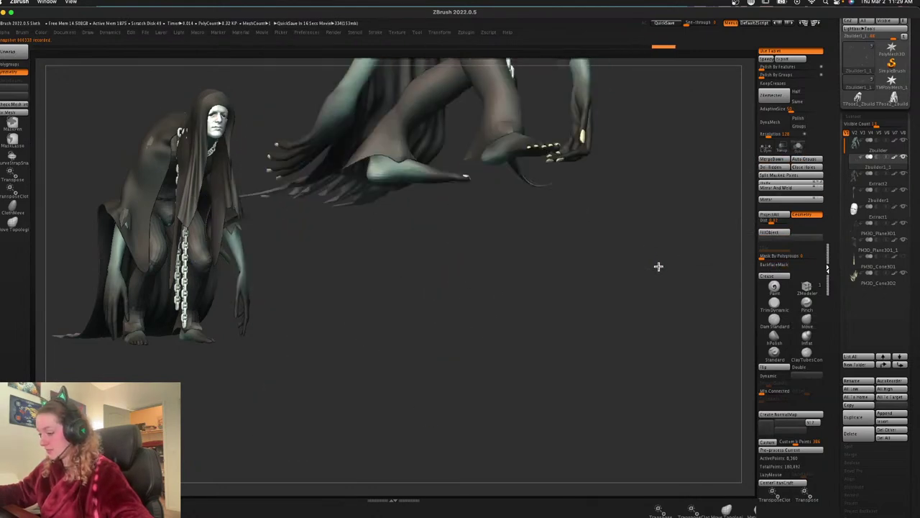
pyautogui.press('f')
pyautogui.press('f')
pyautogui.moveTo(640, 375)
pyautogui.keyDown('alt'); pyautogui.mouseDown()
pyautogui.moveTo(612, 378)
pyautogui.moveTo(602, 297)
pyautogui.mouseUp(); pyautogui.keyUp('alt')
pyautogui.press('space')
pyautogui.press('space')
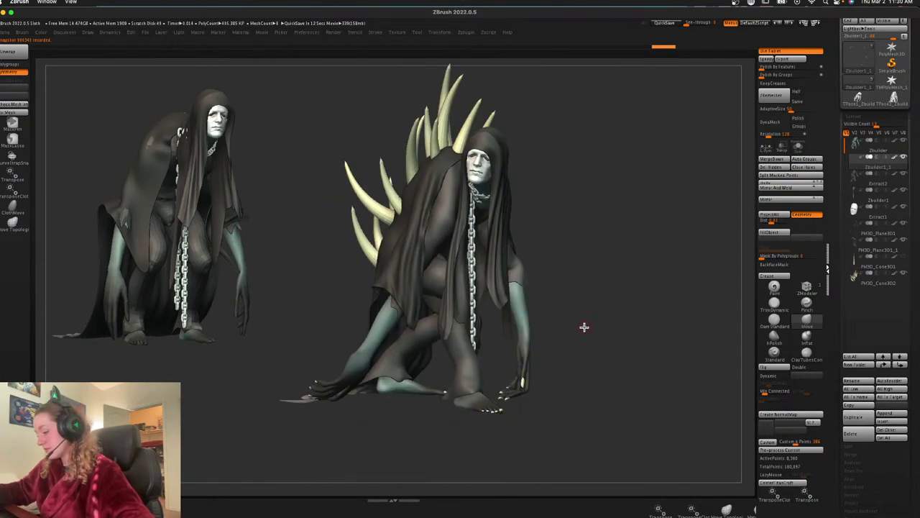
pyautogui.press('w')
pyautogui.click(465, 325)
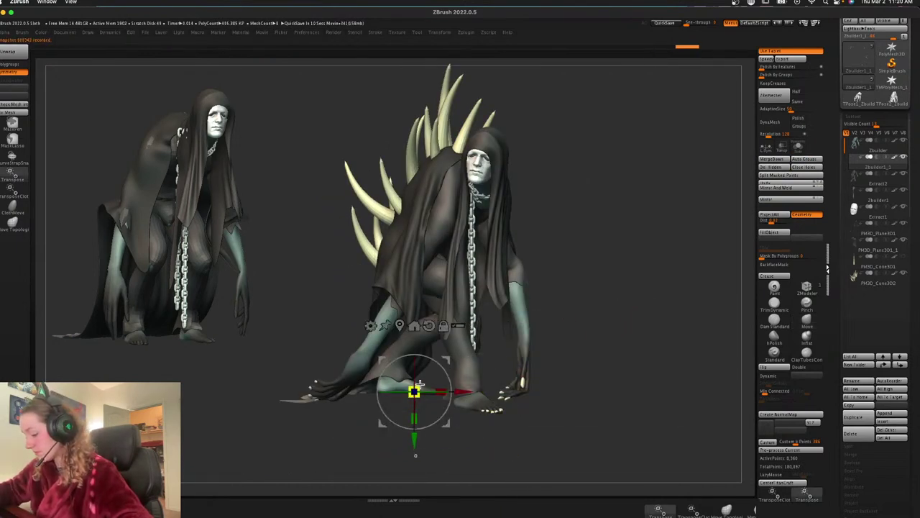
pyautogui.press('q')
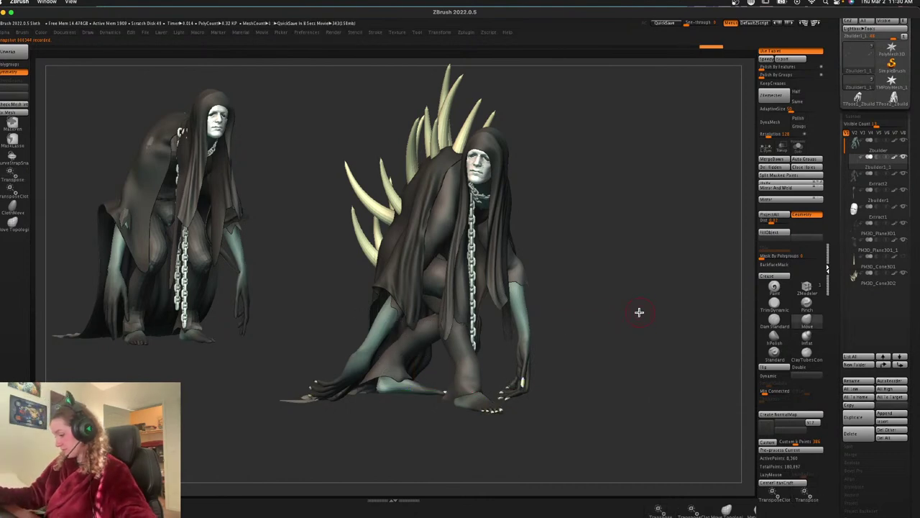
# Isolate the nails and subdivide them for a smoother, denser mesh
pyautogui.click(800, 152)
pyautogui.moveTo(648, 299); pyautogui.dragTo(621, 340)
pyautogui.rightClick(620, 340)
pyautogui.keyDown('alt'); pyautogui.moveTo(611, 235); pyautogui.dragTo(550, 310); pyautogui.keyUp('alt')
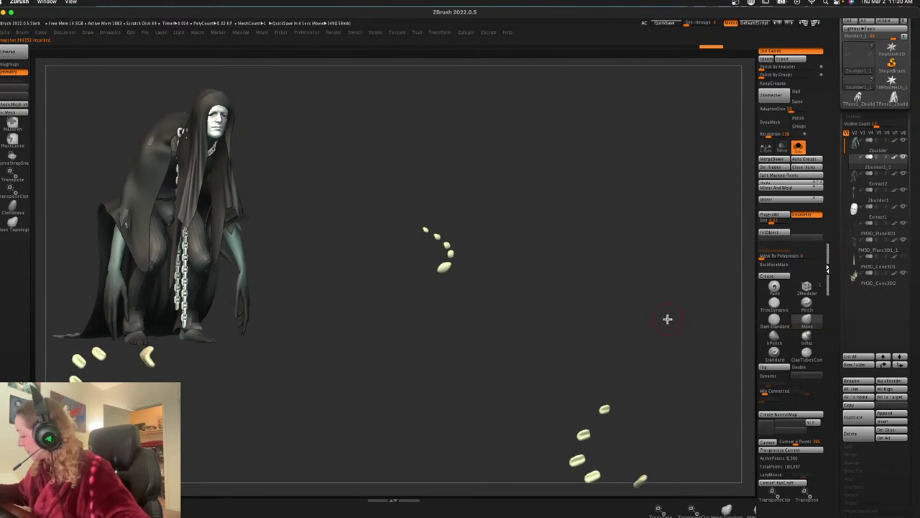
pyautogui.press('space')
pyautogui.hotkey('ctrl', 'd')
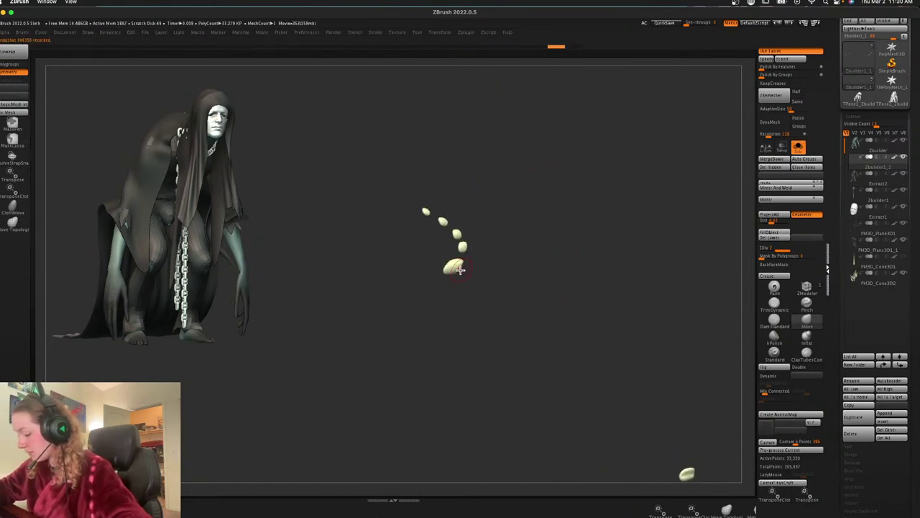
# Pull the five toenails of one foot outward into pointed claws with the Move brush, smoothing the big one
pyautogui.moveTo(460, 270); pyautogui.dragTo(561, 272)
pyautogui.keyDown('shift'); pyautogui.moveTo(490, 271); pyautogui.dragTo(467, 270); pyautogui.keyUp('shift')
pyautogui.moveTo(466, 270); pyautogui.dragTo(515, 272)
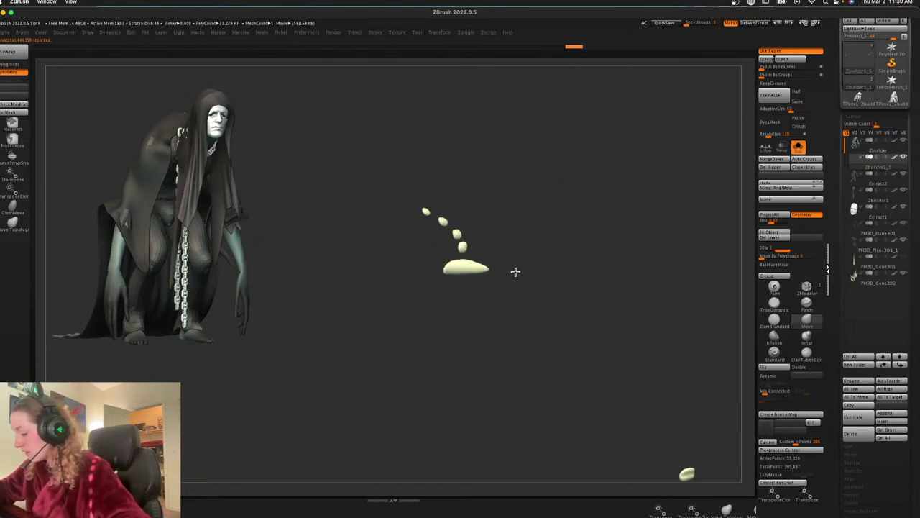
pyautogui.press('space')
pyautogui.moveTo(466, 246)
pyautogui.mouseDown()
pyautogui.moveTo(505, 246)
pyautogui.moveTo(473, 215)
pyautogui.moveTo(451, 218)
pyautogui.moveTo(477, 216)
pyautogui.moveTo(458, 203)
pyautogui.mouseUp()
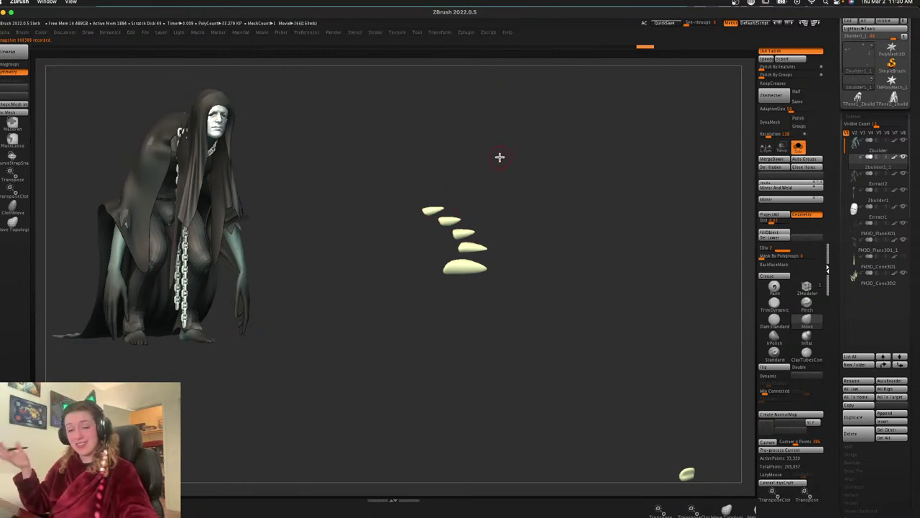
# Stretch the toenails of the other foot into pointed claws, undoing the unwanted strokes
pyautogui.moveTo(655, 298)
pyautogui.mouseDown()
pyautogui.moveTo(653, 283)
pyautogui.moveTo(650, 293)
pyautogui.moveTo(673, 298)
pyautogui.mouseUp()
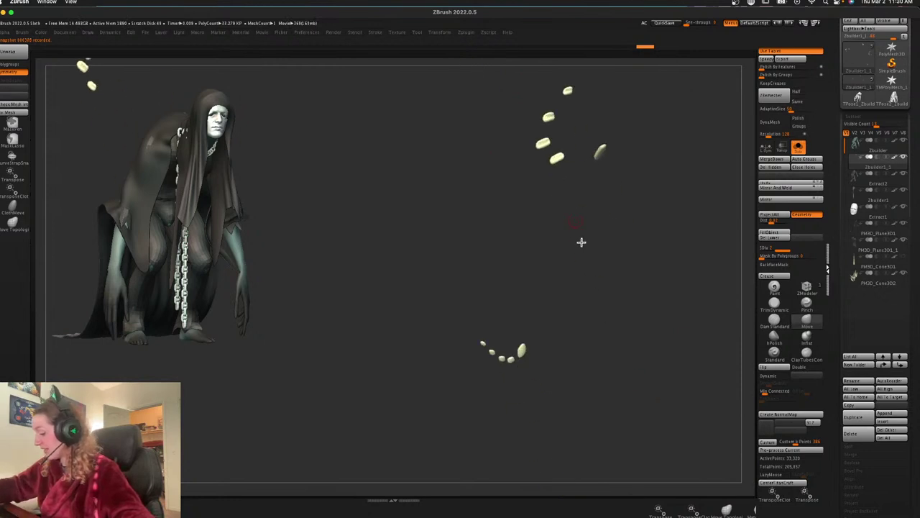
pyautogui.moveTo(525, 357)
pyautogui.mouseDown()
pyautogui.moveTo(533, 377)
pyautogui.moveTo(514, 382)
pyautogui.moveTo(511, 371)
pyautogui.mouseUp()
pyautogui.press('space')
pyautogui.hotkey('ctrl', 'z')
pyautogui.hotkey('ctrl', 'z')
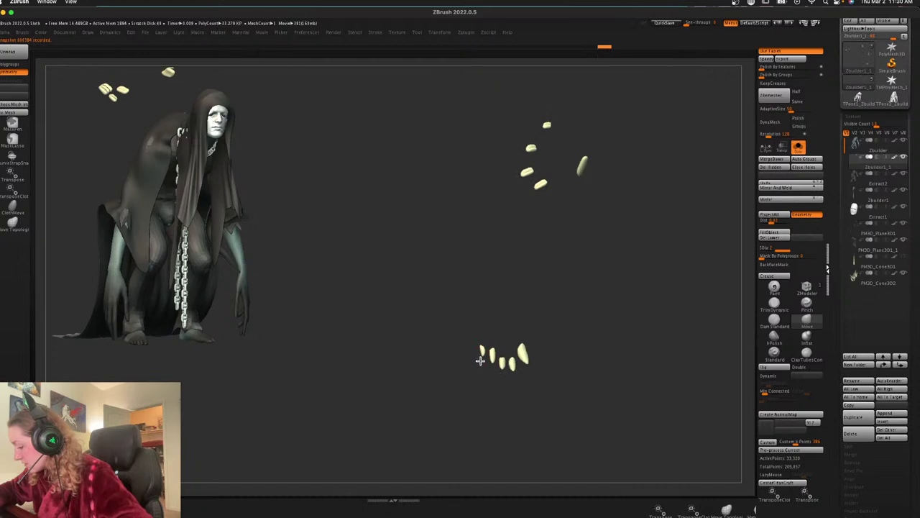
# Show the whole figure and lengthen the fingernails of one hand into long claws
pyautogui.moveTo(586, 292); pyautogui.dragTo(602, 289)
pyautogui.click(798, 148)
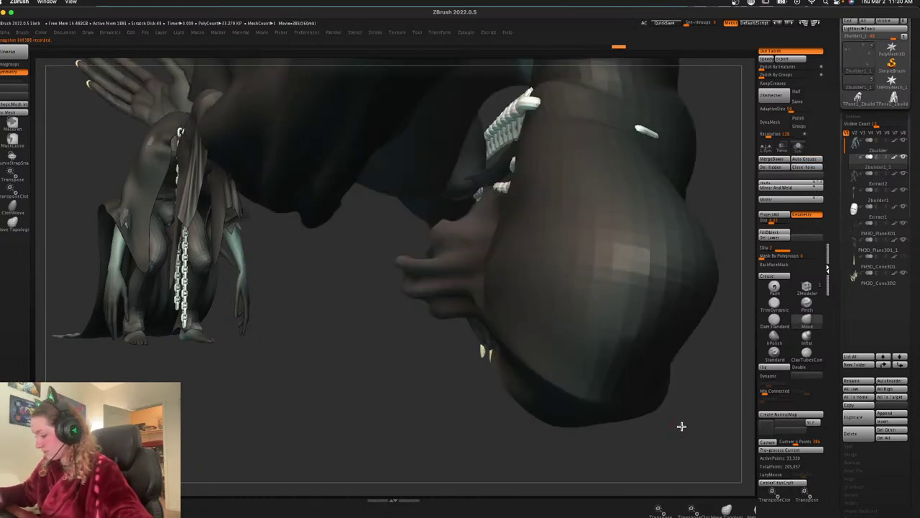
pyautogui.moveTo(682, 426)
pyautogui.mouseDown()
pyautogui.moveTo(678, 409)
pyautogui.moveTo(665, 404)
pyautogui.mouseUp()
pyautogui.rightClick(501, 338)
pyautogui.moveTo(565, 314); pyautogui.dragTo(476, 335)
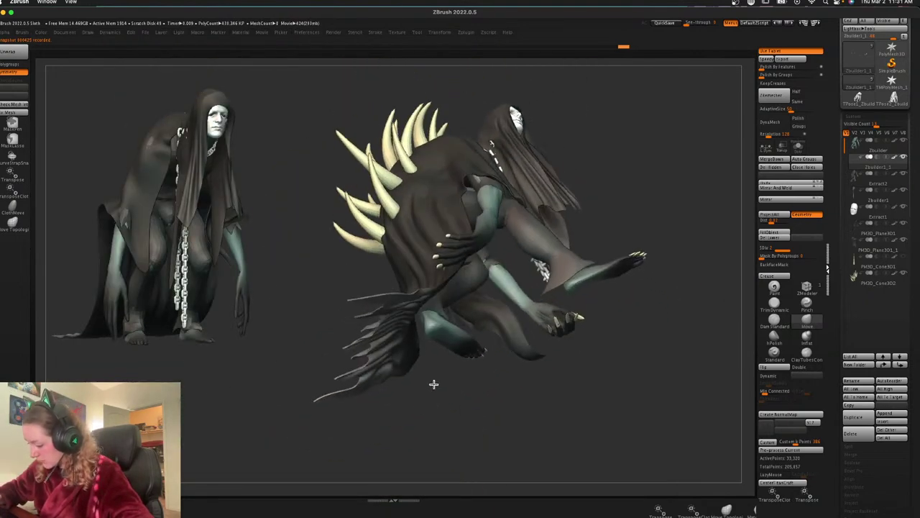
# Pull the fingernails of the other hand outward into long pointed claws, checking them against the fingers
pyautogui.keyDown('ctrl'); pyautogui.moveTo(393, 249); pyautogui.dragTo(324, 277, button='right'); pyautogui.keyUp('ctrl')
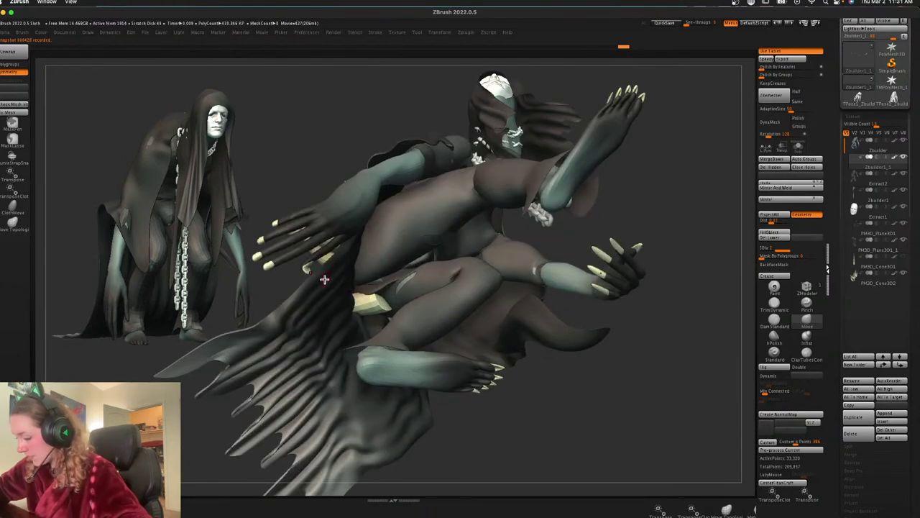
pyautogui.moveTo(307, 270); pyautogui.dragTo(328, 253)
pyautogui.click(798, 147)
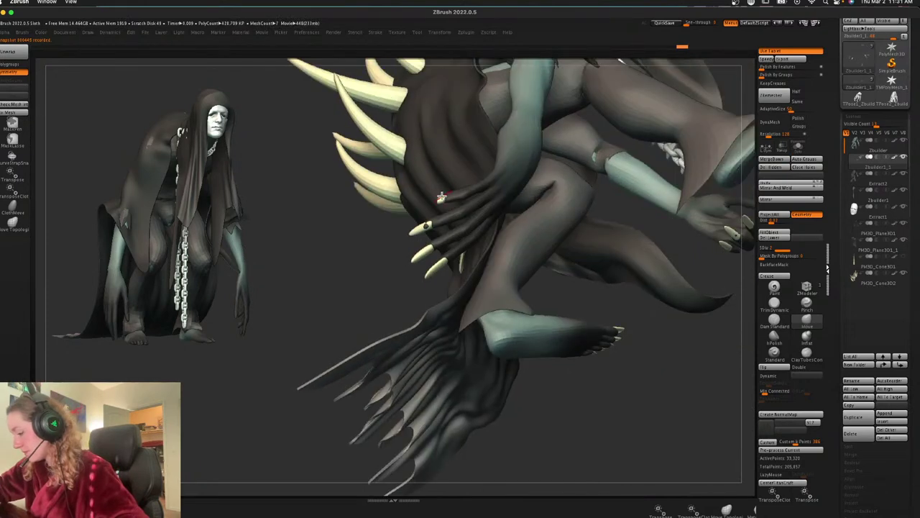
pyautogui.moveTo(432, 234); pyautogui.dragTo(429, 225)
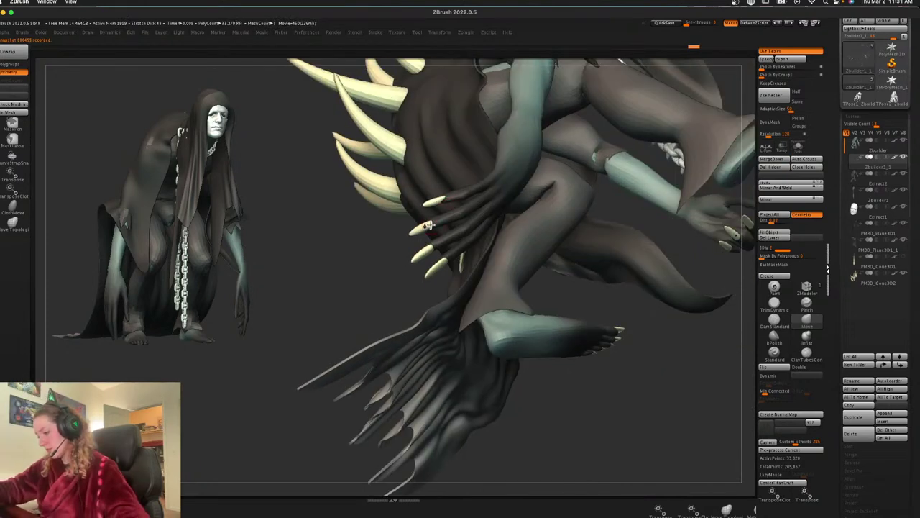
# Select the fitted clothing subtool Extract2 on the full hooded figure and toggle Solo mode
pyautogui.moveTo(643, 353)
pyautogui.mouseDown()
pyautogui.moveTo(635, 364)
pyautogui.moveTo(654, 359)
pyautogui.moveTo(649, 335)
pyautogui.moveTo(627, 349)
pyautogui.moveTo(636, 353)
pyautogui.mouseUp()
pyautogui.press('f')
pyautogui.hotkey('ctrl', 'z')
pyautogui.hotkey('ctrl', 'z')
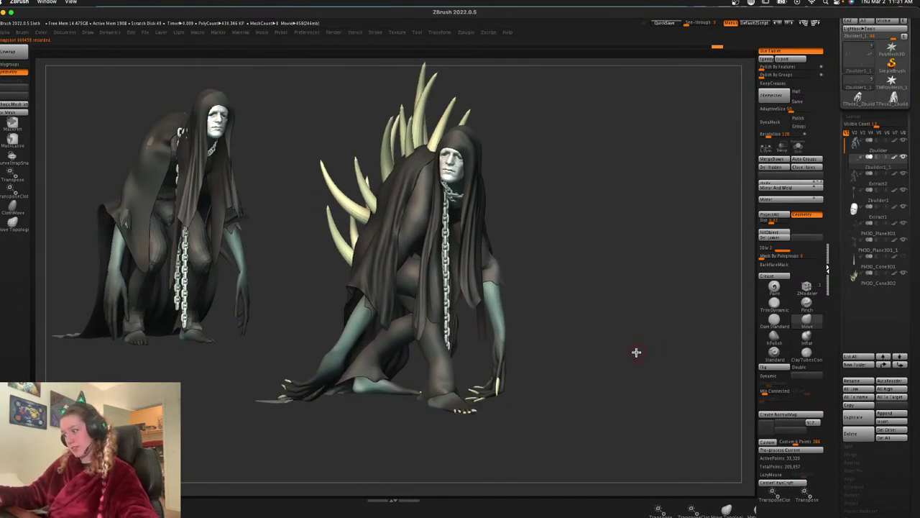
pyautogui.keyDown('alt'); pyautogui.click(417, 213); pyautogui.keyUp('alt')
pyautogui.press('space')
pyautogui.hotkey('shift', 'f')
pyautogui.hotkey('ctrl', 'z')
pyautogui.hotkey('ctrl', 'z')
pyautogui.hotkey('ctrl', 'z')
pyautogui.hotkey('ctrl', 'z')
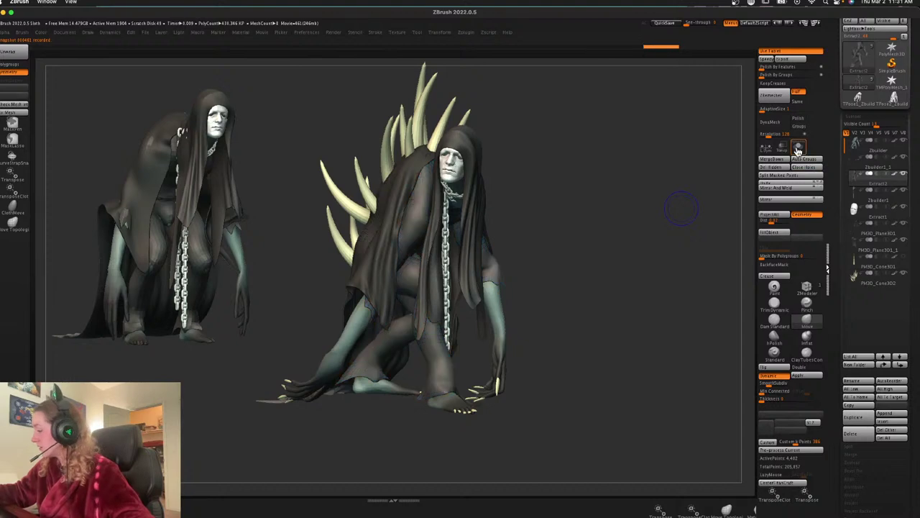
pyautogui.click(799, 153)
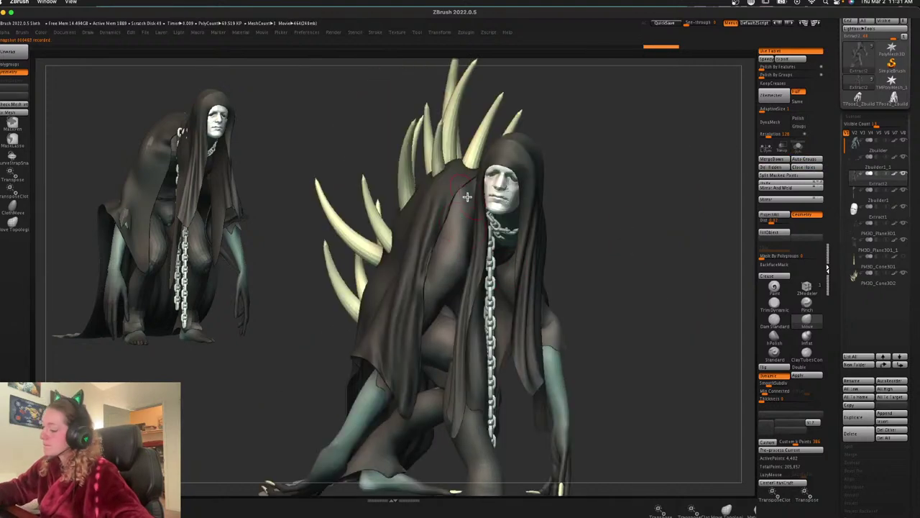
# Try to reshape the clothing over the upper arm with a Move brush stroke
pyautogui.moveTo(451, 230); pyautogui.dragTo(449, 281)
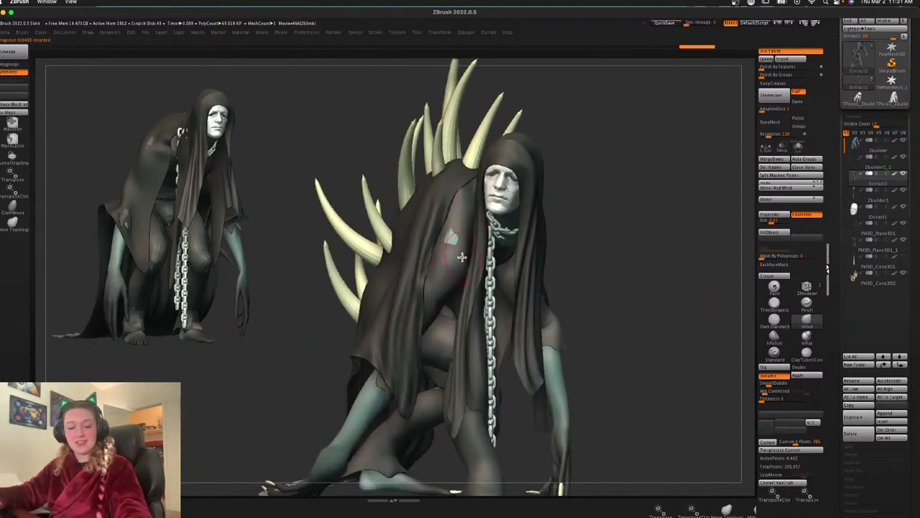
pyautogui.hotkey('ctrl', 'z')
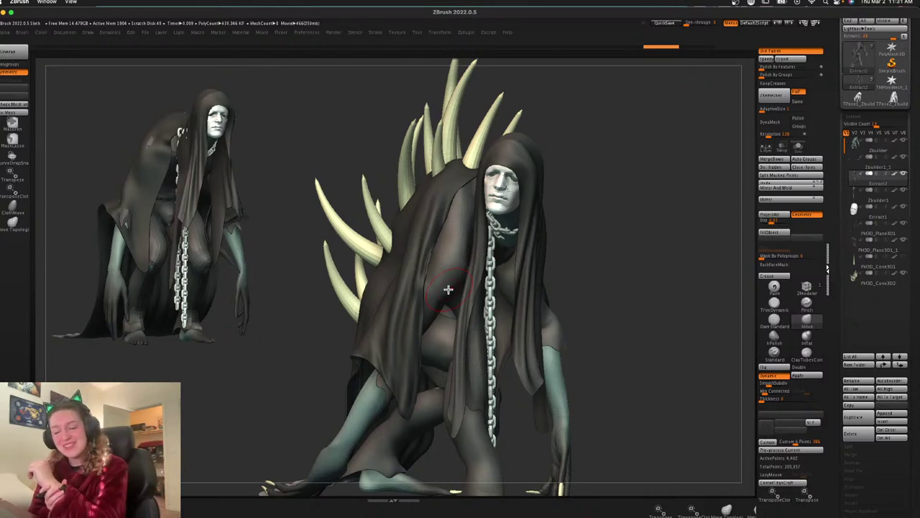
pyautogui.moveTo(598, 242); pyautogui.dragTo(608, 246)
pyautogui.keyDown('ctrl'); pyautogui.moveTo(608, 247); pyautogui.dragTo(620, 219, button='right'); pyautogui.keyUp('ctrl')
pyautogui.hotkey('ctrl', 'z')
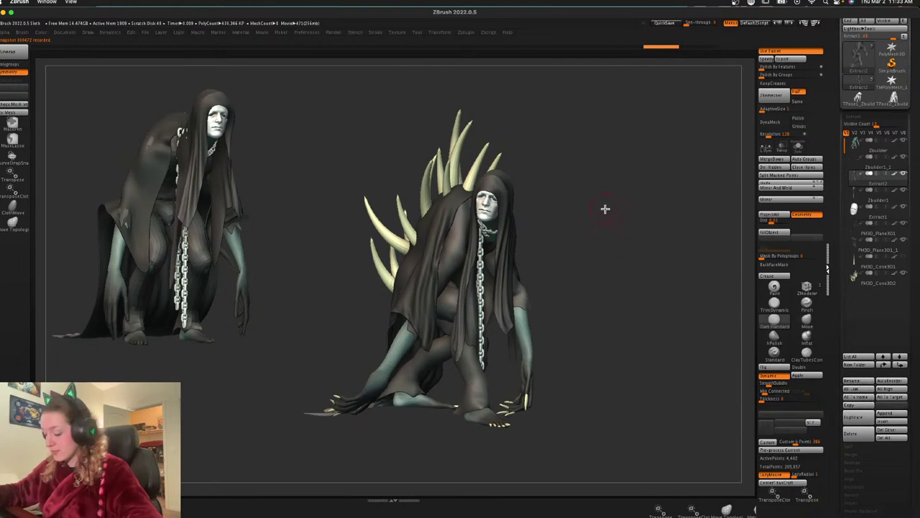
# Load the first brush from the desktop's ZBrush Stuff > Brushes and Alphas > Chain and Rope folder
pyautogui.press('b')
pyautogui.click(260, 430)
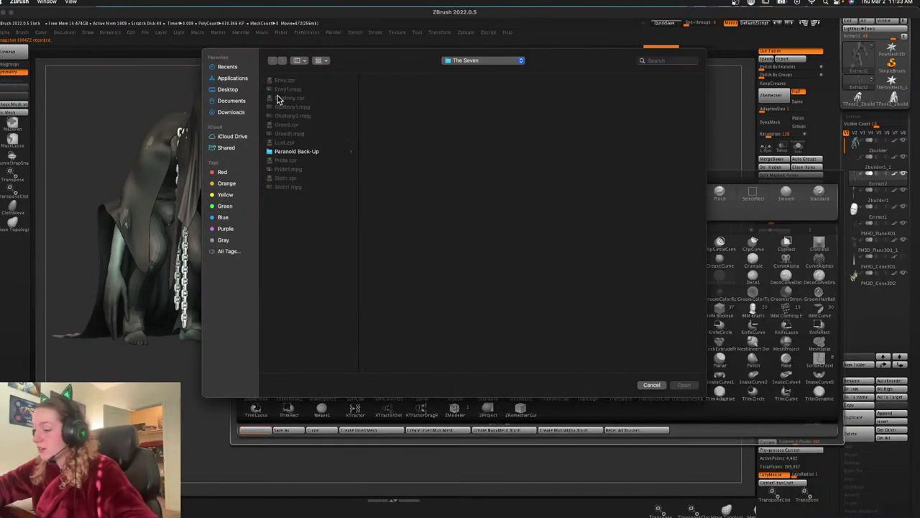
pyautogui.click(228, 89)
pyautogui.click(310, 168)
pyautogui.click(421, 97)
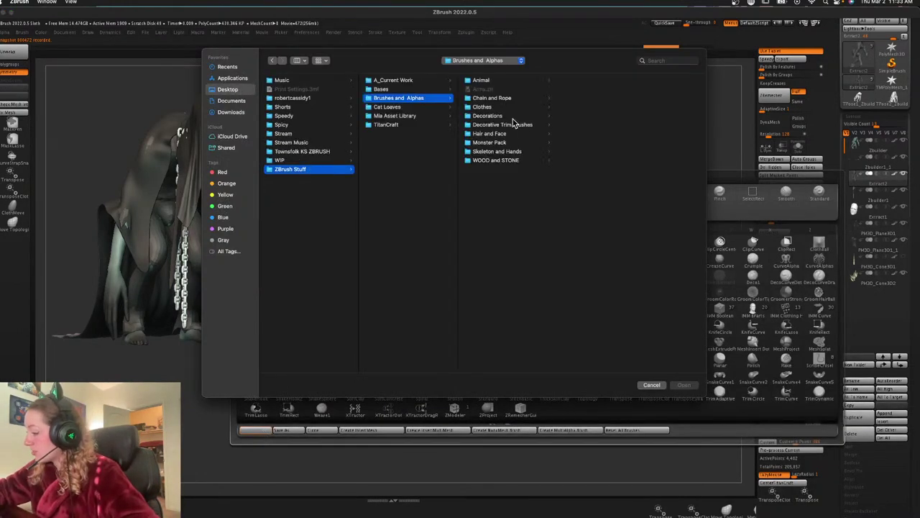
pyautogui.click(512, 99)
pyautogui.doubleClick(592, 79)
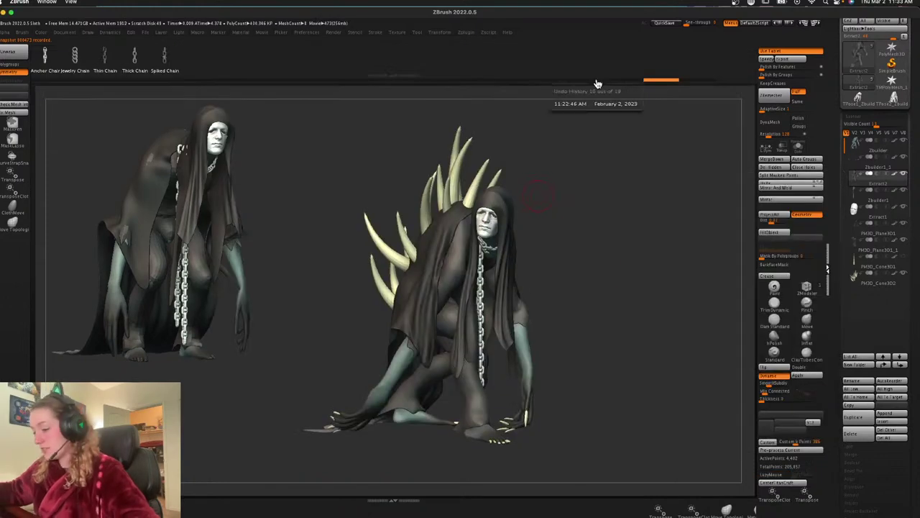
# Duplicate the body subtool Zbuilder and delete the lower subdivision levels of the copy
pyautogui.click(871, 150)
pyautogui.hotkey('ctrl', 'shift', 'd')
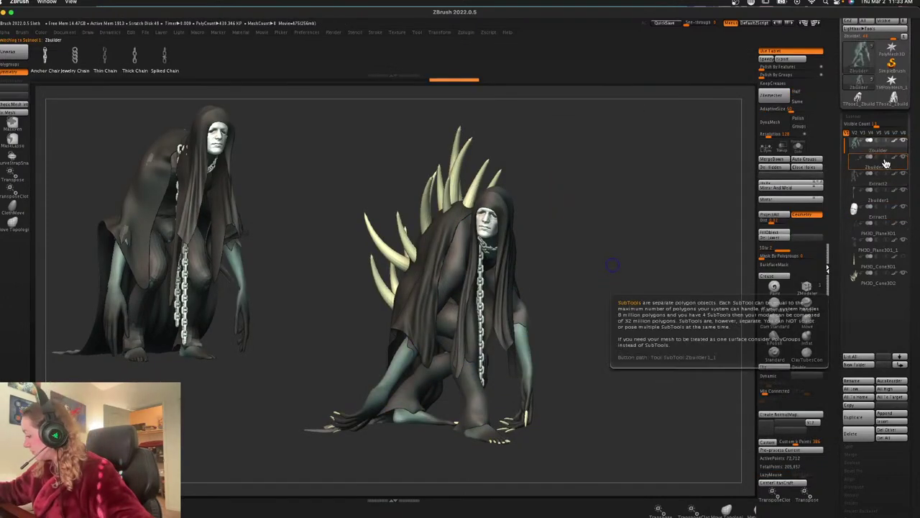
pyautogui.click(885, 163)
pyautogui.click(780, 236)
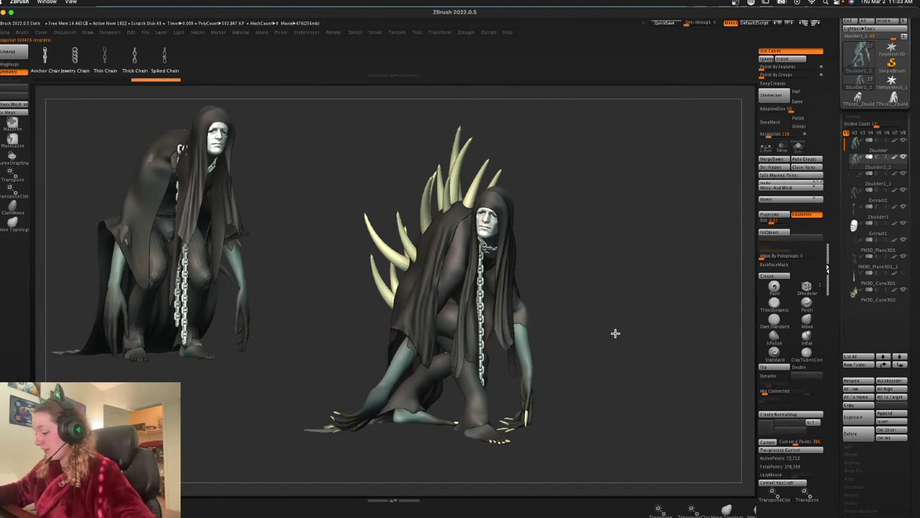
# Try to draw a chain curve outward from the wrist of the body copy
pyautogui.keyDown('alt'); pyautogui.moveTo(614, 332); pyautogui.dragTo(653, 237); pyautogui.keyUp('alt')
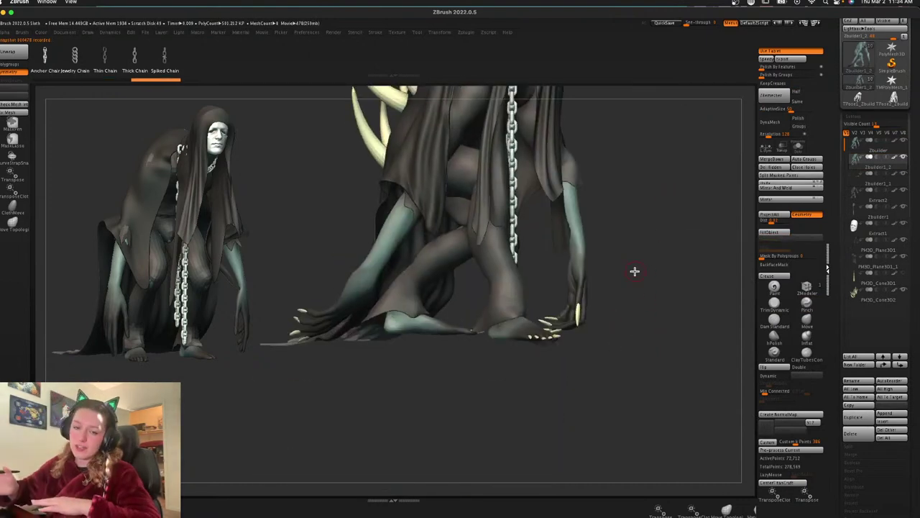
pyautogui.click(798, 147)
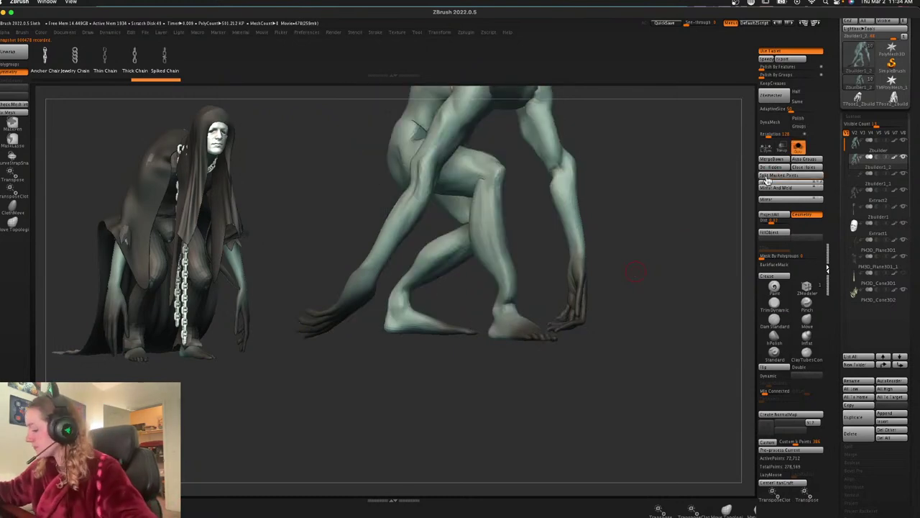
pyautogui.keyDown('alt'); pyautogui.moveTo(665, 284); pyautogui.dragTo(661, 300); pyautogui.keyUp('alt')
pyautogui.moveTo(480, 445); pyautogui.dragTo(531, 430)
pyautogui.click(798, 147)
pyautogui.moveTo(447, 417)
pyautogui.mouseDown()
pyautogui.moveTo(429, 330)
pyautogui.moveTo(458, 330)
pyautogui.mouseUp()
pyautogui.press('super+z')
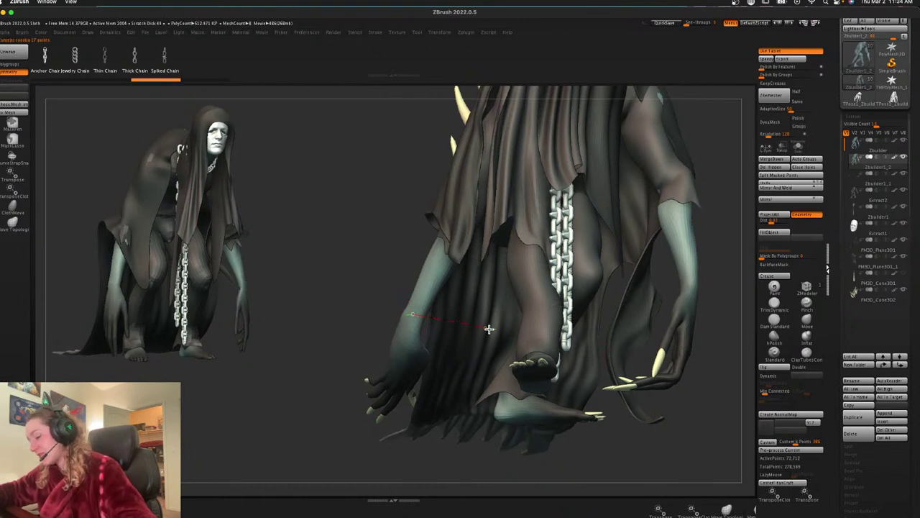
pyautogui.moveTo(489, 328); pyautogui.dragTo(488, 329)
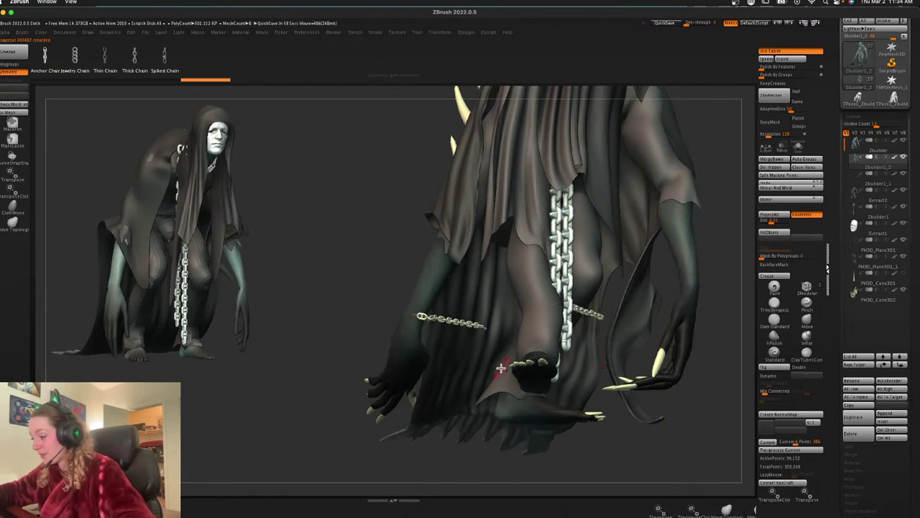
pyautogui.press('super+z')
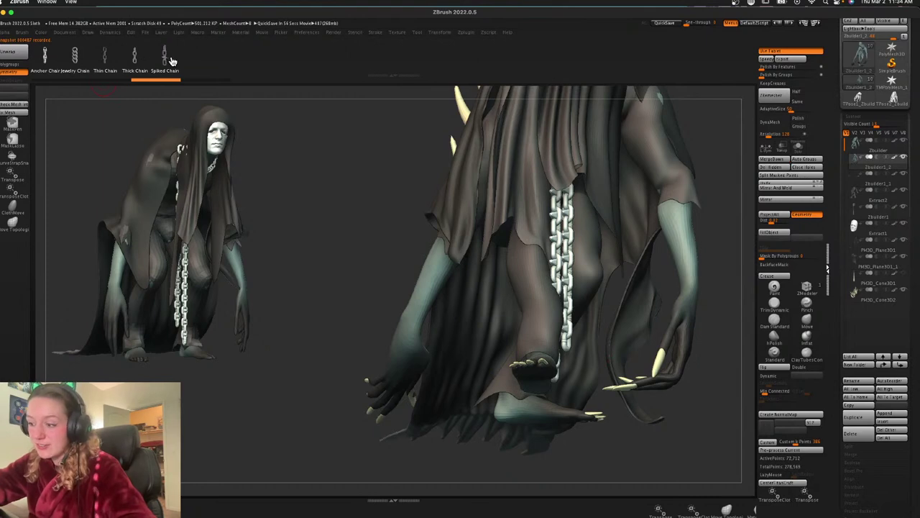
# Isolate the body copy in Solo mode and choose the Spiked Chain as the insert mesh
pyautogui.click(798, 147)
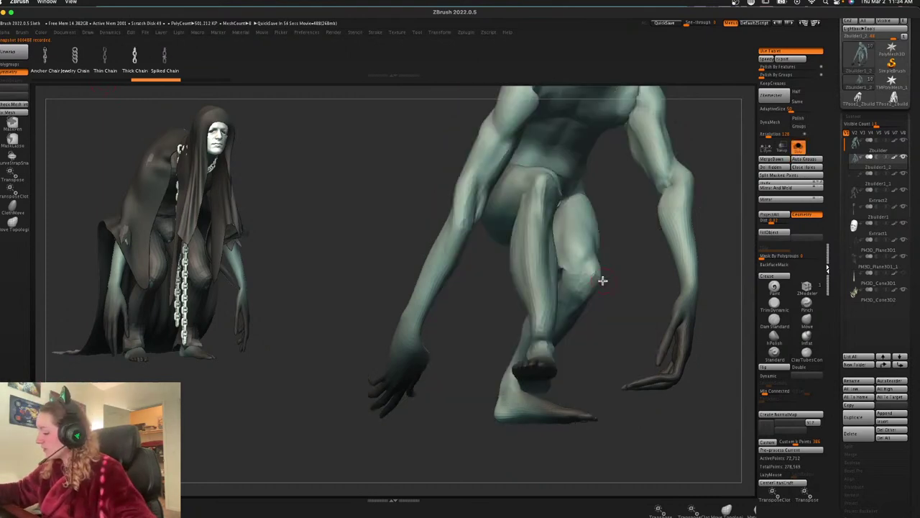
pyautogui.moveTo(462, 332)
pyautogui.keyDown('alt'); pyautogui.mouseDown()
pyautogui.moveTo(429, 304)
pyautogui.moveTo(460, 322)
pyautogui.moveTo(451, 324)
pyautogui.mouseUp(); pyautogui.keyUp('alt')
pyautogui.click(165, 59)
# Try to draw a spiked chain running diagonally out from the wrist
pyautogui.moveTo(417, 317); pyautogui.dragTo(469, 340)
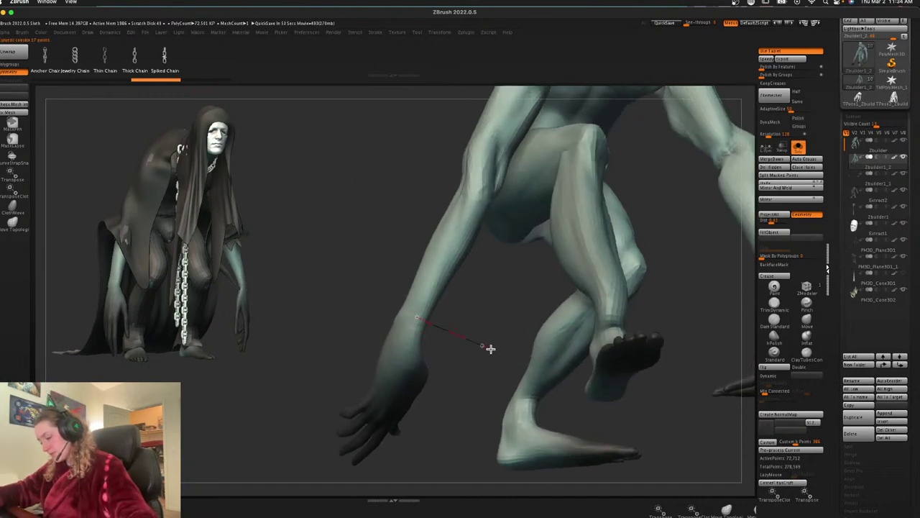
pyautogui.moveTo(504, 356); pyautogui.dragTo(506, 357)
pyautogui.press('super+z')
# Draw a short chain curve across the wrist of the body copy
pyautogui.moveTo(403, 313); pyautogui.dragTo(418, 315)
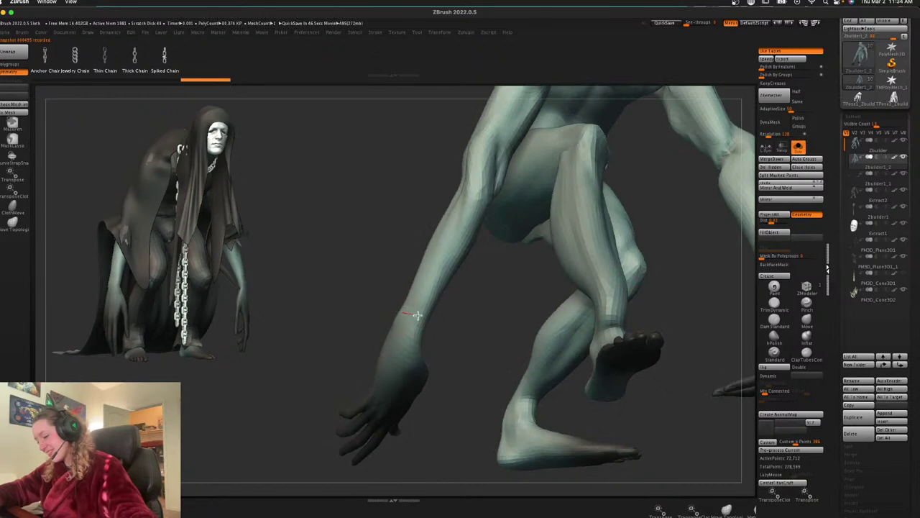
pyautogui.moveTo(486, 341)
pyautogui.mouseDown()
pyautogui.moveTo(487, 314)
pyautogui.moveTo(479, 340)
pyautogui.moveTo(460, 323)
pyautogui.mouseUp()
pyautogui.press('space')
pyautogui.press('super+z')
pyautogui.press('space')
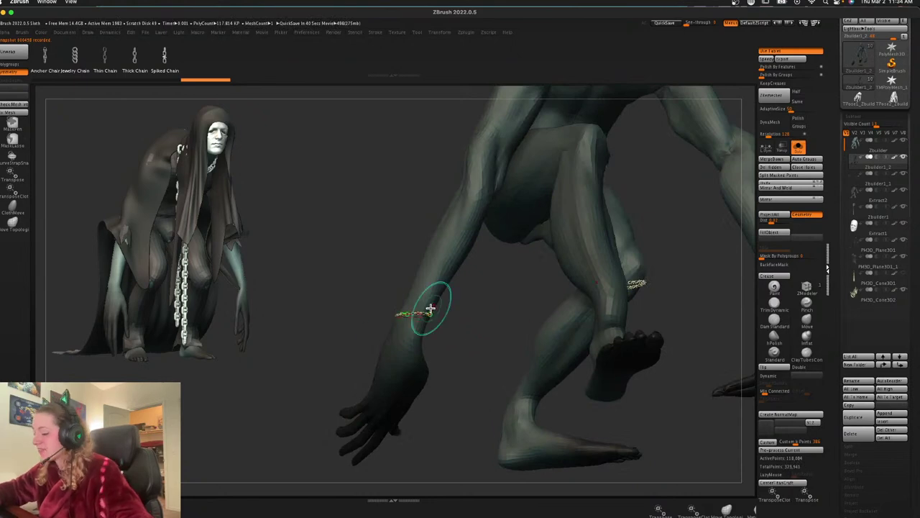
# Try to resize the links of the wrist chain by changing the draw size and updating the curve
pyautogui.click(429, 314)
pyautogui.press('space')
pyautogui.press('w')
pyautogui.press('q')
pyautogui.press('space')
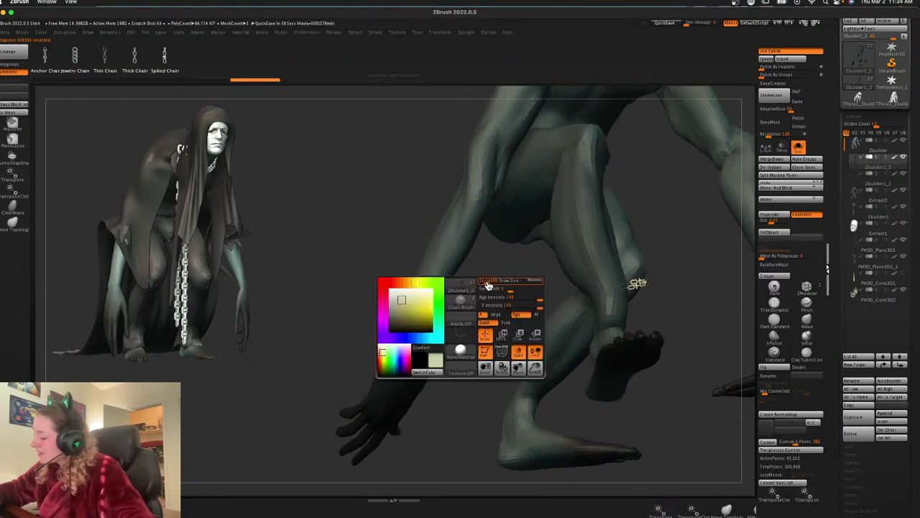
pyautogui.moveTo(487, 285); pyautogui.dragTo(491, 286)
pyautogui.rightClick(476, 302)
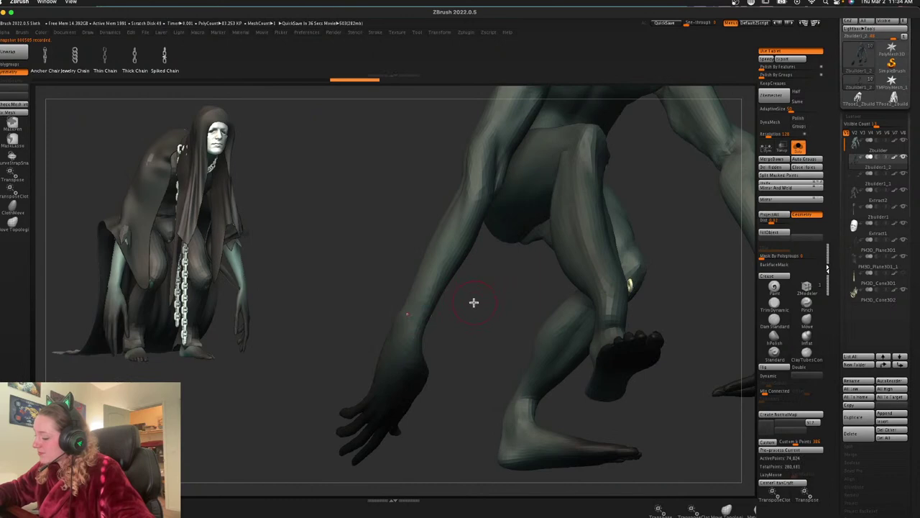
pyautogui.rightClick(471, 299)
pyautogui.hotkey('ctrl', 'z')
pyautogui.hotkey('ctrl', 'z')
# Center the transform gizmo on the unmasked wrist chain and update the curve with larger links
pyautogui.press('w')
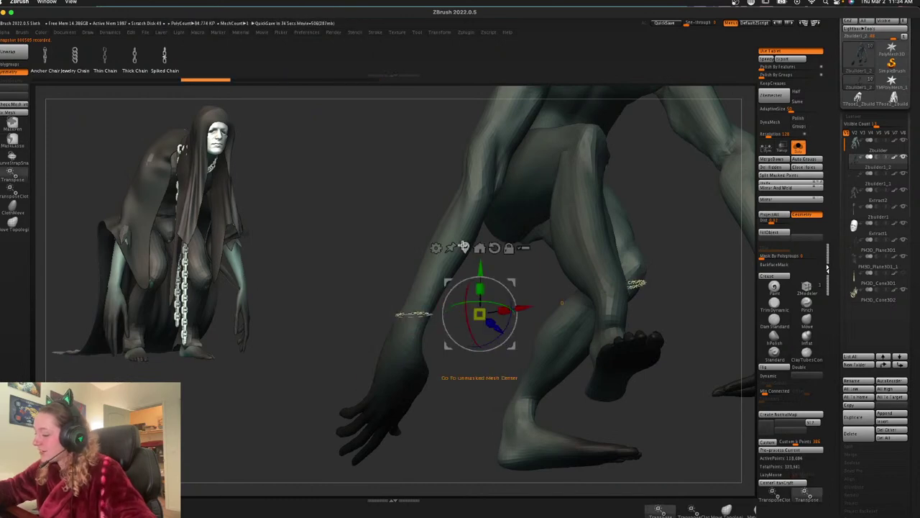
pyautogui.click(464, 248)
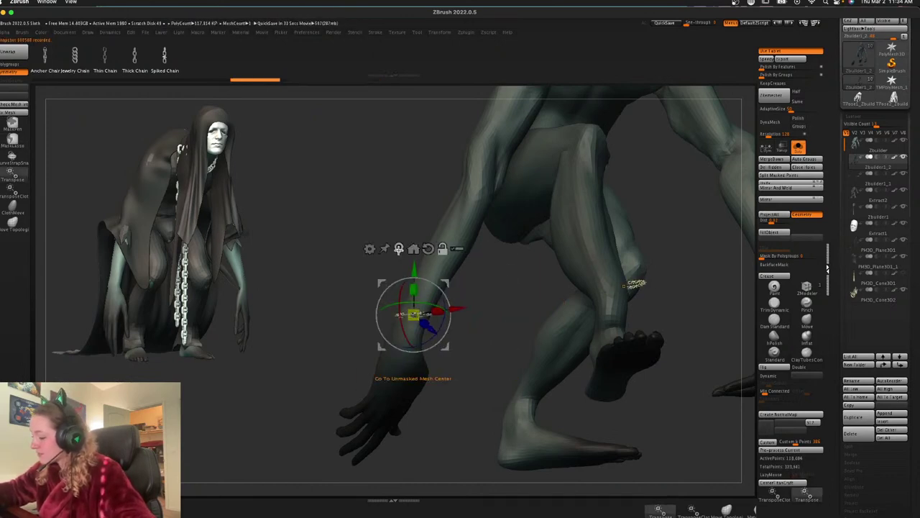
pyautogui.press('q')
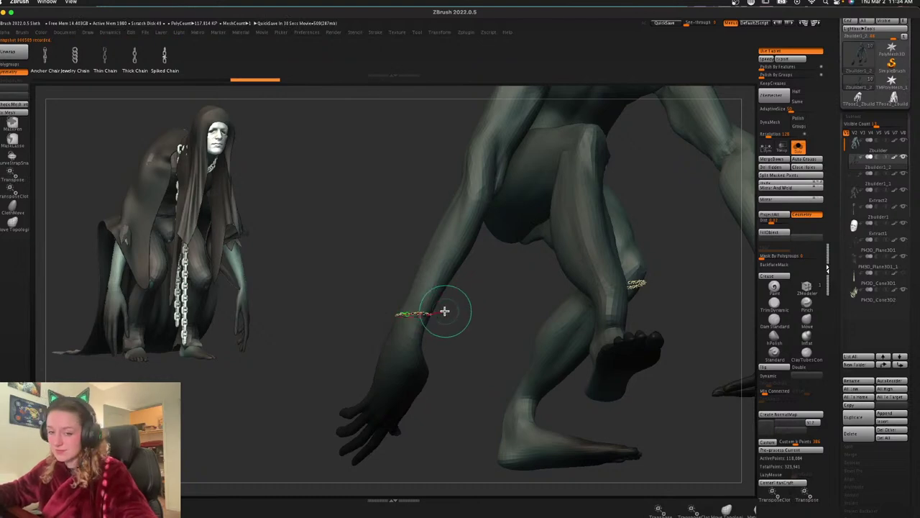
pyautogui.click(429, 317)
pyautogui.press('w')
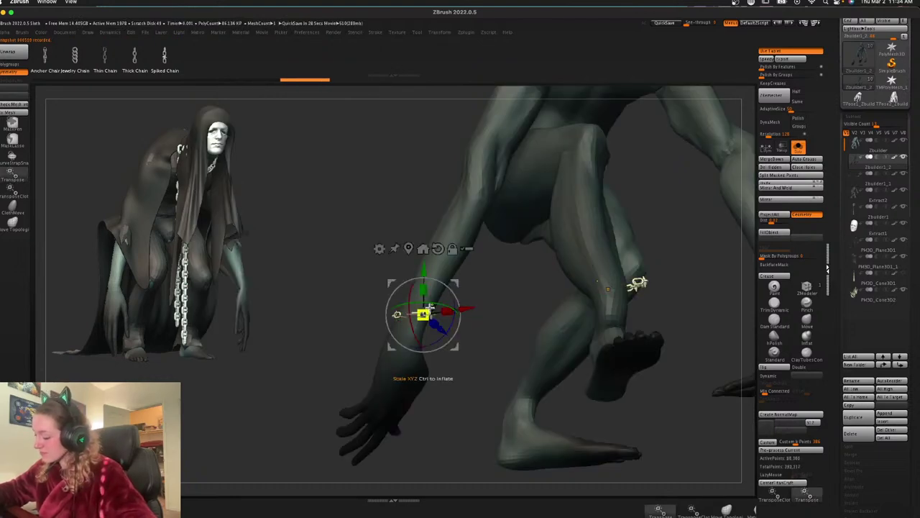
pyautogui.press('q')
pyautogui.moveTo(480, 322)
pyautogui.mouseDown()
pyautogui.moveTo(496, 333)
pyautogui.moveTo(481, 330)
pyautogui.mouseUp()
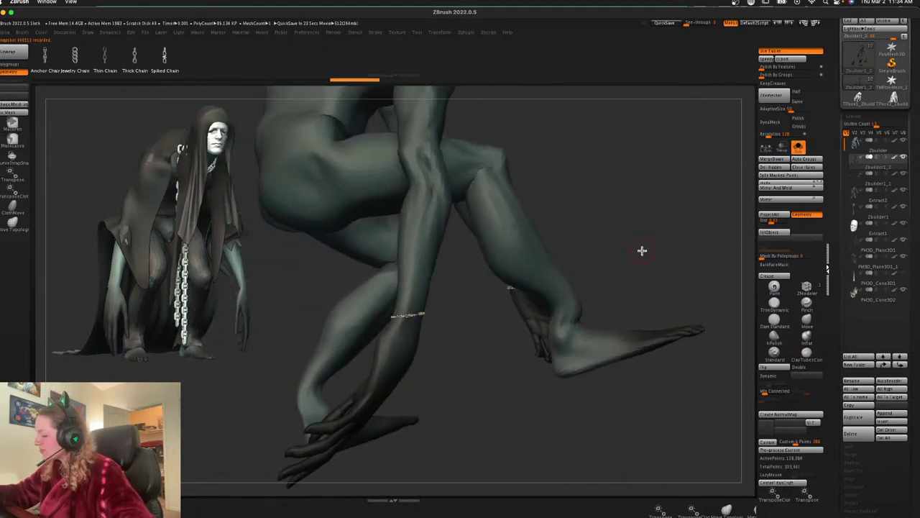
# Undo the wrist chain edits and toggle Solo mode to check the wrist against the full figure
pyautogui.press('super+z')
pyautogui.press('super+z')
pyautogui.press('super+z')
pyautogui.click(793, 153)
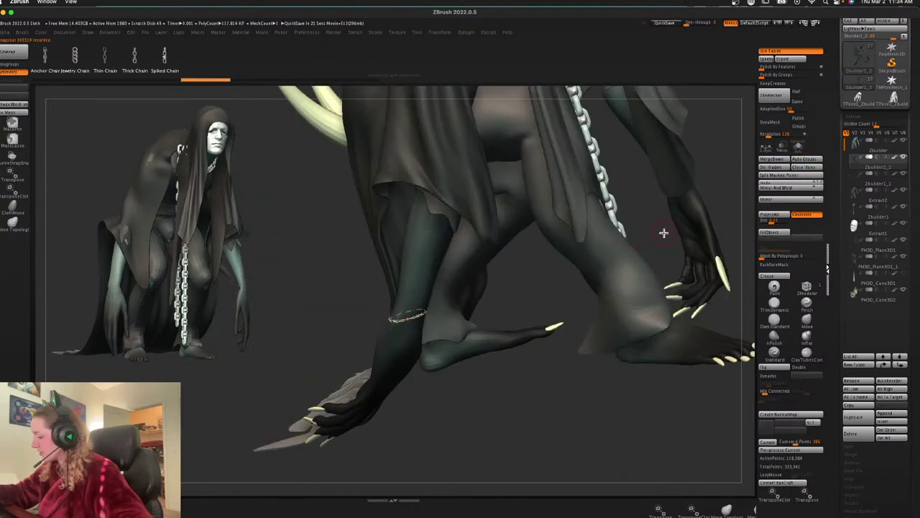
pyautogui.click(793, 153)
pyautogui.click(793, 153)
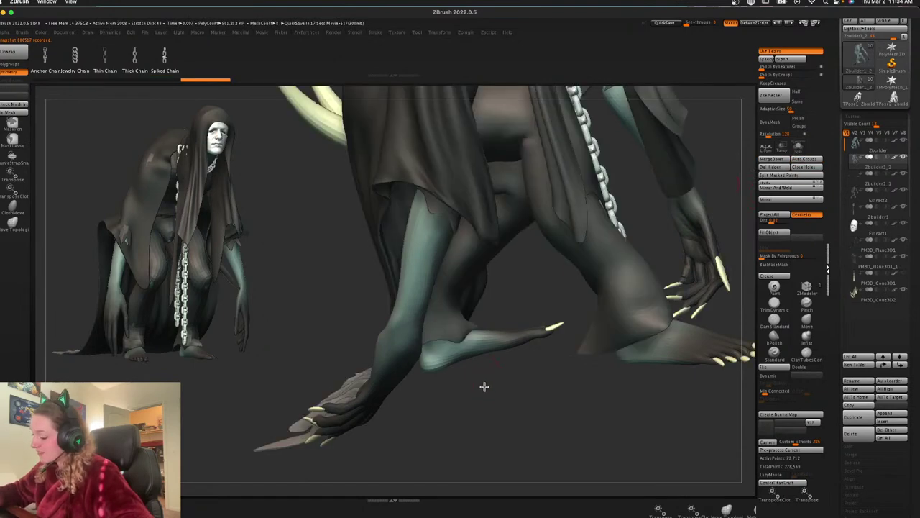
# Try a new chain curve from the wrist and isolate the body copy in Solo mode
pyautogui.moveTo(484, 386); pyautogui.dragTo(477, 373)
pyautogui.moveTo(407, 324)
pyautogui.mouseDown()
pyautogui.moveTo(503, 309)
pyautogui.moveTo(458, 327)
pyautogui.moveTo(493, 313)
pyautogui.mouseUp()
pyautogui.click(799, 150)
pyautogui.press('space')
pyautogui.hotkey('ctrl', 'z')
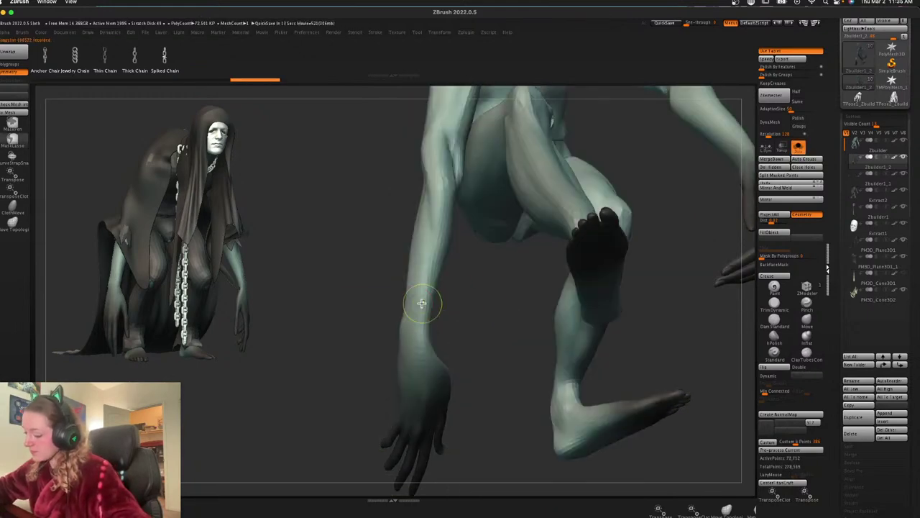
# Try to draw a nearly horizontal spiked chain out from the wrist and adjust its link size
pyautogui.moveTo(403, 302); pyautogui.dragTo(495, 295)
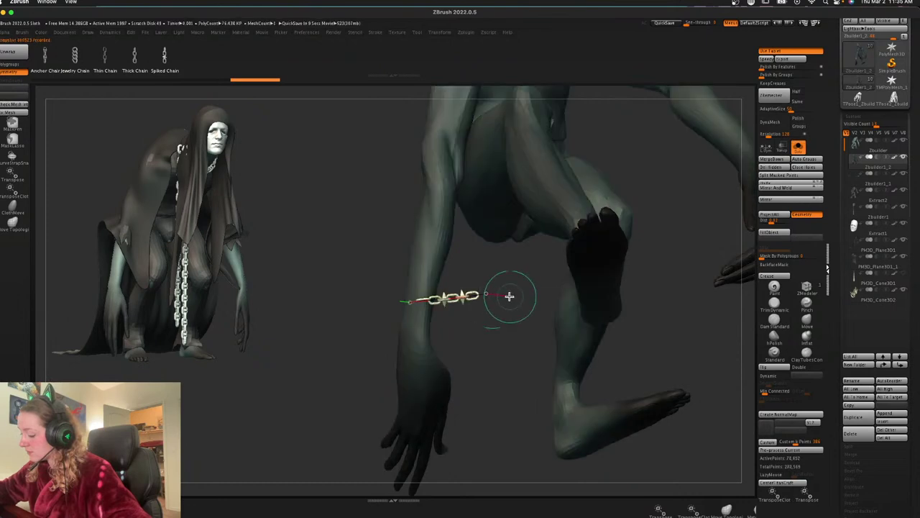
pyautogui.press('space')
pyautogui.hotkey('ctrl', 'z')
pyautogui.click(499, 294)
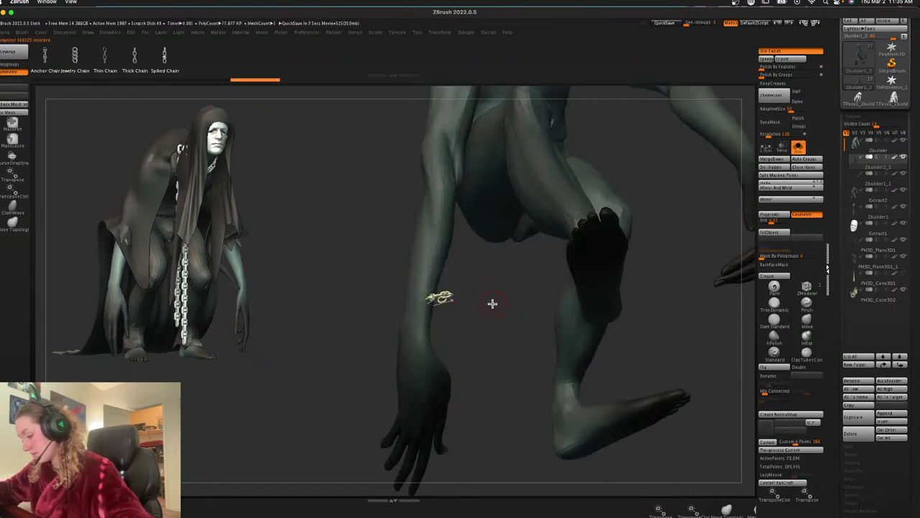
pyautogui.hotkey('ctrl', 'z')
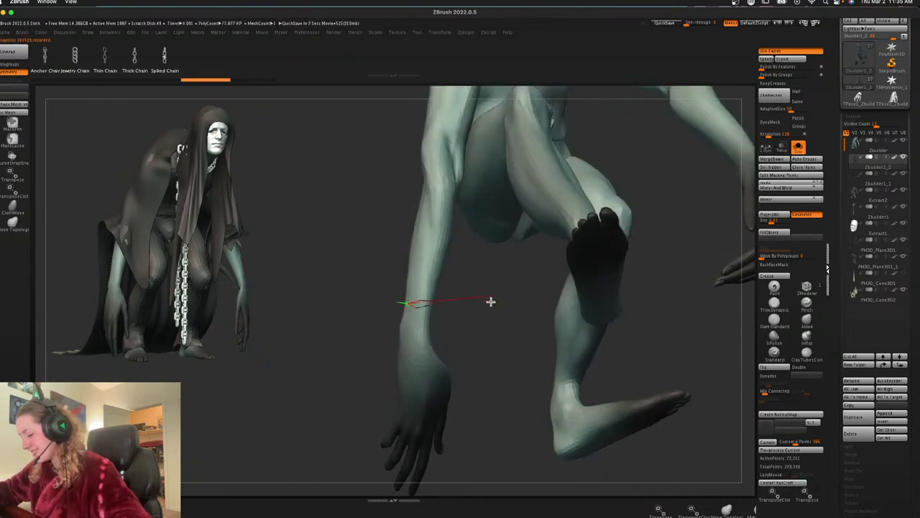
# Try to redraw the spiked chain curve slightly lower on the wrist
pyautogui.moveTo(491, 302); pyautogui.dragTo(490, 316)
pyautogui.press('super+z')
pyautogui.moveTo(415, 307); pyautogui.dragTo(488, 300)
pyautogui.click(496, 311)
pyautogui.hotkey('ctrl', 'z')
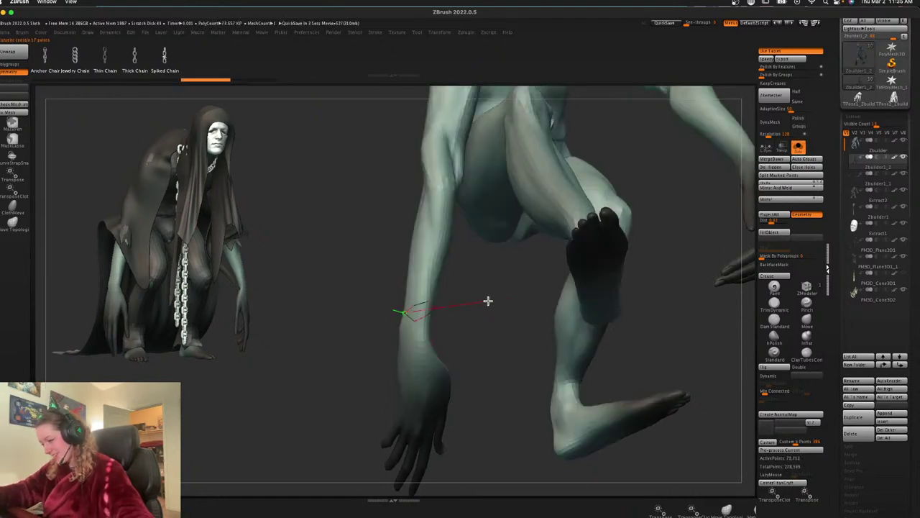
pyautogui.click(487, 301)
pyautogui.hotkey('ctrl', 'z')
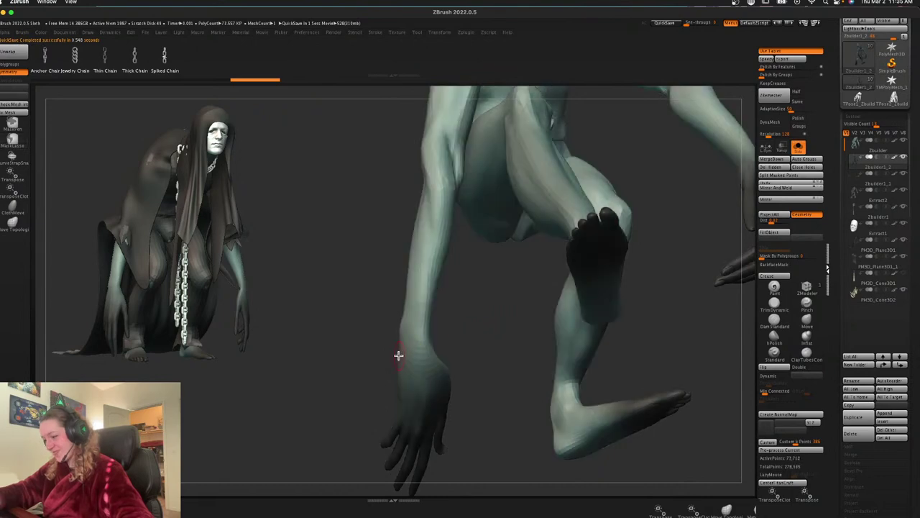
# Try a short spiked chain around the wrist, check it from another side and bring back the full figure
pyautogui.click(520, 344)
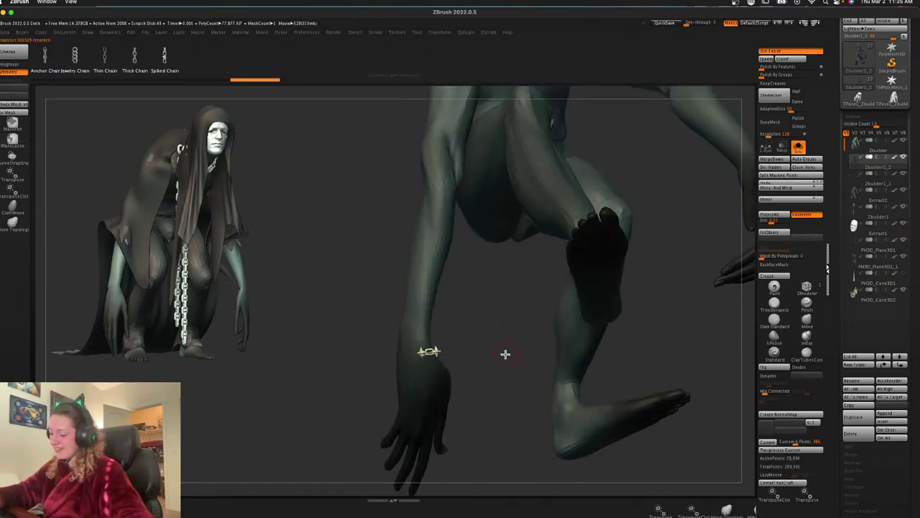
pyautogui.moveTo(504, 351); pyautogui.dragTo(423, 348)
pyautogui.moveTo(489, 329)
pyautogui.mouseDown()
pyautogui.moveTo(479, 324)
pyautogui.moveTo(571, 278)
pyautogui.moveTo(558, 276)
pyautogui.moveTo(526, 370)
pyautogui.moveTo(540, 386)
pyautogui.mouseUp()
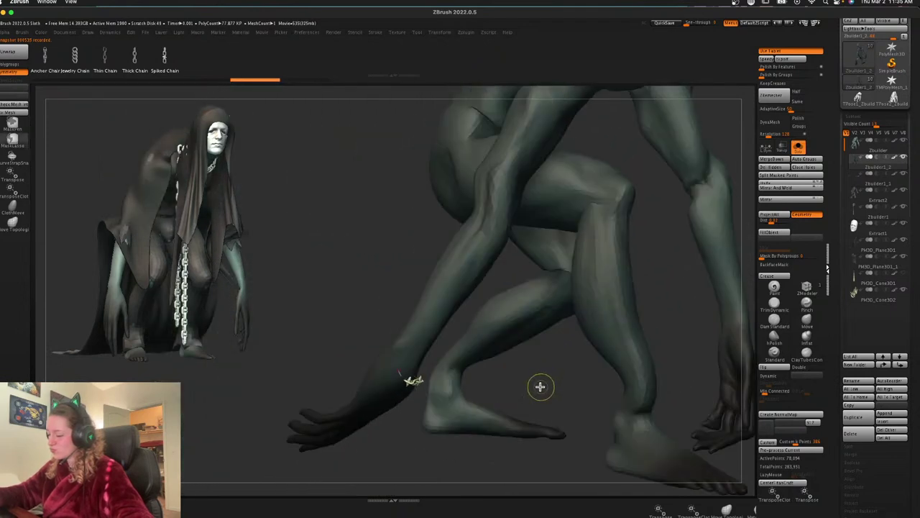
pyautogui.press('f')
pyautogui.click(798, 148)
pyautogui.hotkey('shift', 'f')
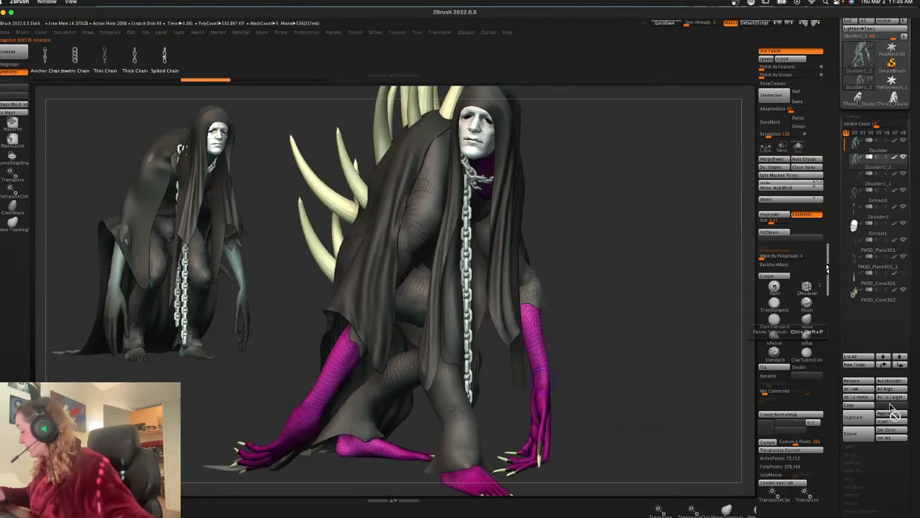
# Append a sphere as a new subtool and select it for editing
pyautogui.click(892, 416)
pyautogui.click(589, 386)
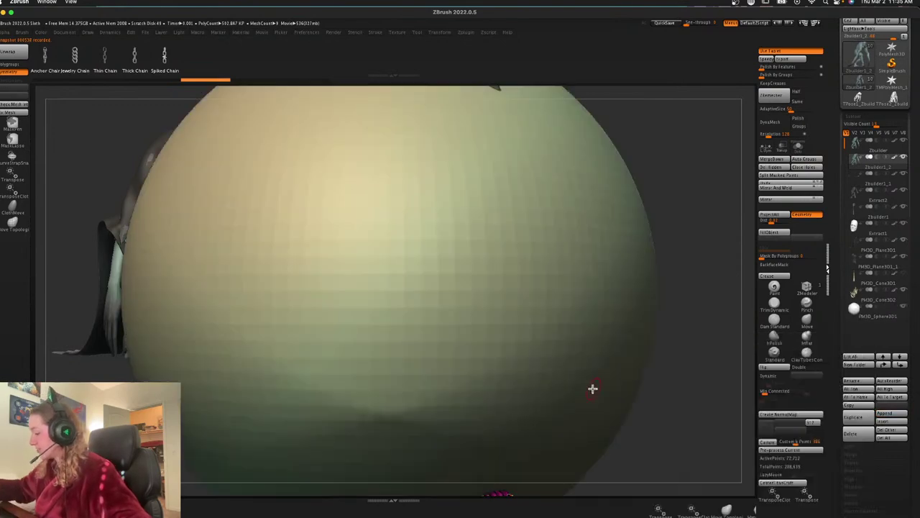
pyautogui.click(798, 146)
pyautogui.click(877, 311)
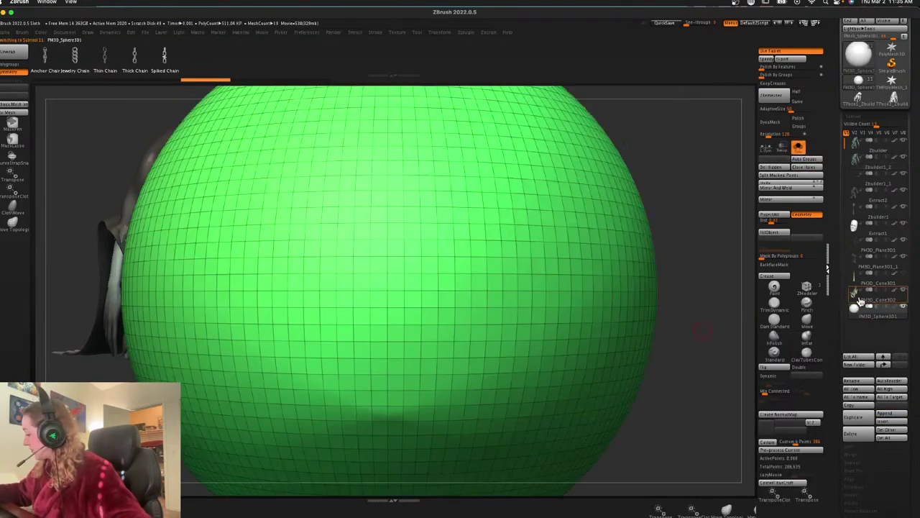
pyautogui.click(798, 147)
# Scale the sphere into a tall ellipsoid and isolate it in Solo mode
pyautogui.keyDown('alt'); pyautogui.moveTo(690, 351); pyautogui.dragTo(666, 272); pyautogui.keyUp('alt')
pyautogui.press('w')
pyautogui.moveTo(367, 300); pyautogui.dragTo(382, 300)
pyautogui.moveTo(529, 251); pyautogui.dragTo(652, 235)
pyautogui.press('f')
pyautogui.click(798, 150)
# Wrap a spiked chain curve around the ellipsoid's middle, increasing the draw size to get large links
pyautogui.press('space')
pyautogui.click(554, 246)
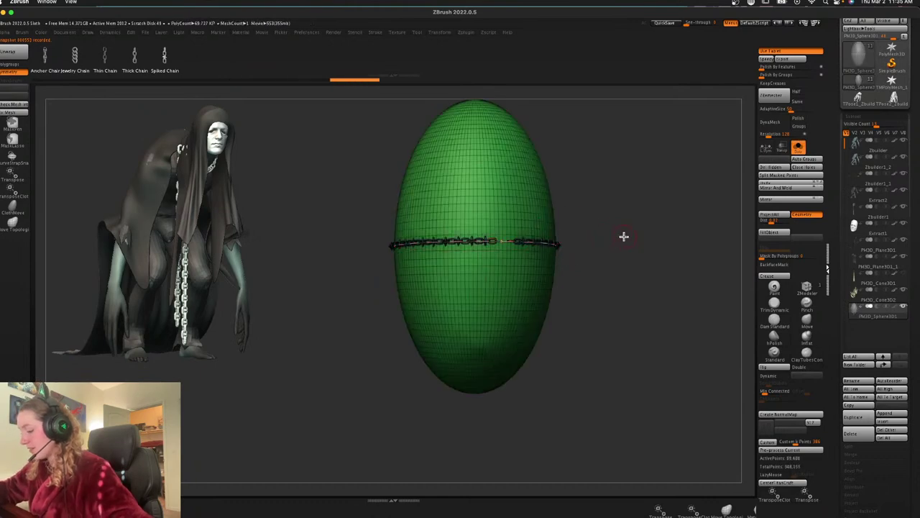
pyautogui.press('space')
pyautogui.press('space')
pyautogui.click(565, 235)
pyautogui.click(557, 243)
pyautogui.press('space')
pyautogui.click(610, 230)
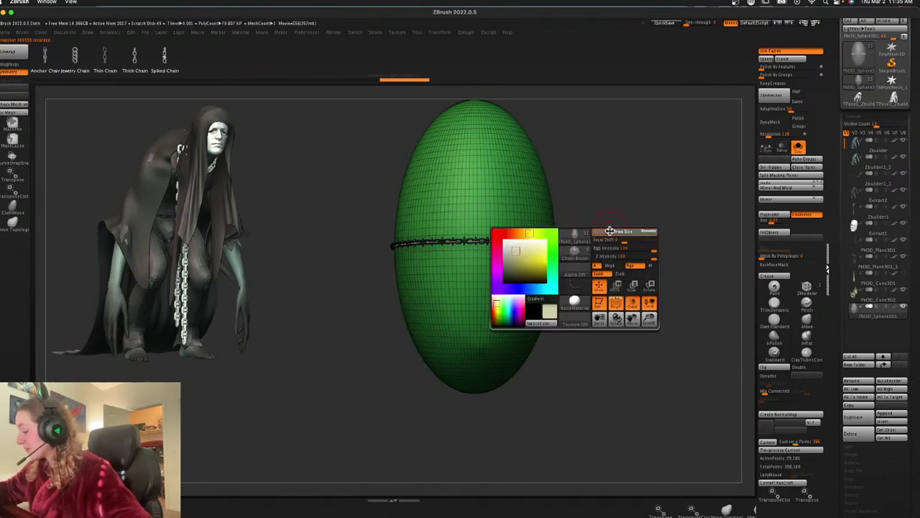
pyautogui.click(540, 243)
pyautogui.press('space')
pyautogui.click(596, 232)
pyautogui.click(561, 243)
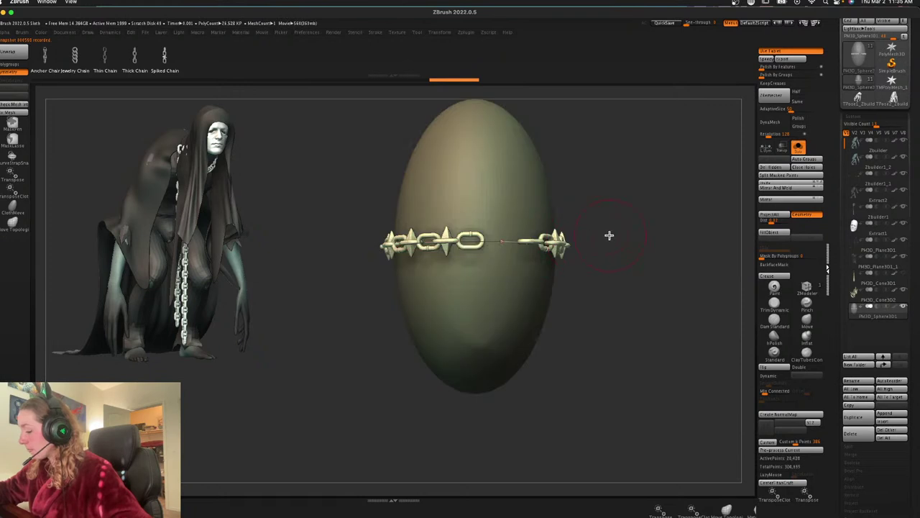
# Scale the spiked chain outward so that it stands clear of the ellipsoid's surface
pyautogui.press('space')
pyautogui.press('w')
pyautogui.click(534, 176)
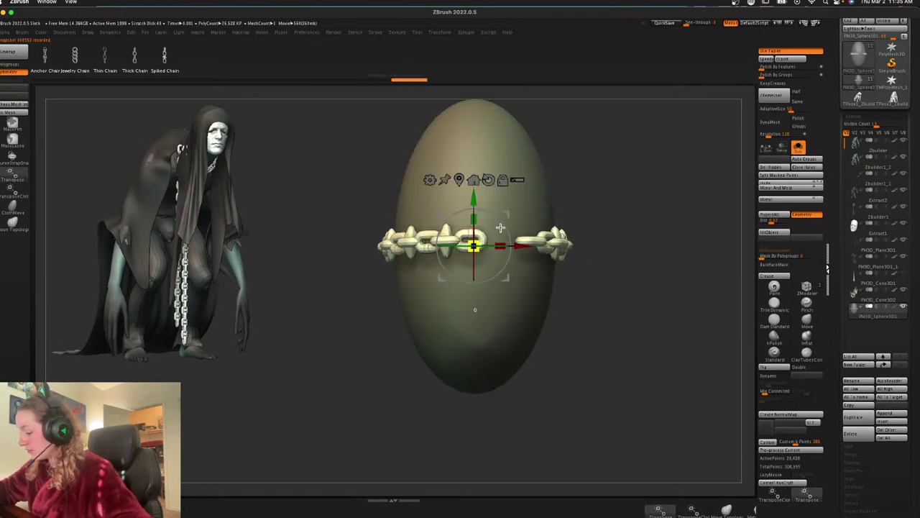
pyautogui.moveTo(500, 228); pyautogui.dragTo(574, 218)
pyautogui.moveTo(686, 257); pyautogui.dragTo(609, 278)
pyautogui.press('w')
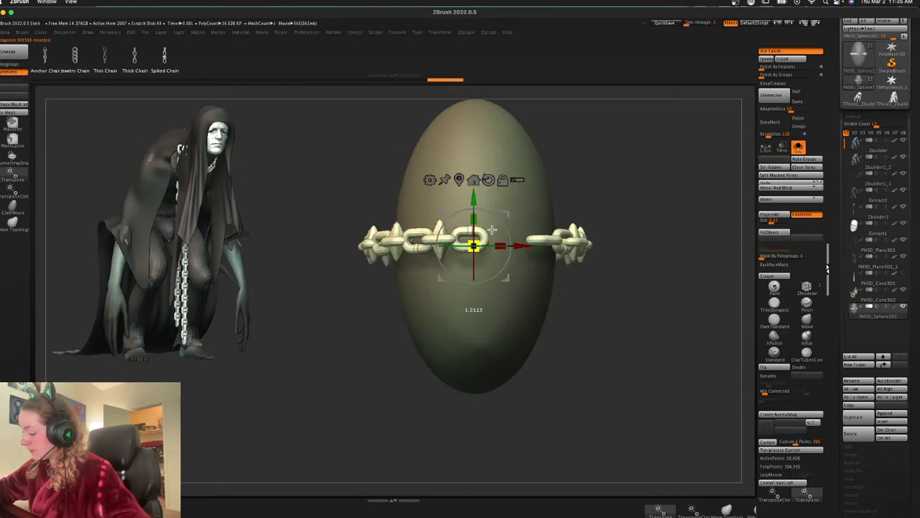
pyautogui.moveTo(492, 229); pyautogui.dragTo(481, 245)
pyautogui.moveTo(629, 171); pyautogui.dragTo(631, 207)
pyautogui.moveTo(478, 222); pyautogui.dragTo(489, 233)
pyautogui.press('q')
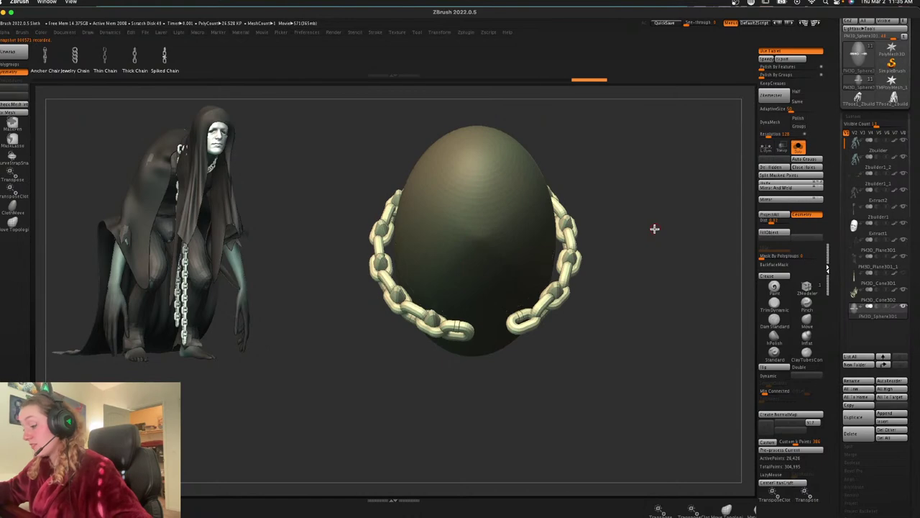
# Auto-group the mesh so the ellipsoid and each chain link get their own polygroup
pyautogui.keyDown('shift'); pyautogui.moveTo(654, 228); pyautogui.dragTo(654, 217); pyautogui.keyUp('shift')
pyautogui.hotkey('shift', 'f')
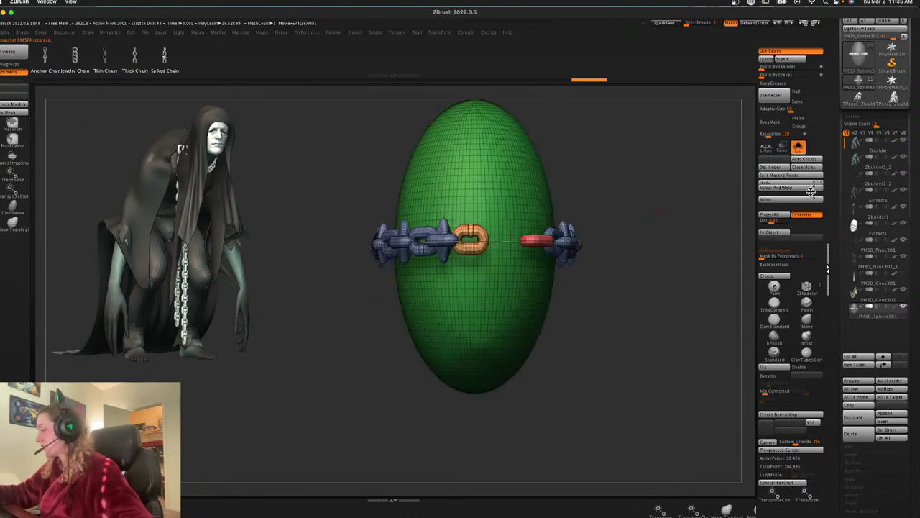
pyautogui.click(807, 161)
pyautogui.hotkey('shift', 'f')
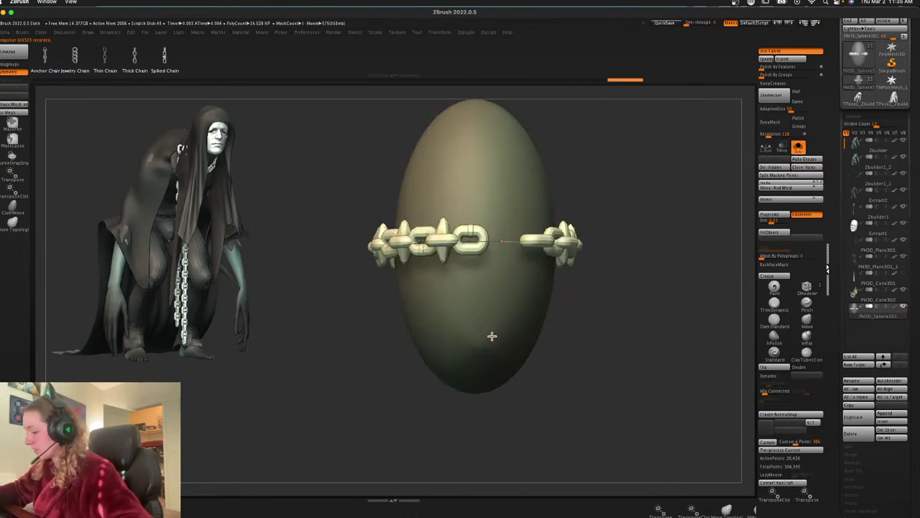
# Hide the ellipsoid and delete its hidden geometry, keeping only the spiked chain
pyautogui.click(492, 335)
pyautogui.hotkey('shift', 'f')
pyautogui.hotkey('shift', 'f')
pyautogui.keyDown('ctrl'); pyautogui.keyDown('shift'); pyautogui.click(503, 337); pyautogui.keyUp('shift'); pyautogui.keyUp('ctrl')
pyautogui.keyDown('ctrl'); pyautogui.keyDown('shift'); pyautogui.click(503, 337); pyautogui.keyUp('shift'); pyautogui.keyUp('ctrl')
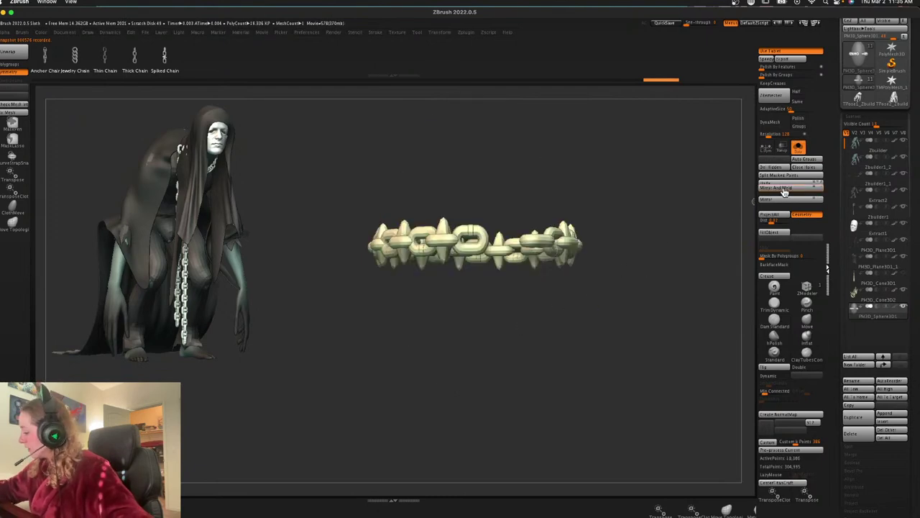
pyautogui.click(774, 168)
# Isolate the plain end link at the chain's gap and mask all the other links
pyautogui.hotkey('shift', 'f')
pyautogui.hotkey('shift', 'f')
pyautogui.keyDown('ctrl'); pyautogui.keyDown('shift'); pyautogui.click(486, 242); pyautogui.keyUp('shift'); pyautogui.keyUp('ctrl')
pyautogui.keyDown('ctrl'); pyautogui.click(649, 212); pyautogui.keyUp('ctrl')
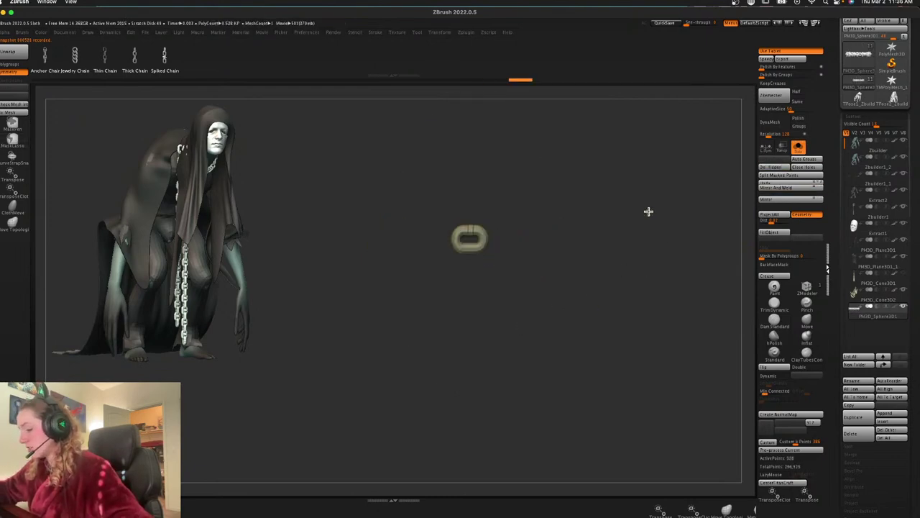
pyautogui.keyDown('ctrl'); pyautogui.keyDown('shift'); pyautogui.click(650, 211); pyautogui.keyUp('shift'); pyautogui.keyUp('ctrl')
pyautogui.keyDown('ctrl'); pyautogui.click(649, 211); pyautogui.keyUp('ctrl')
# Duplicate the plain end link twice across the chain's gap, turning each copy to interlock with its neighbour
pyautogui.press('w')
pyautogui.keyDown('ctrl'); pyautogui.moveTo(522, 245); pyautogui.dragTo(546, 246); pyautogui.keyUp('ctrl')
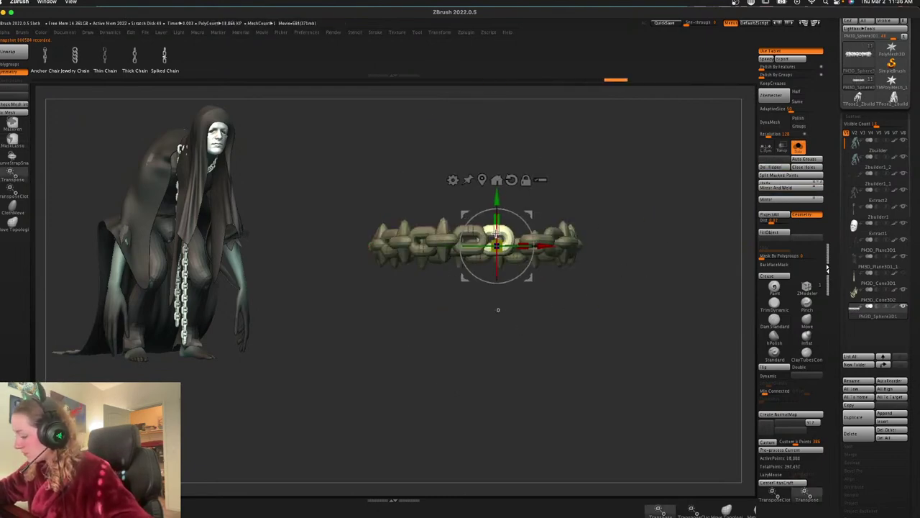
pyautogui.keyDown('shift'); pyautogui.moveTo(498, 229); pyautogui.dragTo(500, 317); pyautogui.keyUp('shift')
pyautogui.keyDown('ctrl'); pyautogui.moveTo(546, 239); pyautogui.dragTo(573, 239); pyautogui.keyUp('ctrl')
pyautogui.keyDown('shift'); pyautogui.moveTo(526, 257); pyautogui.dragTo(529, 212); pyautogui.keyUp('shift')
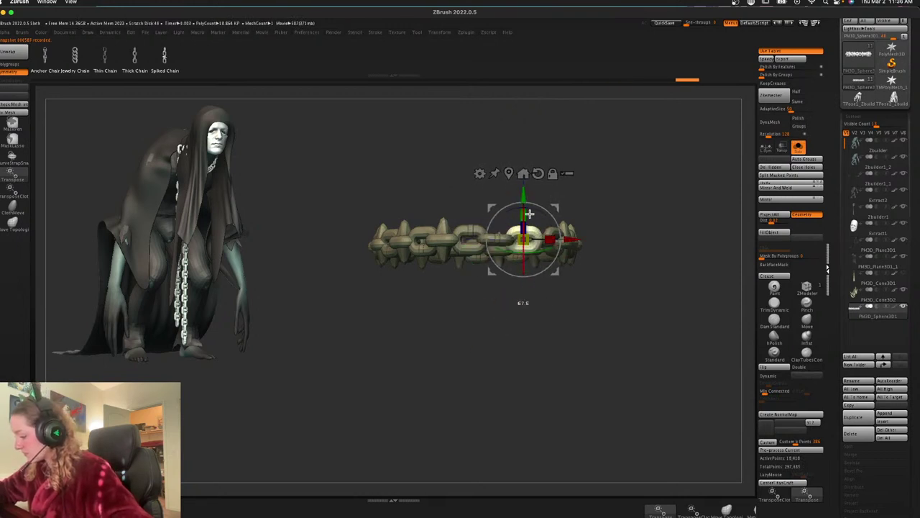
# Move and rotate the last copied link to close the chain into a ring, and clear the mask
pyautogui.press('q')
pyautogui.keyDown('shift'); pyautogui.moveTo(640, 253); pyautogui.dragTo(638, 316); pyautogui.keyUp('shift')
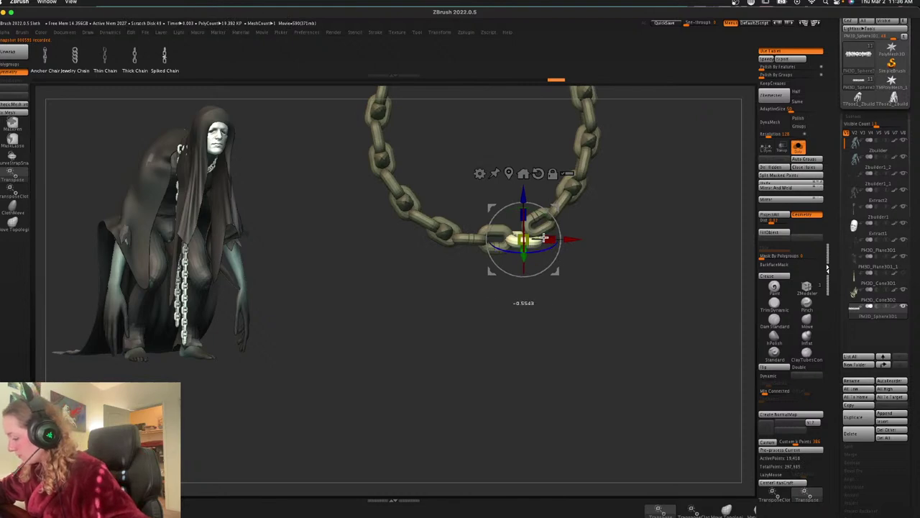
pyautogui.keyDown('ctrl'); pyautogui.moveTo(525, 237); pyautogui.dragTo(523, 213); pyautogui.keyUp('ctrl')
pyautogui.moveTo(553, 257); pyautogui.dragTo(561, 241)
pyautogui.moveTo(556, 206); pyautogui.dragTo(551, 198)
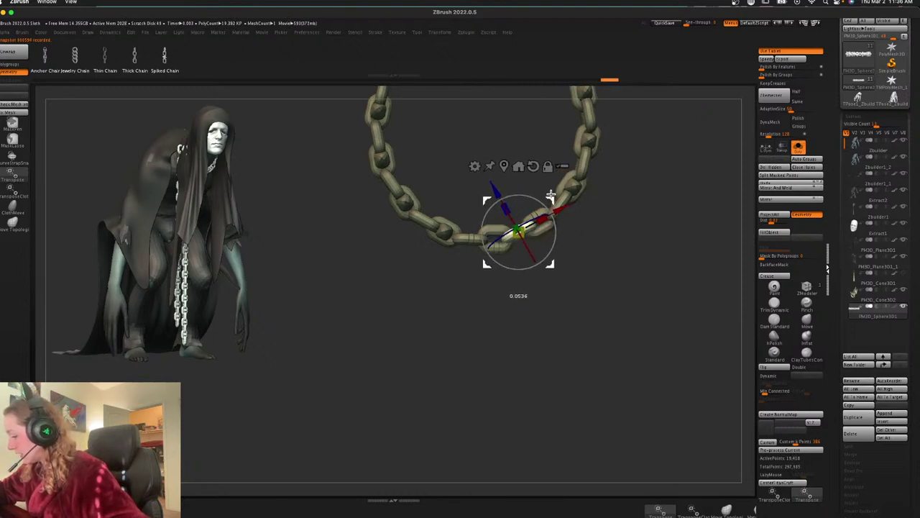
pyautogui.press('q')
pyautogui.moveTo(633, 259); pyautogui.dragTo(659, 240)
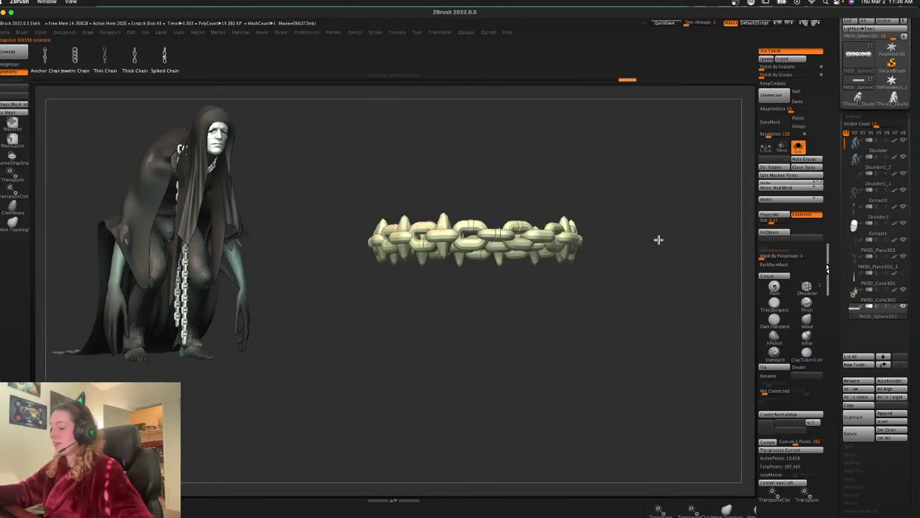
# Duplicate the spiked chain ring, hide the original and centre the gizmo on the copy
pyautogui.hotkey('ctrl', 'shift', 'd')
pyautogui.click(904, 308)
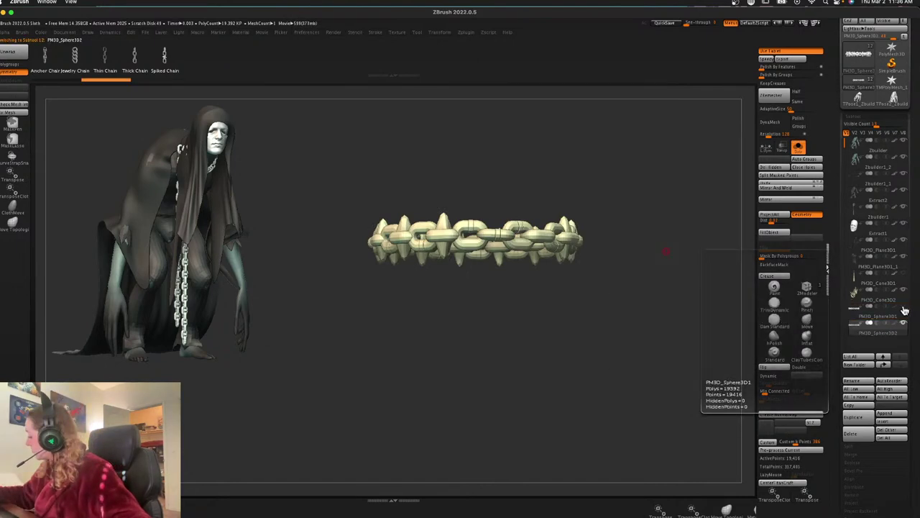
pyautogui.press('w')
pyautogui.keyDown('alt'); pyautogui.moveTo(480, 362); pyautogui.dragTo(484, 336); pyautogui.keyUp('alt')
pyautogui.keyDown('alt'); pyautogui.click(505, 169); pyautogui.keyUp('alt')
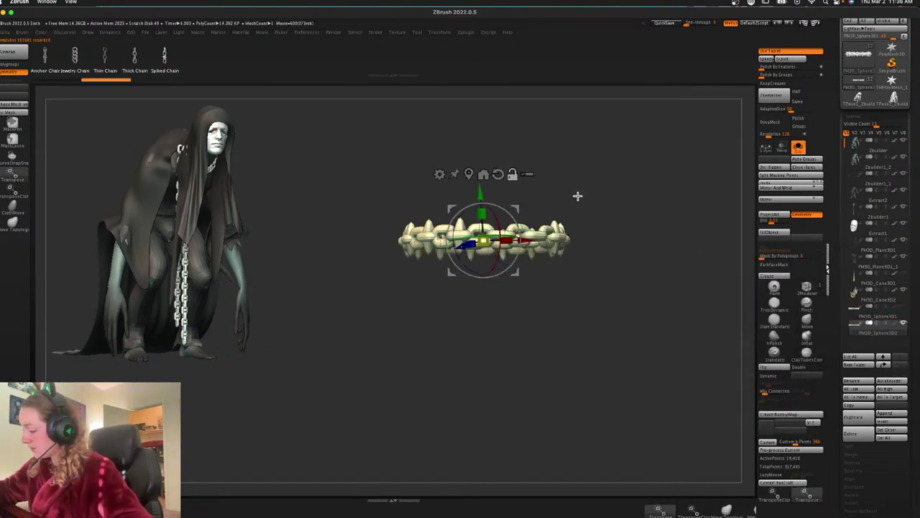
pyautogui.keyDown('alt'); pyautogui.moveTo(578, 198); pyautogui.dragTo(681, 277); pyautogui.keyUp('alt')
pyautogui.keyDown('alt'); pyautogui.moveTo(502, 388); pyautogui.dragTo(482, 400); pyautogui.keyUp('alt')
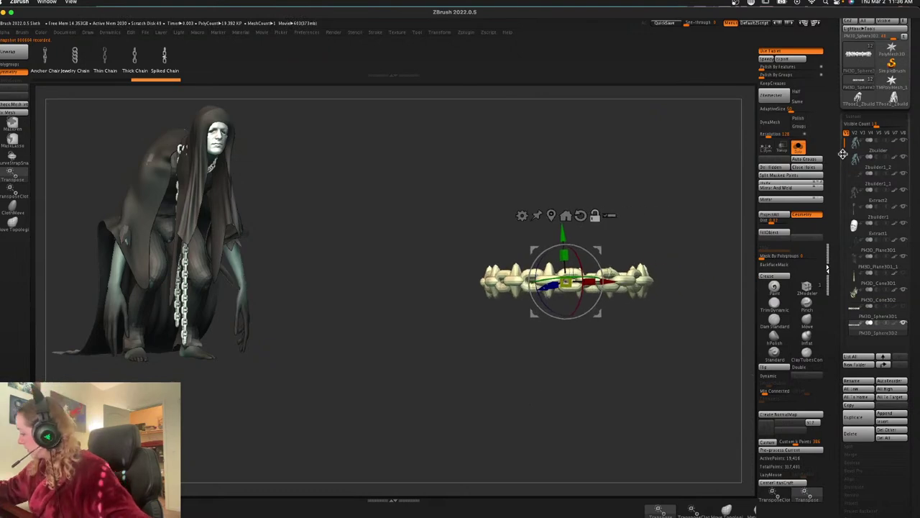
# Show the full figure, move the chain ring to the arm and scale it down to wrist size
pyautogui.click(799, 147)
pyautogui.moveTo(567, 281); pyautogui.dragTo(545, 309)
pyautogui.moveTo(591, 247); pyautogui.dragTo(336, 291)
pyautogui.keyDown('alt'); pyautogui.moveTo(573, 330); pyautogui.dragTo(803, 239); pyautogui.keyUp('alt')
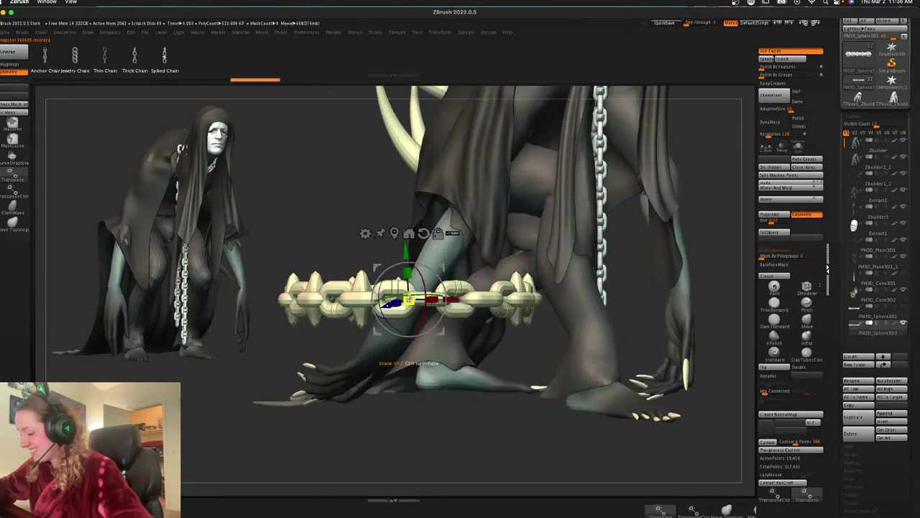
pyautogui.moveTo(409, 299); pyautogui.dragTo(294, 430)
pyautogui.moveTo(428, 434); pyautogui.dragTo(439, 435)
pyautogui.moveTo(440, 267); pyautogui.dragTo(537, 307)
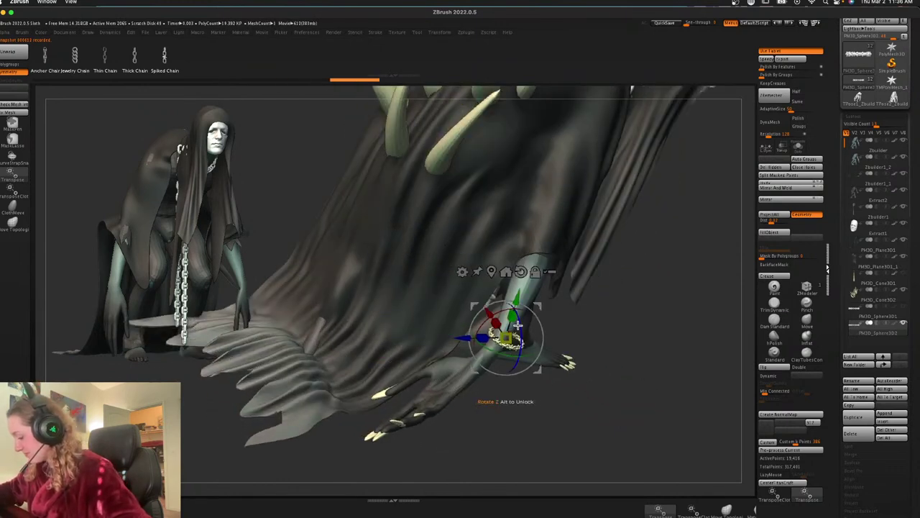
# Try to tilt and position the chain ring around the forearm above the wrist
pyautogui.moveTo(688, 312); pyautogui.dragTo(513, 389)
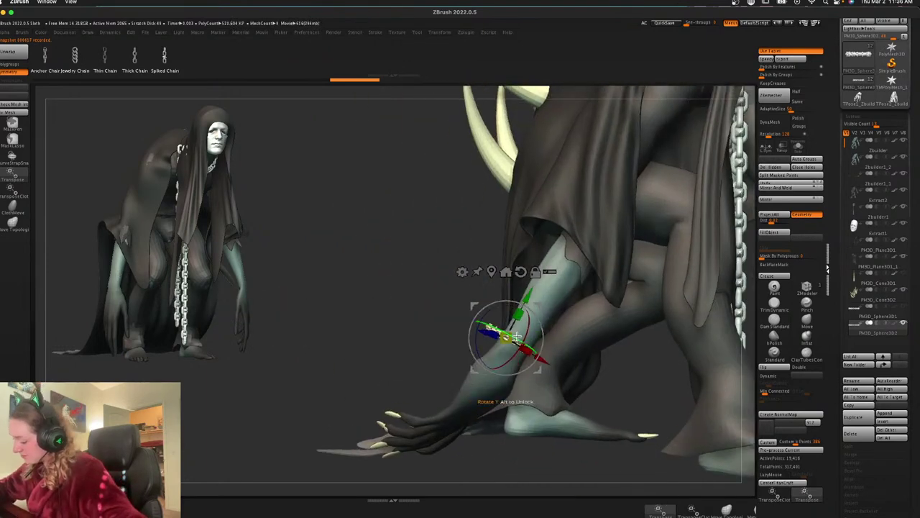
pyautogui.moveTo(526, 317); pyautogui.dragTo(547, 310)
pyautogui.moveTo(552, 271); pyautogui.dragTo(556, 293)
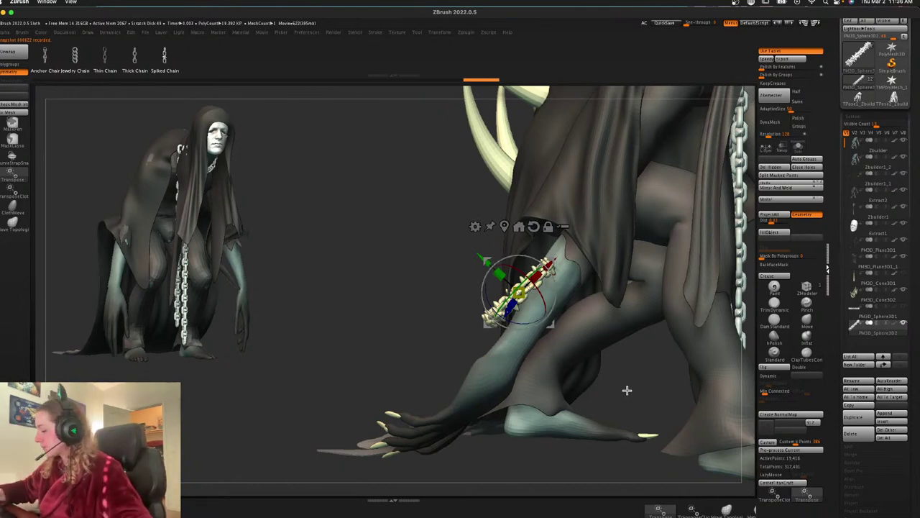
# Move the chain ring from the forearm down to the front foot's ankle
pyautogui.keyDown('alt'); pyautogui.moveTo(626, 390); pyautogui.dragTo(380, 345); pyautogui.keyUp('alt')
pyautogui.moveTo(310, 245); pyautogui.dragTo(302, 280)
pyautogui.moveTo(312, 217); pyautogui.dragTo(518, 333)
pyautogui.moveTo(513, 370); pyautogui.dragTo(512, 359)
pyautogui.moveTo(676, 299)
pyautogui.mouseDown()
pyautogui.moveTo(689, 310)
pyautogui.moveTo(673, 312)
pyautogui.mouseUp()
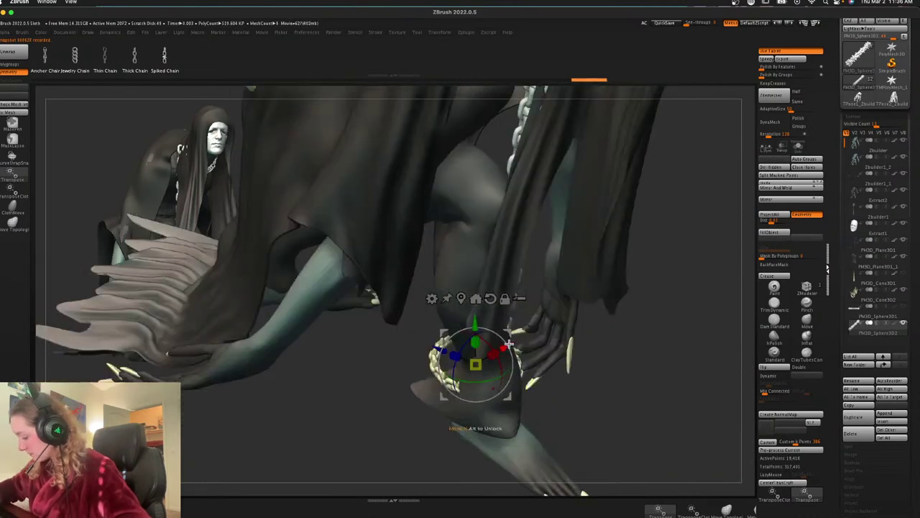
pyautogui.moveTo(509, 332); pyautogui.dragTo(526, 349)
pyautogui.moveTo(712, 370); pyautogui.dragTo(651, 359)
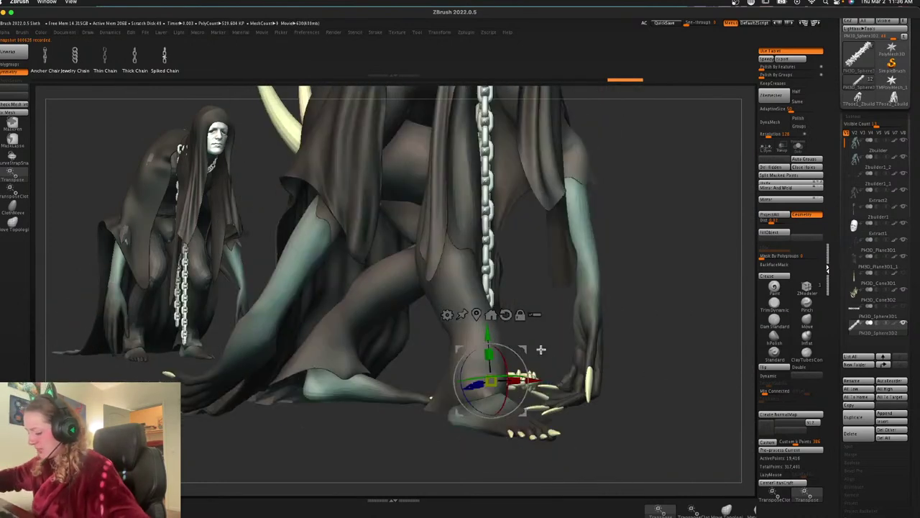
# Reset the gizmo orientation and level and centre the chain ring around the front ankle
pyautogui.click(506, 315)
pyautogui.moveTo(524, 350); pyautogui.dragTo(512, 348)
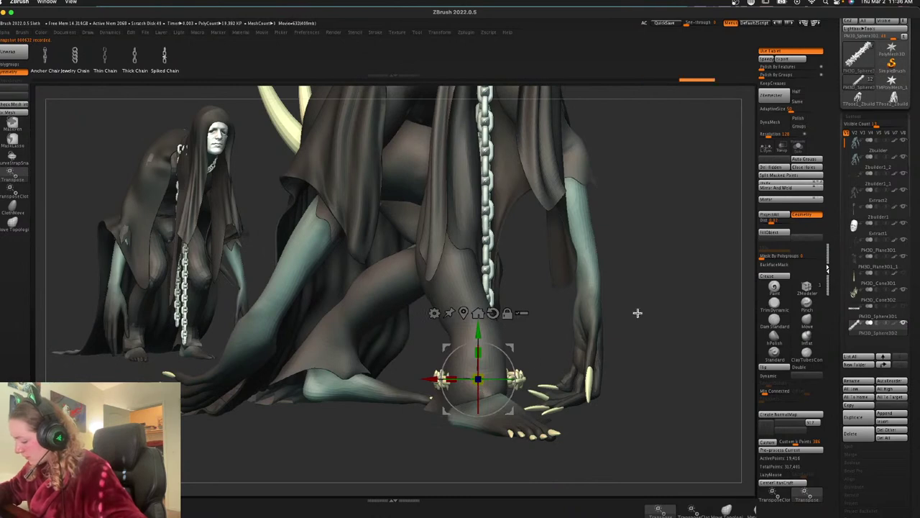
pyautogui.moveTo(637, 312); pyautogui.dragTo(703, 293)
pyautogui.moveTo(520, 390); pyautogui.dragTo(536, 395)
pyautogui.press('q')
pyautogui.moveTo(701, 316)
pyautogui.mouseDown()
pyautogui.moveTo(666, 323)
pyautogui.moveTo(670, 342)
pyautogui.mouseUp()
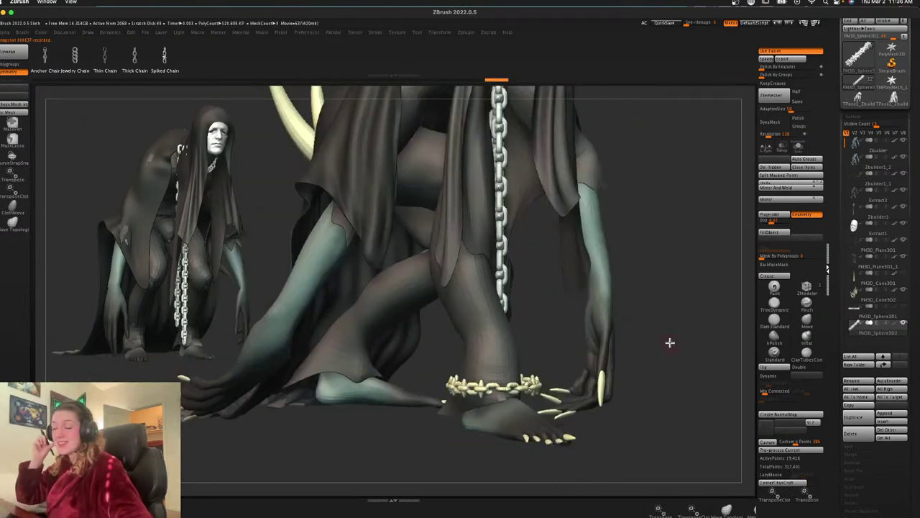
# Try to shift the spiked chain ring so it centres around the front ankle, checking it from behind
pyautogui.press('w')
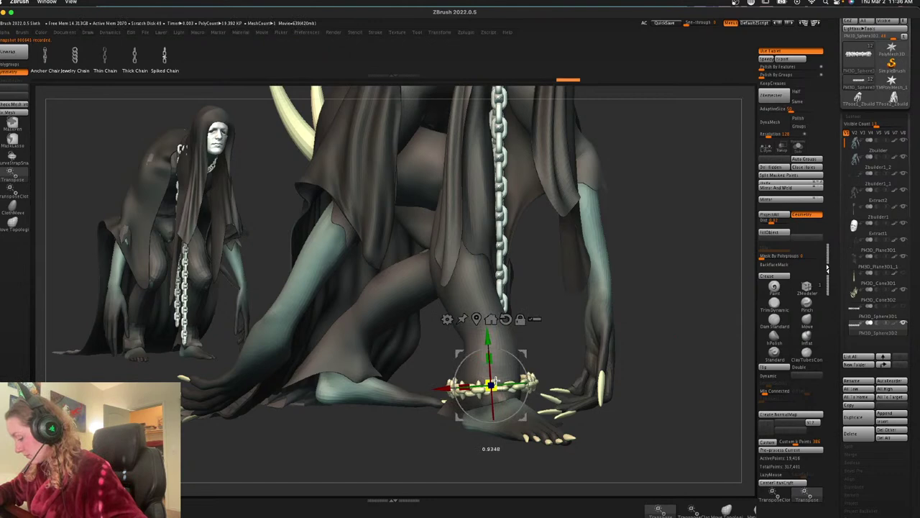
pyautogui.press('q')
pyautogui.moveTo(676, 343); pyautogui.dragTo(674, 353)
pyautogui.press('w')
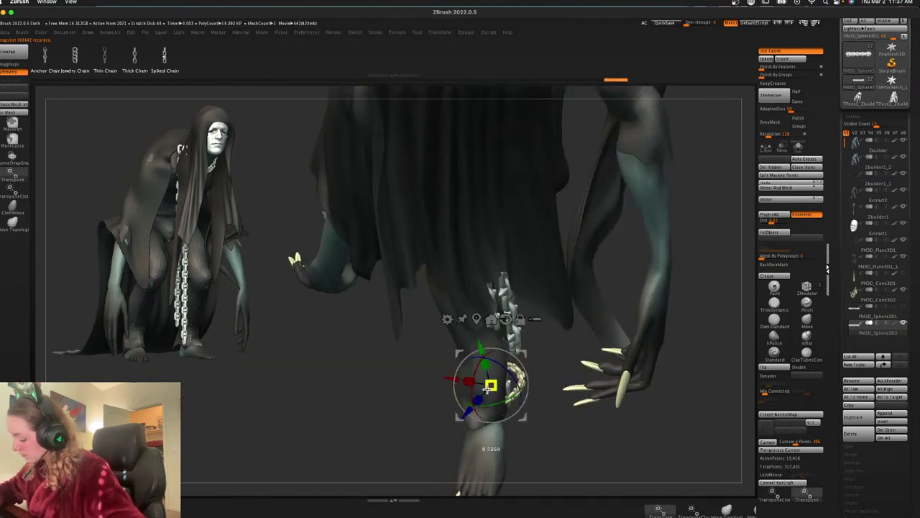
pyautogui.moveTo(524, 353); pyautogui.dragTo(514, 365)
pyautogui.press('q')
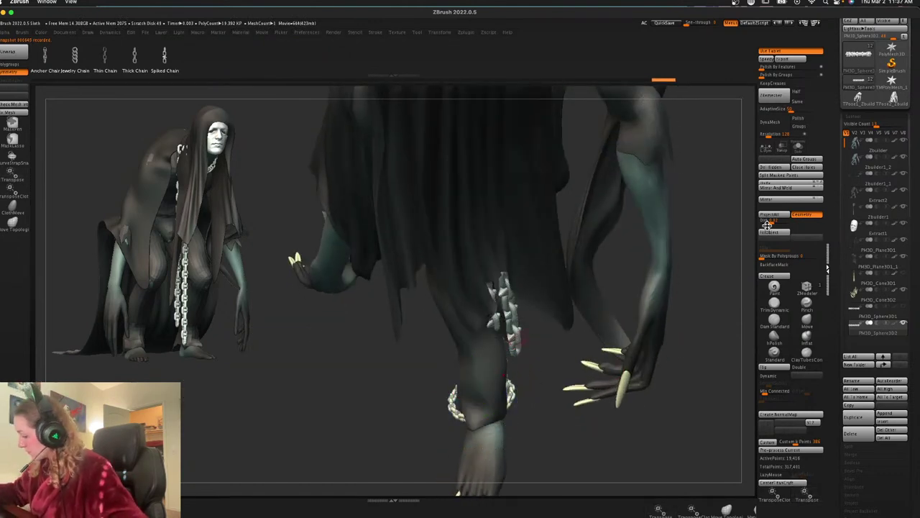
pyautogui.press('w')
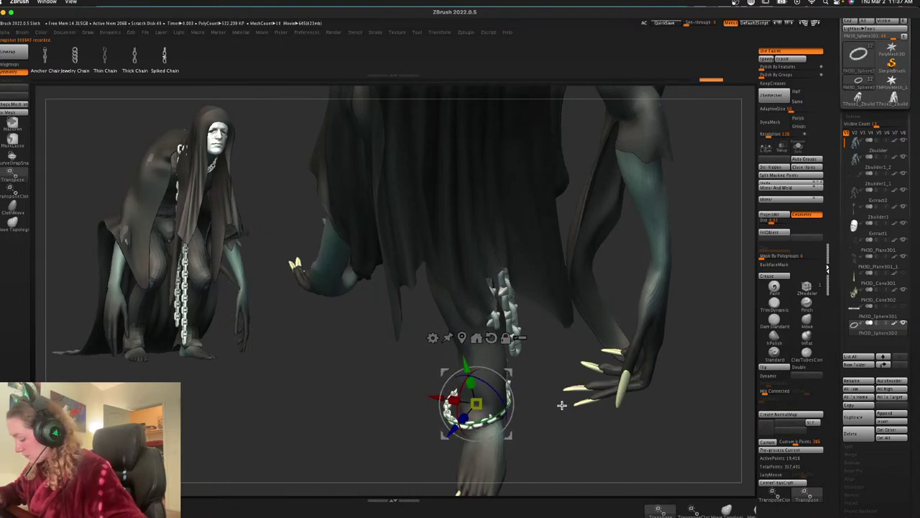
pyautogui.moveTo(561, 405); pyautogui.dragTo(512, 371)
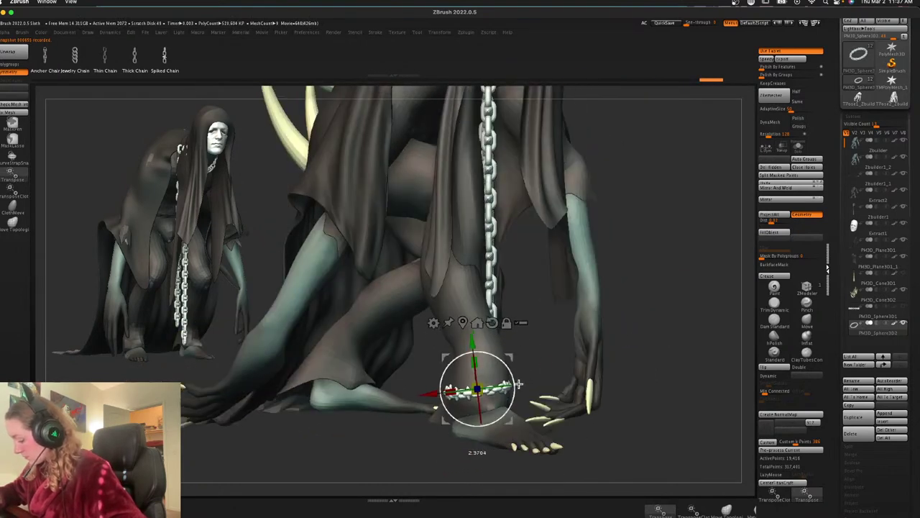
# Try to tilt and scale the spiked chain ring to follow the front ankle as seen from the side
pyautogui.press('q')
pyautogui.moveTo(653, 314); pyautogui.dragTo(592, 329)
pyautogui.press('w')
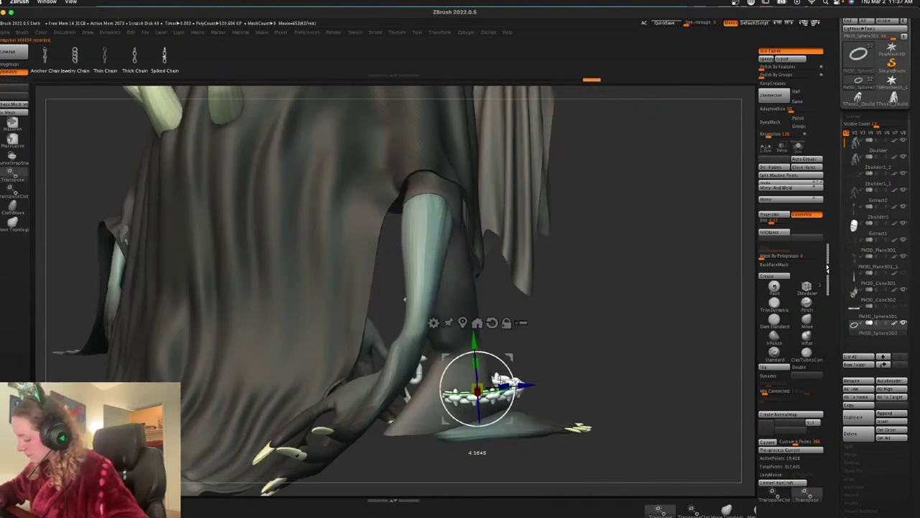
pyautogui.moveTo(501, 381)
pyautogui.mouseDown()
pyautogui.moveTo(480, 383)
pyautogui.moveTo(496, 375)
pyautogui.mouseUp()
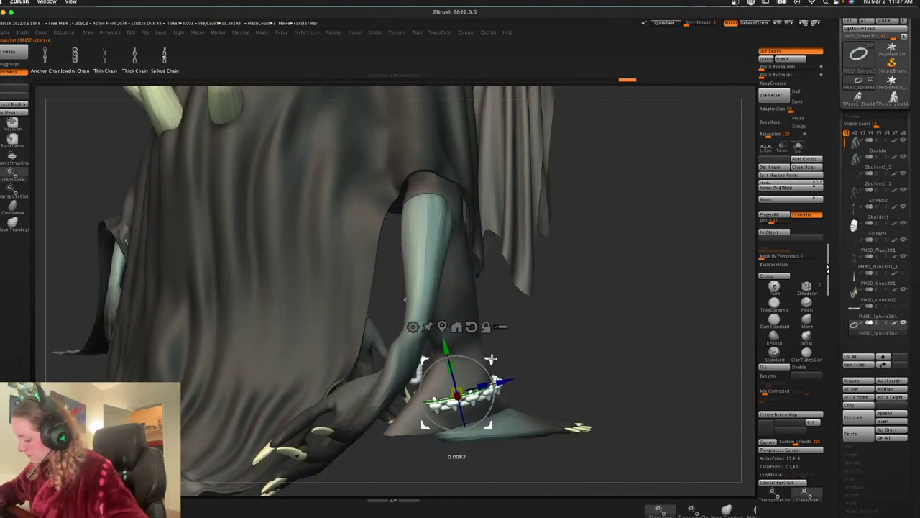
pyautogui.press('q')
pyautogui.moveTo(648, 334)
pyautogui.mouseDown()
pyautogui.moveTo(657, 323)
pyautogui.moveTo(649, 323)
pyautogui.moveTo(678, 339)
pyautogui.moveTo(672, 315)
pyautogui.mouseUp()
pyautogui.press('w')
pyautogui.press('q')
pyautogui.rightClick(672, 315)
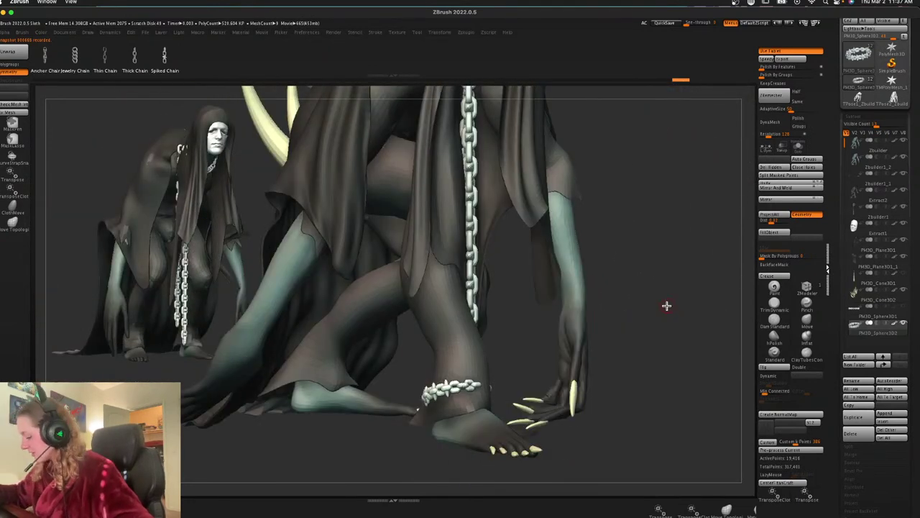
# Delete the chain ring subtool and isolate the body mesh
pyautogui.click(850, 433)
pyautogui.click(778, 453)
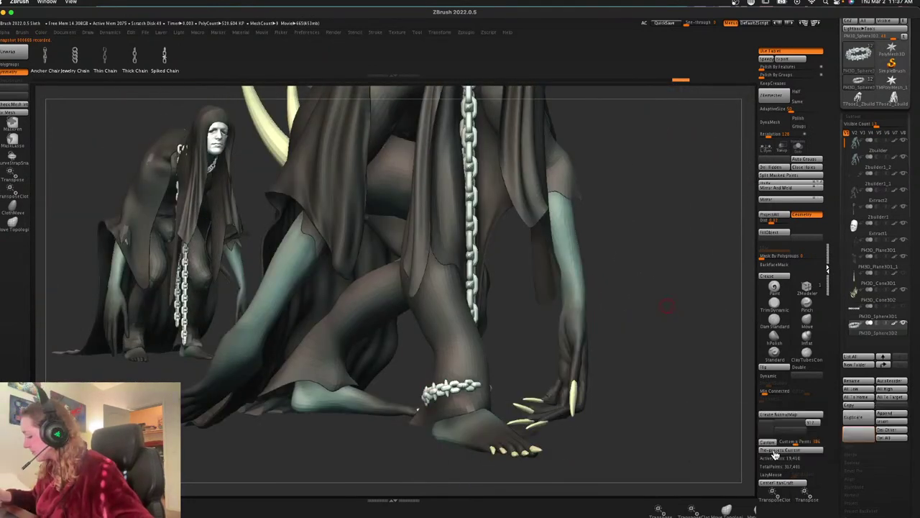
pyautogui.click(870, 157)
pyautogui.click(797, 150)
# Choose the chain brush and wrap a spiked chain directly around the front ankle of the isolated body
pyautogui.press('b')
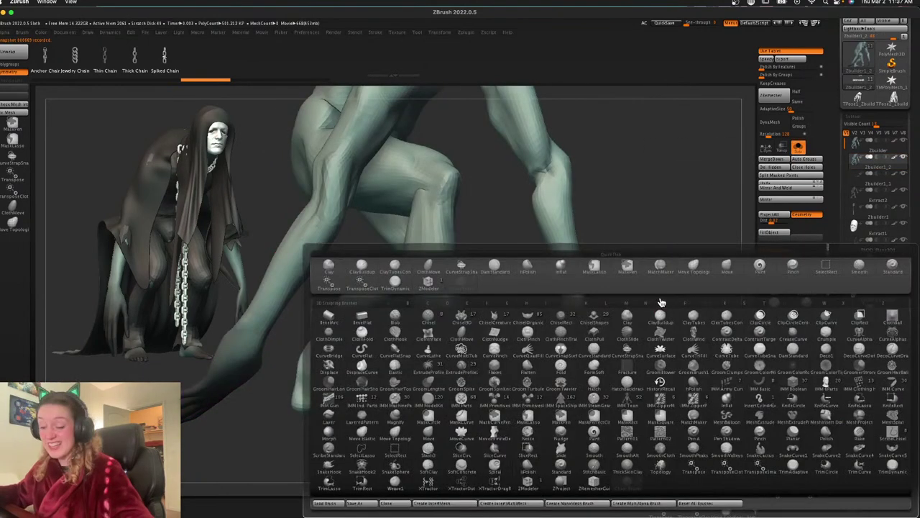
pyautogui.click(516, 458)
pyautogui.moveTo(665, 281)
pyautogui.mouseDown()
pyautogui.moveTo(662, 302)
pyautogui.moveTo(528, 341)
pyautogui.moveTo(530, 273)
pyautogui.moveTo(453, 281)
pyautogui.moveTo(643, 247)
pyautogui.moveTo(456, 294)
pyautogui.moveTo(471, 287)
pyautogui.mouseUp()
pyautogui.moveTo(507, 259); pyautogui.dragTo(479, 300)
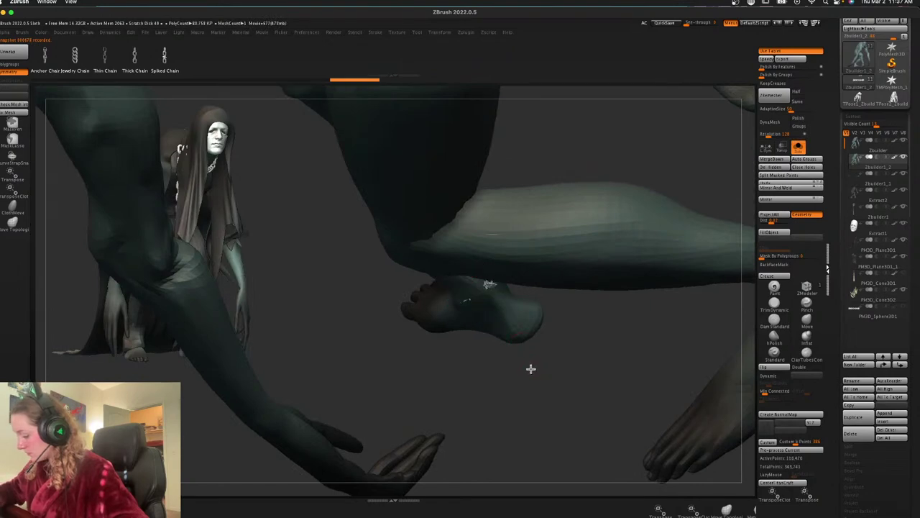
pyautogui.moveTo(530, 370); pyautogui.dragTo(499, 309)
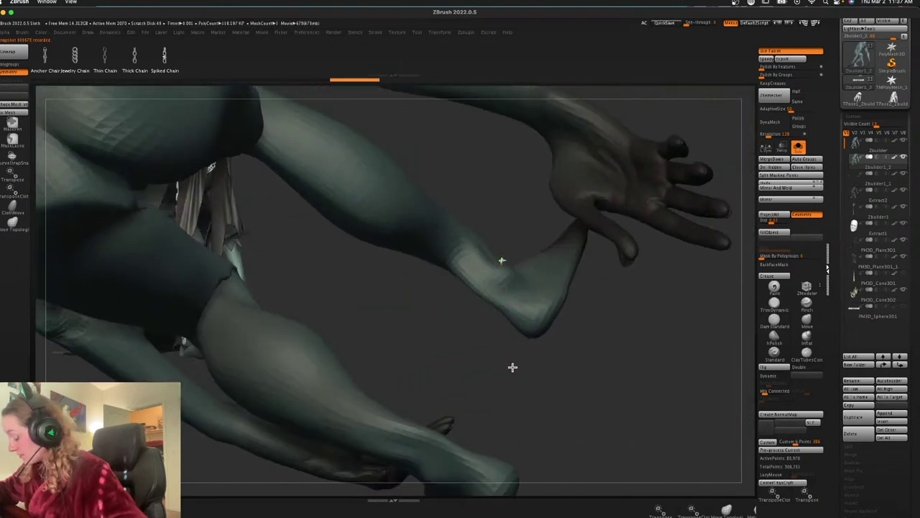
pyautogui.moveTo(512, 366)
pyautogui.mouseDown()
pyautogui.moveTo(491, 298)
pyautogui.moveTo(526, 352)
pyautogui.moveTo(486, 296)
pyautogui.mouseUp()
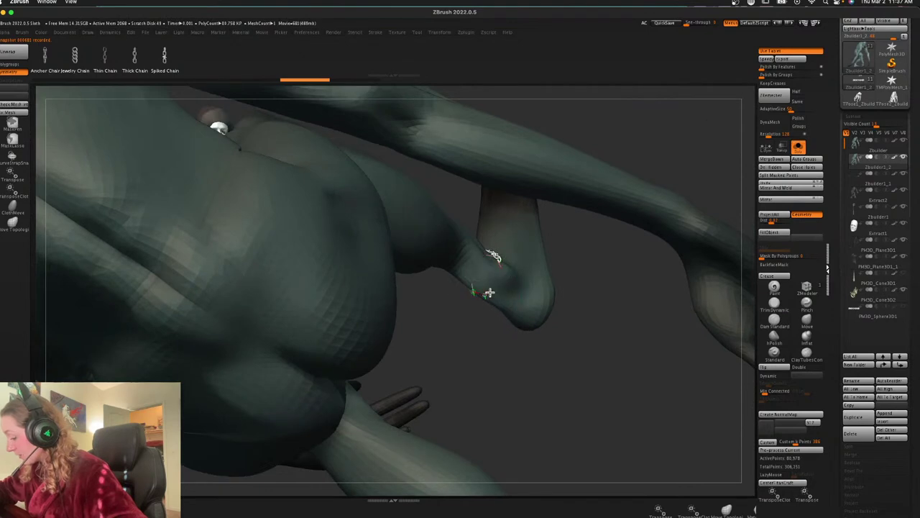
# Display the polygroups and fit the new chain so it sits outside the front ankle
pyautogui.moveTo(588, 384); pyautogui.dragTo(617, 396)
pyautogui.hotkey('shift', 'f')
pyautogui.press('w')
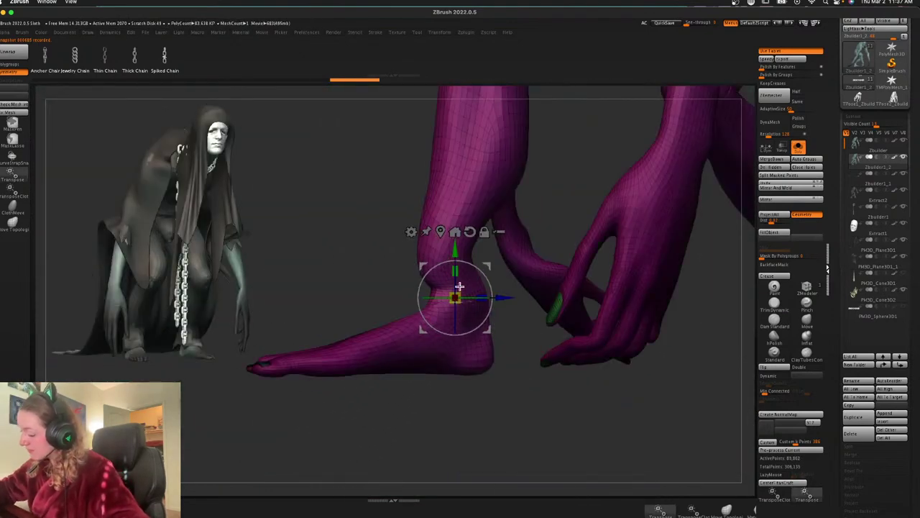
pyautogui.moveTo(497, 410)
pyautogui.mouseDown()
pyautogui.moveTo(511, 413)
pyautogui.moveTo(499, 404)
pyautogui.mouseUp()
pyautogui.press('q')
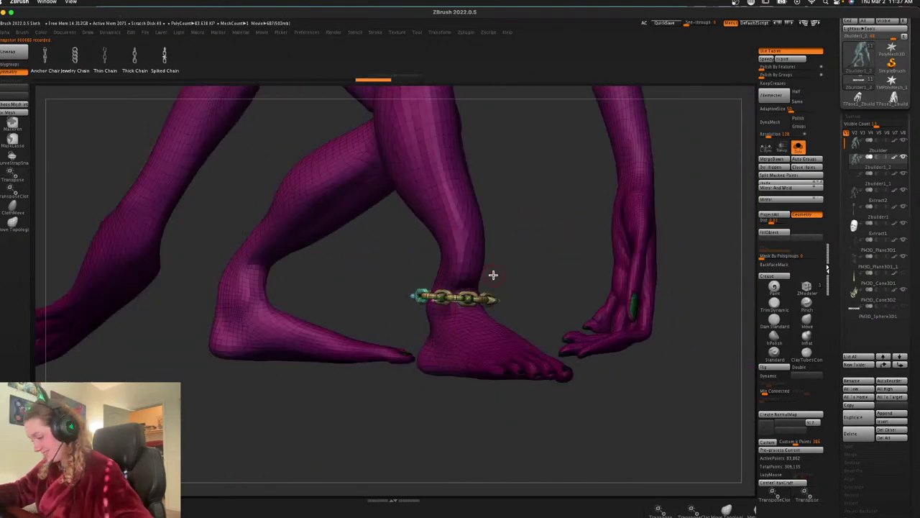
# Hide the polygroup display, split the masked body from the chain into separate subtools and show the whole figure again
pyautogui.hotkey('shift', 'f')
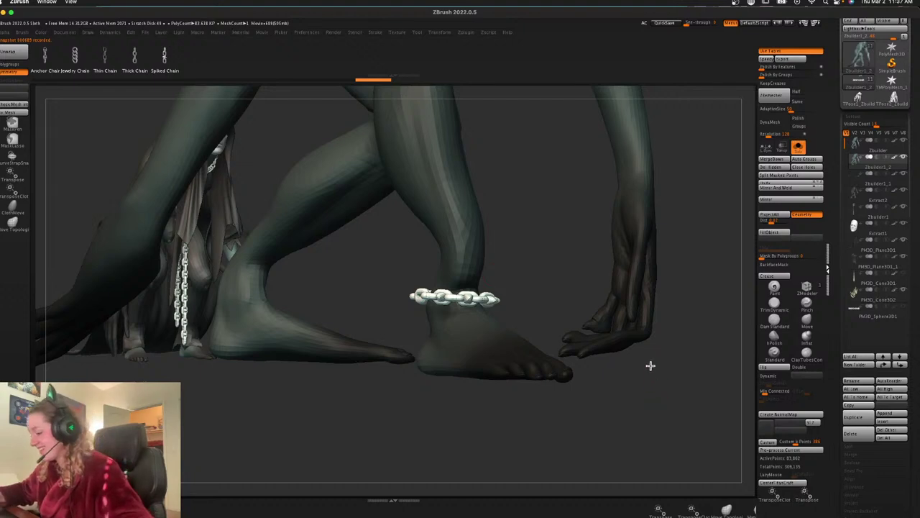
pyautogui.keyDown('alt'); pyautogui.moveTo(651, 365); pyautogui.dragTo(662, 391); pyautogui.keyUp('alt')
pyautogui.click(788, 177)
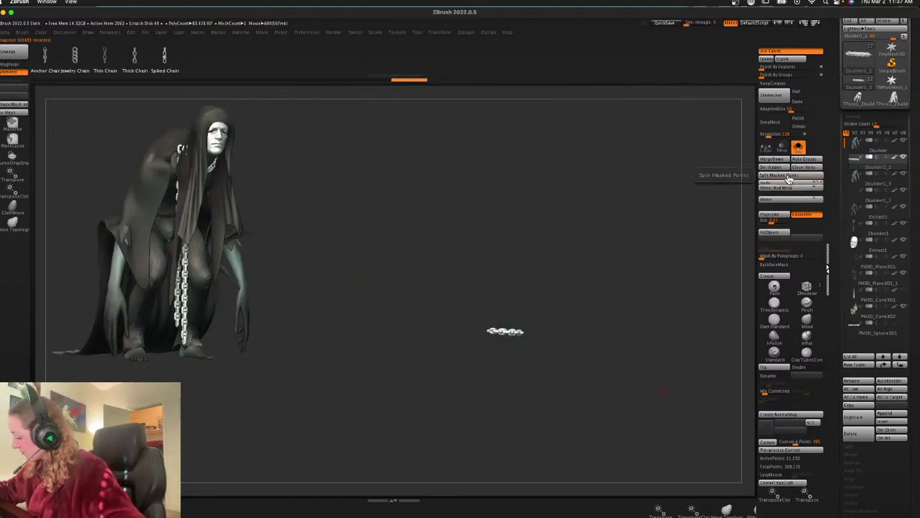
pyautogui.hotkey('ctrl', 'z')
pyautogui.press('space')
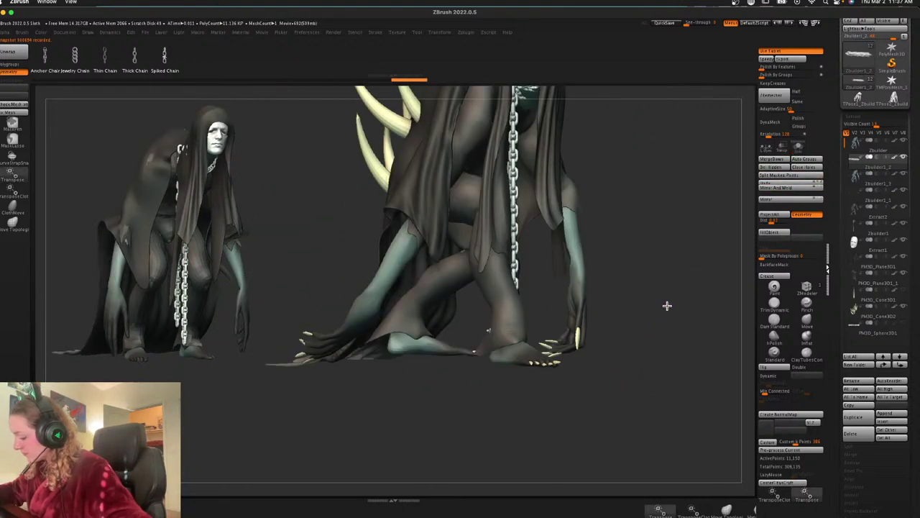
pyautogui.keyDown('alt'); pyautogui.moveTo(667, 306); pyautogui.dragTo(673, 325); pyautogui.keyUp('alt')
# Try to enlarge the split-off chain around the front ankle
pyautogui.press('w')
pyautogui.moveTo(506, 331); pyautogui.dragTo(518, 319)
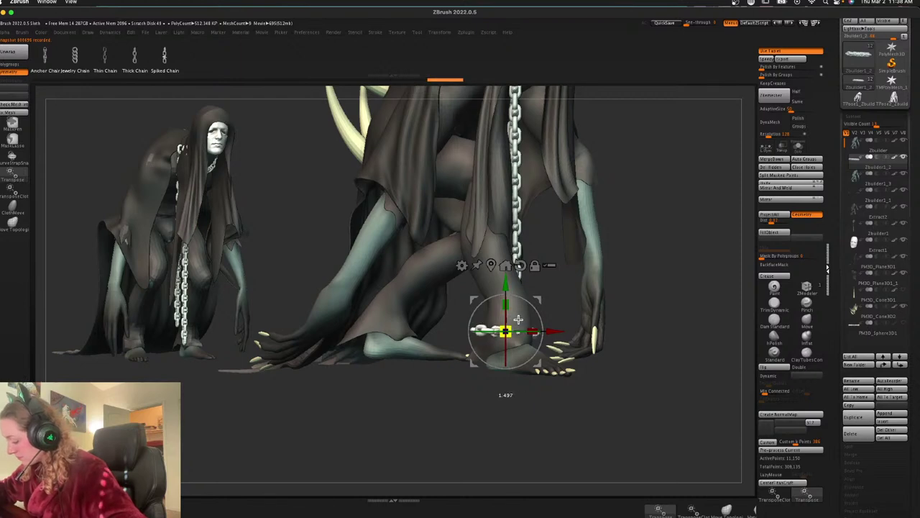
pyautogui.hotkey('ctrl', 'z')
pyautogui.press('q')
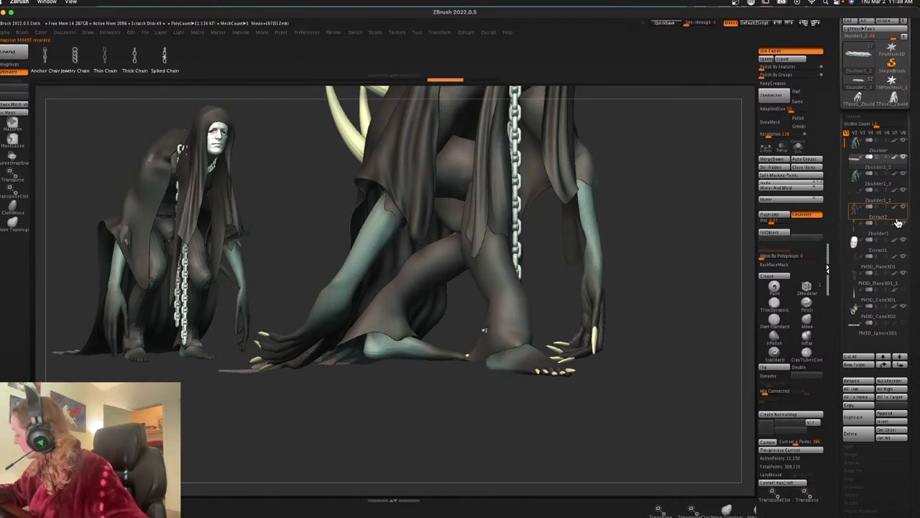
# Select the cloth covering the front leg and push it inward above the ankle with the Move brush to expose the chain
pyautogui.keyDown('alt'); pyautogui.click(527, 318); pyautogui.keyUp('alt')
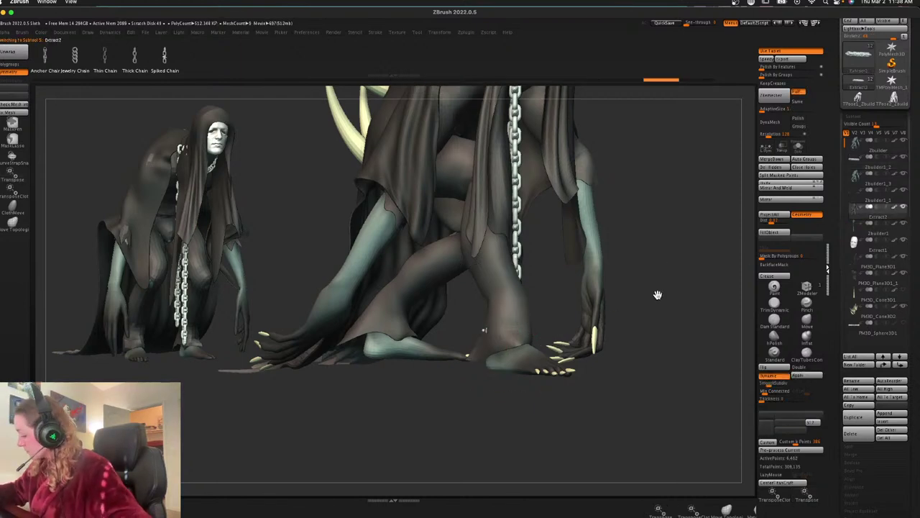
pyautogui.click(807, 322)
pyautogui.press('space')
pyautogui.moveTo(513, 309); pyautogui.dragTo(486, 289)
pyautogui.hotkey('ctrl', 'z')
pyautogui.press('space')
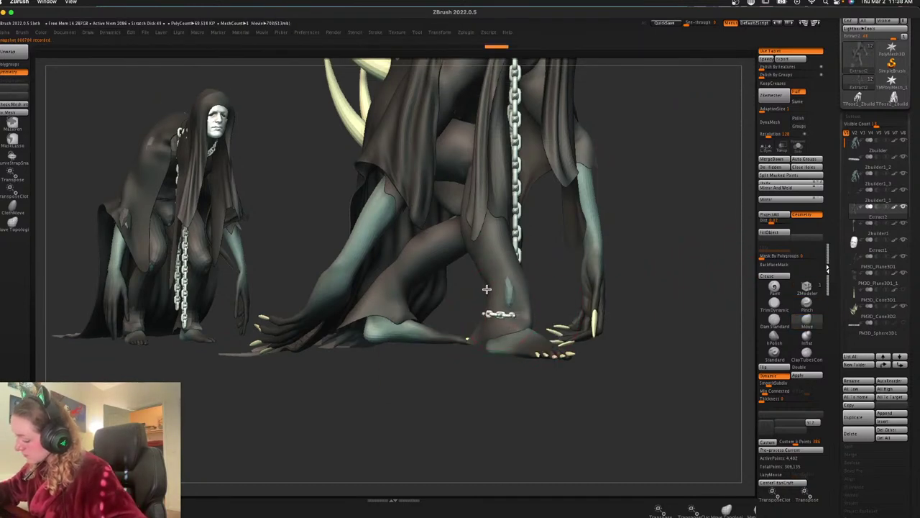
pyautogui.press('space')
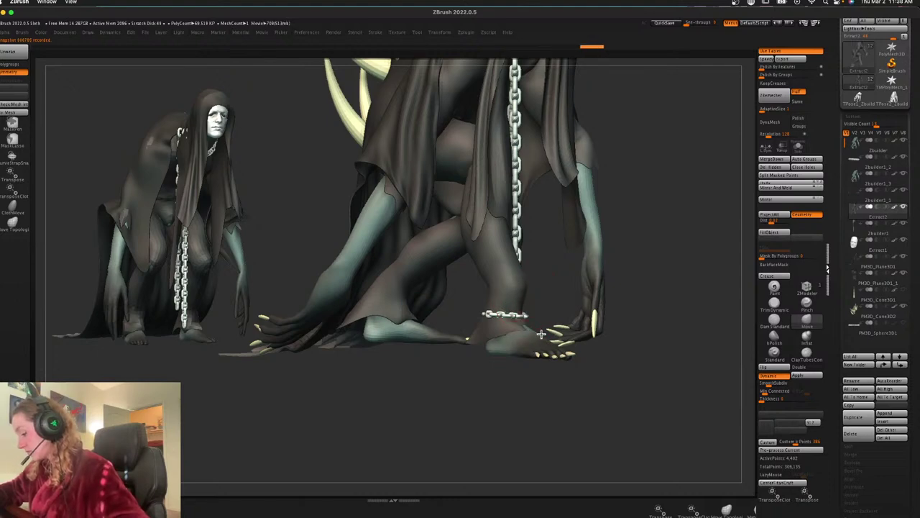
# Tuck the leg cloth behind the chain around the other sides of the front ankle with the Move brush
pyautogui.moveTo(651, 285); pyautogui.dragTo(552, 316)
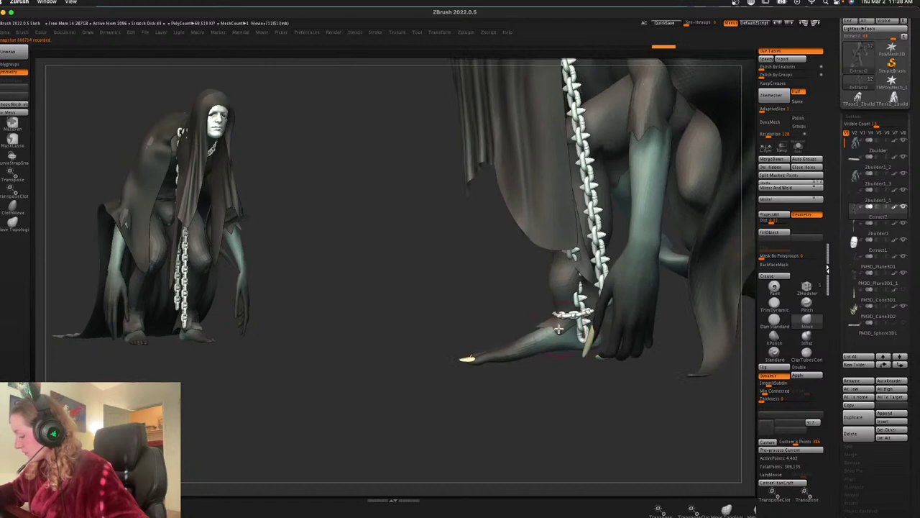
pyautogui.moveTo(568, 394); pyautogui.dragTo(578, 322)
pyautogui.moveTo(599, 372); pyautogui.dragTo(590, 420)
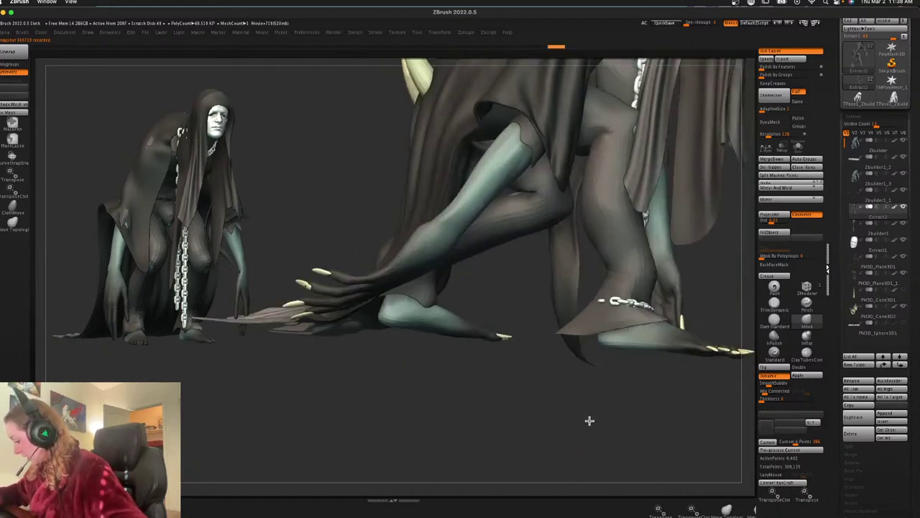
pyautogui.moveTo(615, 322); pyautogui.dragTo(506, 342)
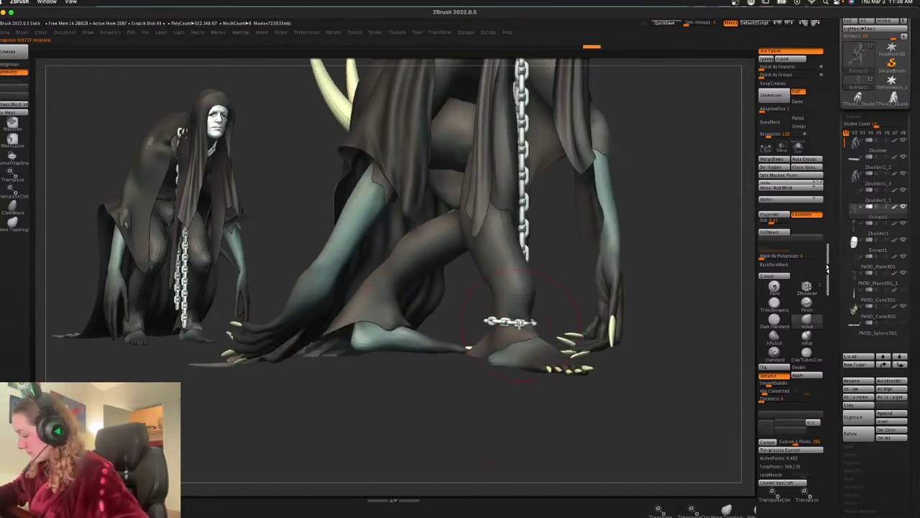
# Select the chain at the front ankle and tilt it to follow the leg's angle
pyautogui.keyDown('alt'); pyautogui.click(519, 323); pyautogui.keyUp('alt')
pyautogui.press('w')
pyautogui.keyDown('alt'); pyautogui.click(522, 293); pyautogui.keyUp('alt')
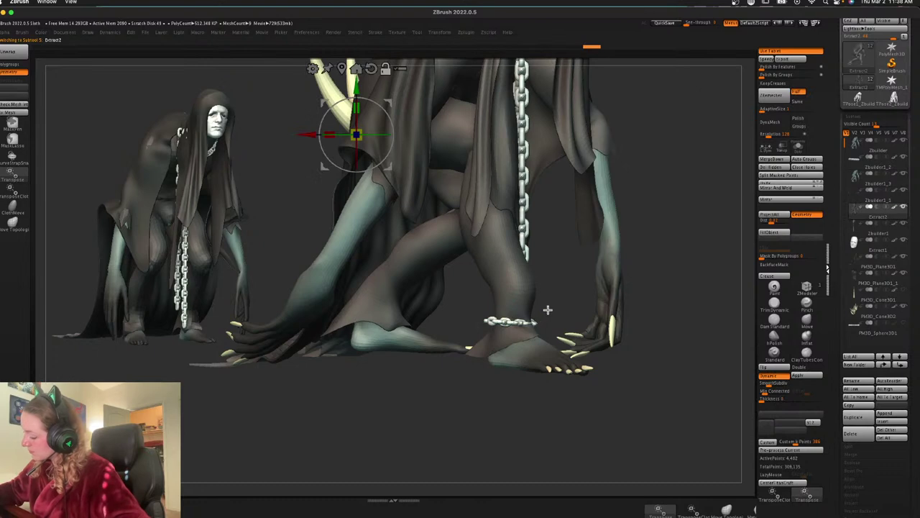
pyautogui.moveTo(548, 310); pyautogui.dragTo(546, 307)
pyautogui.hotkey('shift', 'f')
pyautogui.hotkey('shift', 'f')
pyautogui.moveTo(527, 358); pyautogui.dragTo(503, 403)
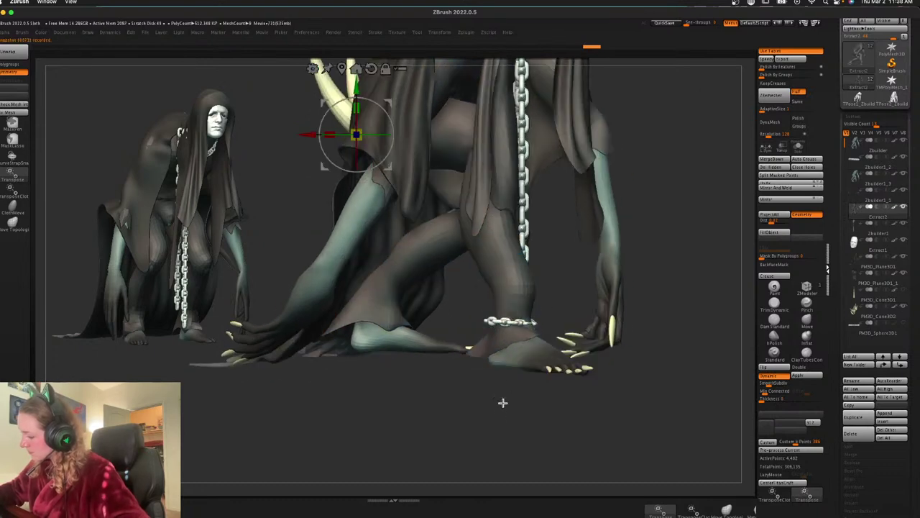
pyautogui.press('q')
pyautogui.keyDown('alt'); pyautogui.click(533, 318); pyautogui.keyUp('alt')
pyautogui.press('w')
pyautogui.moveTo(545, 295); pyautogui.dragTo(513, 317)
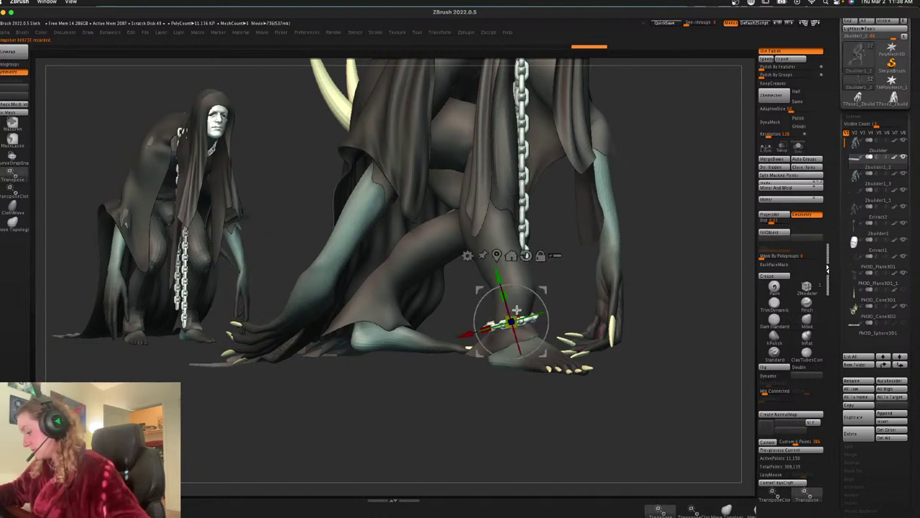
# Try duplicating the ankle chain slightly higher on the leg and rotating the copy to form a second loop
pyautogui.keyDown('ctrl'); pyautogui.moveTo(496, 275); pyautogui.dragTo(493, 264); pyautogui.keyUp('ctrl')
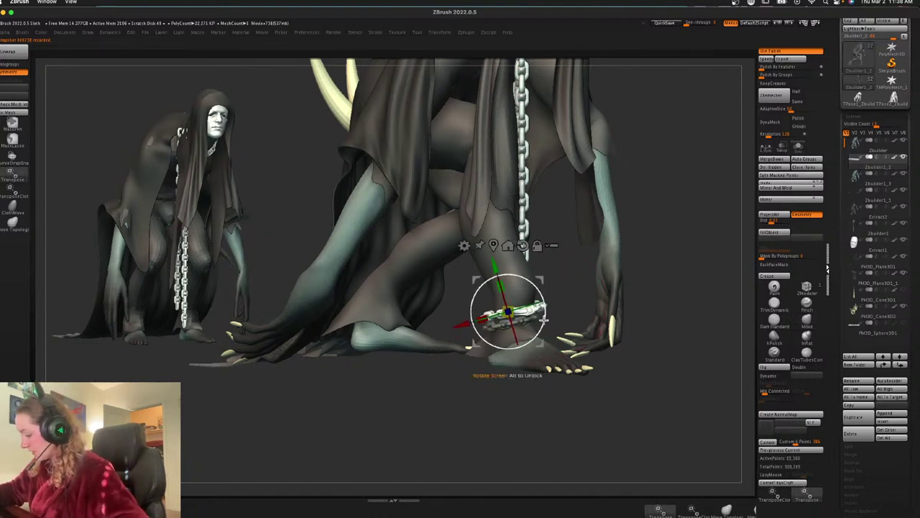
pyautogui.keyDown('ctrl'); pyautogui.moveTo(563, 304); pyautogui.dragTo(563, 299); pyautogui.keyUp('ctrl')
pyautogui.press('q')
pyautogui.press('space')
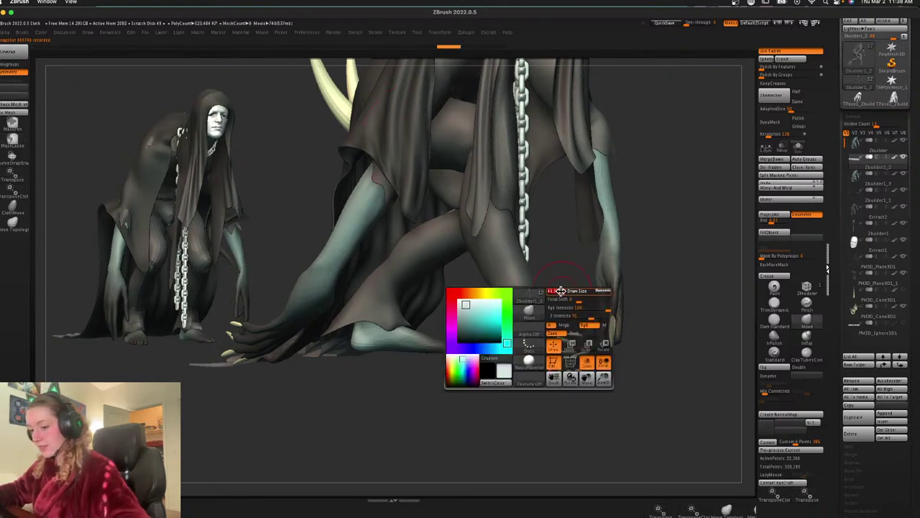
pyautogui.hotkey('shift', 'f')
pyautogui.press('w')
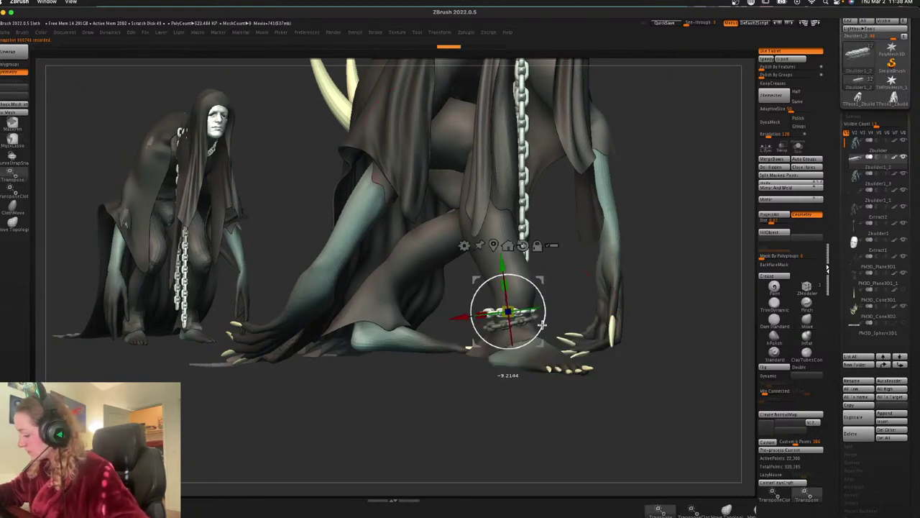
pyautogui.moveTo(538, 278); pyautogui.dragTo(543, 279)
pyautogui.press('q')
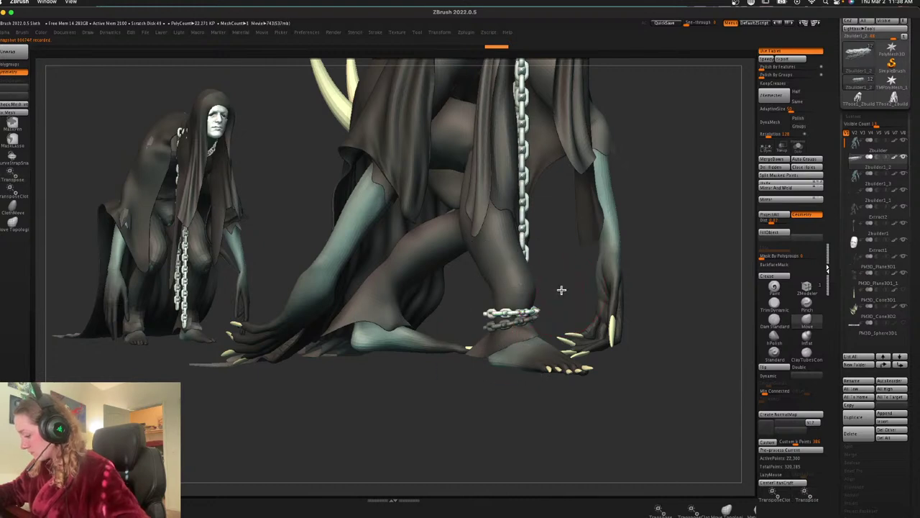
# Isolate the front ankle chain, show its polygroups, and regroup the mesh so each link is its own polygroup
pyautogui.moveTo(559, 290)
pyautogui.mouseDown(button='right')
pyautogui.moveTo(551, 302)
pyautogui.moveTo(569, 342)
pyautogui.moveTo(608, 343)
pyautogui.moveTo(632, 316)
pyautogui.mouseUp(button='right')
pyautogui.click(798, 146)
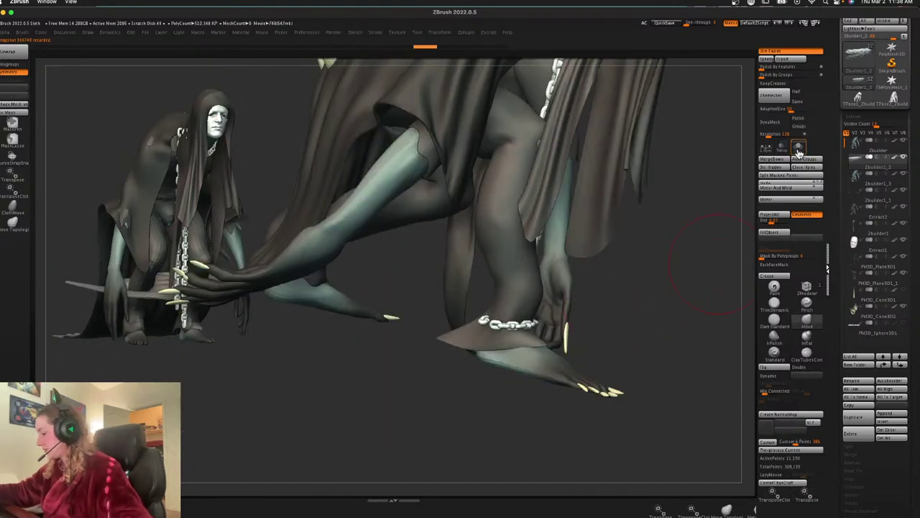
pyautogui.hotkey('shift', 'f')
pyautogui.rightClick(641, 331)
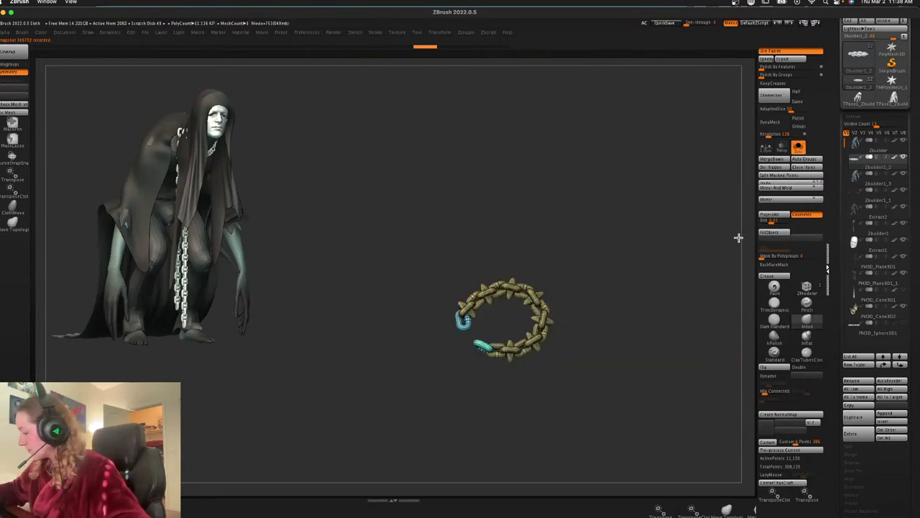
pyautogui.keyDown('ctrl'); pyautogui.keyDown('shift'); pyautogui.click(469, 324); pyautogui.keyUp('shift'); pyautogui.keyUp('ctrl')
pyautogui.keyDown('ctrl'); pyautogui.click(597, 272); pyautogui.keyUp('ctrl')
pyautogui.keyDown('ctrl'); pyautogui.keyDown('shift'); pyautogui.click(600, 273); pyautogui.keyUp('shift'); pyautogui.keyUp('ctrl')
pyautogui.keyDown('ctrl'); pyautogui.click(607, 279); pyautogui.keyUp('ctrl')
# Center the gizmo on the unmasked end link of the open chain and duplicate that link into the gap
pyautogui.press('w')
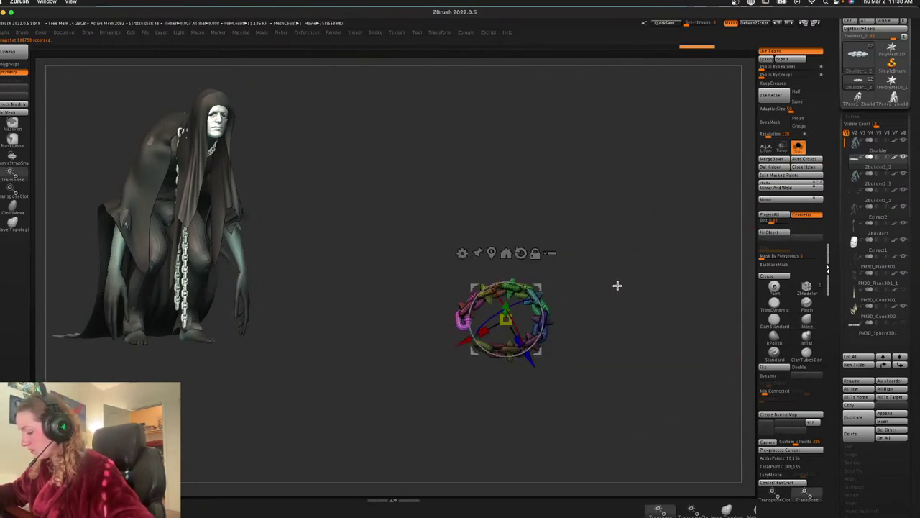
pyautogui.keyDown('ctrl'); pyautogui.moveTo(616, 286); pyautogui.dragTo(569, 288, button='right'); pyautogui.keyUp('ctrl')
pyautogui.click(495, 255)
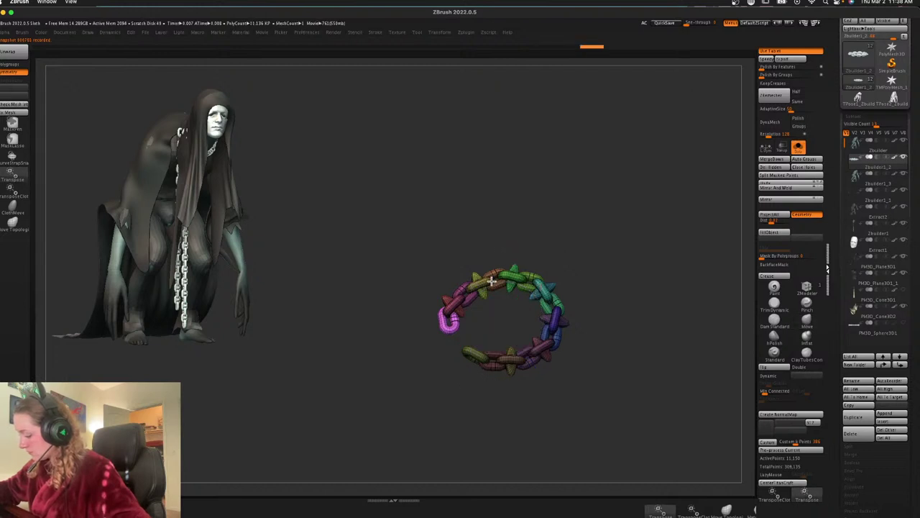
pyautogui.press('w')
pyautogui.click(445, 233)
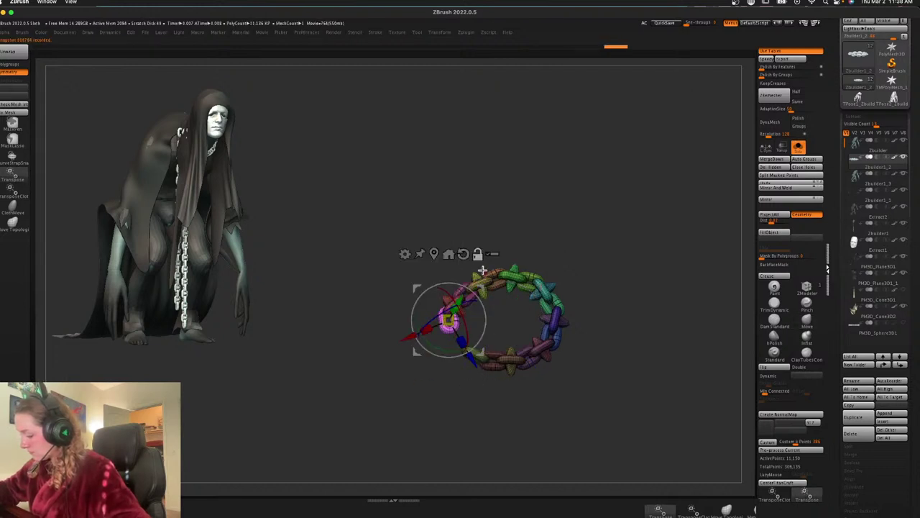
pyautogui.click(479, 255)
pyautogui.keyDown('ctrl'); pyautogui.moveTo(471, 356); pyautogui.dragTo(485, 376); pyautogui.keyUp('ctrl')
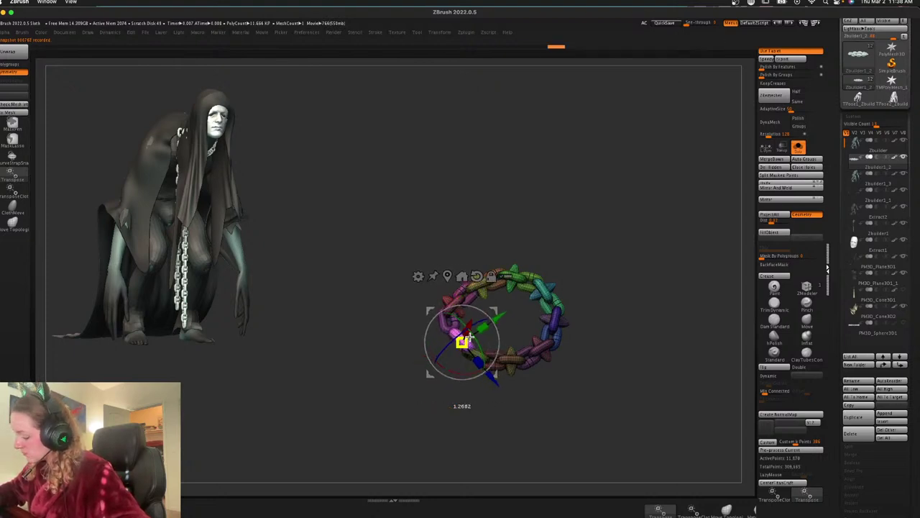
# Rotate the copied link along the chain's curve and duplicate it once more to close the ring
pyautogui.moveTo(469, 336); pyautogui.dragTo(486, 302)
pyautogui.keyDown('ctrl'); pyautogui.moveTo(471, 374); pyautogui.dragTo(477, 391); pyautogui.keyUp('ctrl')
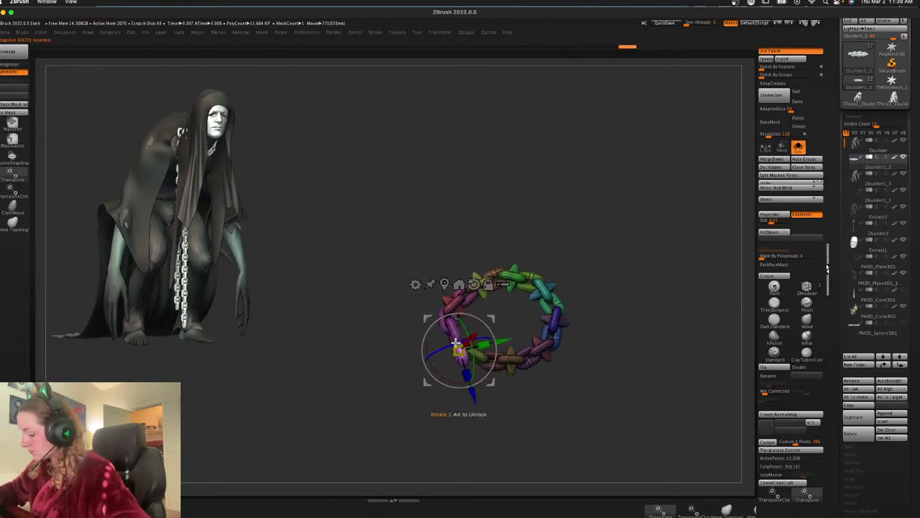
pyautogui.moveTo(458, 344); pyautogui.dragTo(418, 388)
pyautogui.moveTo(478, 372)
pyautogui.mouseDown()
pyautogui.moveTo(493, 365)
pyautogui.moveTo(458, 366)
pyautogui.moveTo(462, 349)
pyautogui.mouseUp()
pyautogui.moveTo(492, 318); pyautogui.dragTo(493, 315)
pyautogui.press('q')
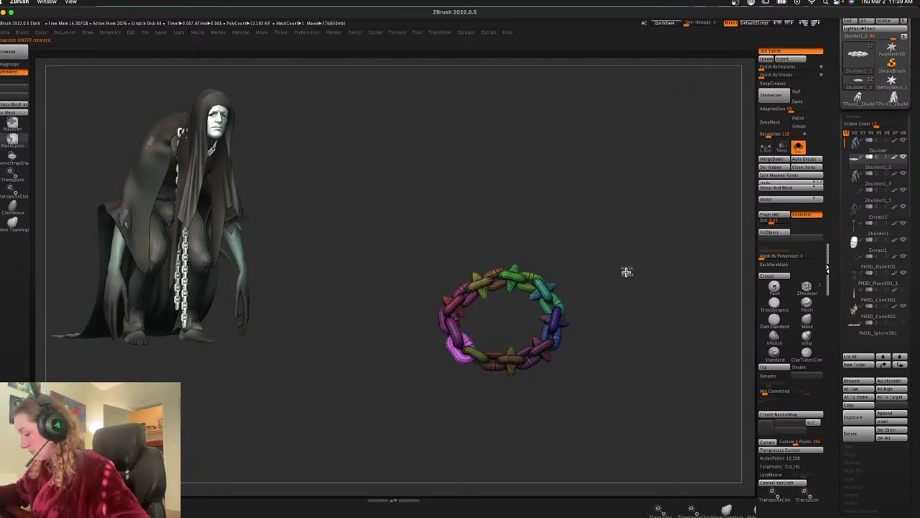
# Clear the mask on the closed chain, bring back the rest of the figure, and hide the polygroup display
pyautogui.moveTo(626, 271)
pyautogui.keyDown('ctrl'); pyautogui.mouseDown()
pyautogui.moveTo(698, 323)
pyautogui.moveTo(702, 359)
pyautogui.moveTo(657, 307)
pyautogui.moveTo(618, 298)
pyautogui.mouseUp(); pyautogui.keyUp('ctrl')
pyautogui.click(786, 154)
pyautogui.press('f')
pyautogui.hotkey('shift', 'f')
# Duplicate the closed ring slightly higher on the front ankle and tilt the copy to form a second loop
pyautogui.press('w')
pyautogui.keyDown('alt'); pyautogui.click(444, 296); pyautogui.keyUp('alt')
pyautogui.click(415, 290)
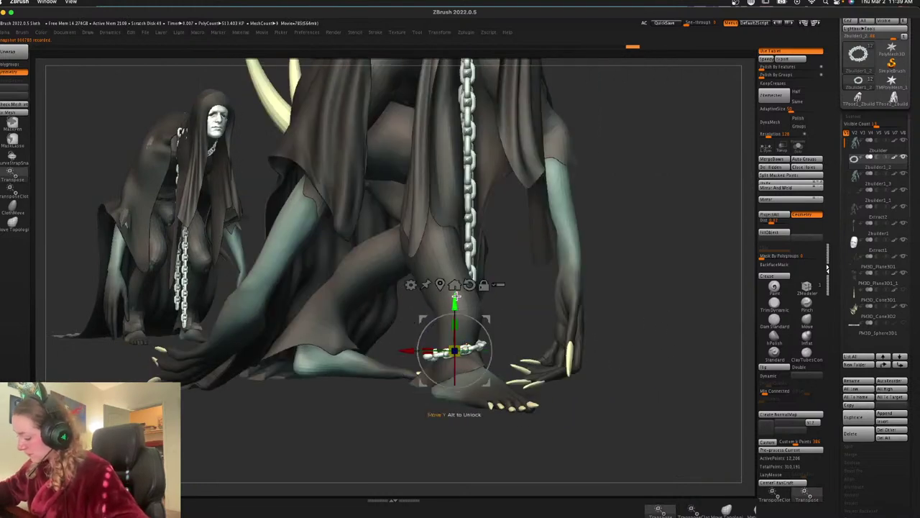
pyautogui.keyDown('ctrl'); pyautogui.moveTo(455, 302); pyautogui.dragTo(456, 291); pyautogui.keyUp('ctrl')
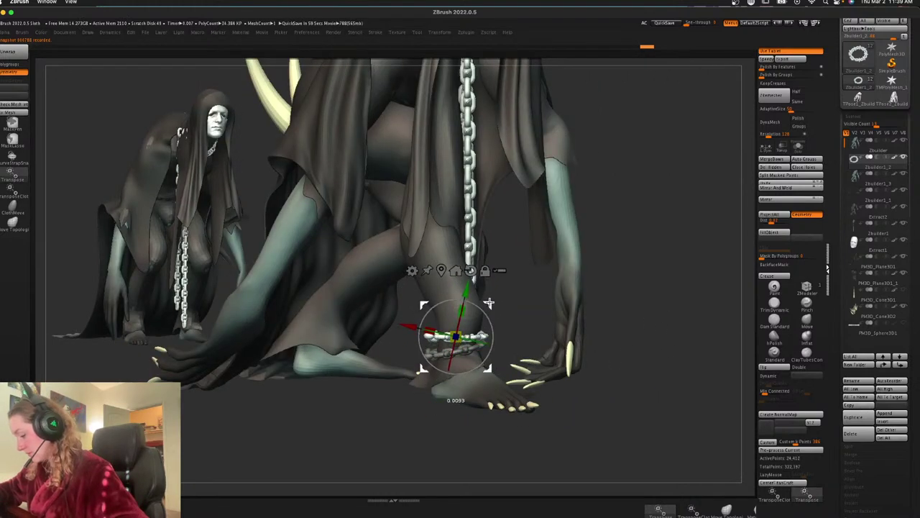
pyautogui.press('q')
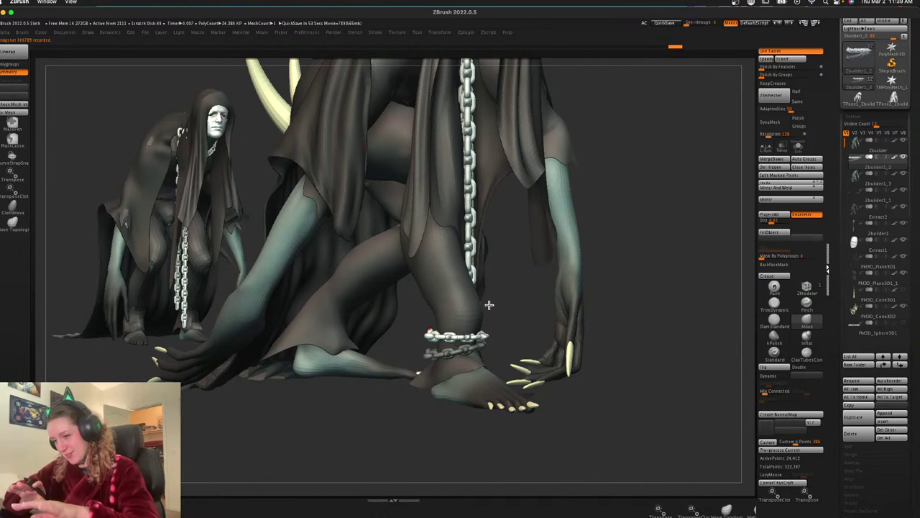
# Duplicate the upper front ankle ring across to the back leg
pyautogui.keyDown('alt'); pyautogui.moveTo(625, 261); pyautogui.dragTo(695, 289, button='right'); pyautogui.keyUp('alt')
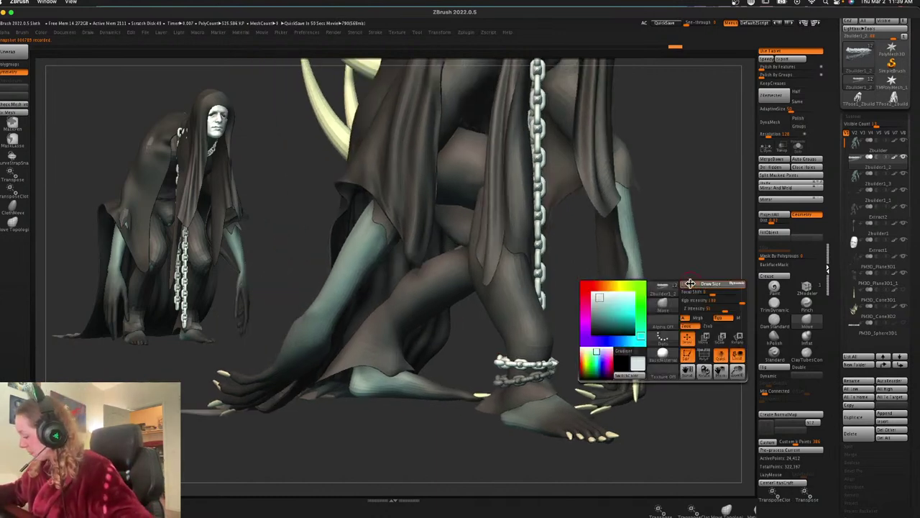
pyautogui.hotkey('shift', 'f')
pyautogui.hotkey('shift', 'f')
pyautogui.press('w')
pyautogui.keyDown('alt'); pyautogui.click(542, 297); pyautogui.keyUp('alt')
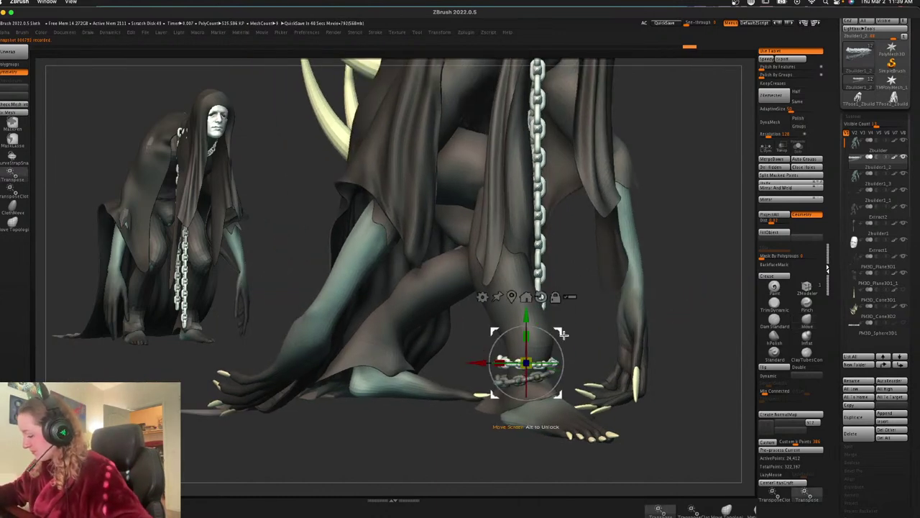
pyautogui.keyDown('ctrl'); pyautogui.moveTo(560, 331); pyautogui.dragTo(413, 331); pyautogui.keyUp('ctrl')
# Move the copied ring down the back leg until it sits around the ankle, aligning it from several angles
pyautogui.moveTo(446, 431); pyautogui.dragTo(447, 418, button='right')
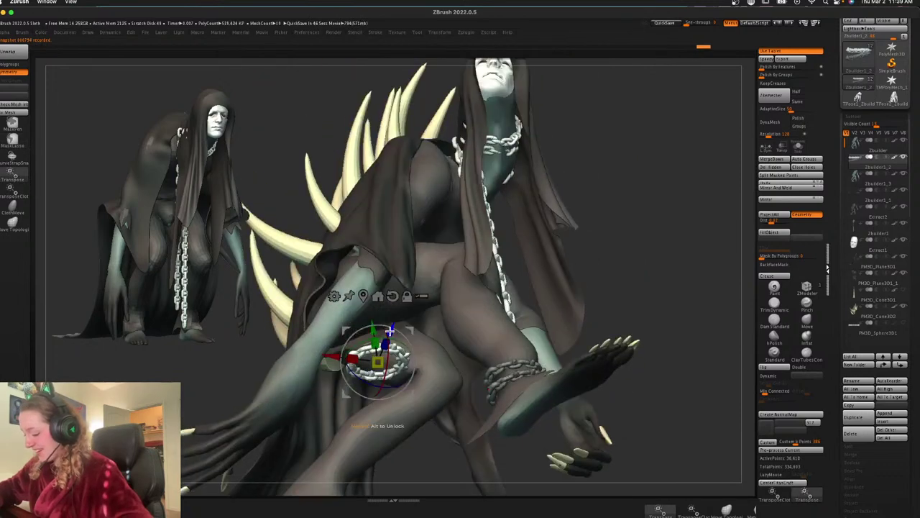
pyautogui.moveTo(410, 332); pyautogui.dragTo(365, 438)
pyautogui.keyDown('alt'); pyautogui.moveTo(675, 323); pyautogui.dragTo(750, 144, button='right'); pyautogui.keyUp('alt')
pyautogui.moveTo(417, 256); pyautogui.dragTo(402, 295)
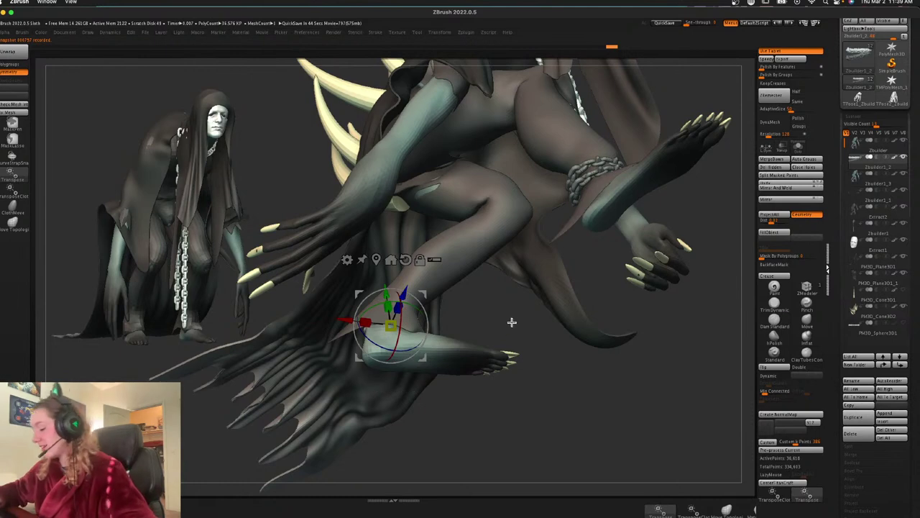
pyautogui.moveTo(512, 322); pyautogui.dragTo(436, 354)
pyautogui.moveTo(380, 330); pyautogui.dragTo(376, 335)
pyautogui.press('q')
pyautogui.moveTo(632, 270)
pyautogui.mouseDown()
pyautogui.moveTo(663, 263)
pyautogui.moveTo(455, 336)
pyautogui.mouseUp()
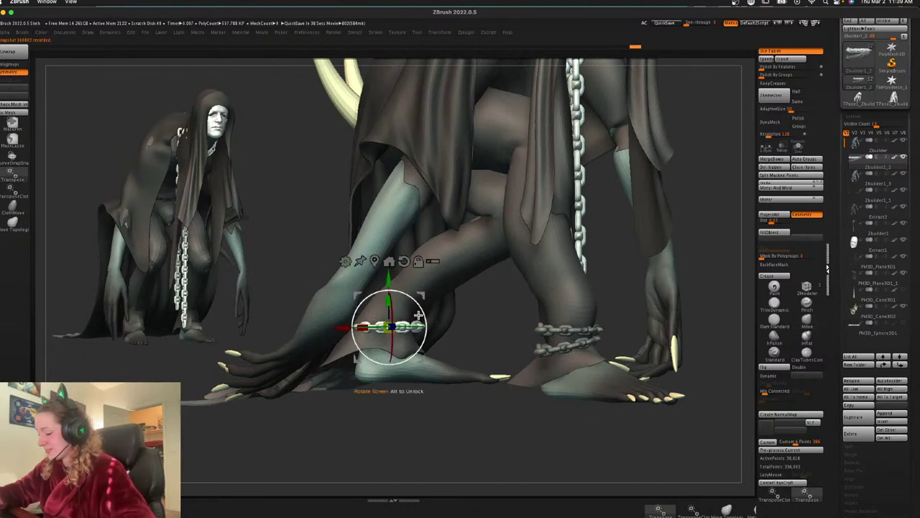
# Tilt the back ankle's ring to follow the leg and duplicate it slightly lower as an oppositely angled second loop
pyautogui.press('q')
pyautogui.keyDown('alt'); pyautogui.click(407, 313); pyautogui.keyUp('alt')
pyautogui.press('space')
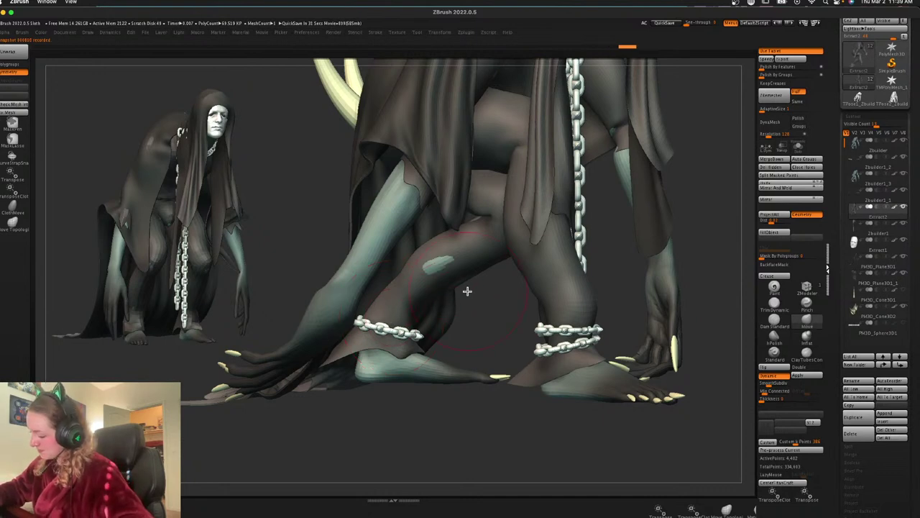
pyautogui.keyDown('alt'); pyautogui.click(423, 324); pyautogui.keyUp('alt')
pyautogui.press('w')
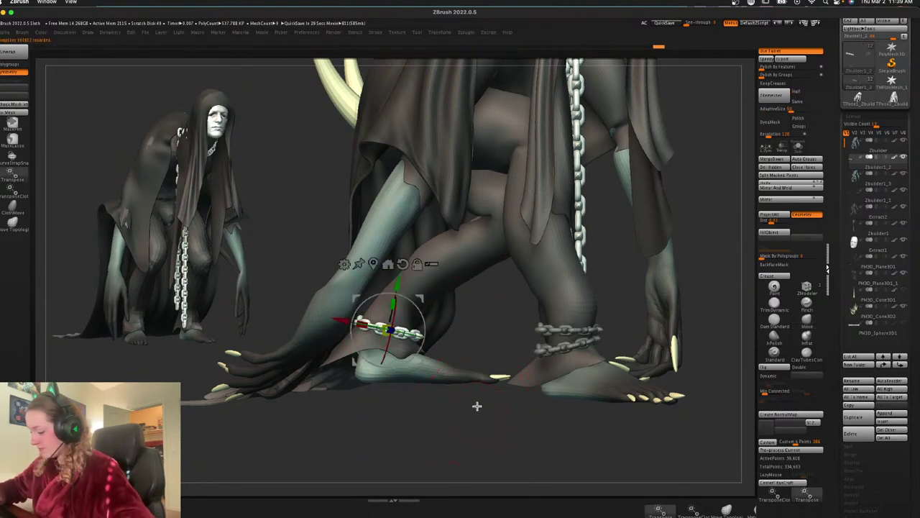
pyautogui.moveTo(421, 330); pyautogui.dragTo(425, 348)
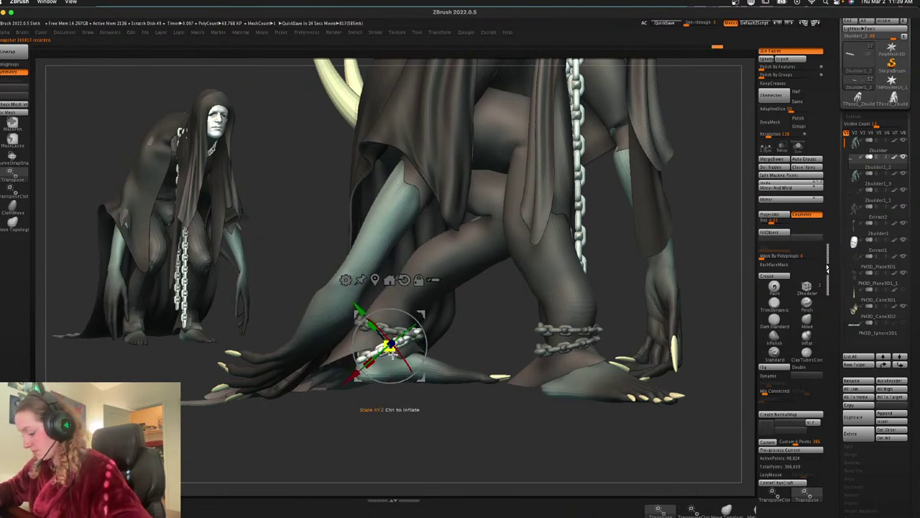
pyautogui.press('q')
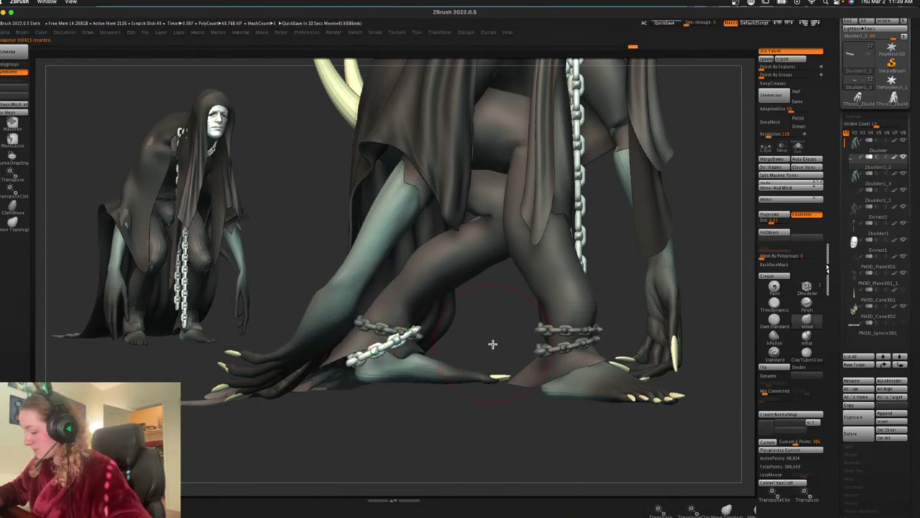
pyautogui.press('w')
pyautogui.press('q')
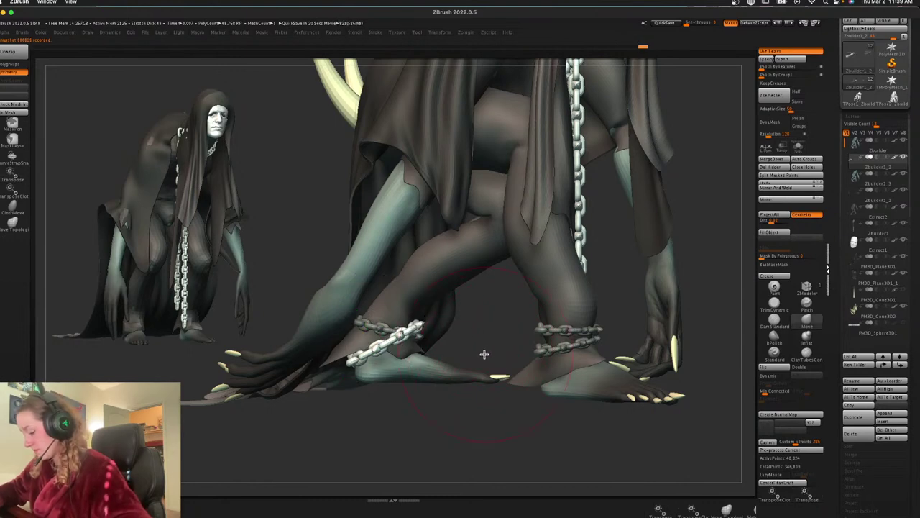
# Clear the mask from the ankle chains and review the shackles on the whole figure
pyautogui.moveTo(525, 428); pyautogui.dragTo(531, 427)
pyautogui.moveTo(524, 443); pyautogui.dragTo(523, 400)
pyautogui.press('space')
pyautogui.hotkey('shift', 'f')
pyautogui.hotkey('shift', 'f')
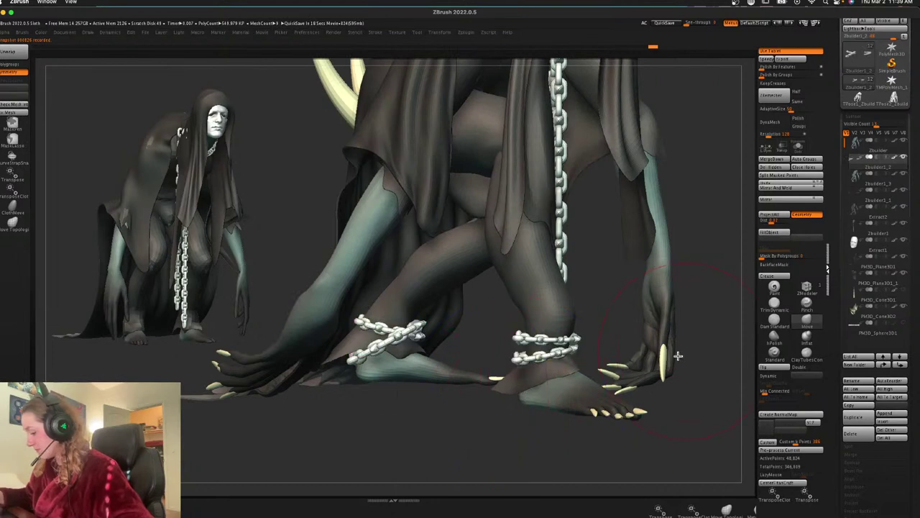
pyautogui.press('f')
pyautogui.hotkey('shift', 'f')
pyautogui.hotkey('shift', 'f')
pyautogui.press('f')
pyautogui.press('space')
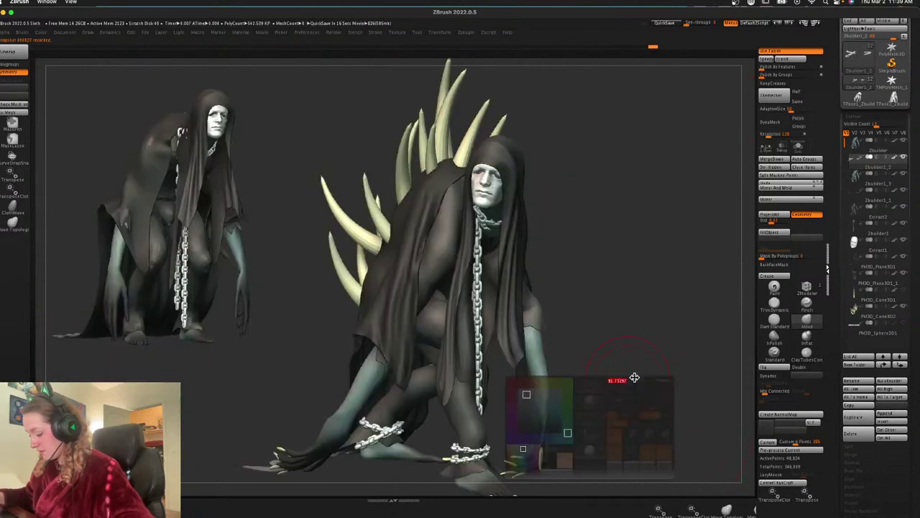
pyautogui.moveTo(635, 378)
pyautogui.keyDown('alt'); pyautogui.mouseDown()
pyautogui.moveTo(641, 339)
pyautogui.moveTo(633, 333)
pyautogui.mouseUp(); pyautogui.keyUp('alt')
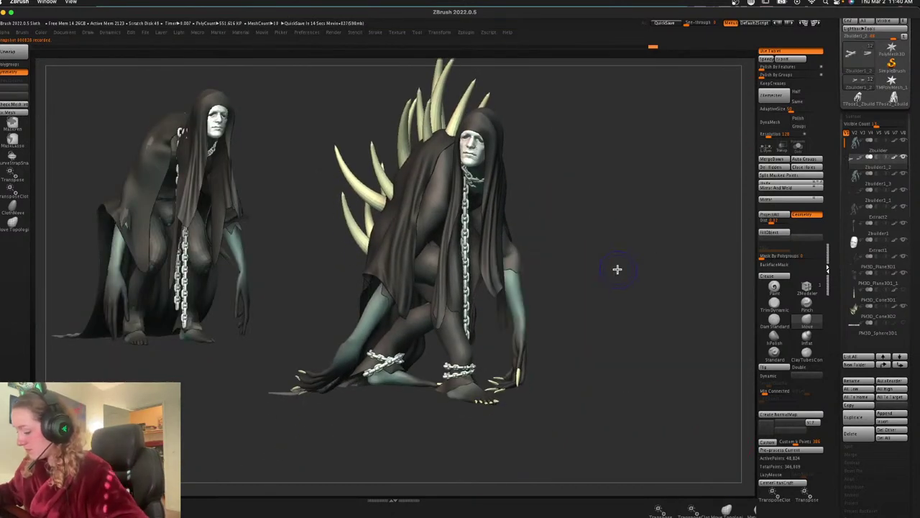
# Mask the back ankle's chains, reset and center the gizmo on the front ankle's pair, and duplicate it toward the nearby hand
pyautogui.moveTo(624, 273)
pyautogui.mouseDown()
pyautogui.moveTo(628, 282)
pyautogui.moveTo(608, 273)
pyautogui.mouseUp()
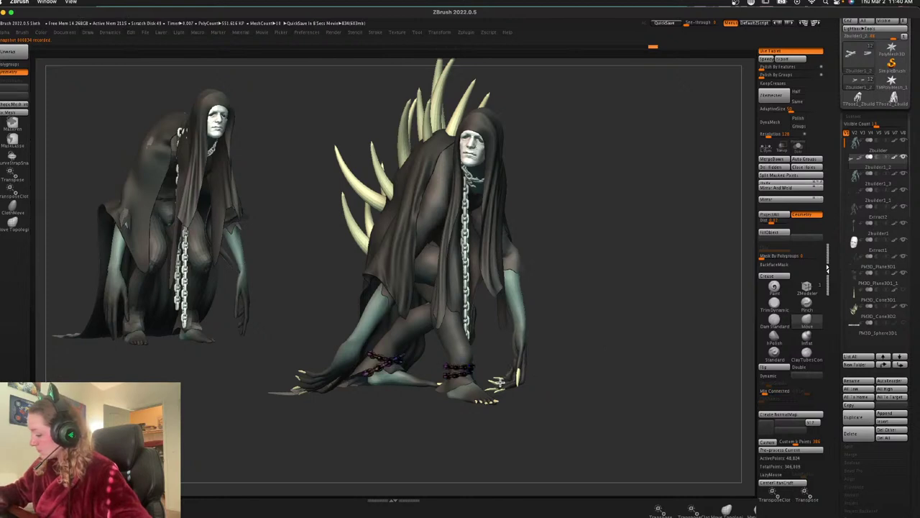
pyautogui.press('w')
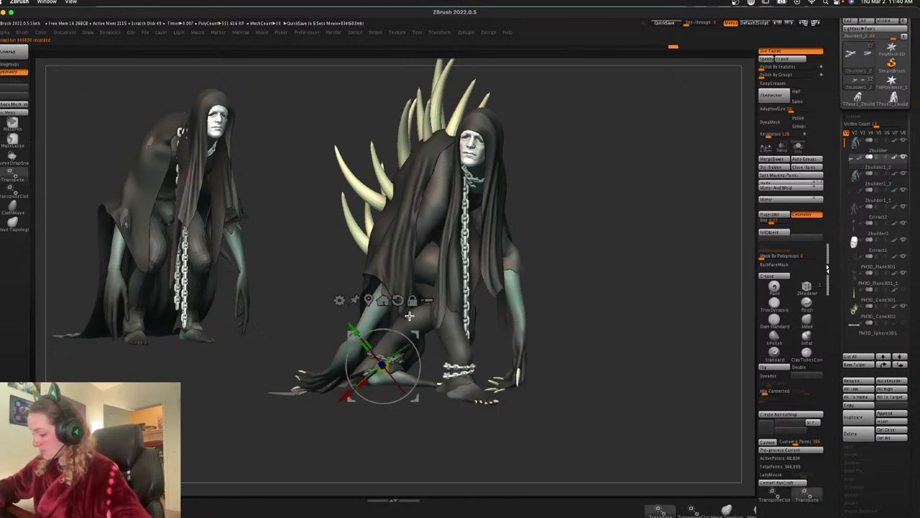
pyautogui.click(398, 300)
pyautogui.click(369, 301)
pyautogui.keyDown('ctrl'); pyautogui.moveTo(492, 338); pyautogui.dragTo(545, 293); pyautogui.keyUp('ctrl')
# Move the copied pair of rings onto the wrist beside the front foot, aligning it from the side
pyautogui.moveTo(667, 300); pyautogui.dragTo(627, 300)
pyautogui.moveTo(548, 299); pyautogui.dragTo(603, 311)
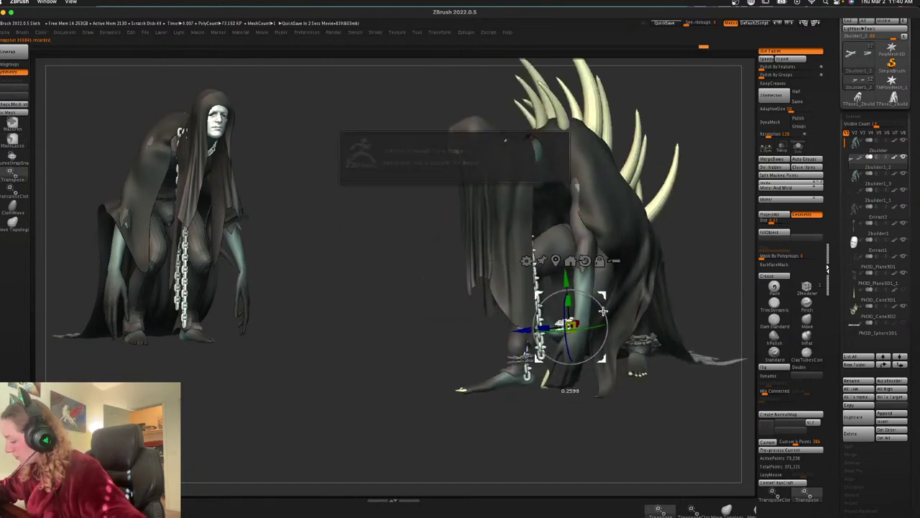
pyautogui.moveTo(708, 267); pyautogui.dragTo(663, 316)
pyautogui.moveTo(403, 354); pyautogui.dragTo(402, 362)
pyautogui.moveTo(395, 324)
pyautogui.mouseDown()
pyautogui.moveTo(391, 330)
pyautogui.moveTo(402, 328)
pyautogui.mouseUp()
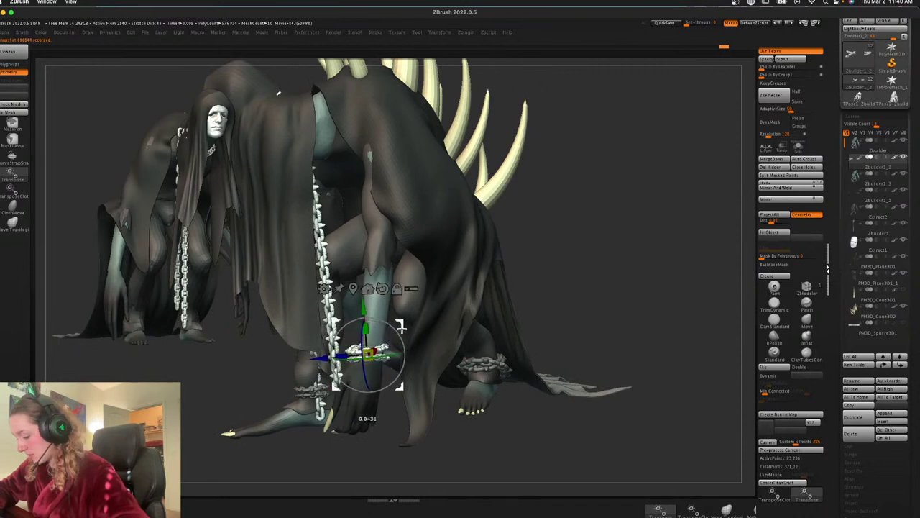
# Rotate the wrist chains to match the forearm's angle and nudge them until they encircle the wrist
pyautogui.moveTo(554, 252); pyautogui.dragTo(581, 288)
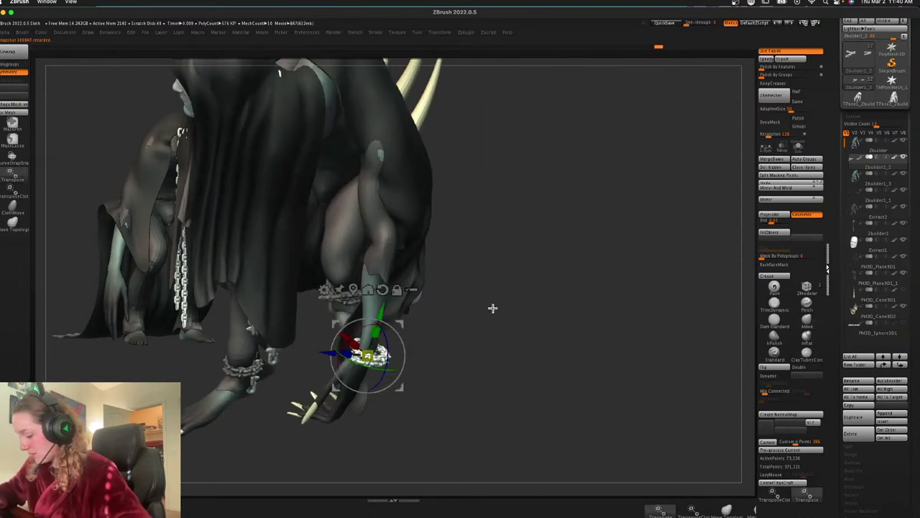
pyautogui.moveTo(465, 315); pyautogui.dragTo(486, 303)
pyautogui.moveTo(401, 321)
pyautogui.mouseDown()
pyautogui.moveTo(392, 323)
pyautogui.moveTo(624, 304)
pyautogui.mouseUp()
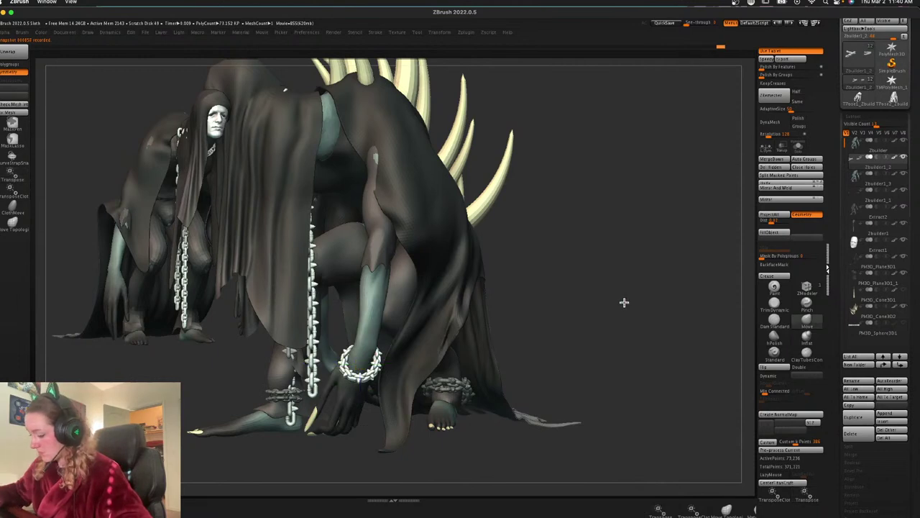
pyautogui.moveTo(624, 302)
pyautogui.mouseDown()
pyautogui.moveTo(635, 304)
pyautogui.moveTo(504, 321)
pyautogui.mouseUp()
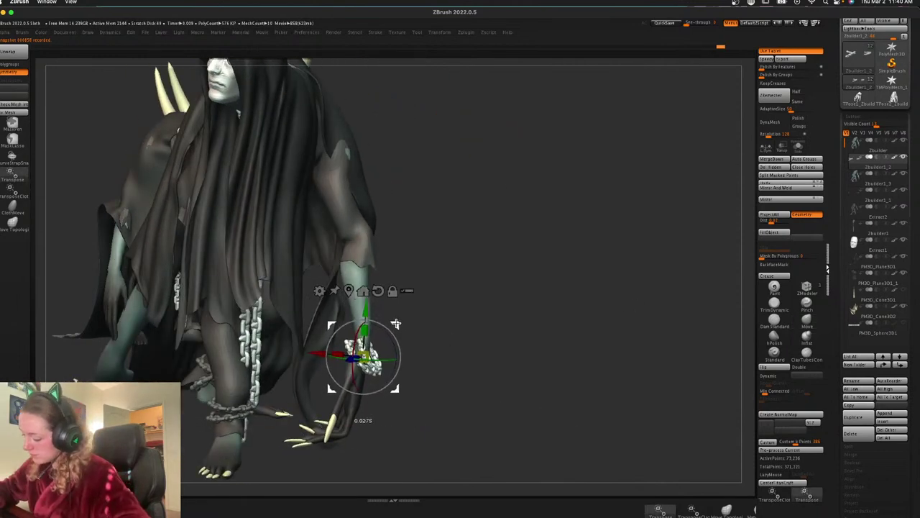
pyautogui.moveTo(570, 308)
pyautogui.mouseDown()
pyautogui.moveTo(600, 294)
pyautogui.moveTo(568, 333)
pyautogui.moveTo(509, 327)
pyautogui.moveTo(646, 287)
pyautogui.mouseUp()
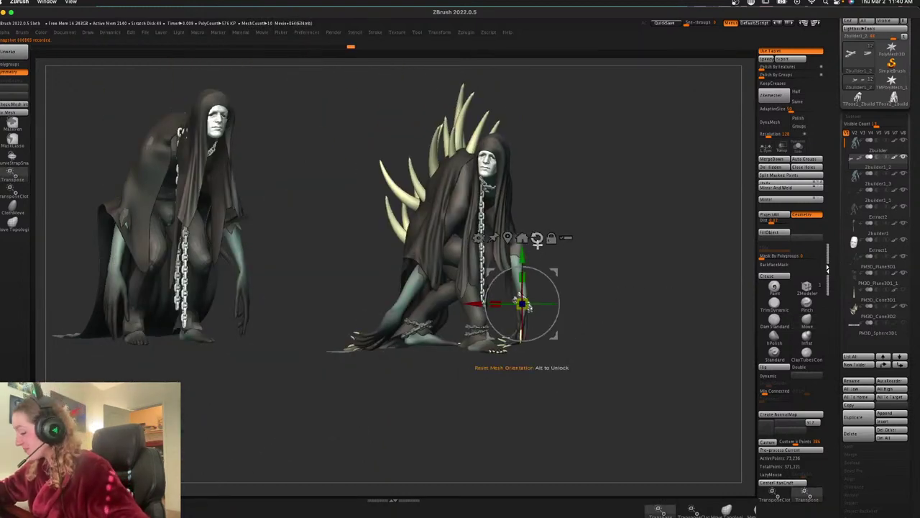
# Duplicate the wrist chains across to the other arm and move the copy onto its wrist
pyautogui.keyDown('ctrl'); pyautogui.moveTo(552, 272); pyautogui.dragTo(412, 282); pyautogui.keyUp('ctrl')
pyautogui.moveTo(580, 265); pyautogui.dragTo(694, 284)
pyautogui.moveTo(419, 280); pyautogui.dragTo(449, 291)
pyautogui.press('q')
pyautogui.moveTo(687, 253)
pyautogui.mouseDown()
pyautogui.moveTo(639, 249)
pyautogui.moveTo(631, 320)
pyautogui.mouseUp()
# Reset and center the gizmo on the second wrist's chains and rotate them to encircle the slanted forearm
pyautogui.press('w')
pyautogui.keyDown('alt'); pyautogui.click(429, 251); pyautogui.keyUp('alt')
pyautogui.keyDown('alt'); pyautogui.click(403, 253); pyautogui.keyUp('alt')
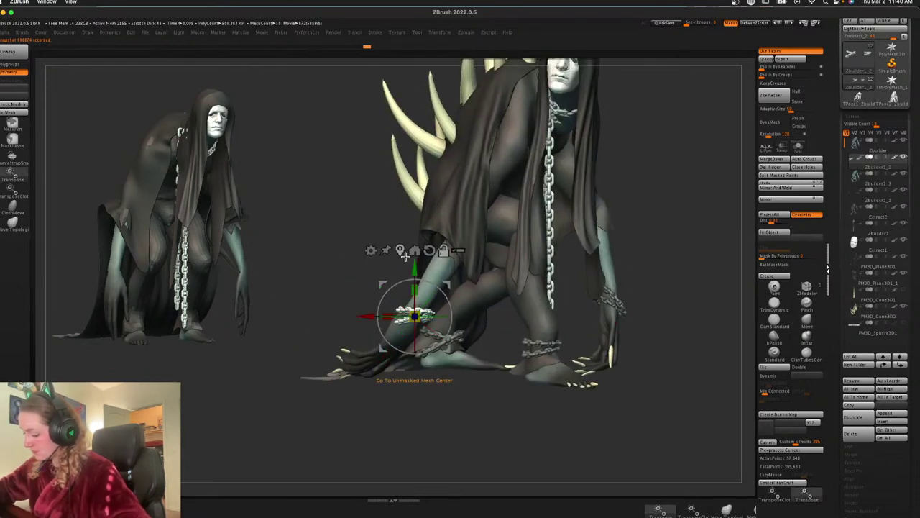
pyautogui.moveTo(415, 339); pyautogui.dragTo(412, 380)
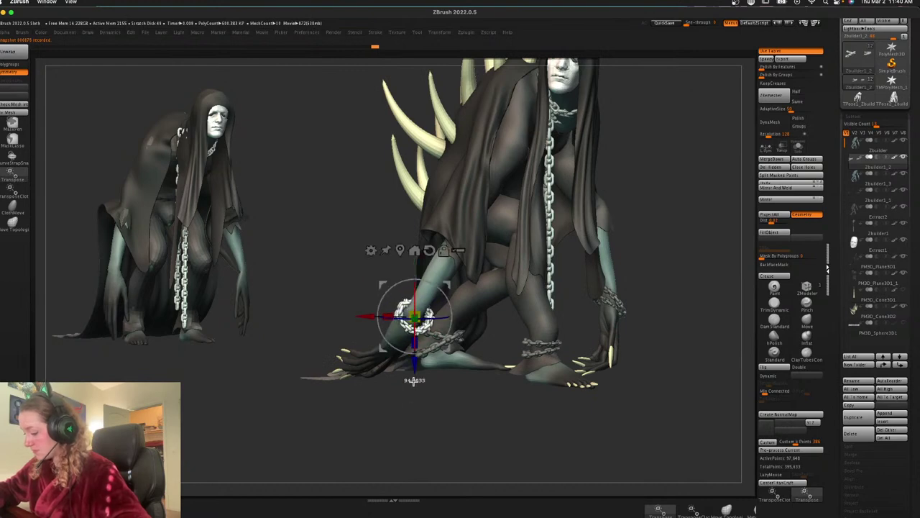
pyautogui.moveTo(415, 296); pyautogui.dragTo(438, 295)
pyautogui.press('q')
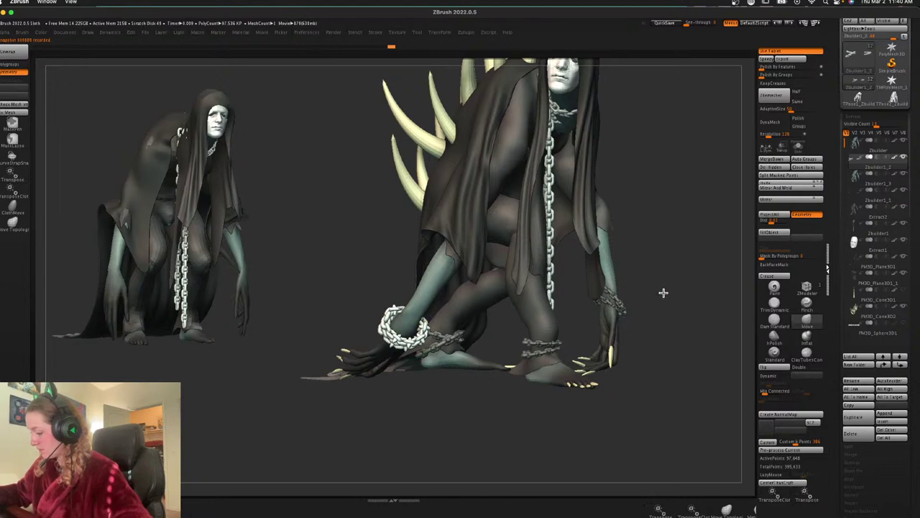
# Scale the second wrist's chains down slightly to fit the forearm and clear the mask from the chain mesh
pyautogui.press('w')
pyautogui.moveTo(378, 327); pyautogui.dragTo(382, 327)
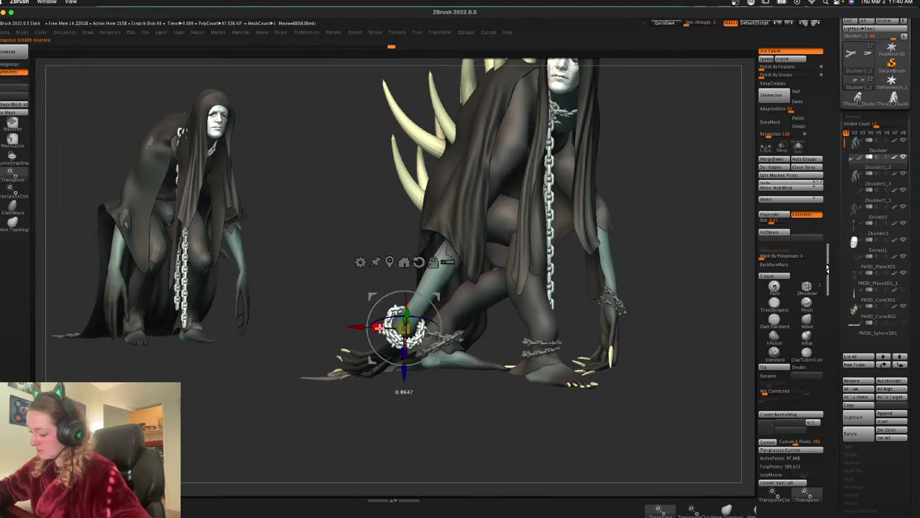
pyautogui.press('q')
pyautogui.keyDown('ctrl'); pyautogui.moveTo(682, 276); pyautogui.dragTo(618, 355); pyautogui.keyUp('ctrl')
pyautogui.press('space')
pyautogui.press('space')
pyautogui.keyDown('alt'); pyautogui.moveTo(637, 317); pyautogui.dragTo(639, 297); pyautogui.keyUp('alt')
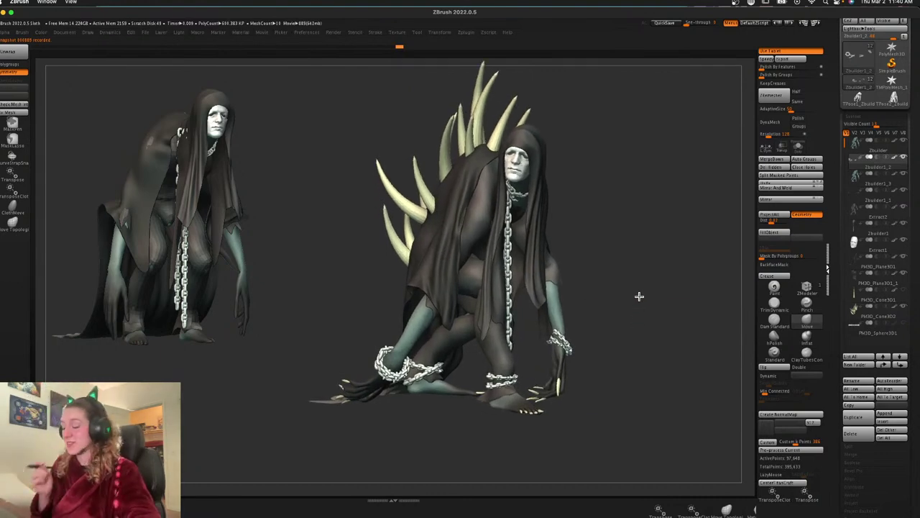
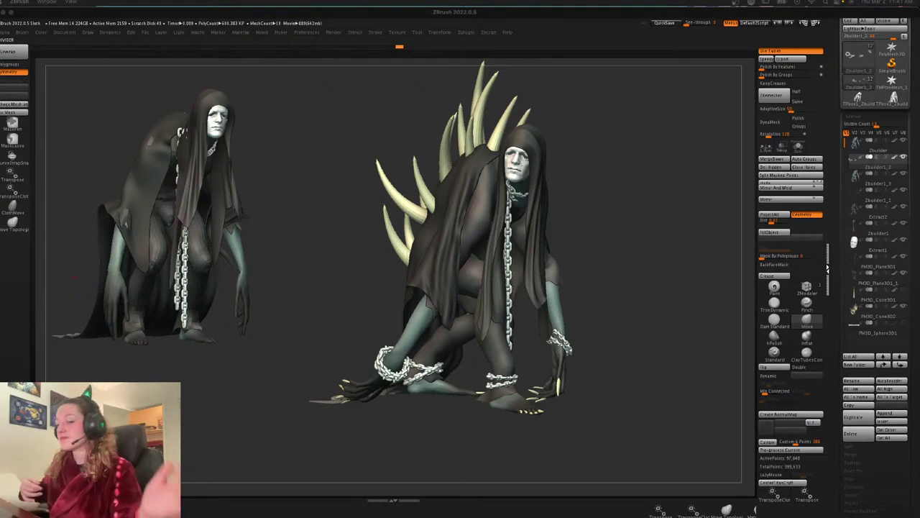
# Make the back spikes the active subtool and turn off the polygroup wireframe display
pyautogui.rightClick(644, 255)
pyautogui.keyDown('ctrl'); pyautogui.click(647, 255); pyautogui.keyUp('ctrl')
pyautogui.keyDown('ctrl'); pyautogui.click(646, 258); pyautogui.keyUp('ctrl')
pyautogui.rightClick(641, 265)
pyautogui.moveTo(642, 264)
pyautogui.keyDown('ctrl'); pyautogui.mouseDown(button='right')
pyautogui.moveTo(649, 268)
pyautogui.moveTo(626, 302)
pyautogui.moveTo(641, 278)
pyautogui.mouseUp(button='right'); pyautogui.keyUp('ctrl')
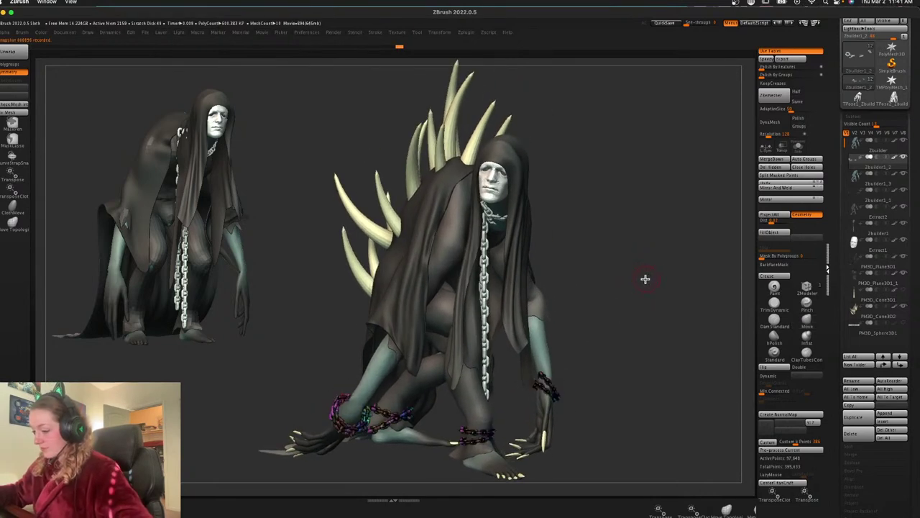
pyautogui.keyDown('alt'); pyautogui.click(476, 159); pyautogui.keyUp('alt')
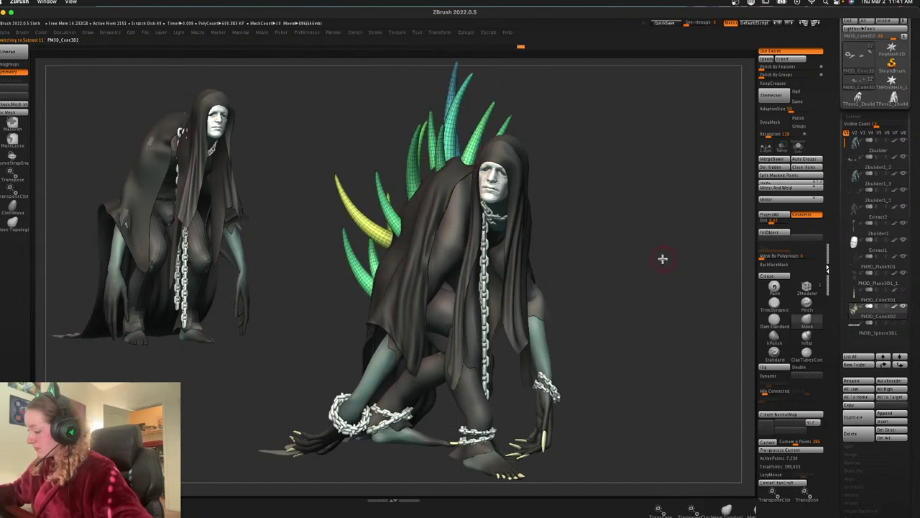
pyautogui.hotkey('shift', 'f')
pyautogui.rightClick(662, 258)
pyautogui.moveTo(667, 277)
pyautogui.keyDown('ctrl'); pyautogui.mouseDown(button='right')
pyautogui.moveTo(667, 269)
pyautogui.moveTo(664, 276)
pyautogui.mouseUp(button='right'); pyautogui.keyUp('ctrl')
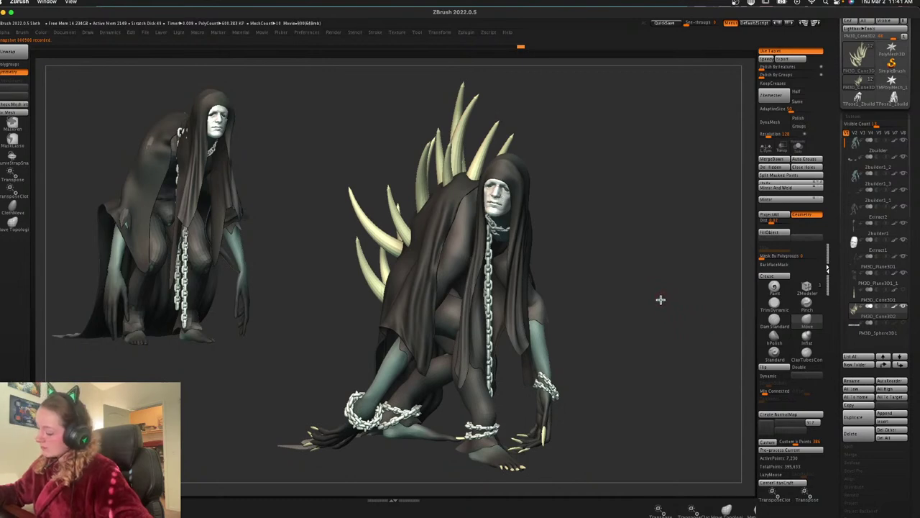
# Subdivide the spikes once, try a Dam Standard stroke along one of them and undo the stroke
pyautogui.moveTo(661, 300); pyautogui.dragTo(659, 304, button='right')
pyautogui.hotkey('ctrl', 'd')
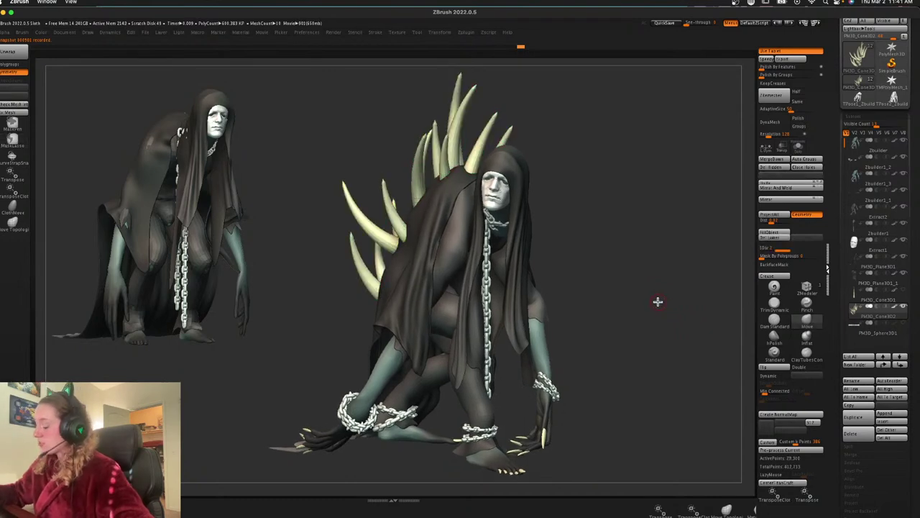
pyautogui.click(766, 321)
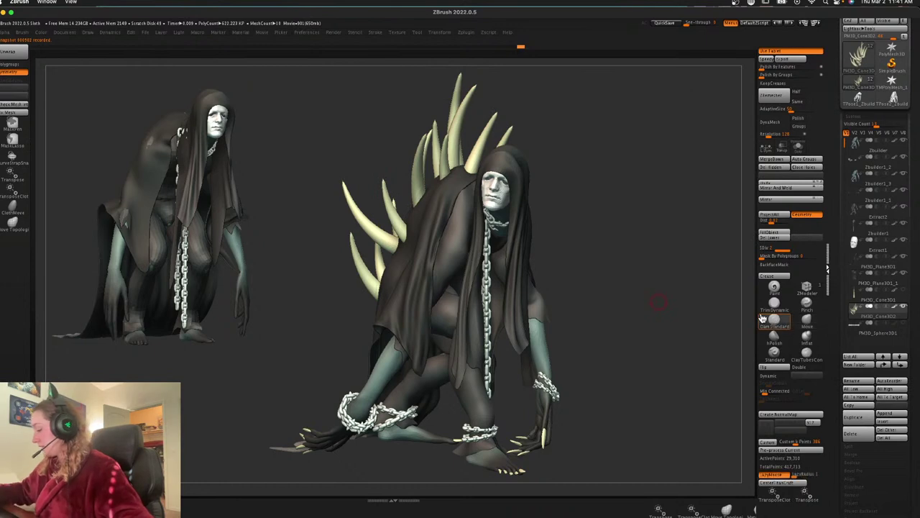
pyautogui.rightClick(590, 235)
pyautogui.click(557, 272)
pyautogui.click(189, 395)
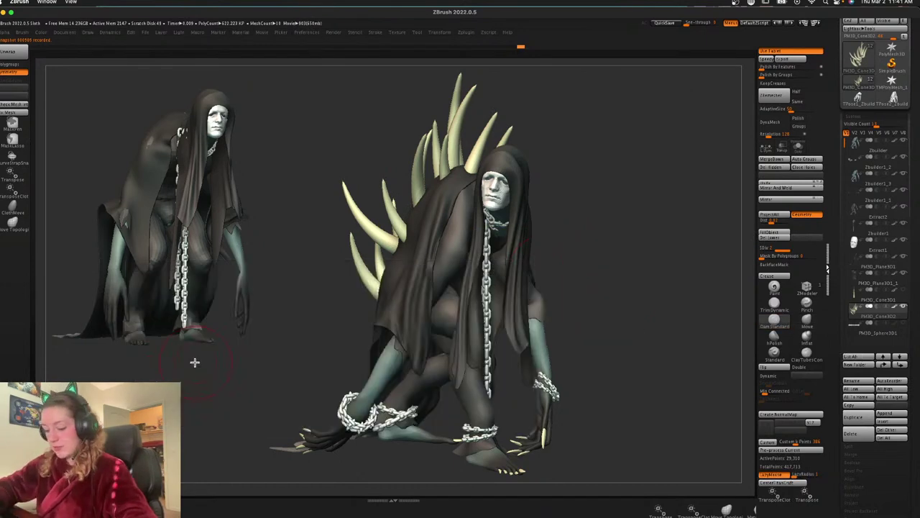
pyautogui.moveTo(451, 131); pyautogui.dragTo(471, 90)
pyautogui.hotkey('ctrl', 'z')
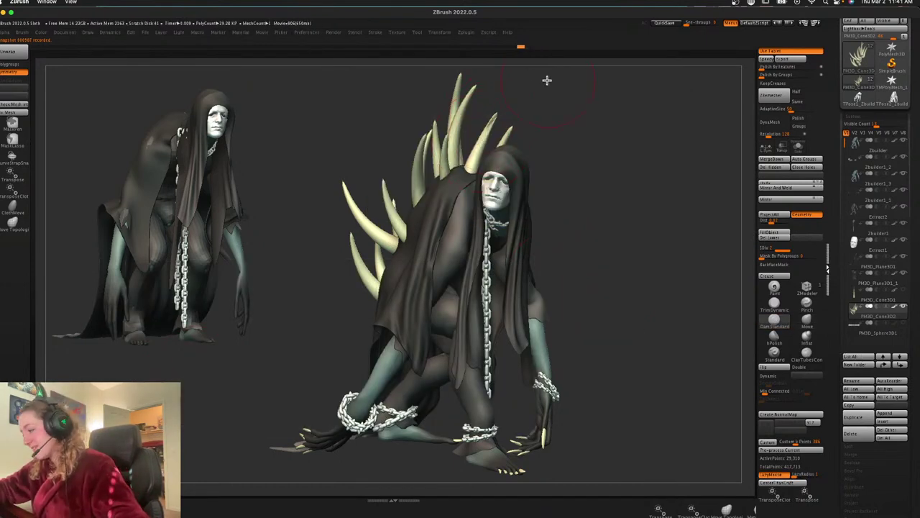
# Delete the spikes' higher subdivision level and isolate them in Solo mode with the polygroup wireframe shown
pyautogui.rightClick(569, 139)
pyautogui.click(568, 137)
pyautogui.hotkey('shift', 'f')
pyautogui.hotkey('shift', 'f')
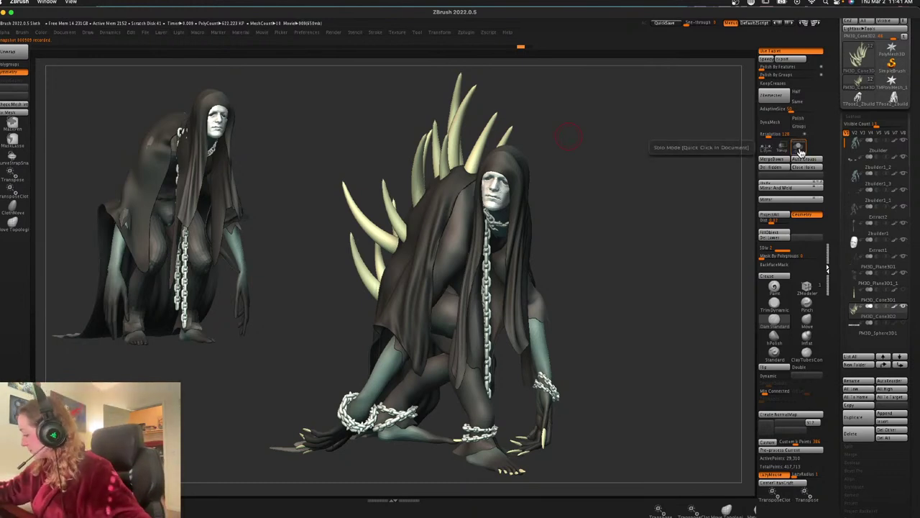
pyautogui.hotkey('shift', 'd')
pyautogui.click(806, 238)
pyautogui.click(798, 153)
pyautogui.rightClick(615, 246)
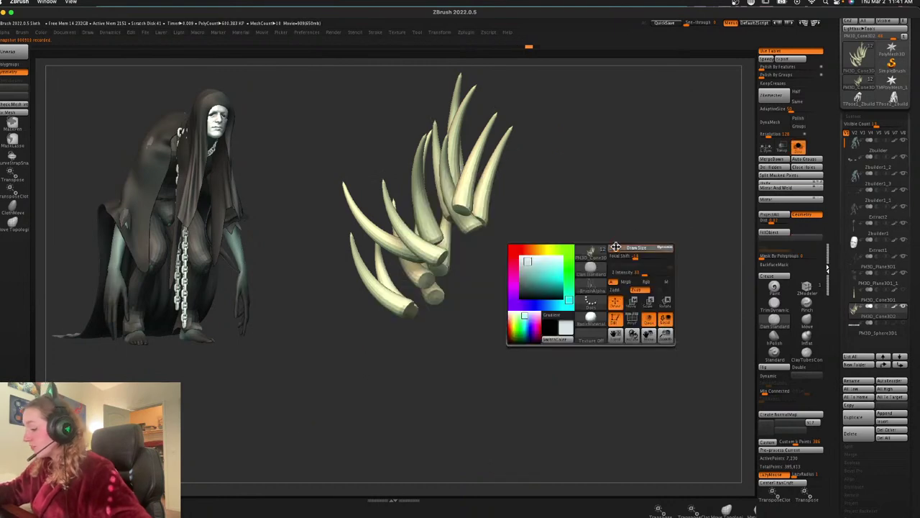
pyautogui.hotkey('shift', 'f')
pyautogui.moveTo(620, 276); pyautogui.dragTo(614, 270)
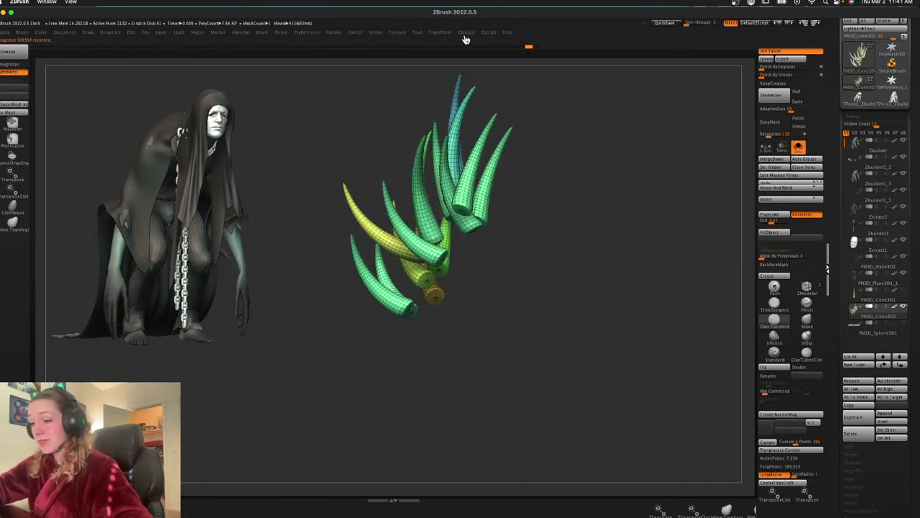
# Unwrap the spikes' UVs with symmetry off, checking the flattened layout, and refill the spikes with the bone colour
pyautogui.click(14, 73)
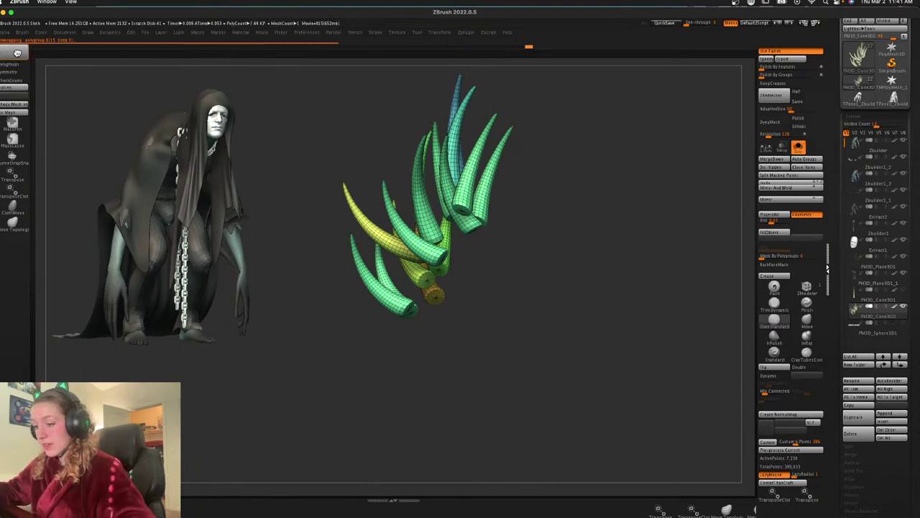
pyautogui.click(18, 90)
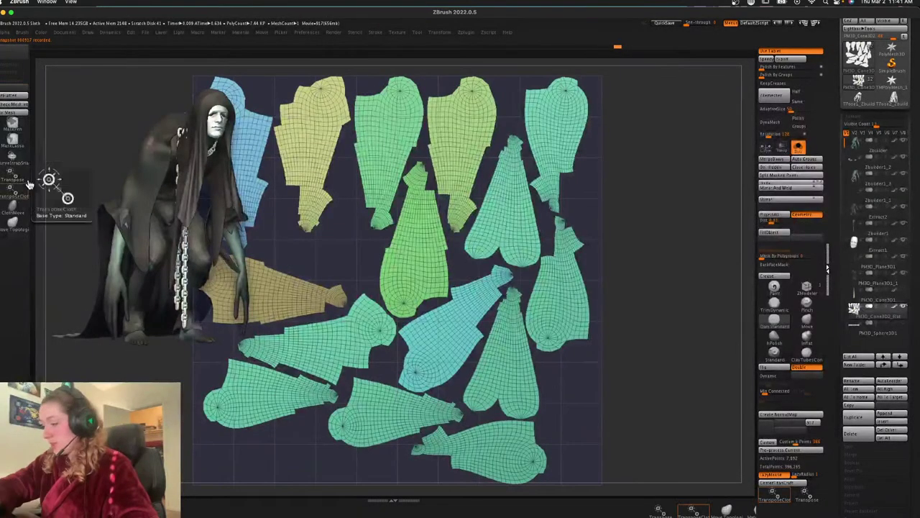
pyautogui.click(21, 95)
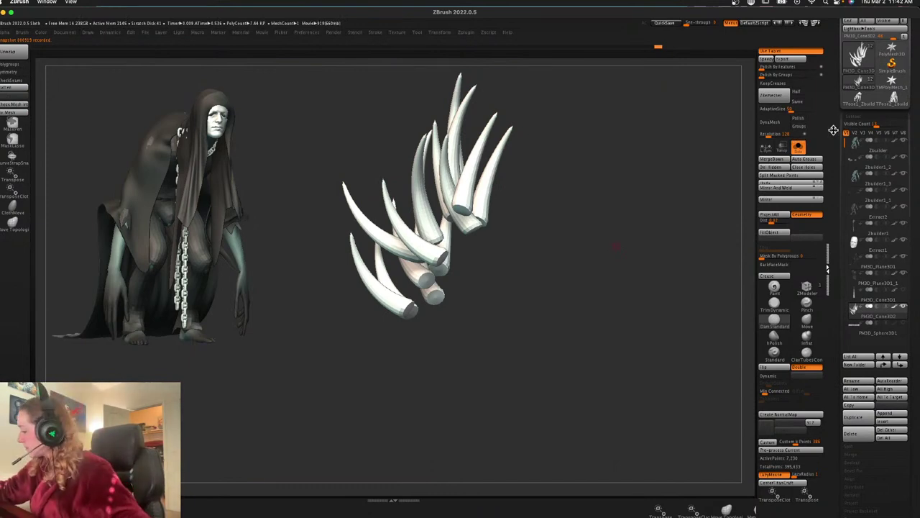
pyautogui.click(798, 148)
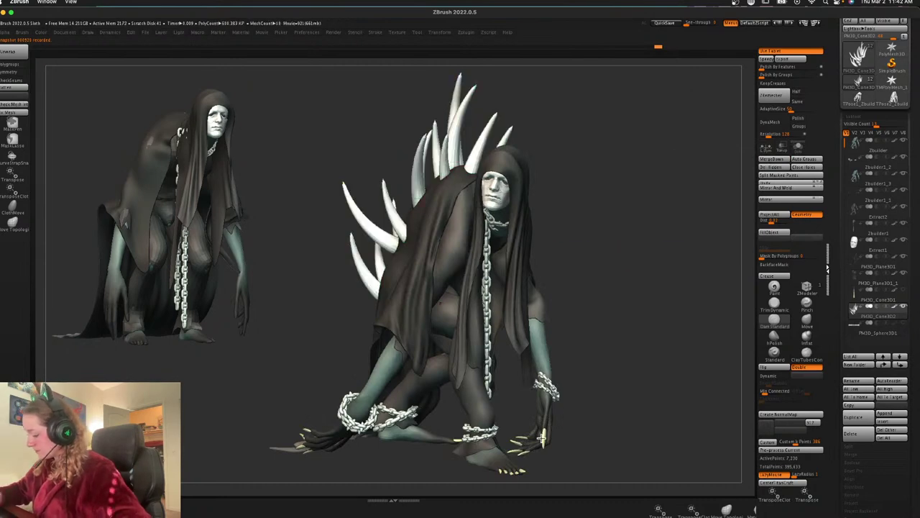
pyautogui.click(773, 234)
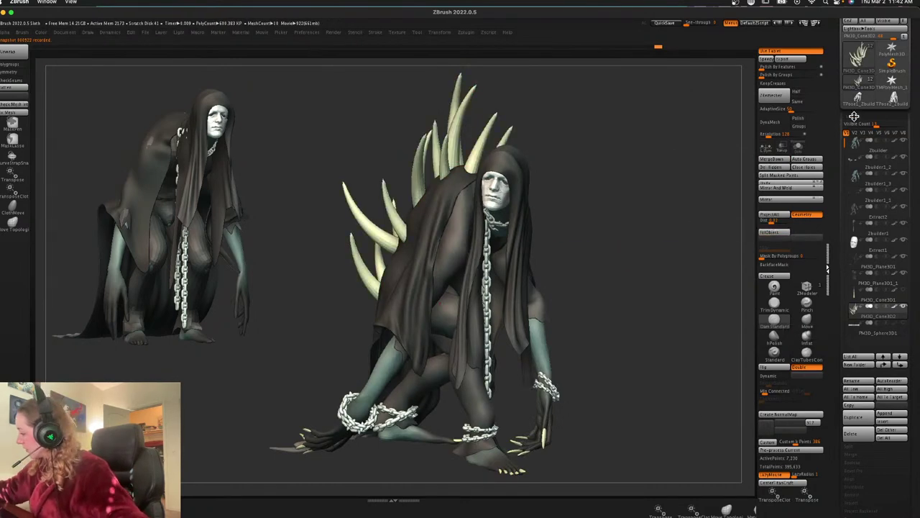
# Try the Noise16 and Noise20 surface noise presets on the spikes and settle on Noise41
pyautogui.press(',')
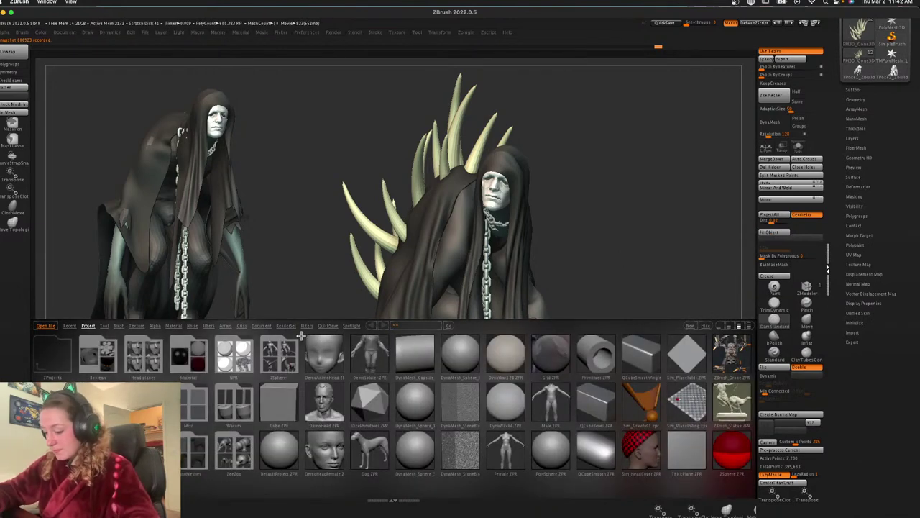
pyautogui.click(192, 325)
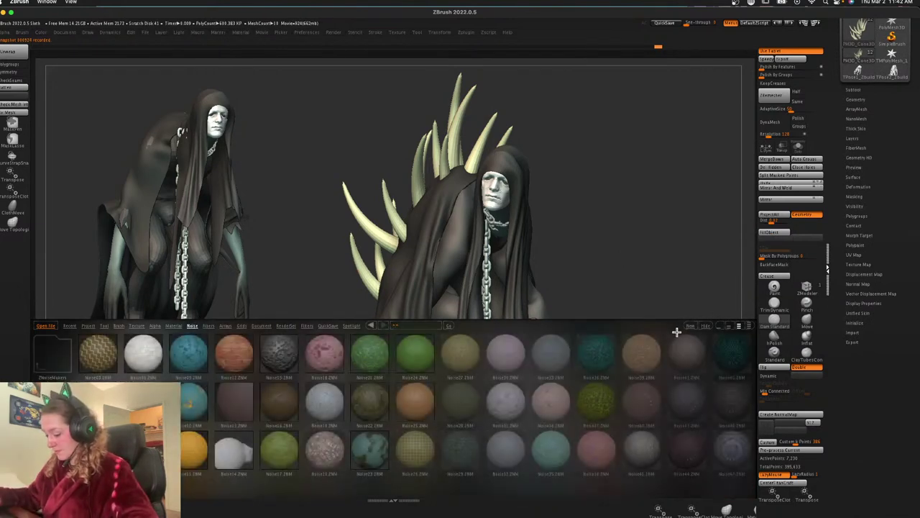
pyautogui.doubleClick(286, 408)
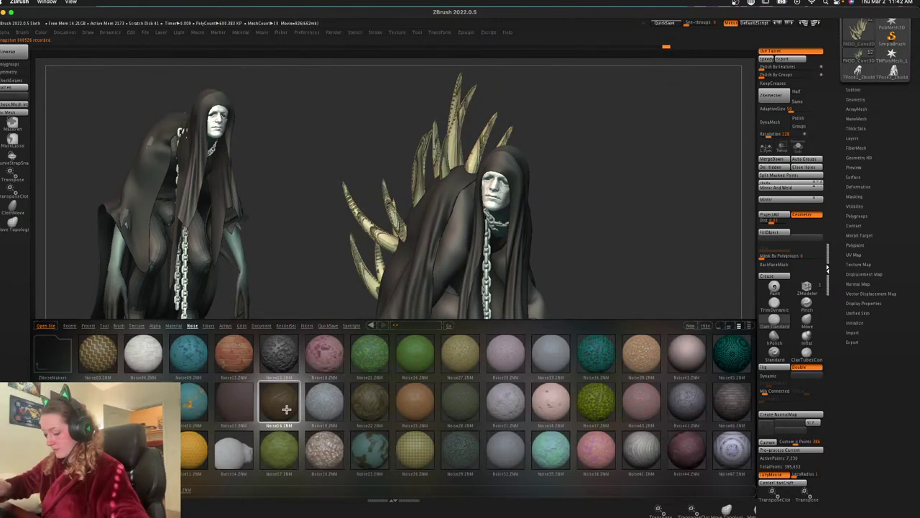
pyautogui.doubleClick(327, 450)
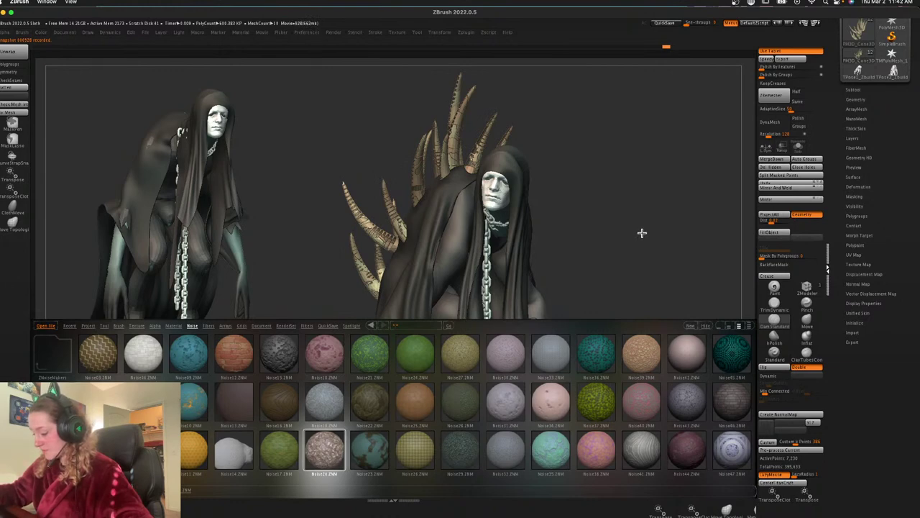
pyautogui.doubleClick(640, 450)
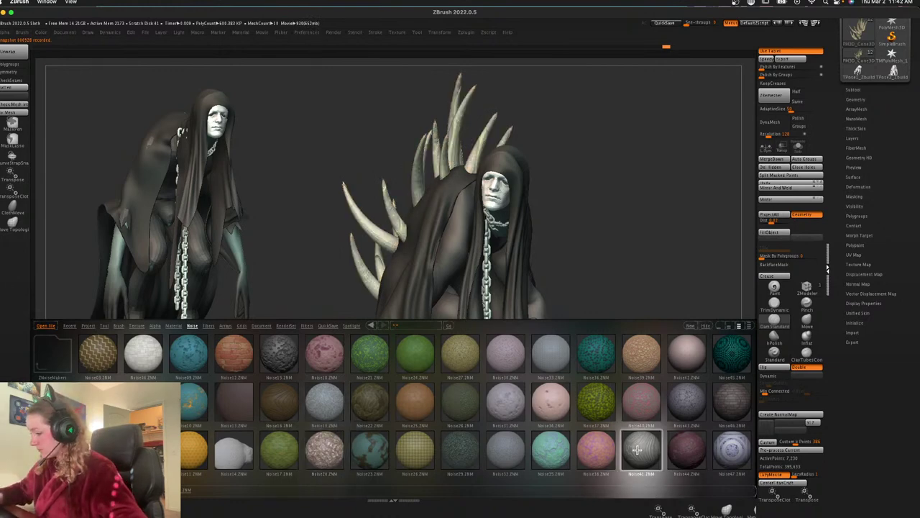
pyautogui.press(',')
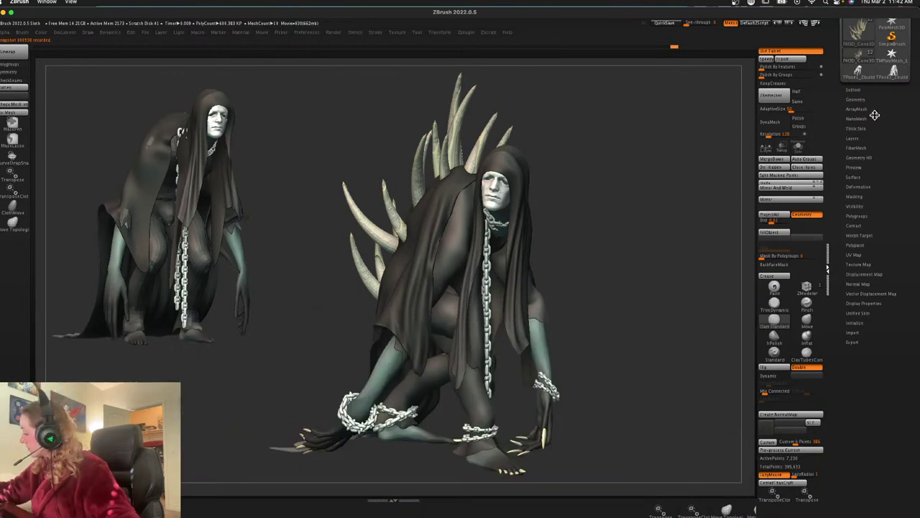
# Open the spikes' surface noise for editing and adjust its noise scale to about 73 and its plugin scale
pyautogui.click(854, 177)
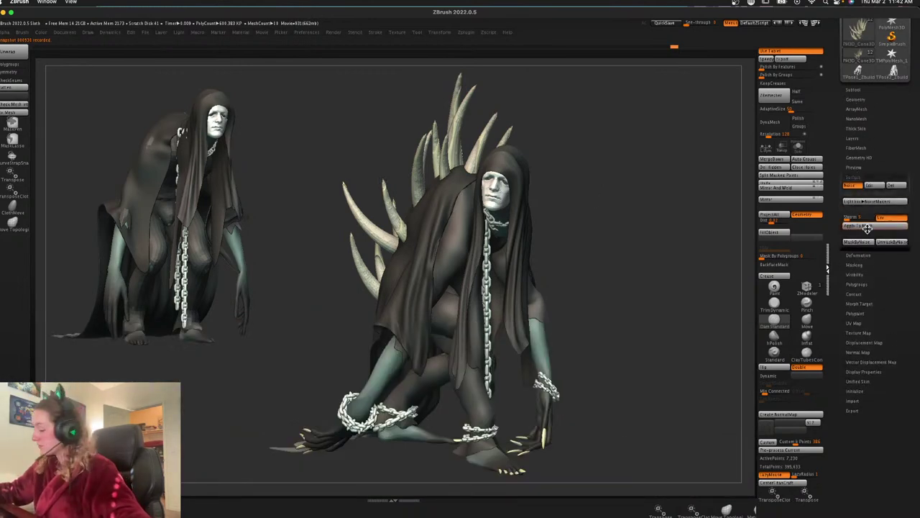
pyautogui.click(870, 185)
pyautogui.click(646, 189)
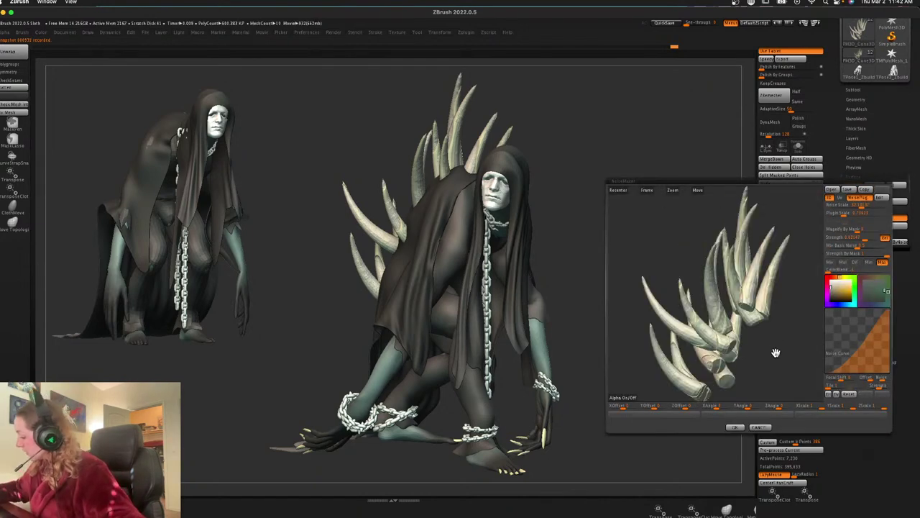
pyautogui.moveTo(774, 352); pyautogui.dragTo(757, 373)
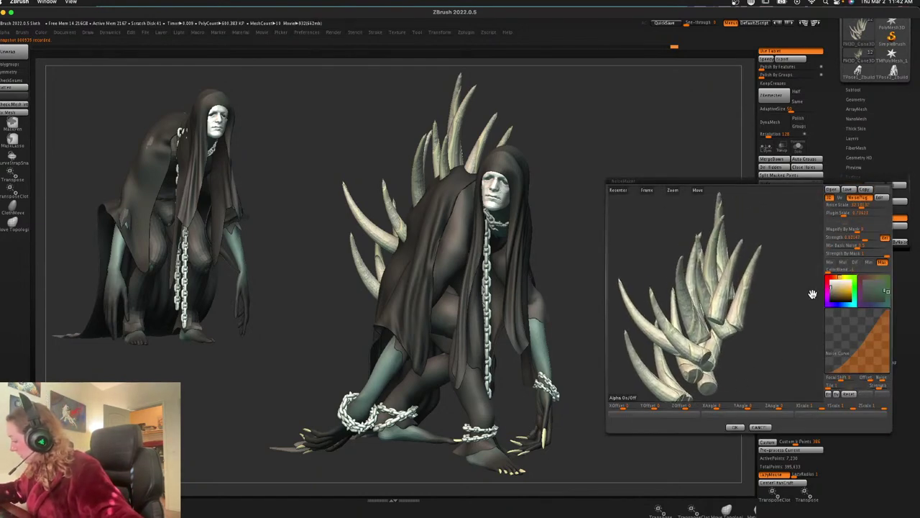
pyautogui.moveTo(861, 205); pyautogui.dragTo(842, 213)
# Try projecting the noise through the spikes' UVs and inspect the pattern around the horns
pyautogui.moveTo(793, 273); pyautogui.dragTo(777, 308)
pyautogui.click(840, 198)
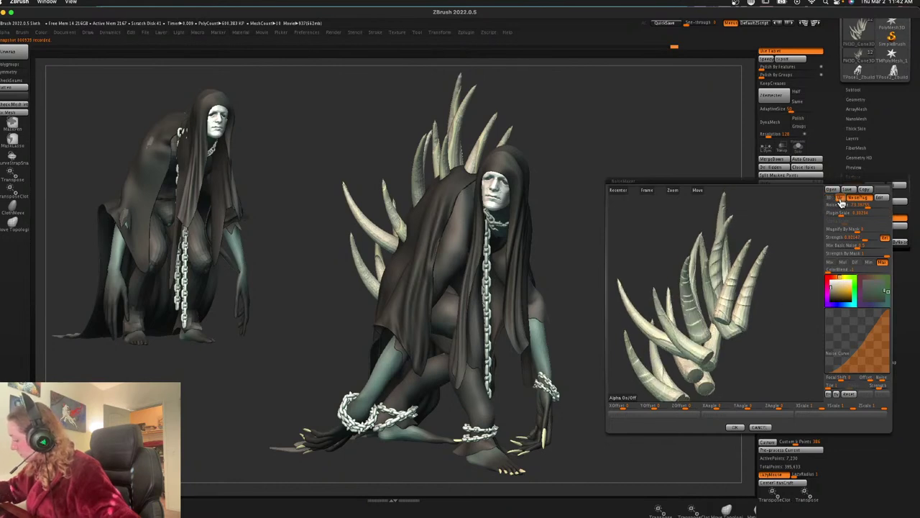
pyautogui.moveTo(766, 346); pyautogui.dragTo(790, 284)
pyautogui.click(842, 198)
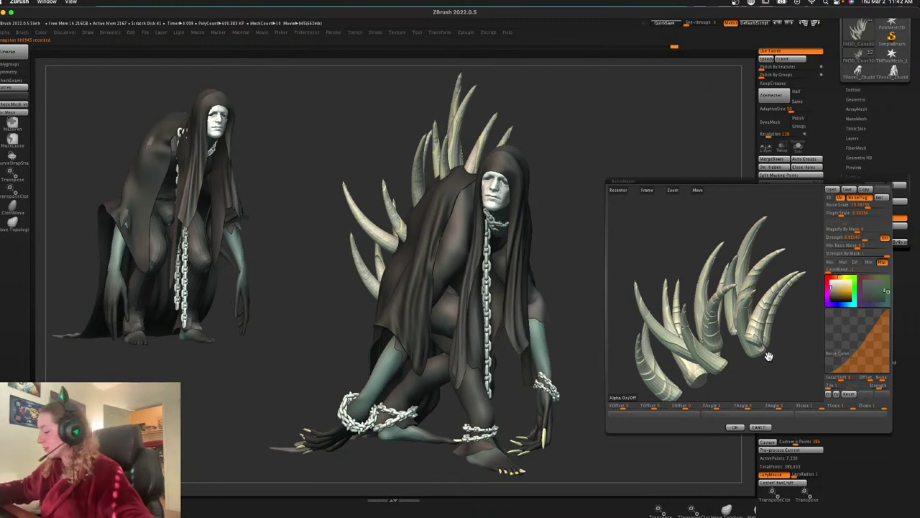
pyautogui.moveTo(768, 356); pyautogui.dragTo(778, 245)
pyautogui.moveTo(749, 283); pyautogui.dragTo(768, 273)
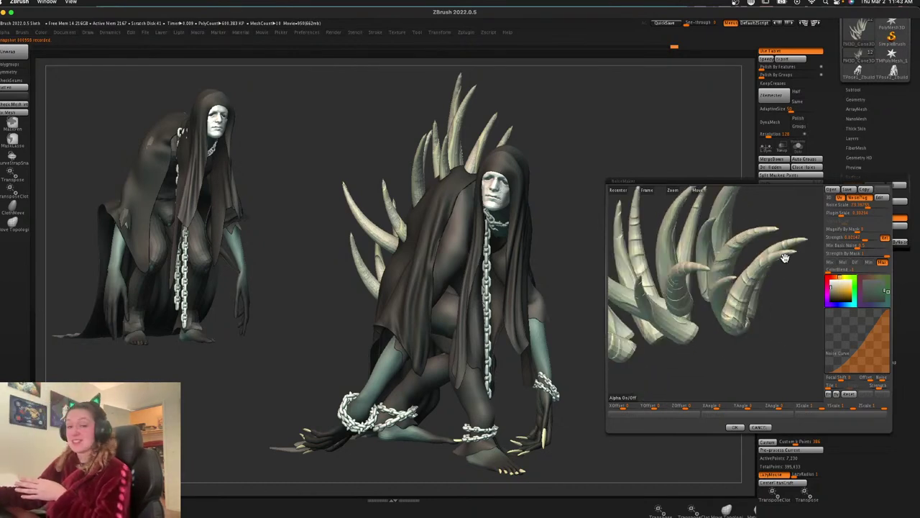
# Set the noise back to 3D projection, fine-tune the plugin scale and set the noise scale to about 36
pyautogui.click(831, 199)
pyautogui.moveTo(774, 359); pyautogui.dragTo(773, 347)
pyautogui.moveTo(844, 213); pyautogui.dragTo(841, 212)
pyautogui.click(863, 206)
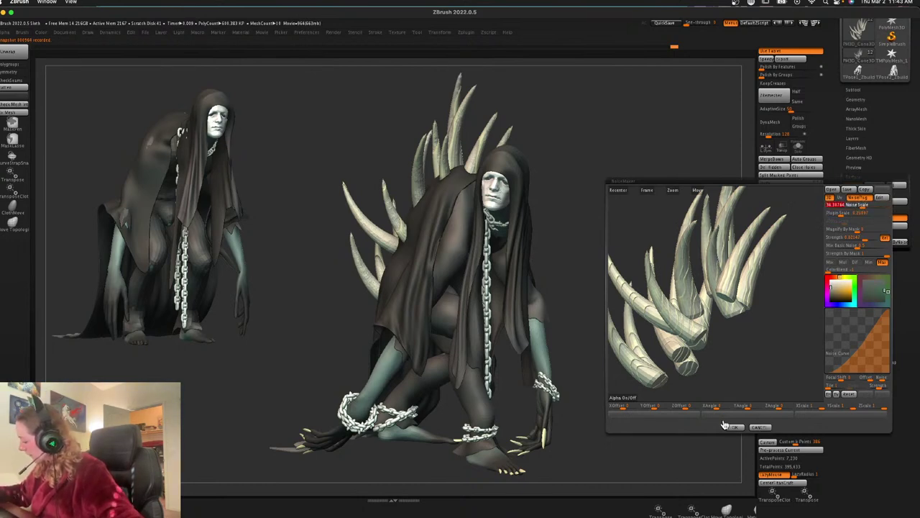
# Adjust the noise's X angle and axis scaling, accept the noise settings and inspect the spikes from behind
pyautogui.moveTo(717, 406); pyautogui.dragTo(716, 406)
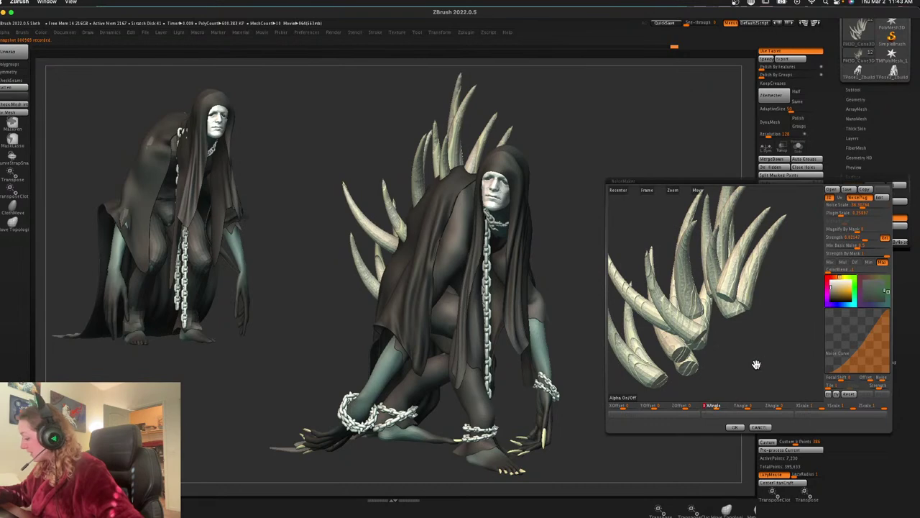
pyautogui.moveTo(756, 365); pyautogui.dragTo(753, 366)
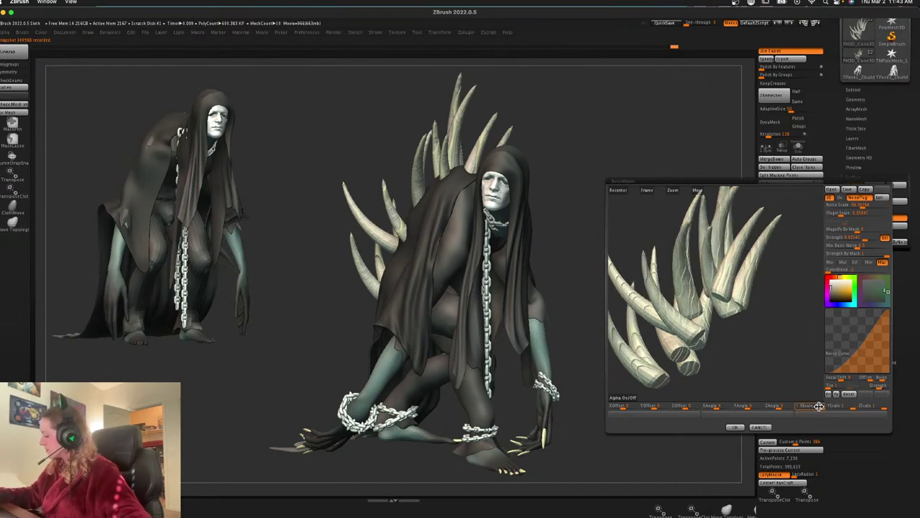
pyautogui.moveTo(818, 406); pyautogui.dragTo(879, 407)
pyautogui.click(750, 428)
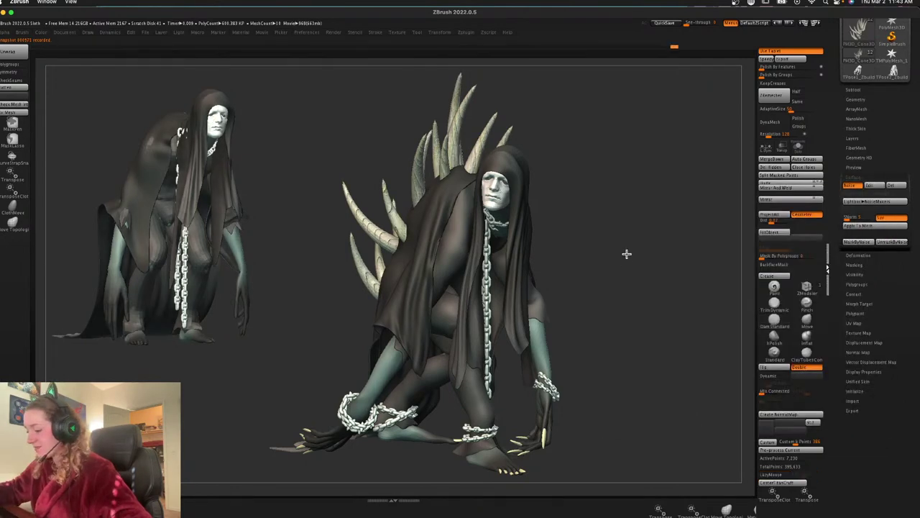
pyautogui.press('space')
pyautogui.moveTo(482, 119); pyautogui.dragTo(634, 247)
pyautogui.press('space')
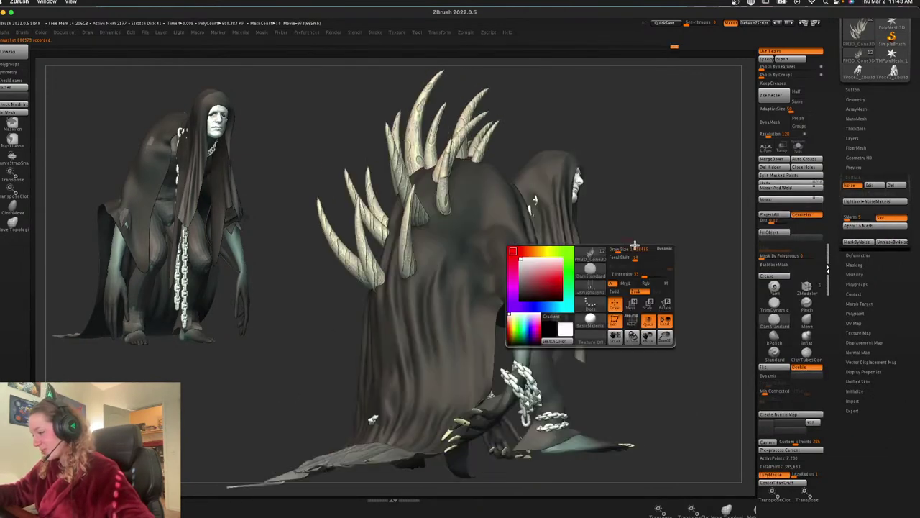
# Isolate the back spikes from the rest of the figure and switch off their surface noise
pyautogui.moveTo(742, 251); pyautogui.dragTo(676, 310)
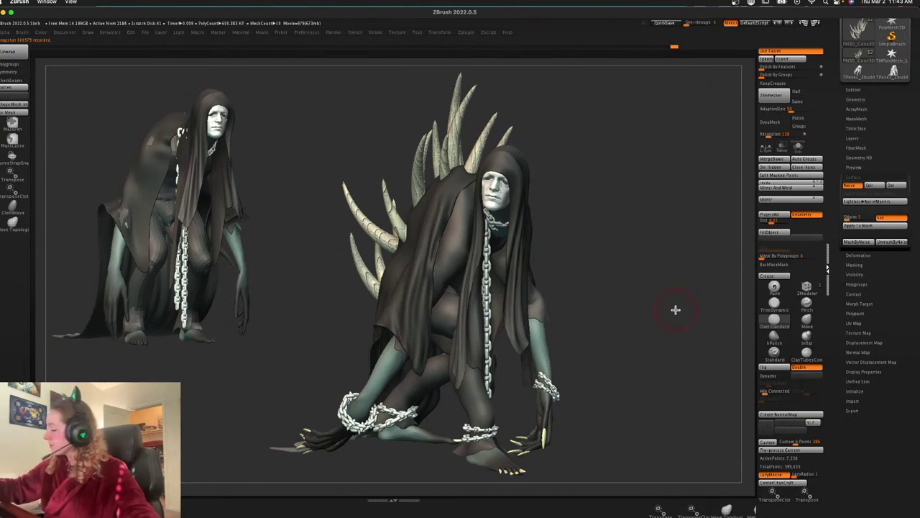
pyautogui.click(798, 148)
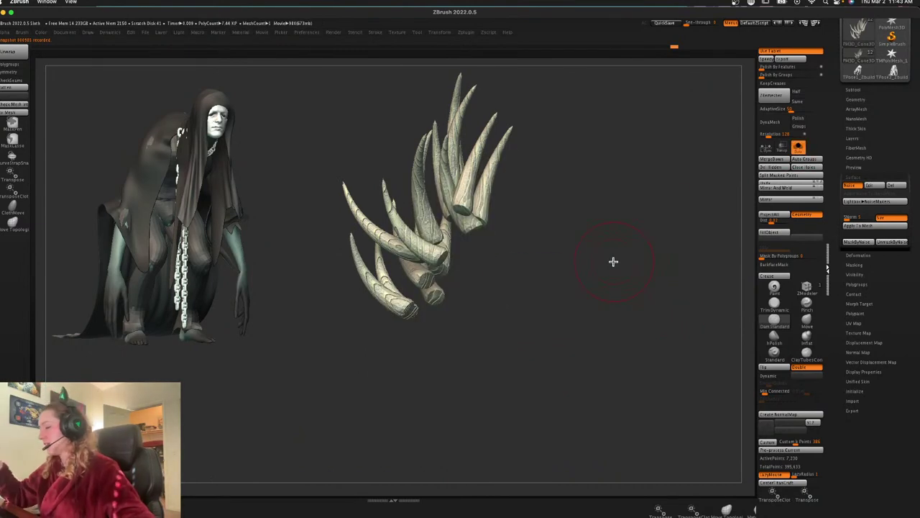
pyautogui.click(852, 189)
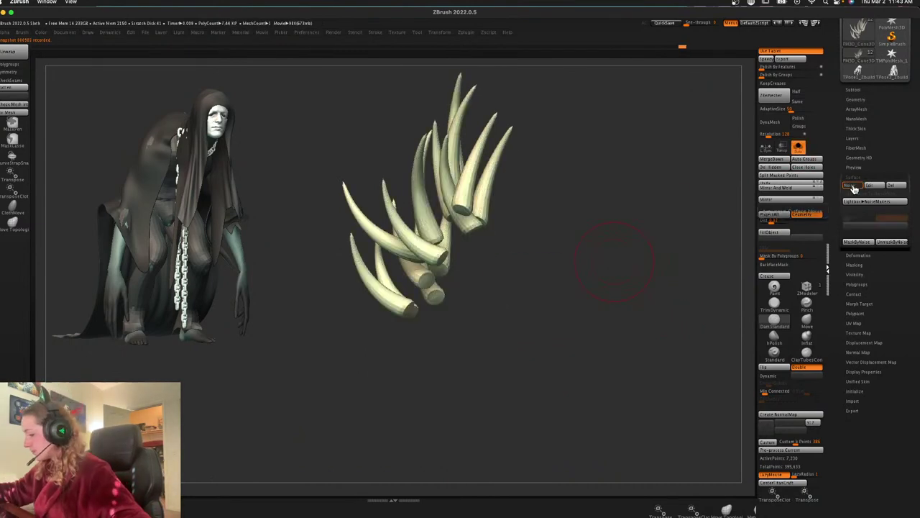
# Try an Inflat brush stroke on the base of one isolated spike and undo it
pyautogui.click(807, 323)
pyautogui.click(810, 339)
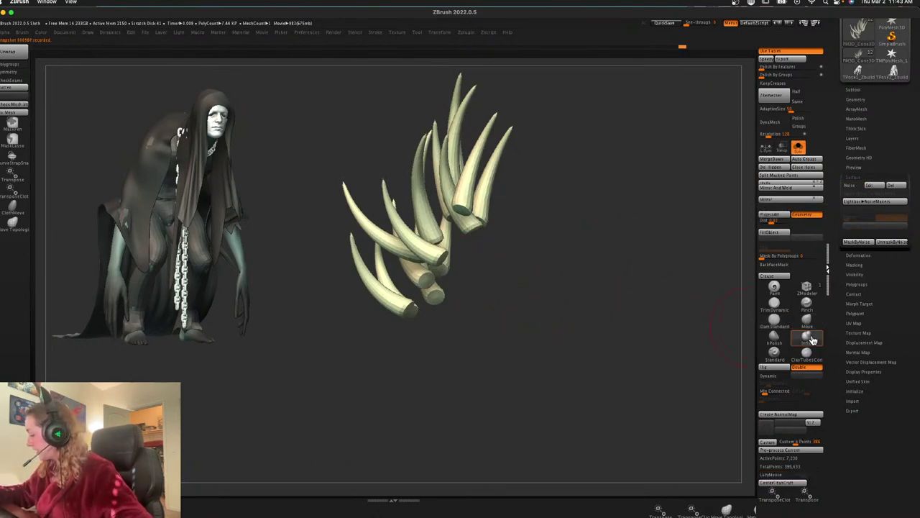
pyautogui.press('space')
pyautogui.moveTo(433, 256); pyautogui.dragTo(428, 241)
pyautogui.hotkey('ctrl', 'z')
pyautogui.hotkey('ctrl', 'z')
# Assign a separate polygroup to each spike, checking them with Polyframe, and set Mask By Polygroups to 100
pyautogui.hotkey('shift', 'f')
pyautogui.hotkey('shift', 'f')
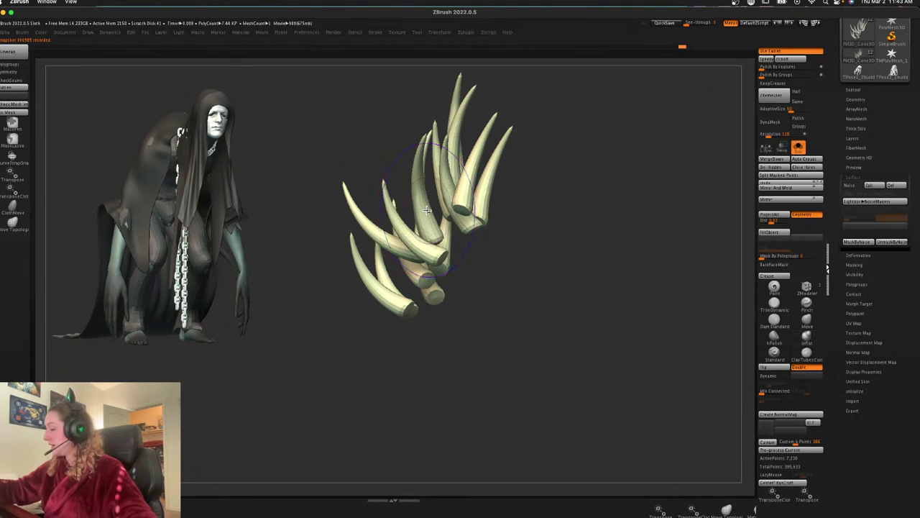
pyautogui.hotkey('shift', 'f')
pyautogui.click(797, 164)
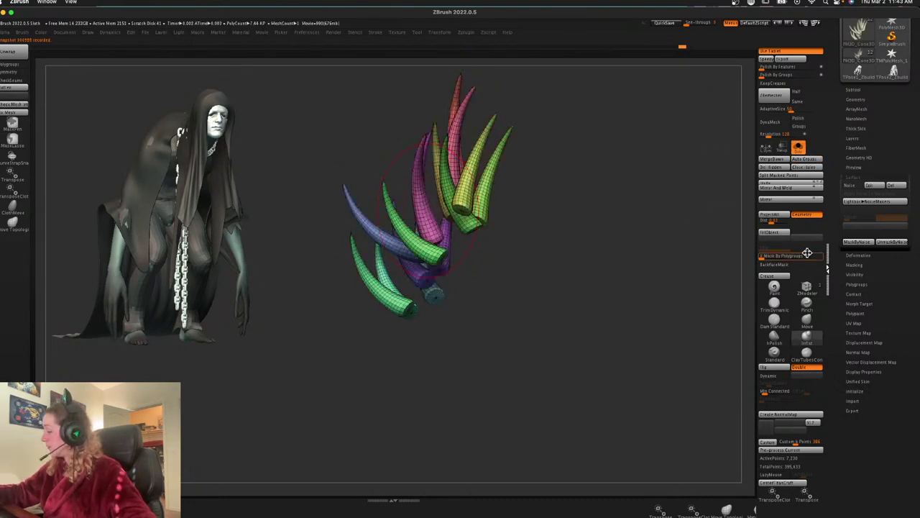
pyautogui.hotkey('shift', 'f')
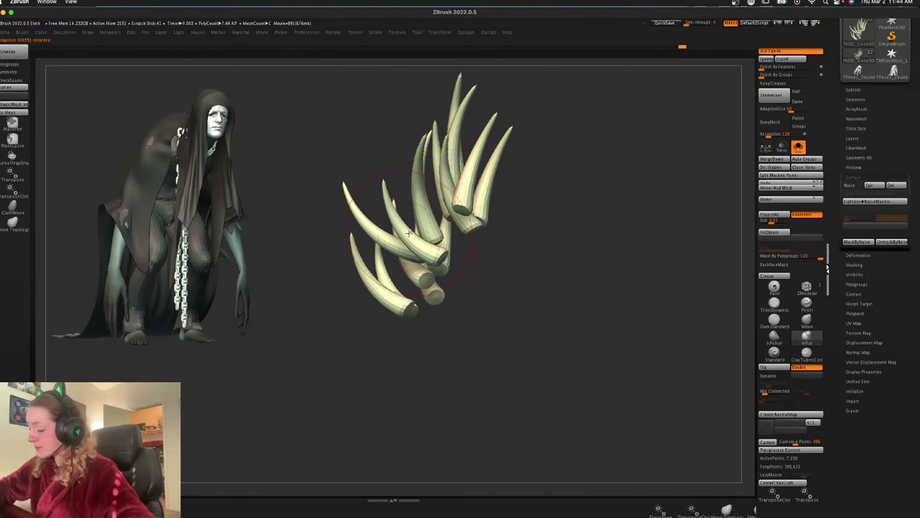
# Try the brush on the isolated spikes, then bring back the whole figure and inspect them from behind and the side
pyautogui.keyDown('ctrl'); pyautogui.moveTo(399, 222); pyautogui.dragTo(412, 231); pyautogui.keyUp('ctrl')
pyautogui.keyDown('ctrl'); pyautogui.moveTo(456, 264); pyautogui.dragTo(458, 269); pyautogui.keyUp('ctrl')
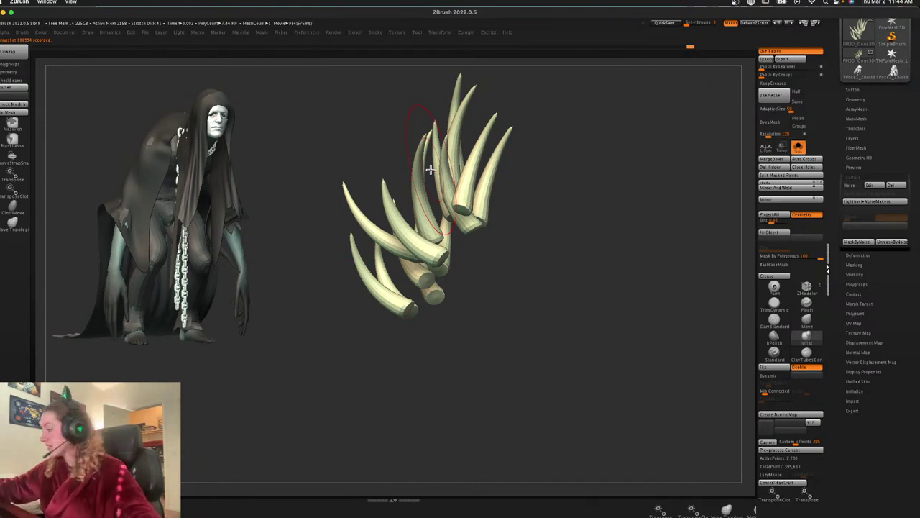
pyautogui.keyDown('ctrl'); pyautogui.keyDown('shift'); pyautogui.moveTo(429, 170); pyautogui.dragTo(430, 173); pyautogui.keyUp('shift'); pyautogui.keyUp('ctrl')
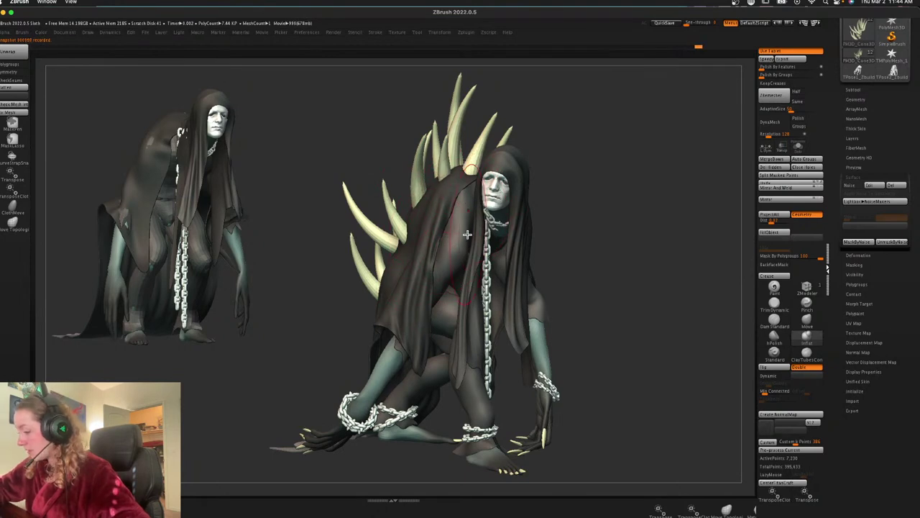
pyautogui.moveTo(612, 211); pyautogui.dragTo(338, 335)
pyautogui.moveTo(662, 281); pyautogui.dragTo(335, 318)
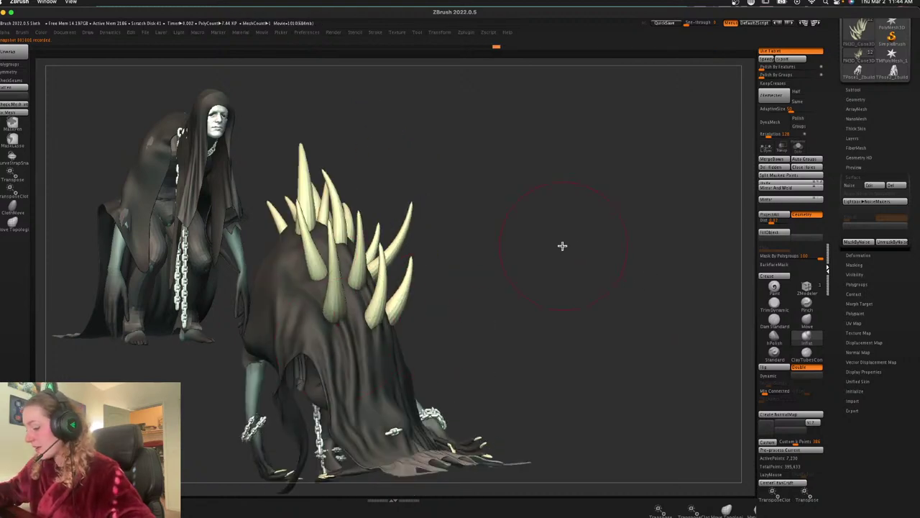
pyautogui.moveTo(563, 247); pyautogui.dragTo(365, 241)
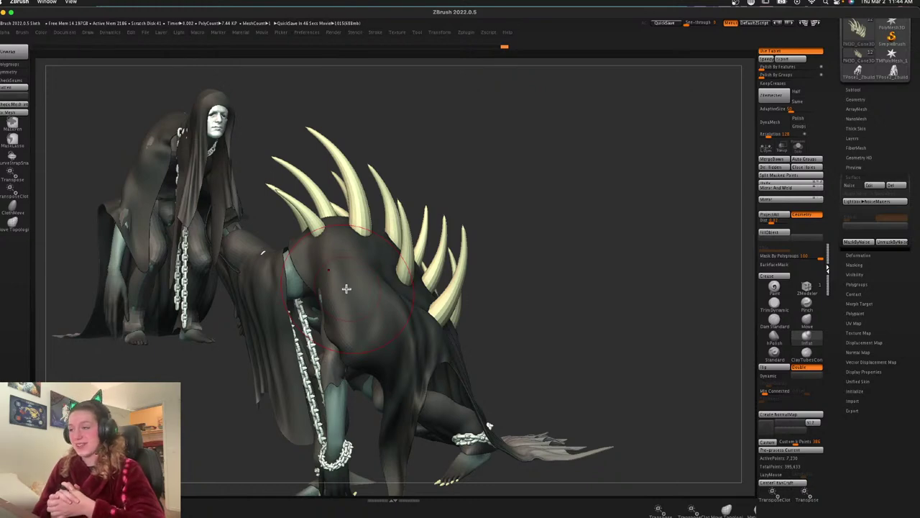
# Try a brush stroke near the foremost spikes, undo it, and subdivide the spike mesh
pyautogui.moveTo(320, 232); pyautogui.dragTo(304, 212)
pyautogui.hotkey('ctrl', 'z')
pyautogui.hotkey('ctrl', 'z')
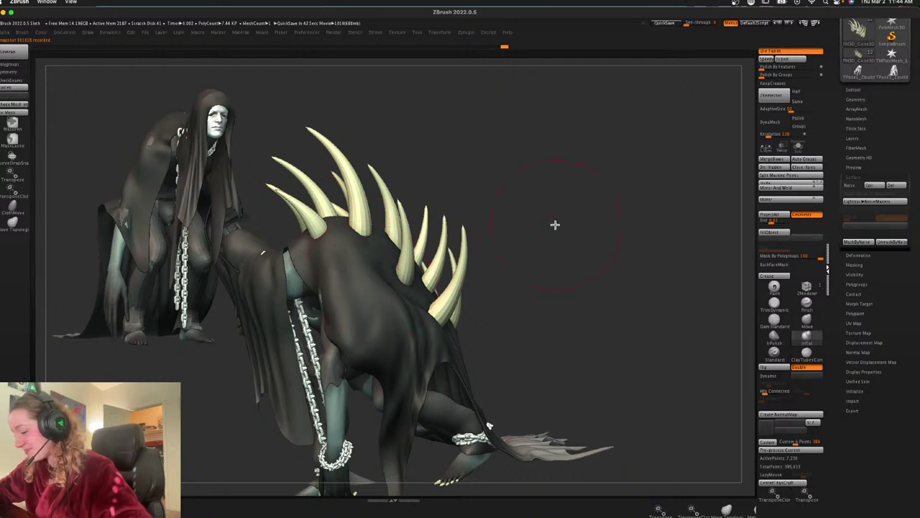
pyautogui.moveTo(621, 262); pyautogui.dragTo(609, 274)
pyautogui.rightClick(606, 309)
pyautogui.moveTo(680, 275)
pyautogui.mouseDown()
pyautogui.moveTo(611, 302)
pyautogui.moveTo(654, 262)
pyautogui.mouseUp()
pyautogui.hotkey('ctrl', 'z')
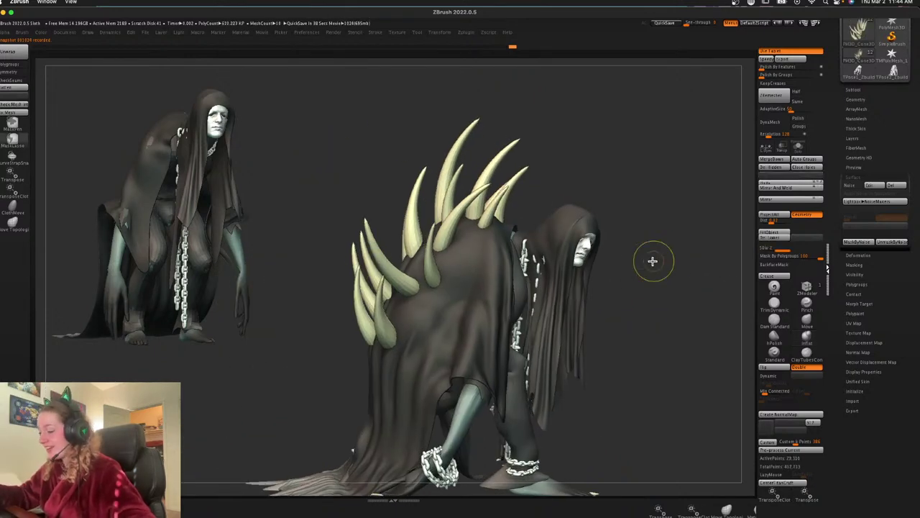
# Choose the ChiselCreature brush with the Neck shape and enable BackfaceMask for sculpting the spikes
pyautogui.press('b')
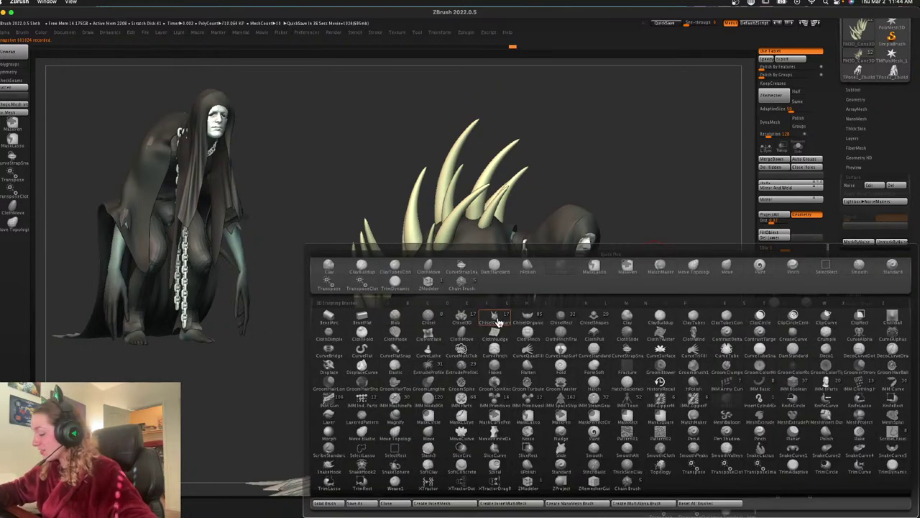
pyautogui.click(494, 317)
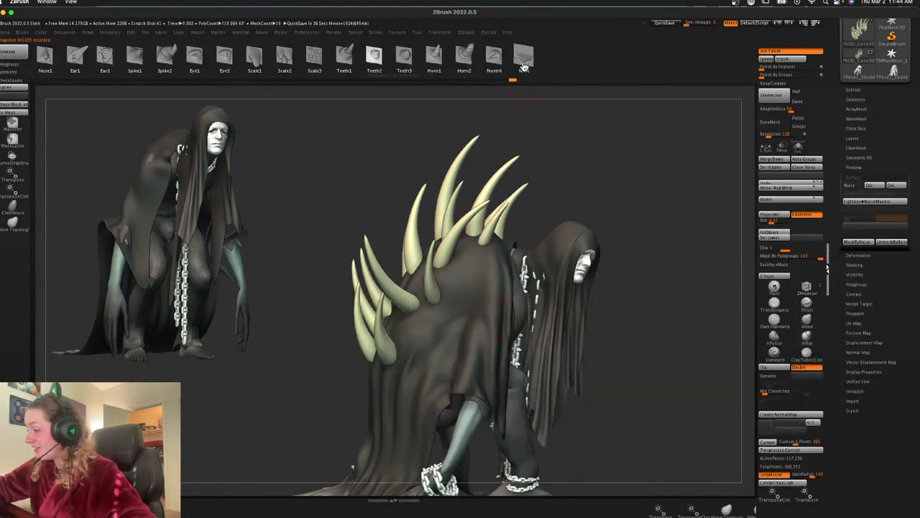
pyautogui.moveTo(649, 180); pyautogui.dragTo(672, 250)
pyautogui.click(781, 268)
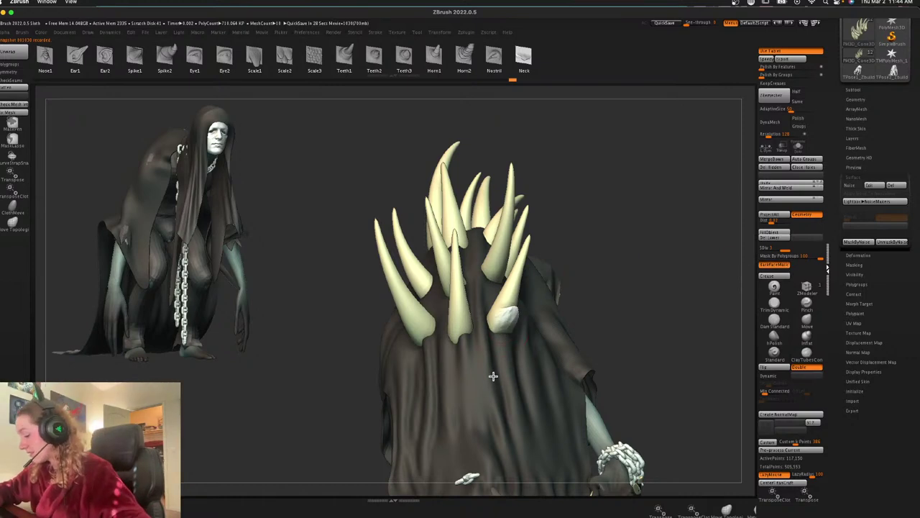
# Chisel horn-like ridges along the three lowest rear spikes and check them from the side
pyautogui.press('space')
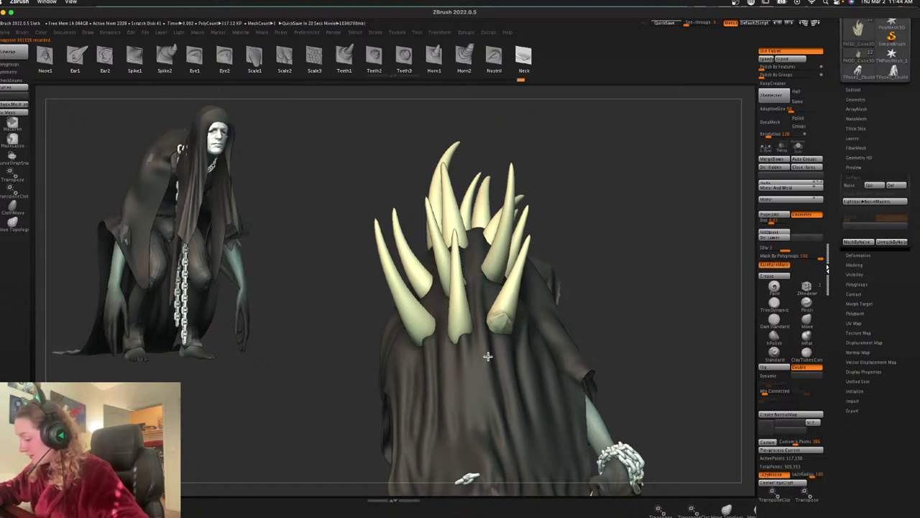
pyautogui.moveTo(514, 281); pyautogui.dragTo(491, 381)
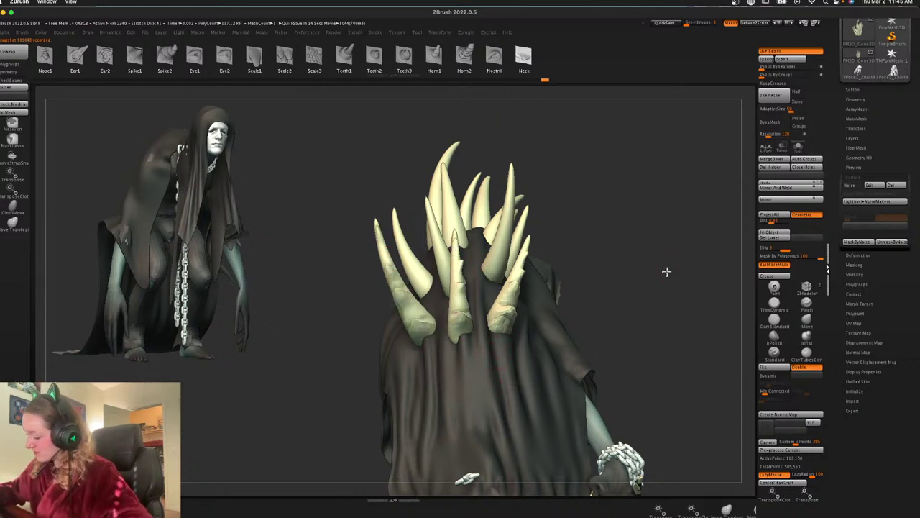
pyautogui.moveTo(666, 271); pyautogui.dragTo(694, 264)
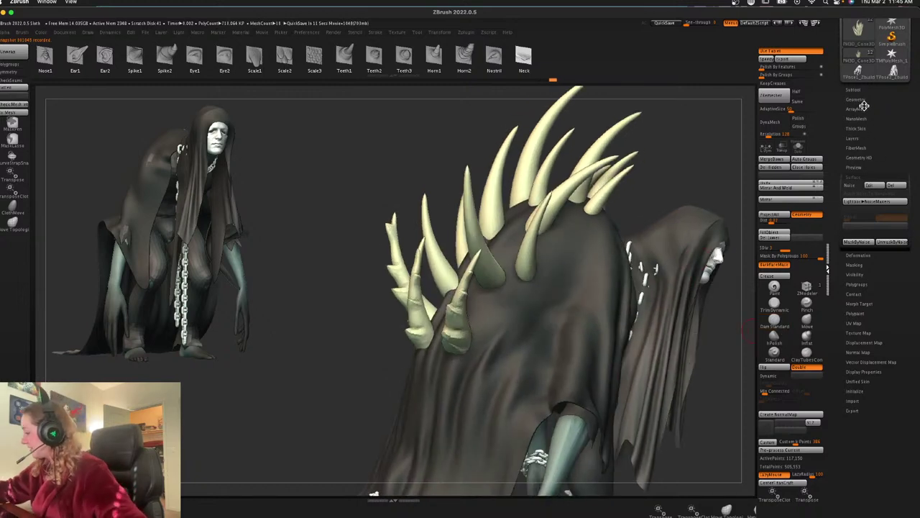
# Preview the surface noise over the chiselled spikes, inspect it from the front, and switch the noise off again
pyautogui.click(857, 167)
pyautogui.click(868, 166)
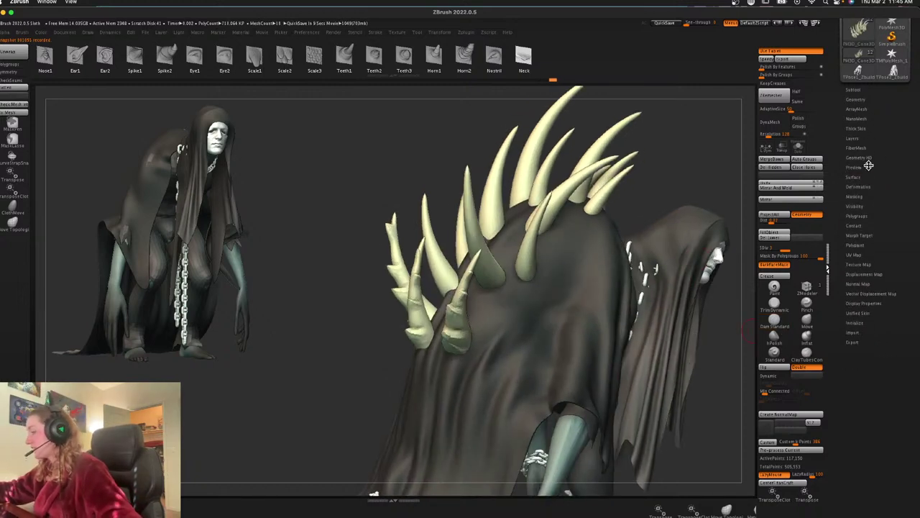
pyautogui.click(855, 177)
pyautogui.click(855, 187)
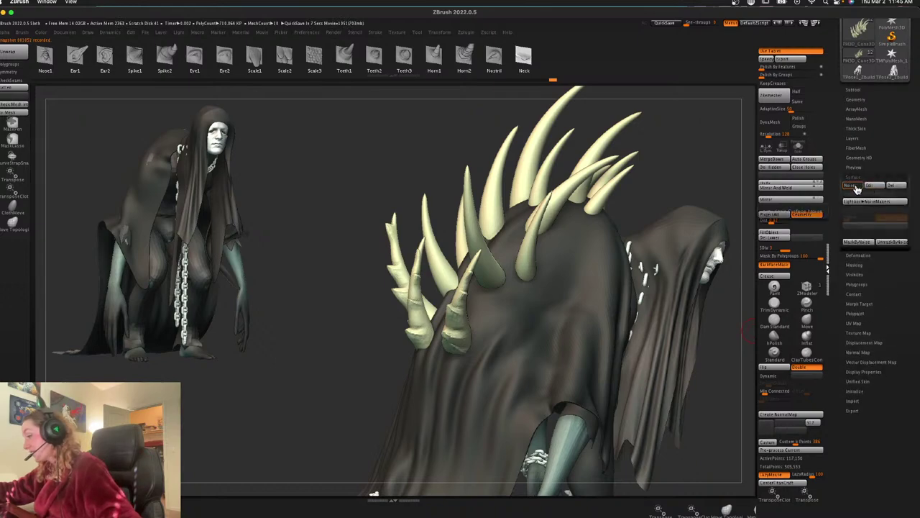
pyautogui.moveTo(709, 400); pyautogui.dragTo(642, 405)
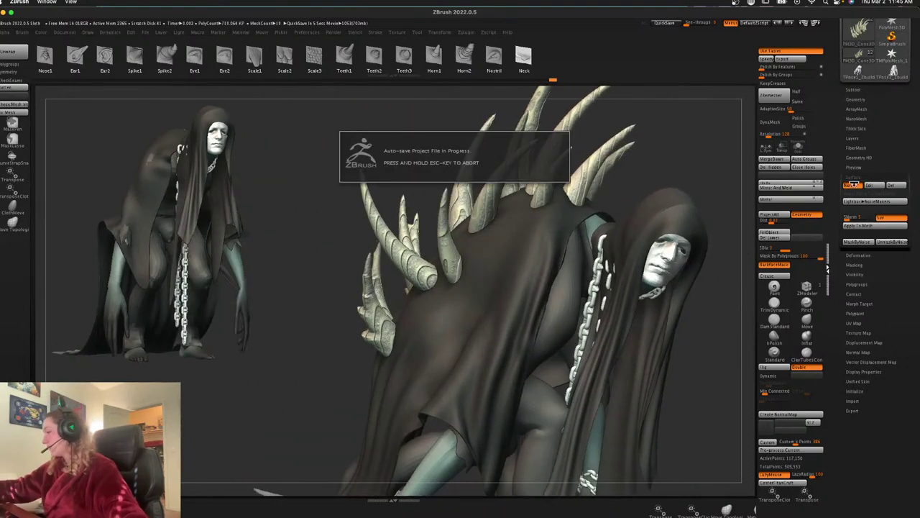
pyautogui.click(852, 186)
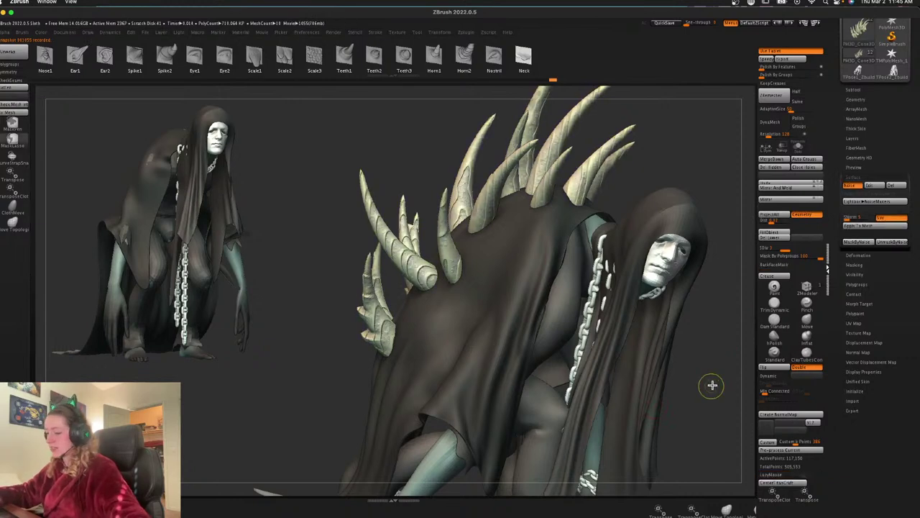
pyautogui.moveTo(712, 380); pyautogui.dragTo(723, 378)
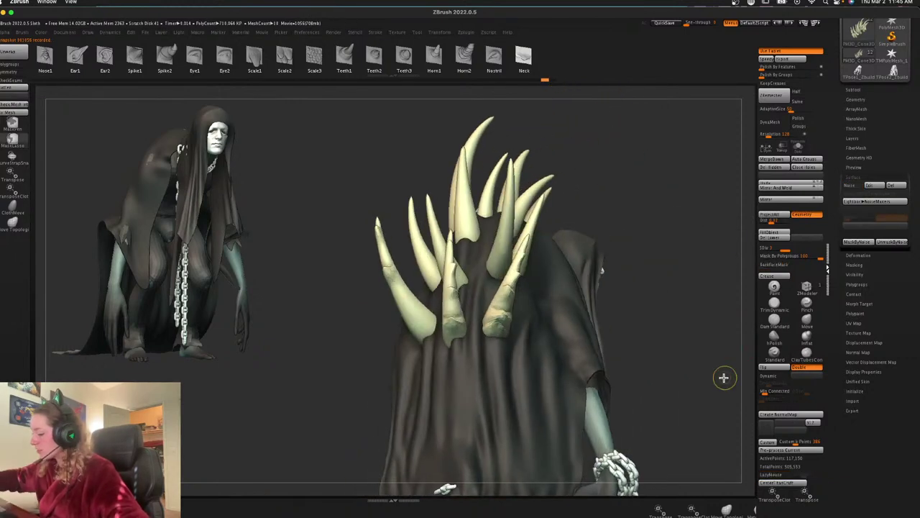
# Undo the chiselled ridges on the three lowest rear spikes
pyautogui.hotkey('ctrl', 'z')
pyautogui.hotkey('ctrl', 'z')
pyautogui.hotkey('ctrl', 'z')
pyautogui.hotkey('ctrl', 'z')
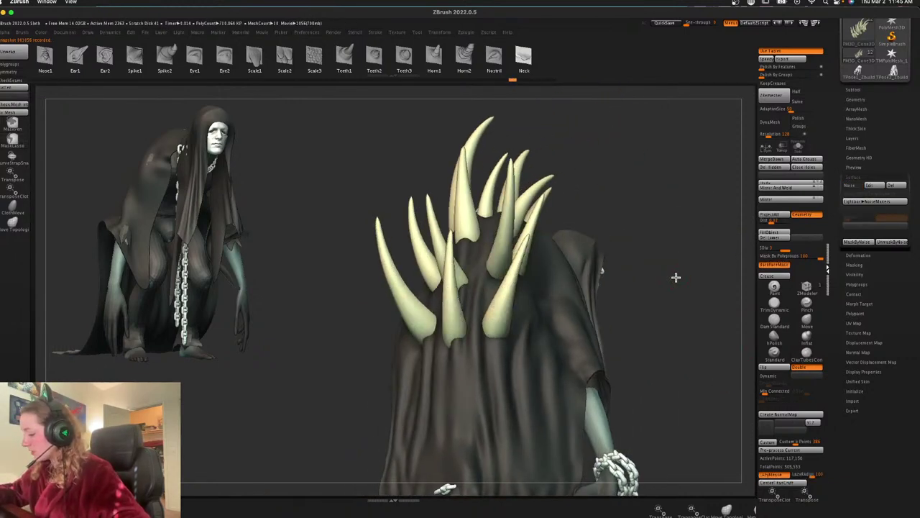
pyautogui.moveTo(676, 277); pyautogui.dragTo(677, 278)
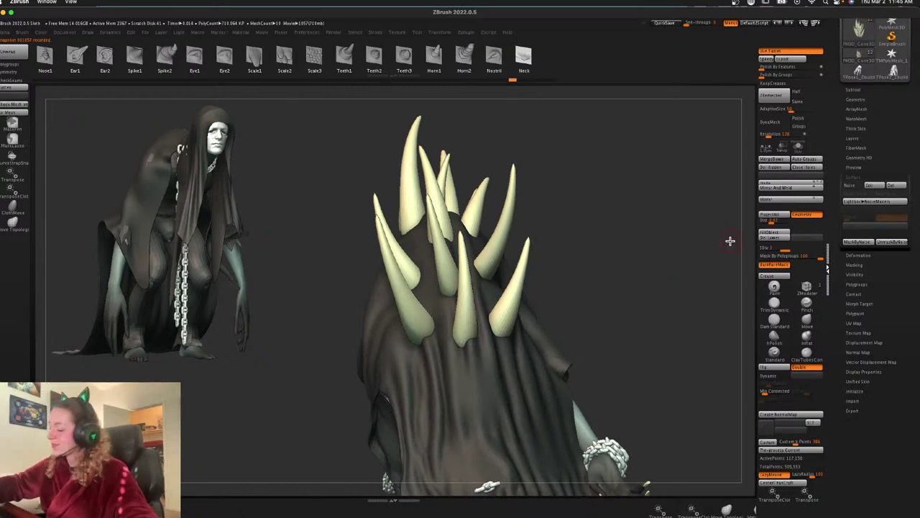
# Undo a test chisel stroke on the lowest rear spike and subdivide the spikes to level 4
pyautogui.moveTo(428, 327)
pyautogui.mouseDown()
pyautogui.moveTo(439, 368)
pyautogui.moveTo(434, 380)
pyautogui.moveTo(426, 376)
pyautogui.mouseUp()
pyautogui.hotkey('ctrl', 'z')
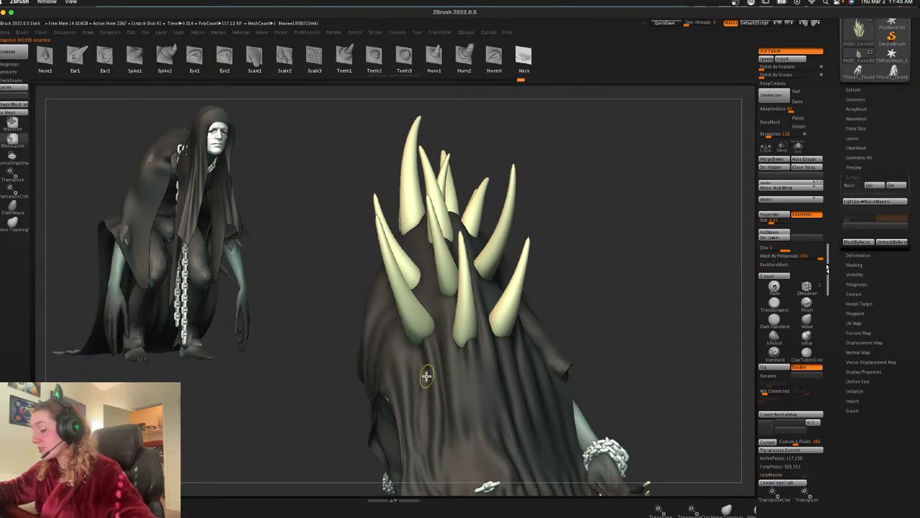
pyautogui.hotkey('ctrl', 'd')
# Chisel curved, overlapping horn ridges into the outer and middle spikes of the lowest rear row
pyautogui.moveTo(422, 339); pyautogui.dragTo(433, 376)
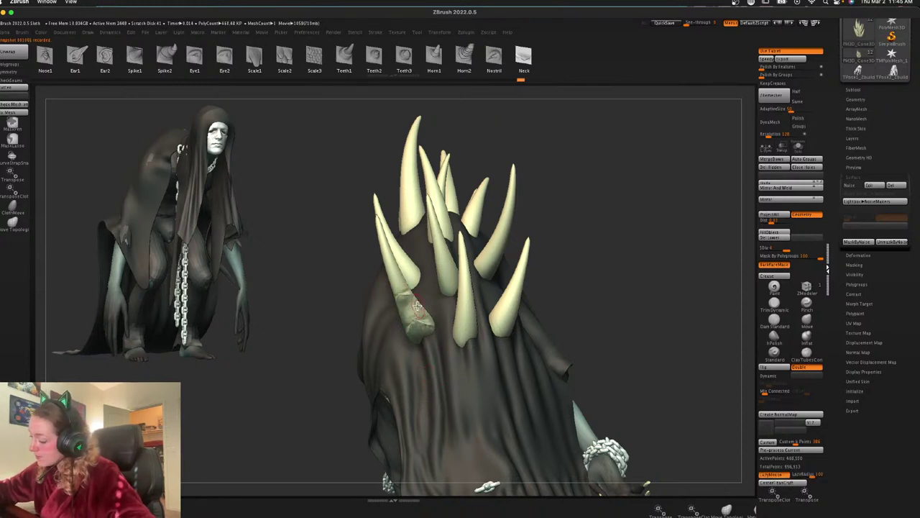
pyautogui.moveTo(643, 203); pyautogui.dragTo(637, 203)
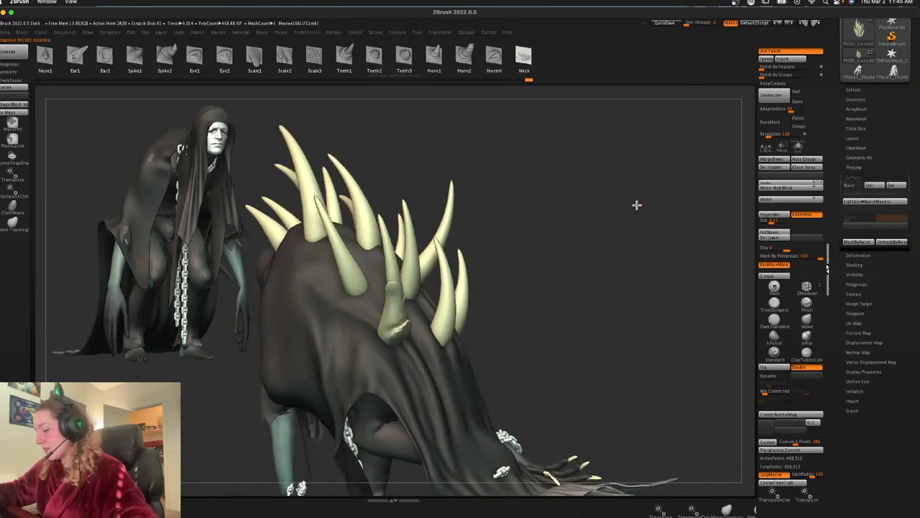
pyautogui.moveTo(580, 185); pyautogui.dragTo(392, 228)
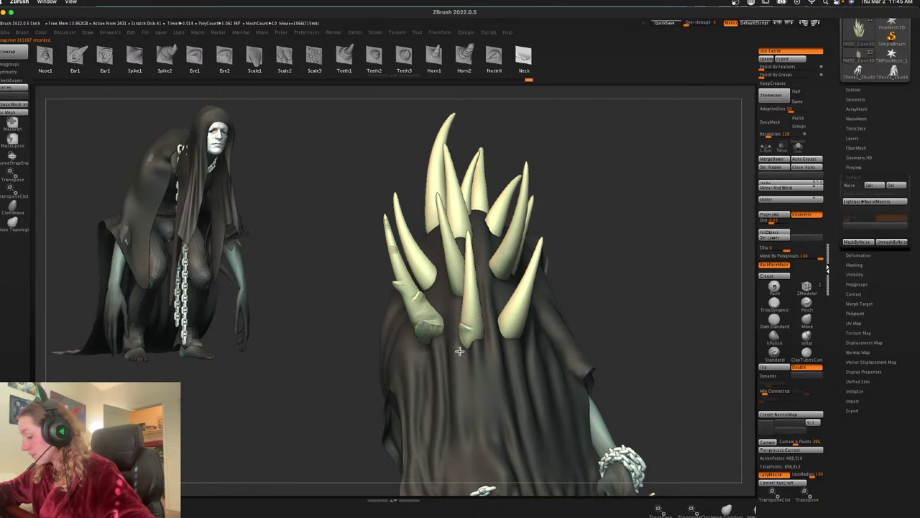
pyautogui.moveTo(460, 349); pyautogui.dragTo(484, 319)
pyautogui.moveTo(657, 221); pyautogui.dragTo(492, 289)
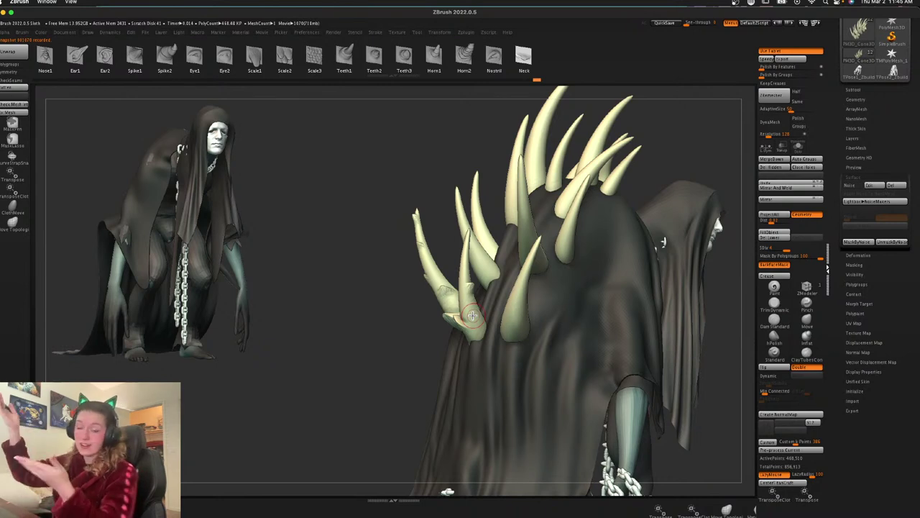
# Chisel horn ridges into the outer spike of the lowest row and the nearest spikes of the row above
pyautogui.moveTo(698, 139); pyautogui.dragTo(742, 188)
pyautogui.moveTo(653, 202); pyautogui.dragTo(609, 221)
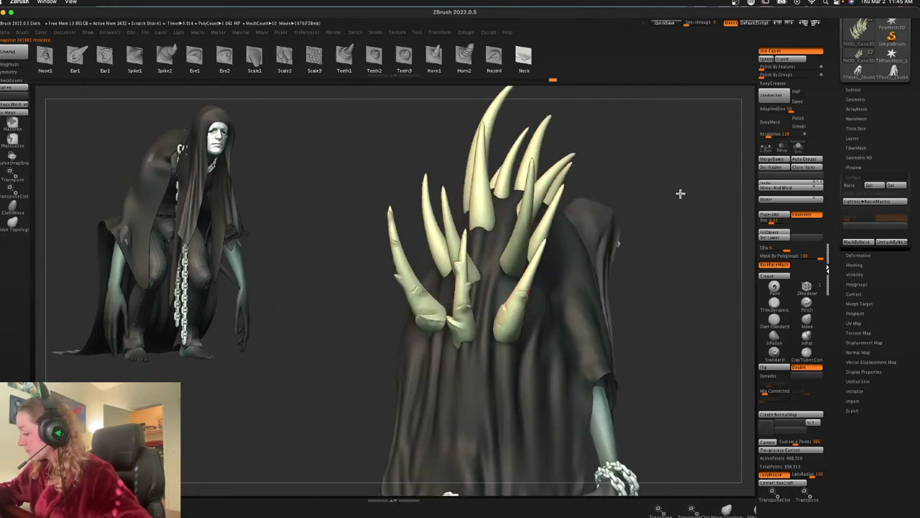
pyautogui.moveTo(680, 193); pyautogui.dragTo(556, 284)
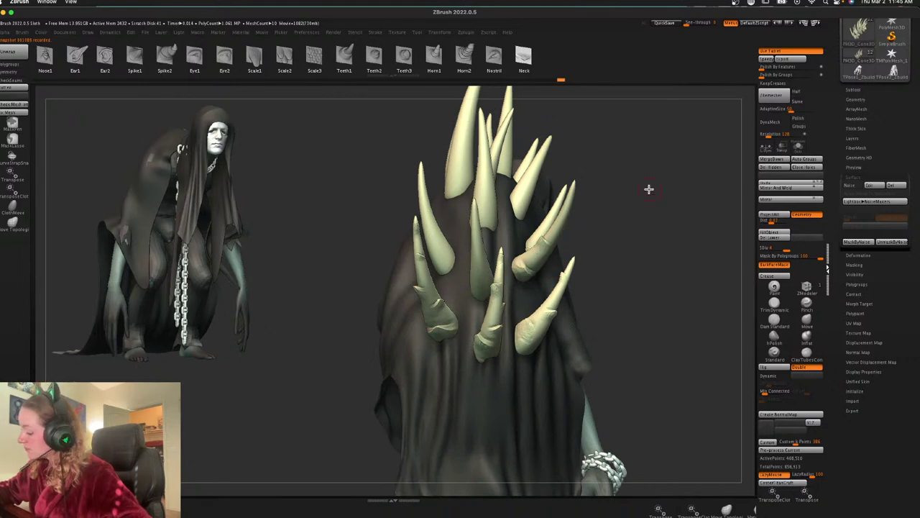
pyautogui.moveTo(649, 189); pyautogui.dragTo(563, 245)
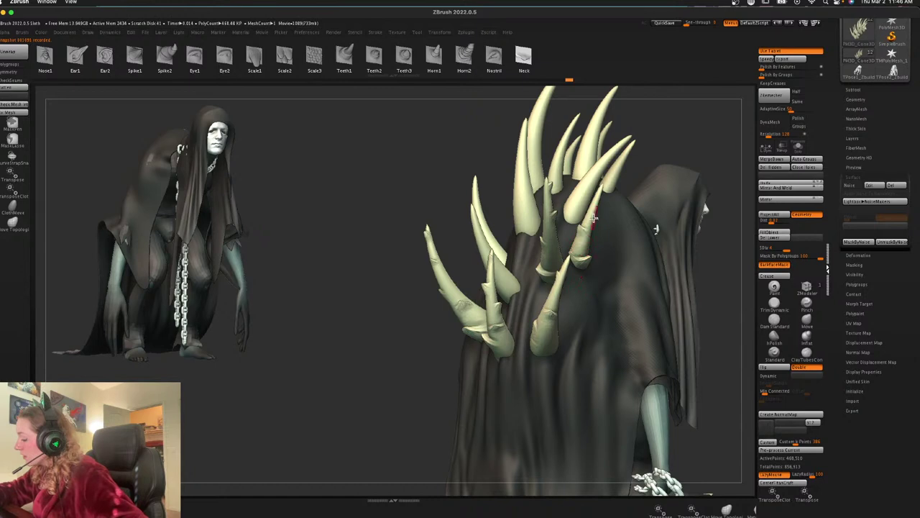
# Chisel overlapping horn ridges into the remaining second-row spikes and the spikes just above them
pyautogui.moveTo(686, 148); pyautogui.dragTo(560, 284)
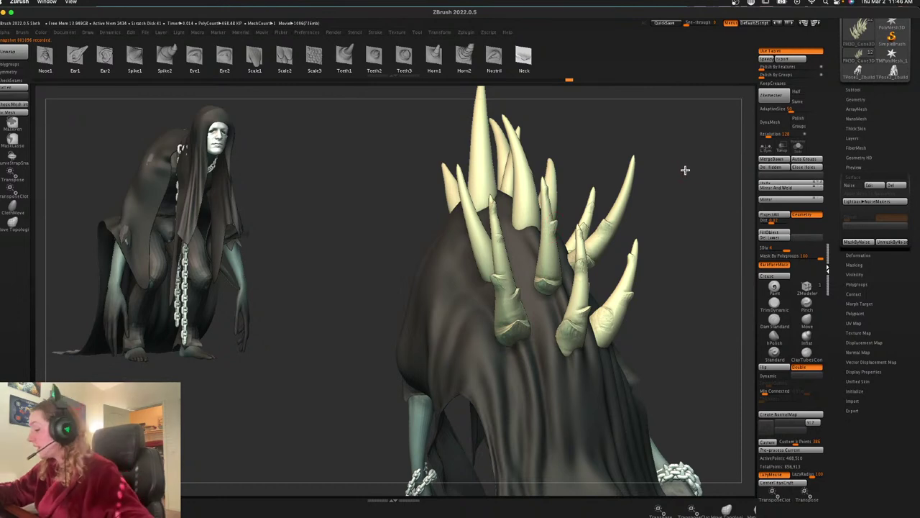
pyautogui.moveTo(685, 170); pyautogui.dragTo(472, 282)
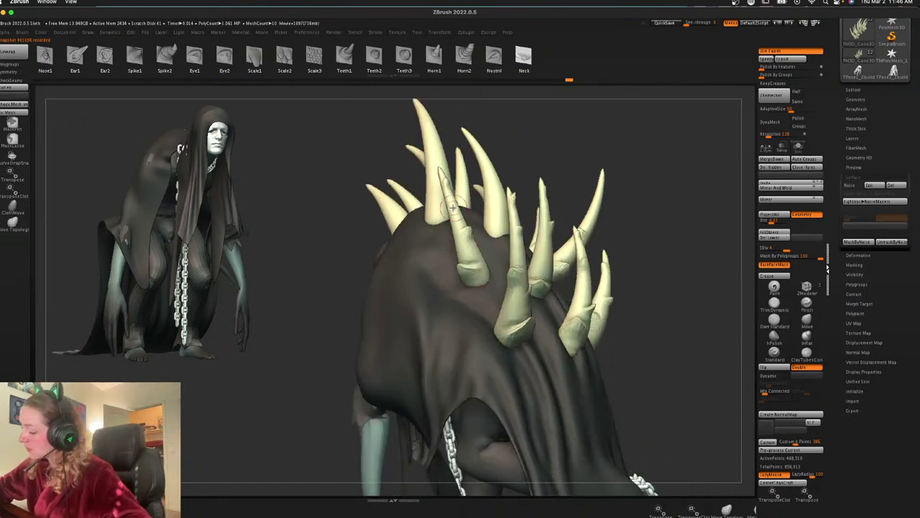
pyautogui.moveTo(600, 131); pyautogui.dragTo(561, 153)
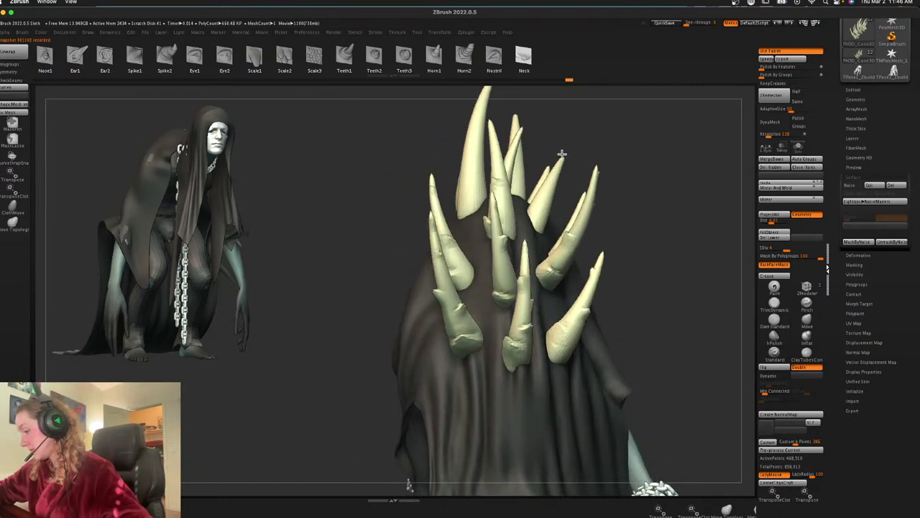
pyautogui.moveTo(650, 154); pyautogui.dragTo(522, 284)
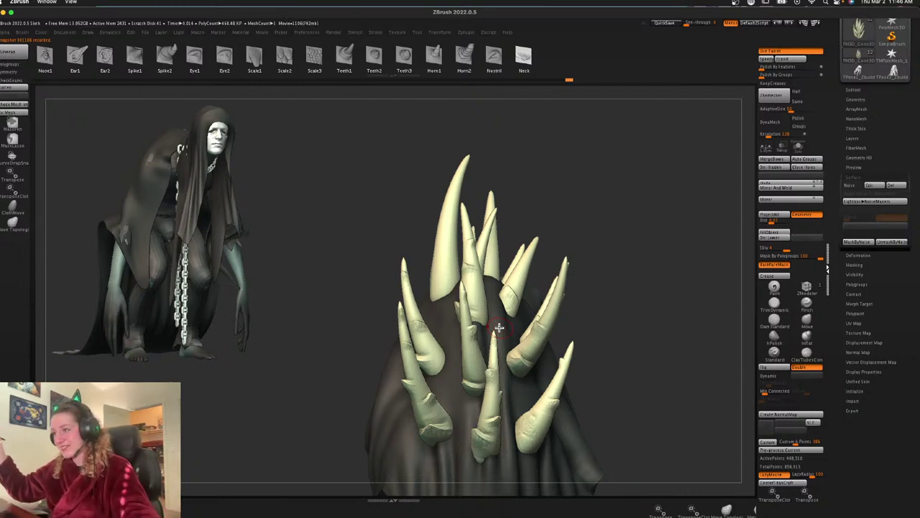
# Chisel ridges into the upper back spikes on the side nearest the hood, working from base to tip
pyautogui.moveTo(606, 237); pyautogui.dragTo(548, 255)
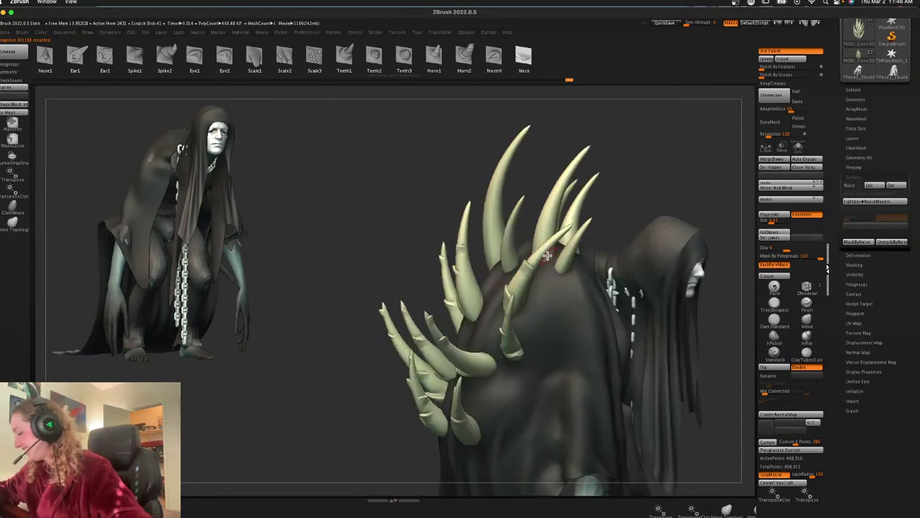
pyautogui.moveTo(522, 287); pyautogui.dragTo(541, 263)
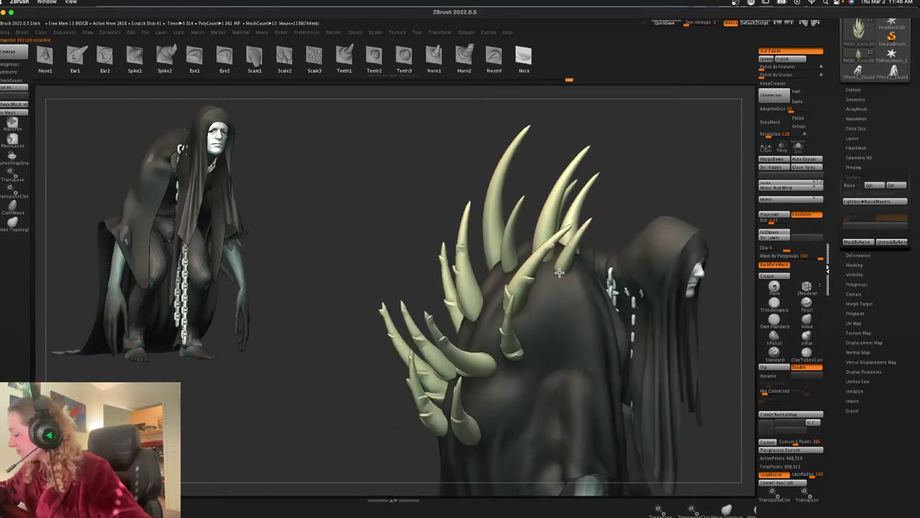
pyautogui.moveTo(632, 173); pyautogui.dragTo(573, 230)
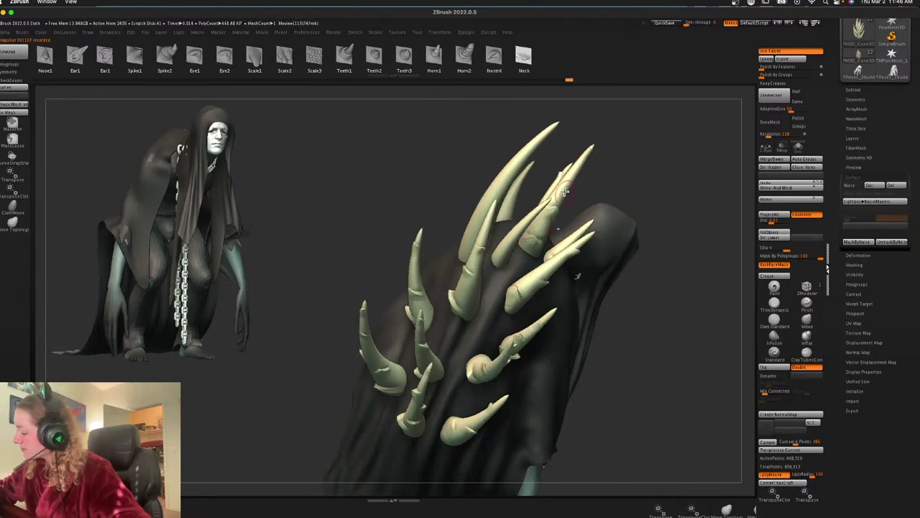
pyautogui.moveTo(634, 162); pyautogui.dragTo(474, 245)
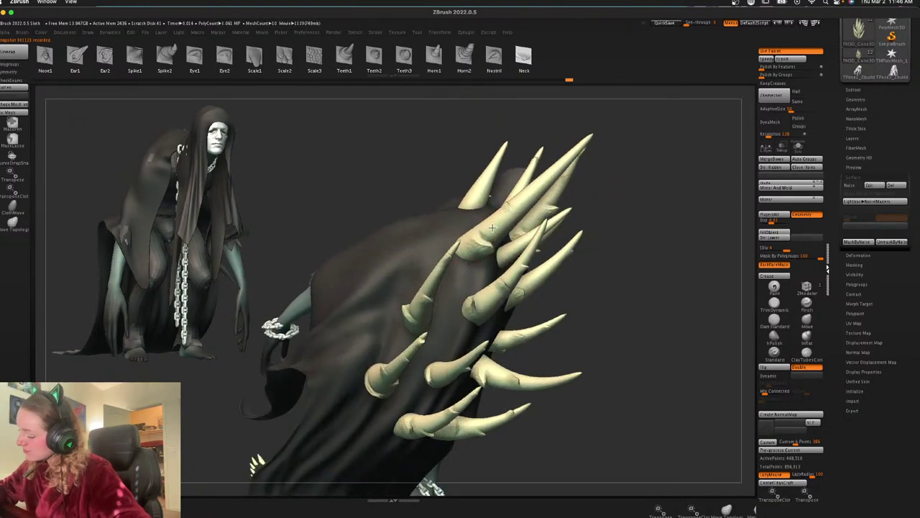
# Chisel ridges around the large topmost spikes and the smaller ones behind the shoulders and hood
pyautogui.moveTo(642, 172); pyautogui.dragTo(546, 173)
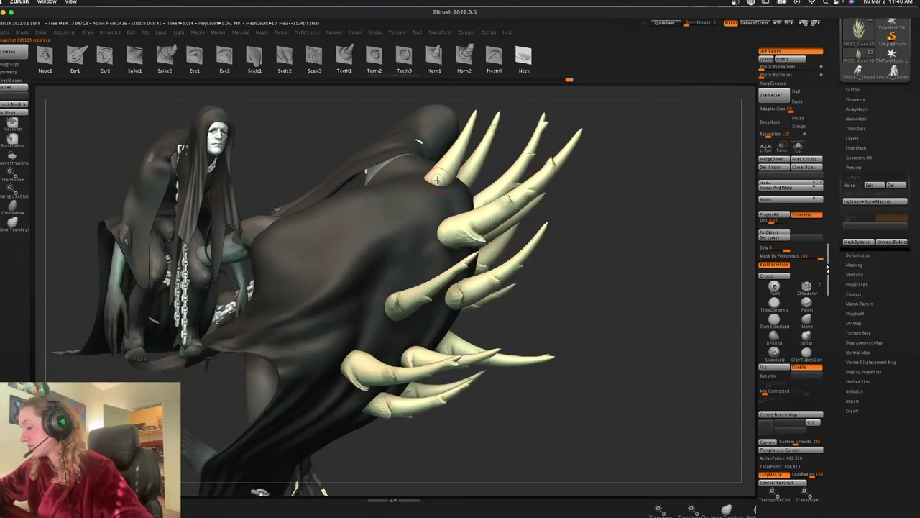
pyautogui.moveTo(665, 259); pyautogui.dragTo(536, 247)
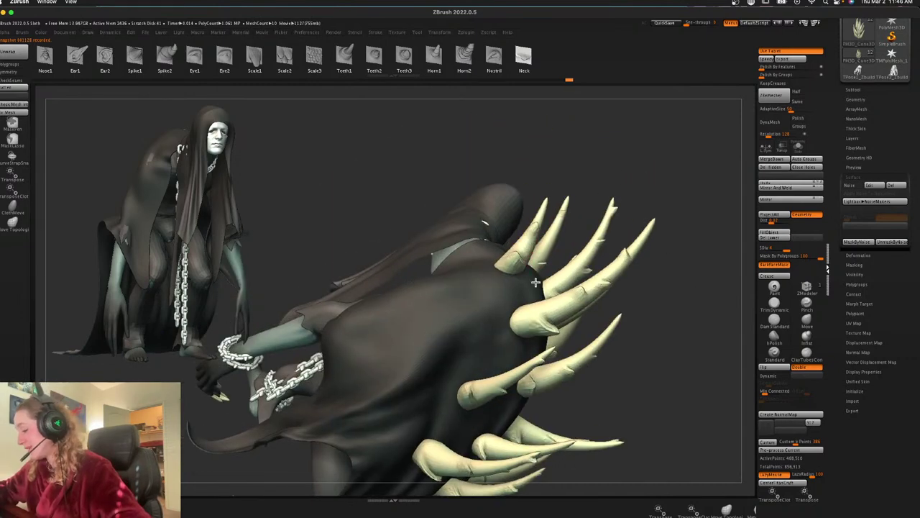
pyautogui.moveTo(698, 224); pyautogui.dragTo(669, 205)
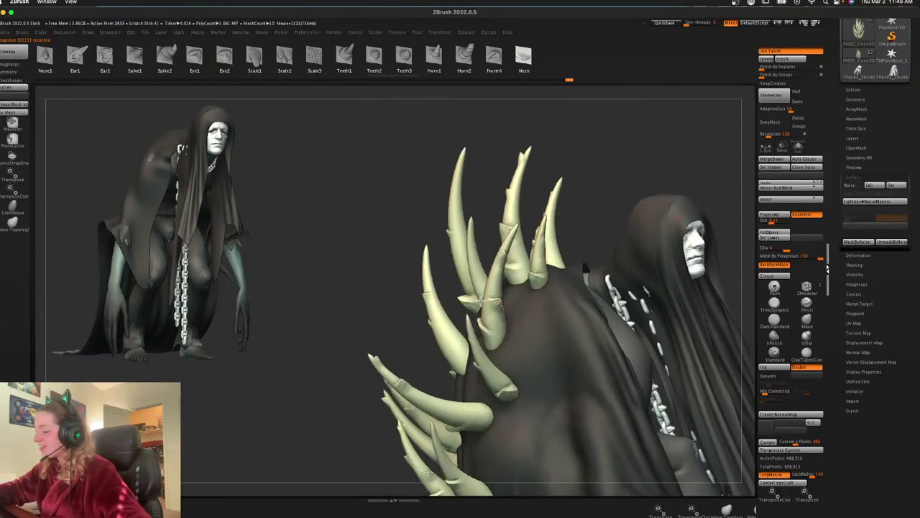
pyautogui.moveTo(688, 161); pyautogui.dragTo(716, 168)
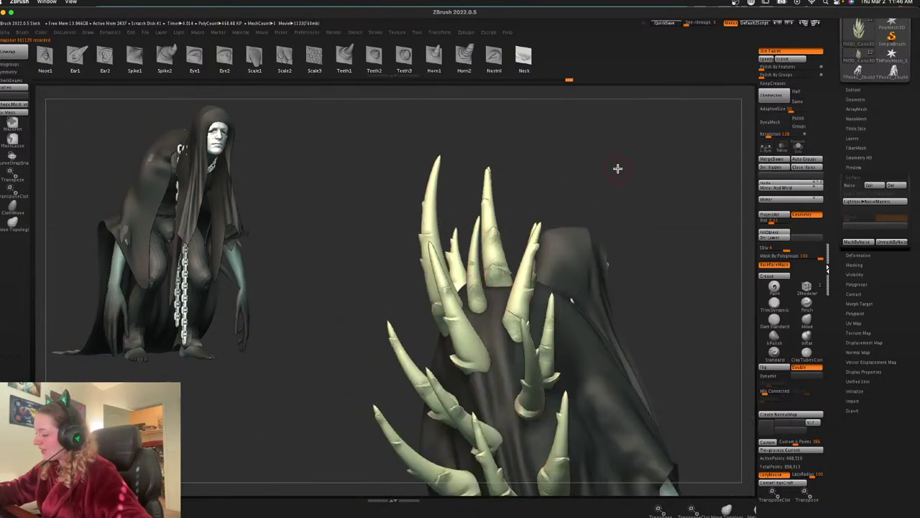
pyautogui.moveTo(618, 169); pyautogui.dragTo(538, 253)
pyautogui.moveTo(633, 172); pyautogui.dragTo(567, 270)
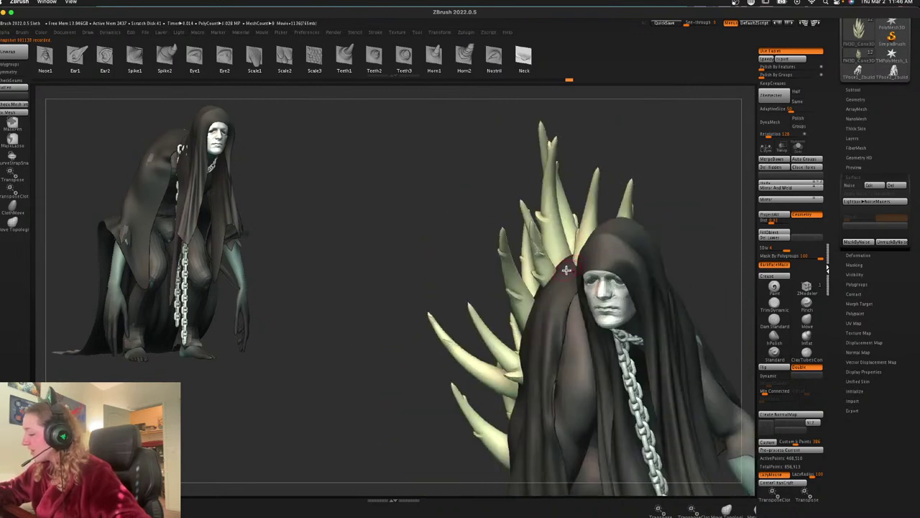
# Check the chiselled spikes on the whole figure from the front and switch the surface noise on
pyautogui.keyDown('shift'); pyautogui.moveTo(698, 161); pyautogui.dragTo(686, 201); pyautogui.keyUp('shift')
pyautogui.press('f')
pyautogui.press('f')
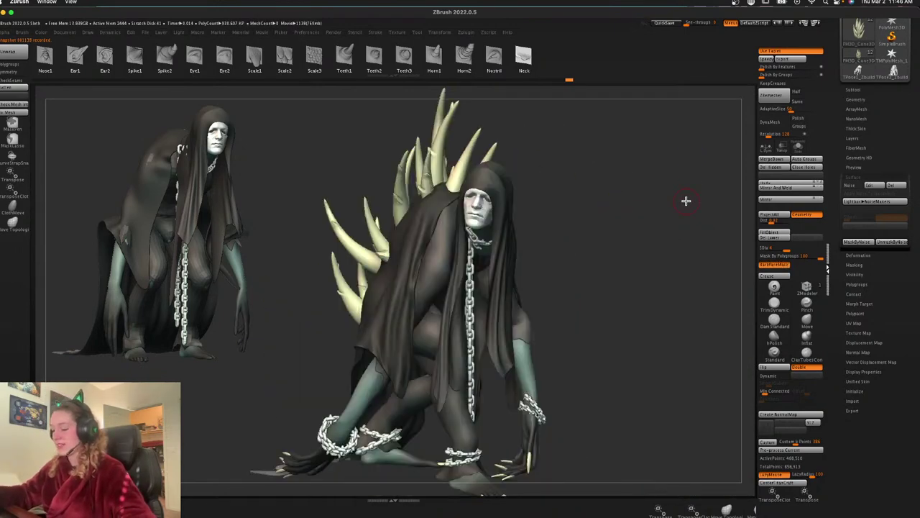
pyautogui.moveTo(643, 298)
pyautogui.keyDown('alt'); pyautogui.mouseDown()
pyautogui.moveTo(616, 290)
pyautogui.moveTo(651, 300)
pyautogui.mouseUp(); pyautogui.keyUp('alt')
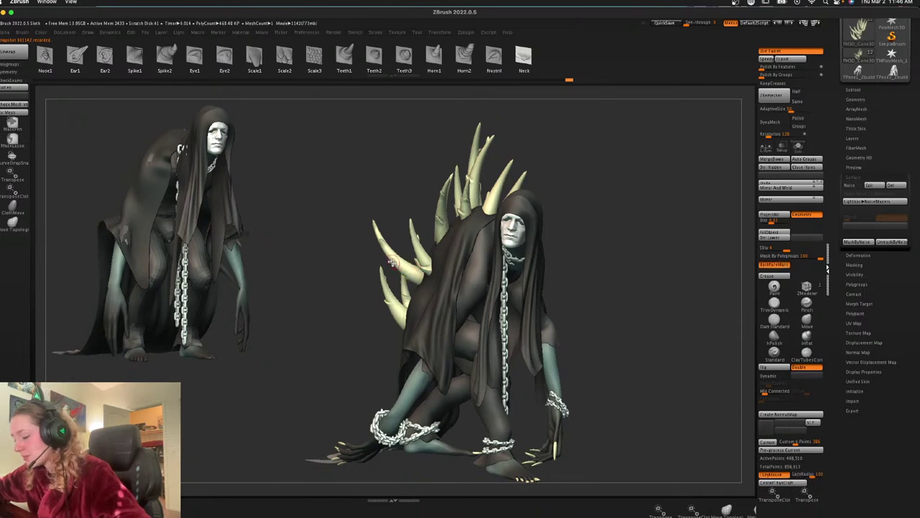
pyautogui.moveTo(671, 237)
pyautogui.mouseDown()
pyautogui.moveTo(689, 238)
pyautogui.moveTo(664, 256)
pyautogui.moveTo(688, 248)
pyautogui.moveTo(683, 260)
pyautogui.moveTo(678, 244)
pyautogui.mouseUp()
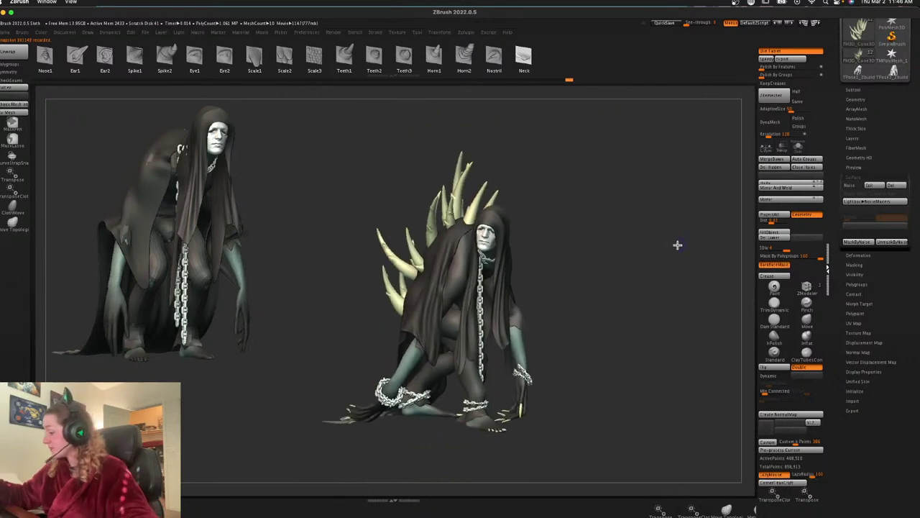
pyautogui.click(856, 188)
pyautogui.moveTo(624, 328)
pyautogui.keyDown('alt'); pyautogui.mouseDown()
pyautogui.moveTo(635, 328)
pyautogui.moveTo(621, 332)
pyautogui.mouseUp(); pyautogui.keyUp('alt')
# Adjust the surface noise's angle and axis scales so its bands wrap across the spikes
pyautogui.click(870, 186)
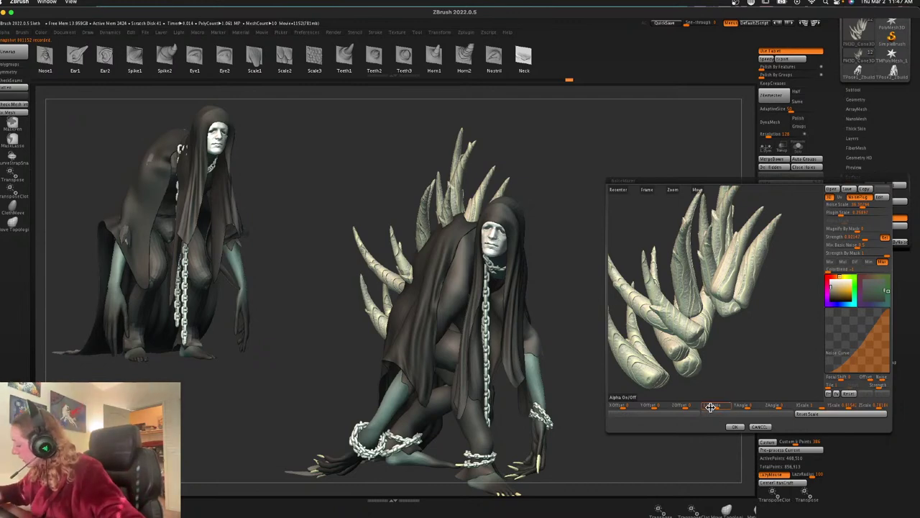
pyautogui.moveTo(747, 407); pyautogui.dragTo(780, 352)
pyautogui.moveTo(818, 406); pyautogui.dragTo(832, 405)
pyautogui.moveTo(790, 367); pyautogui.dragTo(778, 353)
pyautogui.moveTo(837, 406); pyautogui.dragTo(880, 405)
pyautogui.moveTo(764, 355); pyautogui.dragTo(764, 370)
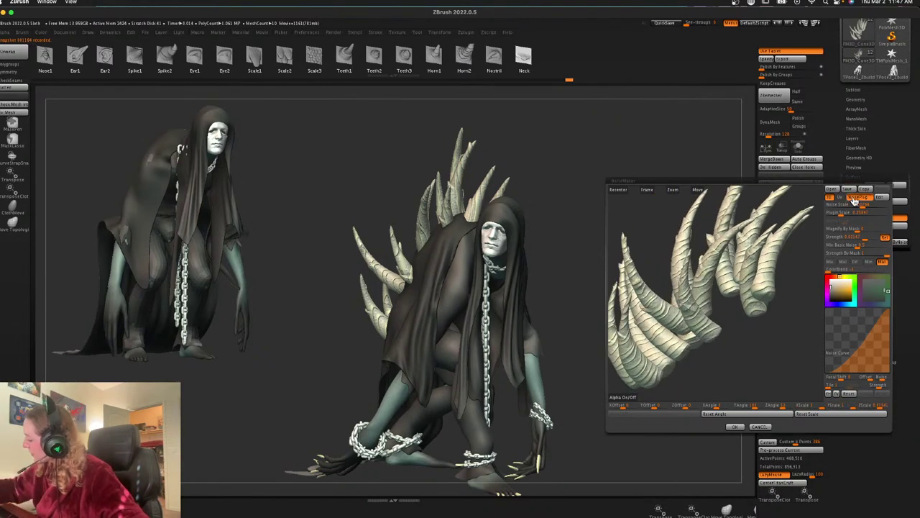
# Try a different plugin scale for the noise, readjust its Y angle and accept the settings
pyautogui.moveTo(845, 213); pyautogui.dragTo(842, 213)
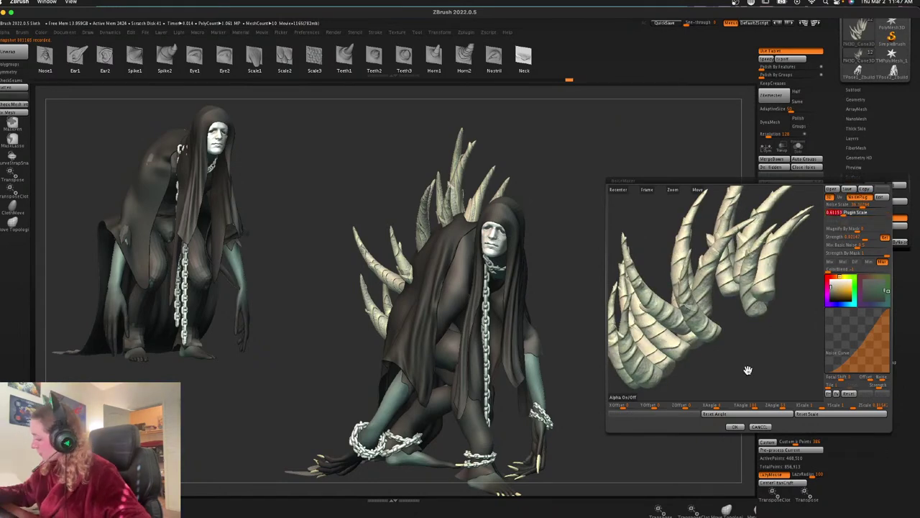
pyautogui.moveTo(747, 369); pyautogui.dragTo(753, 368)
pyautogui.moveTo(752, 406); pyautogui.dragTo(757, 407)
pyautogui.click(735, 426)
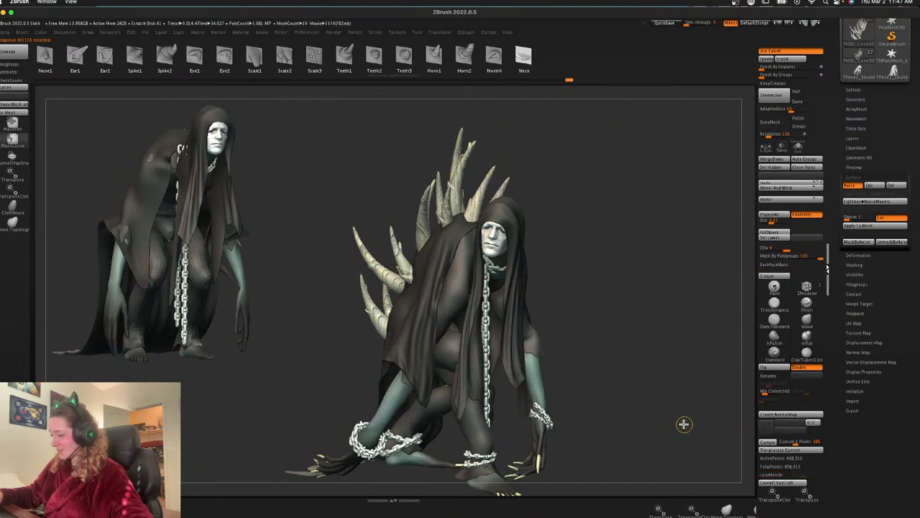
# Reopen the noise settings, rotate the pattern around Y so the bands cross the spikes again, and accept
pyautogui.click(864, 191)
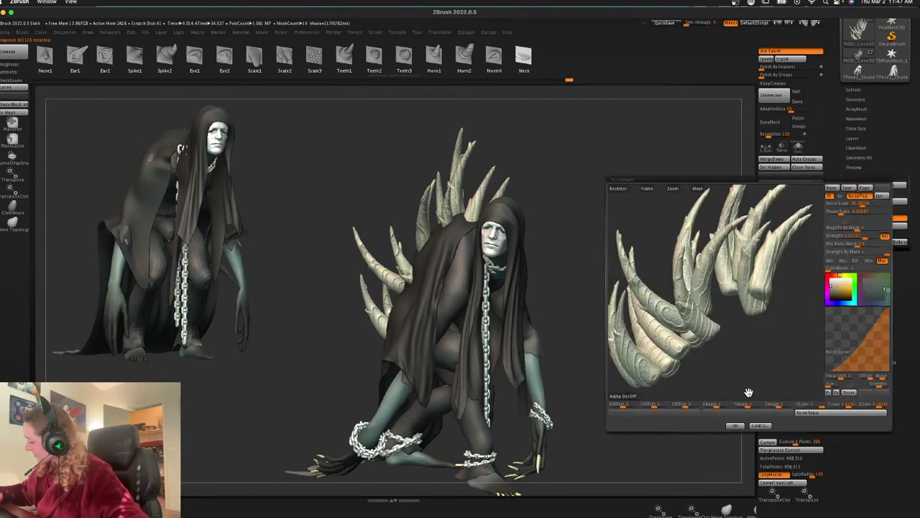
pyautogui.moveTo(752, 407); pyautogui.dragTo(755, 406)
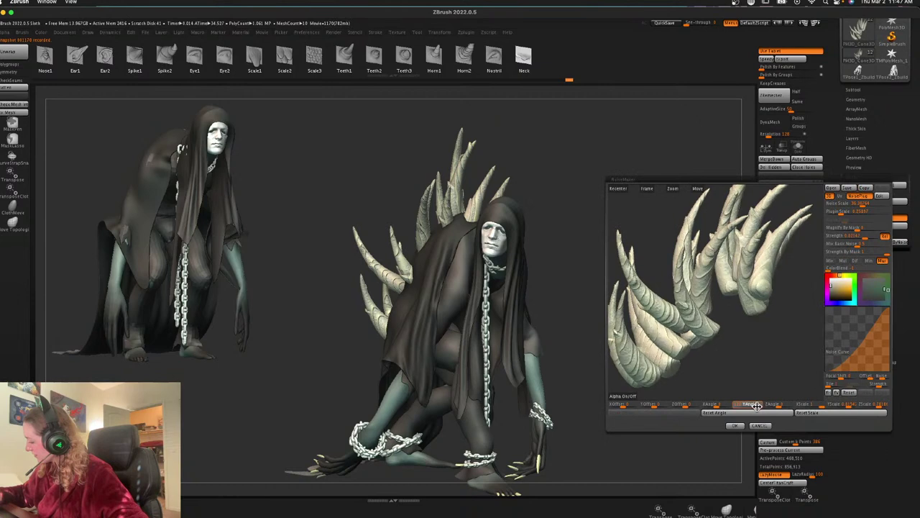
pyautogui.click(736, 425)
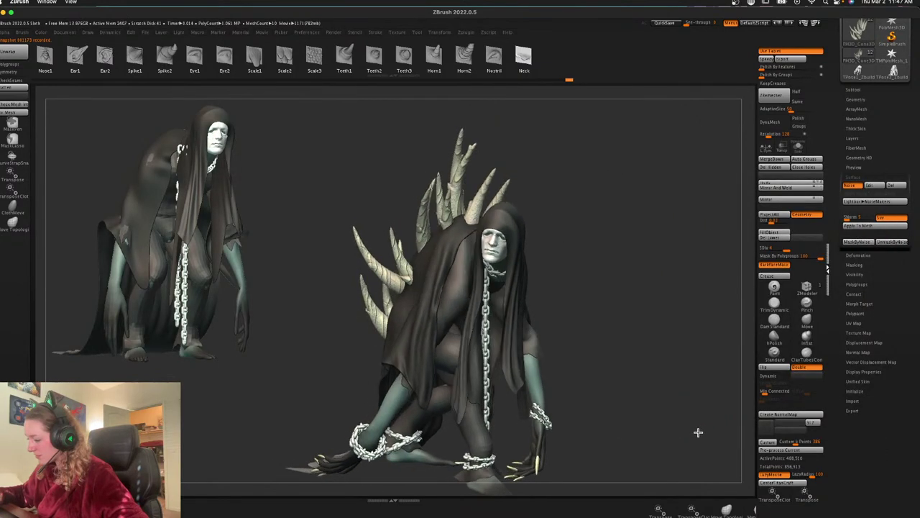
# Refine the noise with an X scale of about 0.98, a Z scale of about 0.56 and a larger Z angle
pyautogui.click(871, 186)
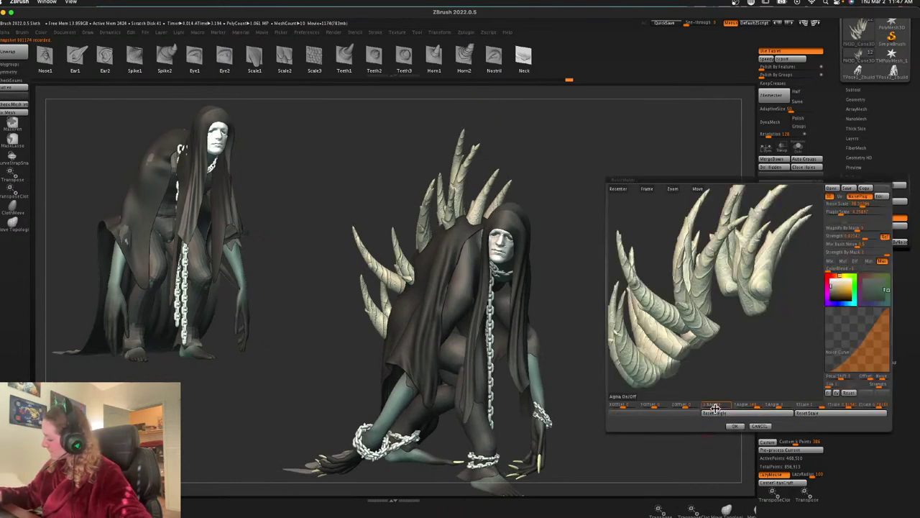
pyautogui.moveTo(686, 405); pyautogui.dragTo(685, 405)
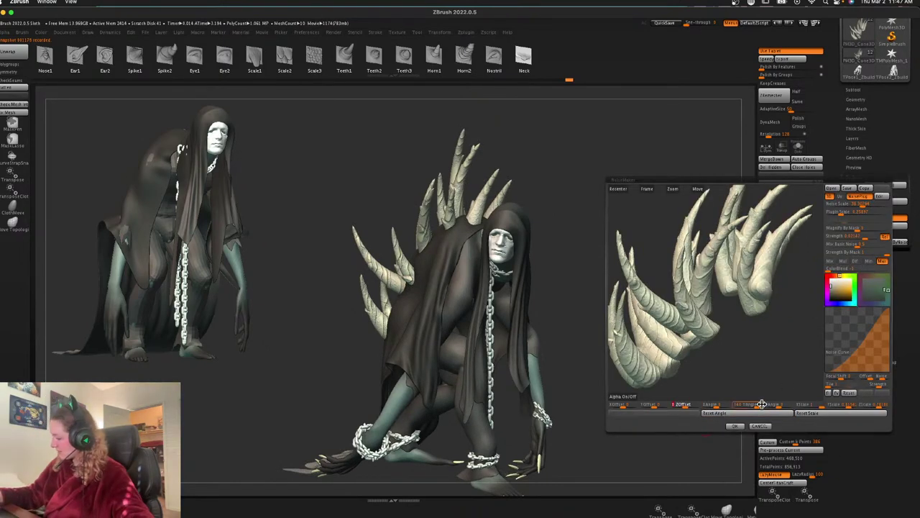
pyautogui.moveTo(850, 405); pyautogui.dragTo(821, 406)
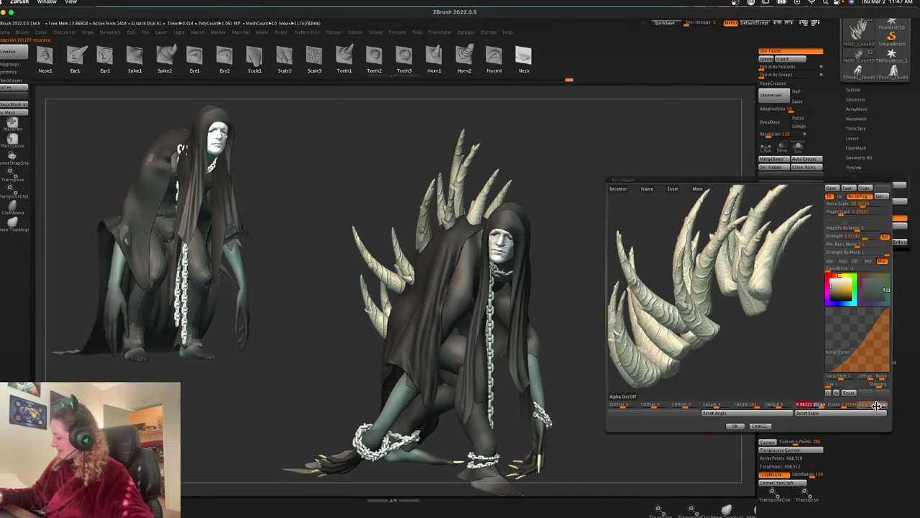
pyautogui.moveTo(877, 405); pyautogui.dragTo(855, 405)
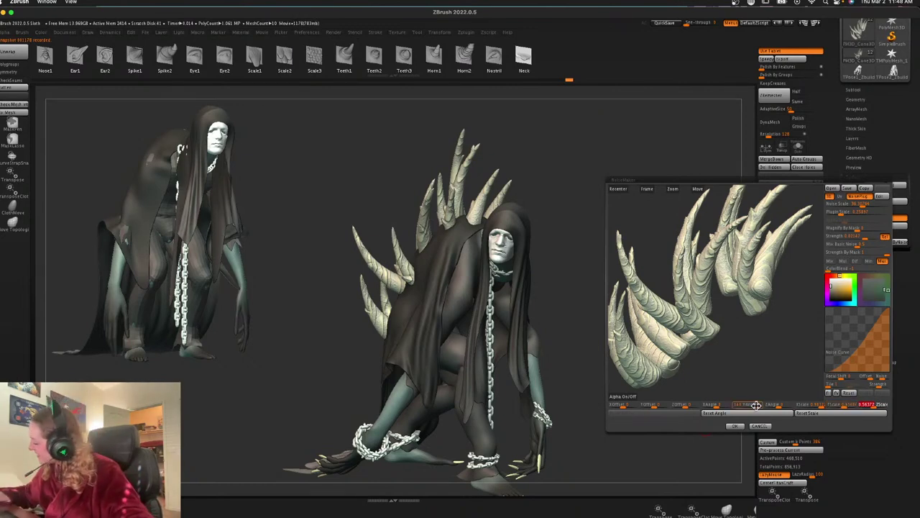
pyautogui.moveTo(756, 405); pyautogui.dragTo(781, 405)
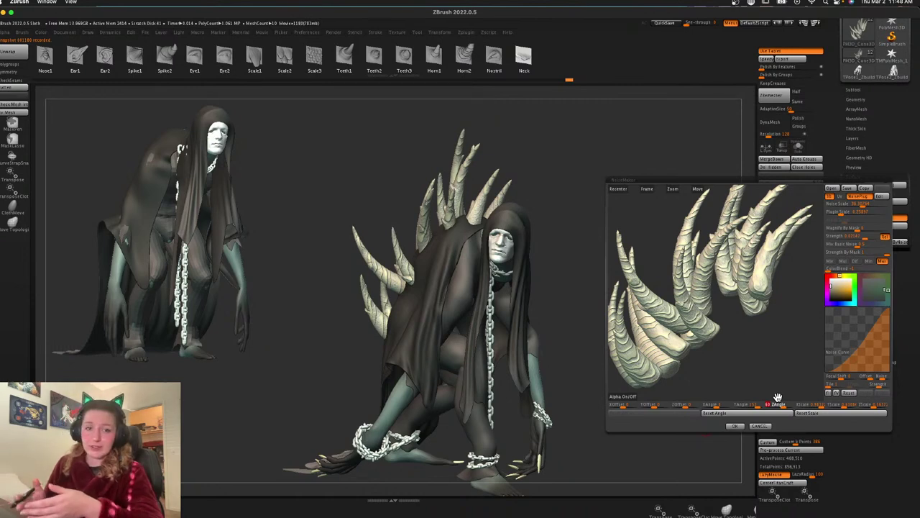
pyautogui.click(735, 425)
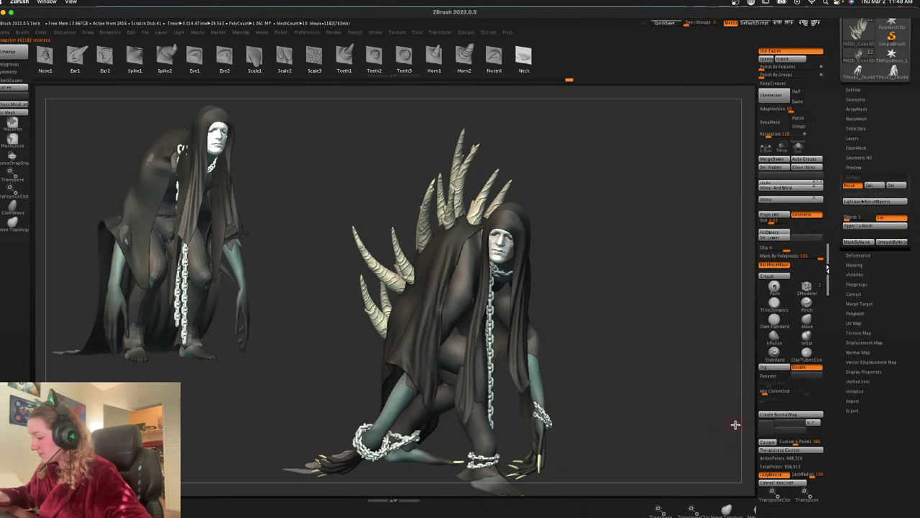
# Apply the surface noise to the spikes' mesh and check the result on the whole figure
pyautogui.click(866, 228)
pyautogui.moveTo(645, 329)
pyautogui.mouseDown()
pyautogui.moveTo(661, 332)
pyautogui.moveTo(645, 314)
pyautogui.mouseUp()
pyautogui.hotkey('shift', 'f')
pyautogui.hotkey('shift', 'f')
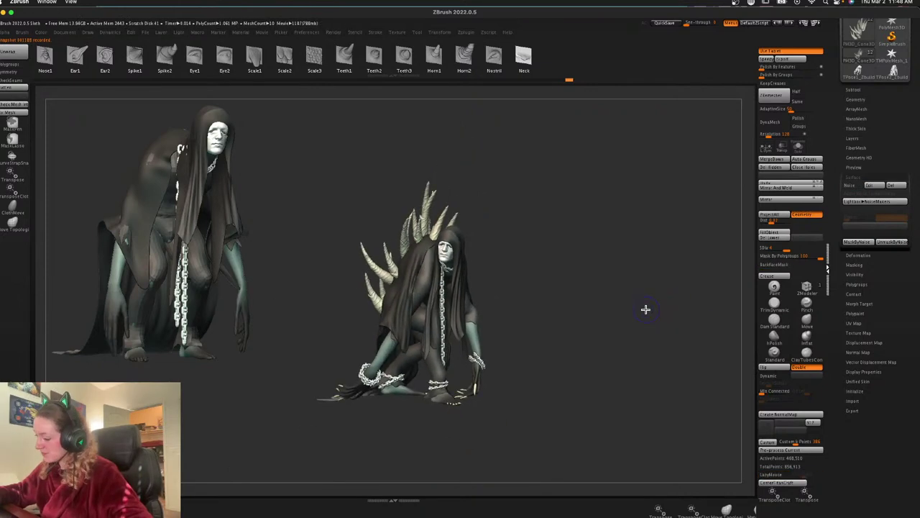
pyautogui.press('space')
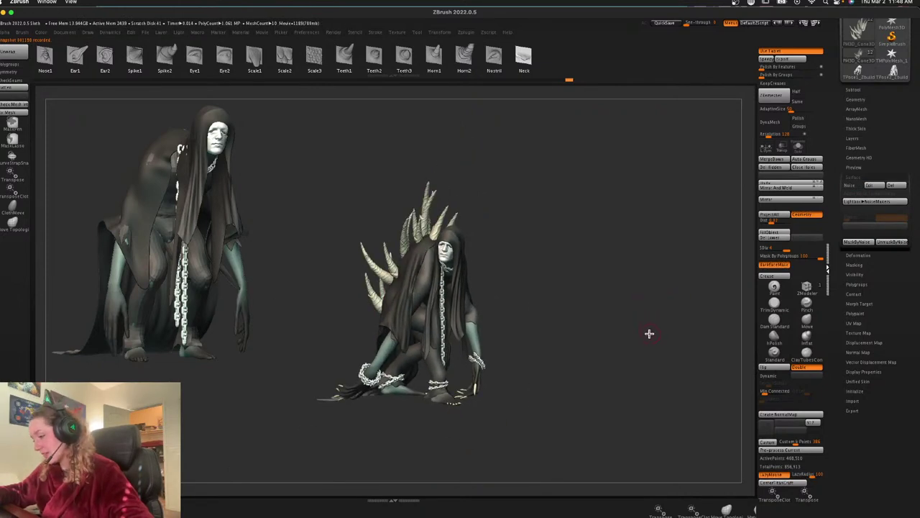
# Make the Extract1 subtool active with the figure's head and textured spikes in close view
pyautogui.keyDown('alt'); pyautogui.moveTo(651, 365); pyautogui.dragTo(656, 425); pyautogui.keyUp('alt')
pyautogui.keyDown('alt'); pyautogui.click(568, 224); pyautogui.keyUp('alt')
pyautogui.keyDown('alt'); pyautogui.moveTo(629, 249); pyautogui.dragTo(719, 166); pyautogui.keyUp('alt')
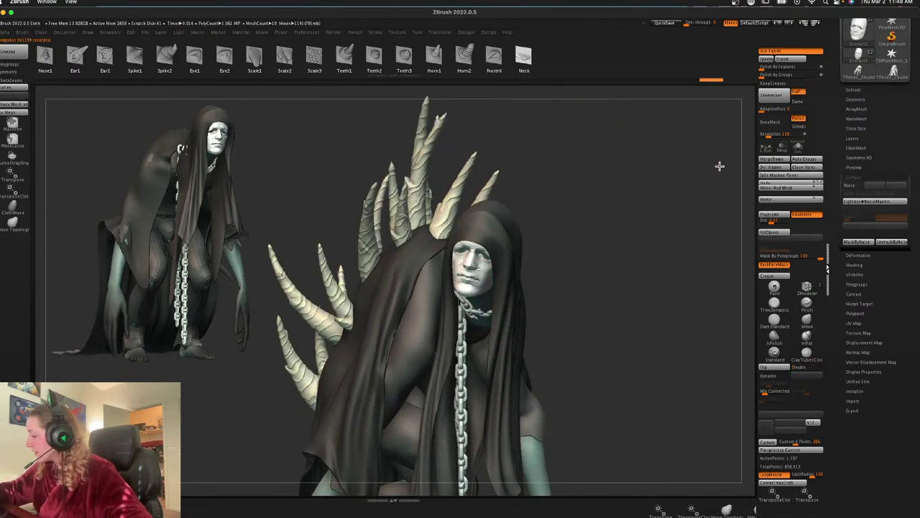
# Isolate the face mask and the body mesh beneath it in turn to compare their faces
pyautogui.click(798, 148)
pyautogui.moveTo(656, 247); pyautogui.dragTo(655, 282)
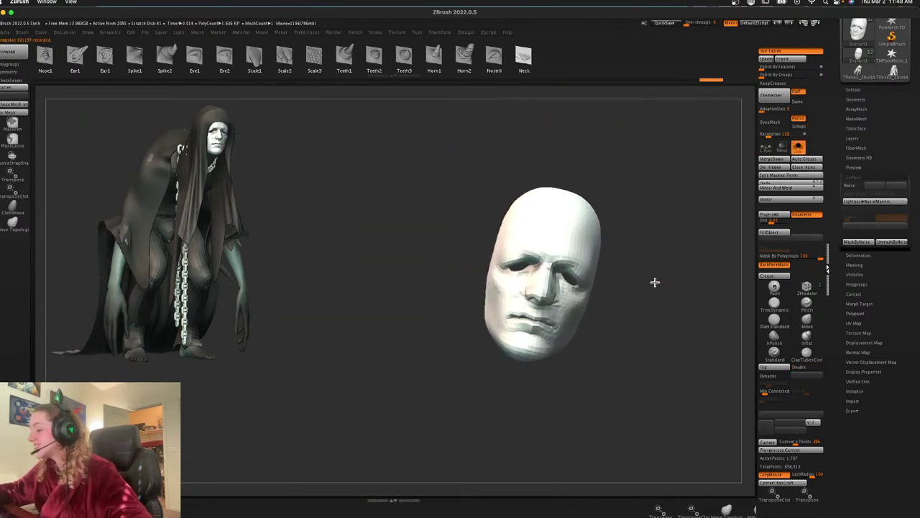
pyautogui.click(798, 148)
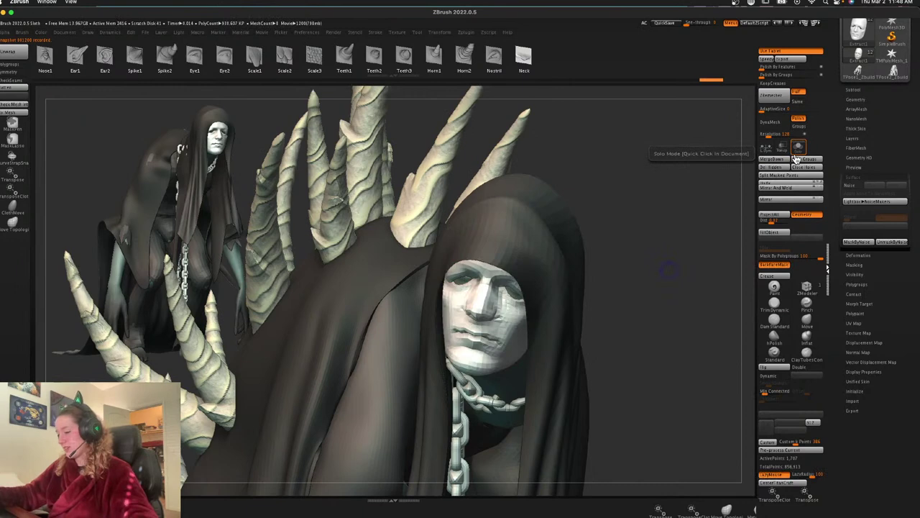
pyautogui.keyDown('alt'); pyautogui.click(509, 409); pyautogui.keyUp('alt')
pyautogui.click(798, 149)
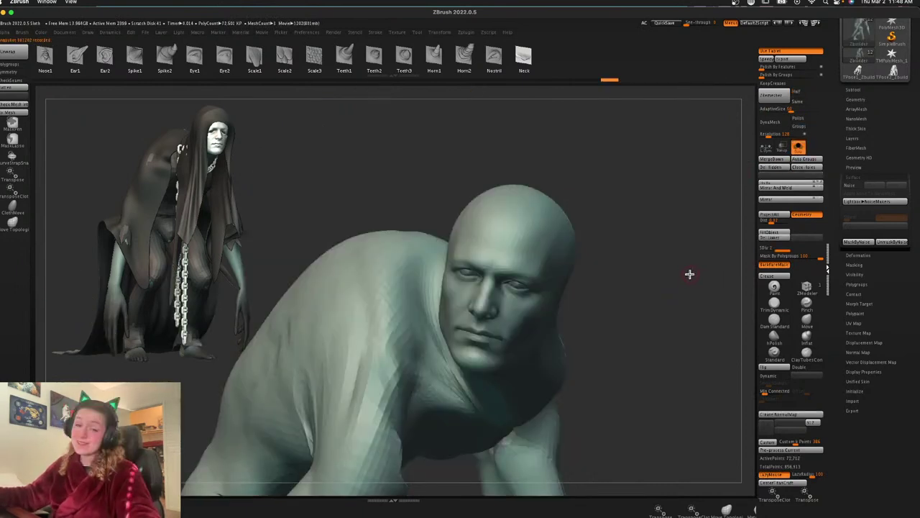
pyautogui.click(798, 150)
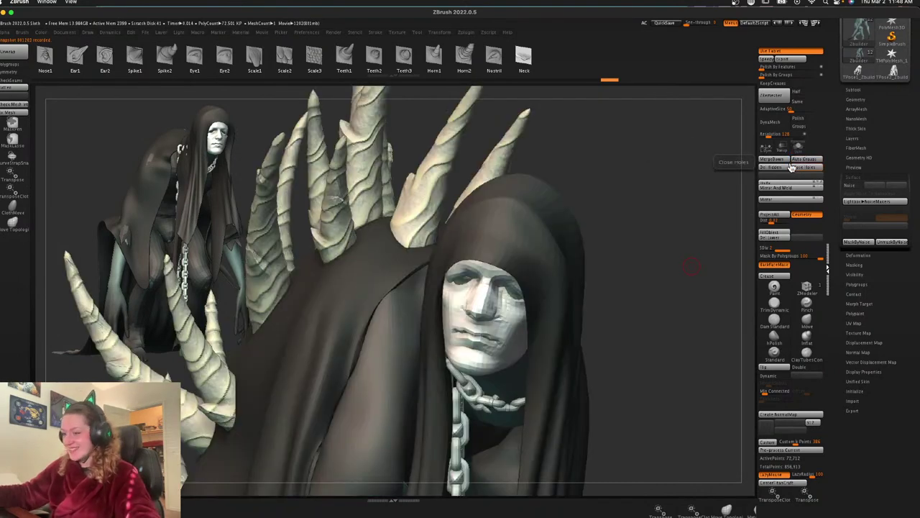
# Isolate the face mask, inspect its wireframe and subdivide it up to level 4
pyautogui.click(795, 152)
pyautogui.hotkey('shift', 'f')
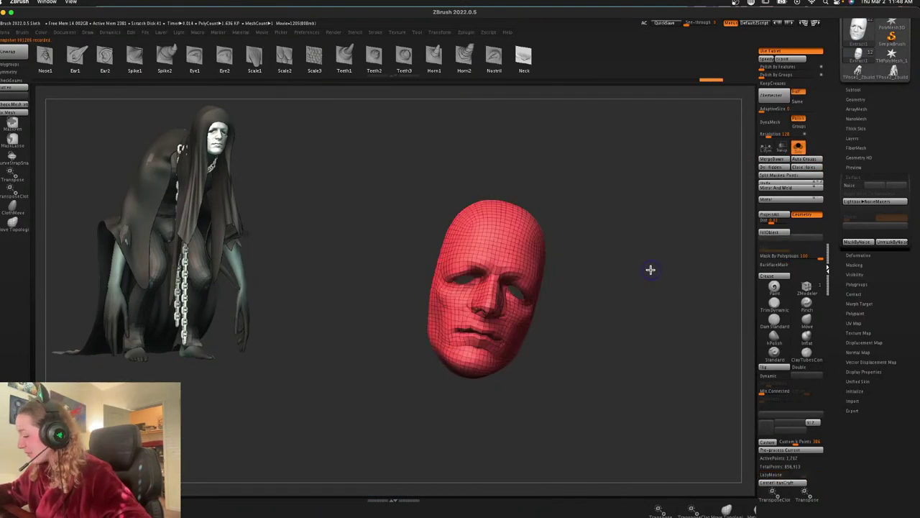
pyautogui.hotkey('ctrl', 'd')
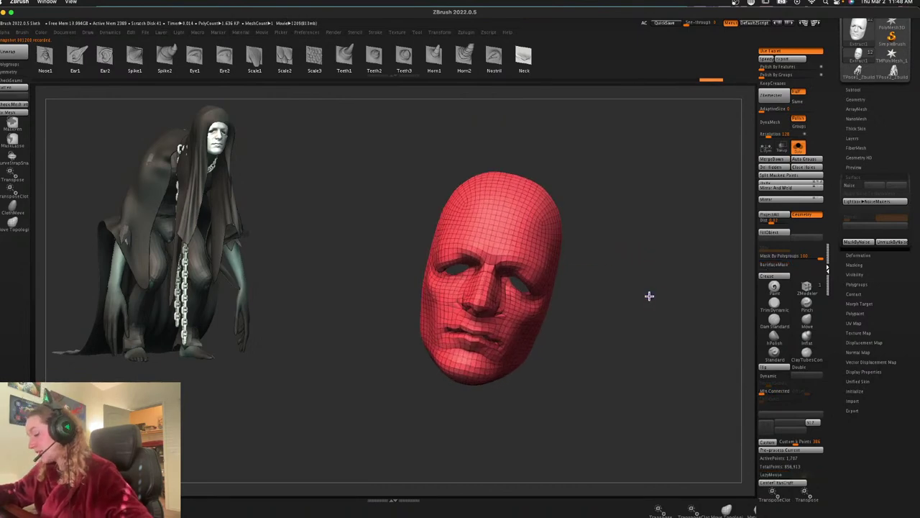
pyautogui.hotkey('shift', 'f')
pyautogui.hotkey('ctrl', 'd')
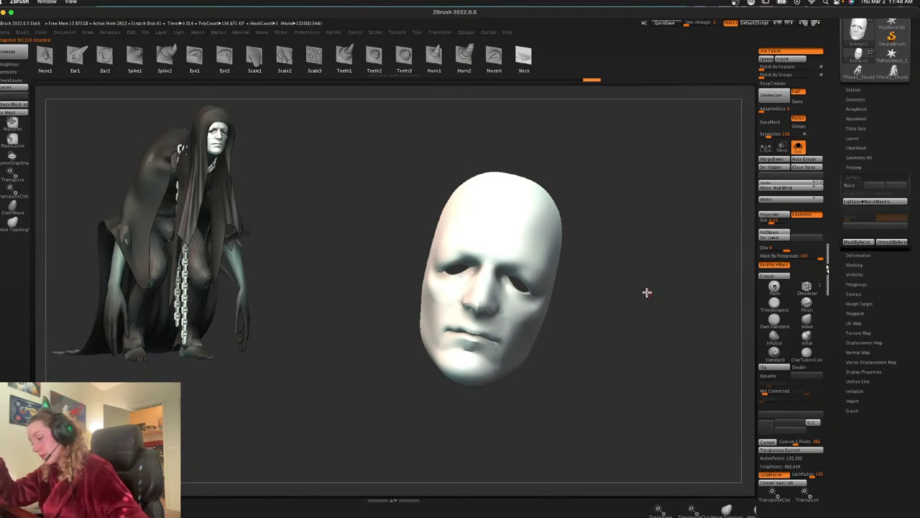
# Compare the mask's lowest and highest subdivision levels, both isolated and within the full figure
pyautogui.hotkey('shift', 'd')
pyautogui.hotkey('shift', 'd')
pyautogui.hotkey('shift', 'd')
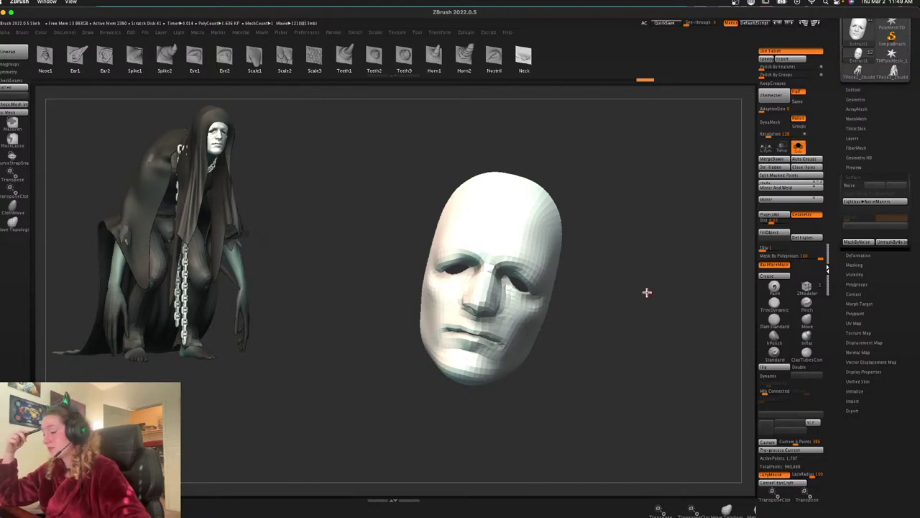
pyautogui.press('d')
pyautogui.press('d')
pyautogui.press('d')
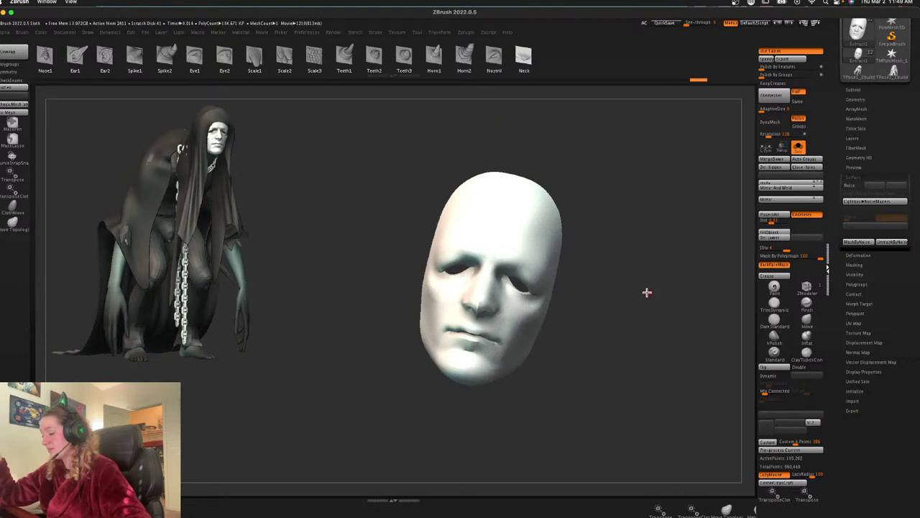
pyautogui.click(799, 150)
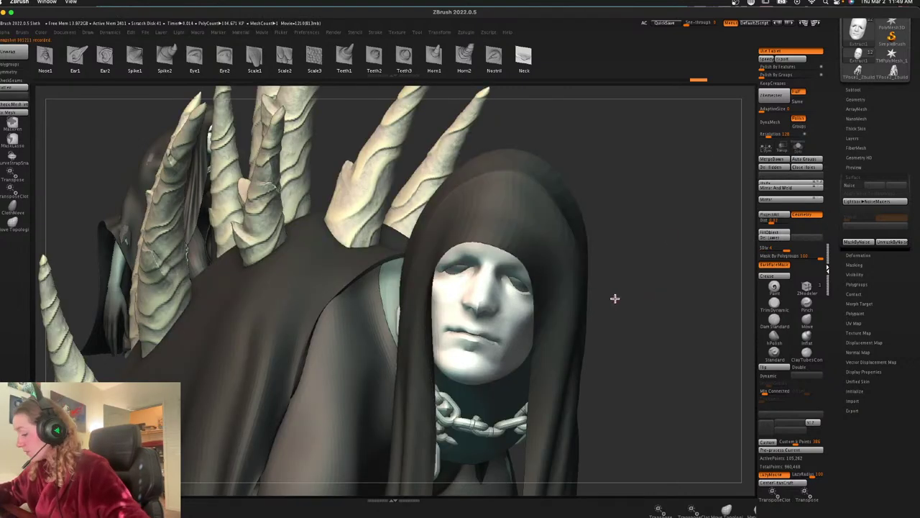
pyautogui.hotkey('shift', 'f')
pyautogui.hotkey('shift', 'f')
pyautogui.click(798, 148)
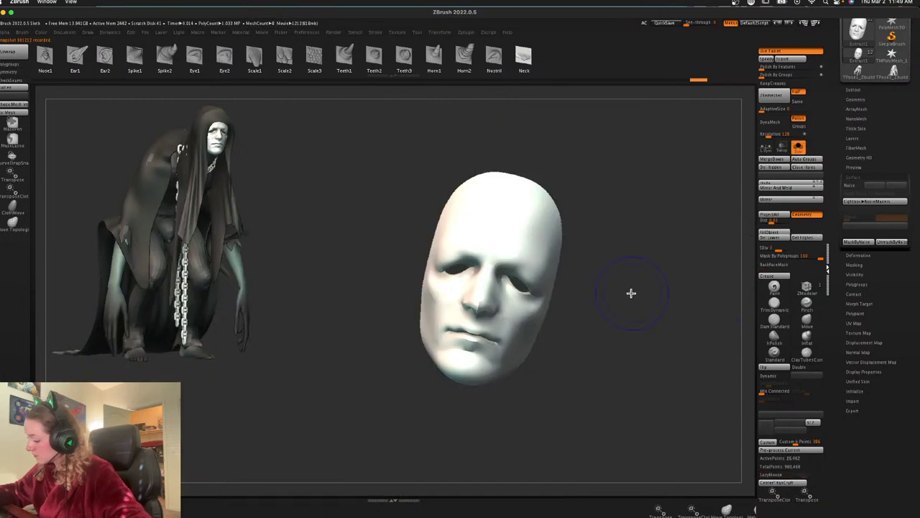
pyautogui.hotkey('shift', 'd')
pyautogui.hotkey('shift', 'd')
pyautogui.hotkey('shift', 'd')
pyautogui.press('space')
pyautogui.click(799, 148)
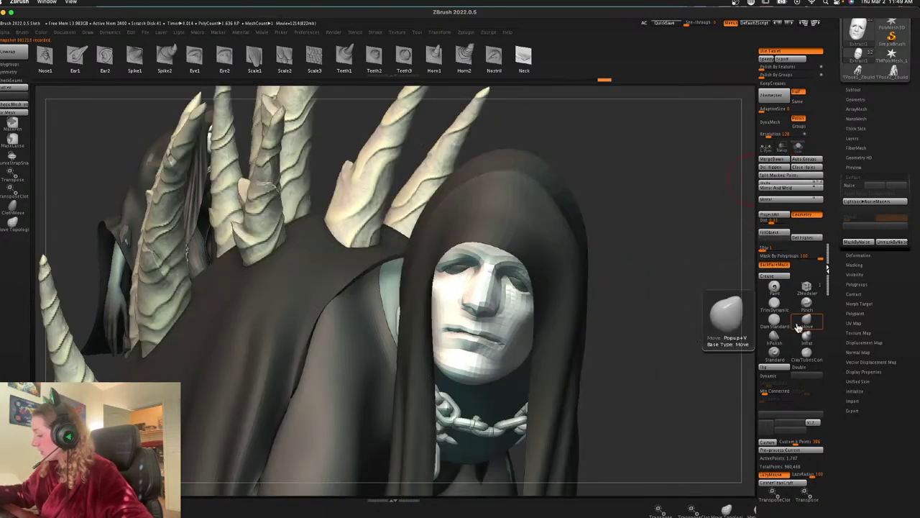
# Try reshaping the mask's nose with the Move brush at subdivision level 4 and at a lower level, and undo the change
pyautogui.press('d')
pyautogui.press('d')
pyautogui.press('d')
pyautogui.click(807, 321)
pyautogui.press('space')
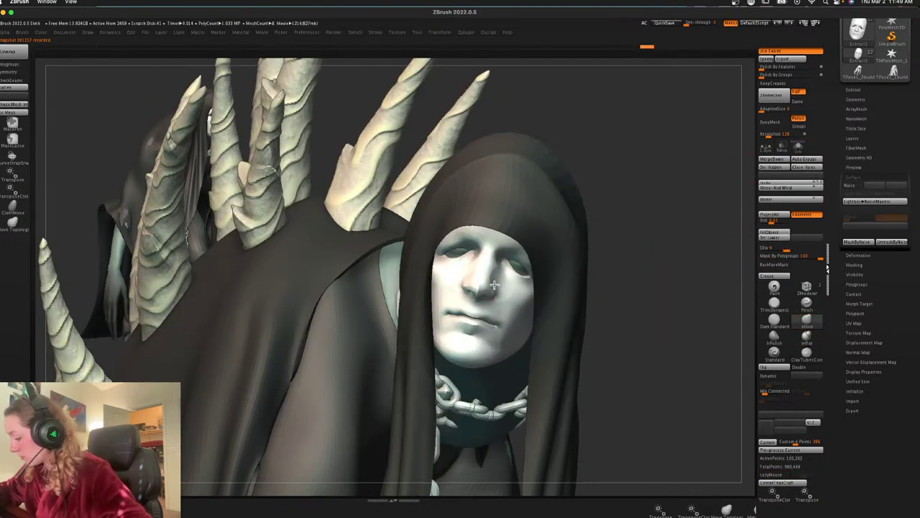
pyautogui.press('space')
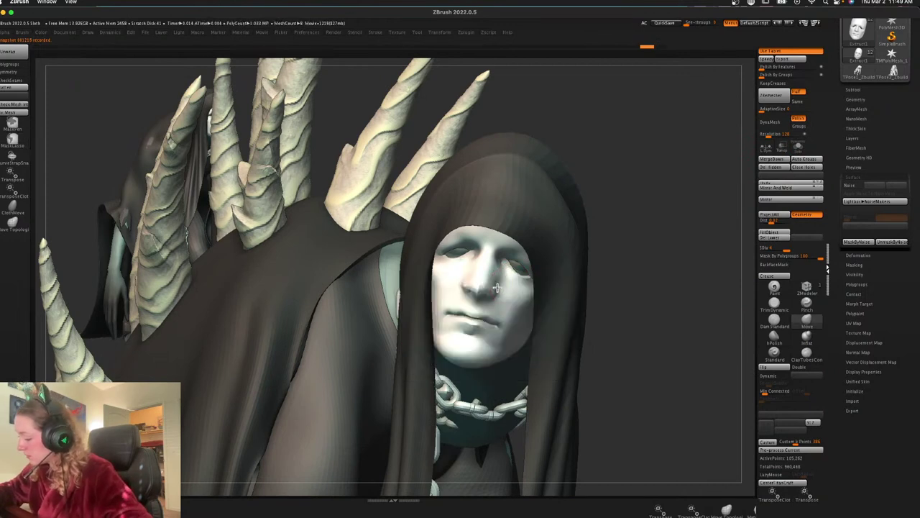
pyautogui.moveTo(503, 287); pyautogui.dragTo(499, 284)
pyautogui.press('space')
pyautogui.hotkey('shift', 'd')
pyautogui.hotkey('ctrl', 'shift', 'z')
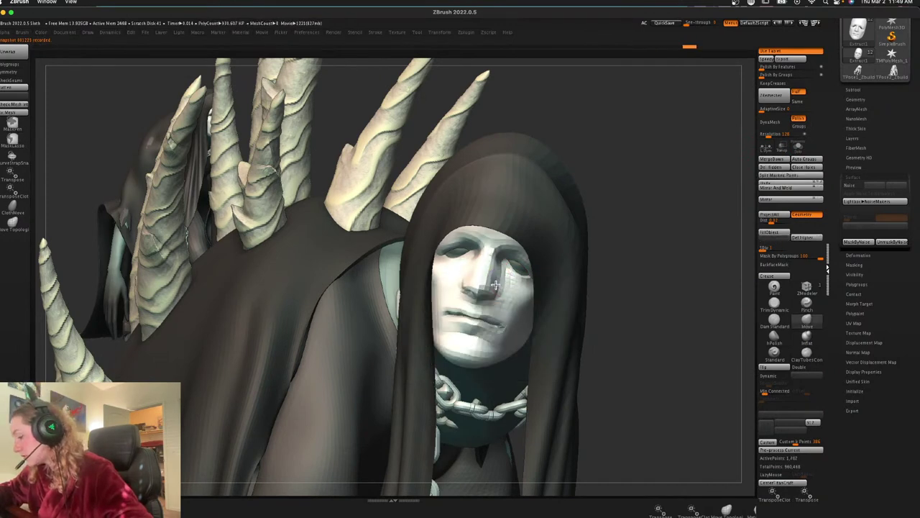
pyautogui.hotkey('ctrl', 'z')
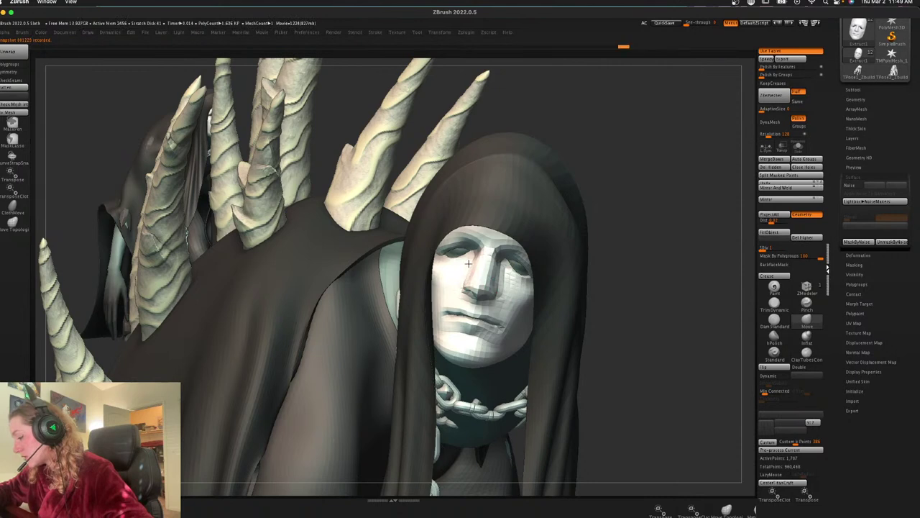
# Adjust the side of the mask's nose with the Move brush at the lowest subdivision level
pyautogui.moveTo(499, 273)
pyautogui.mouseDown()
pyautogui.moveTo(498, 281)
pyautogui.moveTo(472, 269)
pyautogui.mouseUp()
pyautogui.moveTo(619, 306); pyautogui.dragTo(649, 247)
pyautogui.hotkey('shift', 'f')
pyautogui.hotkey('shift', 'f')
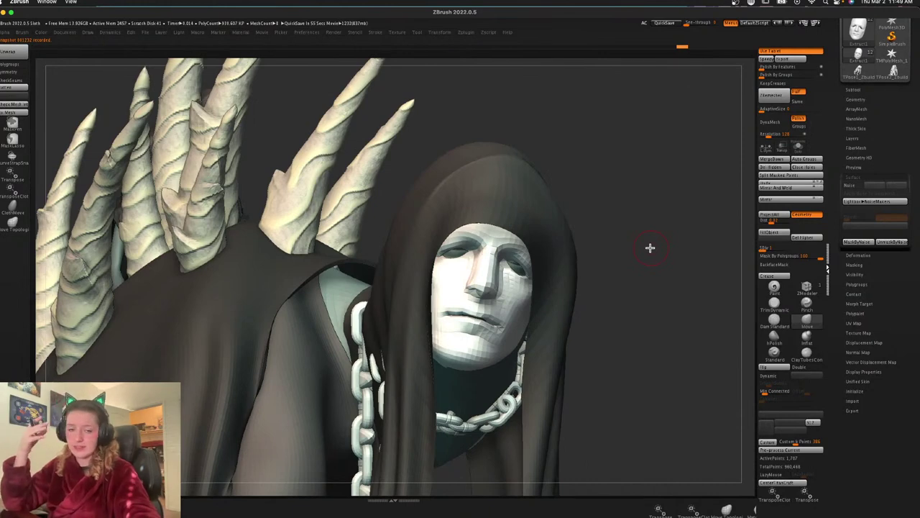
# Isolate the face mask in close view with its wireframe displayed and activate the ZModeler brush
pyautogui.click(798, 147)
pyautogui.keyDown('ctrl'); pyautogui.moveTo(657, 263); pyautogui.dragTo(657, 287, button='right'); pyautogui.keyUp('ctrl')
pyautogui.rightClick(657, 286)
pyautogui.hotkey('shift', 'f')
pyautogui.moveTo(657, 287); pyautogui.dragTo(661, 287)
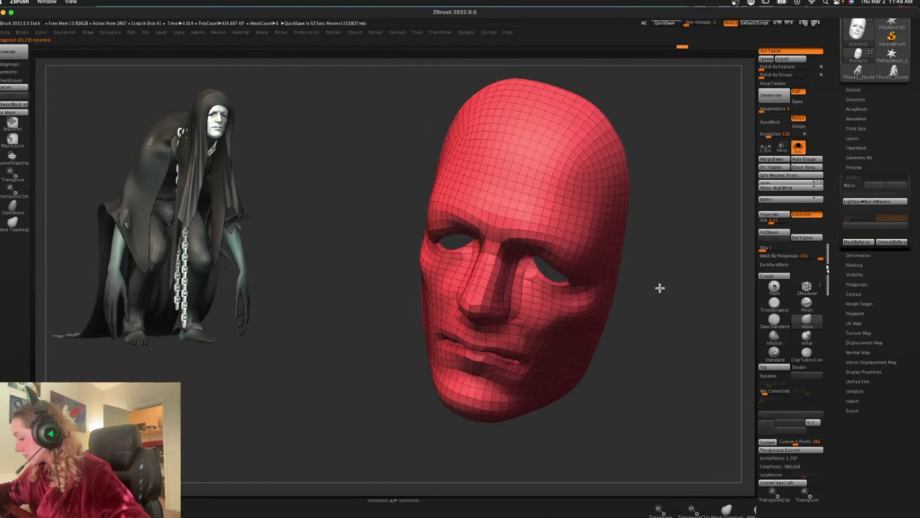
pyautogui.click(806, 287)
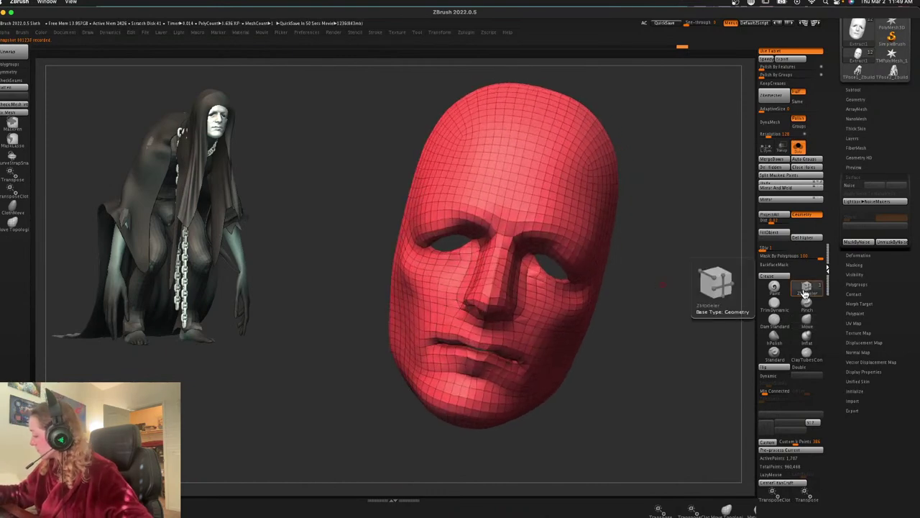
pyautogui.hotkey('shift', 'f')
pyautogui.hotkey('shift', 'f')
pyautogui.hotkey('shift', 'f')
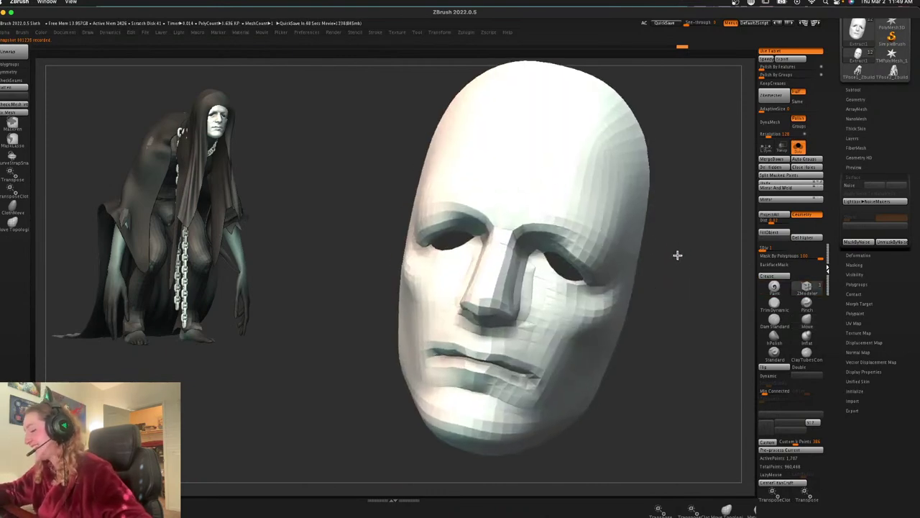
pyautogui.hotkey('shift', 'f')
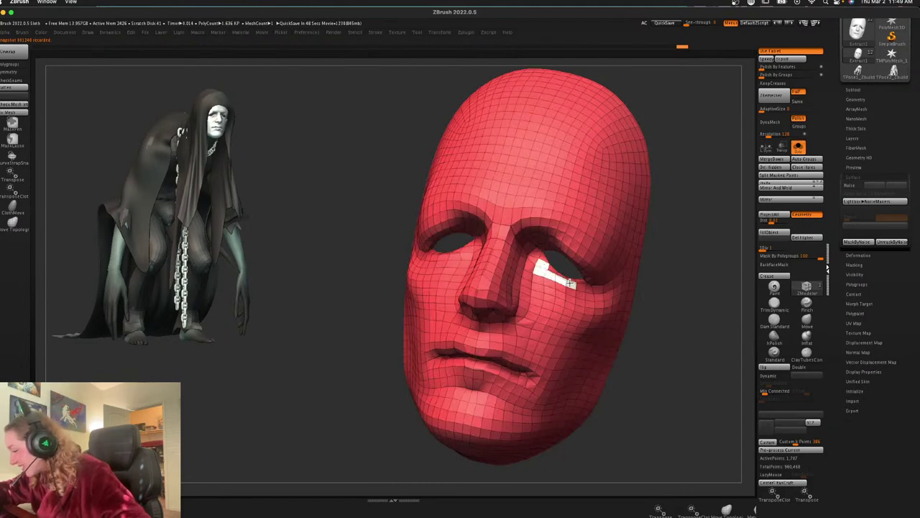
# Mark the strip of polygons along both lower eyelids as a temporary polygroup, undoing the stray marking
pyautogui.keyDown('alt'); pyautogui.moveTo(569, 283); pyautogui.dragTo(579, 285); pyautogui.keyUp('alt')
pyautogui.hotkey('ctrl', 'z')
pyautogui.moveTo(708, 237); pyautogui.dragTo(635, 261)
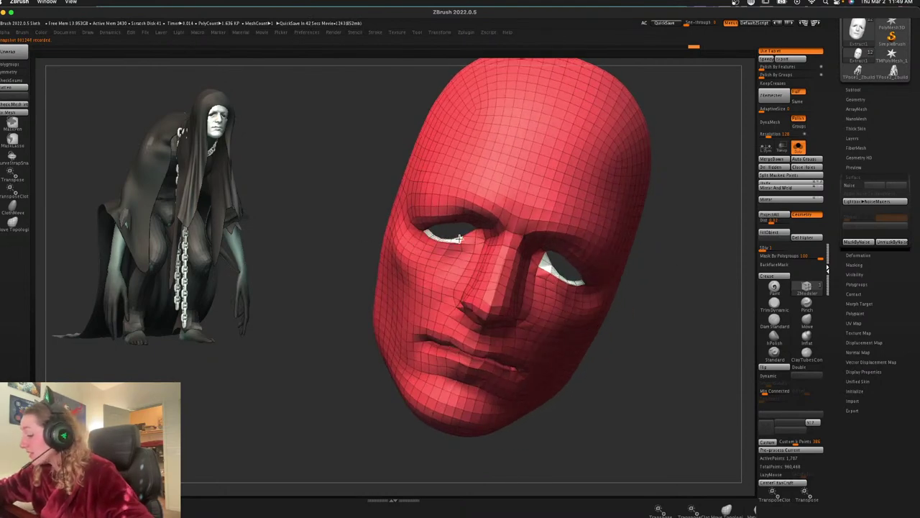
pyautogui.moveTo(692, 247); pyautogui.dragTo(547, 249)
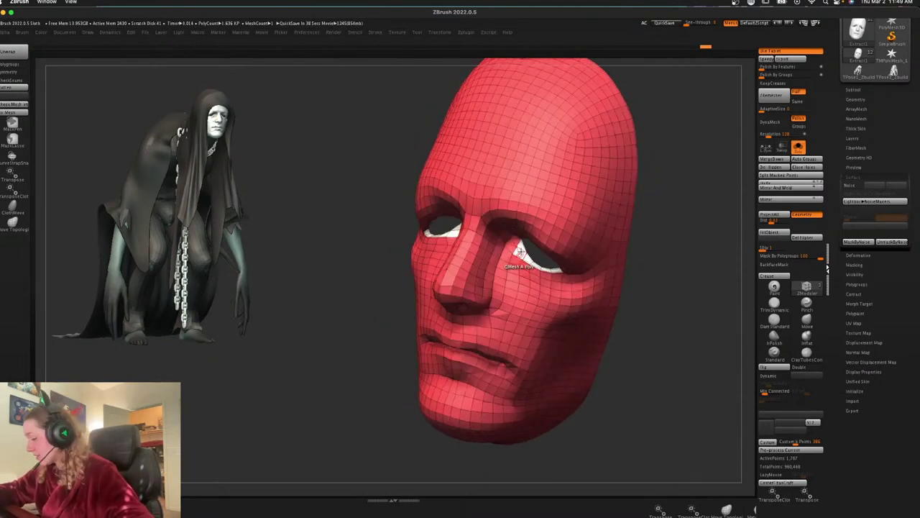
# Delete the mask's higher subdivision levels so that its polygons can be modelled
pyautogui.hotkey('shift', 'f')
pyautogui.hotkey('shift', 'f')
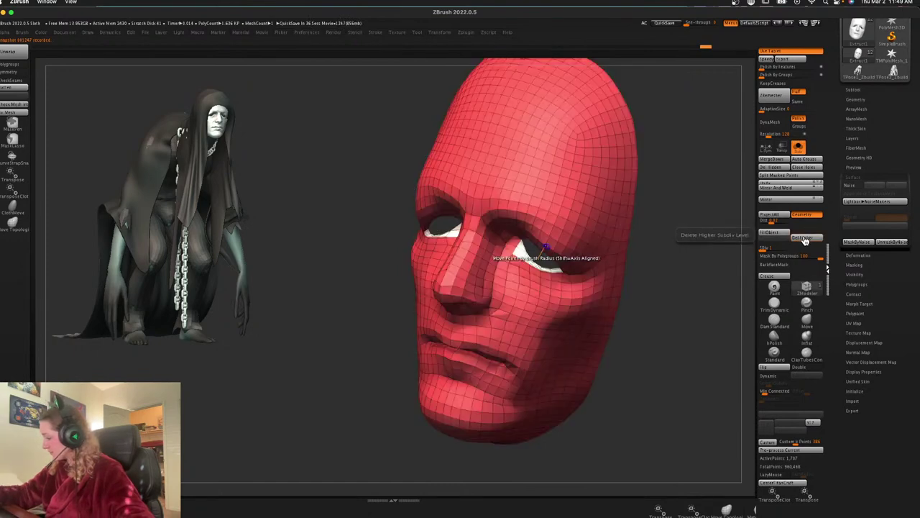
pyautogui.hotkey('shift', 'f')
pyautogui.hotkey('shift', 'f')
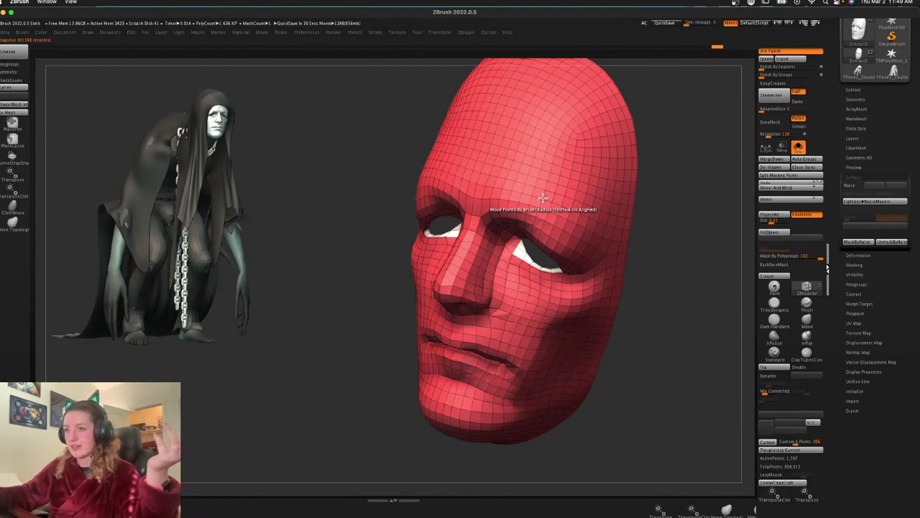
# Set the ZModeler polygon action to Extrude on Polygroup Island and extrude the marked lower eyelid strips
pyautogui.press('space')
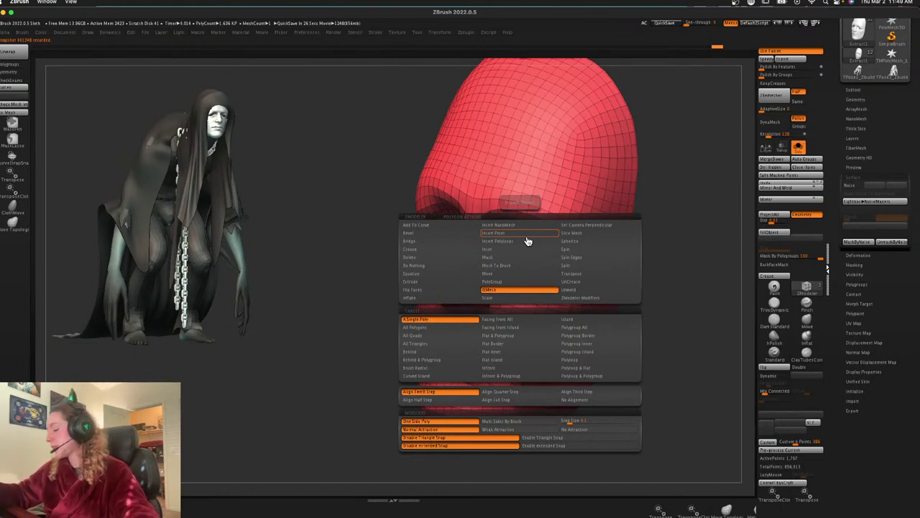
pyautogui.click(417, 281)
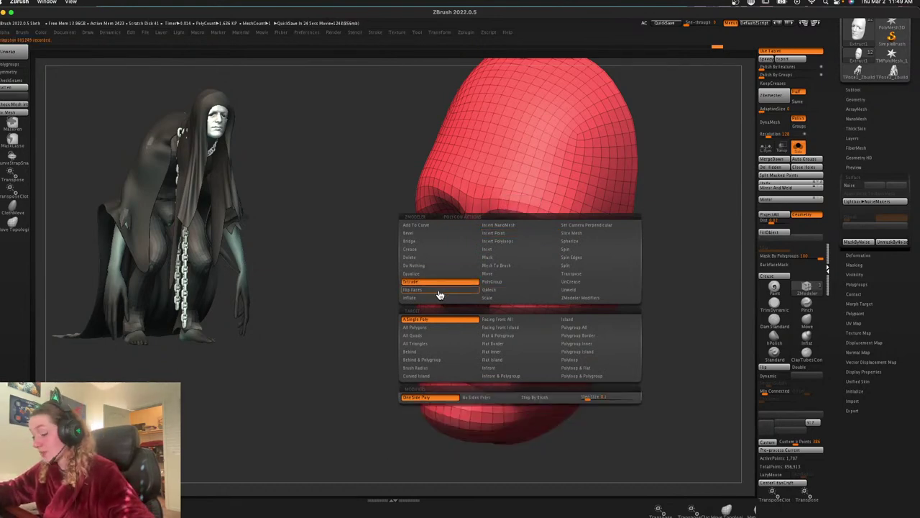
pyautogui.click(601, 352)
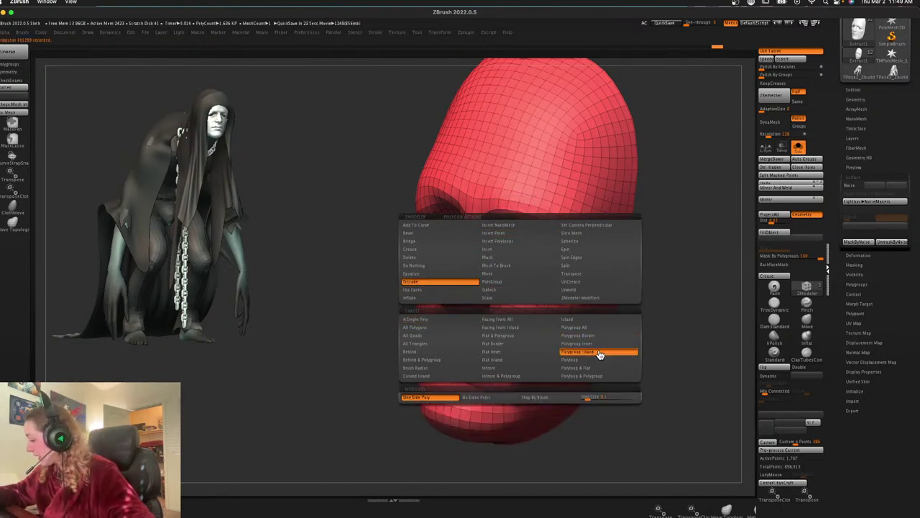
pyautogui.moveTo(529, 254); pyautogui.dragTo(524, 245)
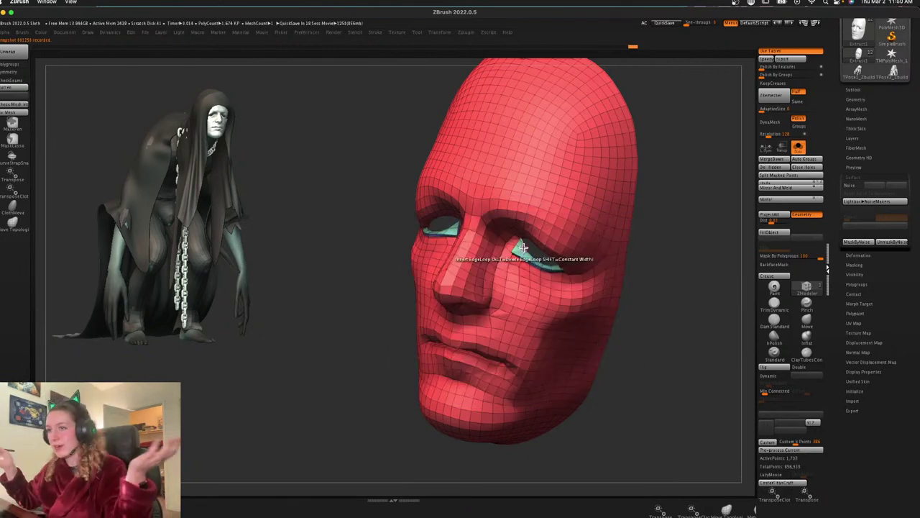
# Extrude the lower eyelid polygons further and check the lids with and without the wireframe
pyautogui.moveTo(698, 215); pyautogui.dragTo(538, 265)
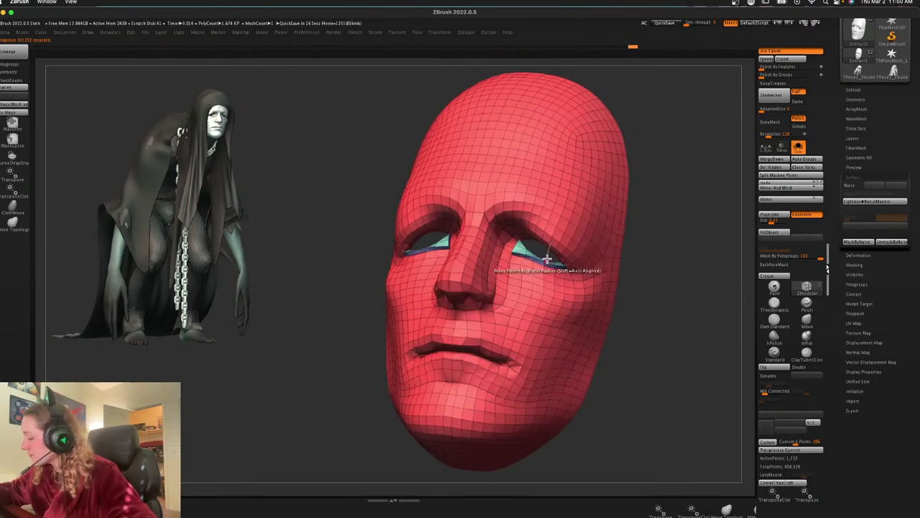
pyautogui.hotkey('shift', 'f')
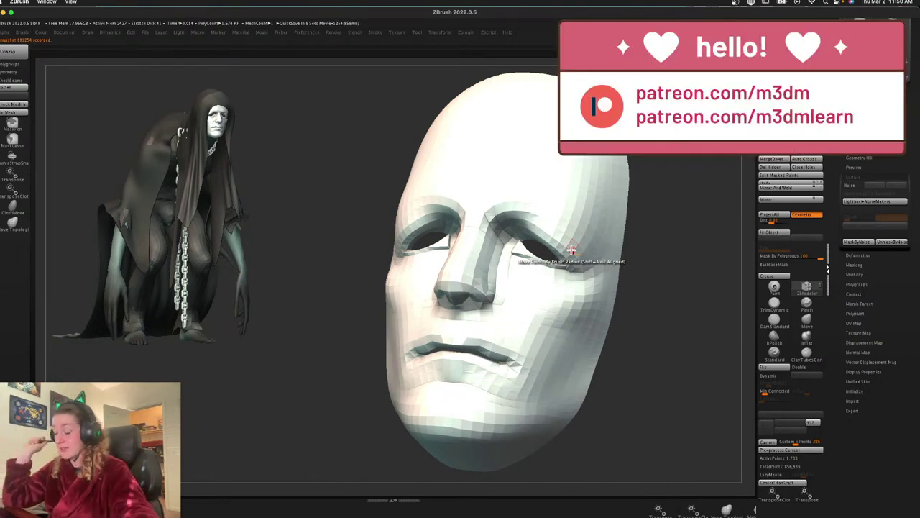
pyautogui.moveTo(693, 288); pyautogui.dragTo(677, 234)
pyautogui.hotkey('shift', 'f')
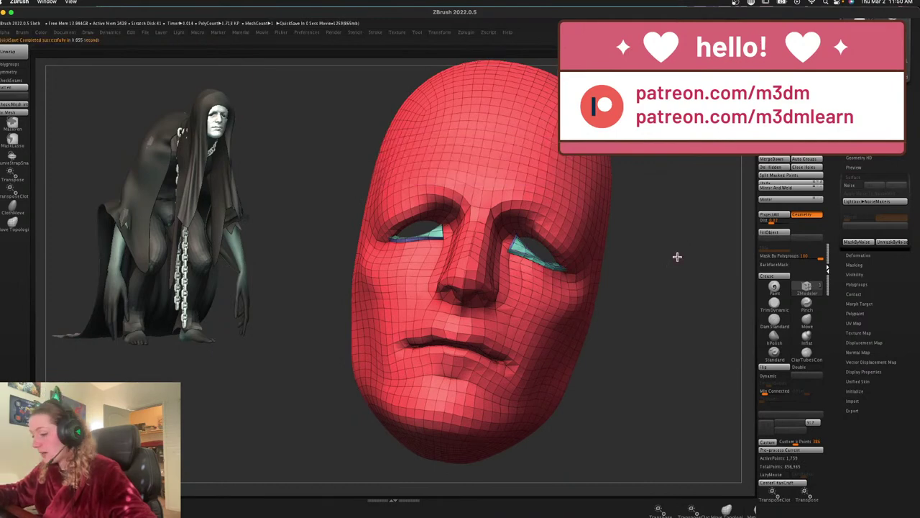
# Preview the extruded eyelids on a subdivided mask, and return to the base mesh with its wireframe shown
pyautogui.hotkey('ctrl', 'd')
pyautogui.hotkey('shift', 'f')
pyautogui.hotkey('ctrl', 'd')
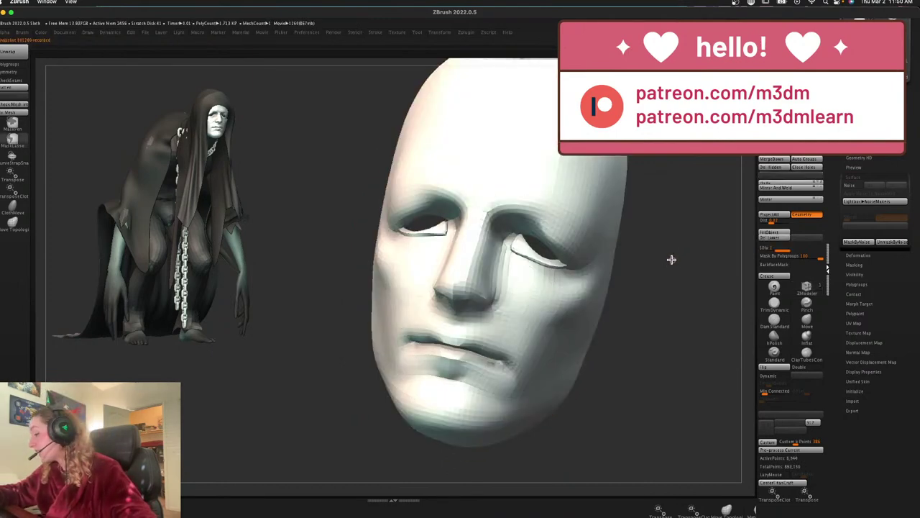
pyautogui.hotkey('shift', 'd')
pyautogui.hotkey('shift', 'f')
pyautogui.hotkey('shift', 'f')
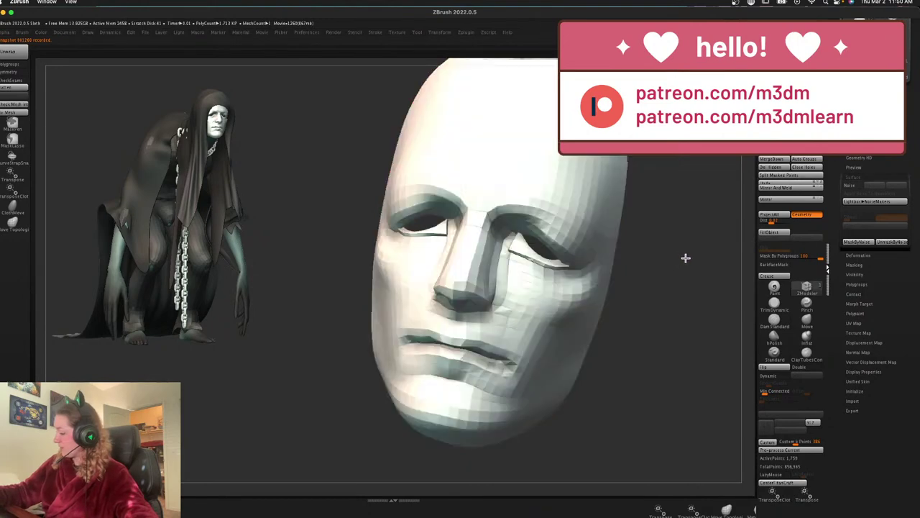
pyautogui.hotkey('shift', 'd')
pyautogui.hotkey('shift', 'f')
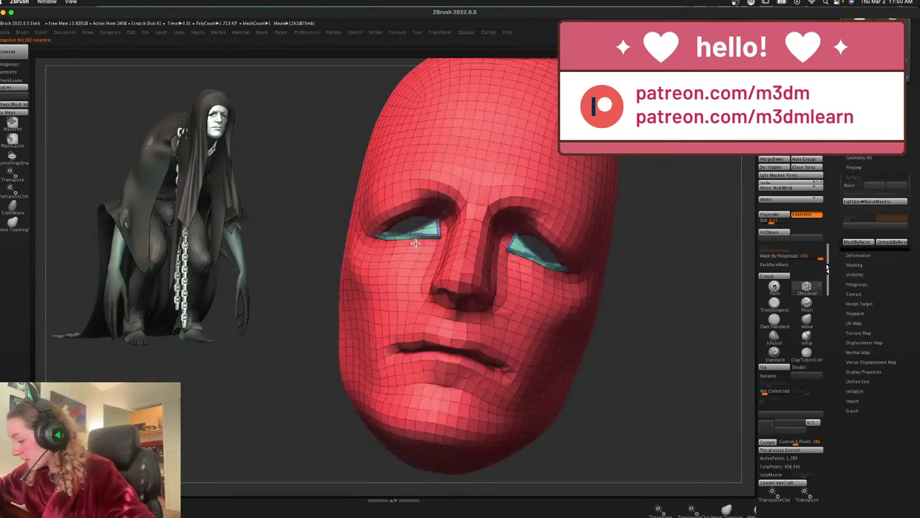
# Extrude the lower eyelid polygons once more and check both lids with and without the wireframe
pyautogui.click(415, 243)
pyautogui.hotkey('shift', 'f')
pyautogui.moveTo(706, 269); pyautogui.dragTo(678, 289)
pyautogui.hotkey('shift', 'f')
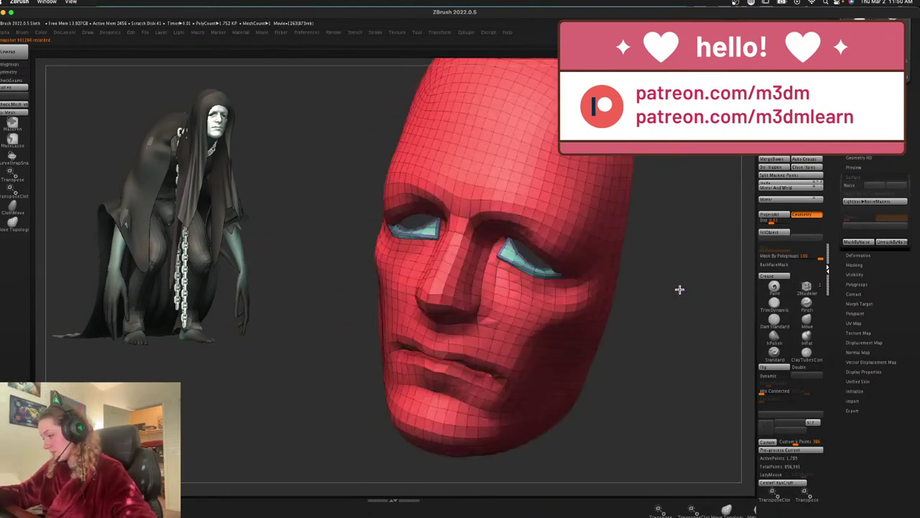
# Decline Dynamic Subdiv and subdivide the mask twice to preview the smoothed lower eyelids
pyautogui.hotkey('shift', 'f')
pyautogui.press('d')
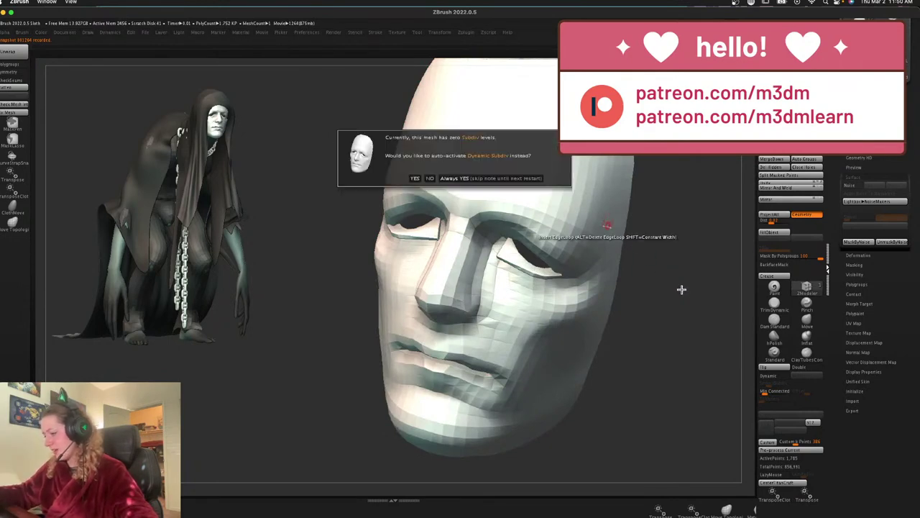
pyautogui.click(432, 177)
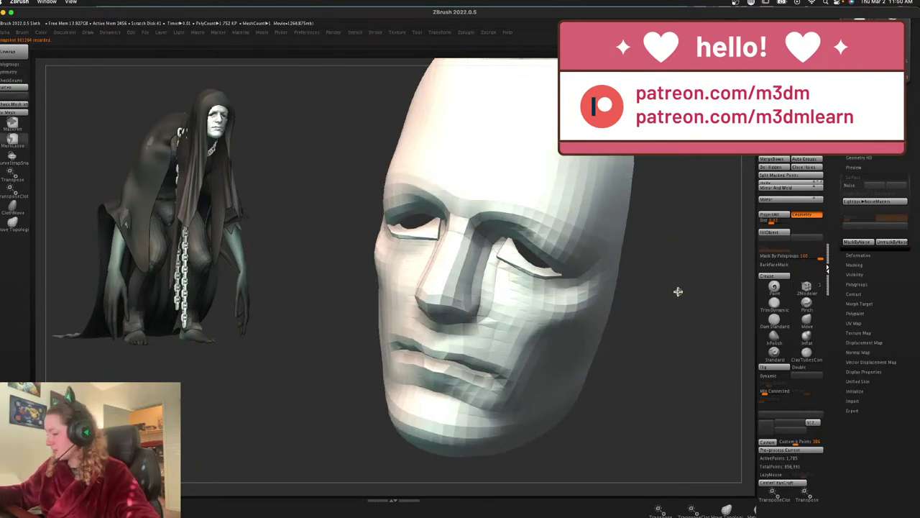
pyautogui.hotkey('ctrl', 'd')
pyautogui.hotkey('ctrl', 'd')
pyautogui.moveTo(679, 288); pyautogui.dragTo(679, 286)
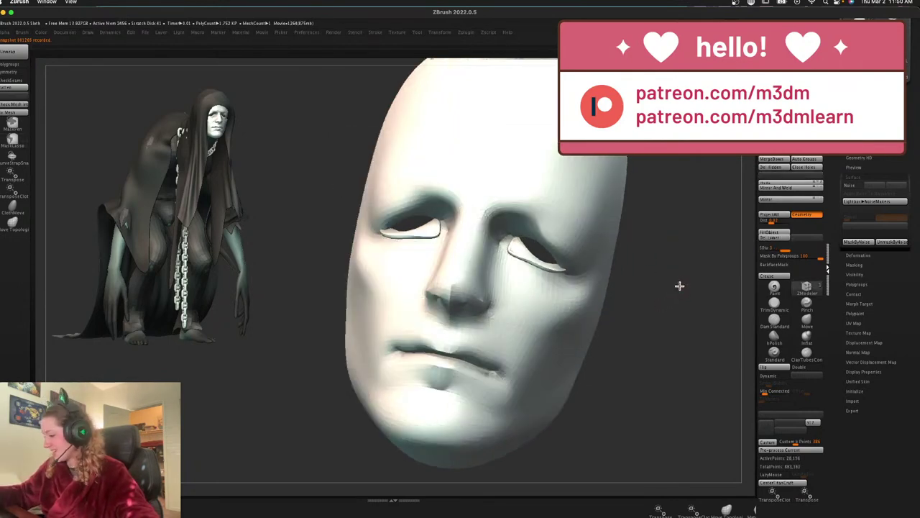
# Check the smoothed mask within the whole figure, isolate it again and return to its lowest subdivision level with the wireframe shown
pyautogui.click(792, 143)
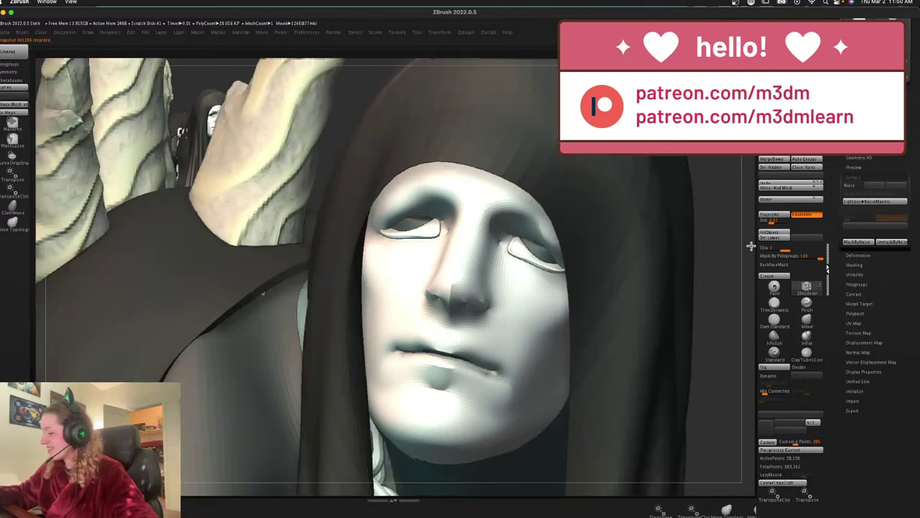
pyautogui.click(794, 142)
pyautogui.hotkey('shift', 'd')
pyautogui.hotkey('shift', 'f')
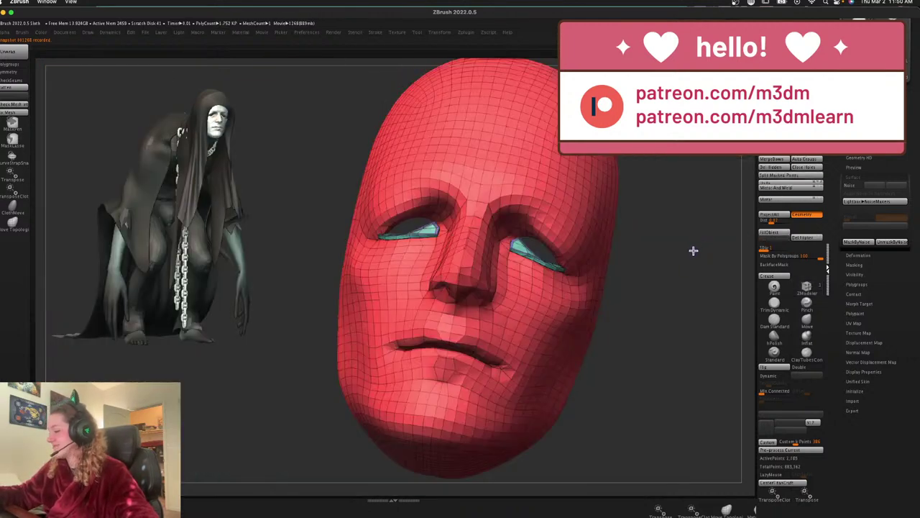
pyautogui.moveTo(692, 251); pyautogui.dragTo(684, 263)
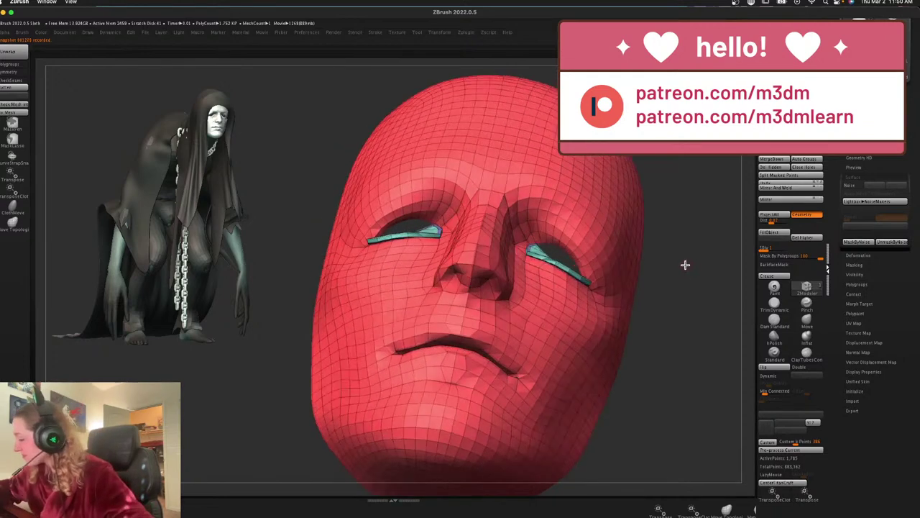
# Mark the upper eyelid polygons of both eyes, delete the mask's higher subdivision levels and extrude the marked strips
pyautogui.click(531, 239)
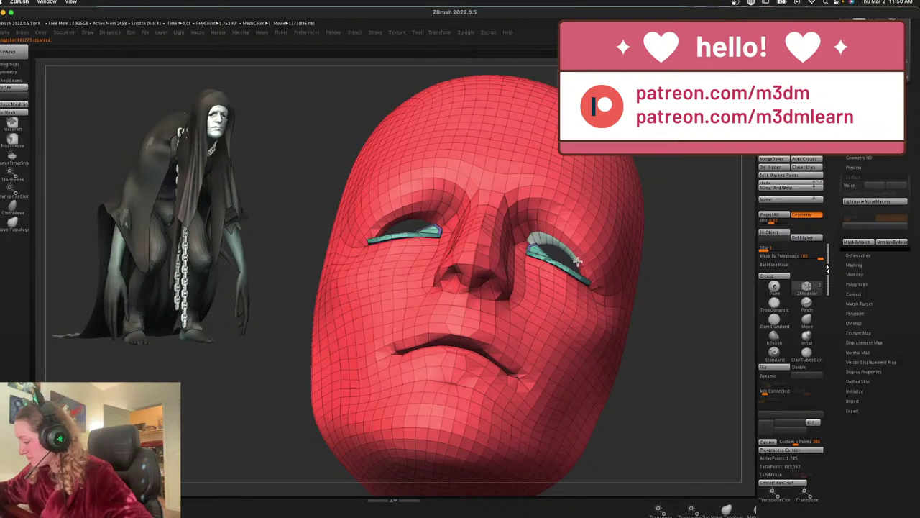
pyautogui.click(583, 269)
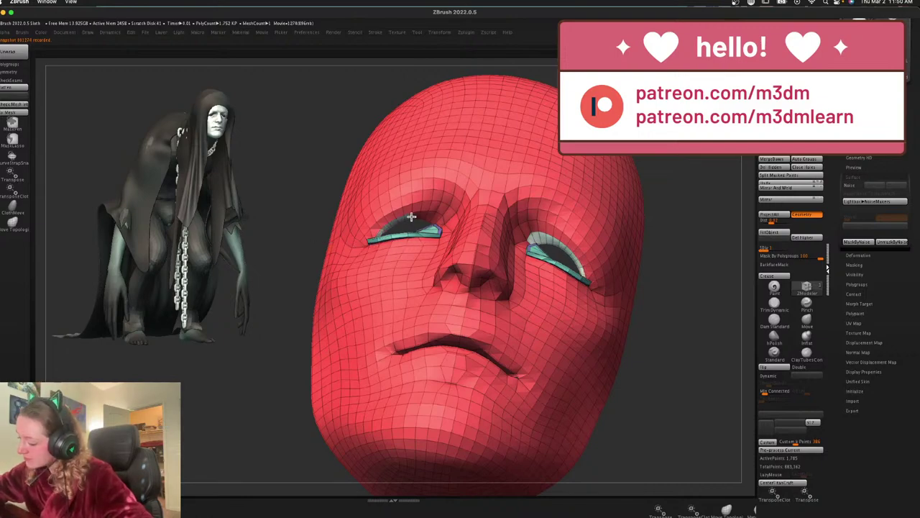
pyautogui.moveTo(681, 201)
pyautogui.mouseDown()
pyautogui.moveTo(703, 216)
pyautogui.moveTo(585, 233)
pyautogui.moveTo(677, 195)
pyautogui.mouseUp()
pyautogui.click(532, 245)
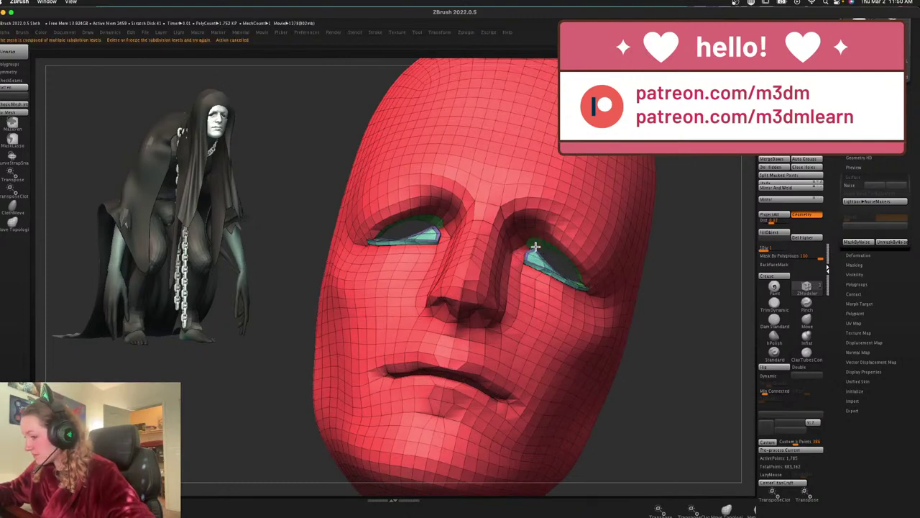
pyautogui.click(802, 239)
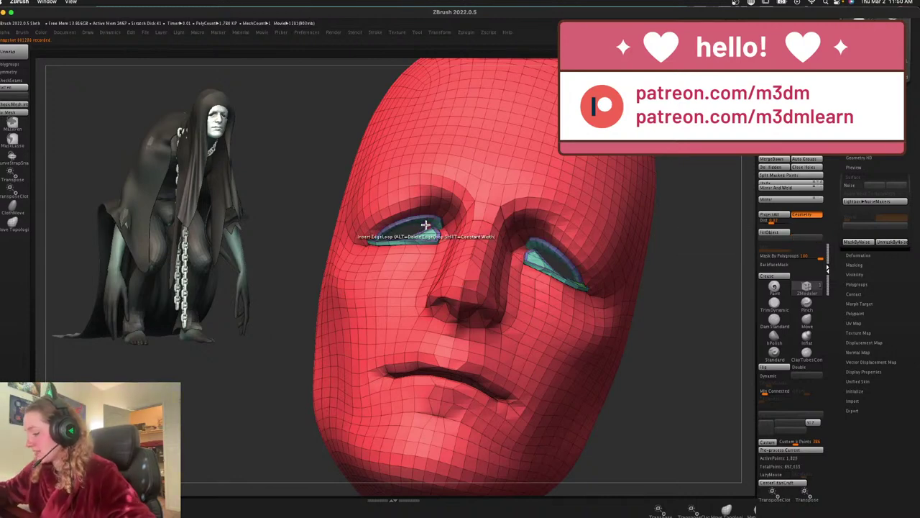
# Preview the extruded upper lids within the whole figure, with the wireframe hidden and the mask subdivided
pyautogui.hotkey('shift', 'f')
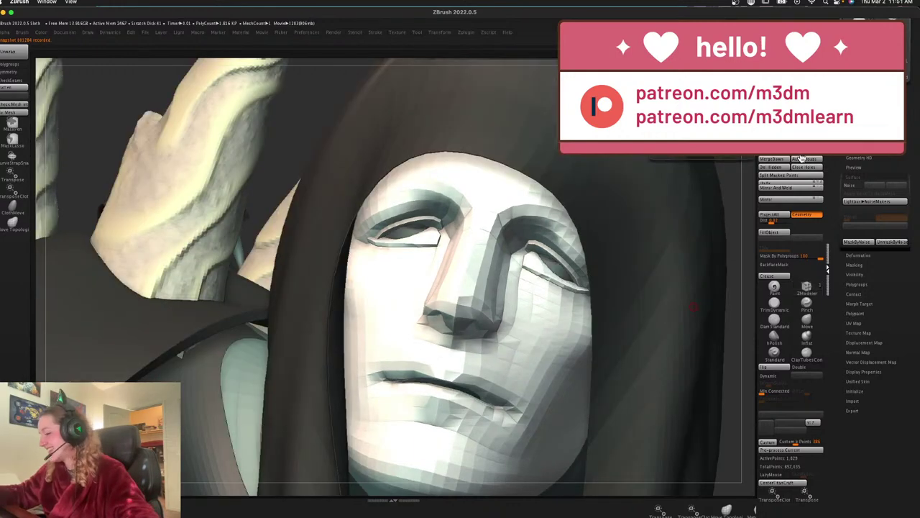
pyautogui.hotkey('shift', 'f')
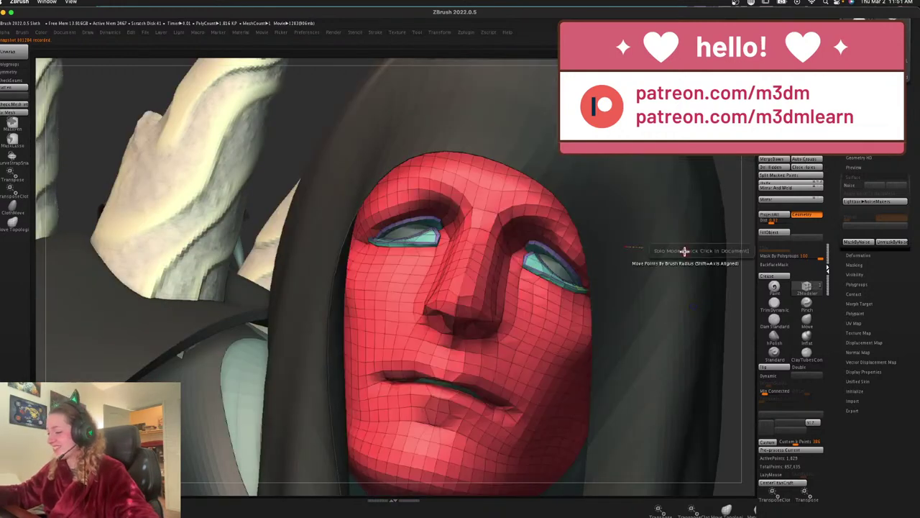
pyautogui.hotkey('shift', 'f')
pyautogui.moveTo(678, 254); pyautogui.dragTo(672, 272)
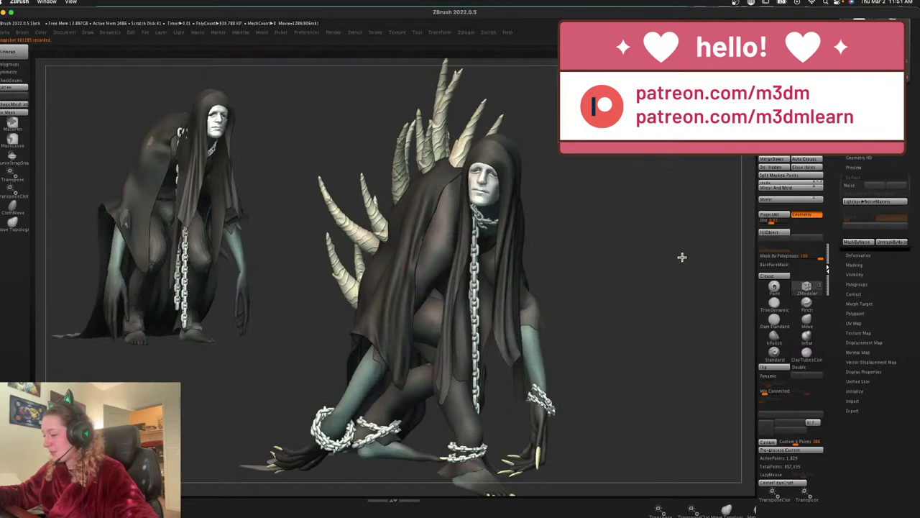
pyautogui.moveTo(680, 256); pyautogui.dragTo(683, 260)
pyautogui.hotkey('ctrl', 'd')
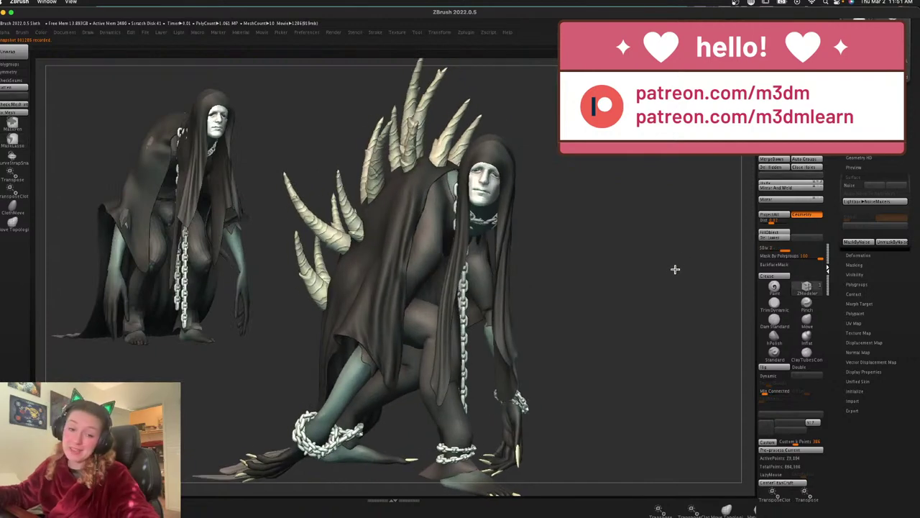
# Isolate the face mask and undo its preview subdivisions to get back to the base mesh
pyautogui.keyDown('alt'); pyautogui.click(486, 183); pyautogui.keyUp('alt')
pyautogui.hotkey('alt', 's')
pyautogui.keyDown('alt'); pyautogui.moveTo(715, 215); pyautogui.dragTo(658, 301); pyautogui.keyUp('alt')
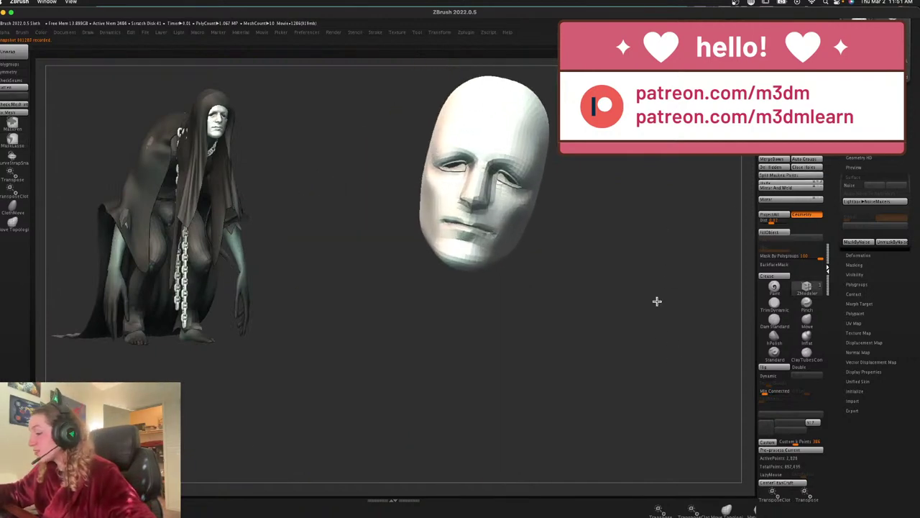
pyautogui.hotkey('ctrl', 'z')
pyautogui.hotkey('ctrl', 'z')
pyautogui.hotkey('ctrl', 'z')
pyautogui.hotkey('ctrl', 'z')
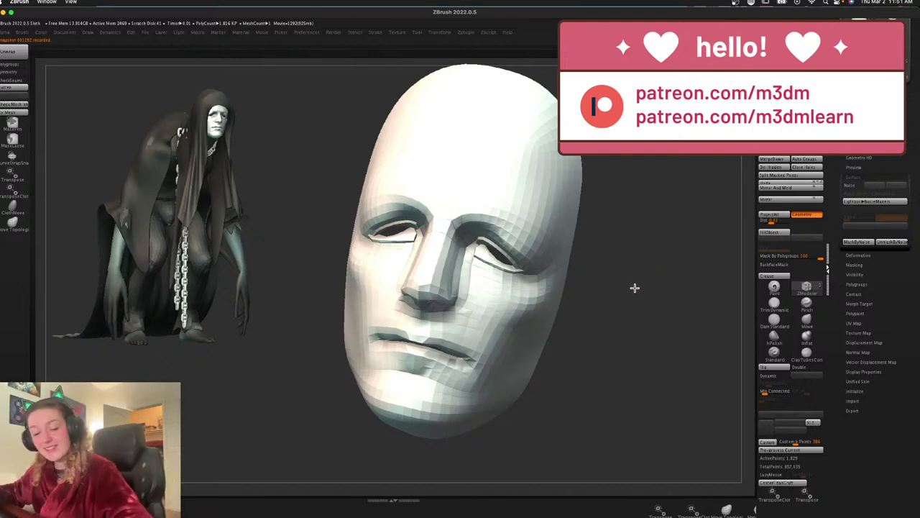
# Mark staggered tear-like polygon strips running from one lower eyelid down the cheek and extrude them as a polygroup island
pyautogui.hotkey('shift', 'f')
pyautogui.moveTo(640, 289); pyautogui.dragTo(650, 289)
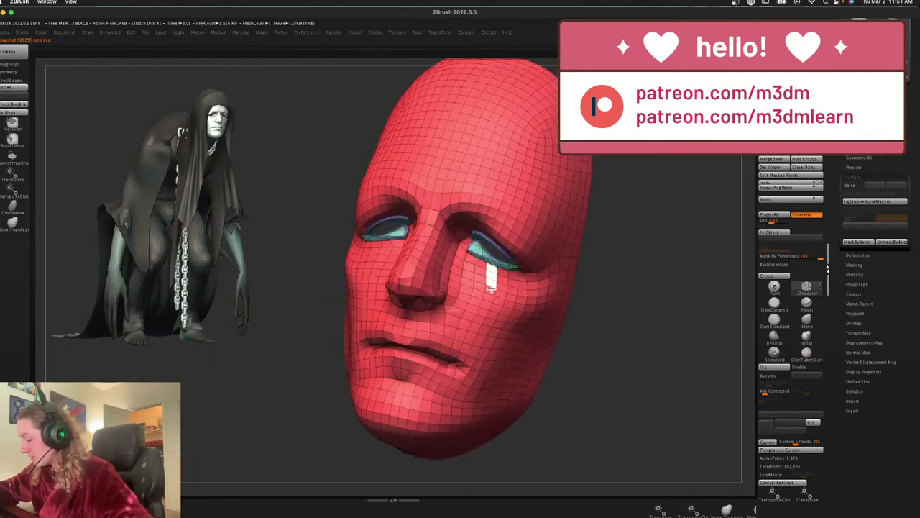
pyautogui.moveTo(474, 341)
pyautogui.mouseDown()
pyautogui.moveTo(494, 264)
pyautogui.moveTo(516, 297)
pyautogui.moveTo(493, 378)
pyautogui.mouseUp()
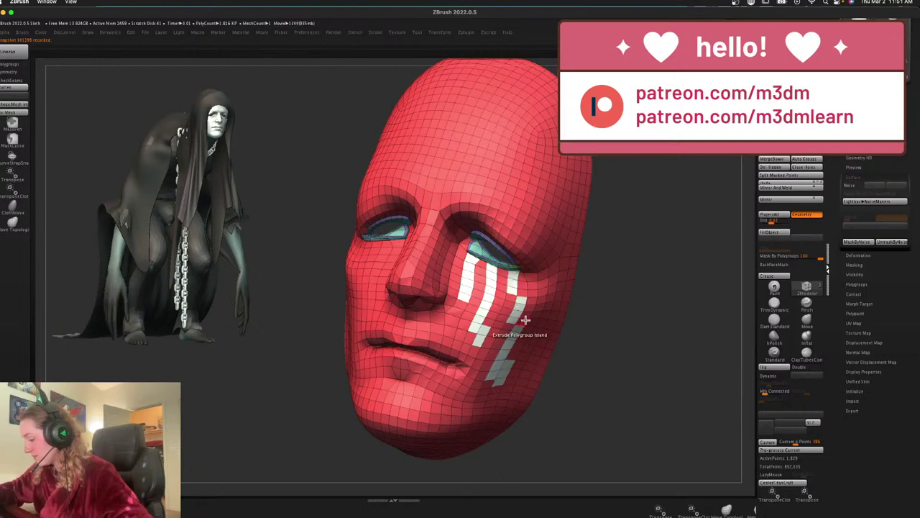
pyautogui.moveTo(526, 320); pyautogui.dragTo(548, 343, button='right')
pyautogui.moveTo(555, 334)
pyautogui.mouseDown()
pyautogui.moveTo(606, 312)
pyautogui.moveTo(569, 312)
pyautogui.mouseUp()
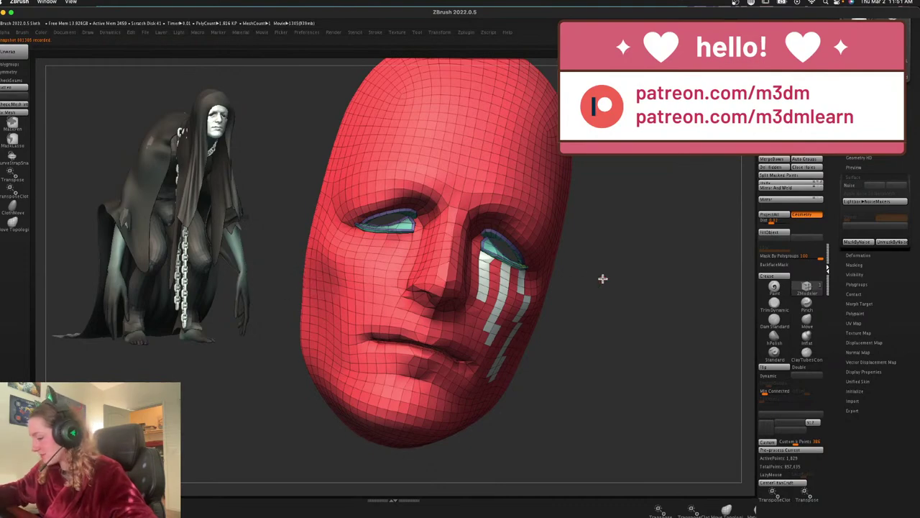
pyautogui.moveTo(602, 275); pyautogui.dragTo(499, 321)
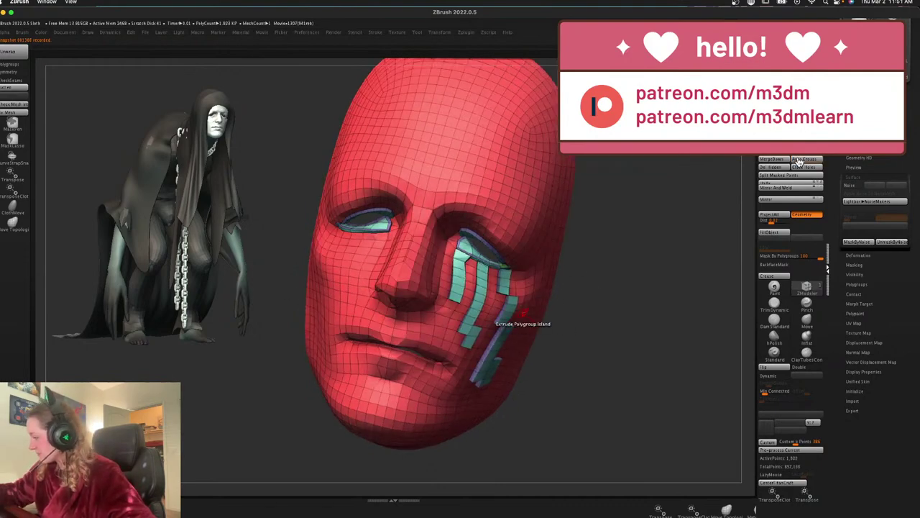
# Preview the extruded cheek strips on the subdivided mask within the whole figure, without the wireframe
pyautogui.hotkey('alt', 's')
pyautogui.moveTo(668, 253); pyautogui.dragTo(677, 289)
pyautogui.hotkey('shift', 'f')
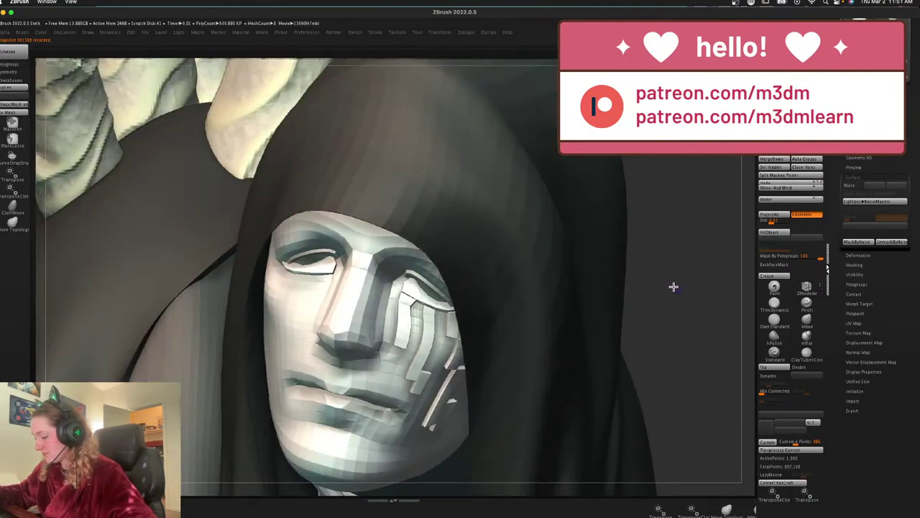
pyautogui.press('f')
pyautogui.hotkey('ctrl', 'd')
pyautogui.press('d')
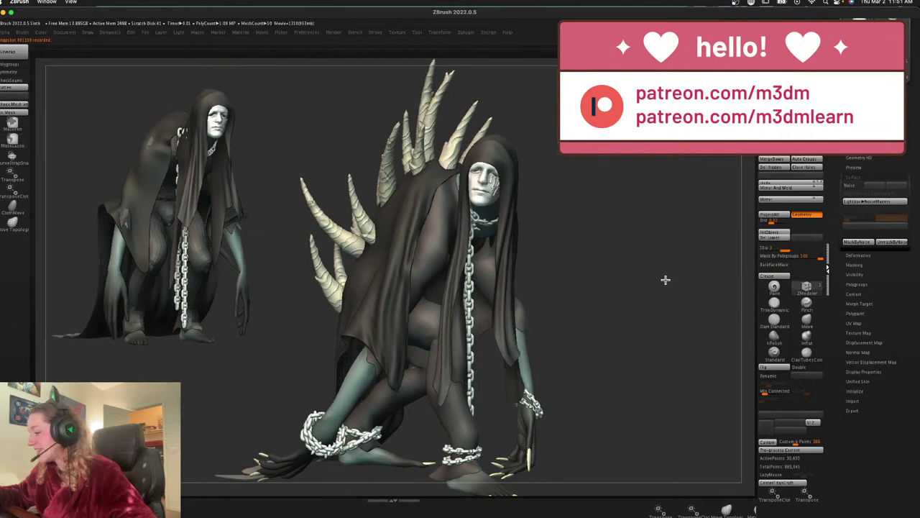
# Show only the mask and undo the subdivisions made to preview the cheek strips
pyautogui.click(797, 146)
pyautogui.keyDown('alt'); pyautogui.moveTo(645, 244); pyautogui.dragTo(637, 343); pyautogui.keyUp('alt')
pyautogui.hotkey('ctrl', 'z')
pyautogui.hotkey('ctrl', 'z')
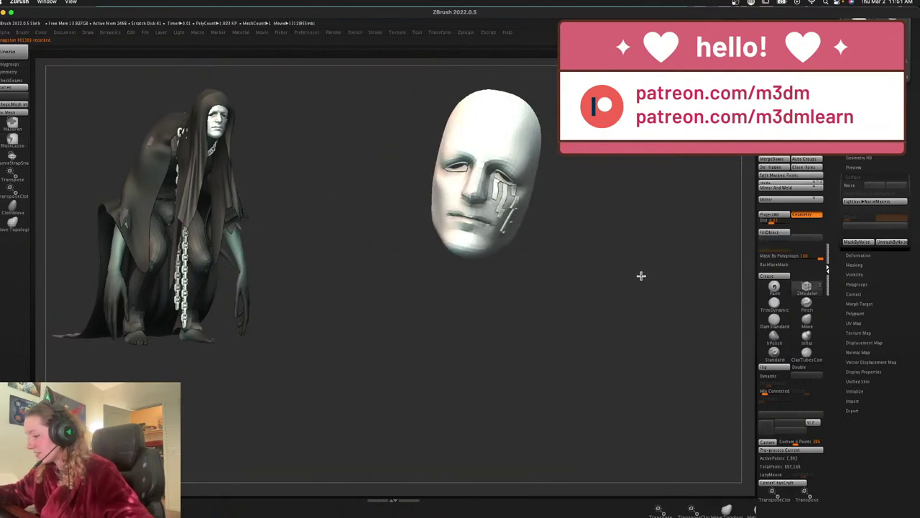
pyautogui.moveTo(640, 275); pyautogui.dragTo(620, 358)
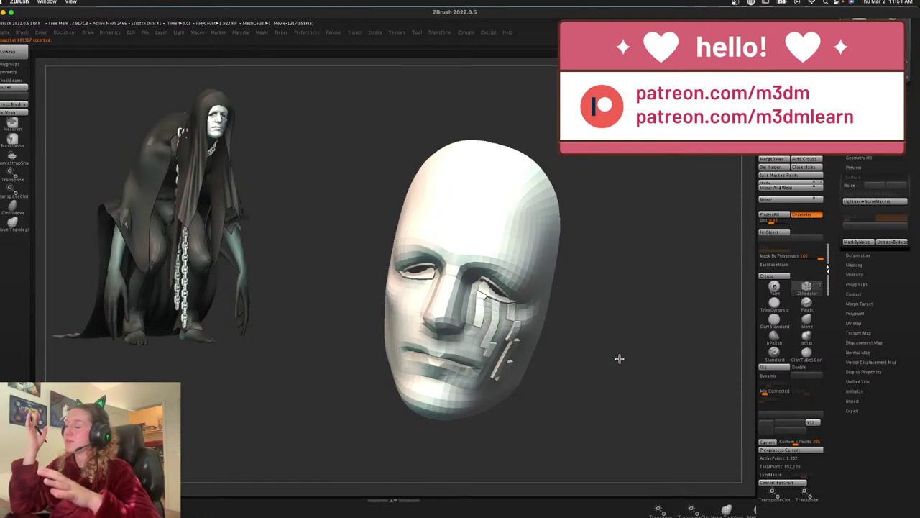
# Show the whole figure around the unsubdivided mask again and switch to the Move brush
pyautogui.click(780, 147)
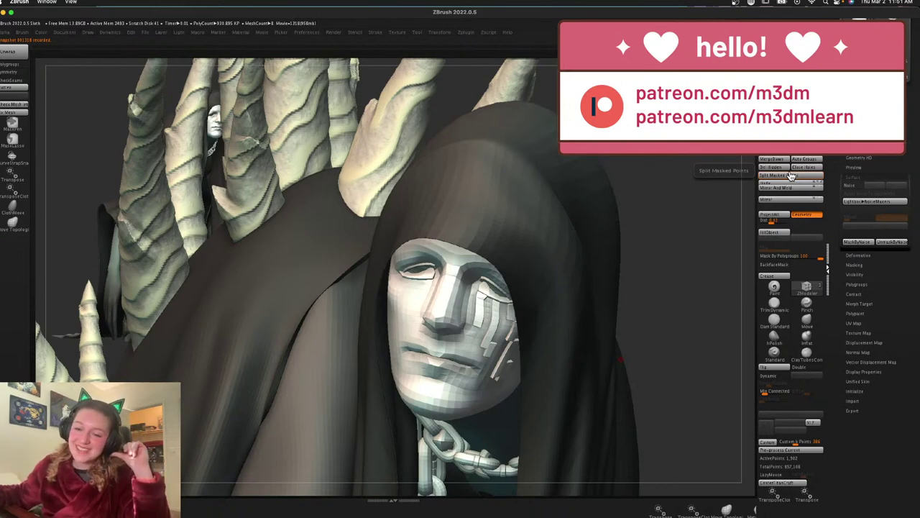
pyautogui.click(791, 176)
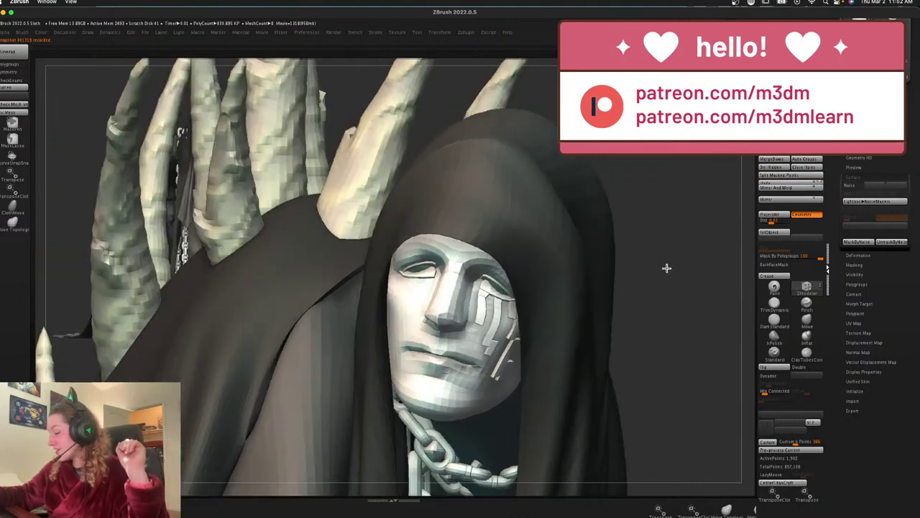
pyautogui.moveTo(667, 268); pyautogui.dragTo(657, 265)
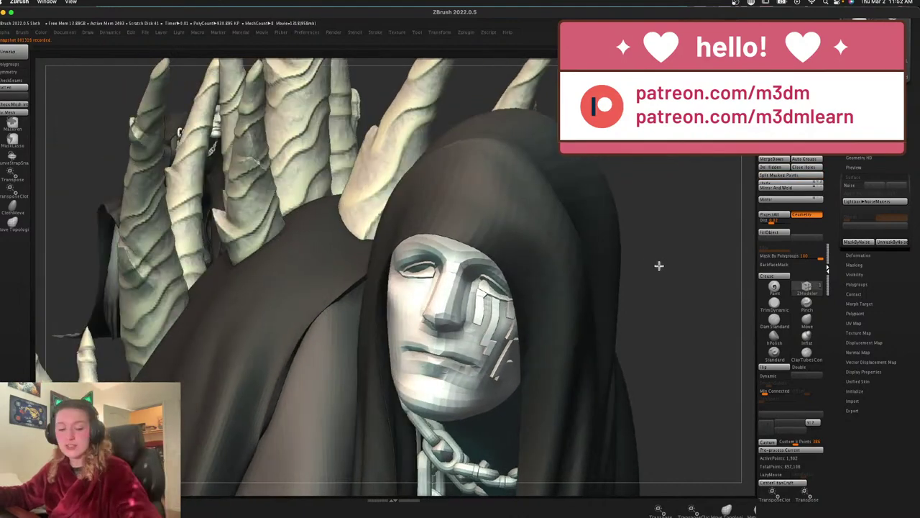
pyautogui.press('space')
pyautogui.hotkey('shift', 'f')
pyautogui.click(806, 325)
pyautogui.hotkey('shift', 'f')
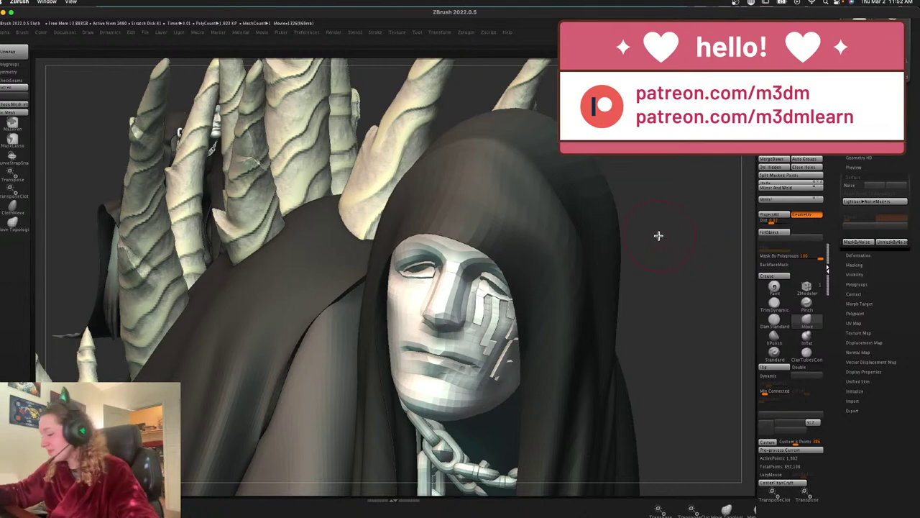
# Try subdividing the mask within the figure, undo it, and check the mesh with and without the wireframe
pyautogui.moveTo(658, 235); pyautogui.dragTo(663, 232)
pyautogui.hotkey('shift', 'f')
pyautogui.hotkey('shift', 'f')
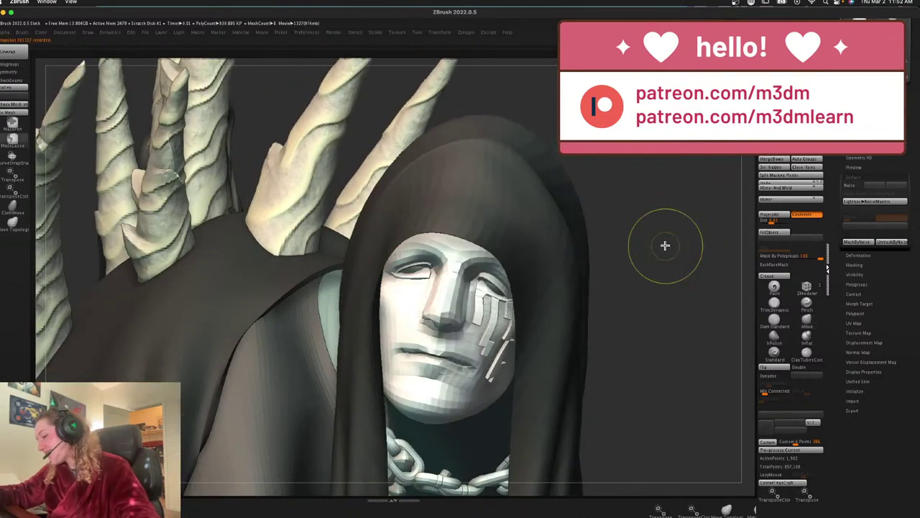
pyautogui.hotkey('ctrl', 'd')
pyautogui.hotkey('ctrl', 'z')
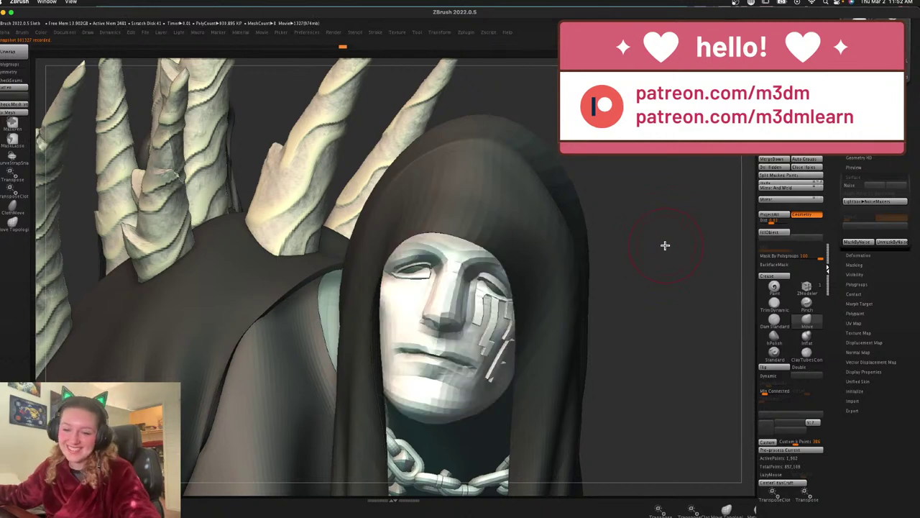
pyautogui.hotkey('ctrl', 'w')
pyautogui.hotkey('shift', 'f')
pyautogui.hotkey('shift', 'f')
# Open up the mask's eyes by reshaping the upper eyelids with a resized Move brush
pyautogui.press('space')
pyautogui.click(646, 288)
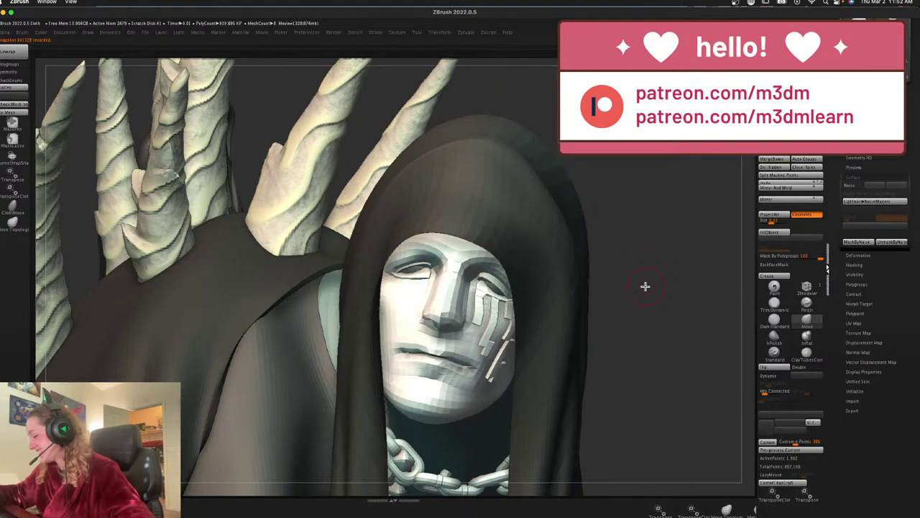
pyautogui.click(806, 320)
pyautogui.moveTo(491, 289); pyautogui.dragTo(503, 280)
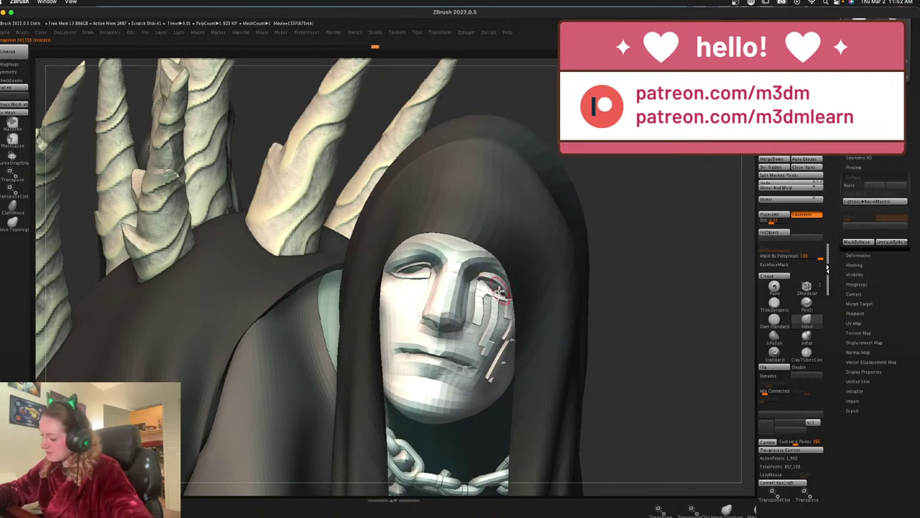
pyautogui.moveTo(398, 262)
pyautogui.mouseDown()
pyautogui.moveTo(409, 257)
pyautogui.moveTo(417, 276)
pyautogui.moveTo(418, 258)
pyautogui.mouseUp()
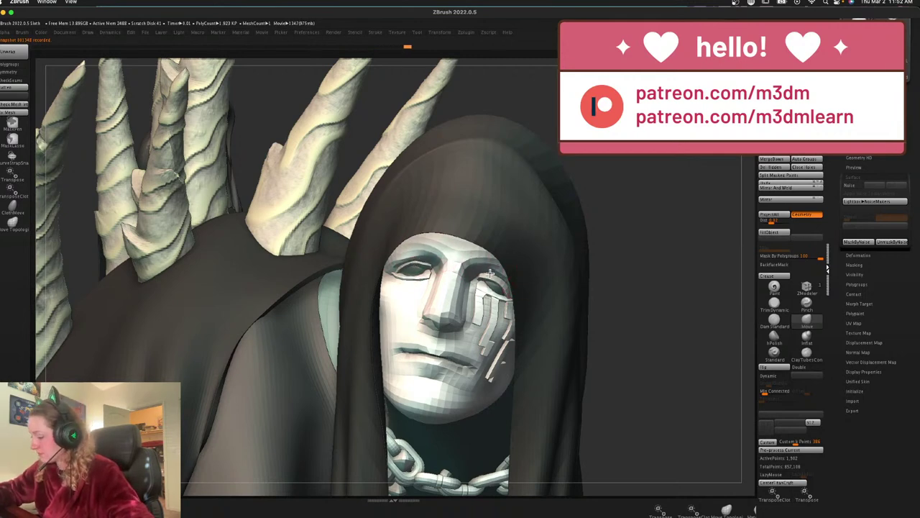
pyautogui.press('space')
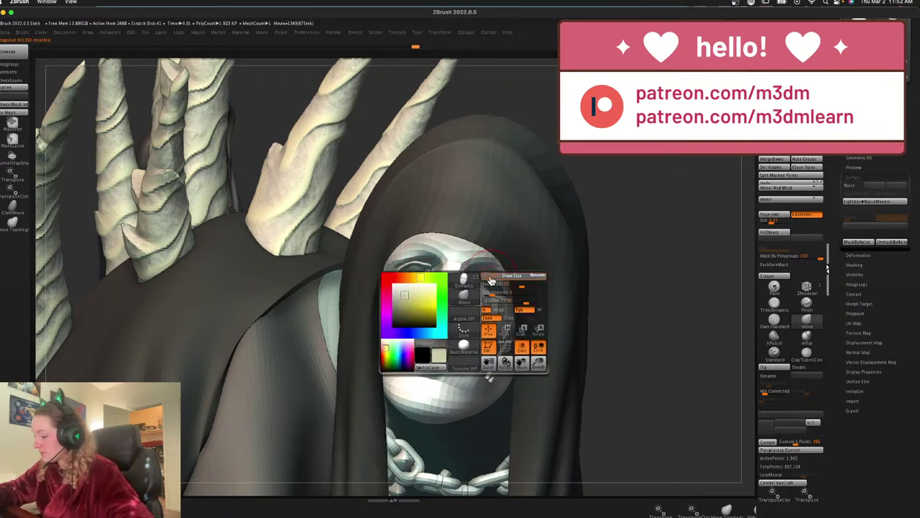
pyautogui.moveTo(496, 281); pyautogui.dragTo(495, 284)
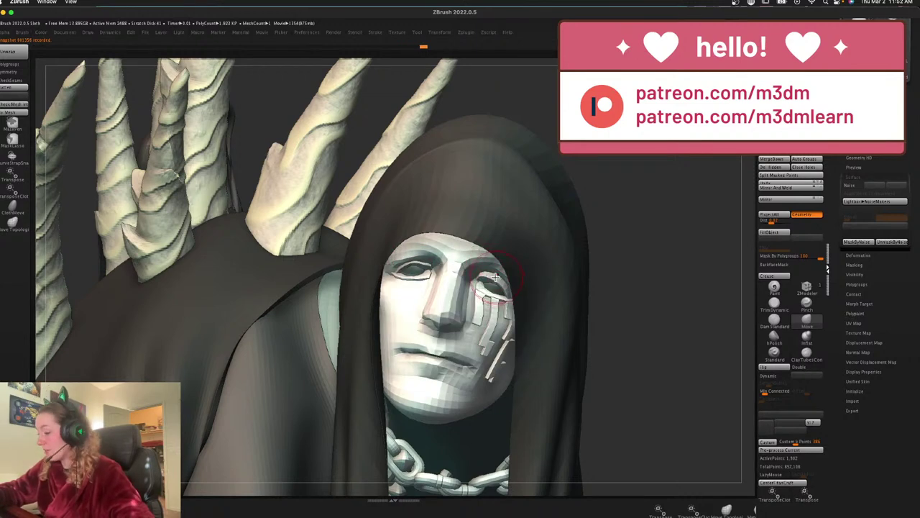
pyautogui.keyDown('alt'); pyautogui.moveTo(663, 292); pyautogui.dragTo(678, 255); pyautogui.keyUp('alt')
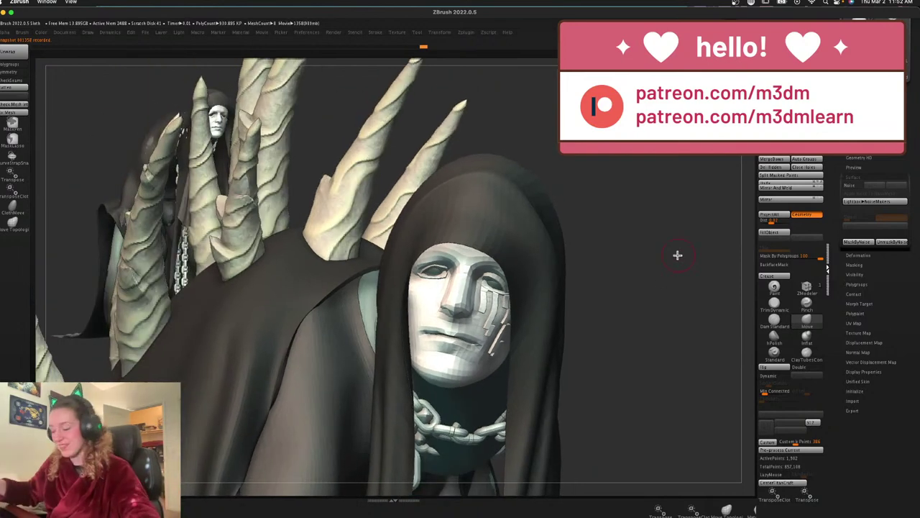
# Show only the mask with its wireframe and set the ZModeler edge action to Crease with EdgeLoop Complete
pyautogui.press('space')
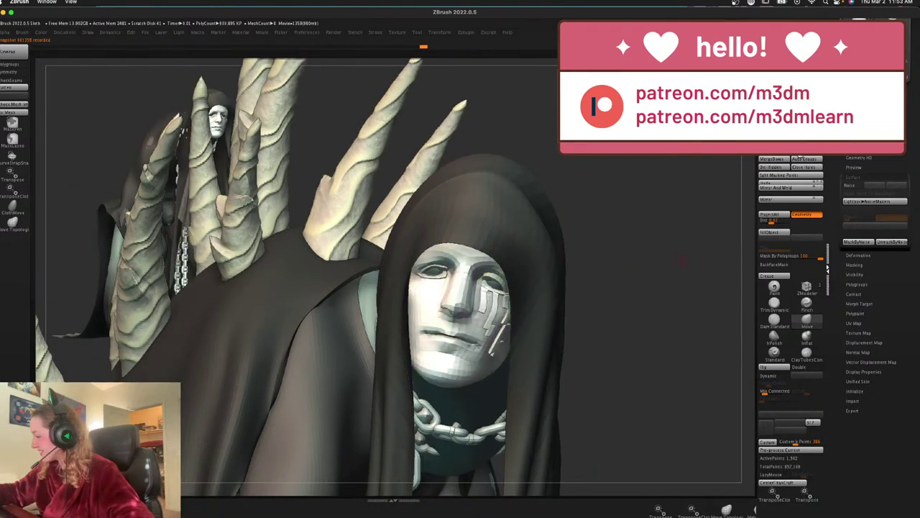
pyautogui.click(800, 152)
pyautogui.moveTo(645, 265)
pyautogui.keyDown('alt'); pyautogui.mouseDown()
pyautogui.moveTo(643, 296)
pyautogui.moveTo(670, 344)
pyautogui.mouseUp(); pyautogui.keyUp('alt')
pyautogui.hotkey('shift', 'f')
pyautogui.click(797, 292)
pyautogui.press('space')
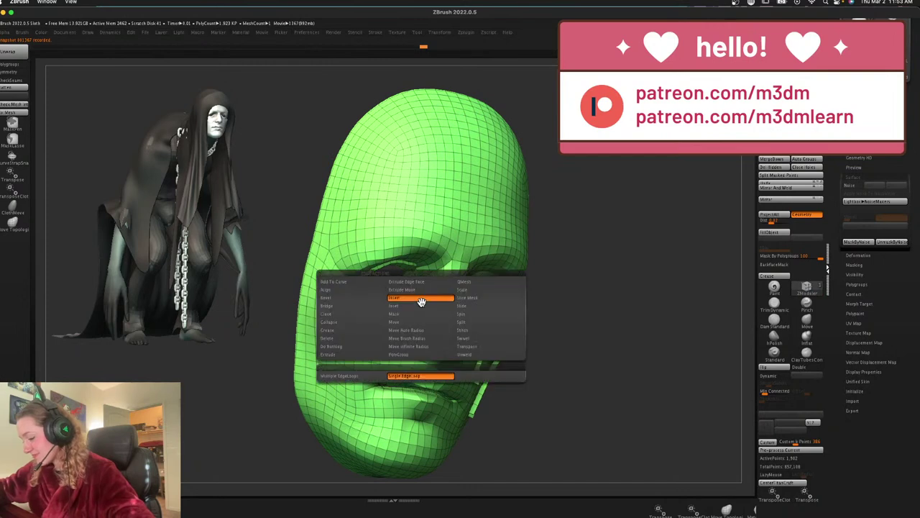
pyautogui.click(355, 330)
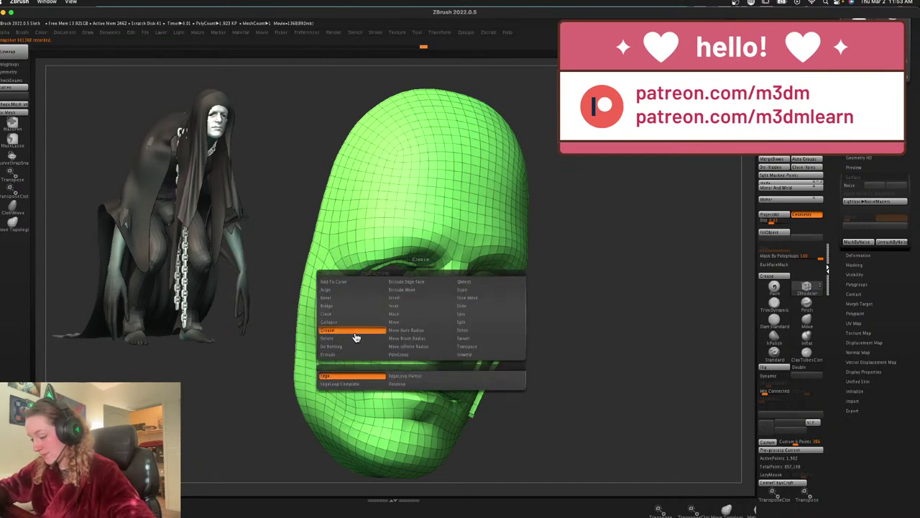
pyautogui.click(367, 387)
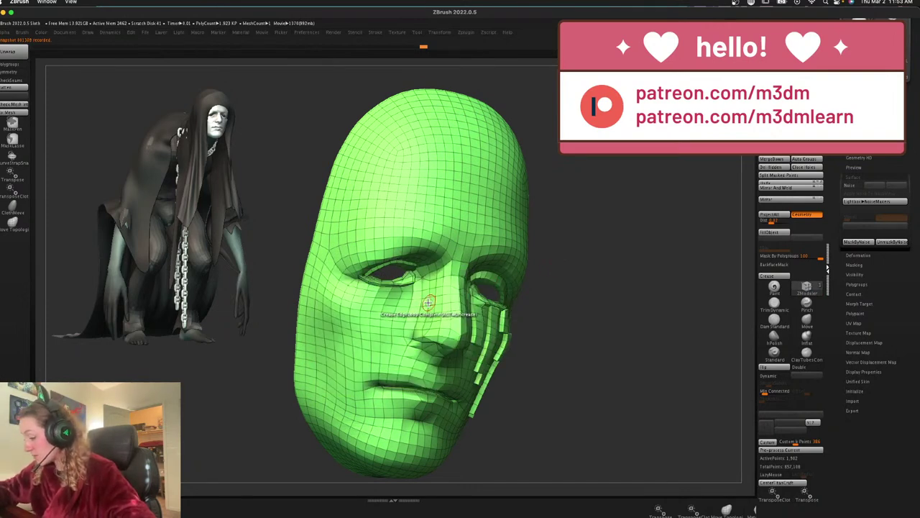
# Subdivide the mask up to level 4 without the wireframe and return to its lowest level
pyautogui.moveTo(622, 234)
pyautogui.mouseDown()
pyautogui.moveTo(614, 232)
pyautogui.moveTo(644, 236)
pyautogui.mouseUp()
pyautogui.hotkey('shift', 'f')
pyautogui.hotkey('shift', 'f')
pyautogui.hotkey('shift', 'f')
pyautogui.hotkey('ctrl', 'd')
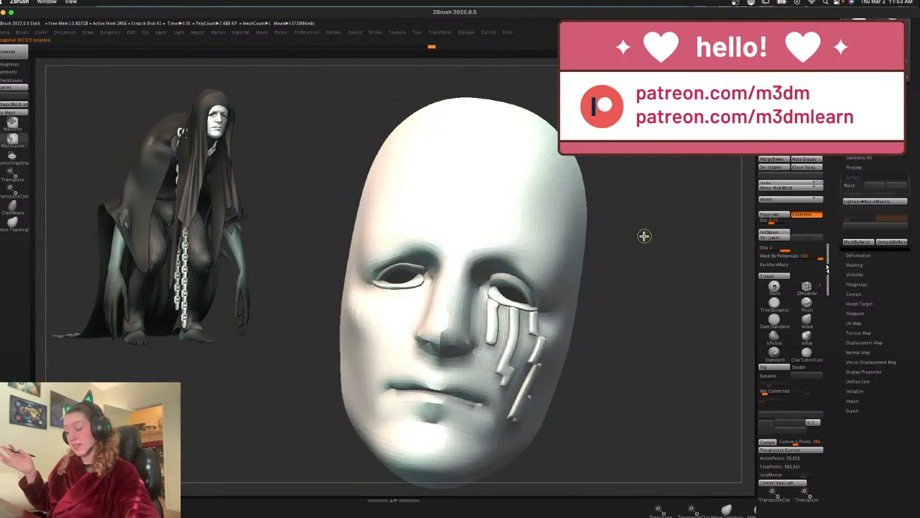
pyautogui.moveTo(633, 304); pyautogui.dragTo(679, 305)
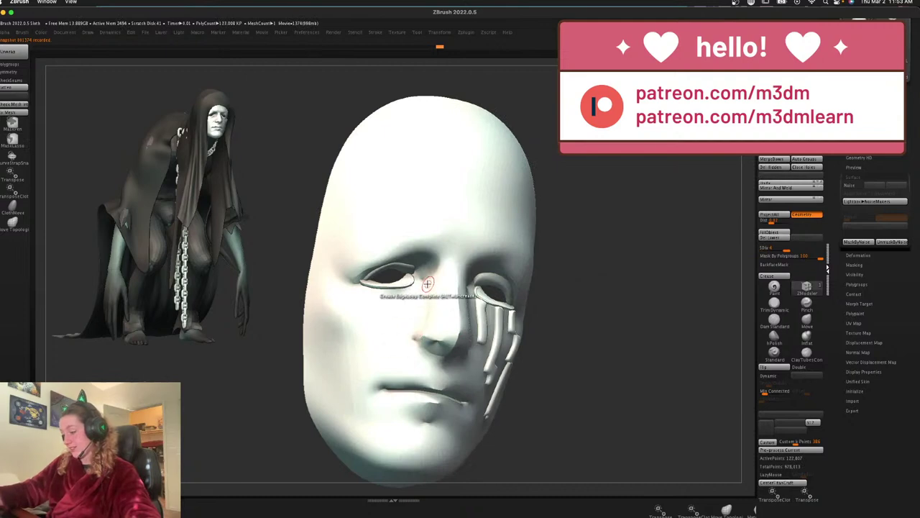
pyautogui.hotkey('shift', 'd')
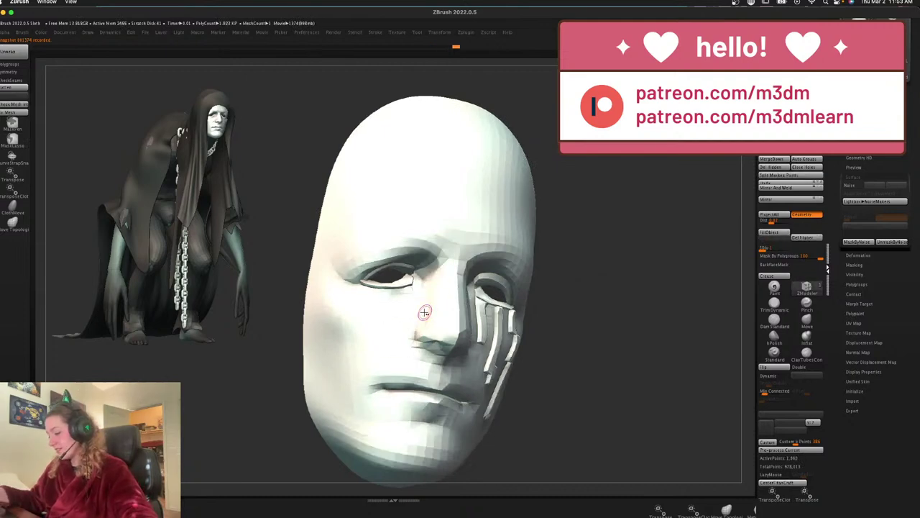
# Examine the mask's lowest-level topology around the cheek strips with and without the wireframe
pyautogui.hotkey('shift', 'f')
pyautogui.hotkey('shift', 'f')
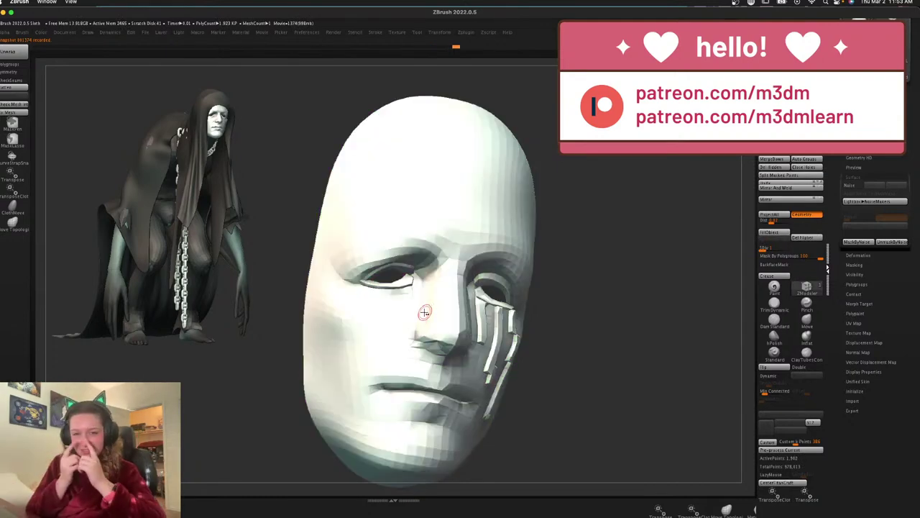
pyautogui.moveTo(649, 269)
pyautogui.mouseDown()
pyautogui.moveTo(651, 281)
pyautogui.moveTo(661, 259)
pyautogui.moveTo(659, 279)
pyautogui.mouseUp()
pyautogui.hotkey('shift', 'f')
pyautogui.hotkey('shift', 'f')
pyautogui.press('d')
pyautogui.hotkey('shift', 'f')
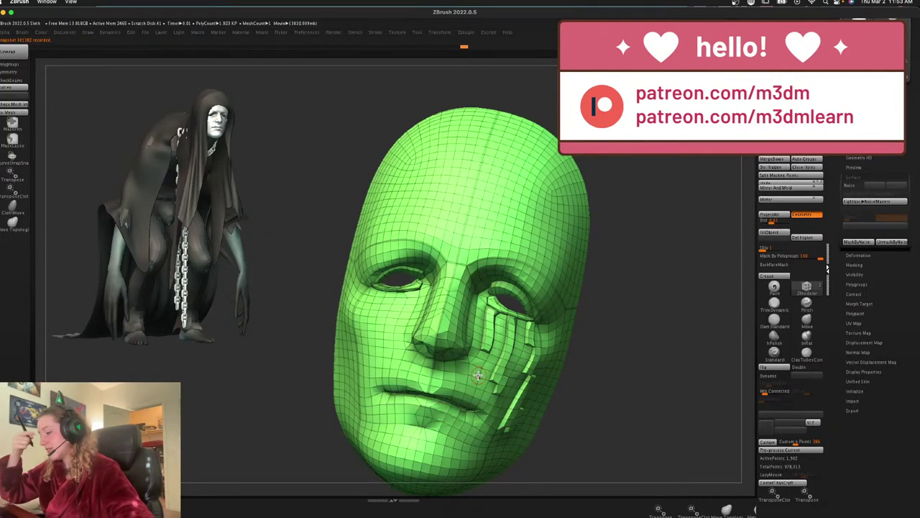
pyautogui.hotkey('shift', 'f')
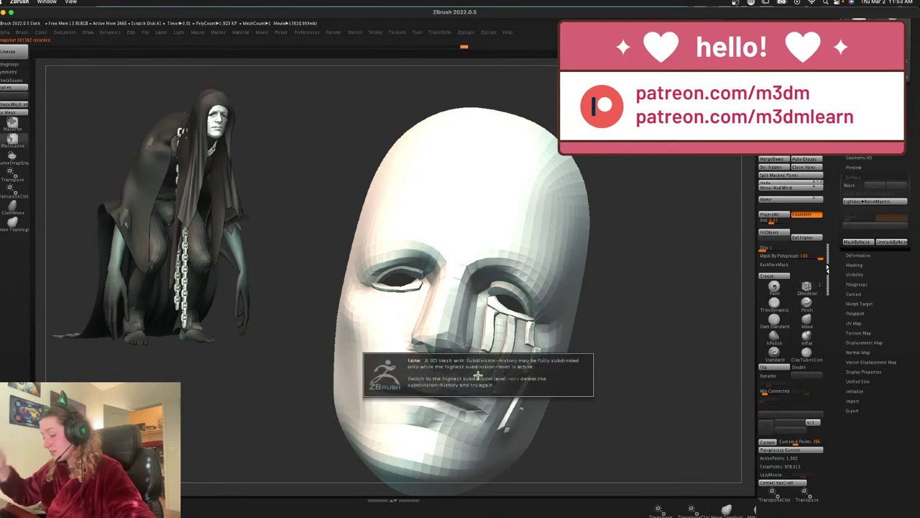
# Compare the mask's higher and lowest subdivision levels, inspecting the eyes and cheek strips up close
pyautogui.press('d')
pyautogui.press('d')
pyautogui.press('d')
pyautogui.moveTo(640, 361); pyautogui.dragTo(660, 347)
pyautogui.hotkey('shift', 'd')
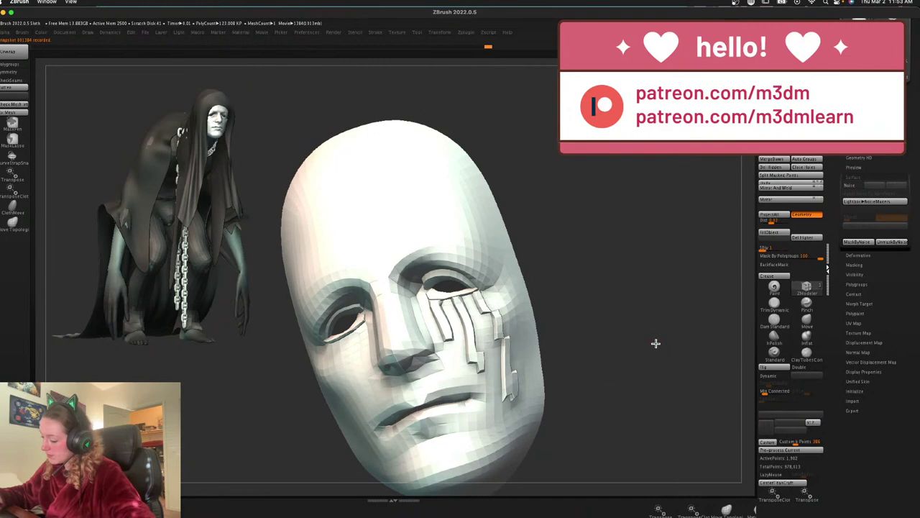
pyautogui.hotkey('shift', 'f')
pyautogui.press('f')
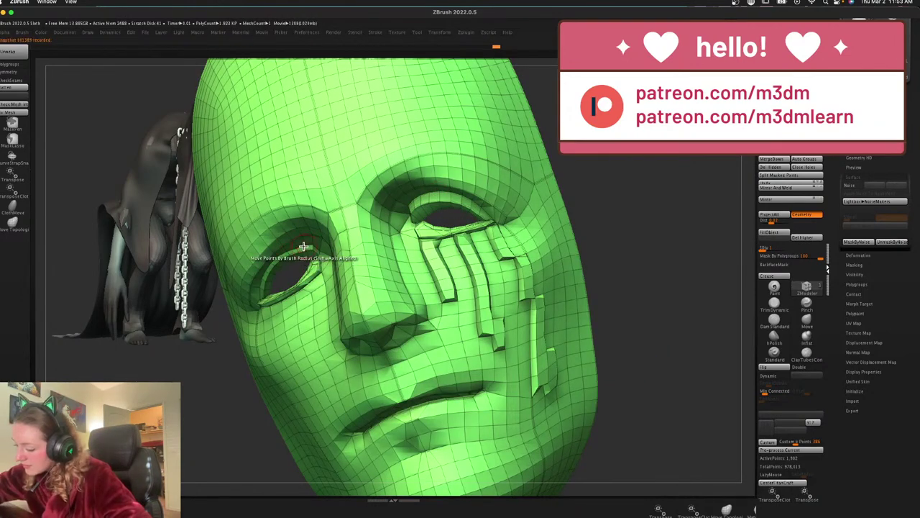
pyautogui.moveTo(668, 216); pyautogui.dragTo(695, 284)
pyautogui.hotkey('shift', 'f')
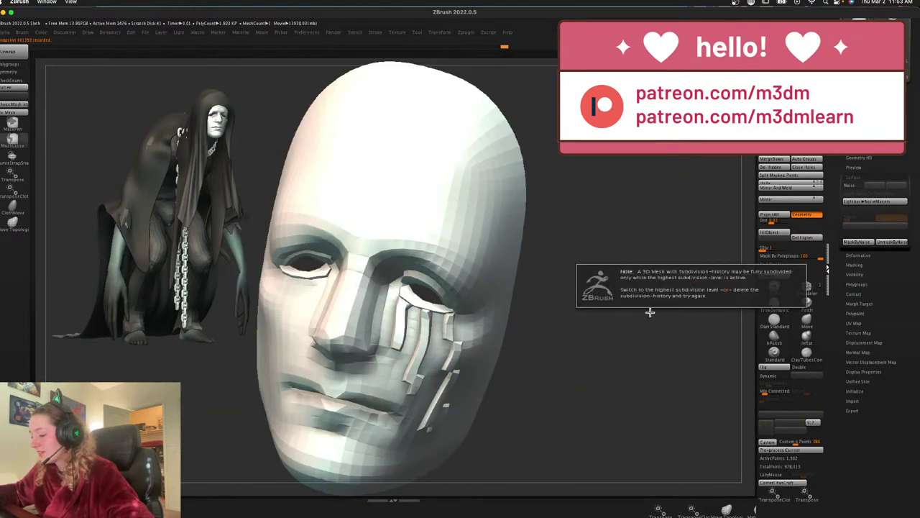
# Step through the mask's subdivision levels again, checking the edge flow with the wireframe shown and hidden
pyautogui.press('d')
pyautogui.press('d')
pyautogui.keyDown('alt'); pyautogui.moveTo(622, 343); pyautogui.dragTo(663, 348); pyautogui.keyUp('alt')
pyautogui.hotkey('shift', 'd')
pyautogui.hotkey('shift', 'd')
pyautogui.hotkey('shift', 'f')
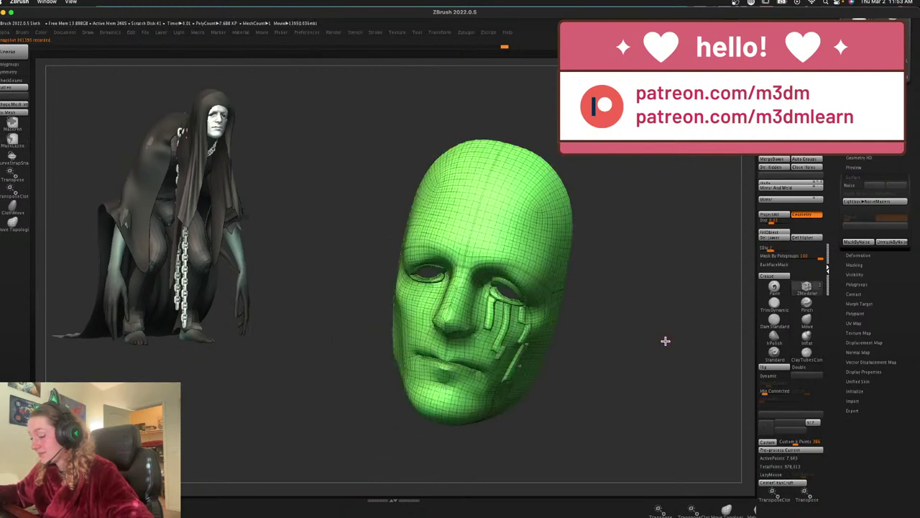
pyautogui.hotkey('shift', 'f')
pyautogui.hotkey('shift', 'f')
pyautogui.hotkey('shift', 'd')
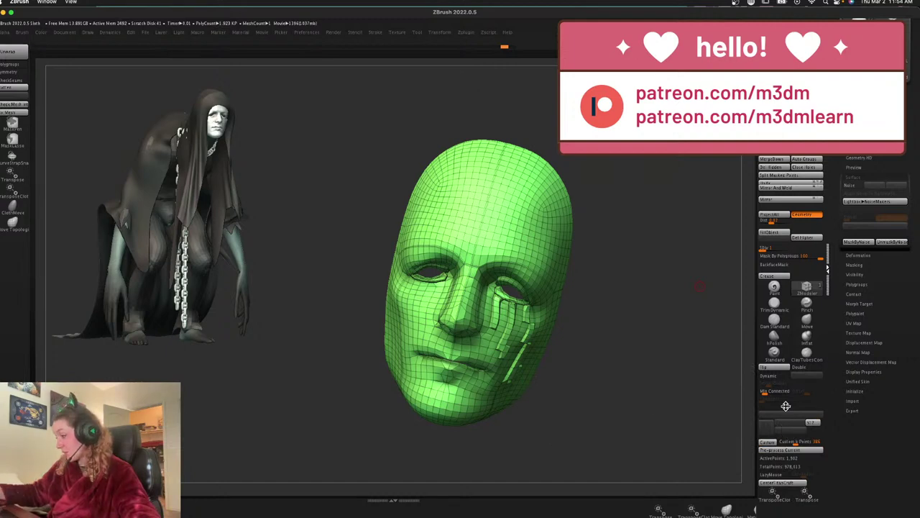
pyautogui.hotkey('shift', 'f')
pyautogui.hotkey('shift', 'f')
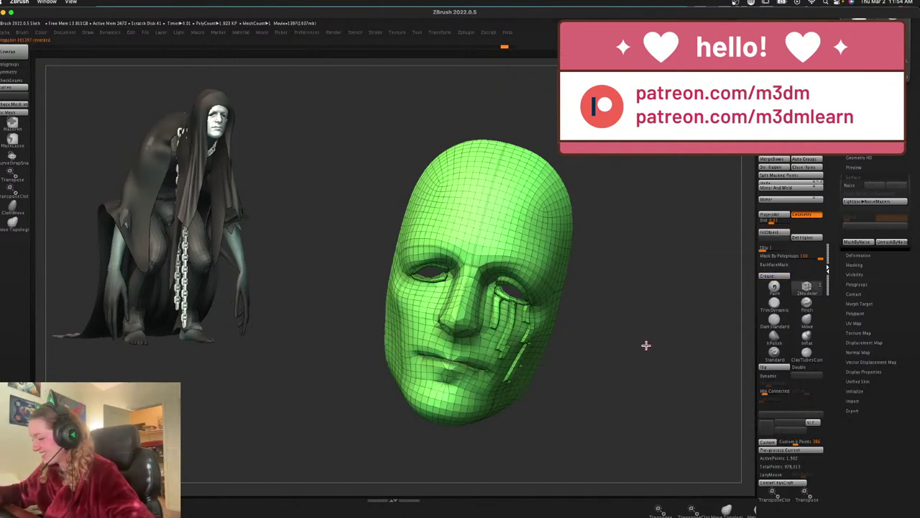
# Raise the mask to subdivision level 4 without the wireframe and show the whole figure around it
pyautogui.hotkey('shift', 'f')
pyautogui.hotkey('ctrl', 'd')
pyautogui.press('d')
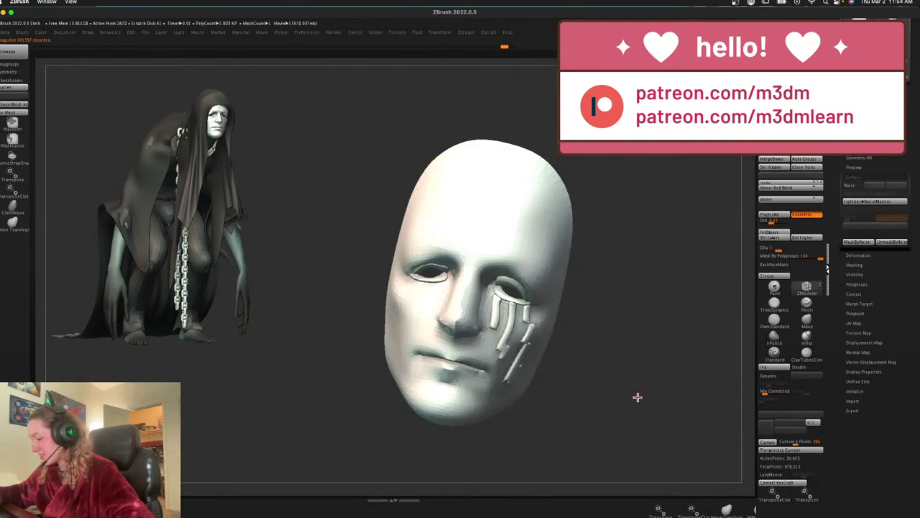
pyautogui.press('d')
pyautogui.press('d')
pyautogui.moveTo(637, 395); pyautogui.dragTo(640, 345)
pyautogui.click(793, 174)
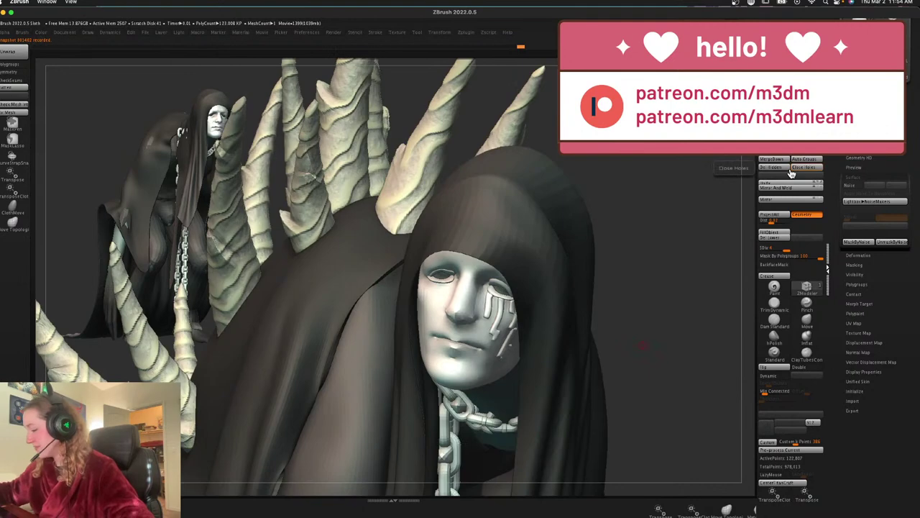
# Pull the middle of the mask's mouth upward into a frown with the Move brush
pyautogui.keyDown('alt'); pyautogui.moveTo(656, 253); pyautogui.dragTo(639, 158); pyautogui.keyUp('alt')
pyautogui.moveTo(641, 283)
pyautogui.mouseDown()
pyautogui.moveTo(649, 285)
pyautogui.moveTo(640, 264)
pyautogui.moveTo(635, 316)
pyautogui.moveTo(651, 288)
pyautogui.mouseUp()
pyautogui.rightClick(651, 288)
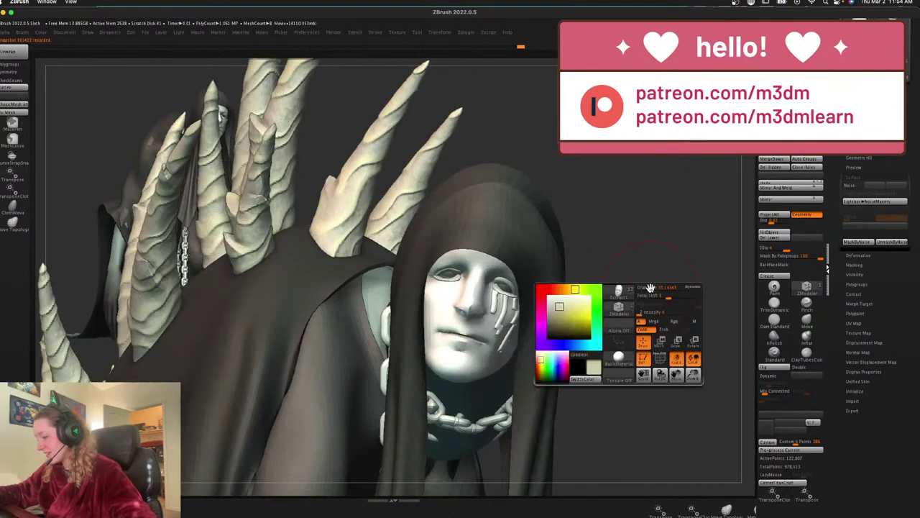
pyautogui.click(805, 322)
pyautogui.moveTo(460, 341); pyautogui.dragTo(466, 320)
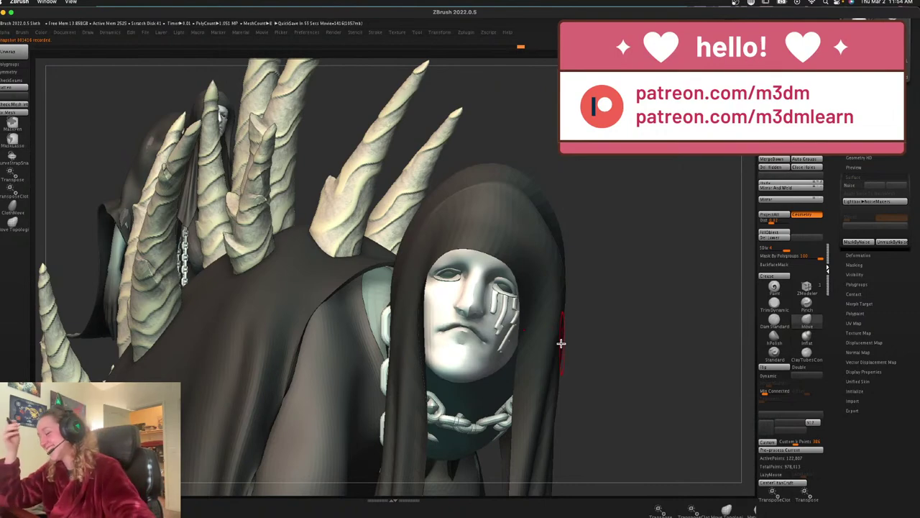
pyautogui.moveTo(643, 310); pyautogui.dragTo(721, 249)
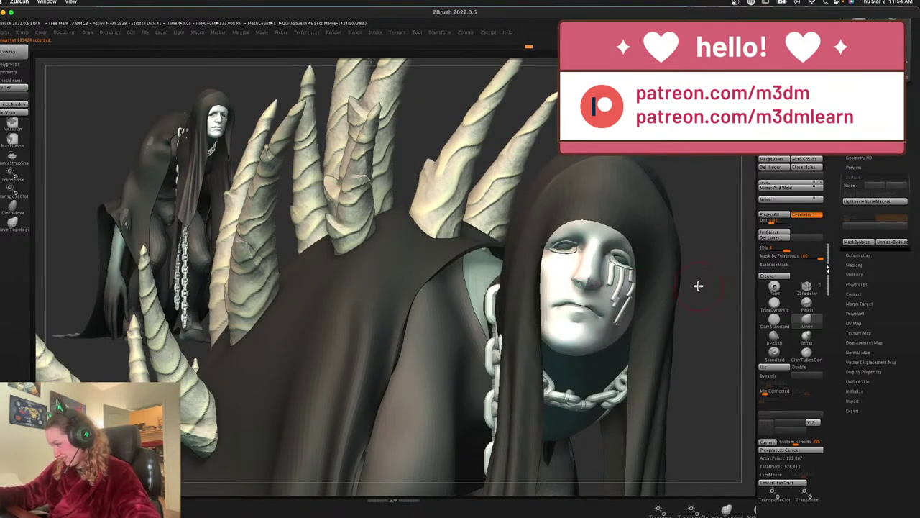
# Reshape the mask's brow and eye area with a resized Move brush, checking the mask alone and within the figure
pyautogui.moveTo(696, 288); pyautogui.dragTo(577, 239)
pyautogui.press('space')
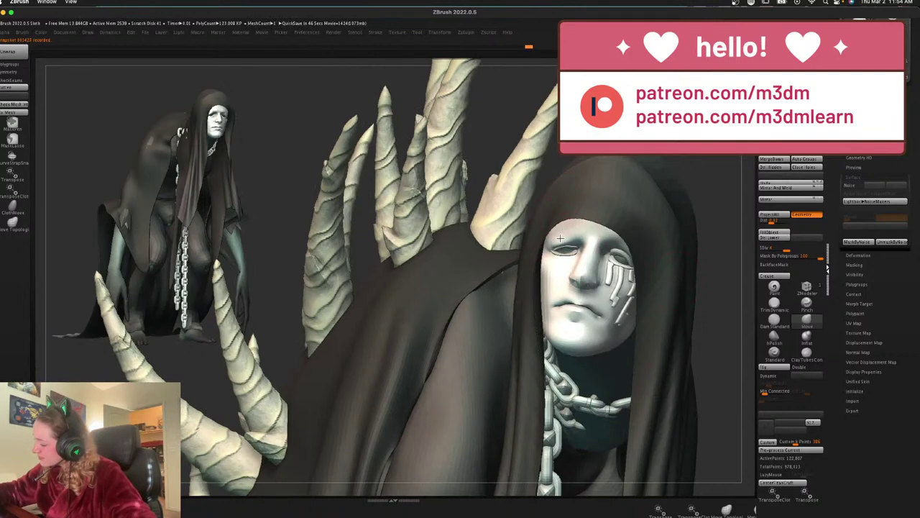
pyautogui.moveTo(571, 231); pyautogui.dragTo(565, 232)
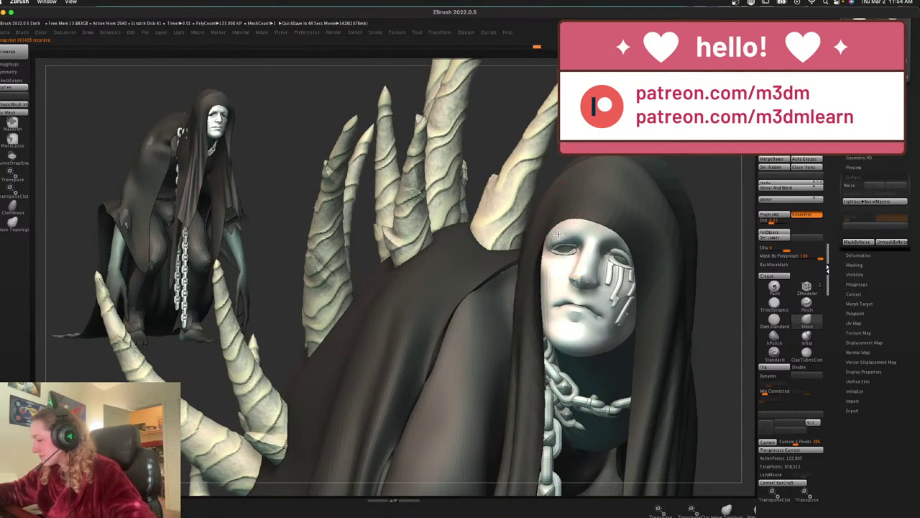
pyautogui.moveTo(712, 235); pyautogui.dragTo(618, 252)
pyautogui.press('space')
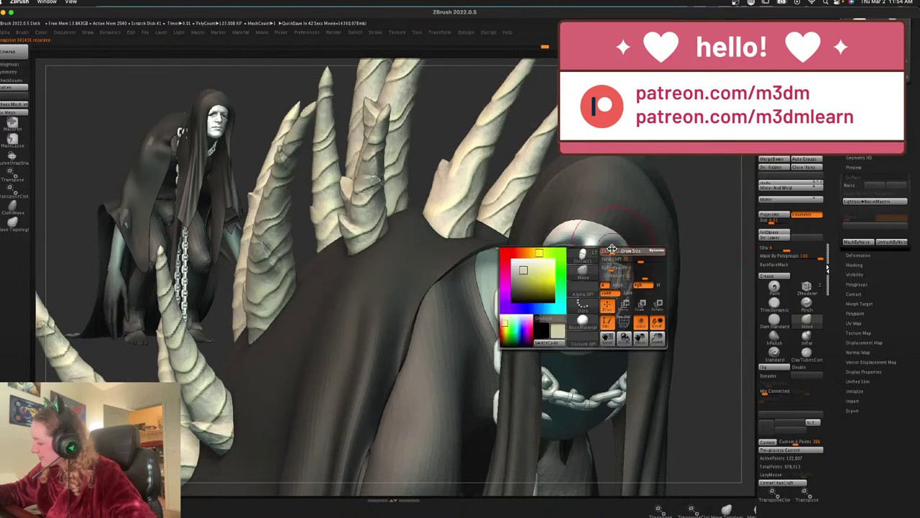
pyautogui.press('space')
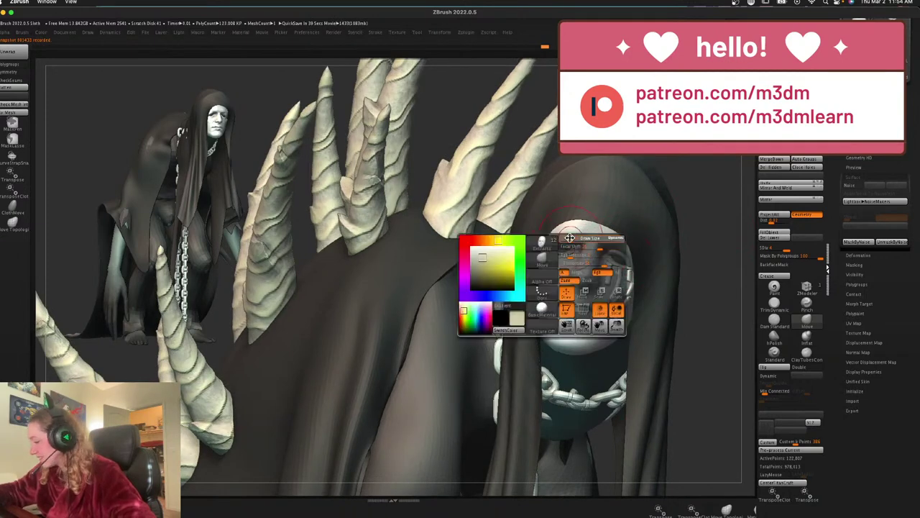
pyautogui.moveTo(716, 217); pyautogui.dragTo(702, 215)
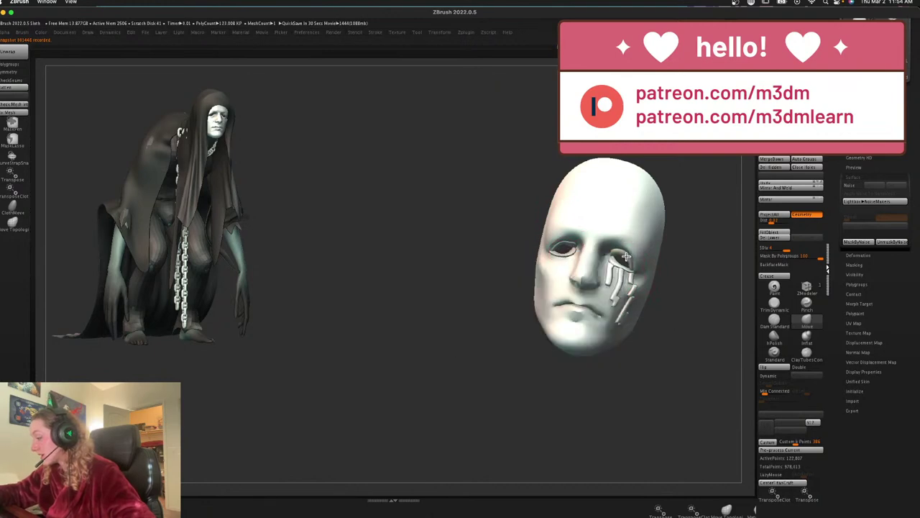
pyautogui.hotkey('alt', 'shift', 's')
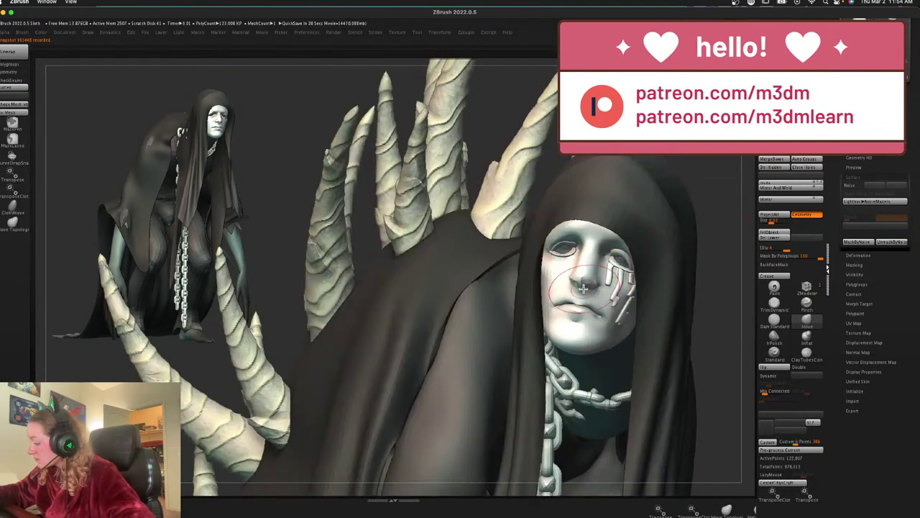
# Try pulling the tip of the mask's nose downward with the Move brush and undo the last change
pyautogui.moveTo(587, 281); pyautogui.dragTo(584, 294)
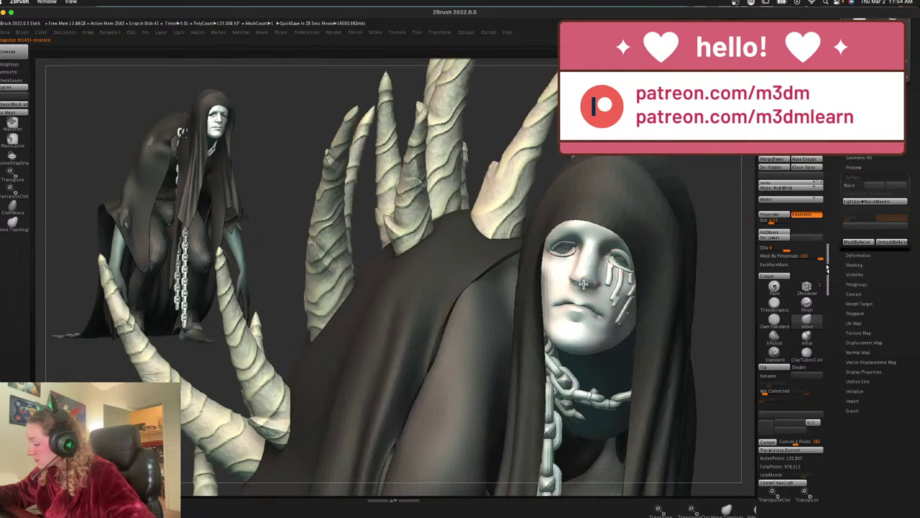
pyautogui.moveTo(721, 259); pyautogui.dragTo(727, 250)
pyautogui.hotkey('ctrl', 'z')
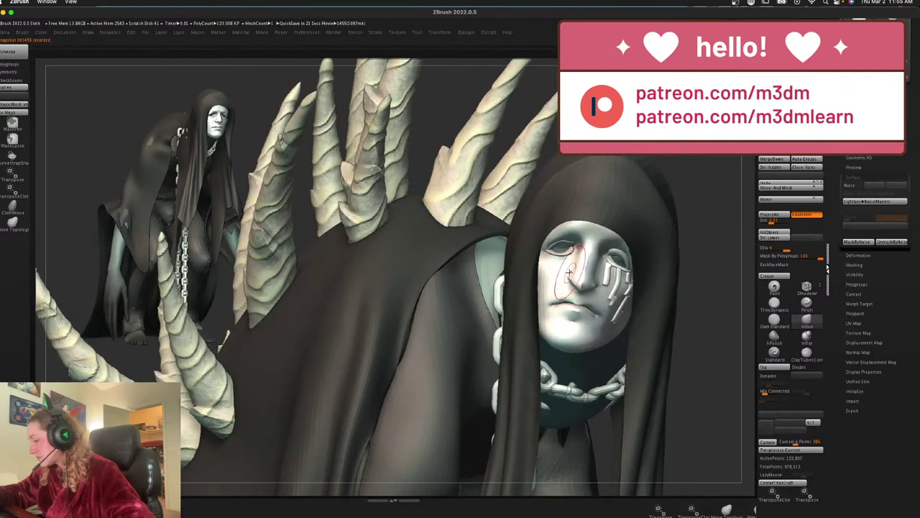
# Undo the latest Move brush changes on the mask while reviewing the whole crouching figure
pyautogui.press('space')
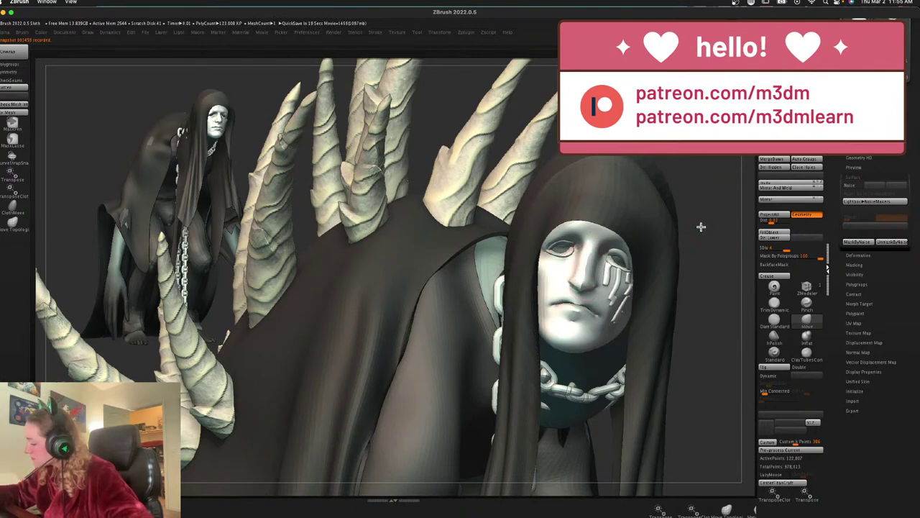
pyautogui.hotkey('ctrl', 'z')
pyautogui.hotkey('ctrl', 'z')
pyautogui.hotkey('ctrl', 'z')
pyautogui.hotkey('ctrl', 'z')
pyautogui.hotkey('ctrl', 'z')
pyautogui.hotkey('ctrl', 'z')
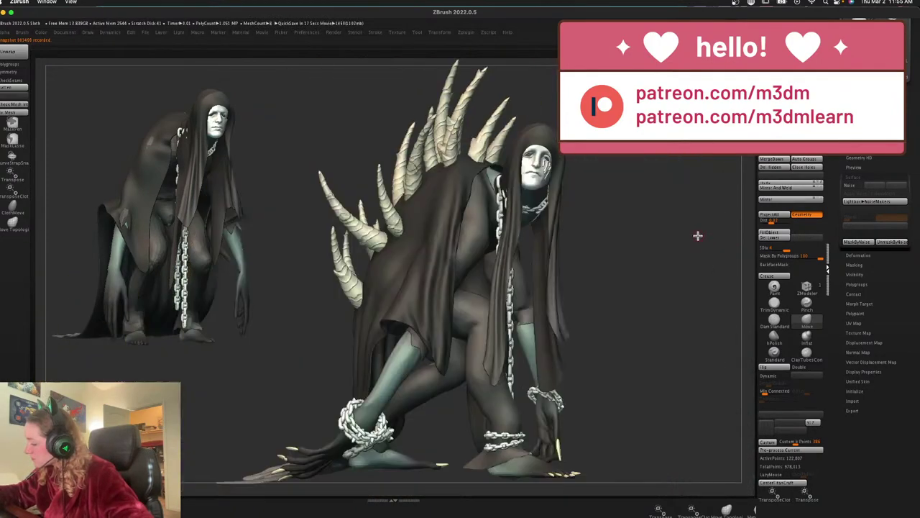
pyautogui.hotkey('ctrl', 'z')
pyautogui.hotkey('ctrl', 'z')
pyautogui.hotkey('ctrl', 'z')
pyautogui.hotkey('ctrl', 'z')
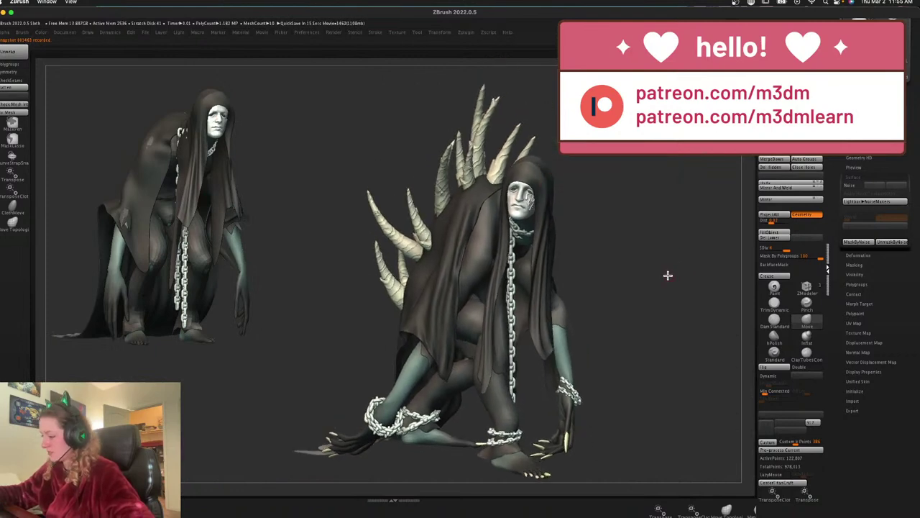
pyautogui.hotkey('ctrl', 'z')
pyautogui.hotkey('ctrl', 'z')
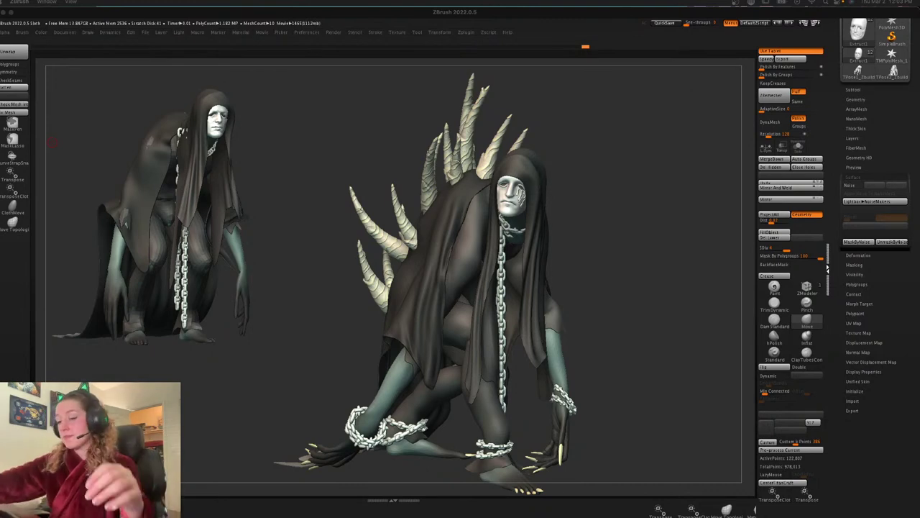
# Clear the dropped copy of the figure from the canvas and reposition the live figure
pyautogui.click(619, 187)
pyautogui.hotkey('ctrl', 'n')
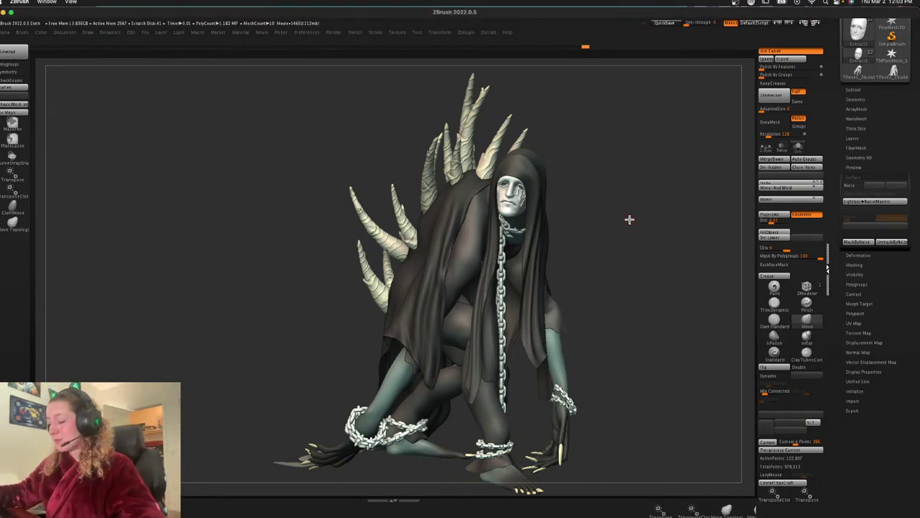
pyautogui.keyDown('alt'); pyautogui.moveTo(539, 251); pyautogui.dragTo(415, 230); pyautogui.keyUp('alt')
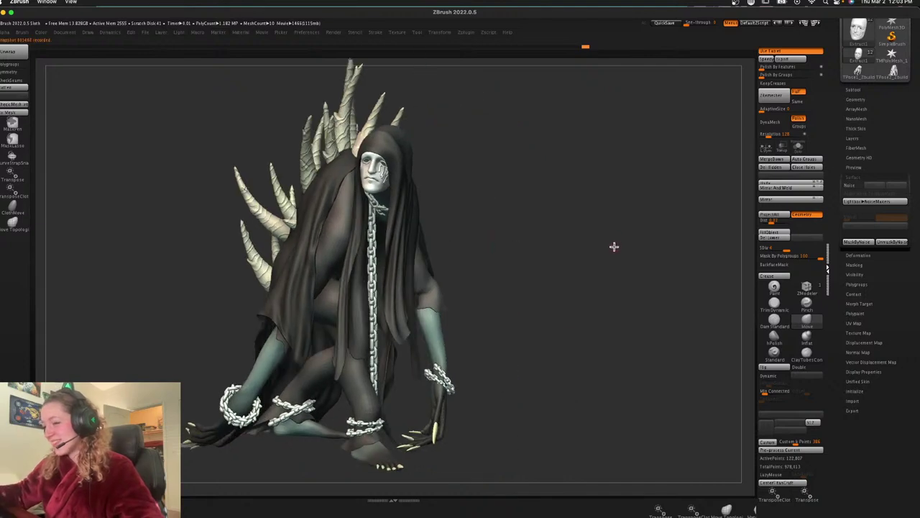
pyautogui.hotkey('shift', 'f')
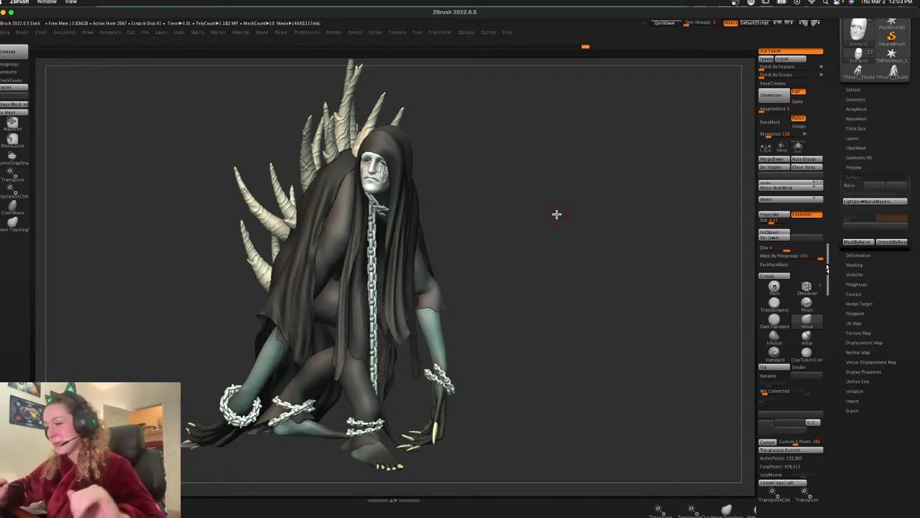
pyautogui.moveTo(533, 187); pyautogui.dragTo(531, 187)
pyautogui.hotkey('ctrl', 'z')
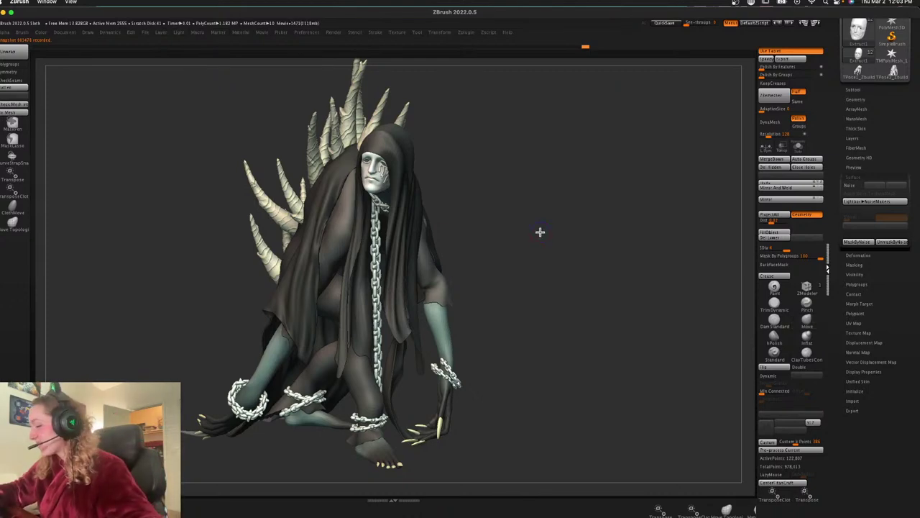
pyautogui.hotkey('ctrl', 'z')
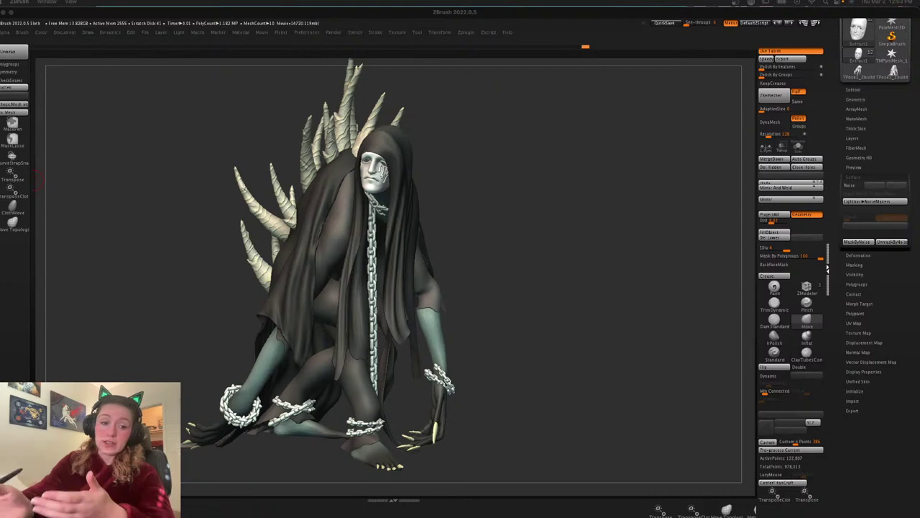
pyautogui.click(548, 282)
pyautogui.hotkey('shift', 'f')
pyautogui.hotkey('shift', 'f')
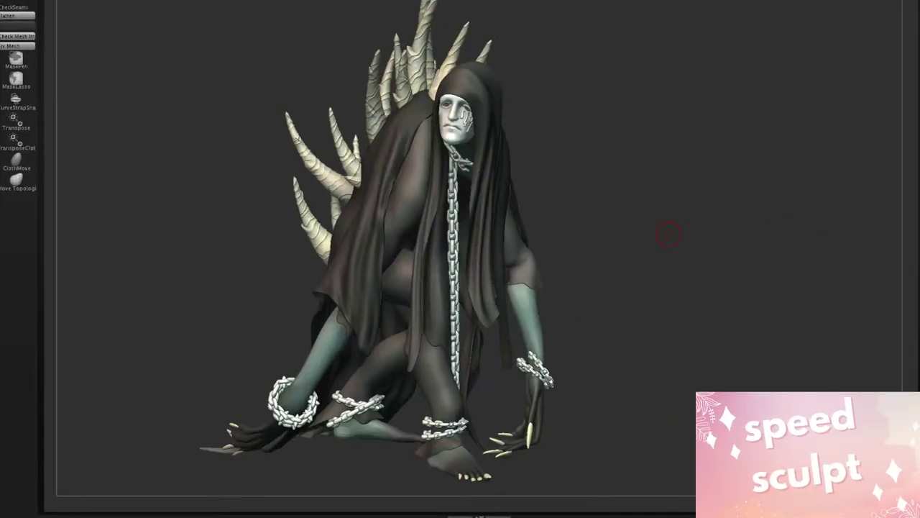
# Export the recorded sculpting movie as Sloth2.mpg into The Seven folder, inside ZBrush Stuff and A_Current Work on the Desktop
pyautogui.moveTo(334, 0)
pyautogui.click(343, 26)
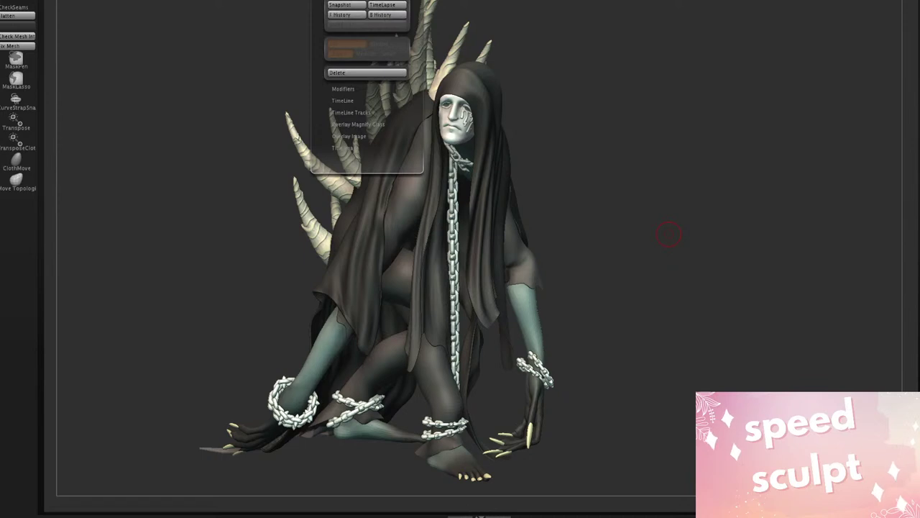
pyautogui.click(389, 0)
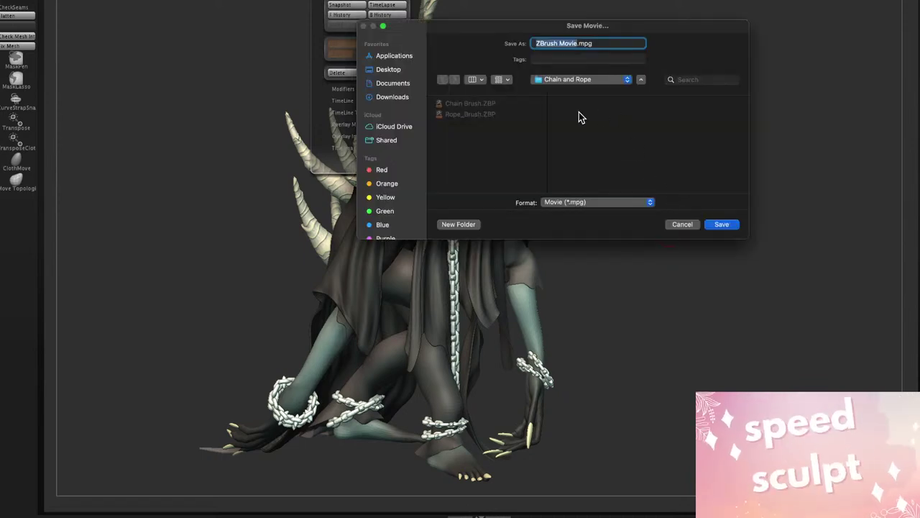
pyautogui.click(388, 70)
pyautogui.scroll(-5, 478, 177)
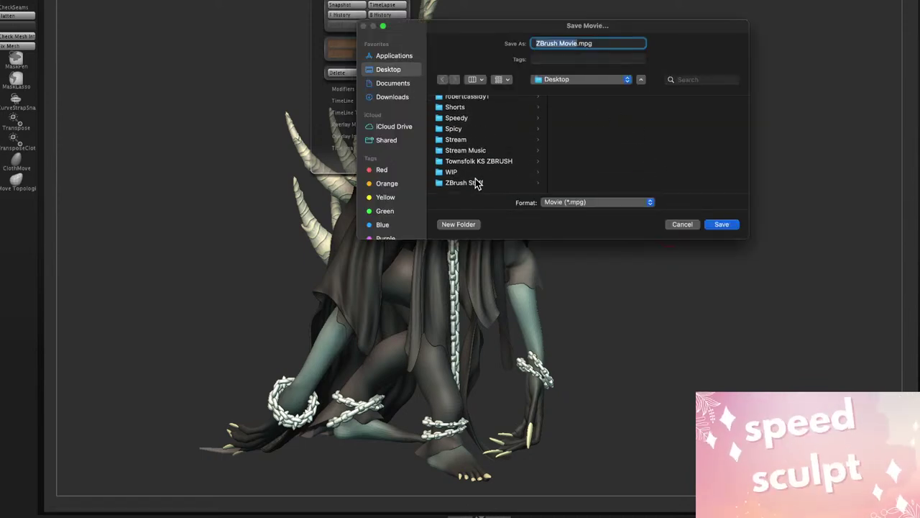
pyautogui.click(480, 181)
pyautogui.click(598, 103)
pyautogui.click(665, 136)
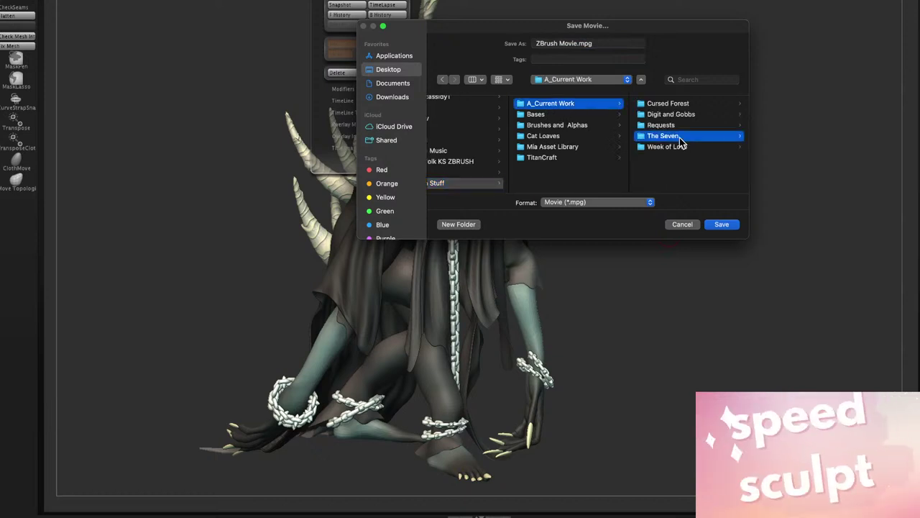
pyautogui.moveTo(577, 43); pyautogui.dragTo(534, 37)
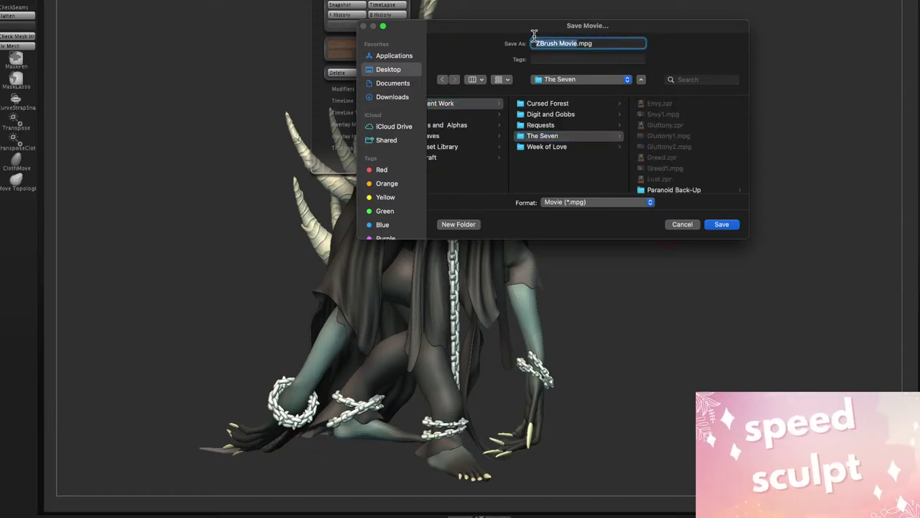
pyautogui.write('Sloth2')
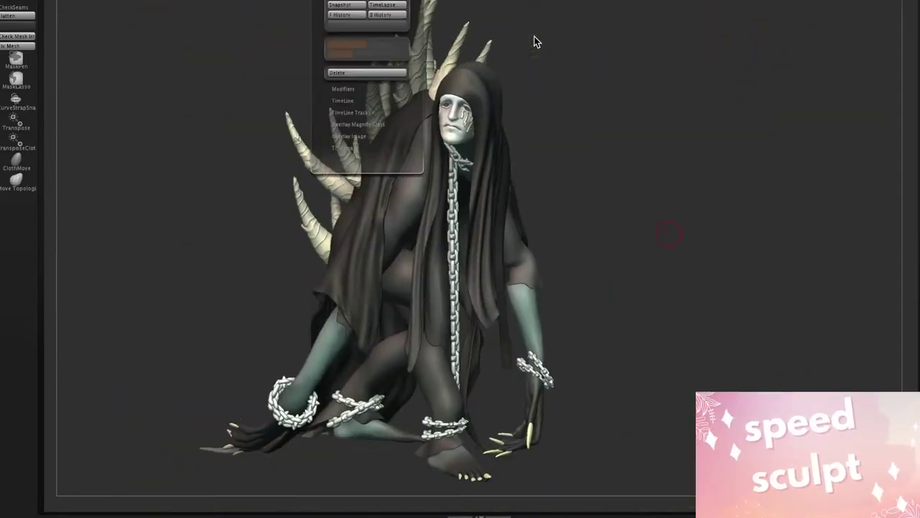
pyautogui.click(533, 36)
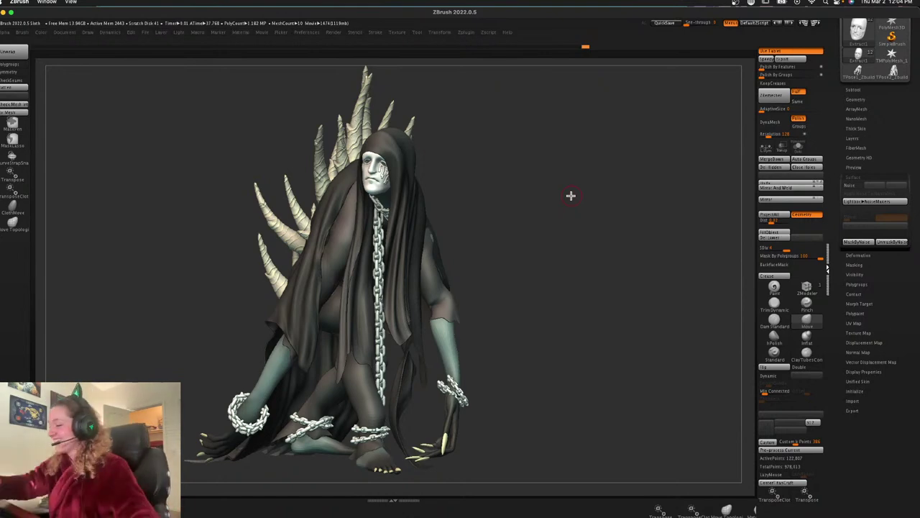
# Save the project as Sloth.zpr in The Seven folder, replacing the existing file
pyautogui.keyDown('shift'); pyautogui.moveTo(528, 225); pyautogui.dragTo(528, 218); pyautogui.keyUp('shift')
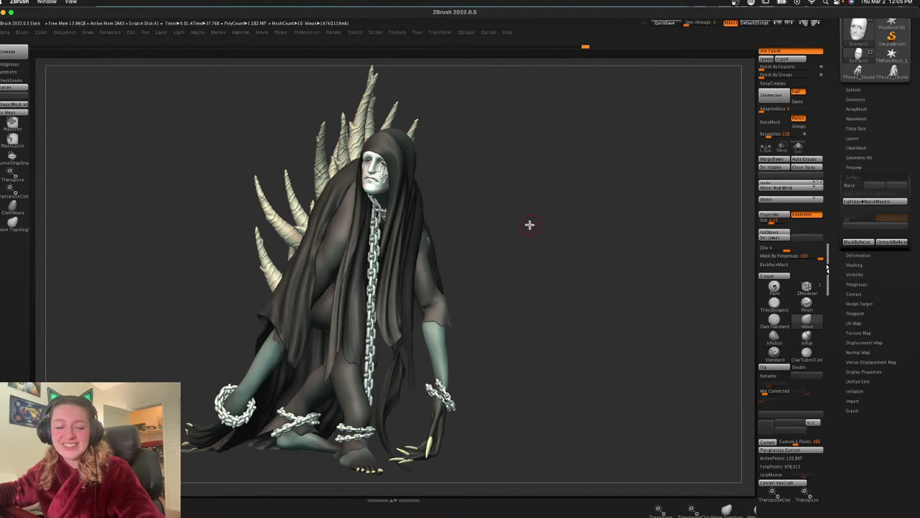
pyautogui.press('super+s')
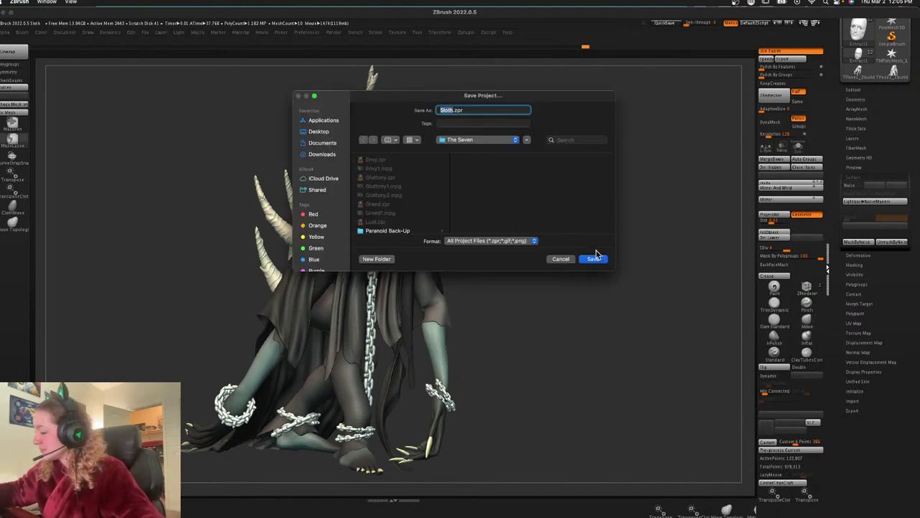
pyautogui.click(593, 259)
pyautogui.click(481, 224)
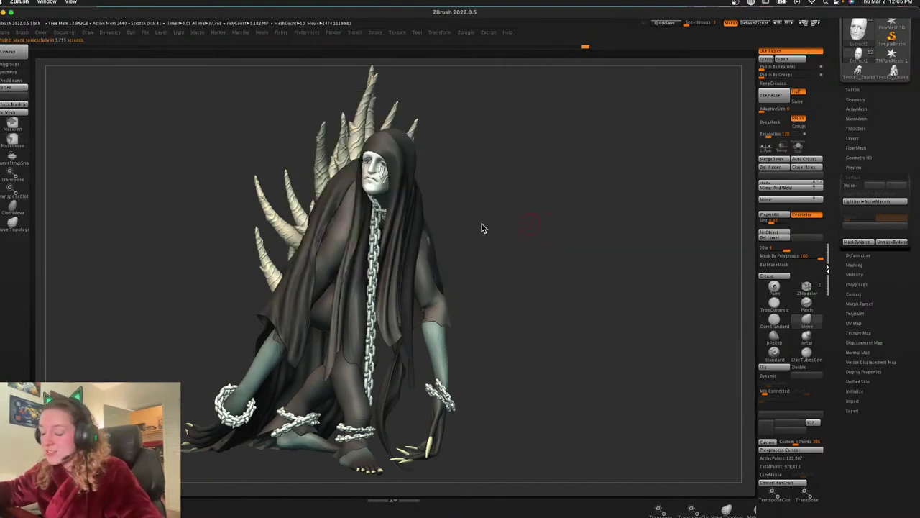
# Save a backup copy of the project as SlothBU.zpr in the Paranoid Back-Up folder
pyautogui.press('s')
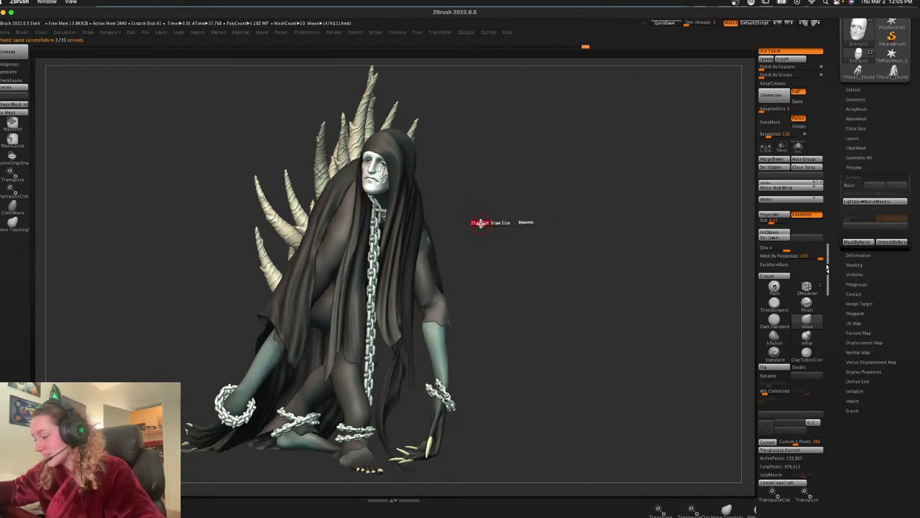
pyautogui.press('super+shift+s')
pyautogui.click(400, 229)
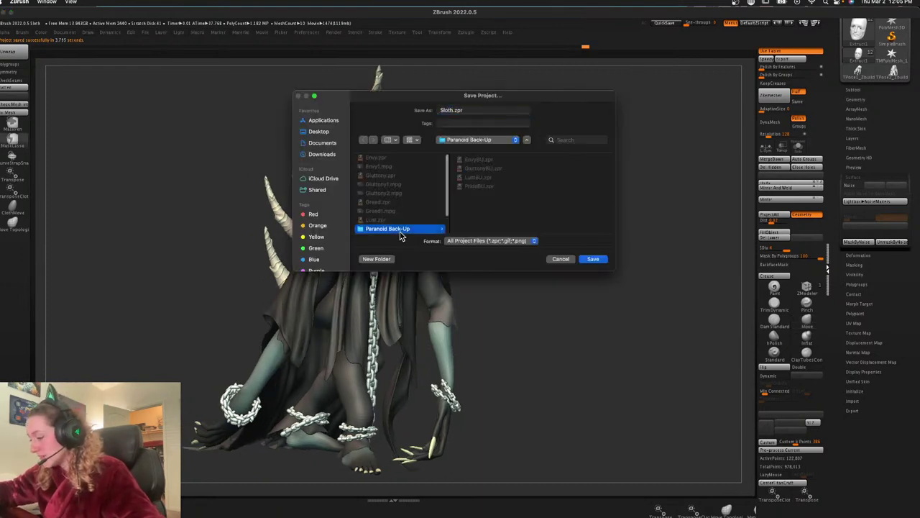
pyautogui.click(453, 109)
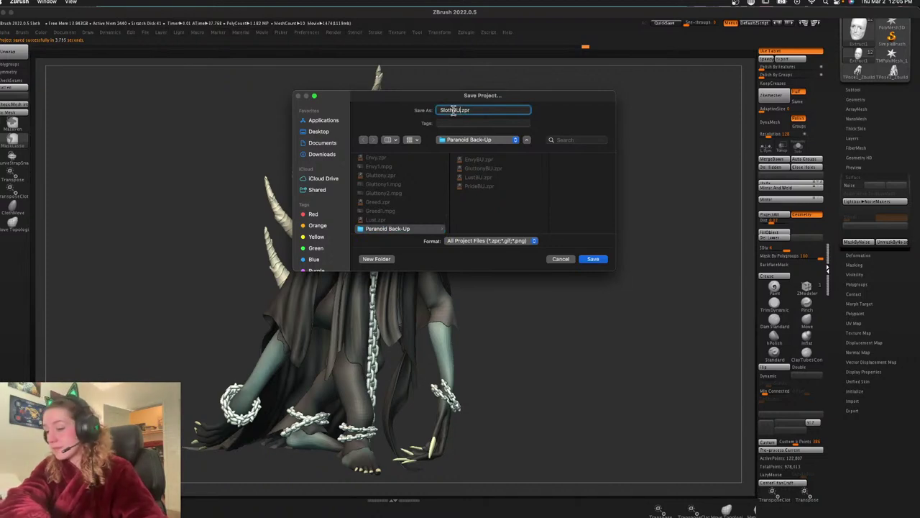
pyautogui.write('BU')
pyautogui.press('Return')
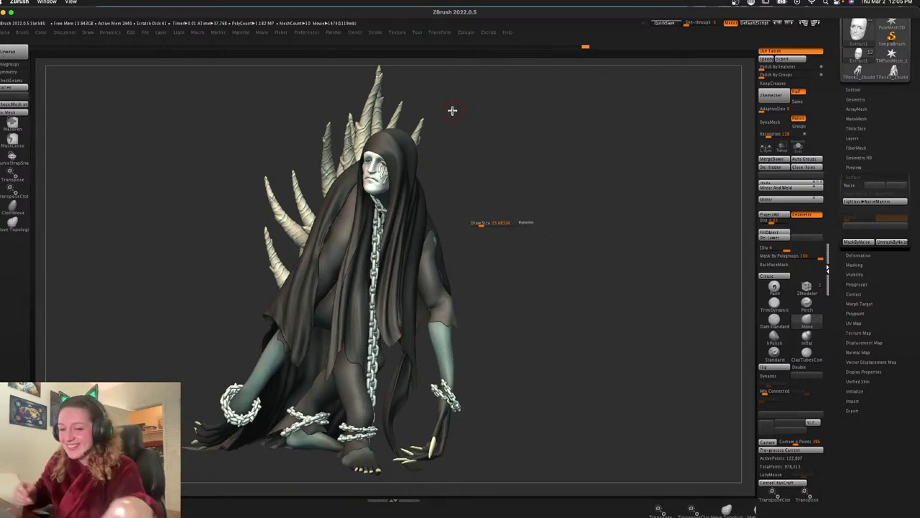
pyautogui.moveTo(588, 271)
pyautogui.mouseDown()
pyautogui.moveTo(592, 279)
pyautogui.moveTo(597, 260)
pyautogui.mouseUp()
pyautogui.press('space')
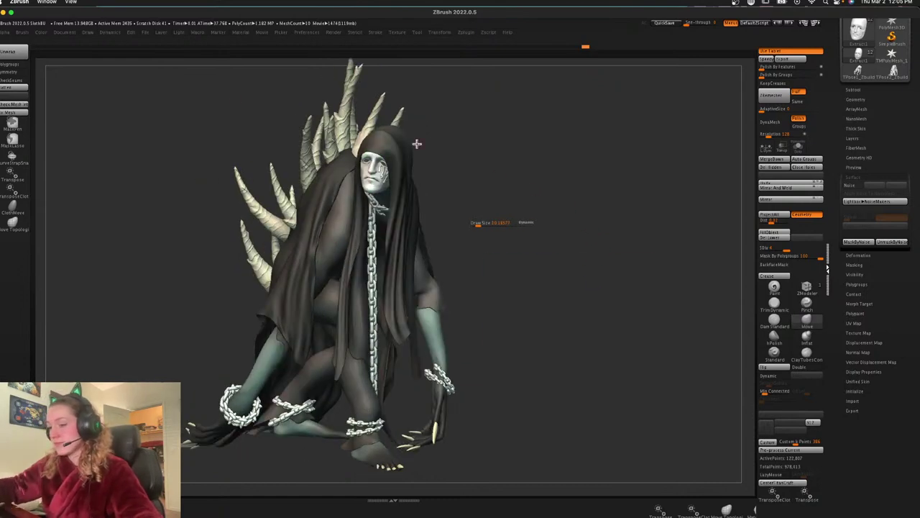
pyautogui.click(146, 33)
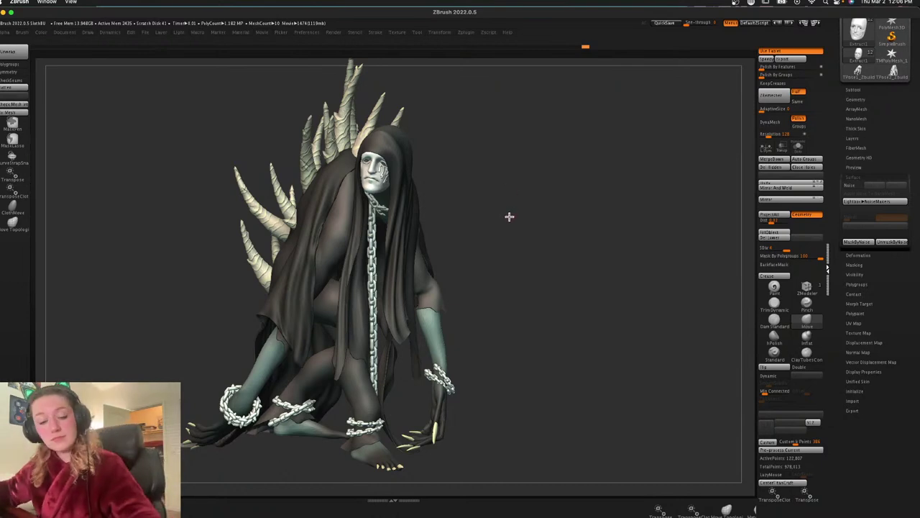
pyautogui.hotkey('shift', 'f')
pyautogui.press('space')
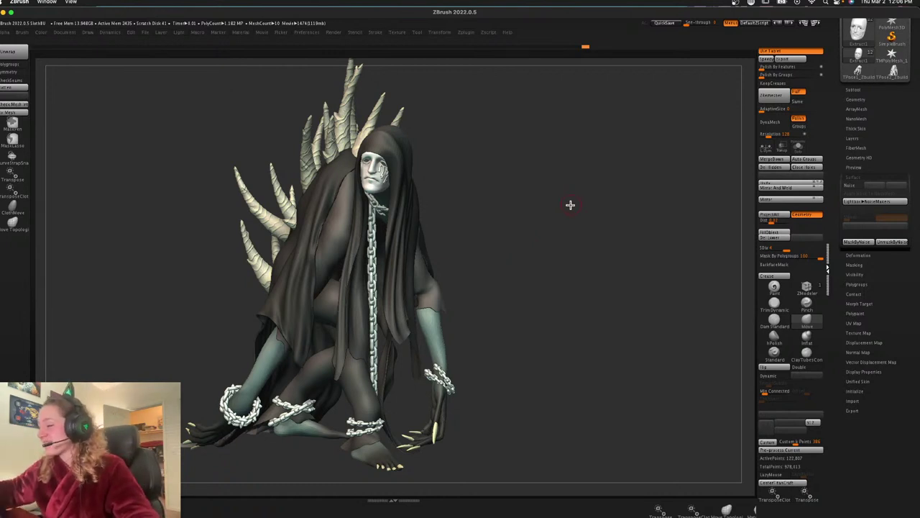
# Load the dark horse-statue render preset from the LightBox RenderSet library and render the figure with it
pyautogui.moveTo(563, 212); pyautogui.dragTo(558, 215)
pyautogui.press(',')
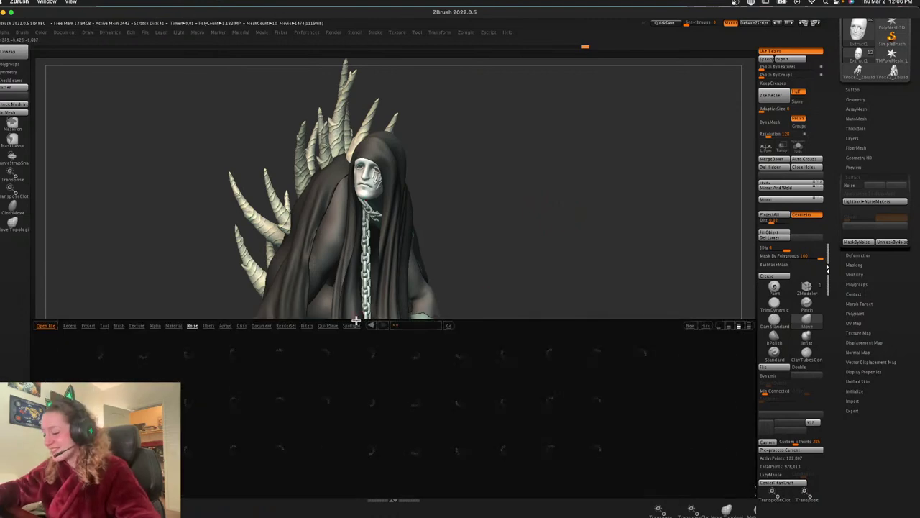
pyautogui.click(285, 325)
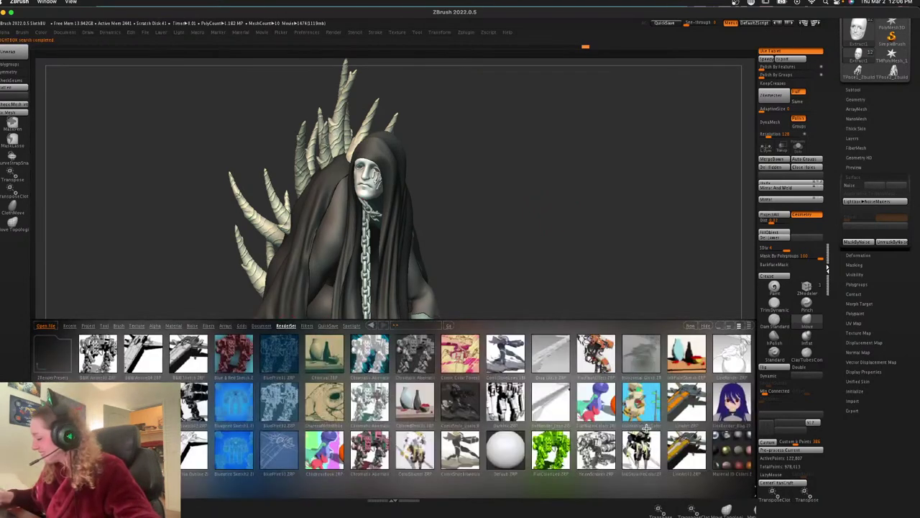
pyautogui.doubleClick(670, 352)
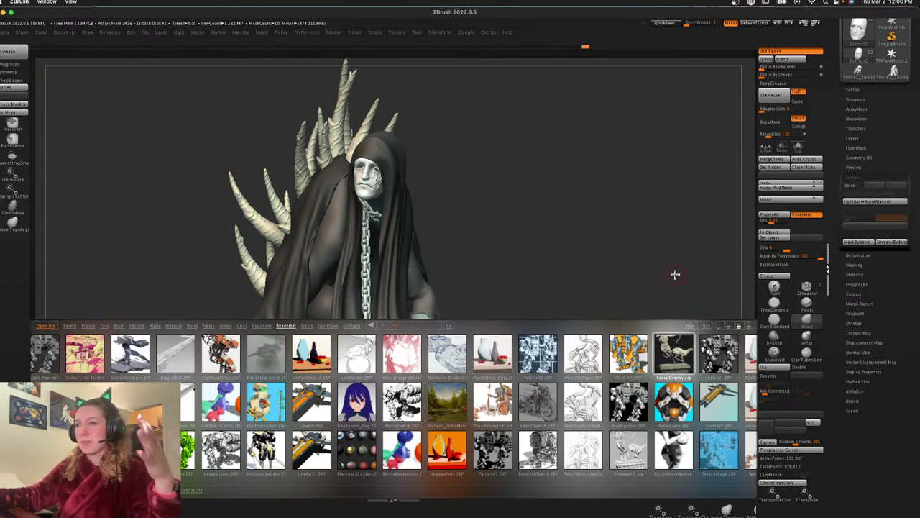
pyautogui.doubleClick(668, 353)
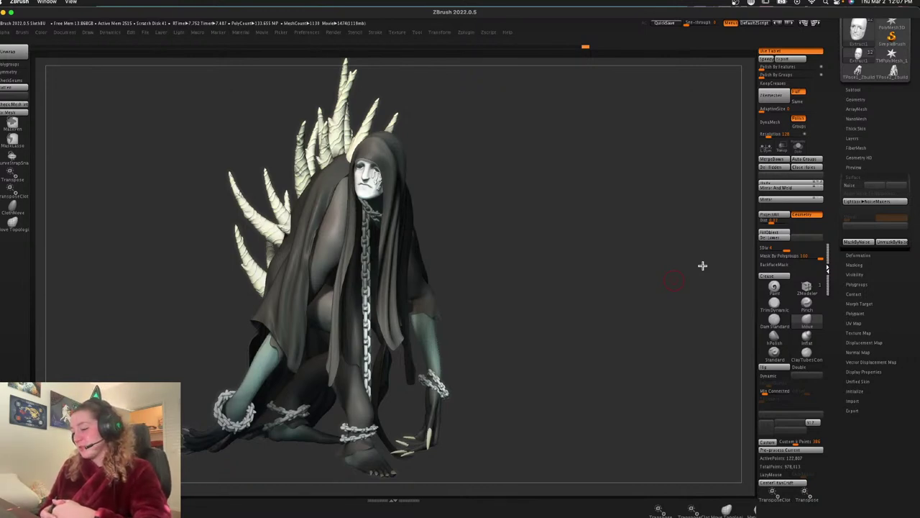
# Drop a snapshot of the figure's front three-quarter view on the canvas and place the live figure beside it in side view
pyautogui.moveTo(578, 345)
pyautogui.mouseDown()
pyautogui.moveTo(577, 371)
pyautogui.moveTo(597, 340)
pyautogui.moveTo(594, 323)
pyautogui.moveTo(468, 369)
pyautogui.moveTo(525, 381)
pyautogui.moveTo(511, 366)
pyautogui.moveTo(493, 381)
pyautogui.moveTo(542, 389)
pyautogui.mouseUp()
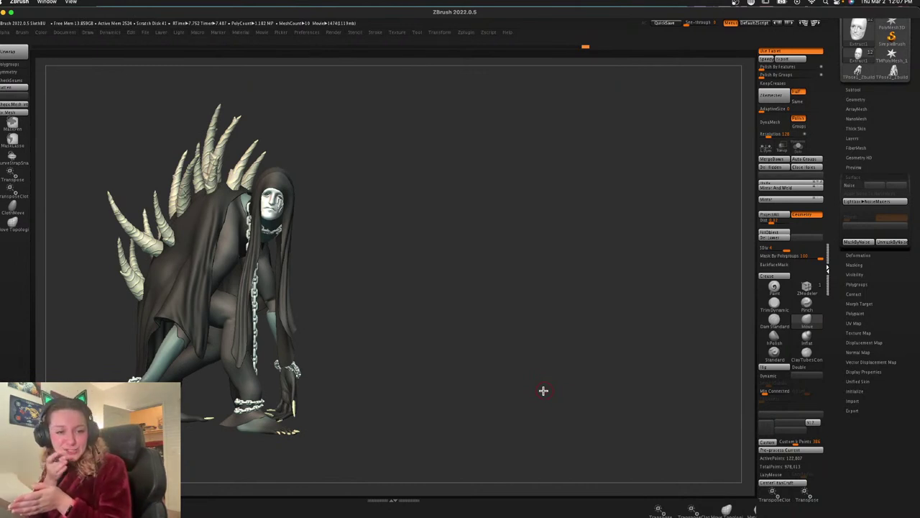
pyautogui.moveTo(542, 388)
pyautogui.mouseDown()
pyautogui.moveTo(511, 345)
pyautogui.moveTo(519, 351)
pyautogui.mouseUp()
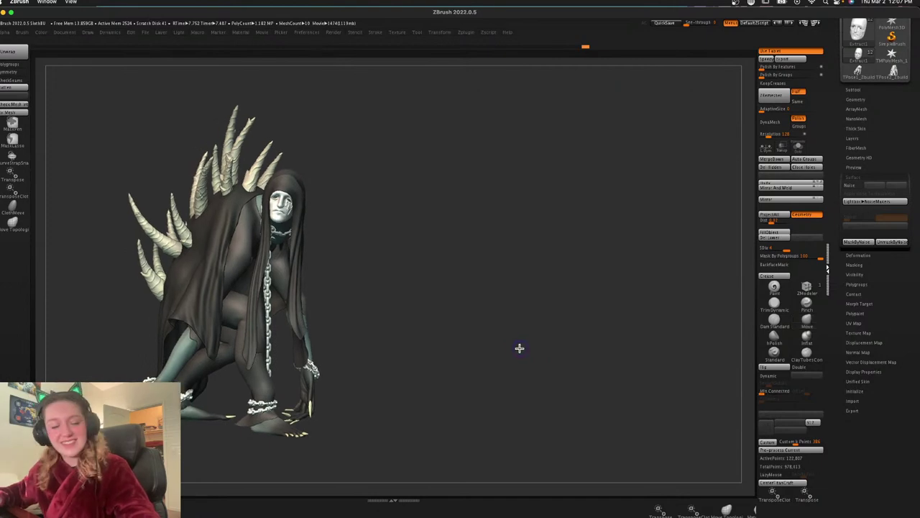
pyautogui.hotkey('shift', 's')
pyautogui.moveTo(467, 371)
pyautogui.keyDown('alt'); pyautogui.mouseDown()
pyautogui.moveTo(672, 371)
pyautogui.moveTo(724, 380)
pyautogui.moveTo(664, 384)
pyautogui.moveTo(709, 378)
pyautogui.moveTo(690, 376)
pyautogui.mouseUp(); pyautogui.keyUp('alt')
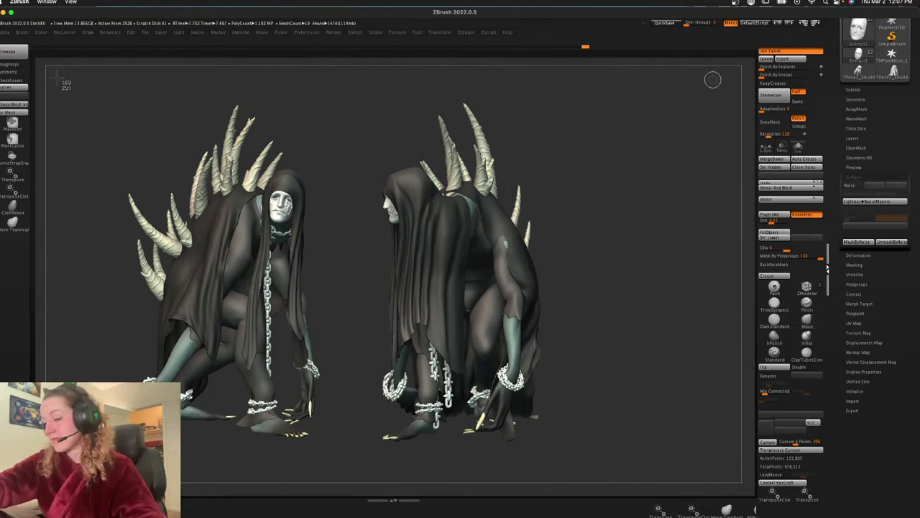
# Capture a screenshot of the area with both figure views and clear the snapshot from the canvas
pyautogui.keyDown('ctrl'); pyautogui.keyDown('shift'); pyautogui.moveTo(50, 71); pyautogui.dragTo(601, 471); pyautogui.keyUp('shift'); pyautogui.keyUp('ctrl')
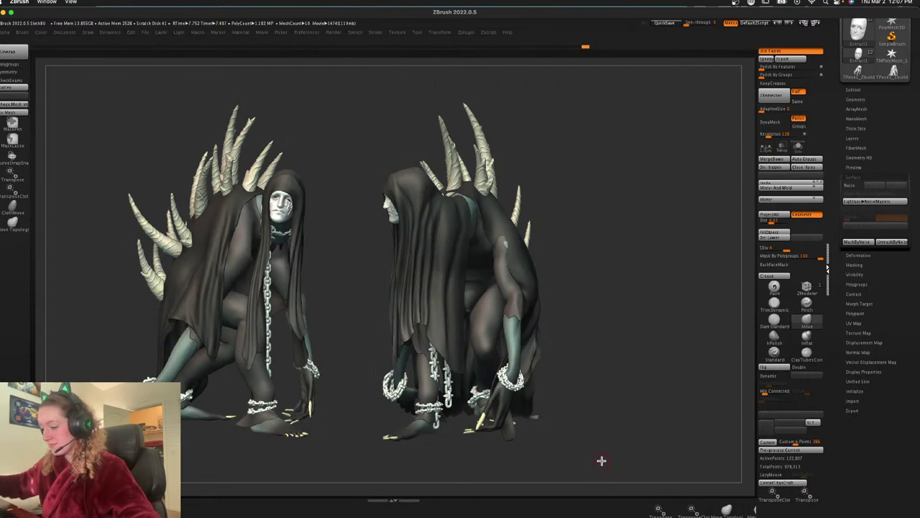
pyautogui.hotkey('ctrl', 'n')
pyautogui.moveTo(651, 248); pyautogui.dragTo(651, 263)
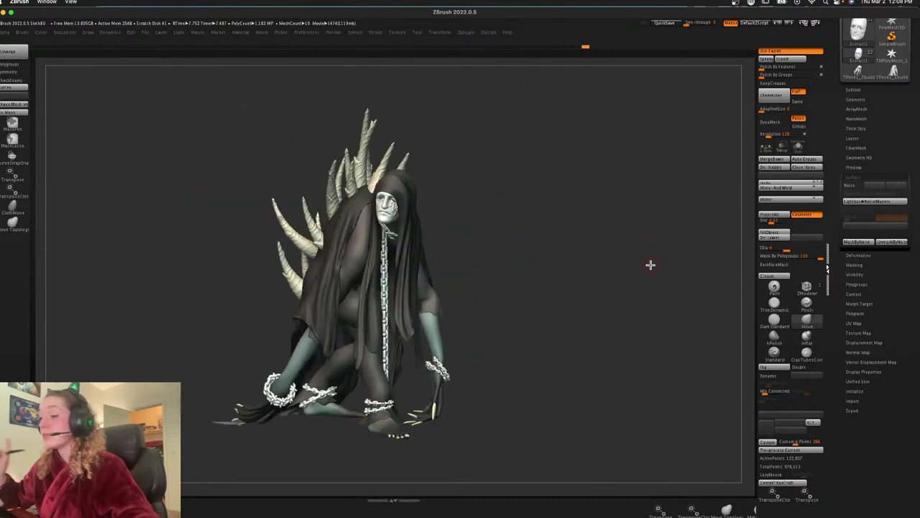
# Set the document background to black and capture a screenshot of the framed, rendered figure
pyautogui.click(78, 33)
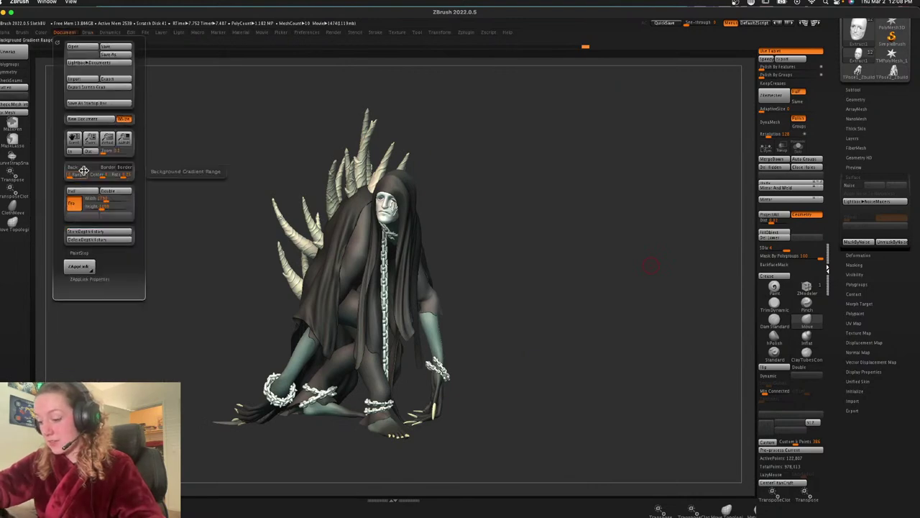
pyautogui.moveTo(72, 168); pyautogui.dragTo(74, 141)
pyautogui.keyDown('alt'); pyautogui.moveTo(614, 229); pyautogui.dragTo(623, 284); pyautogui.keyUp('alt')
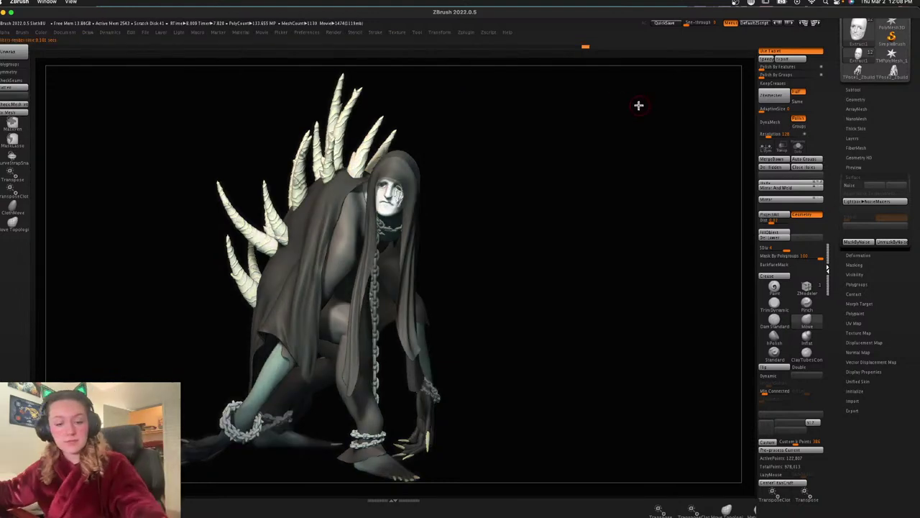
pyautogui.moveTo(68, 73); pyautogui.dragTo(530, 482)
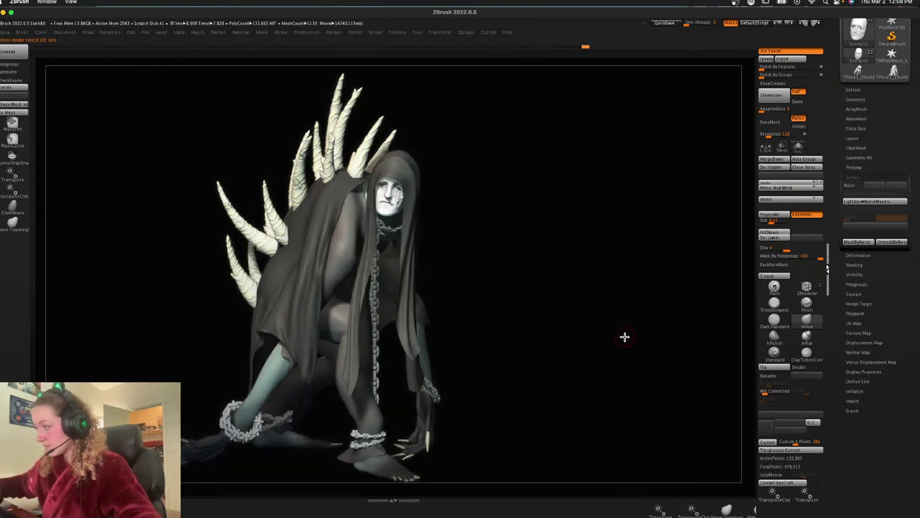